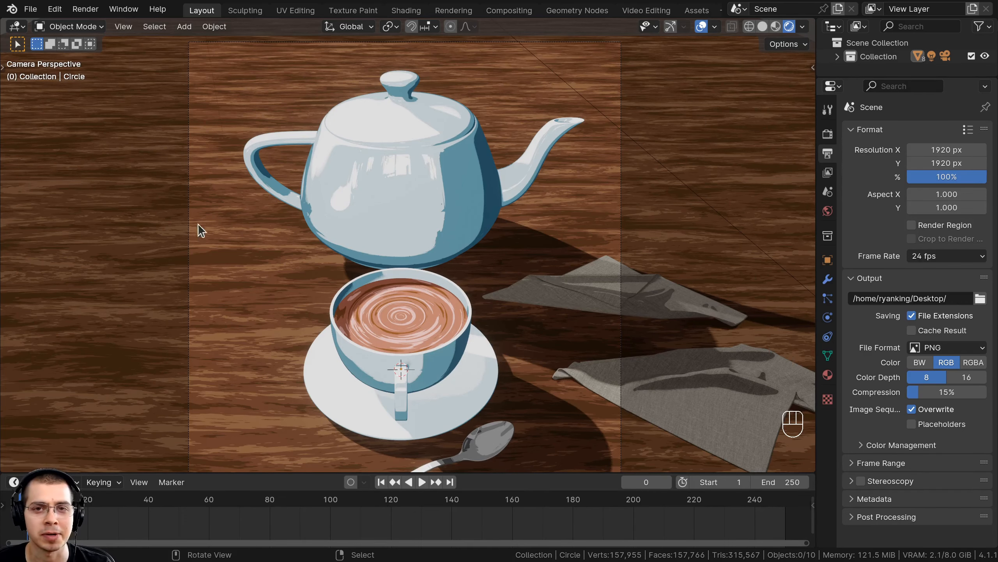
Switch the 3D viewport from rendered display to Solid shading
shift+middle_drag(421, 260, 372, 164)
scroll(371, 164, up, 3)
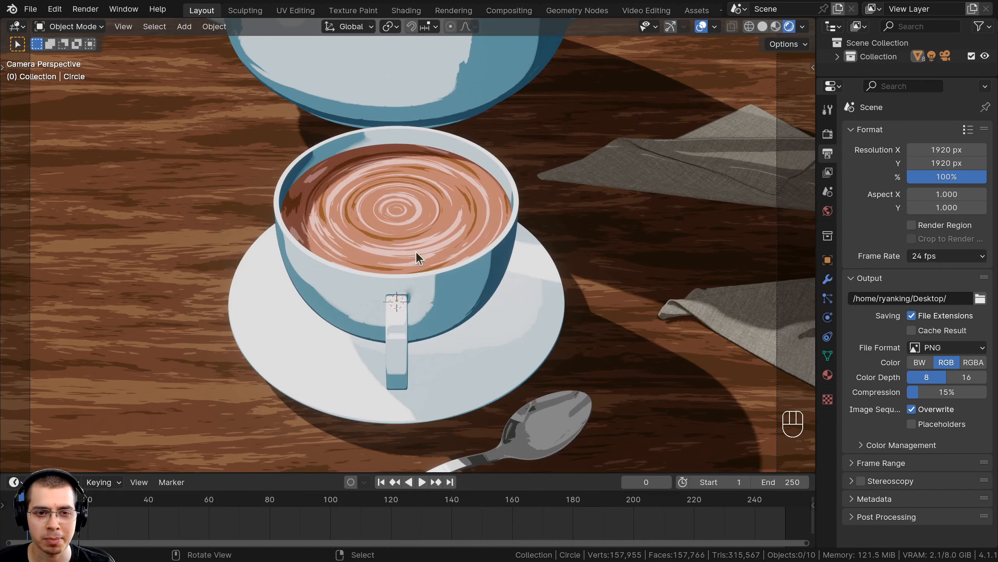
scroll(413, 166, down, 3)
shift+middle_drag(376, 213, 380, 251)
key(z)
click(484, 201)
mouse_move(515, 204)
middle_down()
mouse_move(443, 202)
mouse_move(360, 145)
middle_up()
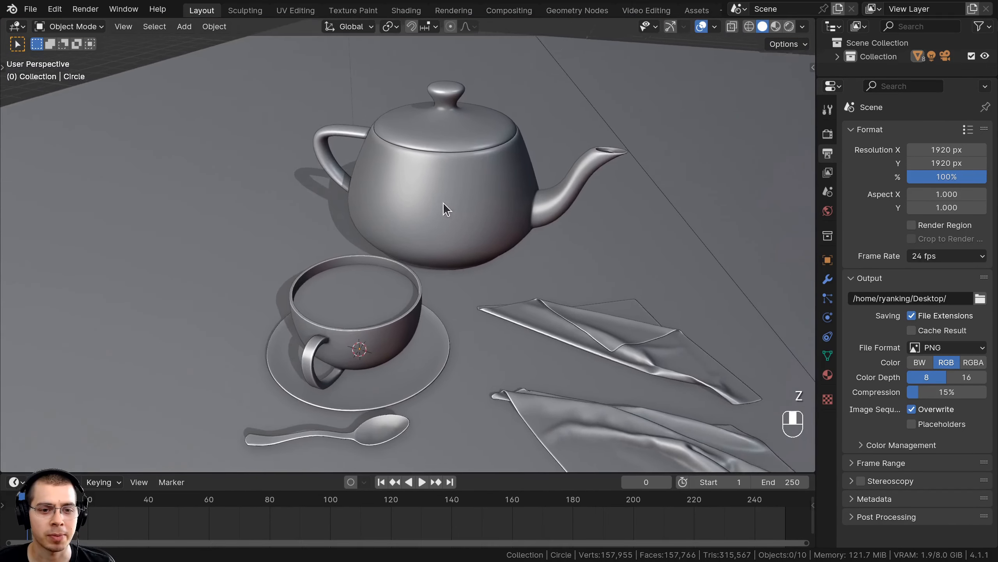
Add an Ico Sphere mesh and move it up above the tea cup
key(shift+a)
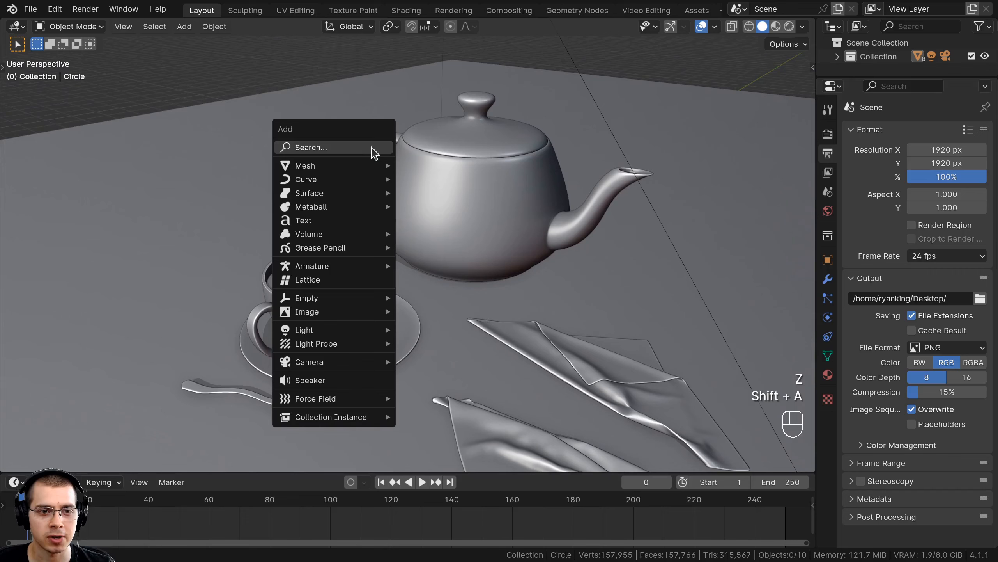
mouse_move(338, 166)
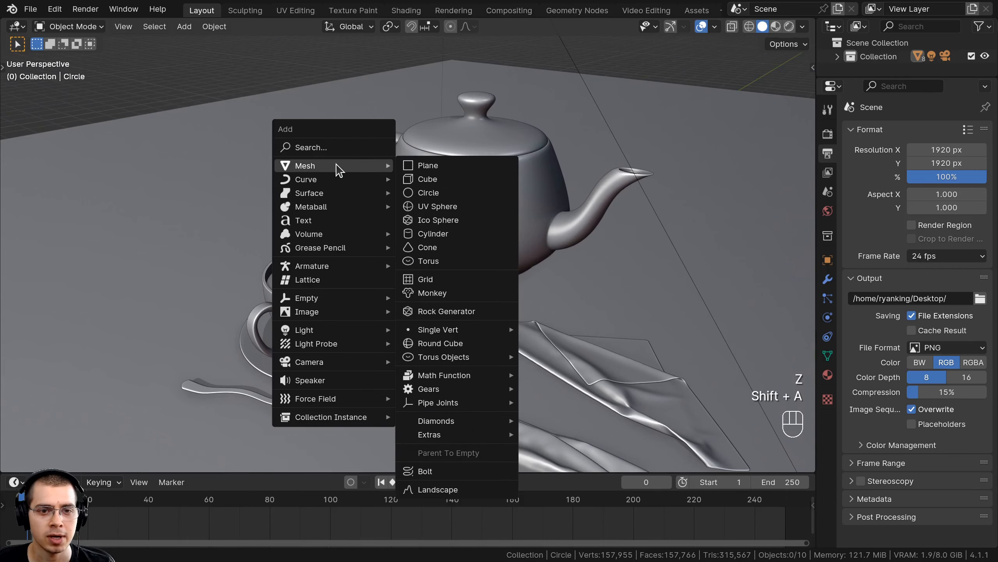
click(446, 225)
key(g)
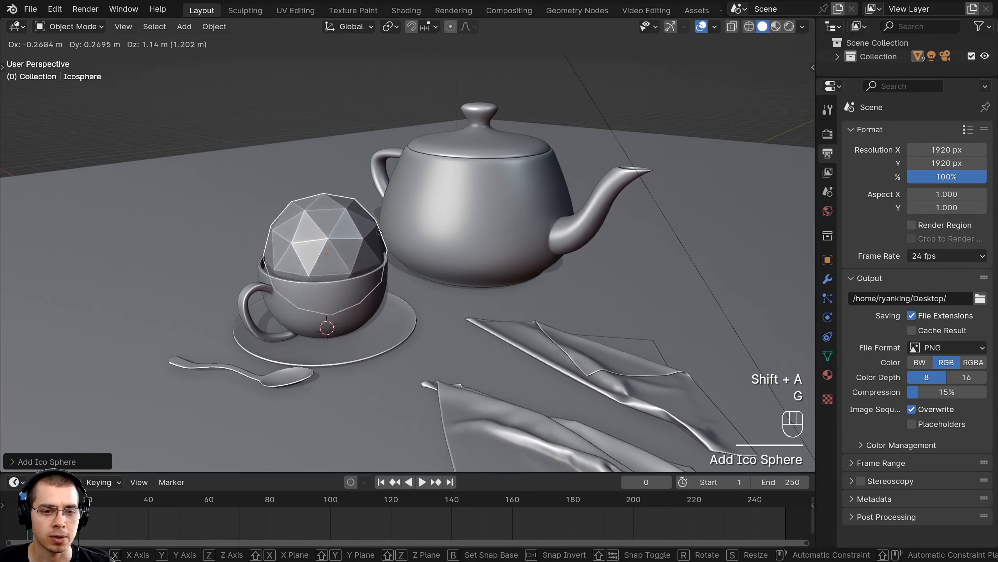
click(376, 200)
Scale the ico sphere down to roughly 0.07 of its size and move it to the tea surface inside the cup
shift+middle_drag(441, 217, 550, 210)
scroll(626, 225, up, 3)
key(s)
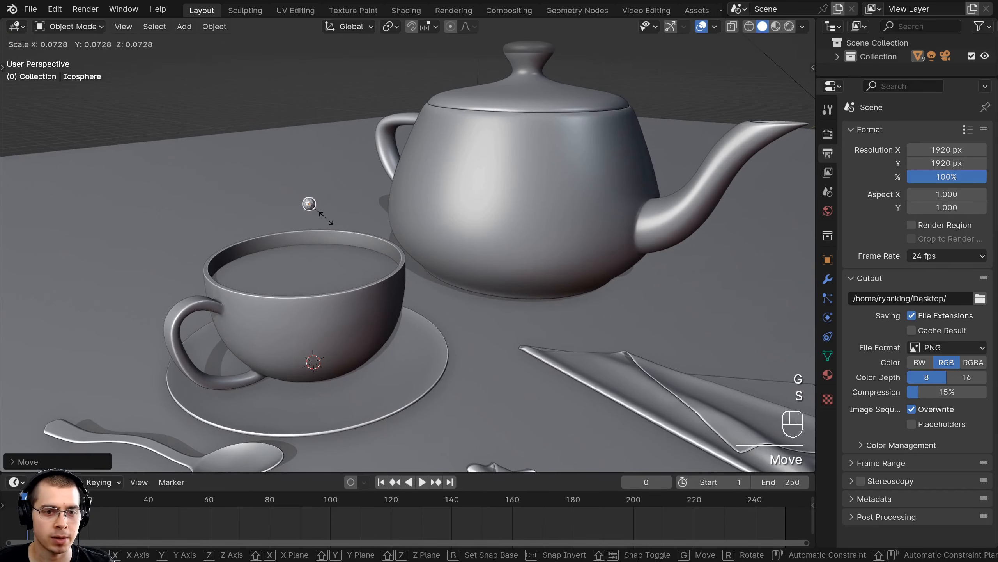
click(326, 219)
key(g)
click(340, 274)
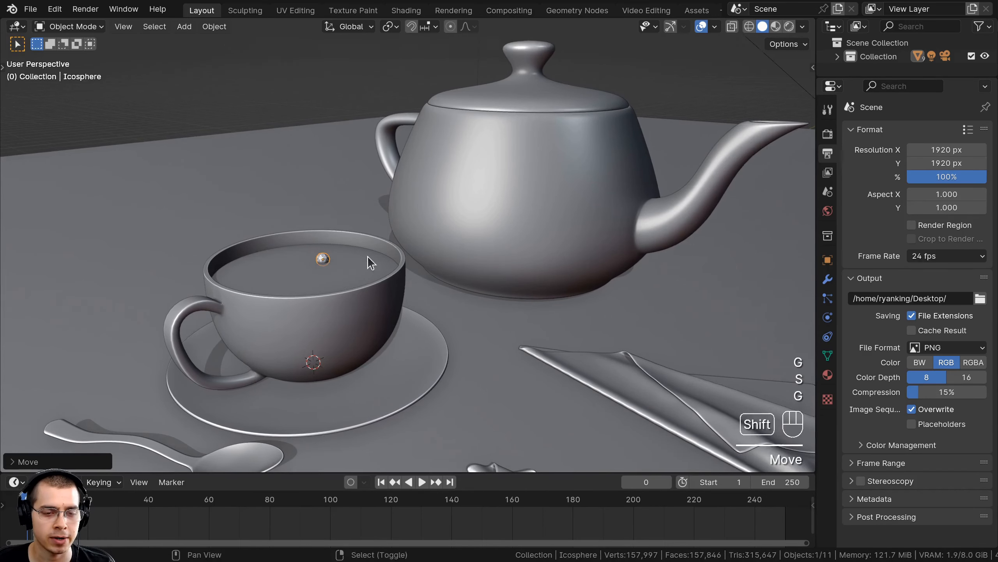
Fine-tune the ico sphere's uniform scale so it is a small bubble relative to the cup
scroll(403, 285, up, 5)
key(s)
click(428, 246)
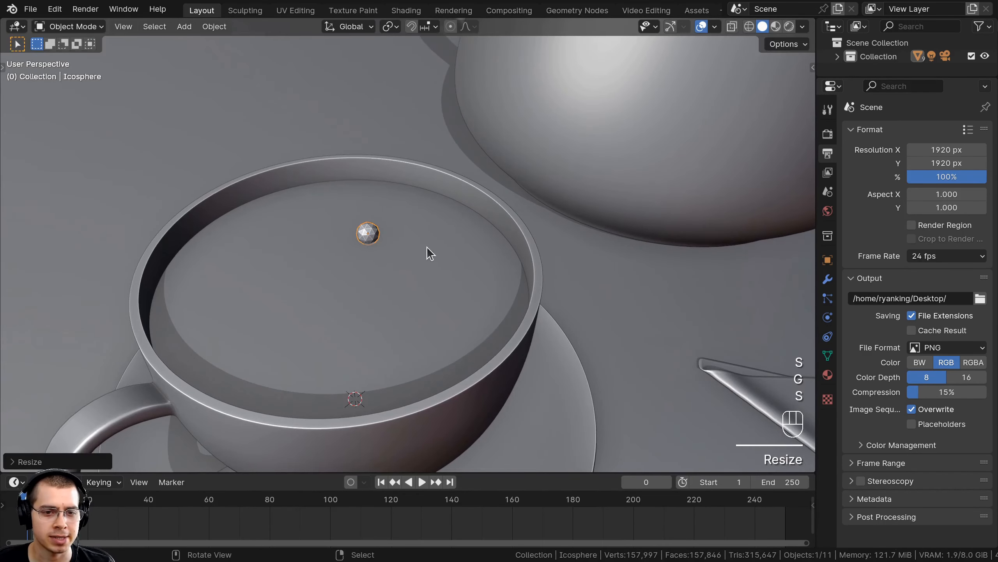
scroll(379, 327, down, 3)
scroll(434, 283, up, 3)
key(s)
click(443, 276)
scroll(443, 275, down, 3)
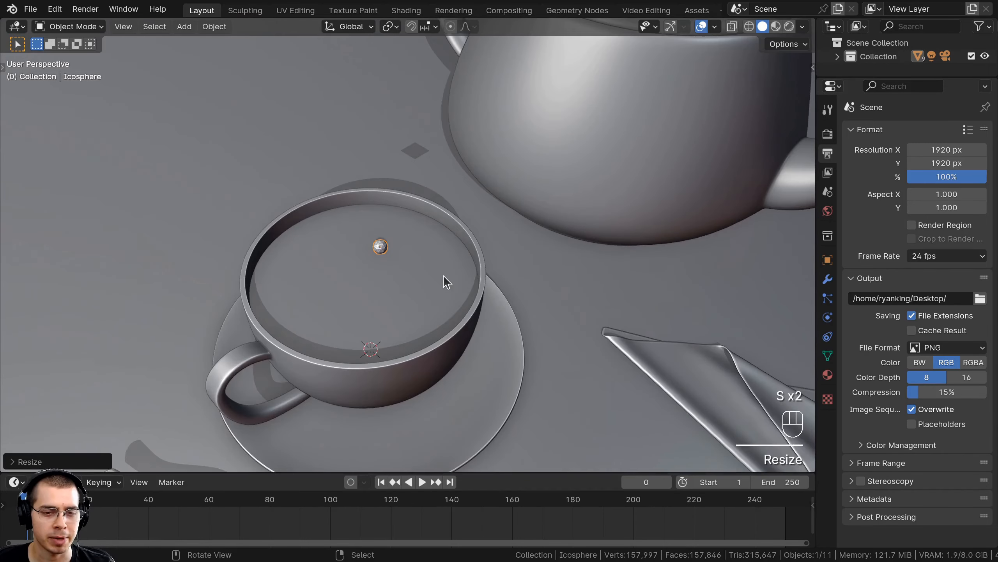
Apply Shade Smooth to the small ico sphere in the cup
scroll(439, 227, up, 5)
key(w)
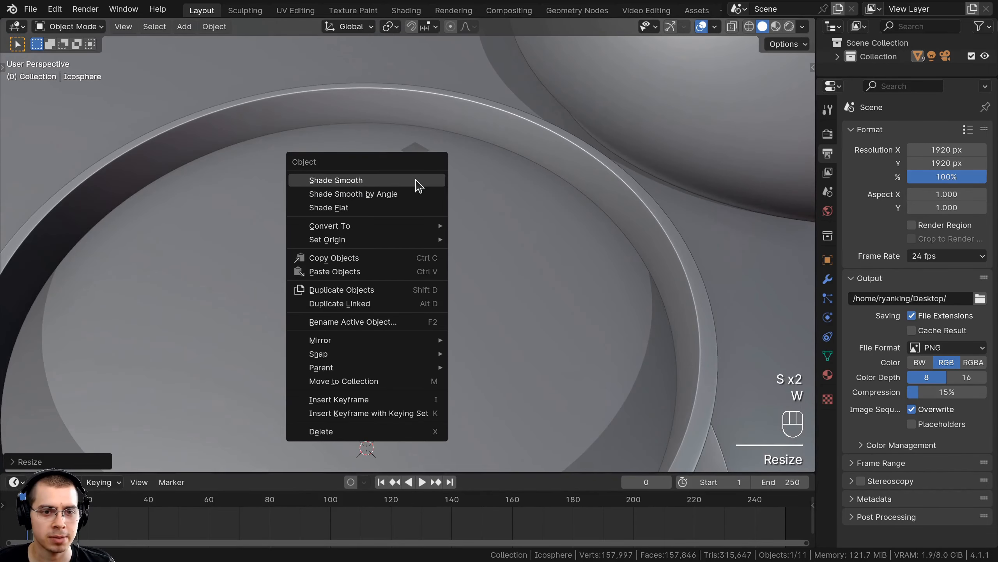
click(417, 185)
scroll(416, 211, down, 3)
scroll(427, 217, up, 4)
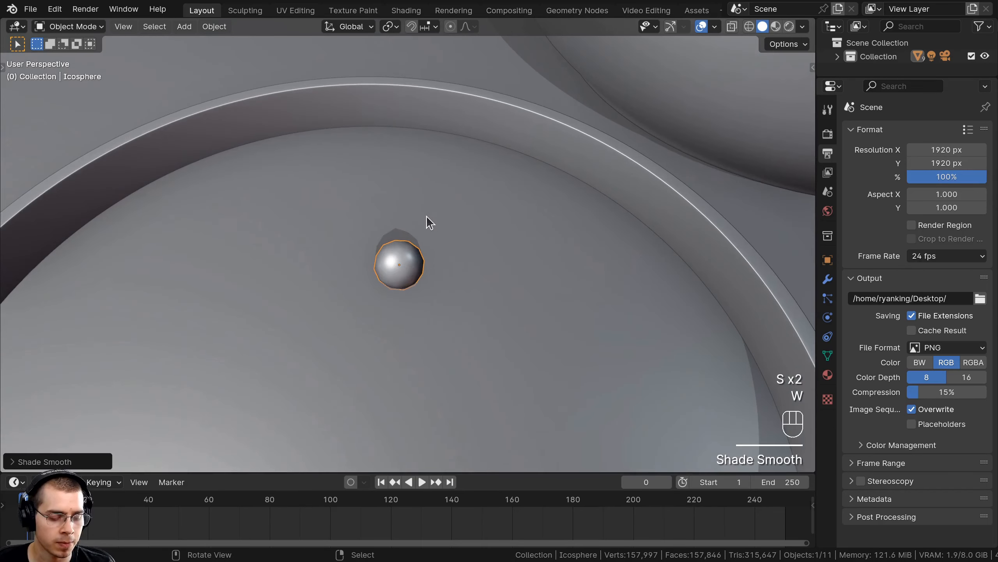
Add a Subdivision modifier to the ico sphere with both viewport and render levels at 1
key(ctrl+1)
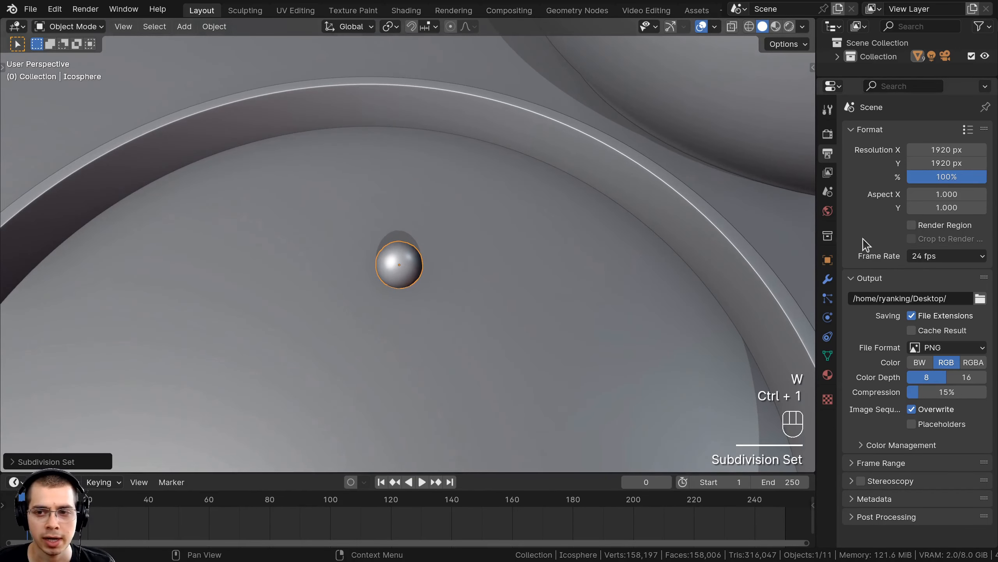
click(828, 280)
drag(816, 259, 747, 259)
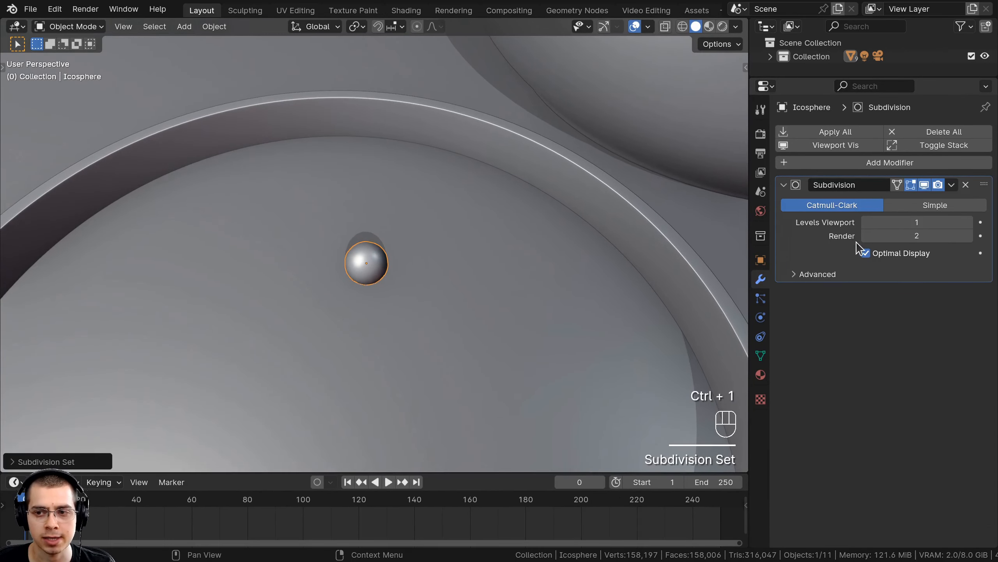
click(866, 236)
Apply the object transform to the ico sphere and check its placement on the tea surface
shift+middle_drag(361, 256, 386, 219)
key(ctrl+a)
click(304, 218)
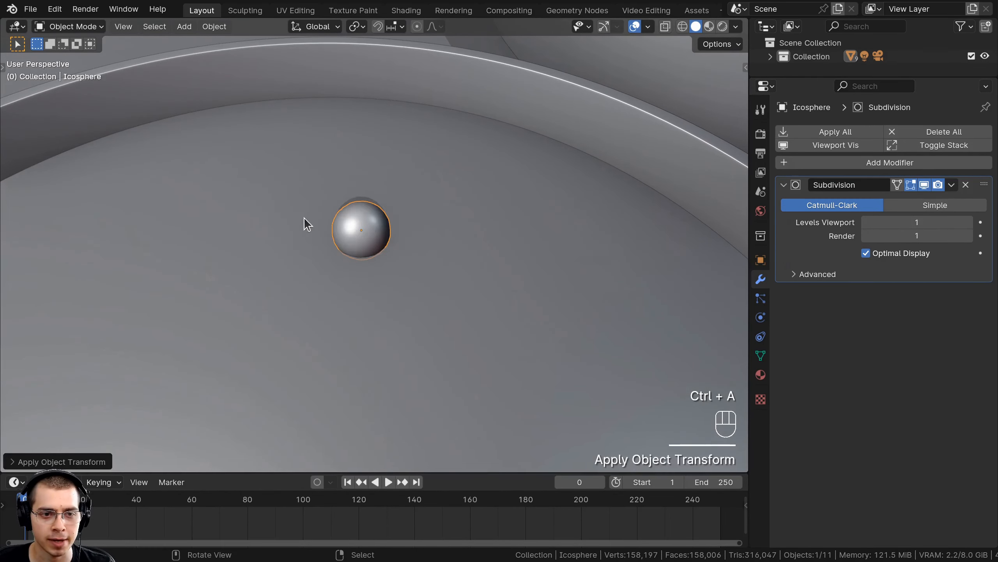
key(KP_Decimal)
scroll(381, 204, down, 5)
scroll(380, 204, down, 4)
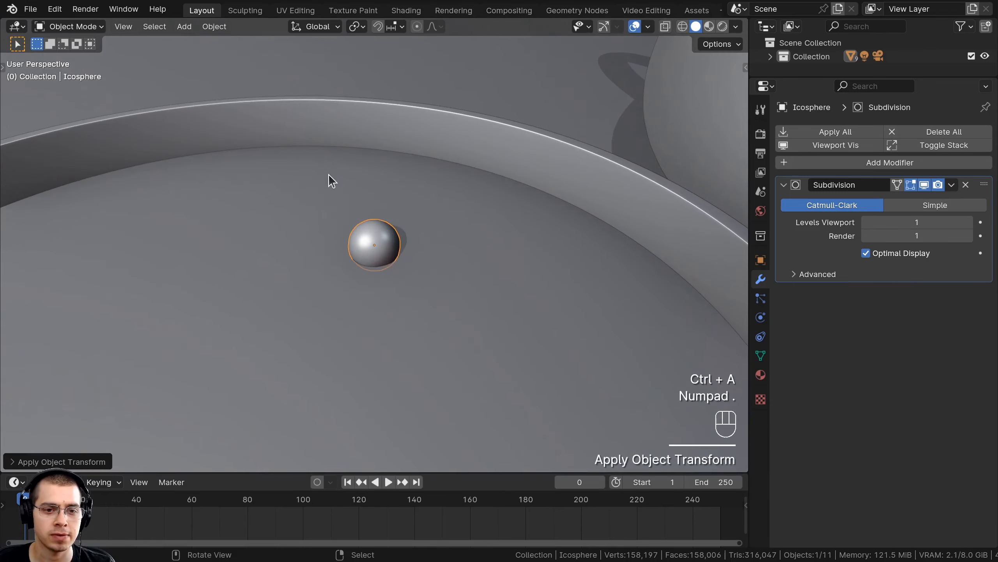
middle_drag(330, 181, 408, 207)
scroll(387, 223, up, 4)
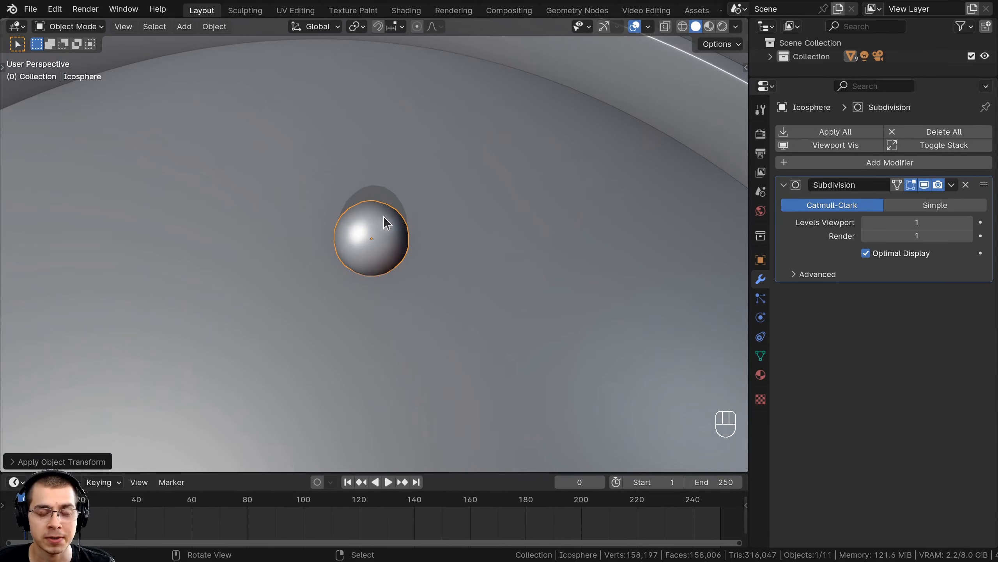
middle_drag(368, 273, 363, 278)
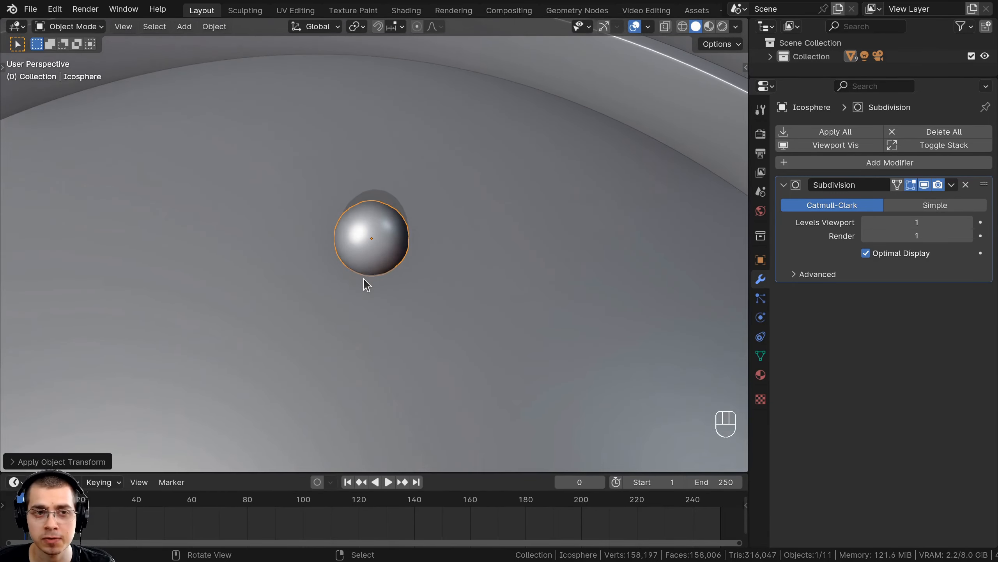
Switch to the Shading workspace and frame the ico sphere up close in its viewport
click(406, 11)
middle_drag(248, 263, 268, 233)
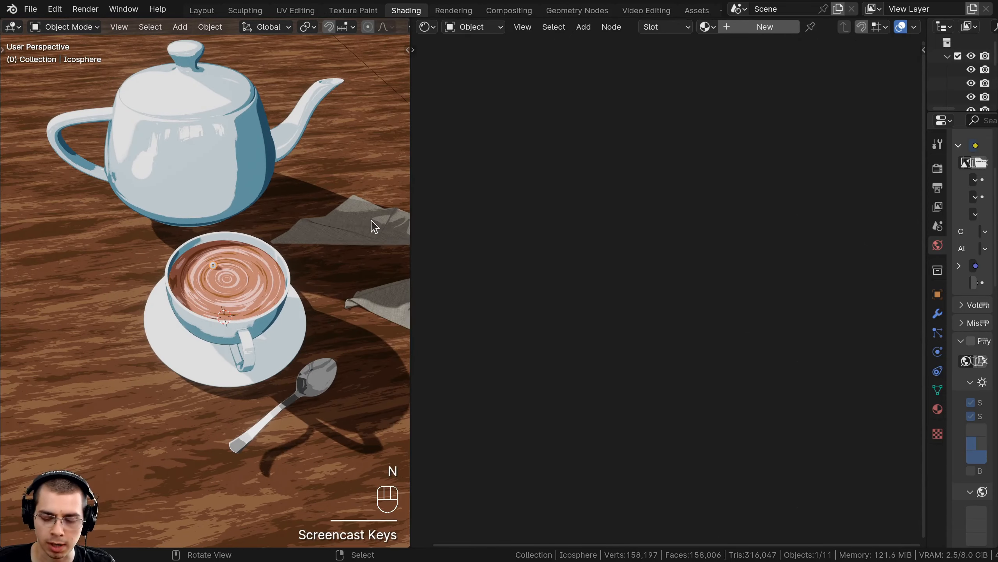
key(KP_Decimal)
scroll(370, 220, down, 5)
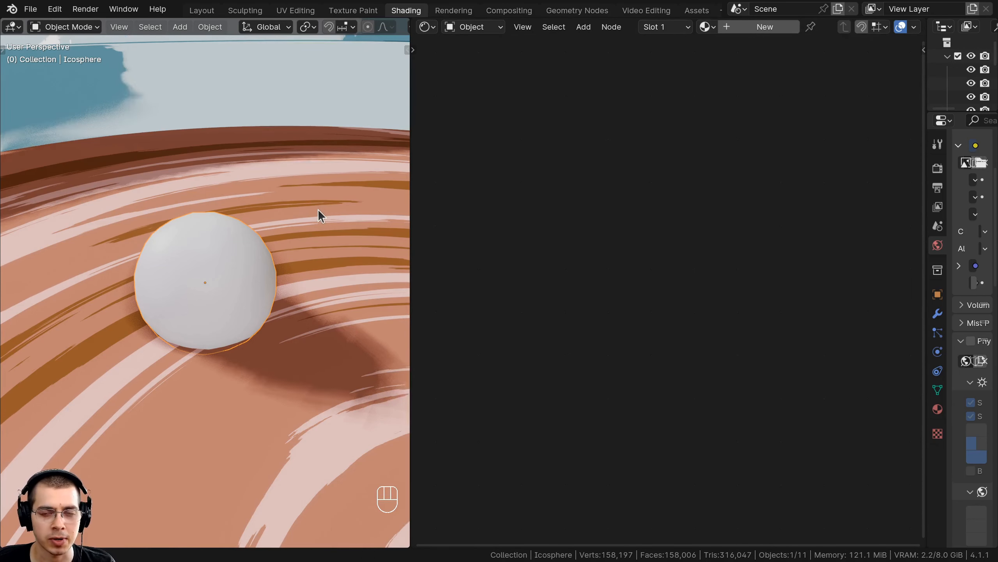
middle_drag(319, 217, 277, 217)
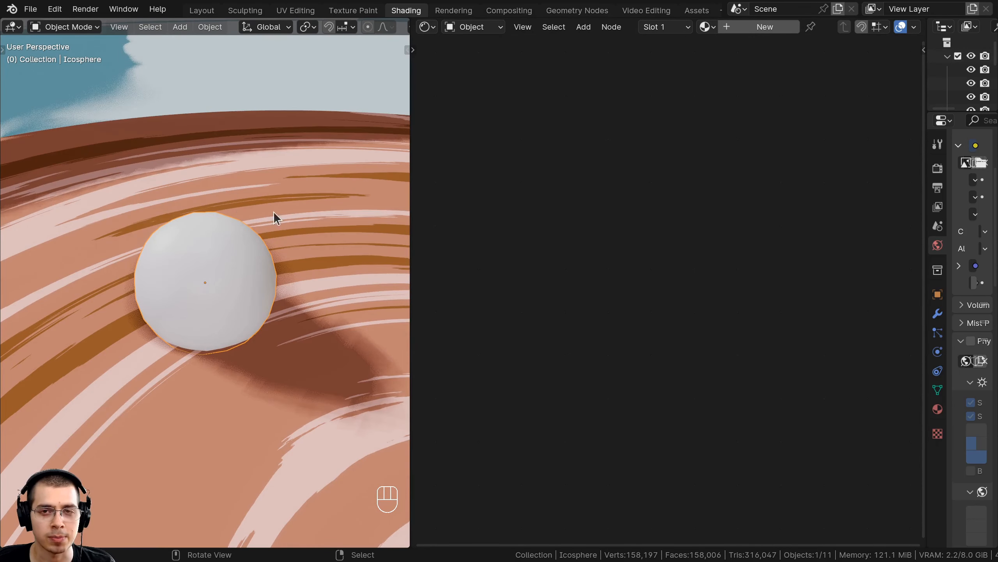
Assign the Wood Table material to the ico sphere, make it a separate copy and name it Bubble
click(709, 27)
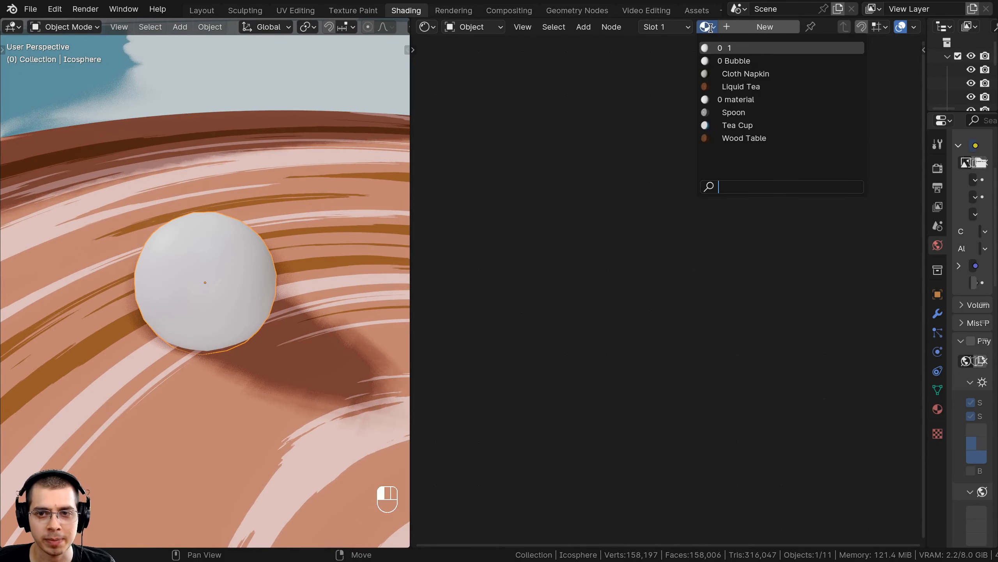
click(752, 138)
scroll(593, 194, up, 3)
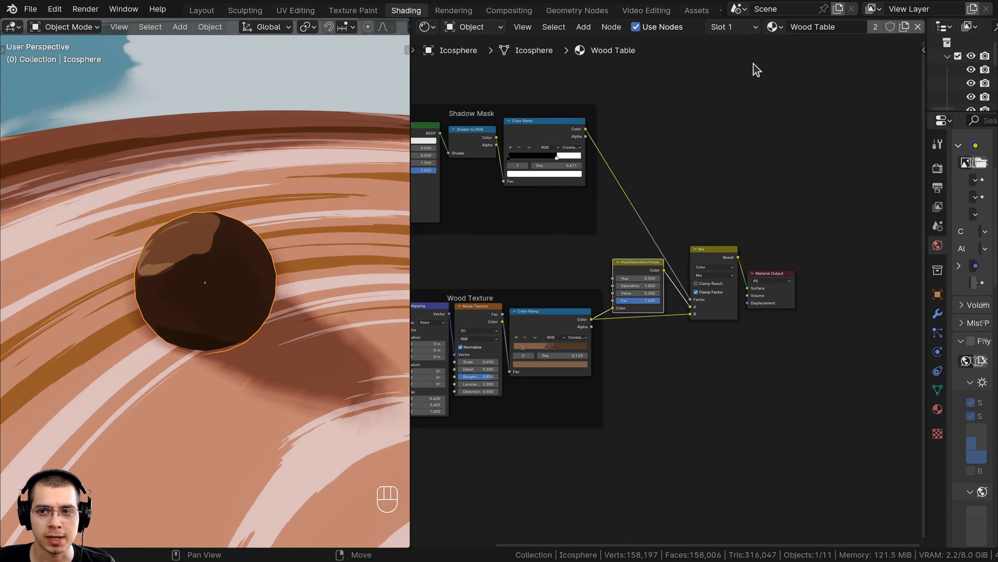
scroll(833, 31, down, 5)
click(821, 27)
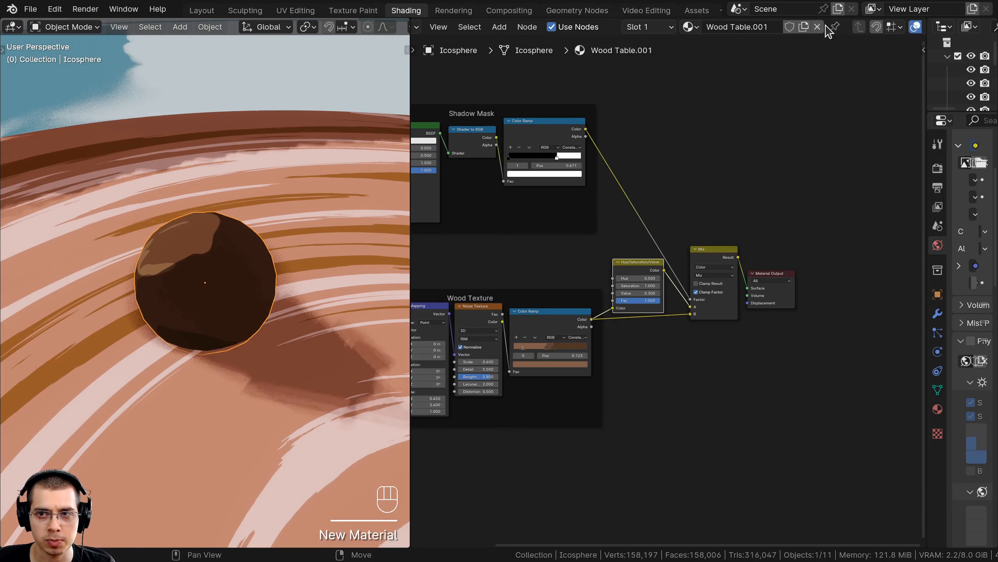
text(Bubble)
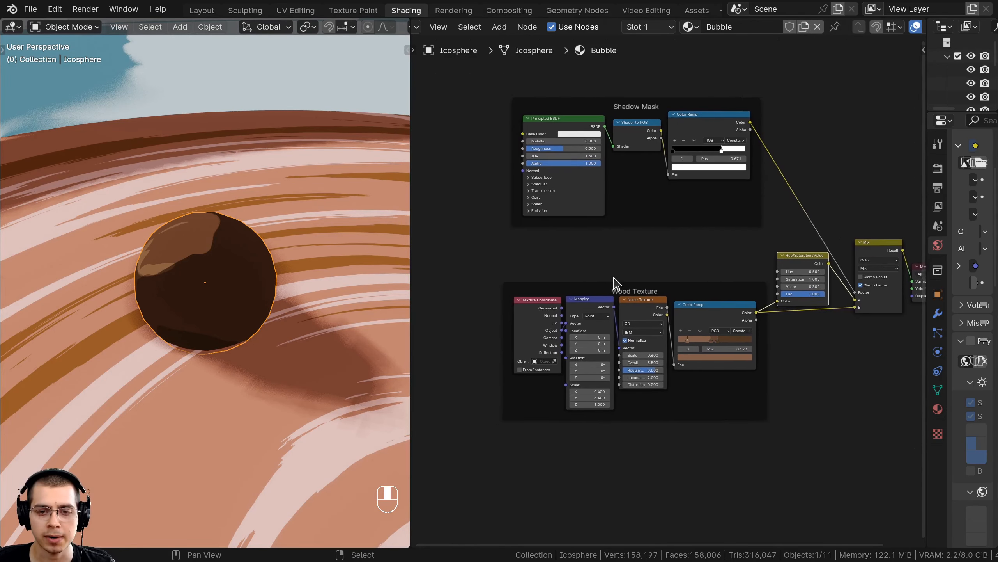
Delete the Wood Texture frame and all its nodes from the Bubble material
drag(489, 254, 778, 428)
middle_drag(614, 321, 652, 296)
scroll(651, 289, up, 1)
key(x)
middle_drag(628, 260, 632, 280)
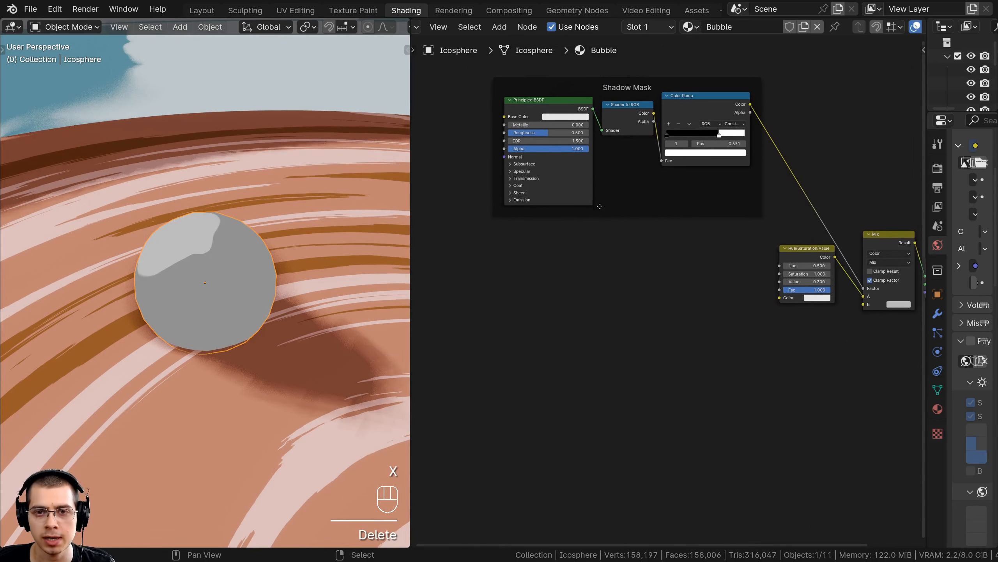
Preview the Shadow Mask's Color Ramp node output on the ico sphere
scroll(590, 239, up, 3)
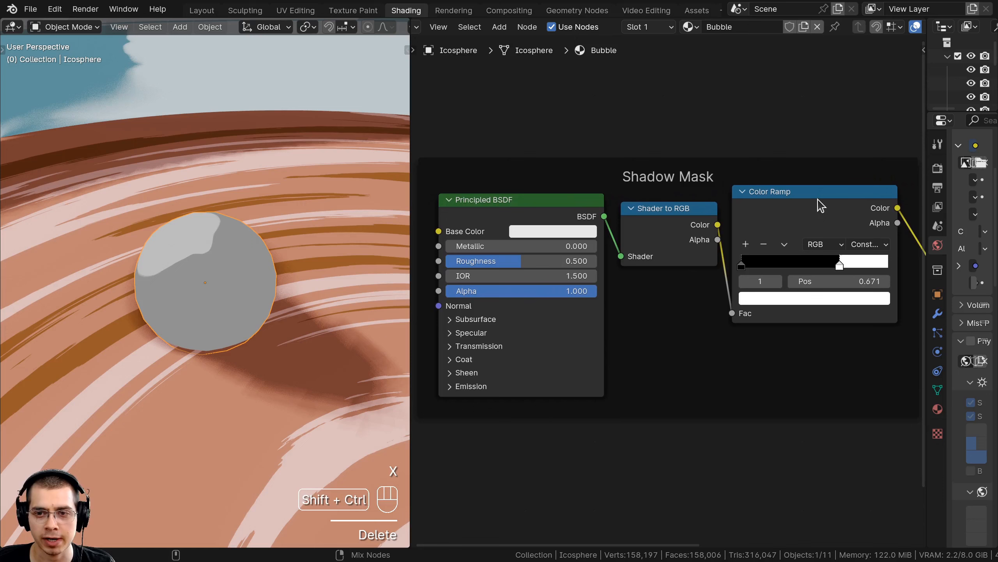
ctrl+shift+click(821, 206)
middle_drag(273, 240, 274, 256)
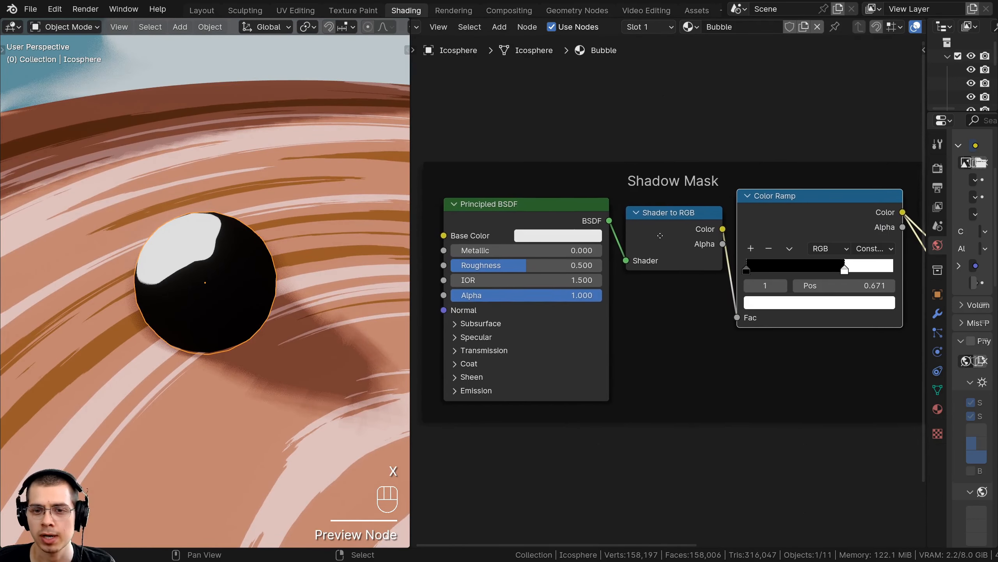
Set the Shadow Mask's Principled BSDF roughness to 0 and check the reflections on the bubble
scroll(619, 319, up, 3)
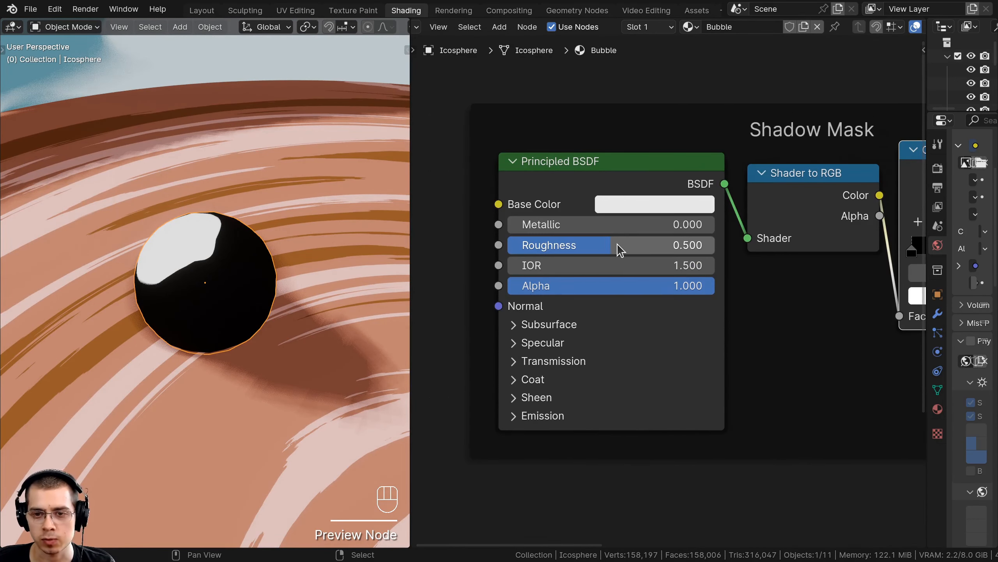
drag(627, 243, 523, 244)
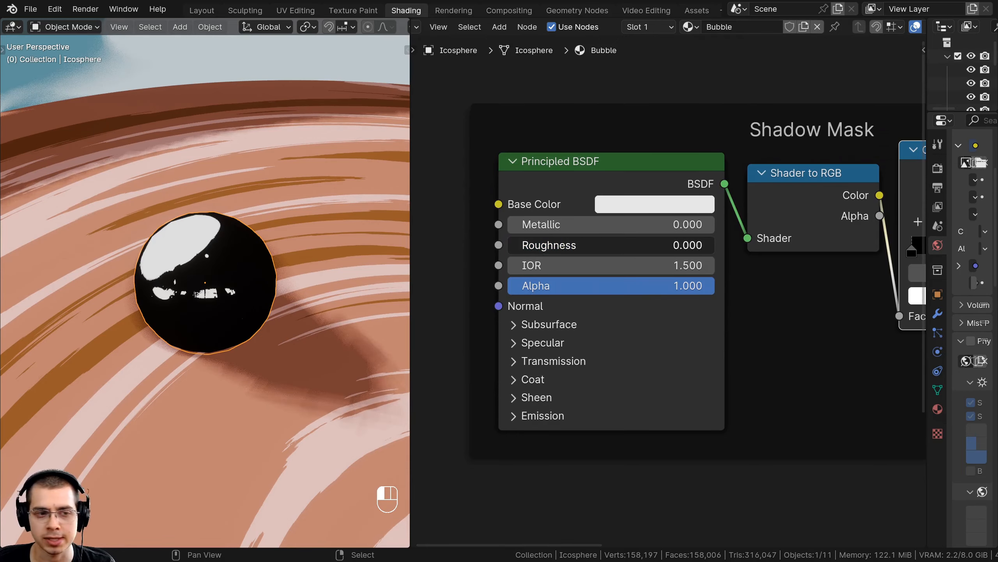
middle_drag(92, 293, 229, 310)
scroll(230, 310, up, 2)
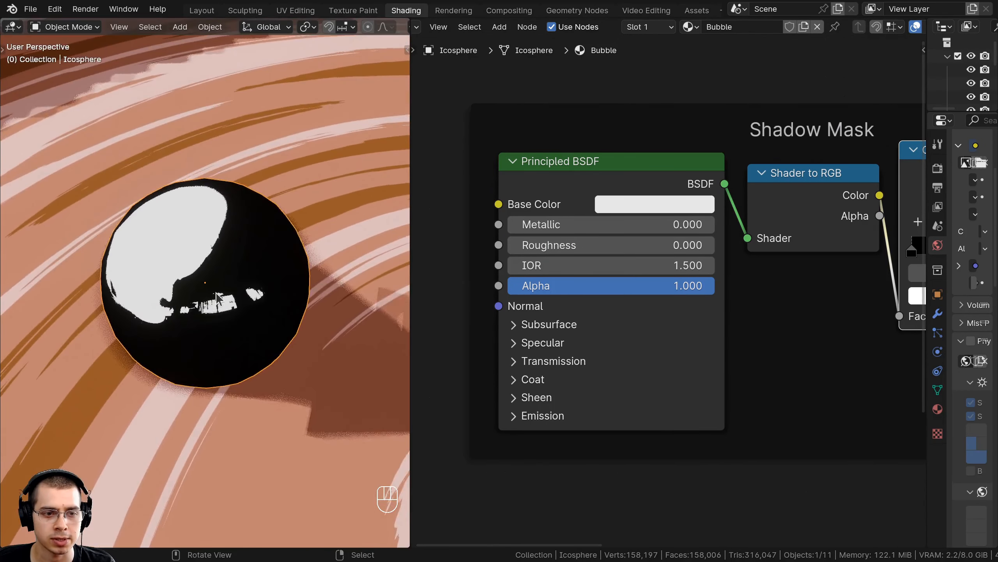
Add a Principled BSDF node and place it below the Shadow Mask frame
scroll(441, 303, down, 5)
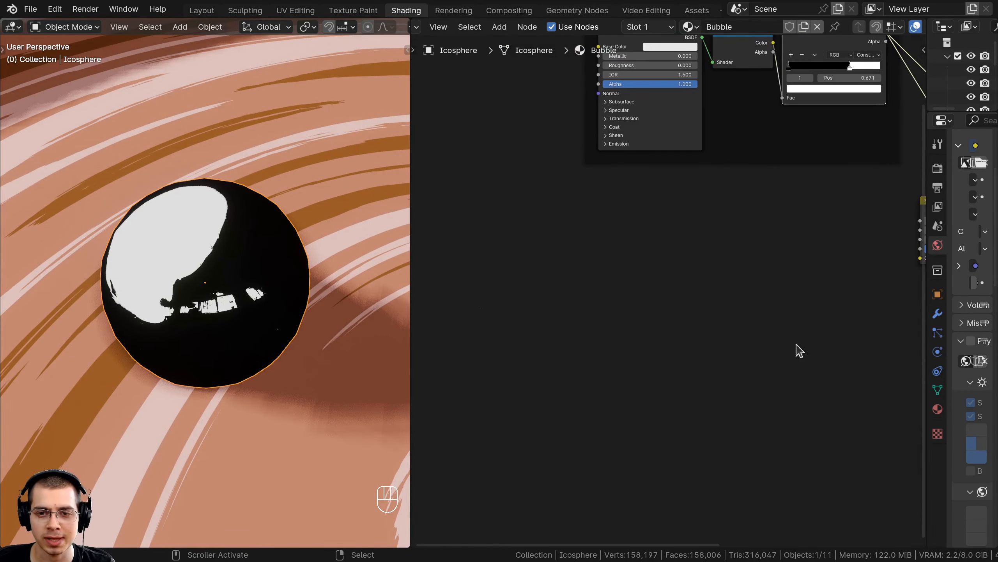
middle_drag(644, 240, 642, 239)
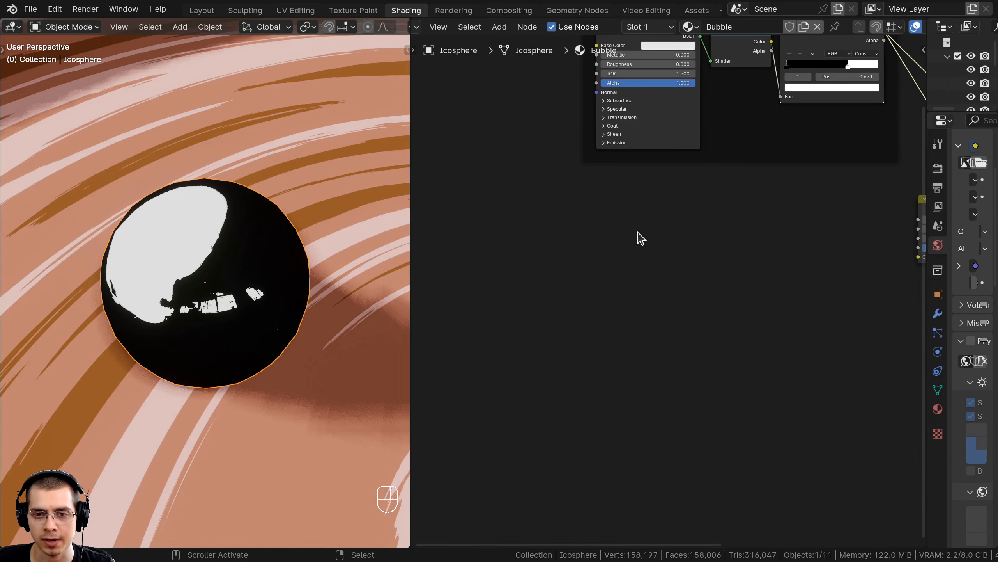
key(shift+a)
text(pri)
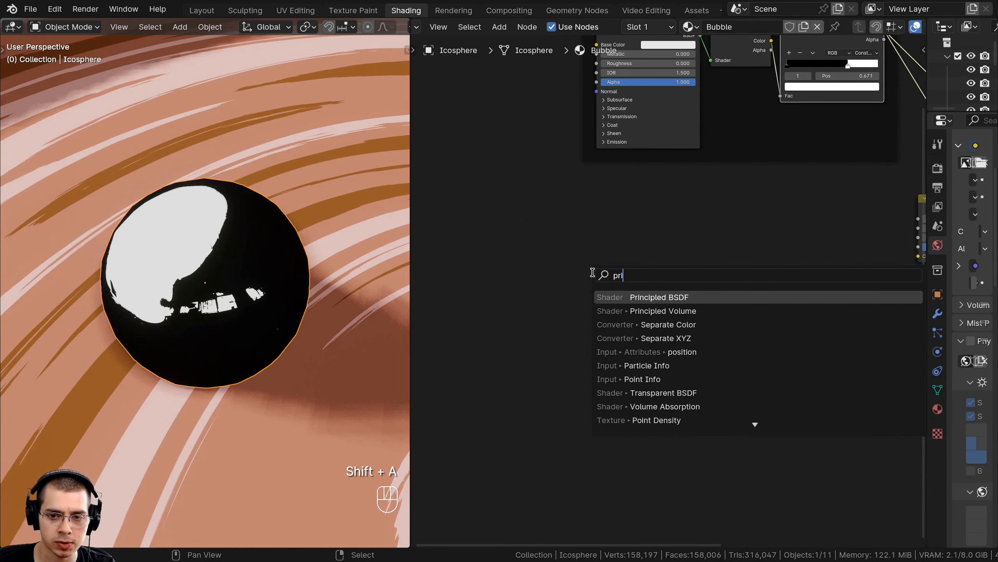
key(Return)
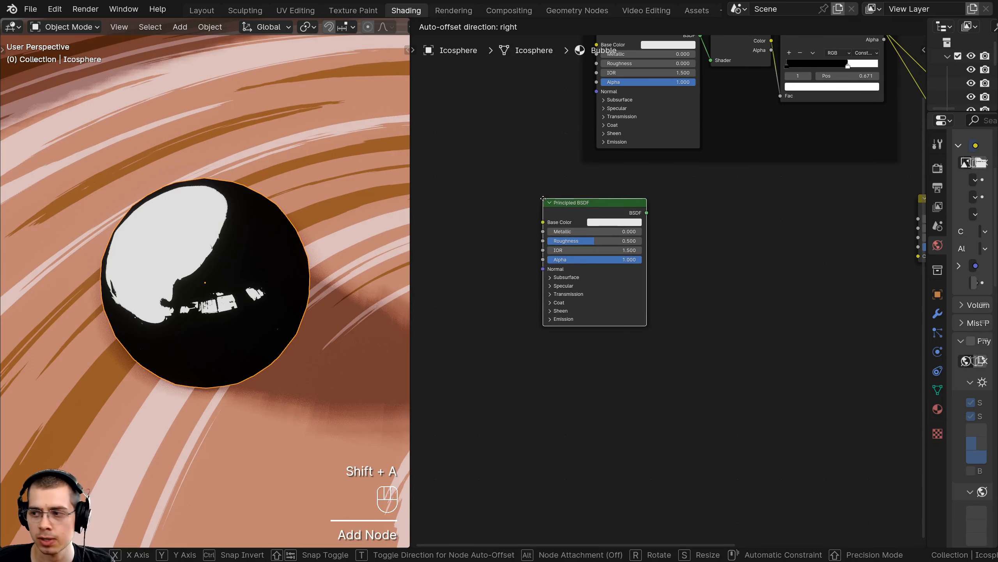
click(541, 203)
Add a Shader to RGB node beside the new Principled BSDF and connect the BSDF output to its Shader input
key(shift+a)
text(r)
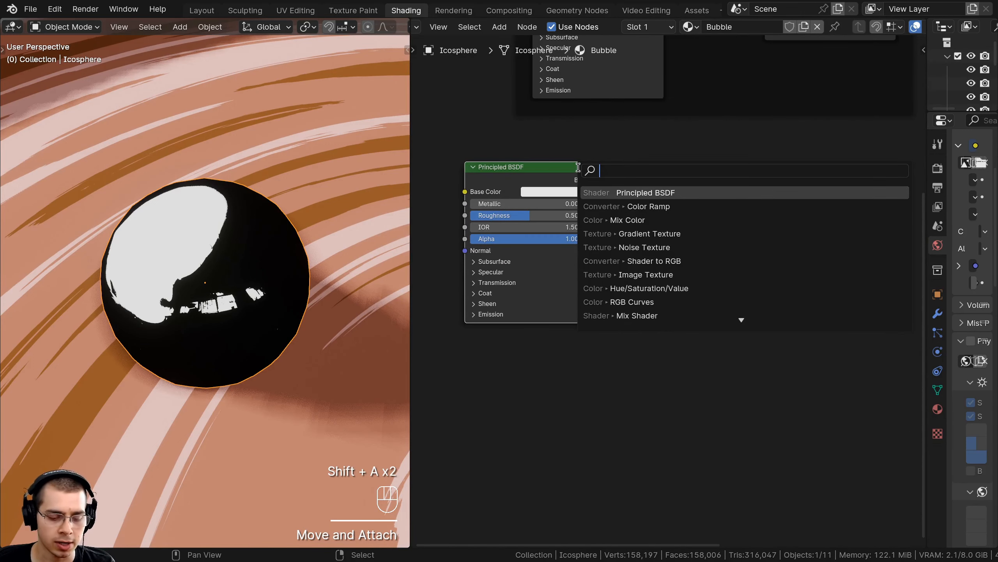
text(gb)
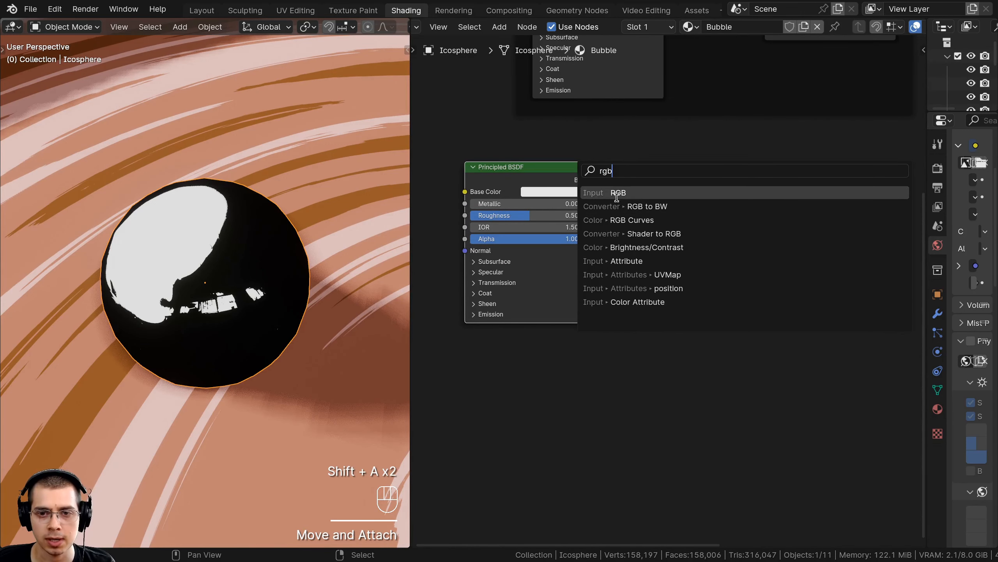
click(649, 234)
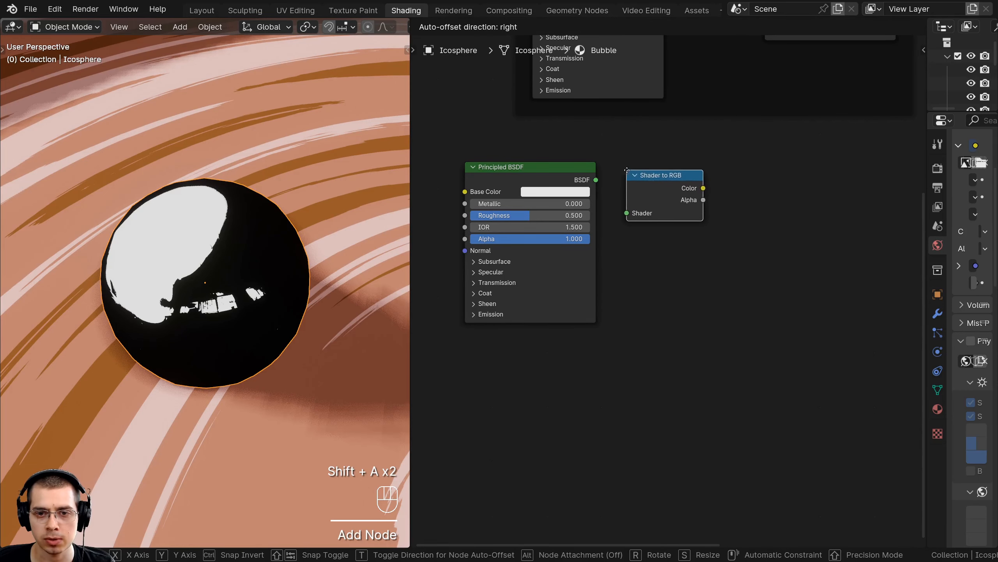
click(606, 147)
middle_drag(606, 221, 617, 238)
scroll(617, 239, up, 3)
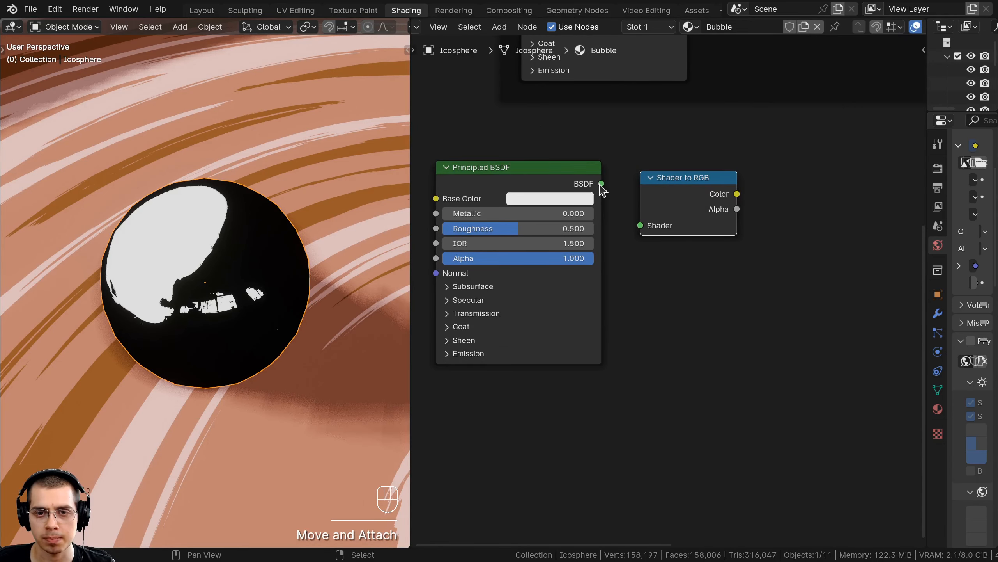
drag(601, 184, 632, 172)
drag(640, 221, 675, 203)
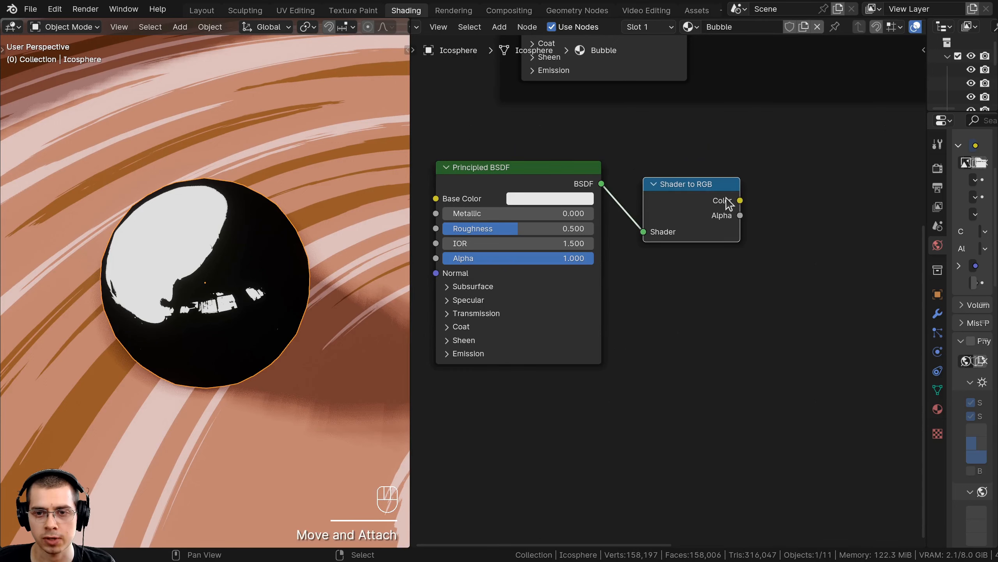
Preview the Shader to RGB node on the ico sphere and set the new Principled BSDF's roughness to 0
middle_drag(708, 204, 707, 208)
ctrl+shift+click(707, 198)
middle_drag(446, 390, 505, 391)
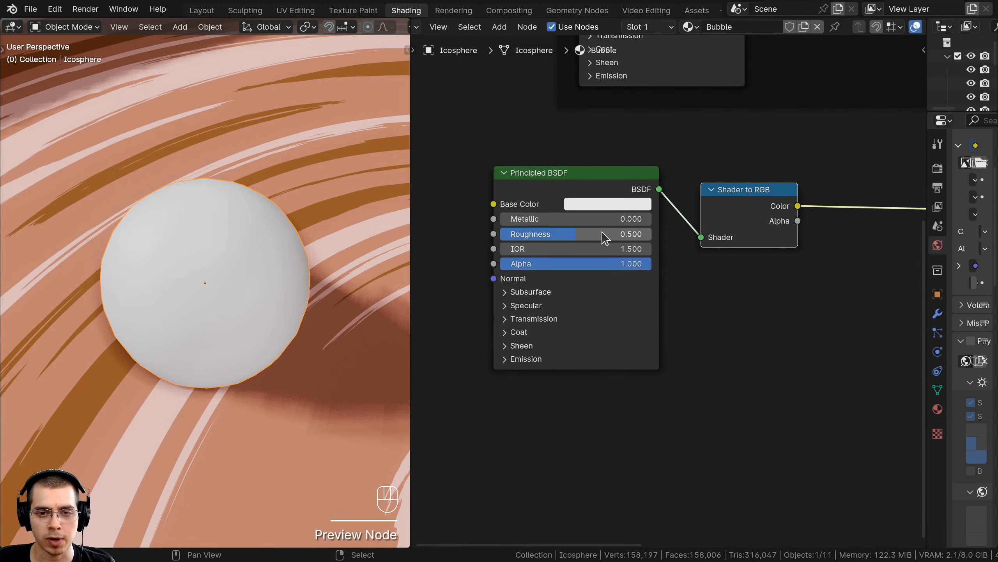
drag(590, 234, 501, 234)
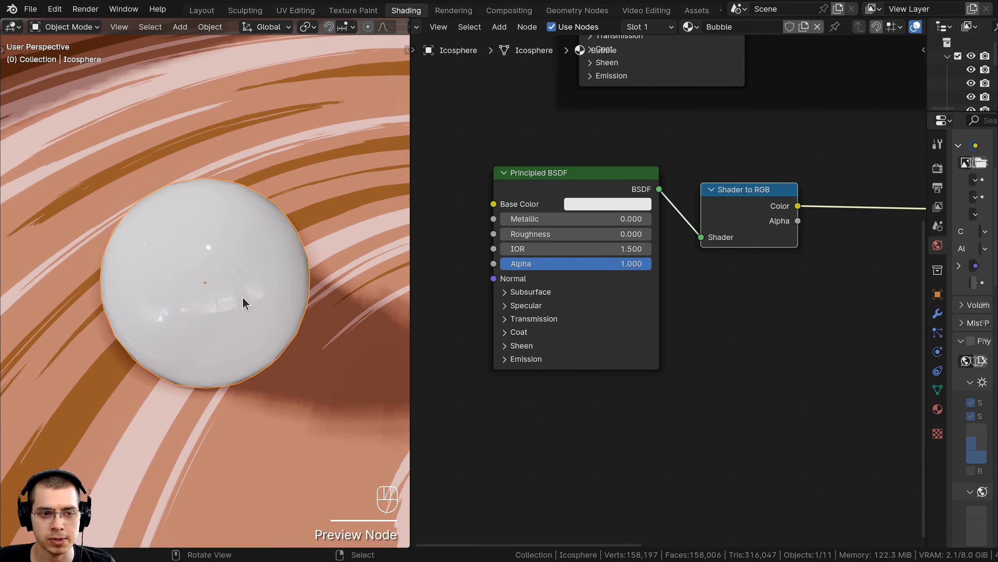
middle_drag(243, 299, 166, 213)
Insert a Color Ramp node on the link after the new Shader to RGB node
middle_drag(723, 230, 608, 228)
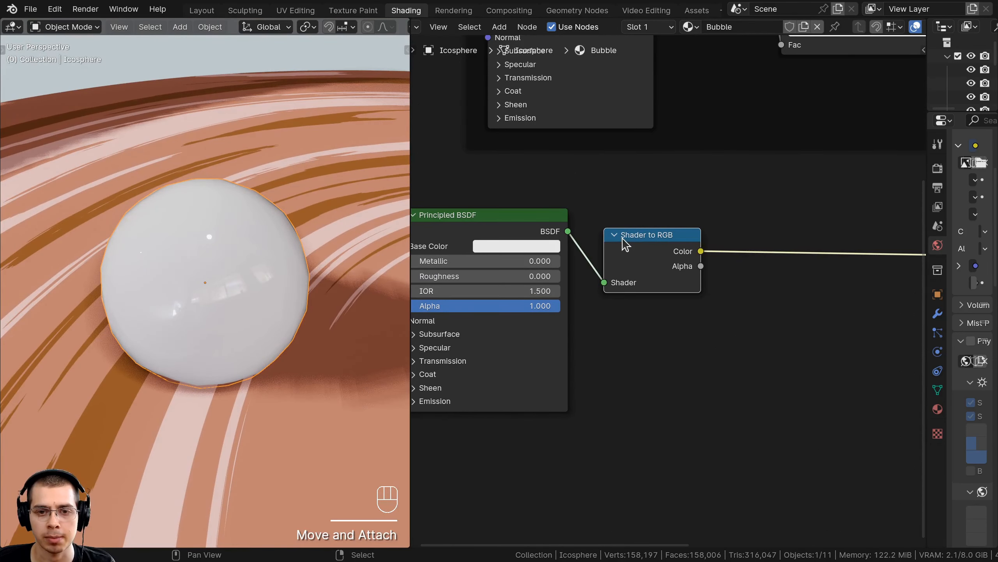
key(shift+a)
click(720, 161)
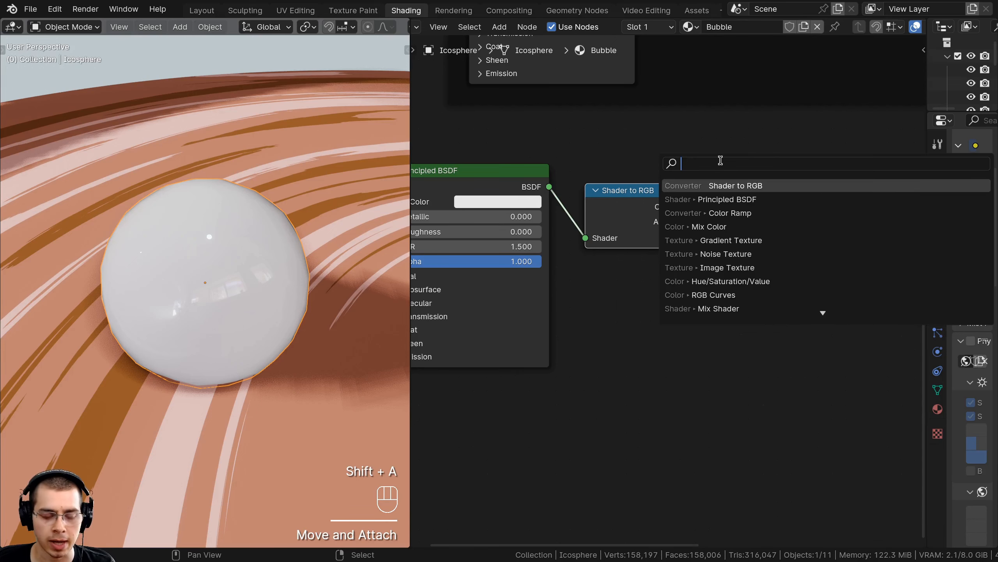
text(col)
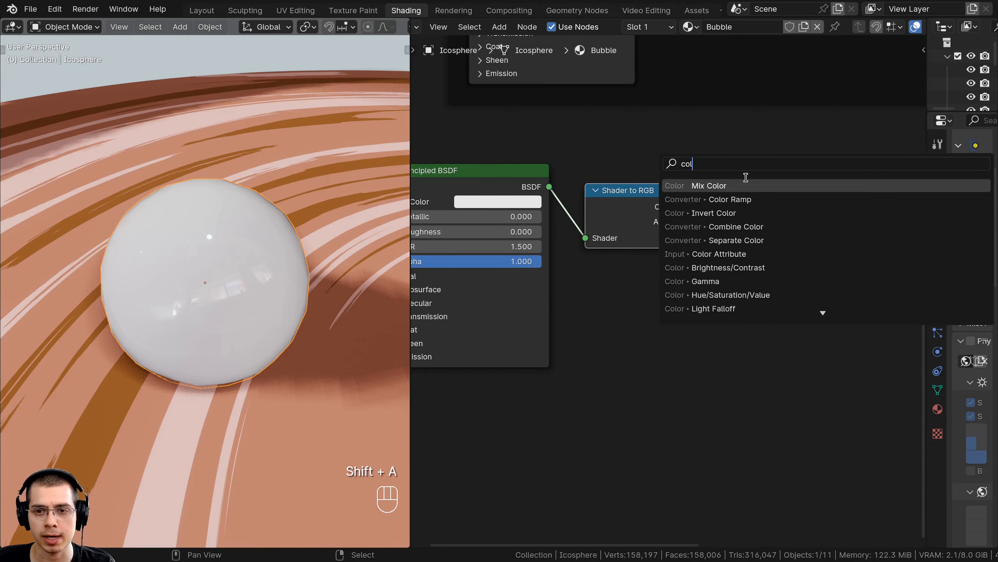
click(739, 199)
click(807, 203)
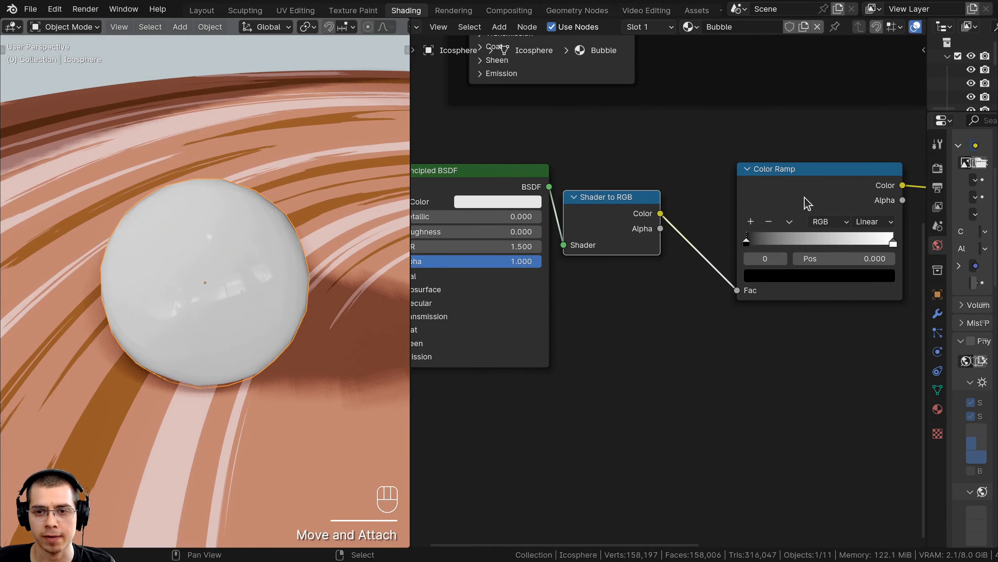
drag(795, 197, 739, 204)
Set the new Color Ramp's interpolation to Constant
scroll(776, 218, up, 3)
middle_drag(779, 219, 705, 220)
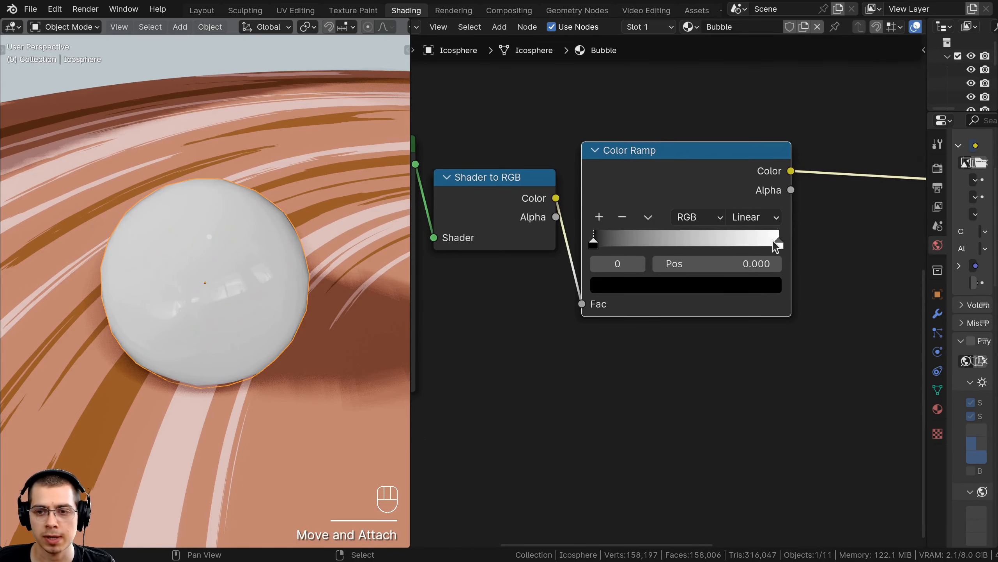
click(757, 220)
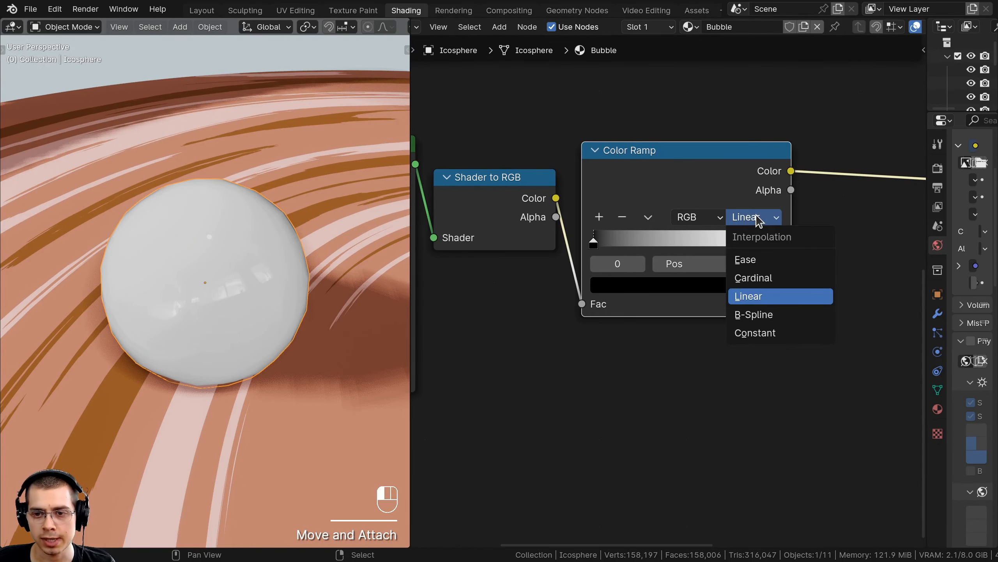
click(764, 336)
Move the Color Ramp's white stop to about 0.56 and add a middle stop at about 0.367
scroll(739, 255, up, 1)
drag(739, 240, 690, 252)
scroll(687, 248, up, 2)
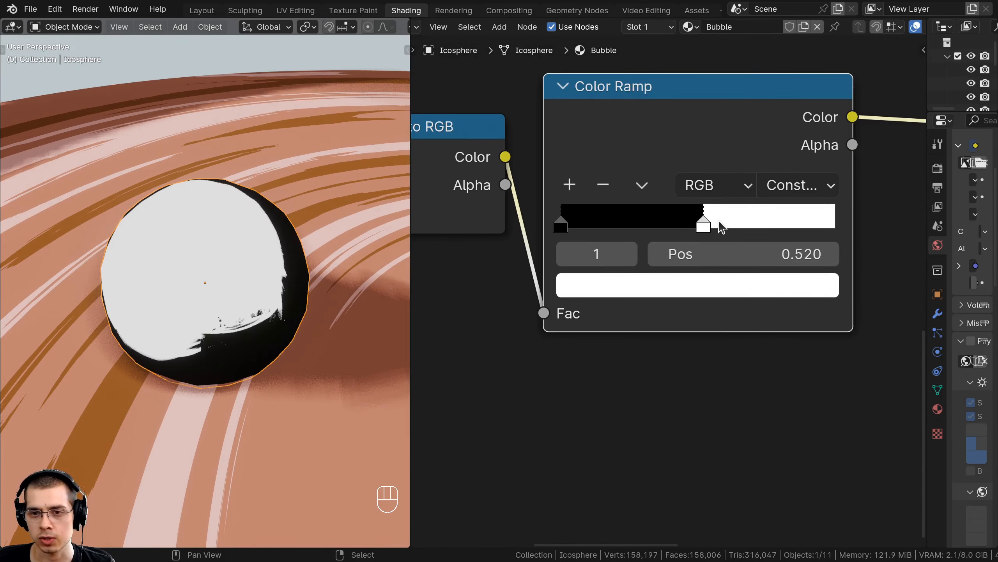
mouse_move(718, 221)
mouse_down()
mouse_move(661, 223)
mouse_move(715, 225)
mouse_up()
ctrl+click(665, 223)
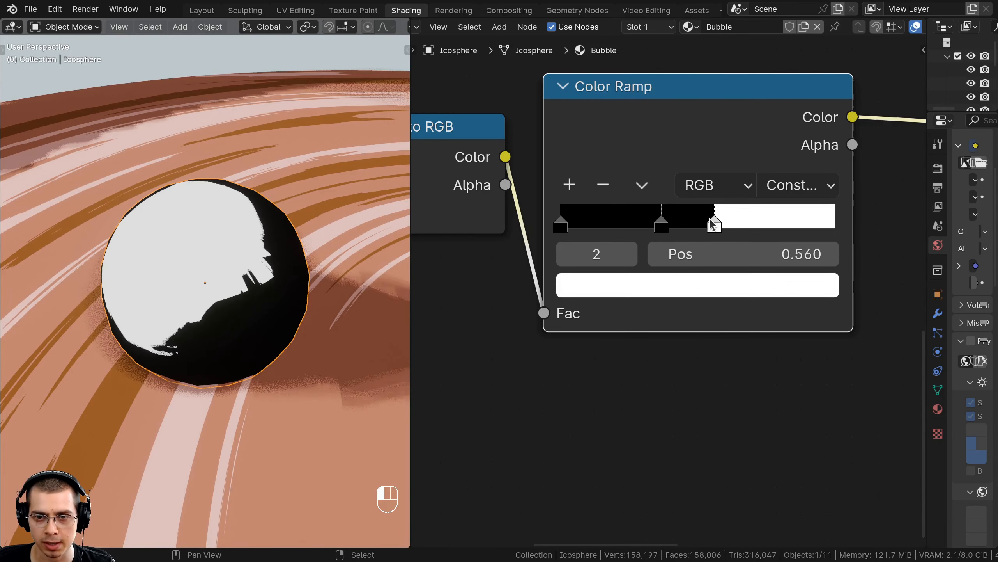
key(KP_Decimal)
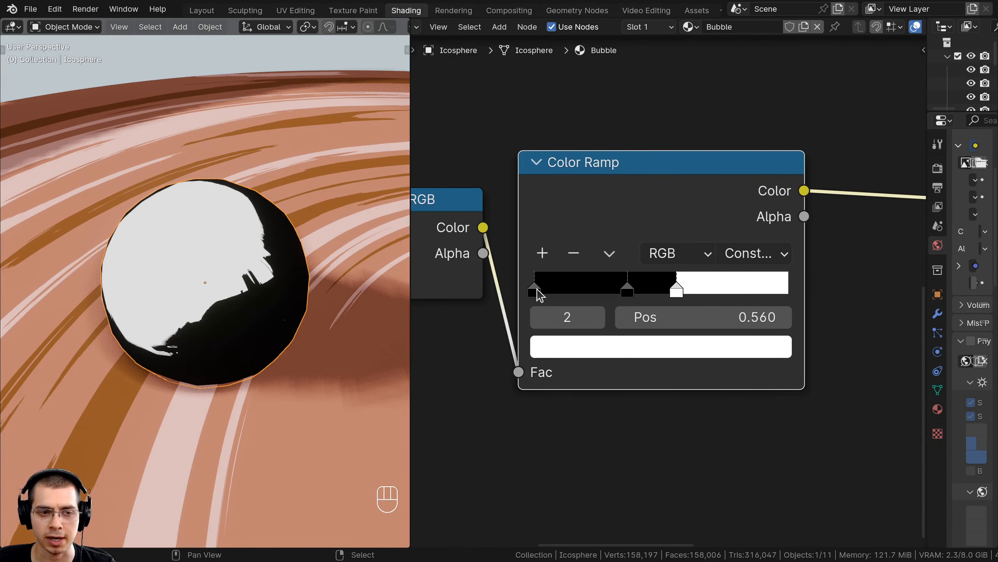
Change the Color Ramp's first stop from black to the copied terracotta color, hex C88E7A
click(534, 292)
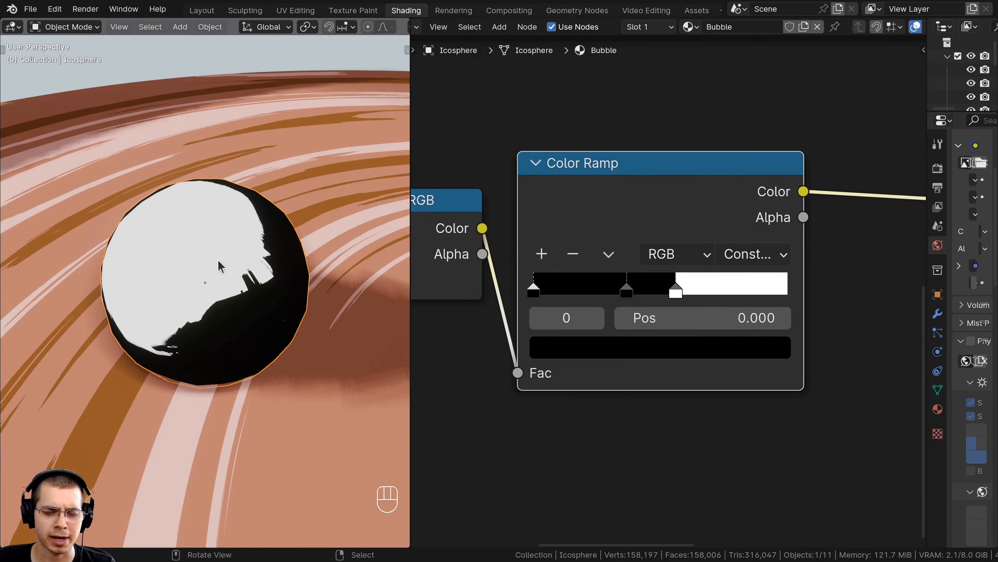
middle_drag(221, 266, 230, 269)
scroll(554, 366, down, 1)
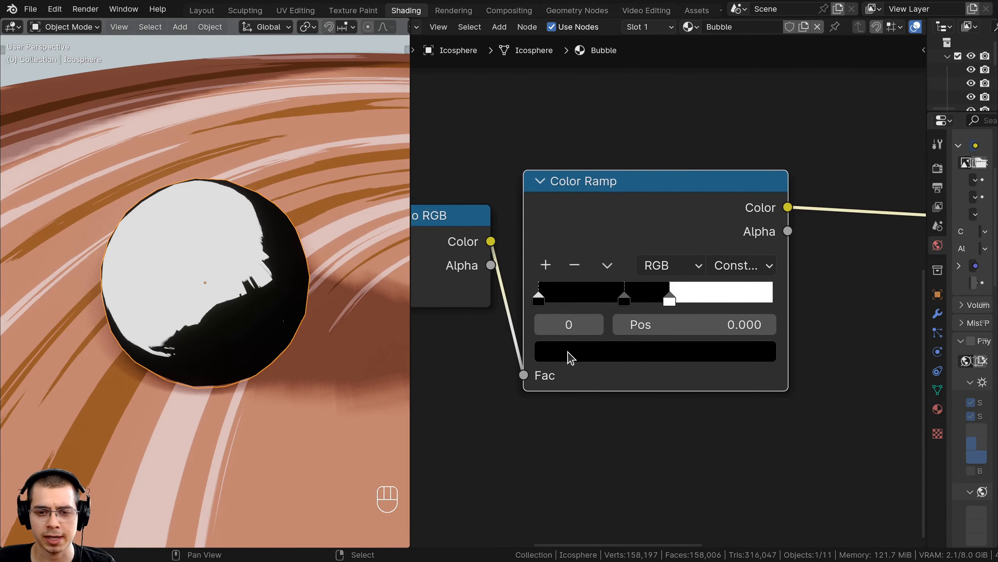
click(570, 358)
drag(764, 174, 759, 92)
drag(640, 127, 626, 155)
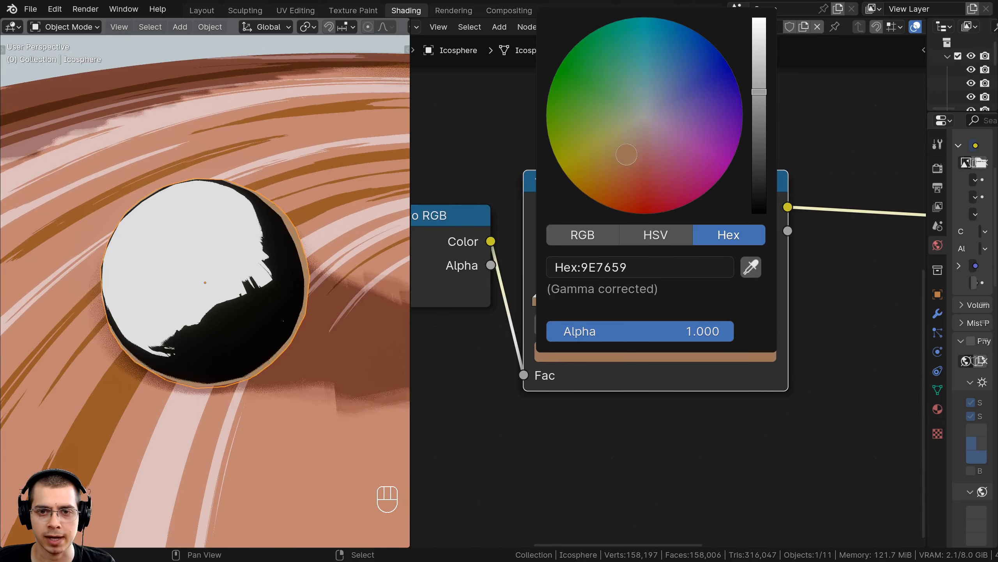
key(ctrl+v)
Color the Color Ramp's middle stop with the copied light peach color
click(622, 297)
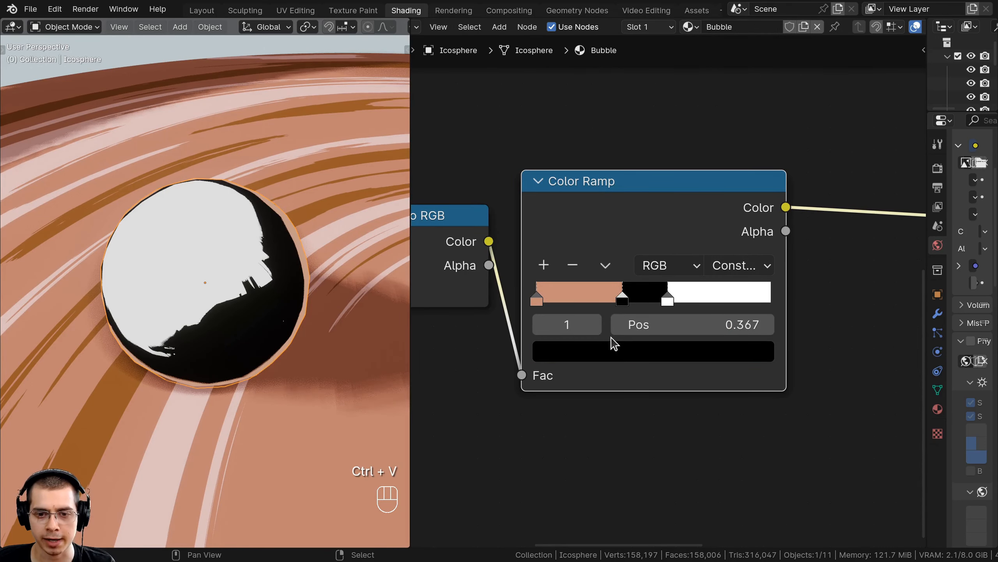
click(615, 353)
scroll(606, 127, up, 13)
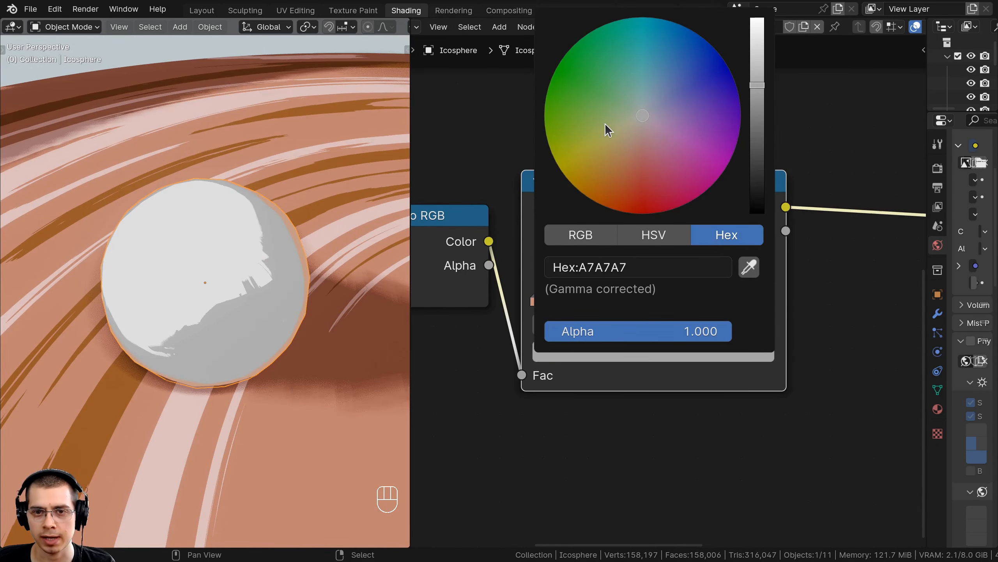
click(632, 131)
drag(616, 146, 614, 143)
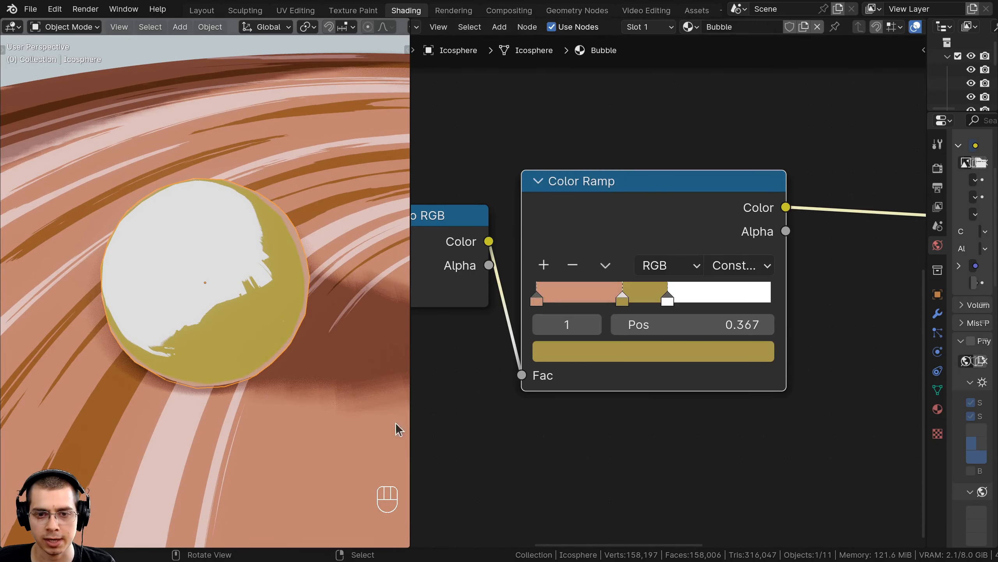
key(ctrl+v)
Review the hex colors of the Color Ramp's white, middle and first stops
click(665, 298)
click(675, 362)
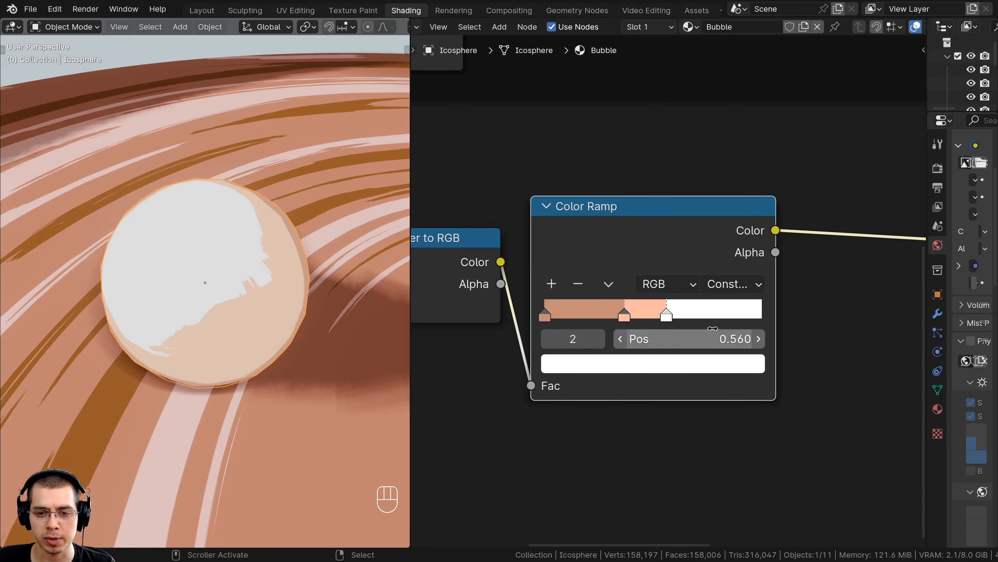
middle_drag(668, 366, 662, 285)
click(668, 282)
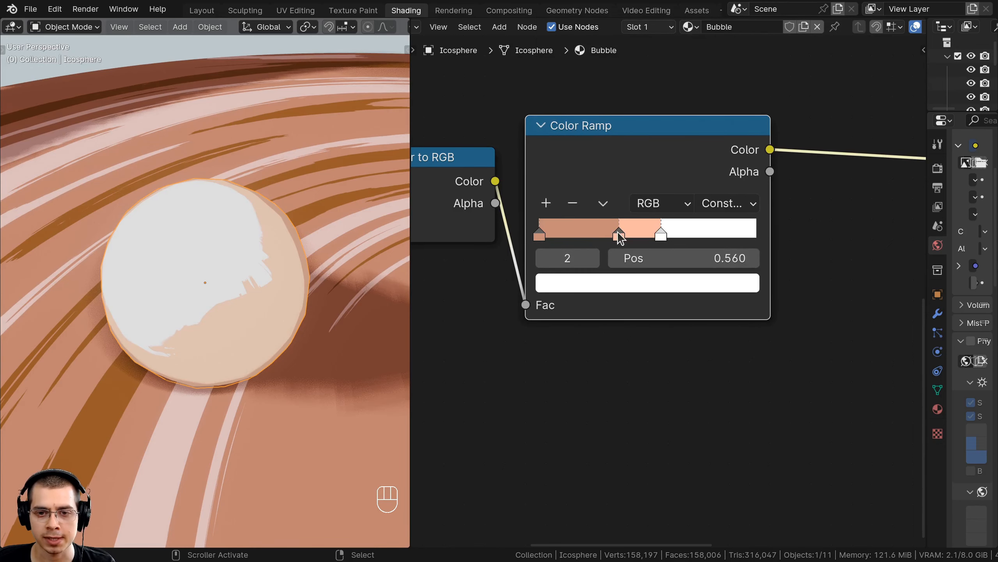
click(618, 232)
click(616, 283)
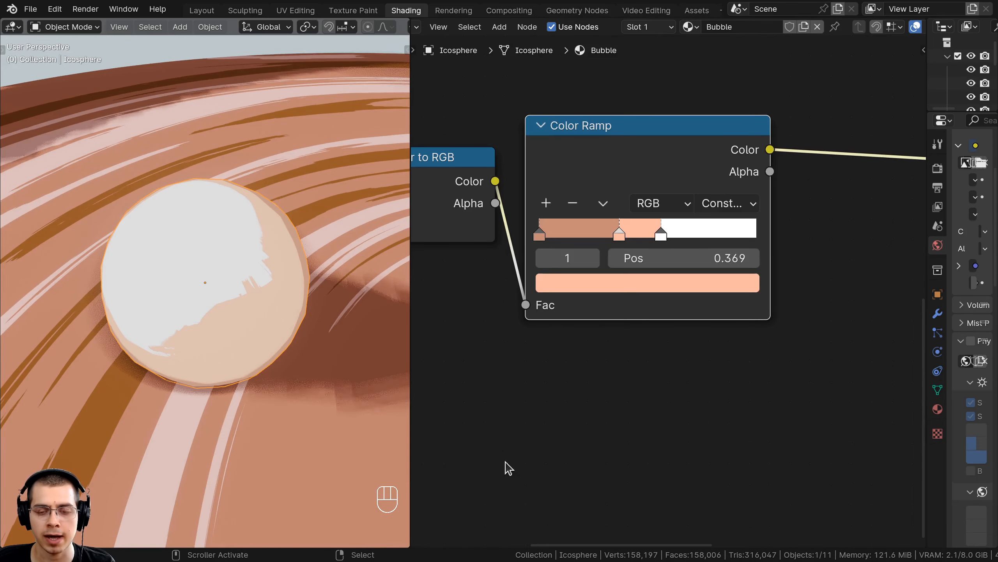
click(537, 233)
scroll(584, 319, down, 1)
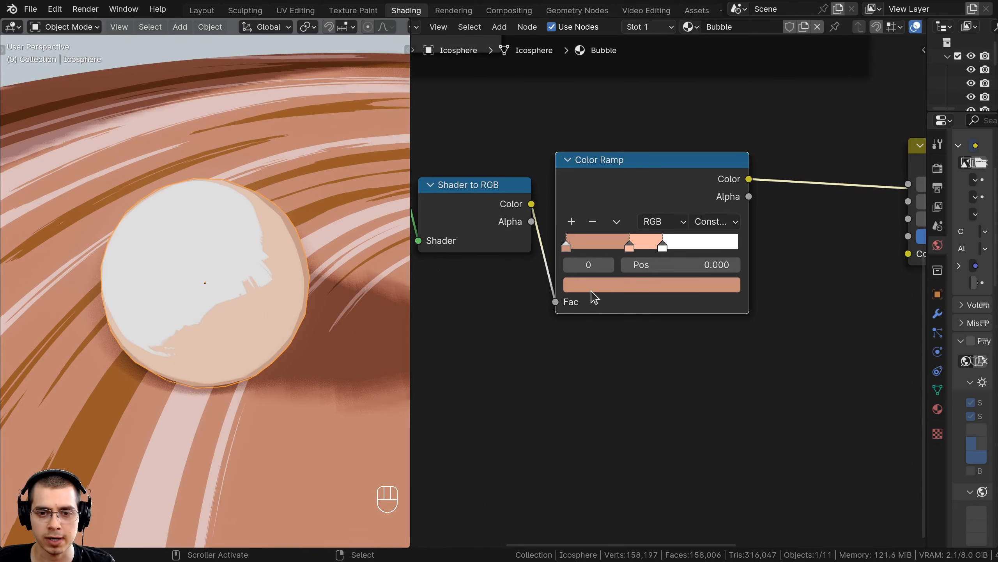
click(591, 289)
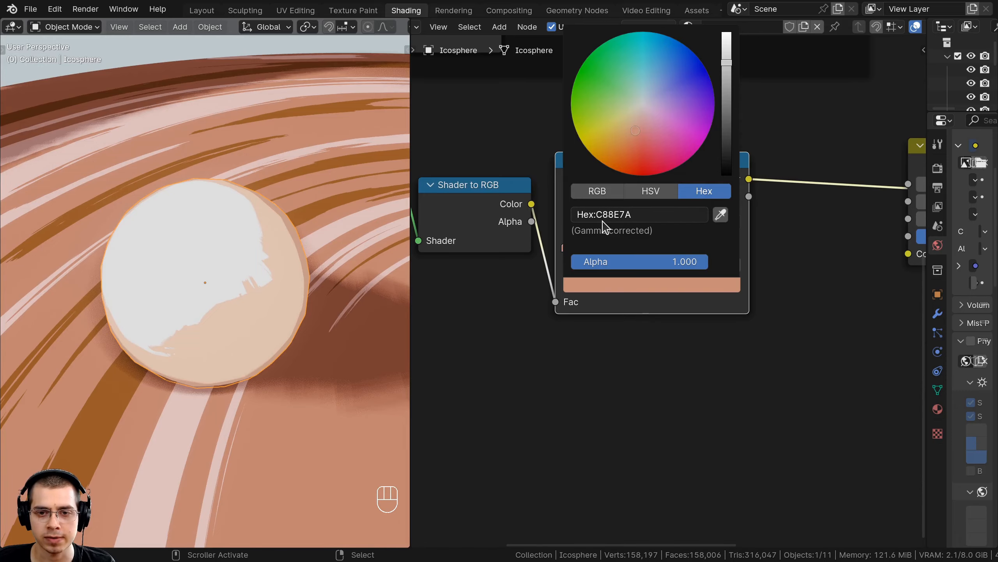
Adjust the color bands on the bubble by moving the middle stop to about 0.4 and the white stop to about 0.611
middle_drag(276, 354, 180, 333)
scroll(179, 333, up, 3)
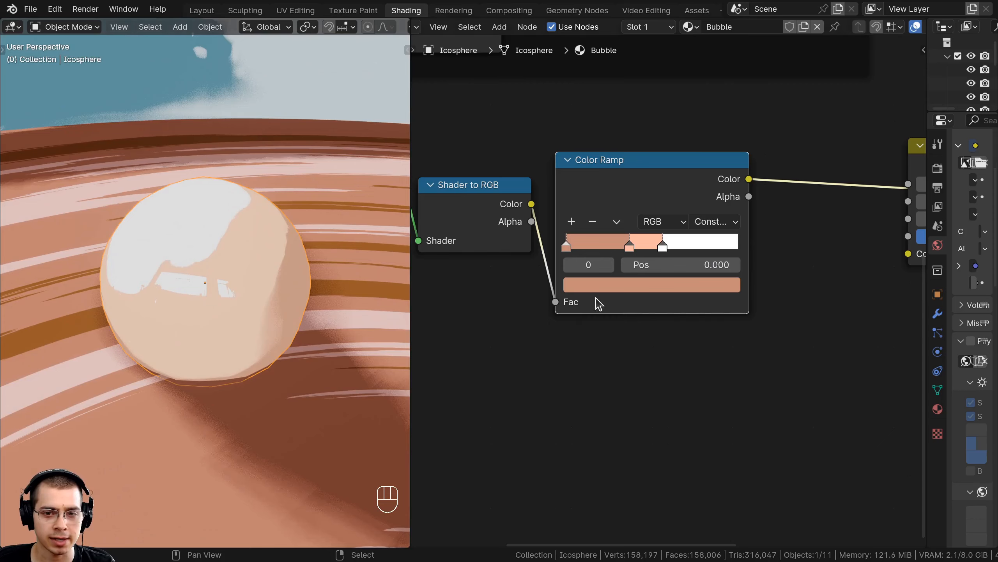
middle_drag(634, 266, 635, 302)
scroll(637, 301, up, 1)
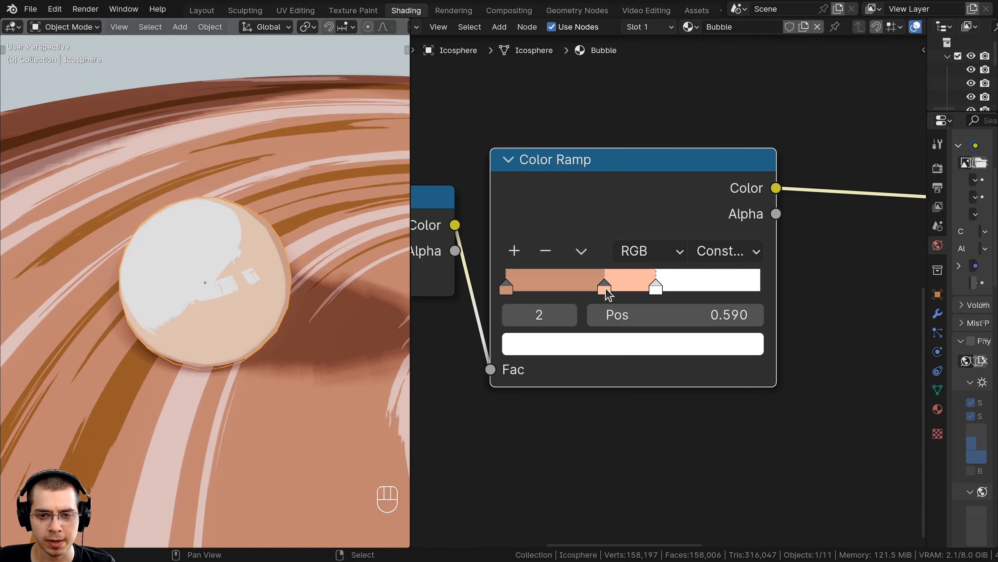
click(608, 285)
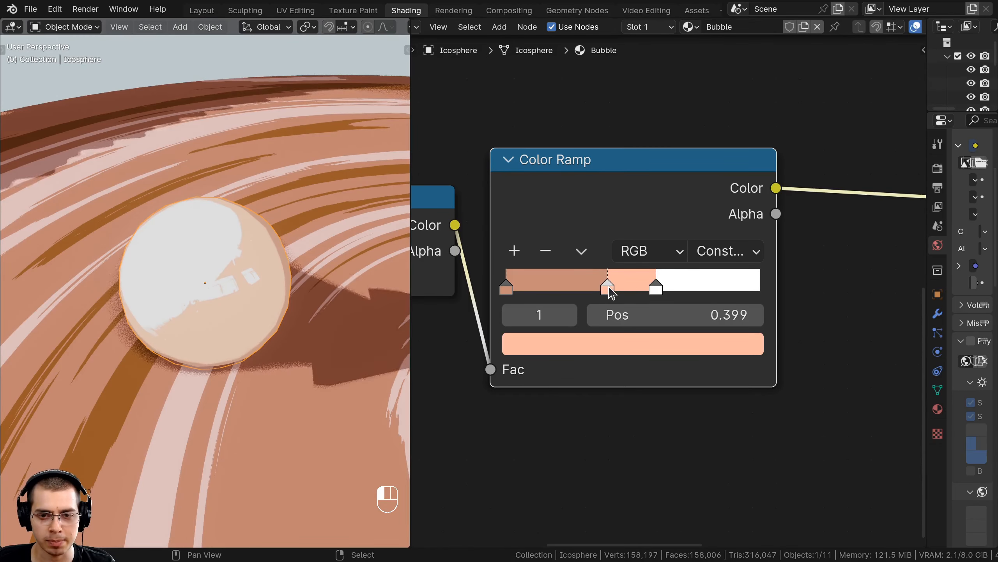
drag(656, 285, 661, 285)
middle_drag(236, 299, 261, 297)
scroll(241, 219, down, 3)
Connect the new Color Ramp's color to the Mix node's B input and the Hue/Saturation/Value node's Color input
scroll(688, 271, down, 6)
middle_drag(885, 283, 660, 241)
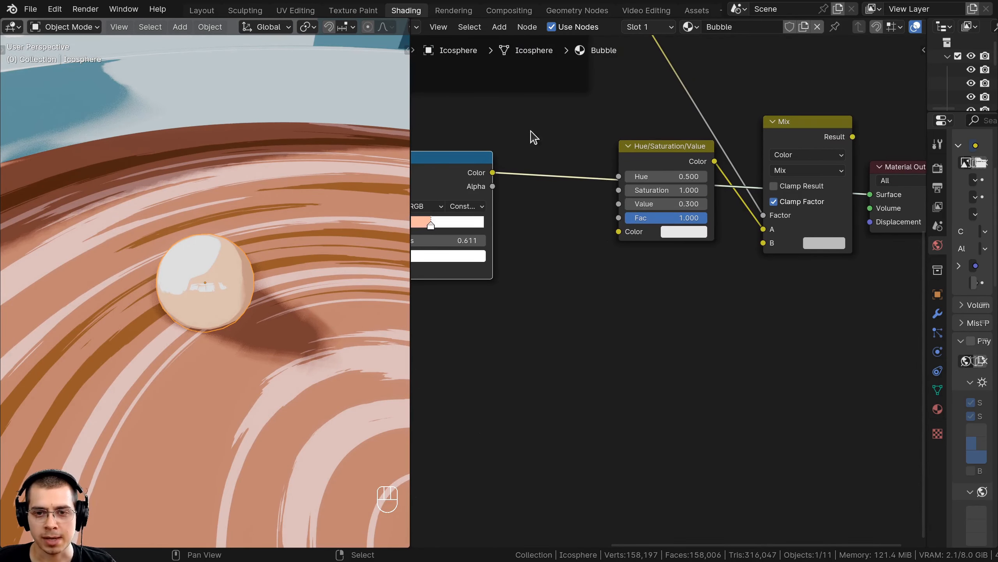
middle_drag(494, 160, 497, 163)
drag(473, 171, 775, 250)
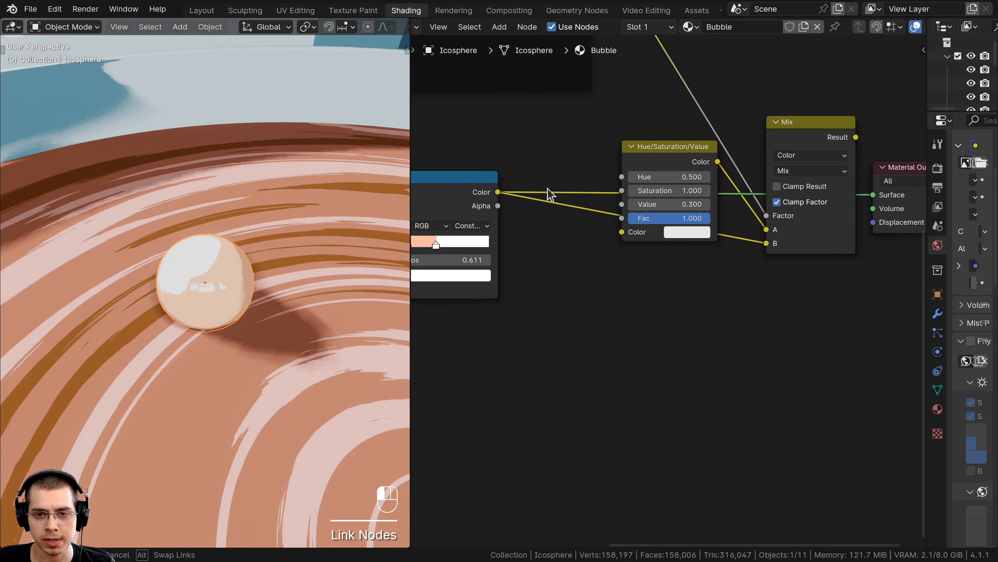
drag(621, 232, 623, 232)
drag(651, 161, 624, 185)
scroll(715, 169, down, 3)
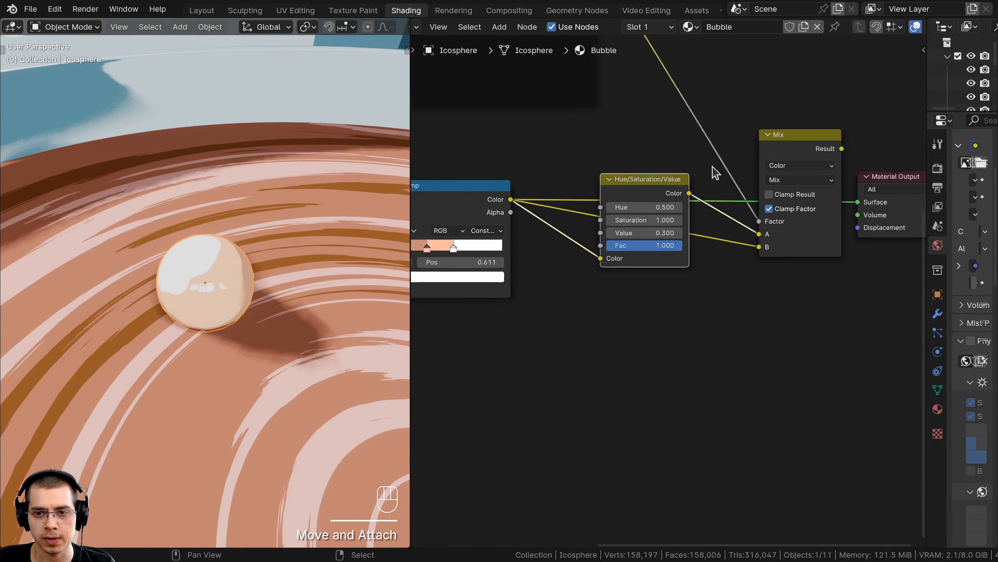
Connect the Mix node's result to the Material Output and check the shaded bubble
middle_drag(830, 130, 631, 201)
ctrl+shift+click(583, 210)
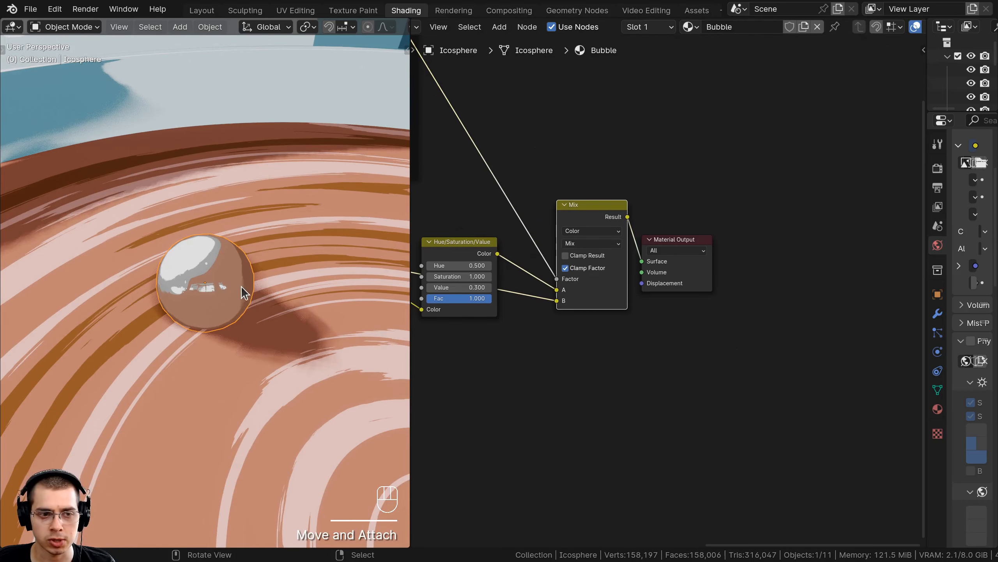
mouse_move(241, 286)
middle_down()
mouse_move(279, 290)
mouse_move(263, 290)
middle_up()
middle_drag(444, 283, 581, 315)
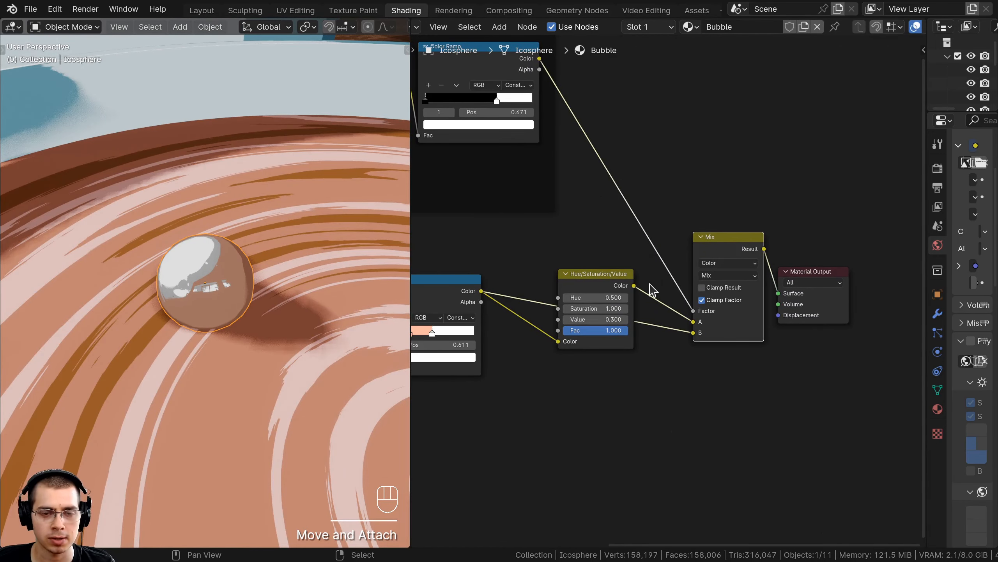
Move the bubble across the tea surface and examine its reflections up close
key(g)
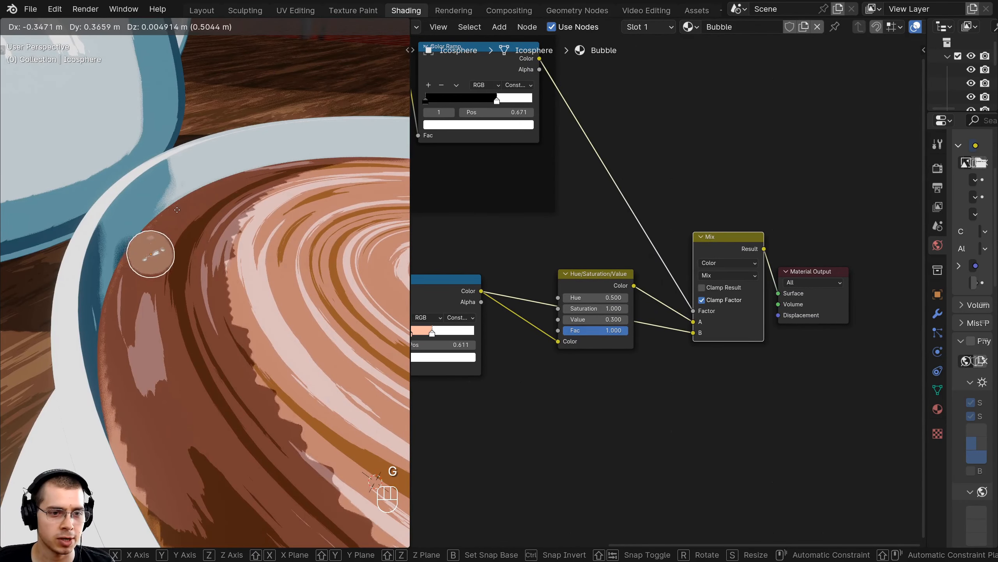
click(280, 221)
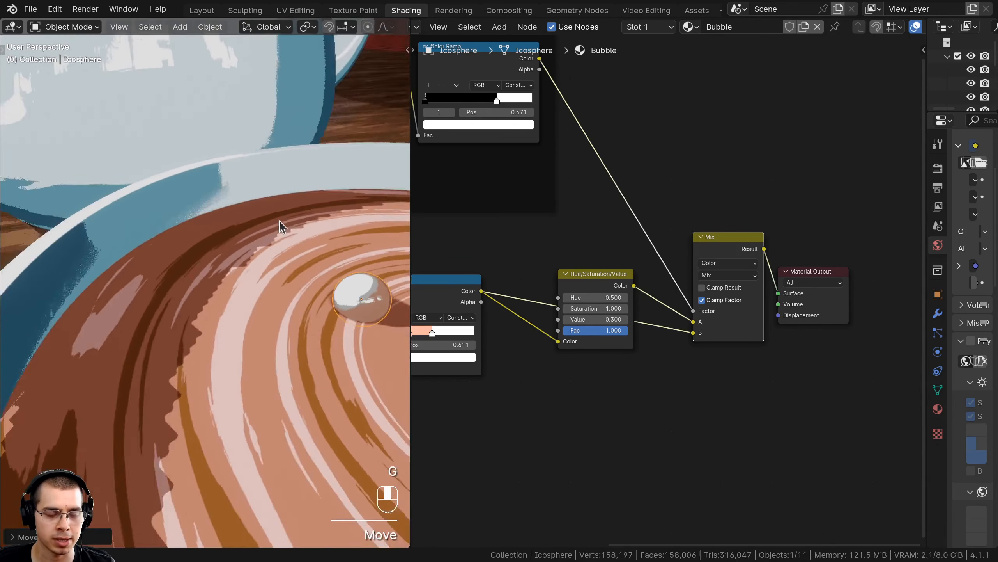
middle_drag(280, 221, 207, 184)
key(KP_Decimal)
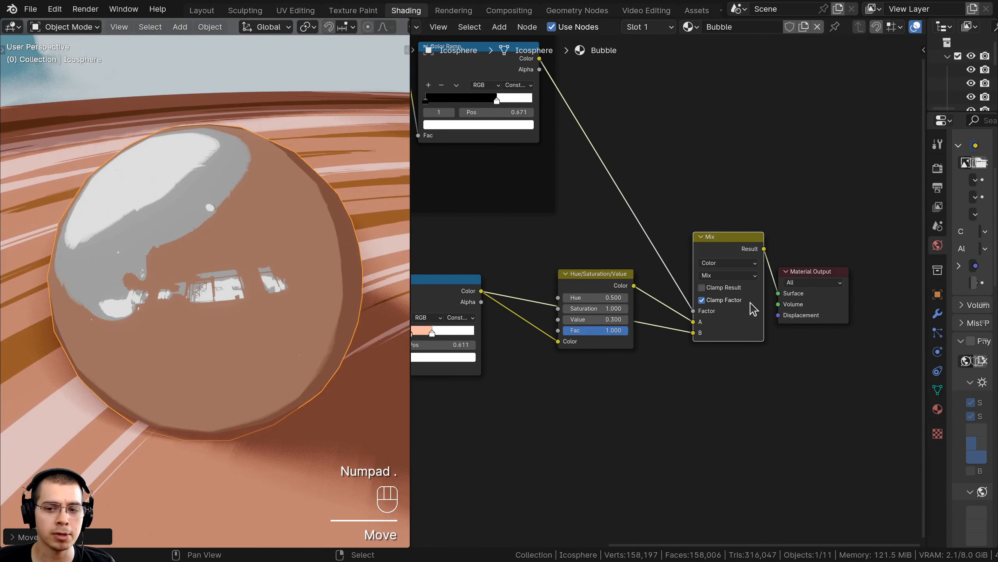
Make room before the Material Output and insert a Mix Shader between it and the Mix node
middle_drag(790, 214, 702, 220)
drag(703, 224, 765, 298)
middle_drag(711, 282, 665, 255)
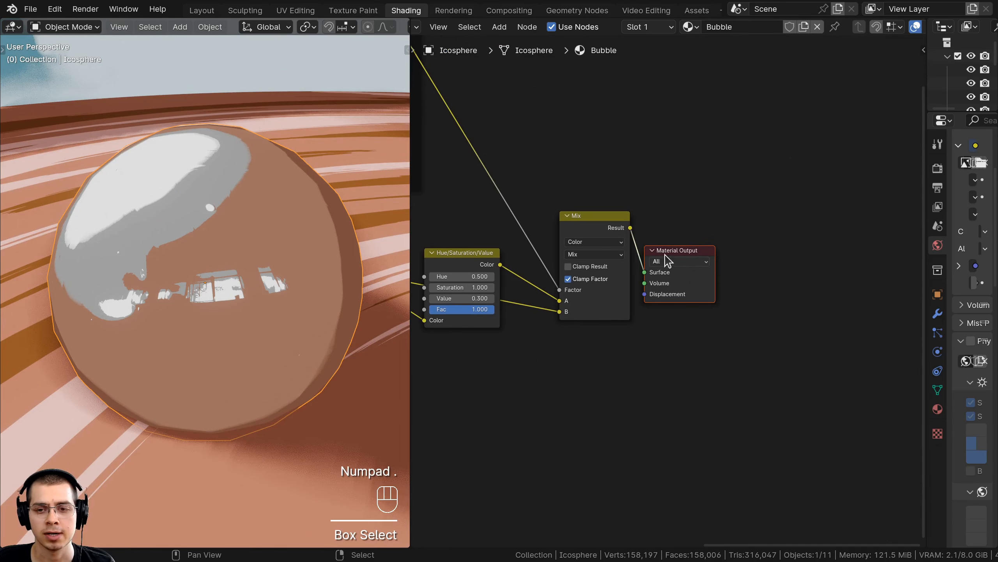
key(g)
click(793, 217)
key(a)
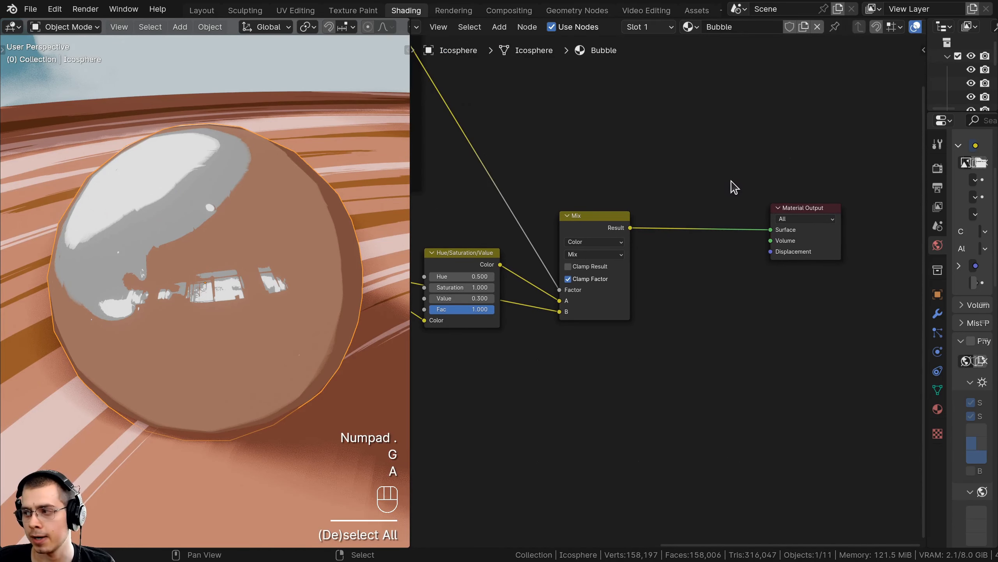
key(shift+a)
text(mix)
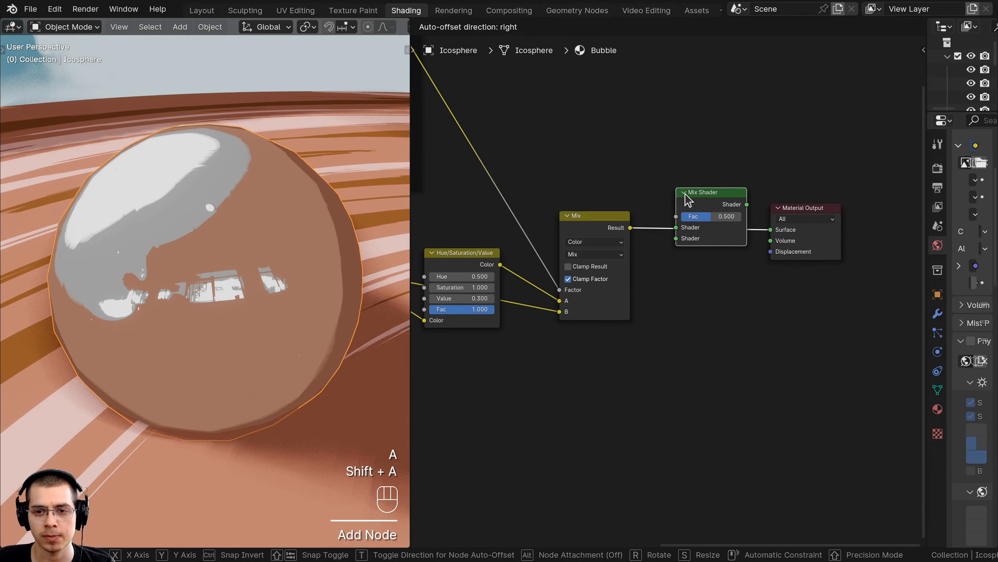
click(686, 198)
drag(813, 210, 789, 204)
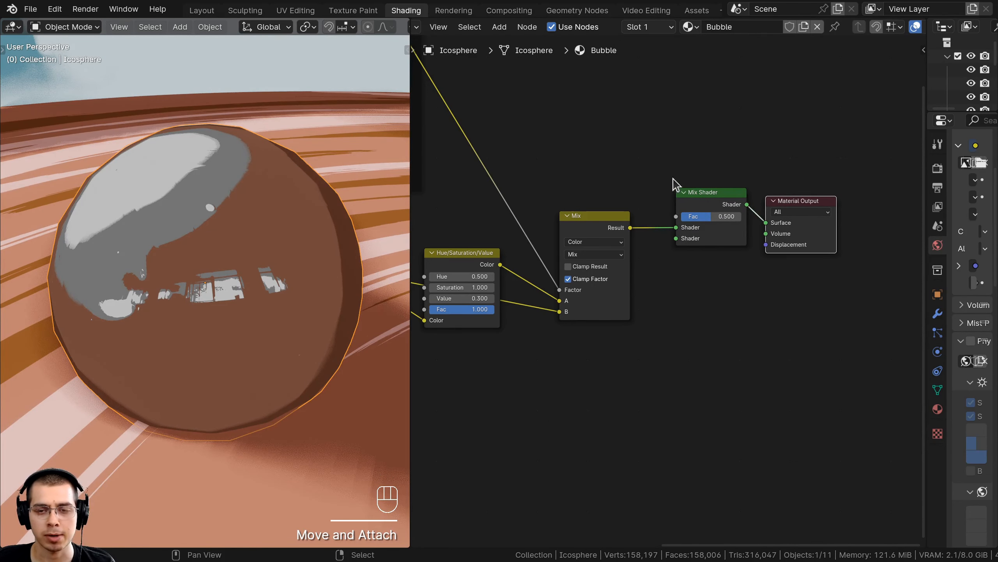
Add a Transparent BSDF as the Mix Shader's first input, with the Mix result as second and Fac at 0
key(shift+a)
text(tran)
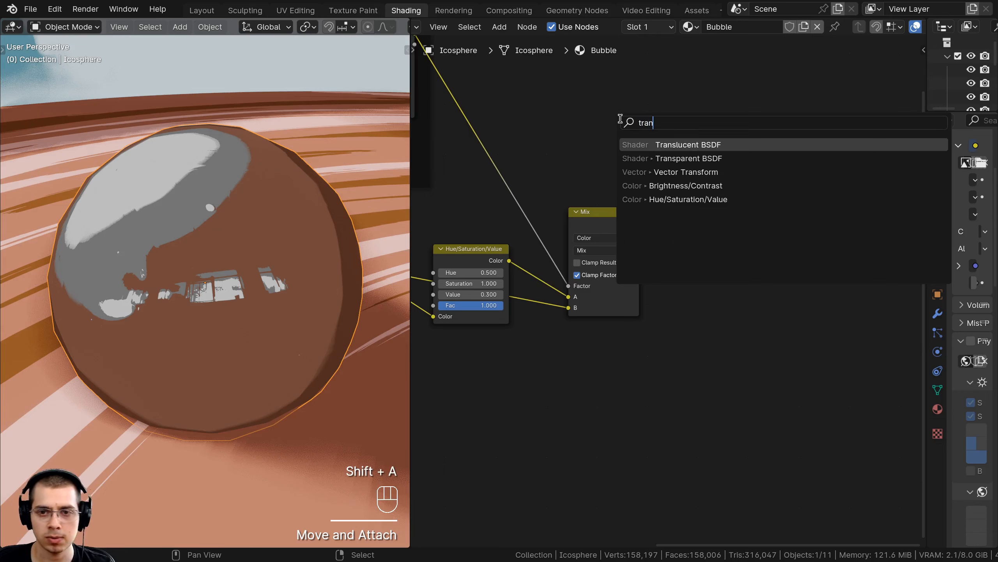
click(658, 157)
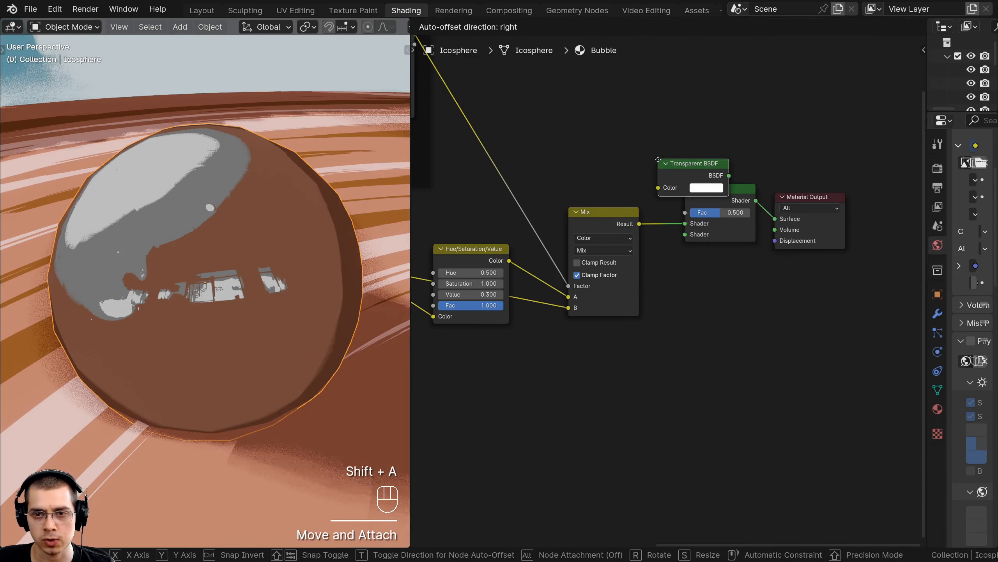
click(567, 158)
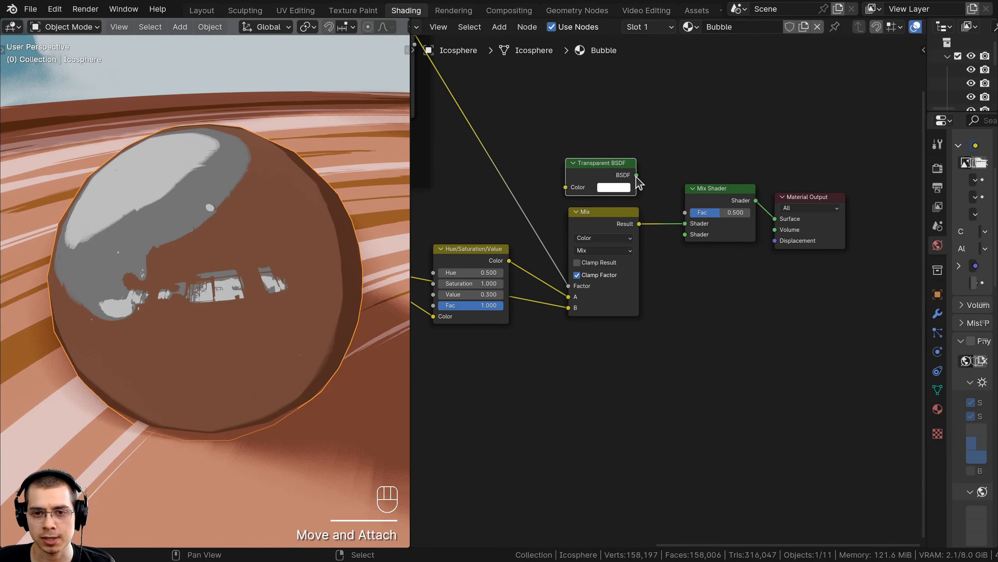
drag(636, 176, 451, 223)
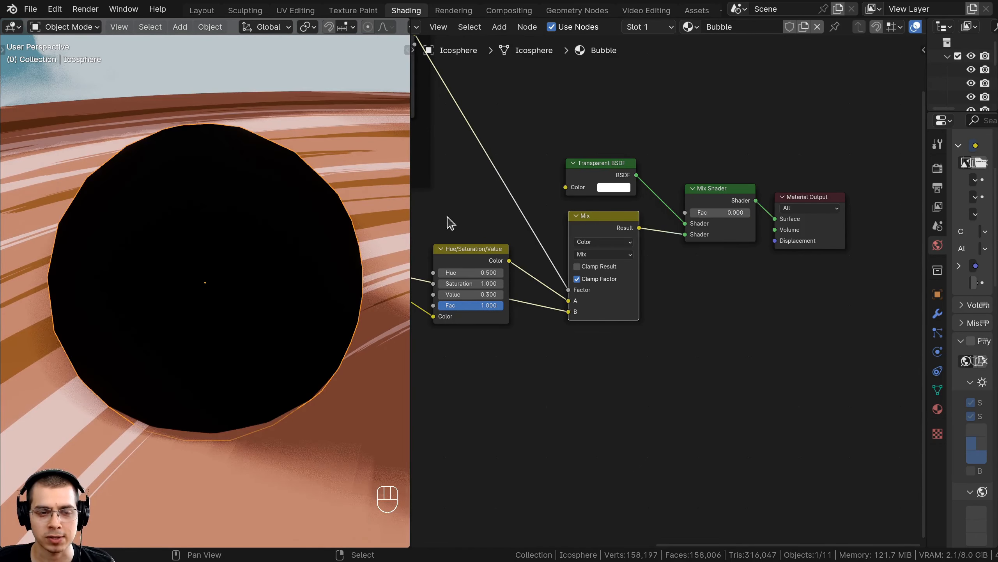
drag(736, 204, 734, 205)
scroll(236, 244, down, 3)
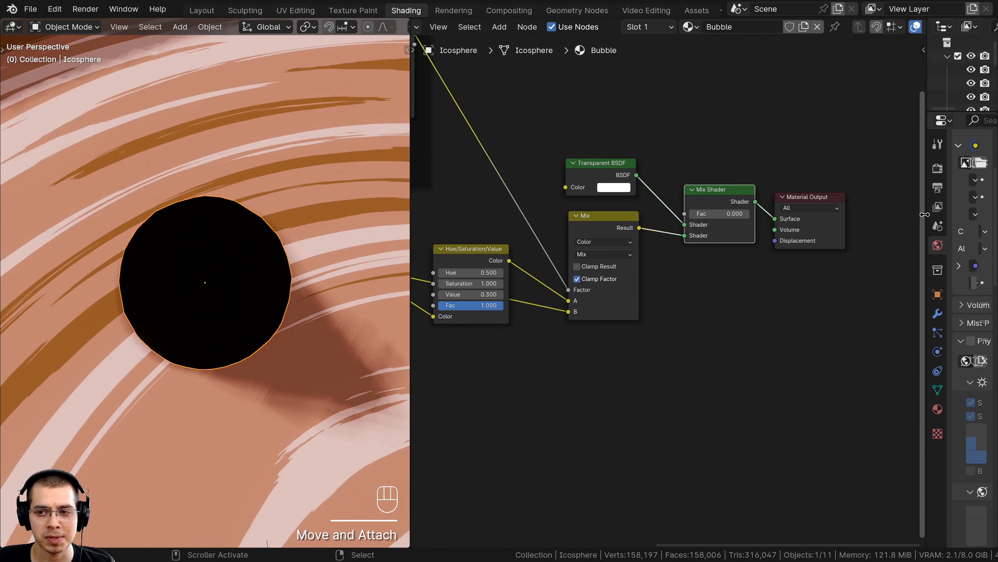
Widen the properties area and set the Bubble material's Blend Mode to Alpha Blend
drag(924, 214, 771, 214)
middle_drag(209, 272, 195, 293)
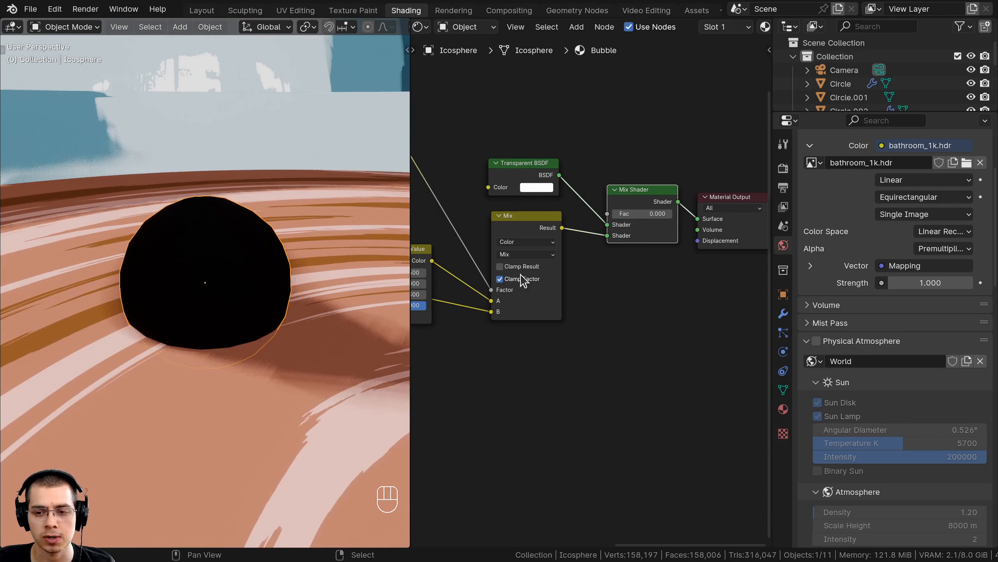
click(783, 409)
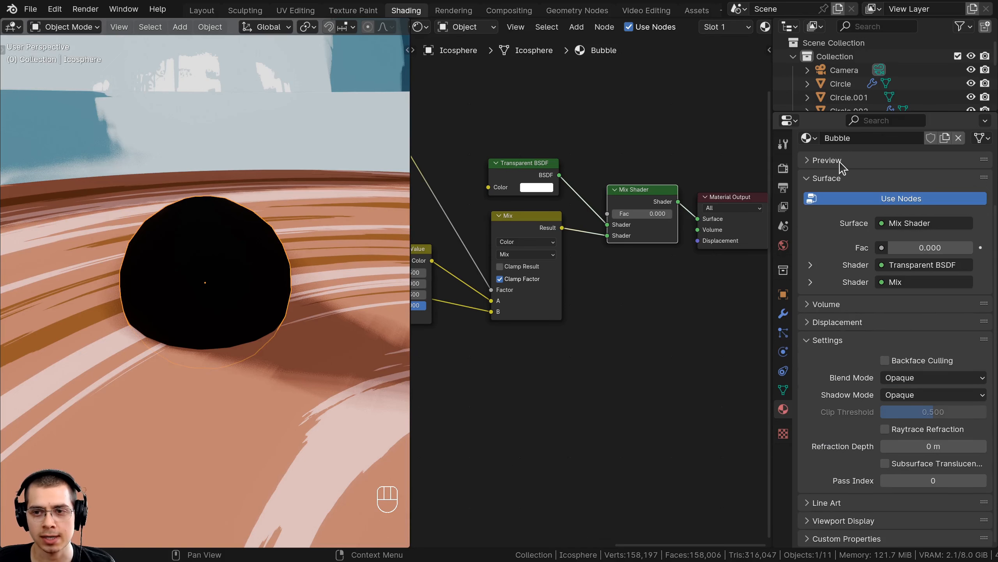
click(890, 378)
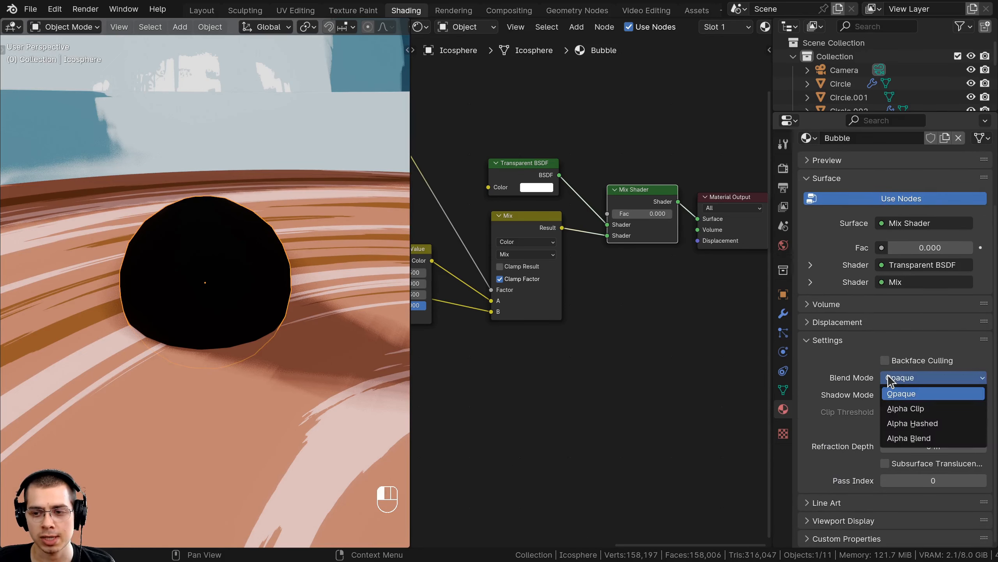
click(914, 440)
middle_drag(193, 326, 202, 346)
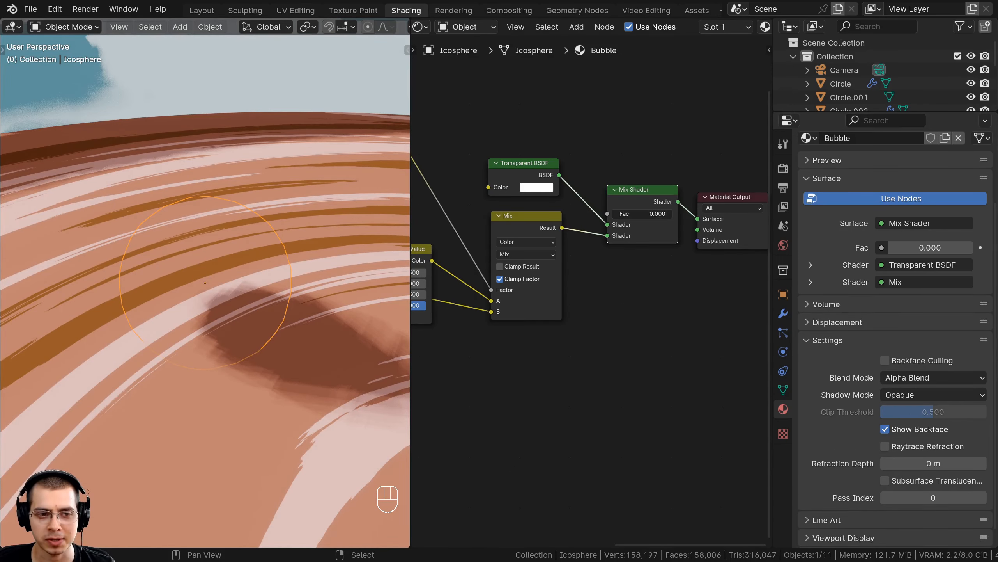
Set the Mix Shader's Fac to 0.6 and check the semi-transparent bubble with nothing selected
drag(612, 214, 647, 218)
scroll(201, 263, up, 3)
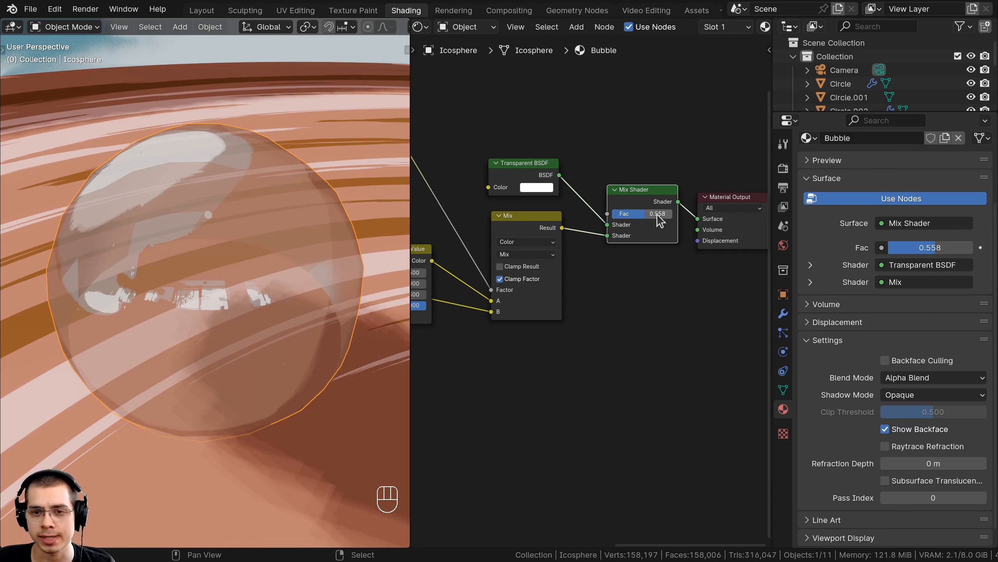
text(.6)
key(Return)
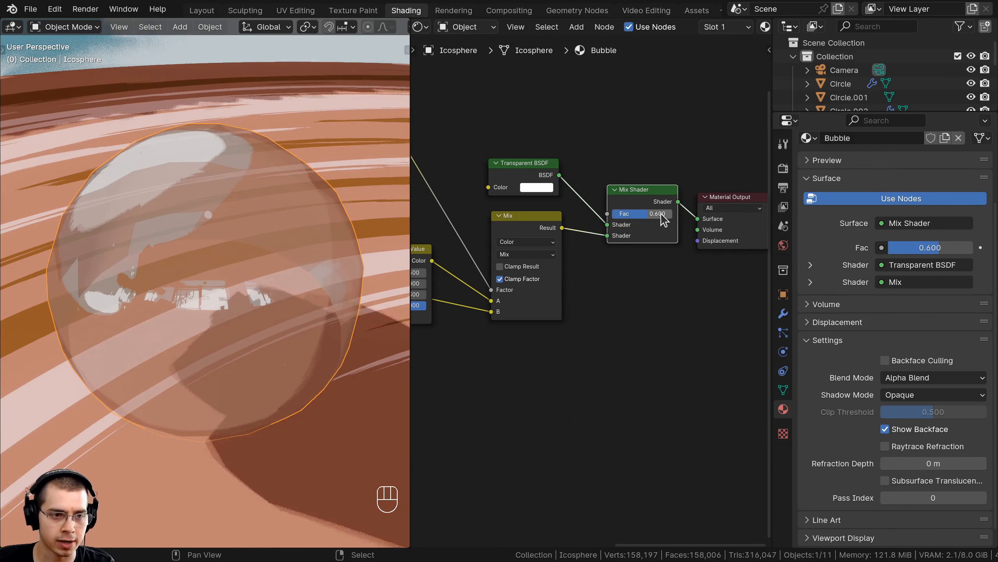
scroll(509, 225, down, 1)
scroll(286, 253, down, 8)
key(a)
middle_drag(238, 267, 219, 311)
scroll(252, 360, up, 3)
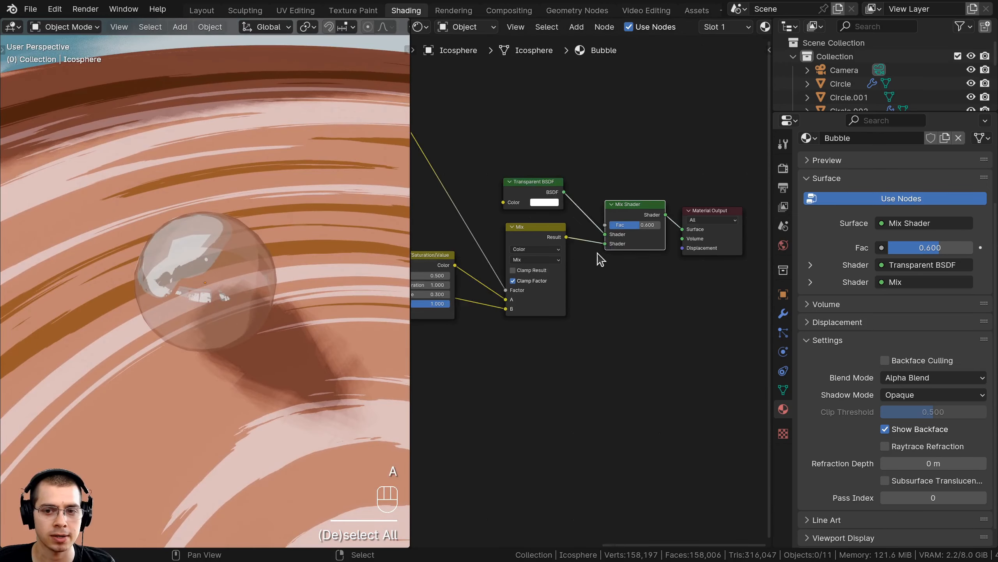
Nudge the bubble slightly on the tea surface, deselect it and check how it looks in the cup
key(g)
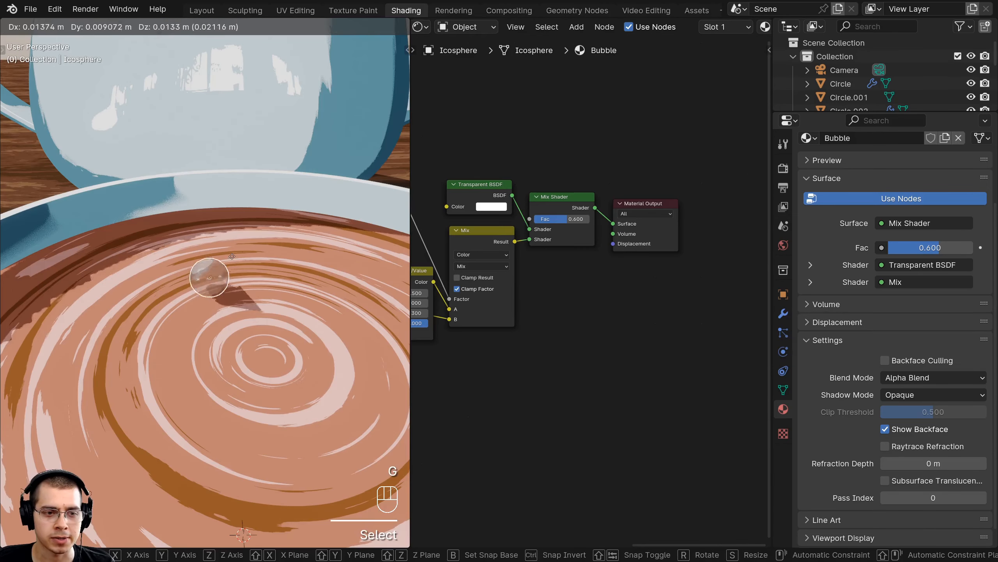
right_click(227, 263)
scroll(227, 277, up, 3)
key(a)
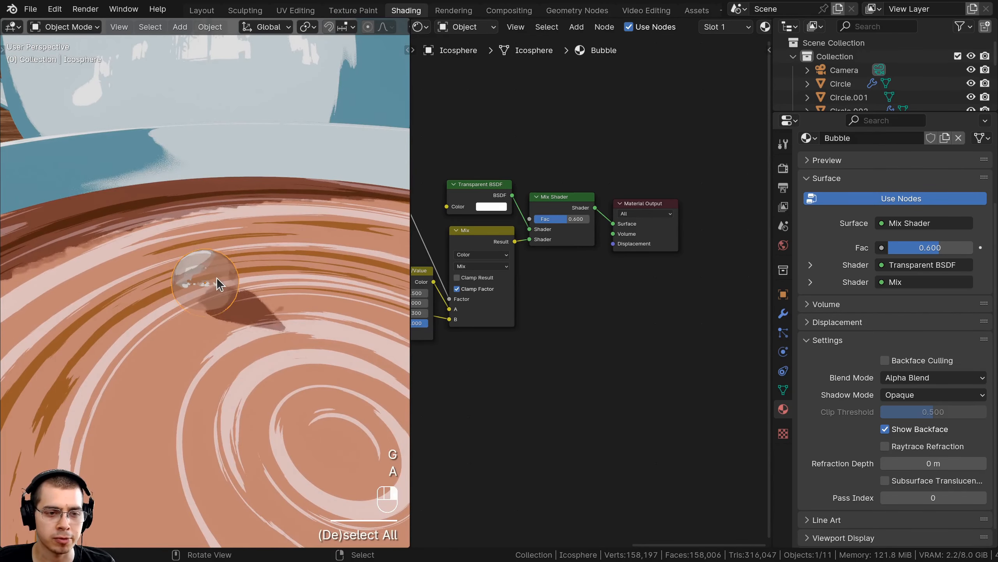
right_click(217, 283)
key(g)
click(205, 271)
scroll(162, 284, up, 2)
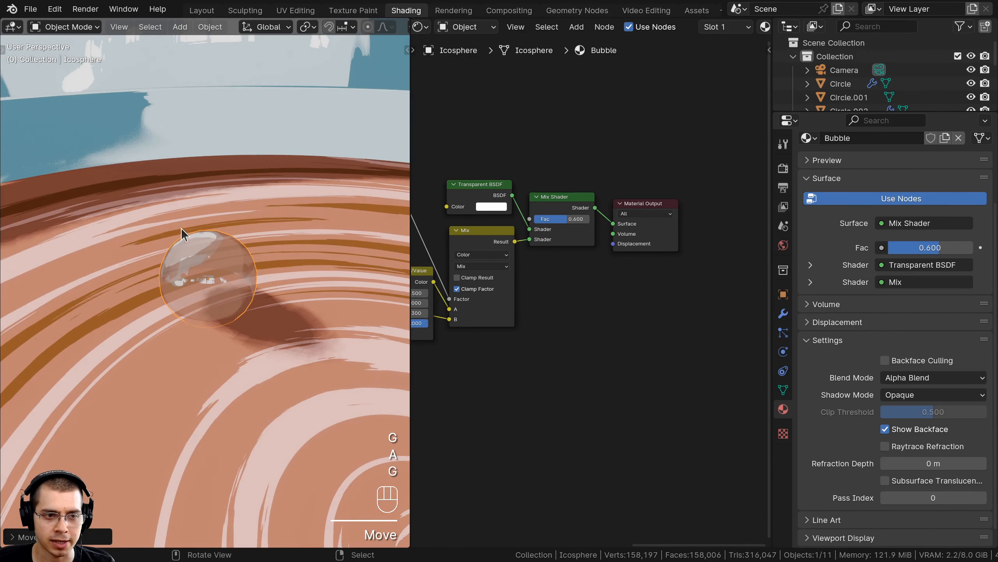
scroll(220, 262, down, 8)
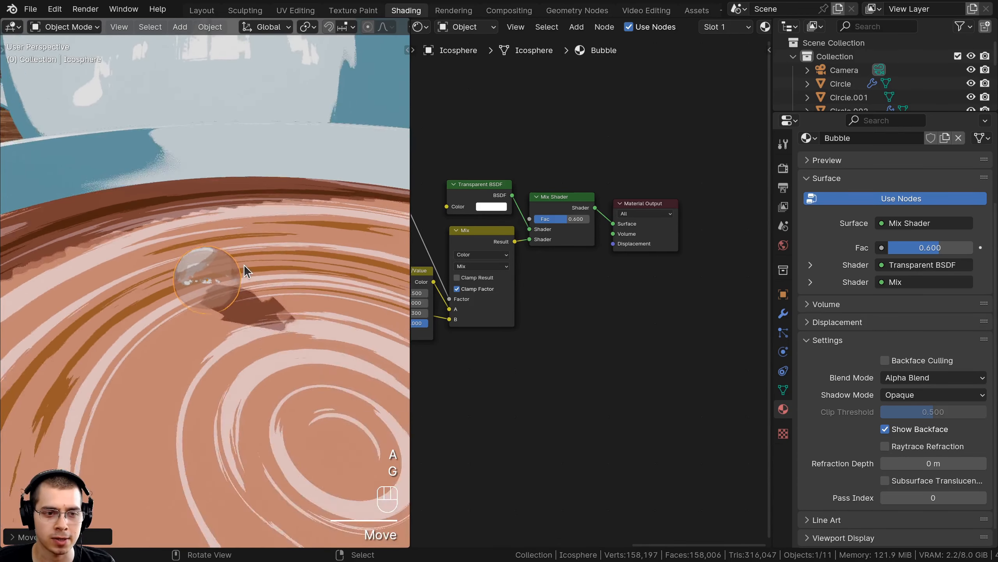
key(a)
scroll(248, 283, down, 2)
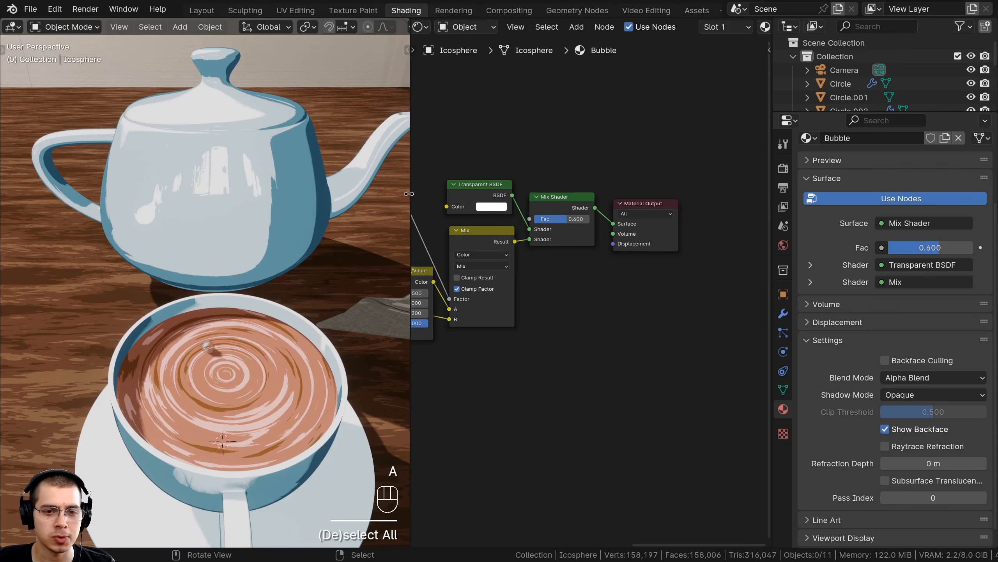
Enlarge the 3D viewport and select the teapot to bring up its material slots
drag(409, 194, 471, 193)
scroll(586, 241, down, 1)
middle_drag(586, 242, 614, 264)
shift+middle_drag(357, 258, 353, 294)
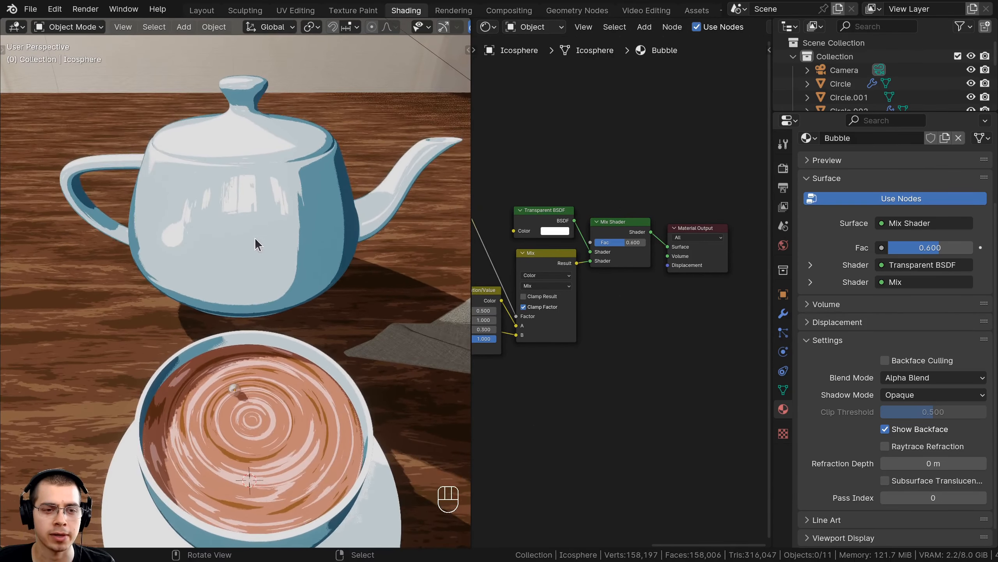
middle_drag(254, 237, 273, 200)
right_click(303, 179)
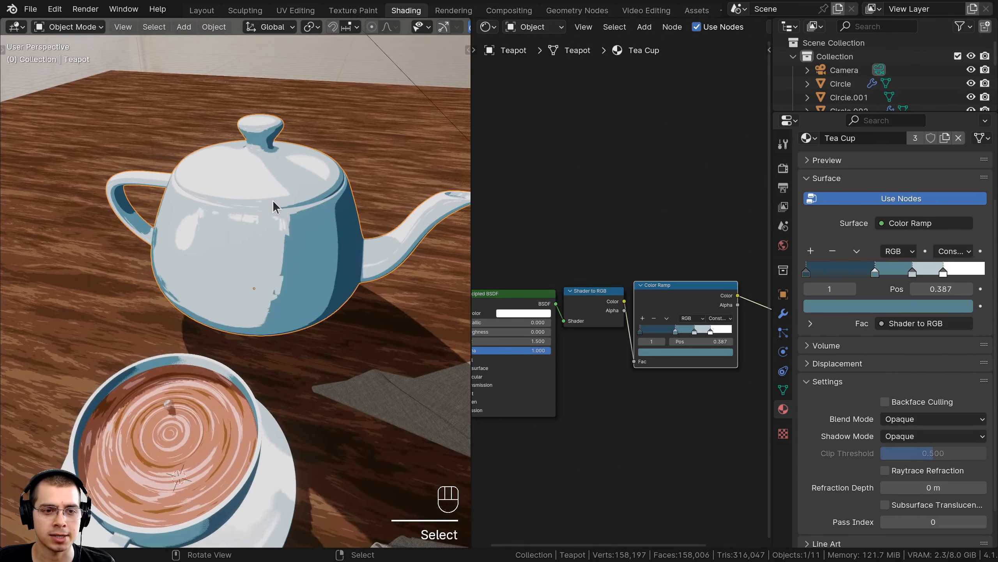
scroll(982, 251, up, 4)
middle_drag(316, 162, 364, 130)
shift+middle_drag(364, 129, 350, 138)
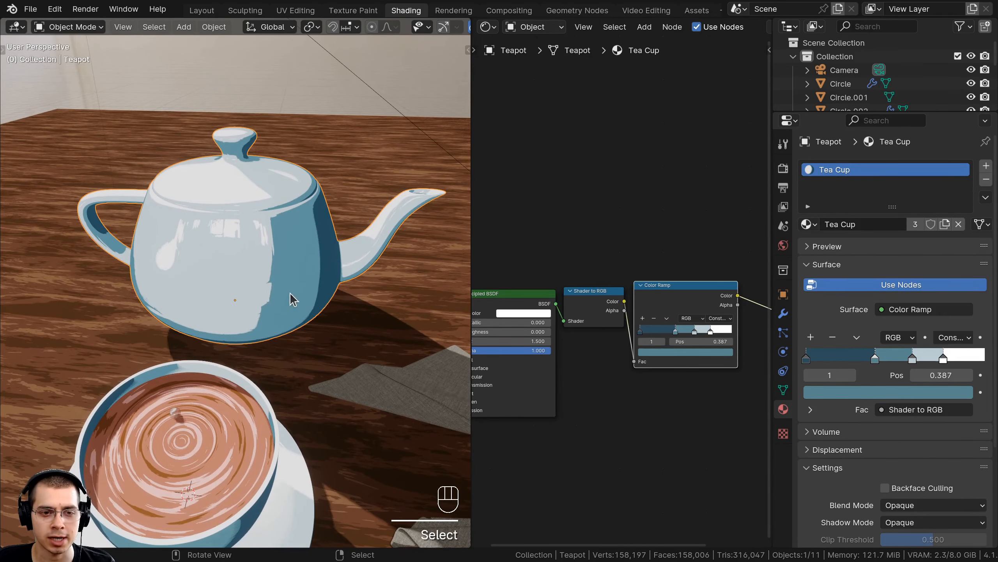
key(g)
right_click(360, 157)
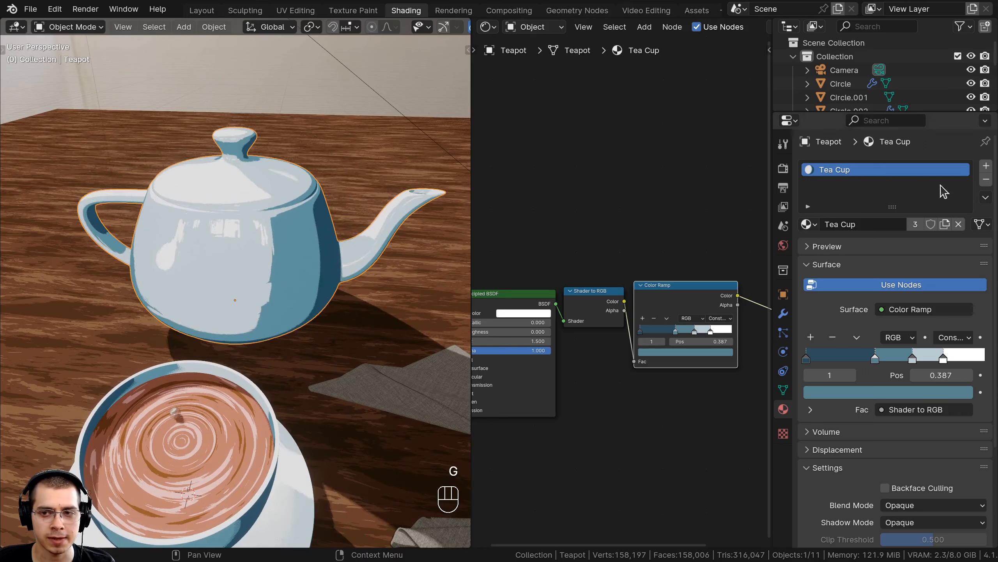
Add a second material slot to the teapot with a new material named Outline
click(986, 166)
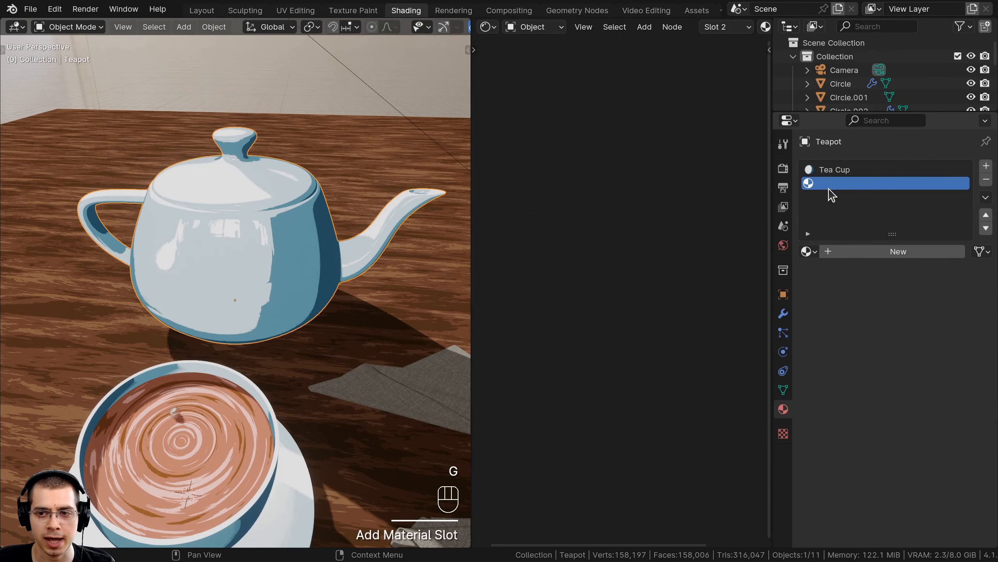
click(887, 251)
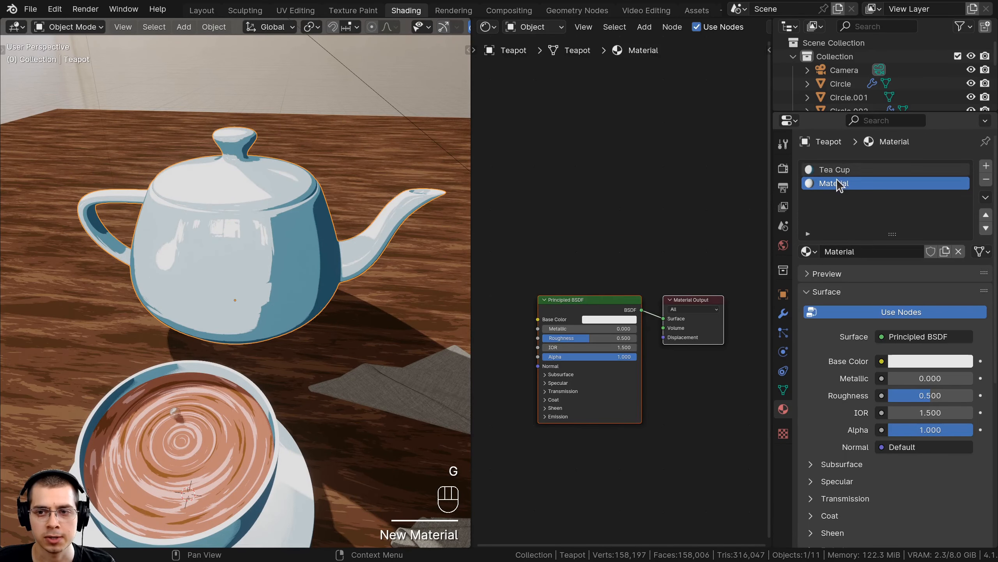
double_click(838, 184)
text(Outline)
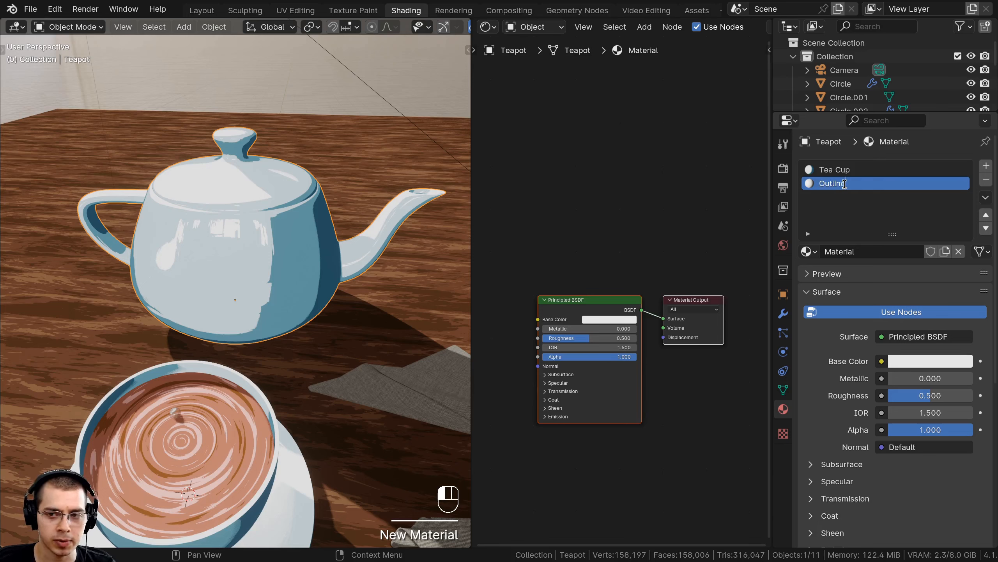
key(Return)
Replace the Outline material's Principled BSDF with an Emission shader and connect it to the Material Output's Surface
scroll(639, 253, up, 2)
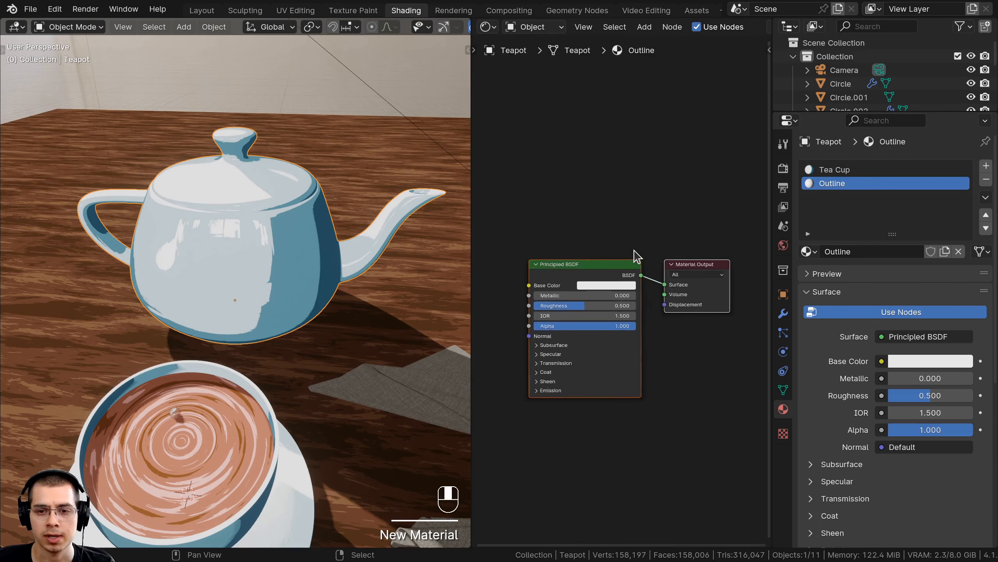
click(613, 261)
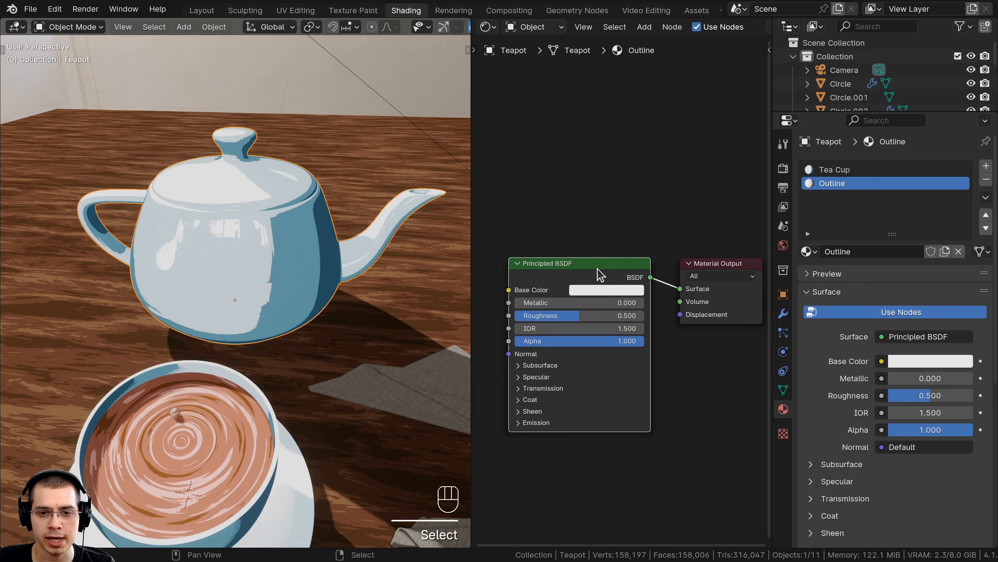
drag(597, 272, 586, 264)
key(x)
key(shift+a)
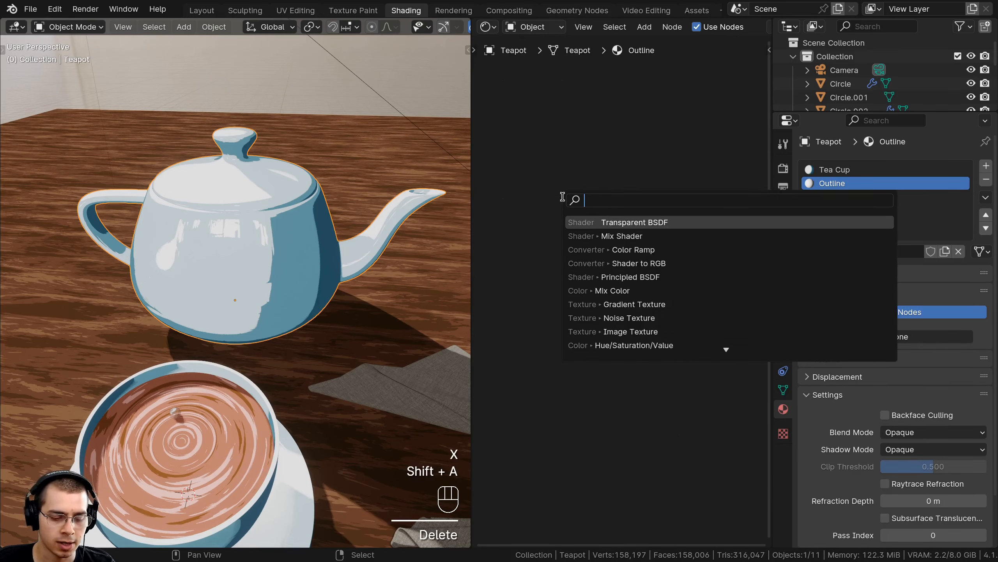
text(em)
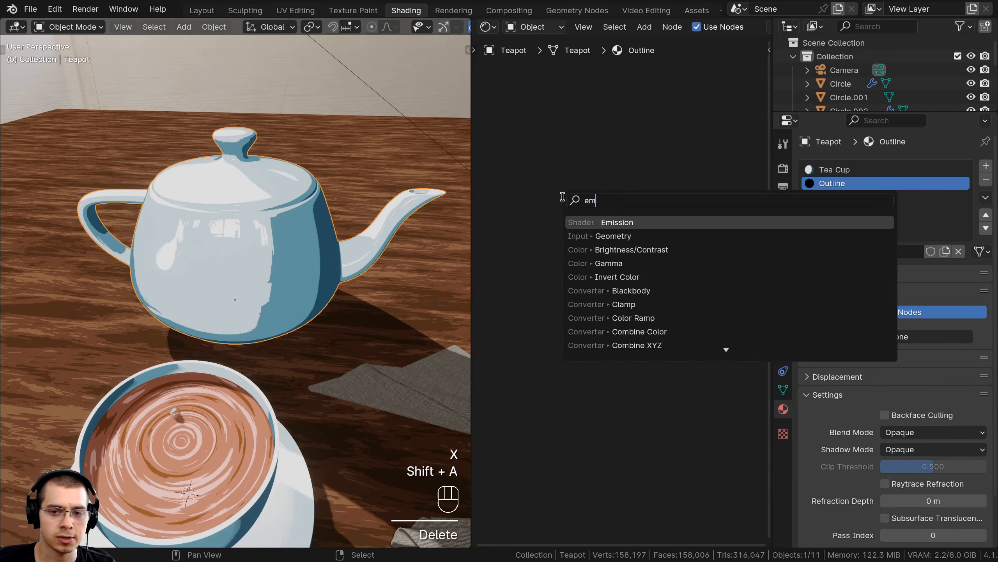
click(594, 222)
click(620, 262)
drag(628, 258, 680, 288)
Set the Emission color to black and place the node closer to the Material Output
click(596, 273)
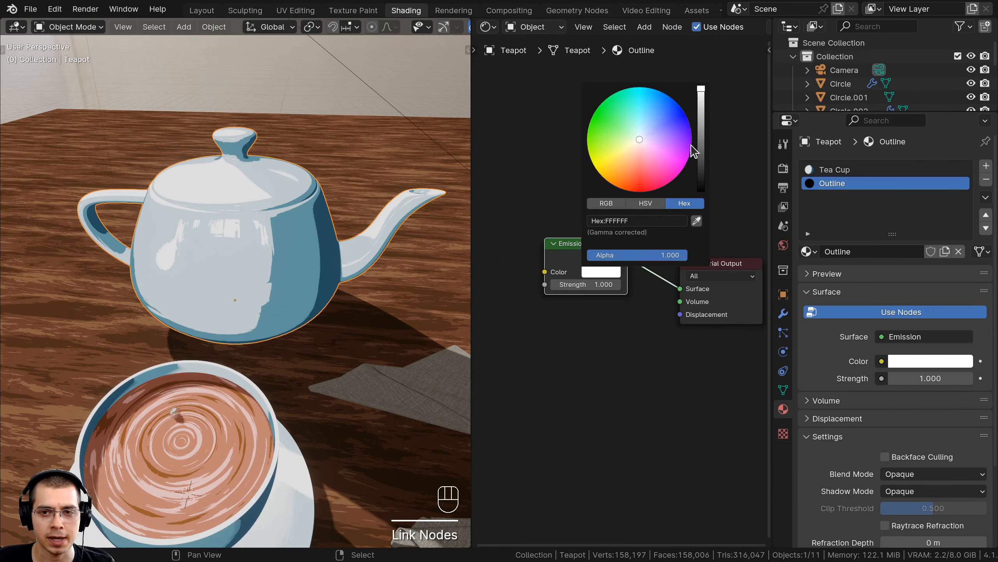
drag(701, 101, 701, 190)
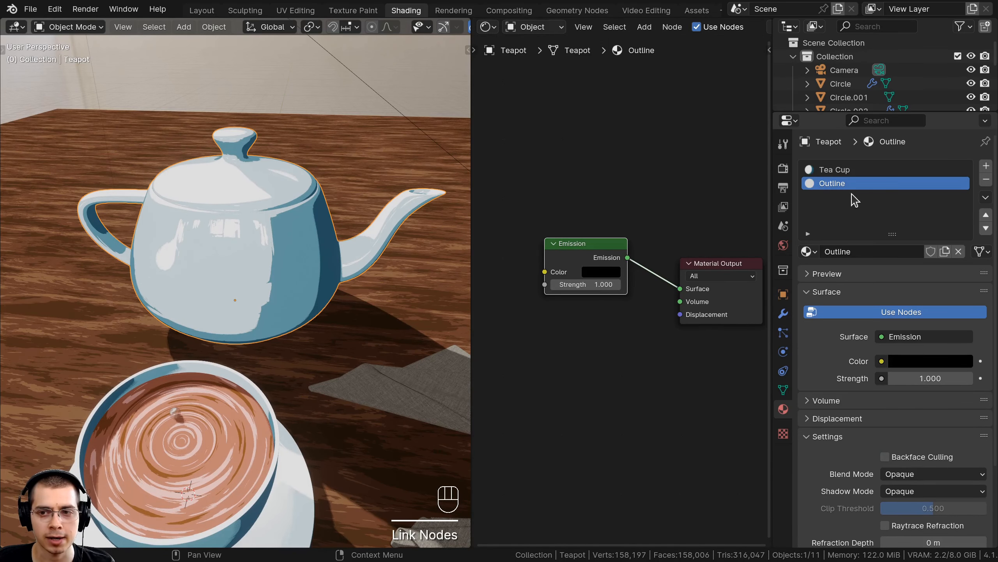
drag(610, 252, 629, 261)
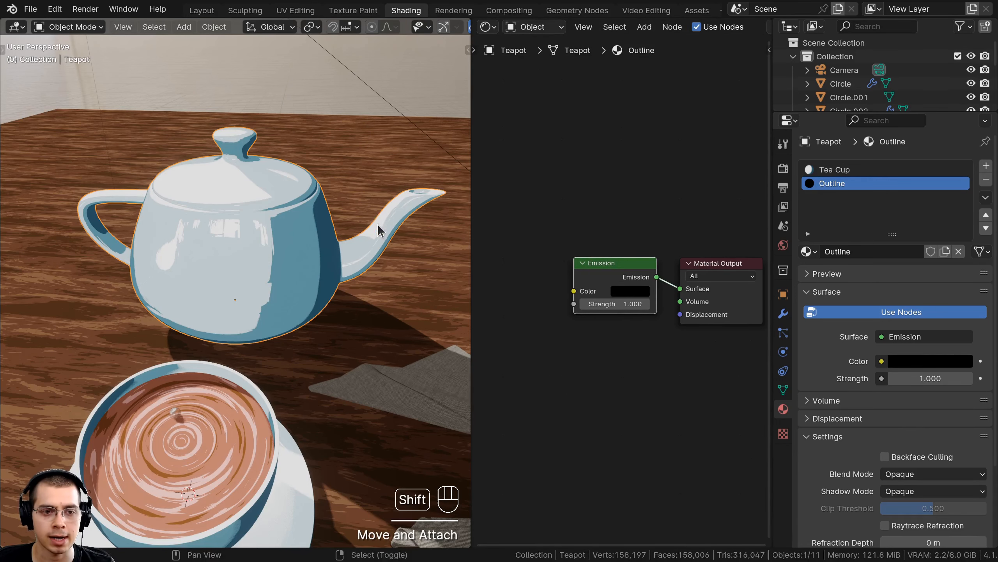
Enable Backface Culling for the teapot's Outline material
shift+middle_drag(379, 229, 380, 236)
key(a)
right_click(272, 269)
shift+middle_drag(261, 258, 261, 269)
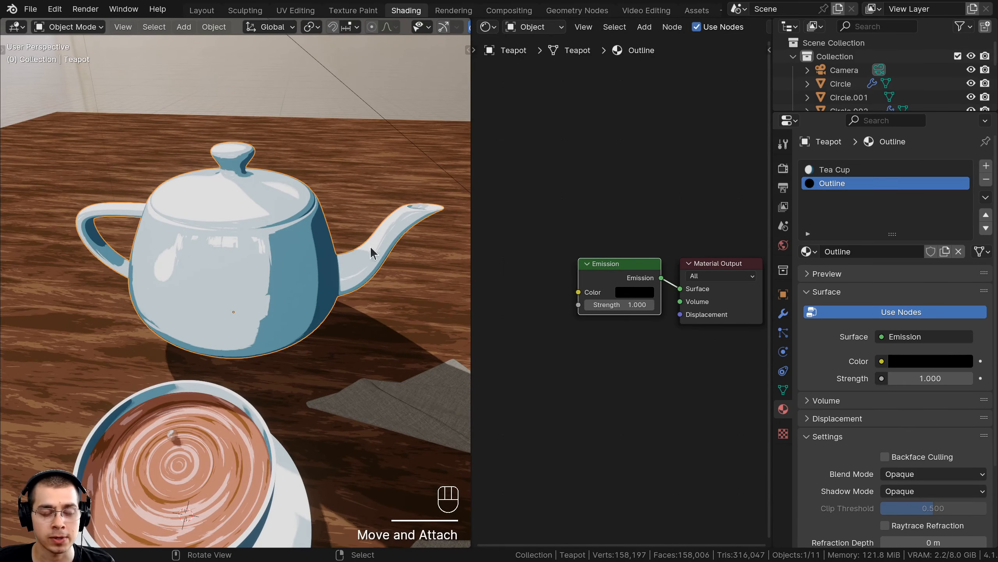
middle_drag(302, 205, 310, 210)
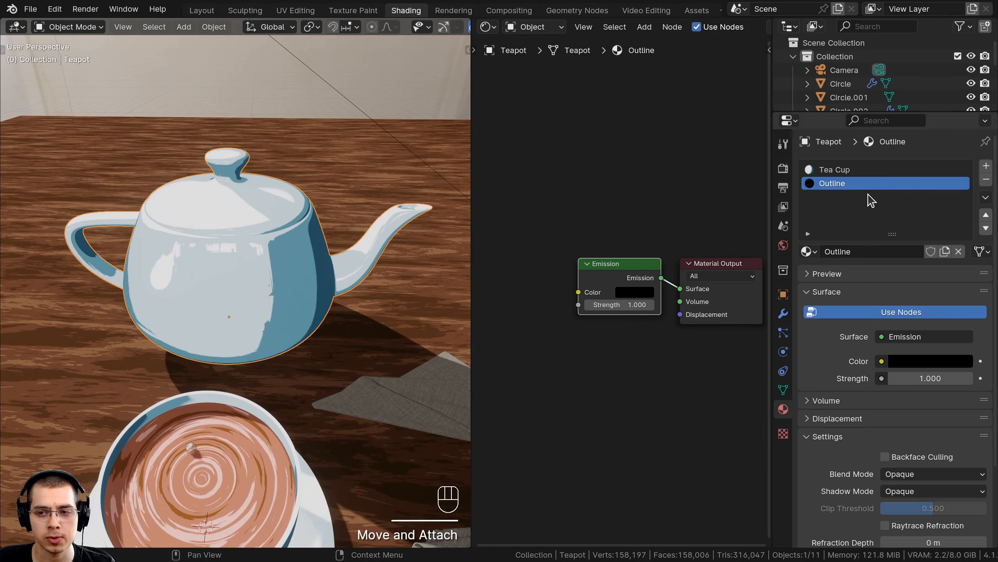
scroll(837, 201, down, 5)
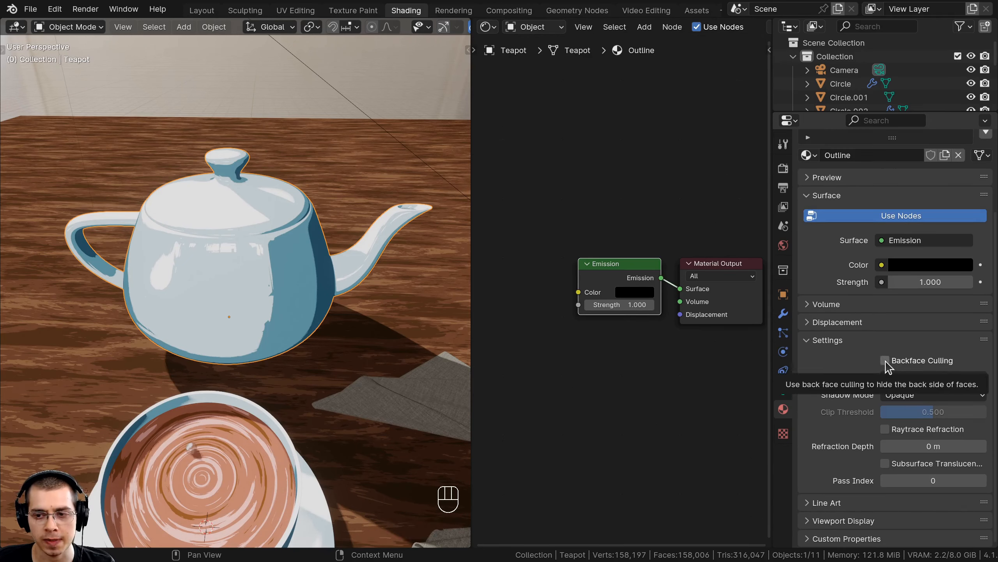
click(886, 361)
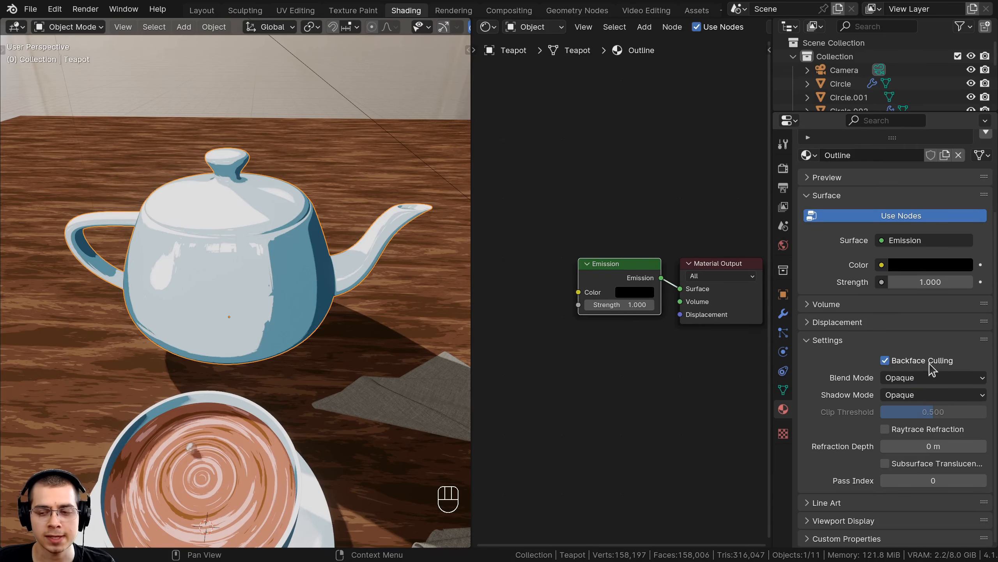
Inspect the teapot from several angles and add a Solidify modifier below its Subdivision modifier
middle_drag(381, 292, 424, 293)
scroll(413, 294, up, 3)
shift+middle_drag(393, 295, 220, 267)
middle_drag(318, 242, 369, 248)
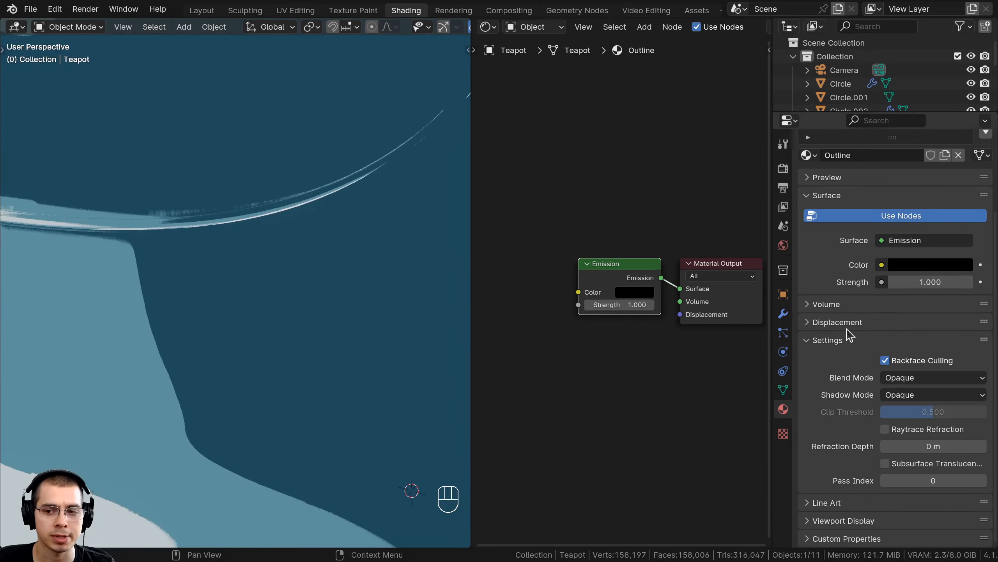
scroll(952, 240, up, 5)
scroll(951, 240, down, 2)
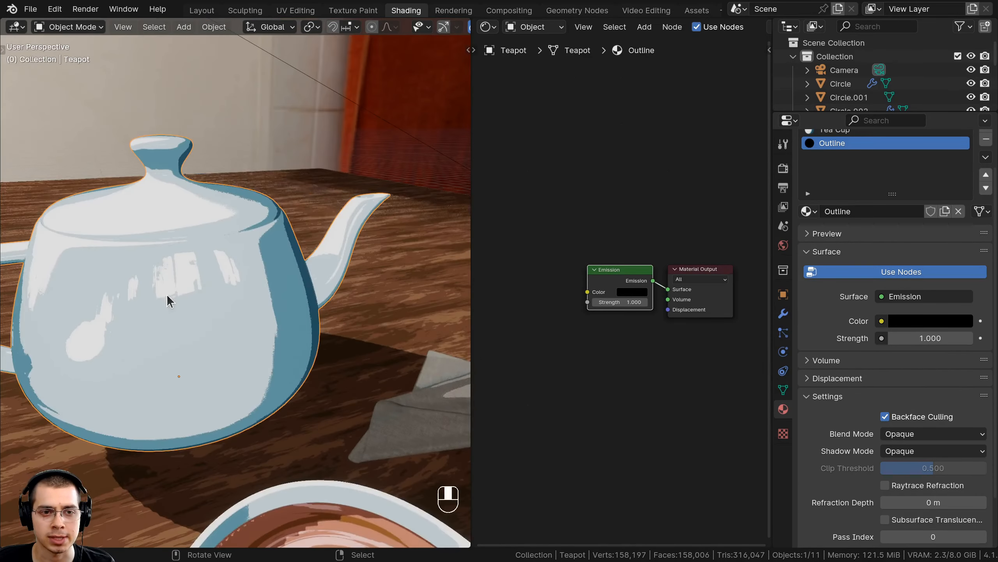
middle_drag(167, 294, 332, 297)
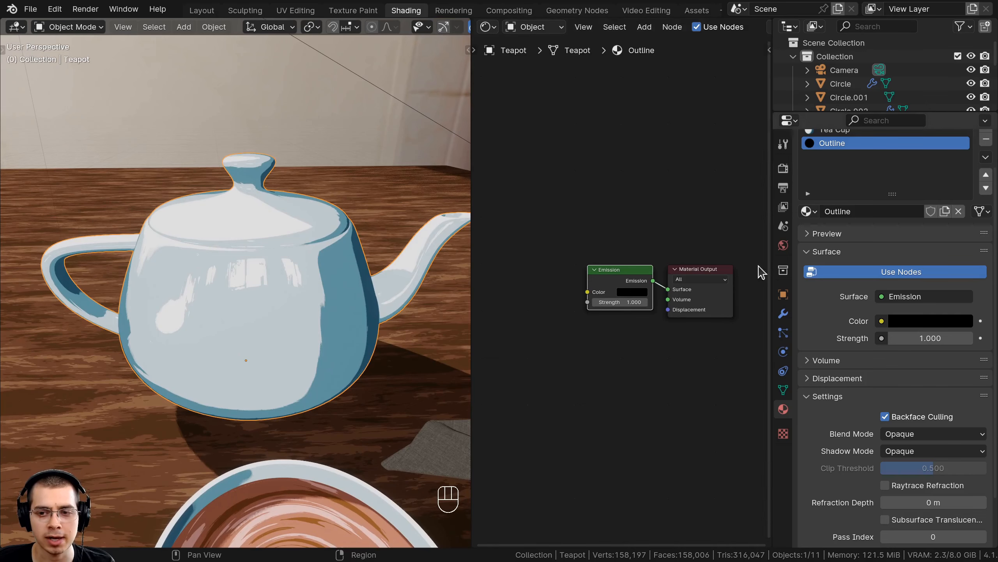
click(783, 314)
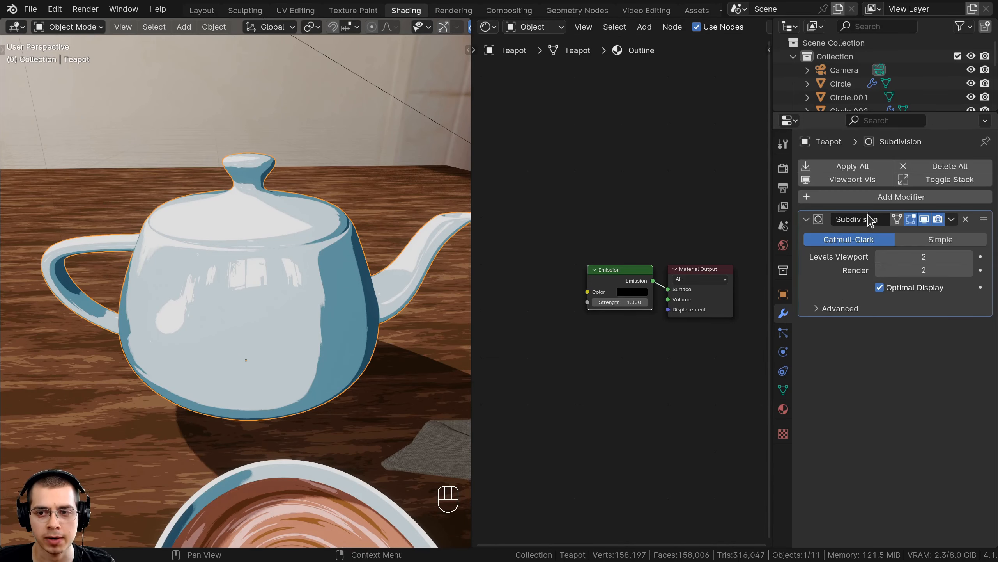
click(868, 197)
text(sol)
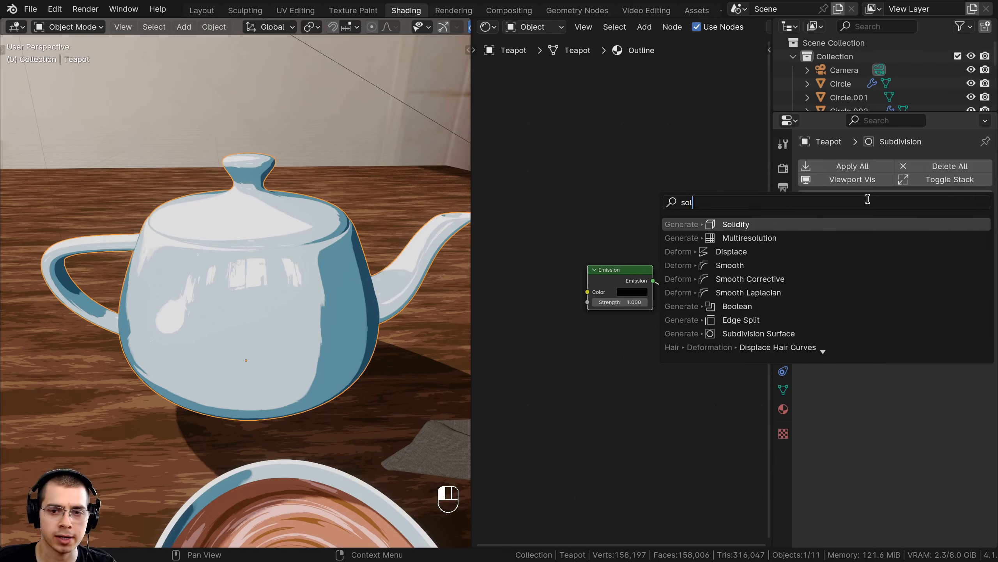
key(Return)
middle_drag(210, 293, 223, 294)
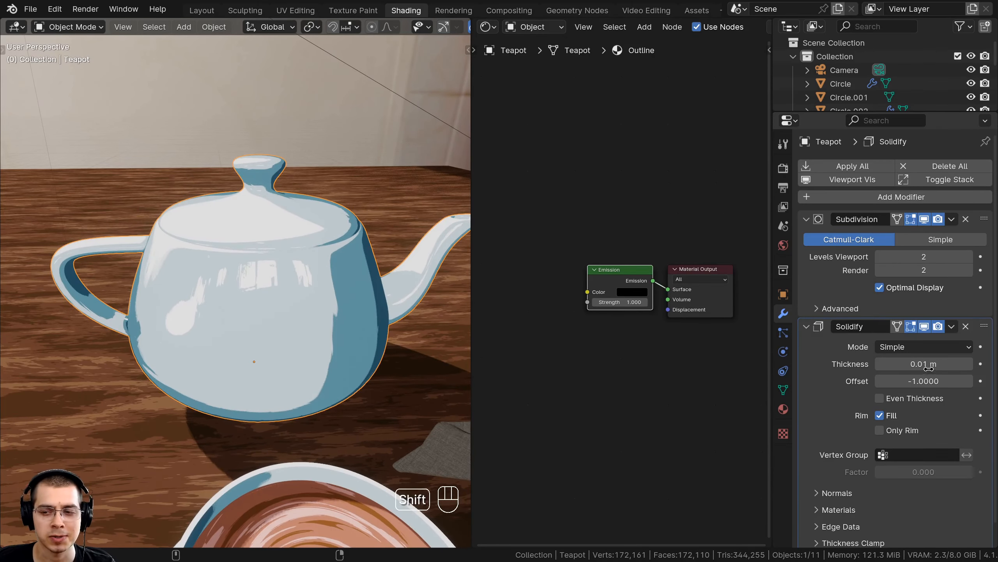
drag(929, 368, 864, 361)
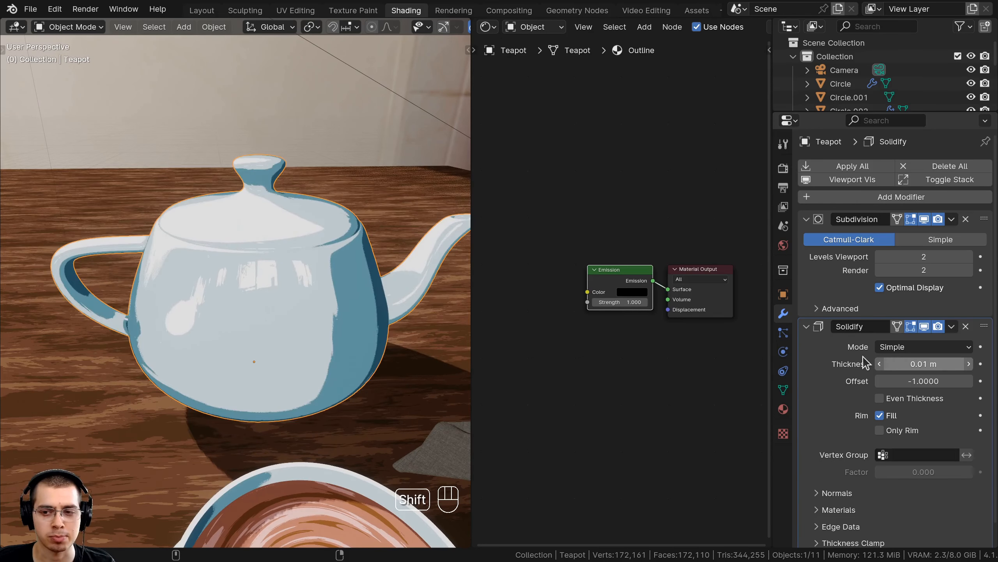
shift+middle_drag(356, 323, 325, 219)
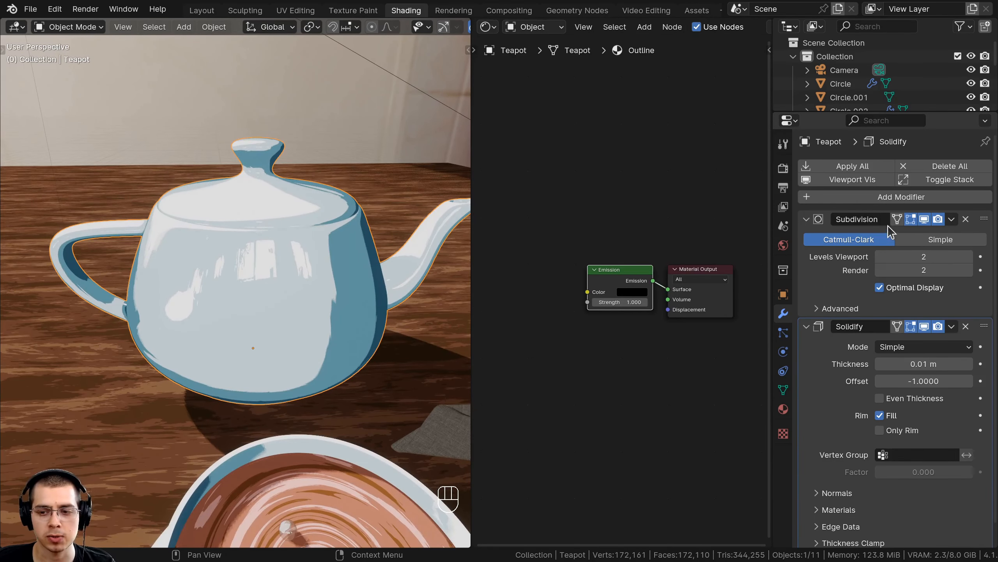
Flip the normals in the teapot's Solidify modifier
scroll(884, 230, down, 1)
click(833, 472)
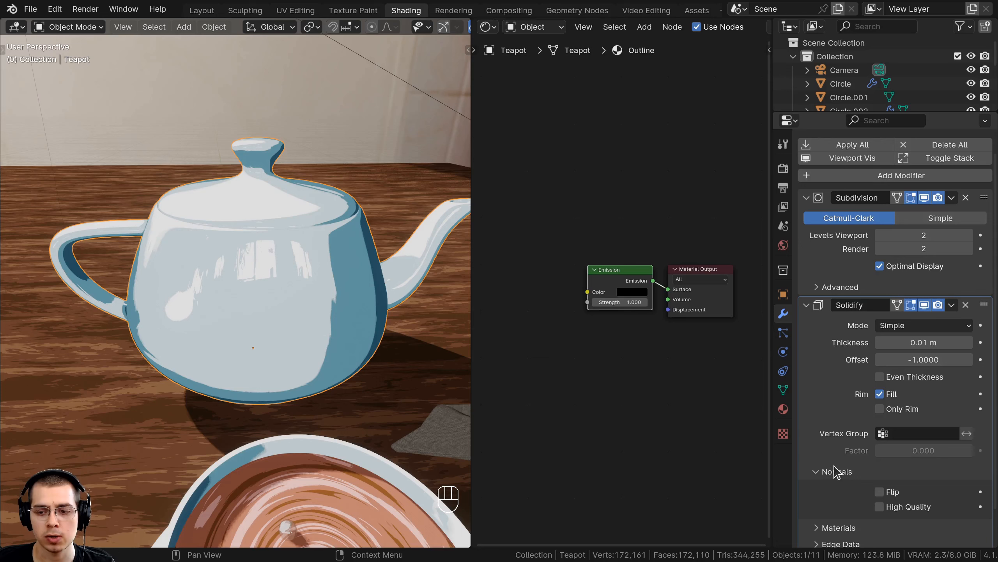
scroll(830, 444, down, 2)
click(880, 453)
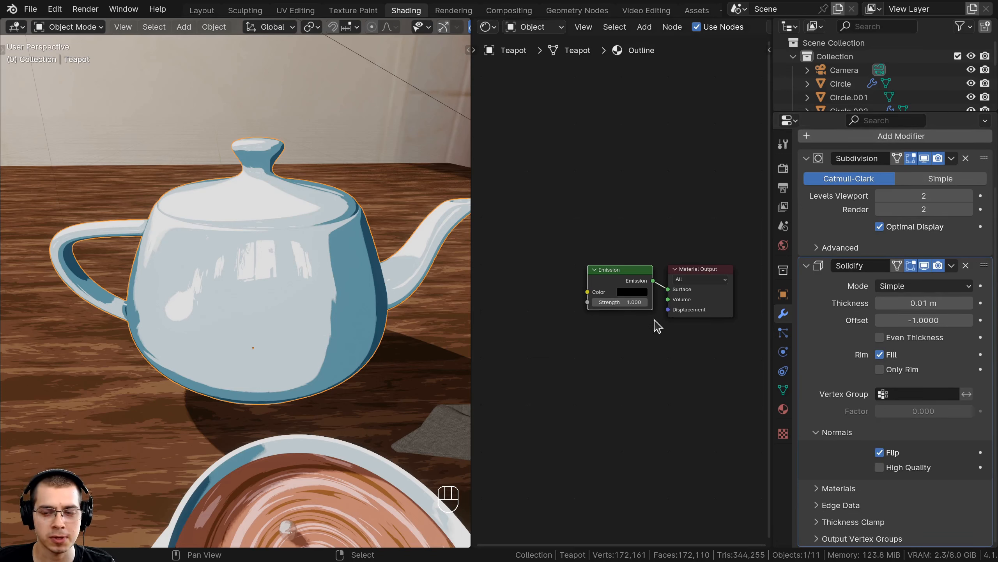
scroll(851, 320, up, 3)
scroll(850, 325, down, 3)
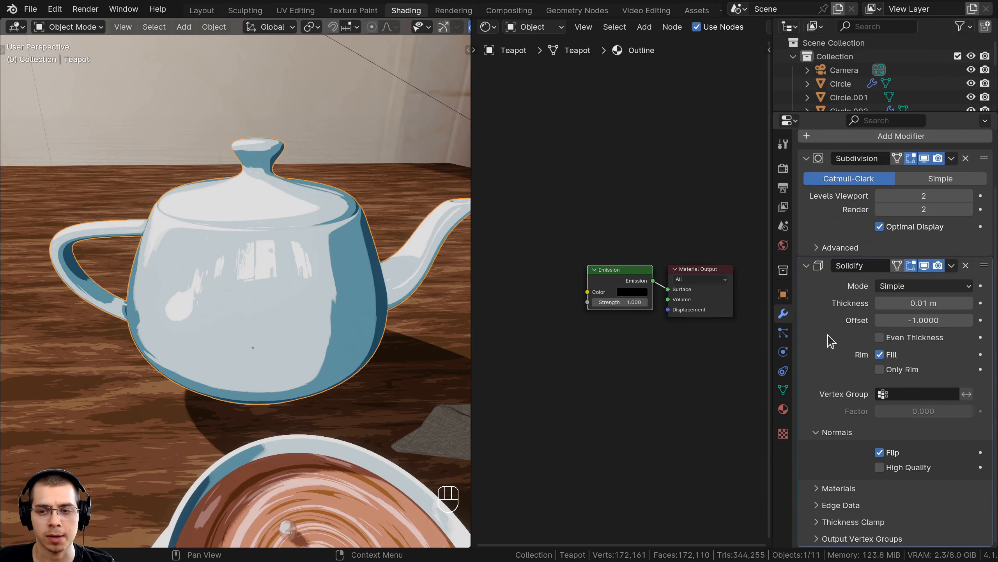
Check the order of the teapot's Tea Cup and Outline slots and set the Solidify Material Offset to 1
click(817, 488)
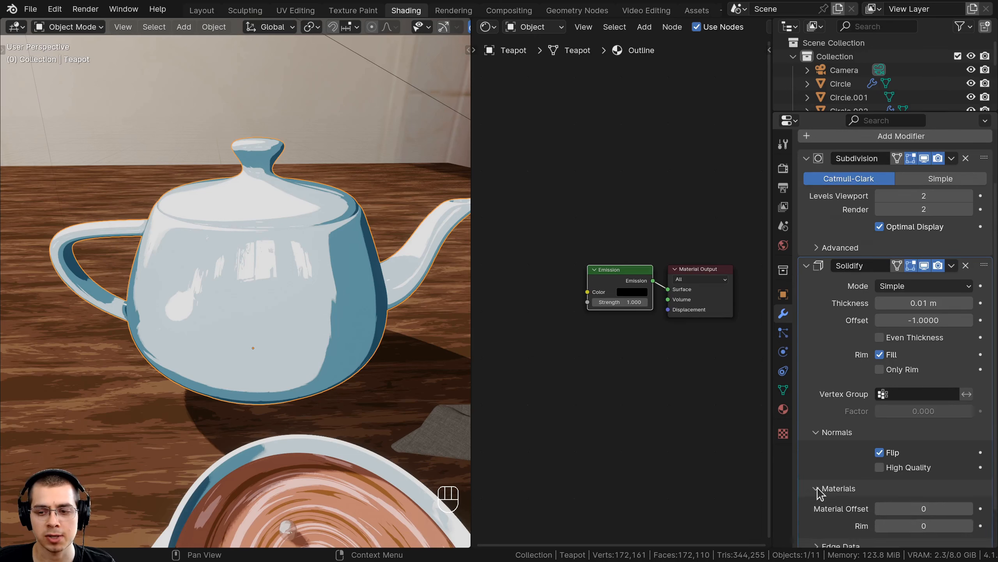
scroll(822, 472, down, 2)
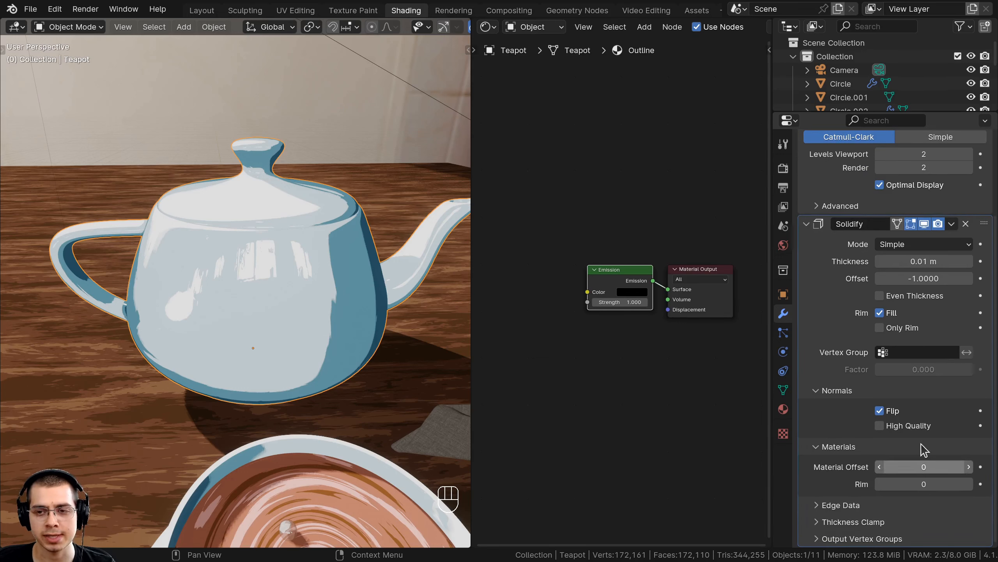
click(783, 409)
scroll(872, 190, up, 4)
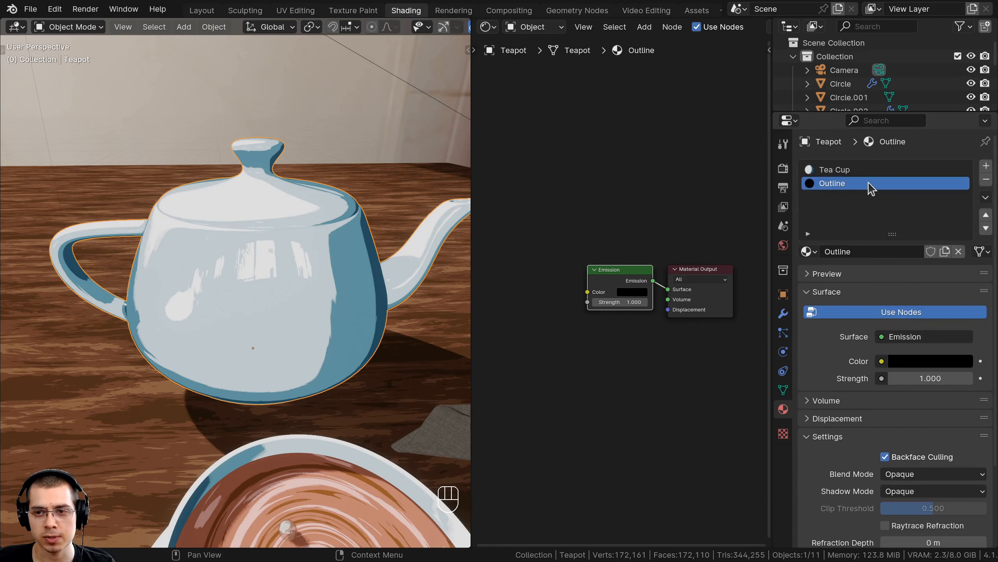
click(844, 171)
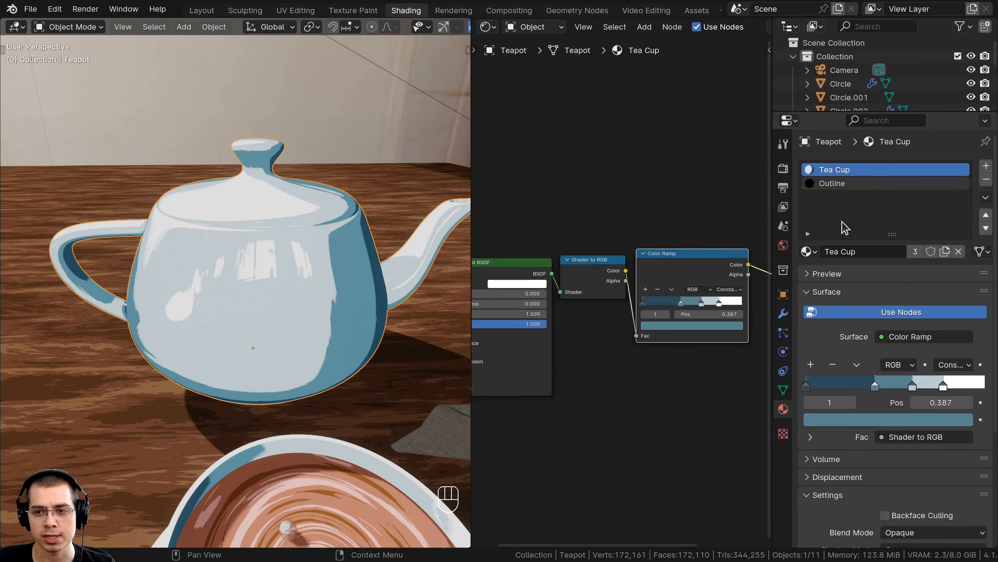
click(830, 183)
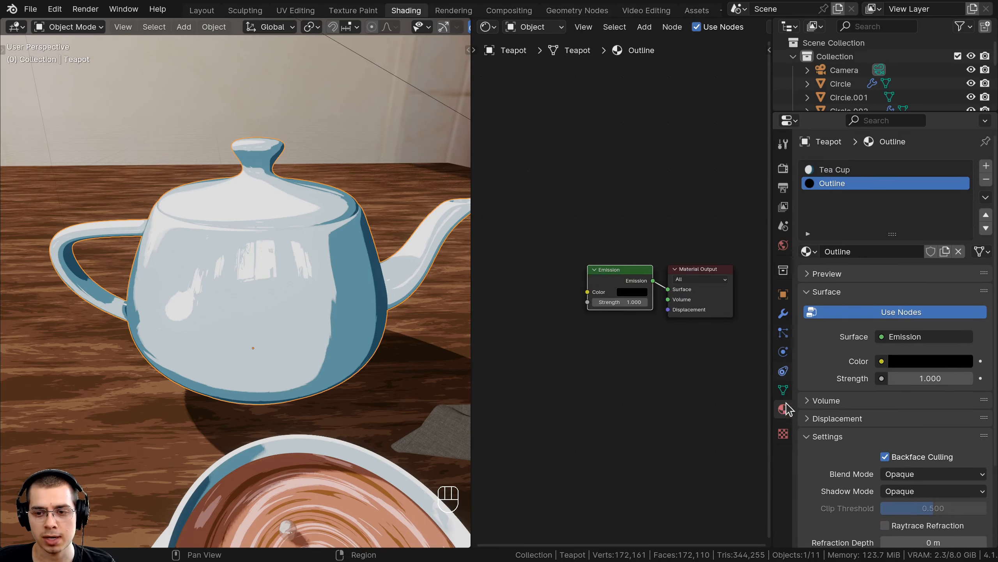
click(784, 313)
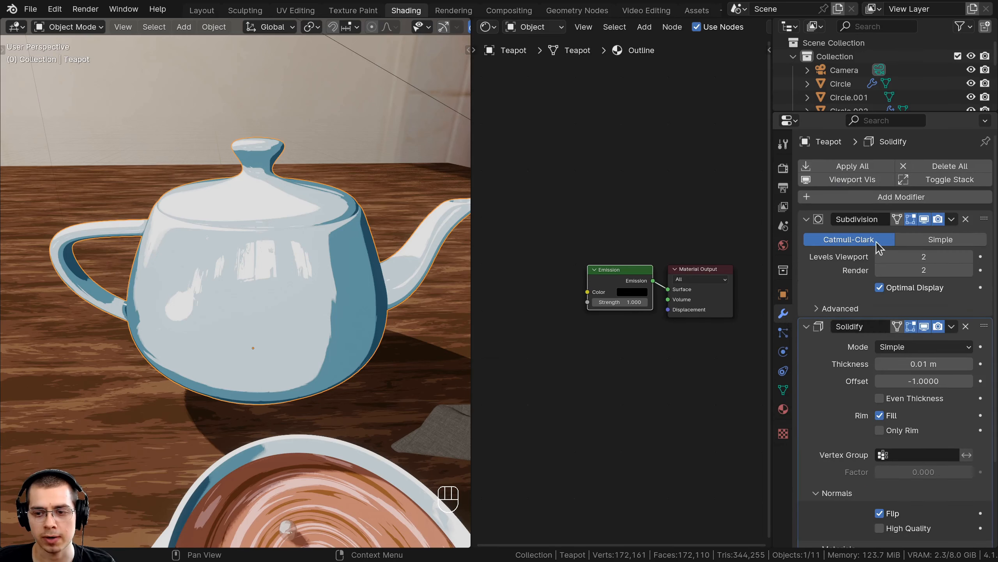
scroll(837, 482, down, 5)
mouse_move(921, 466)
mouse_down()
mouse_move(965, 466)
mouse_move(917, 466)
mouse_up()
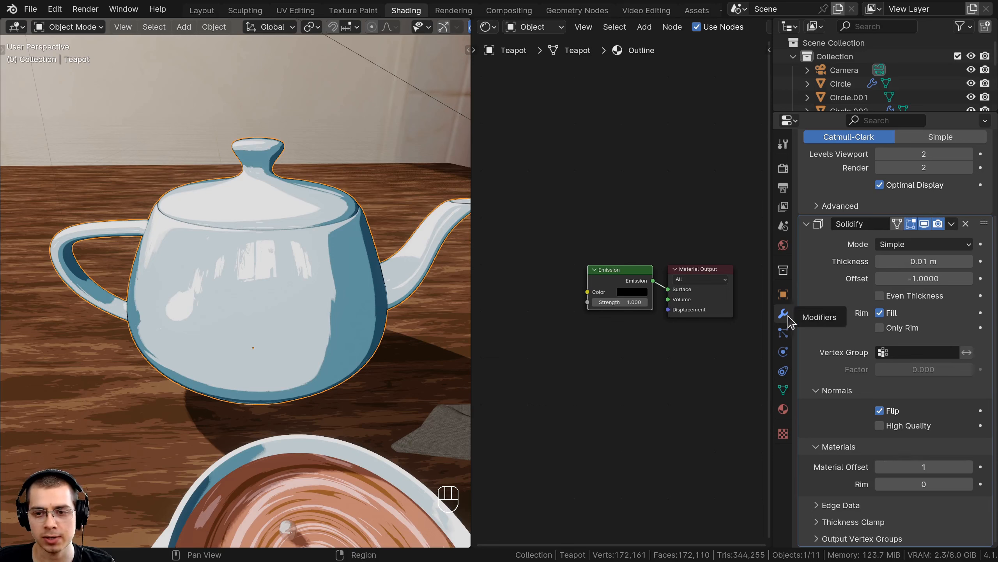
Recheck the Outline slot, try a thicker outline, and set the Solidify modifier's thickness to 0.015 m
click(784, 409)
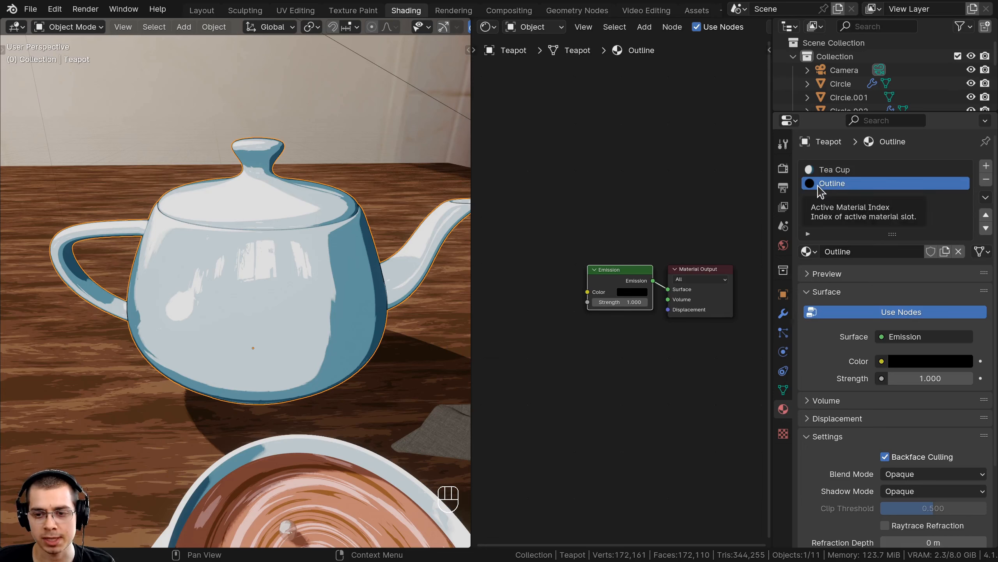
click(783, 314)
scroll(904, 354, up, 5)
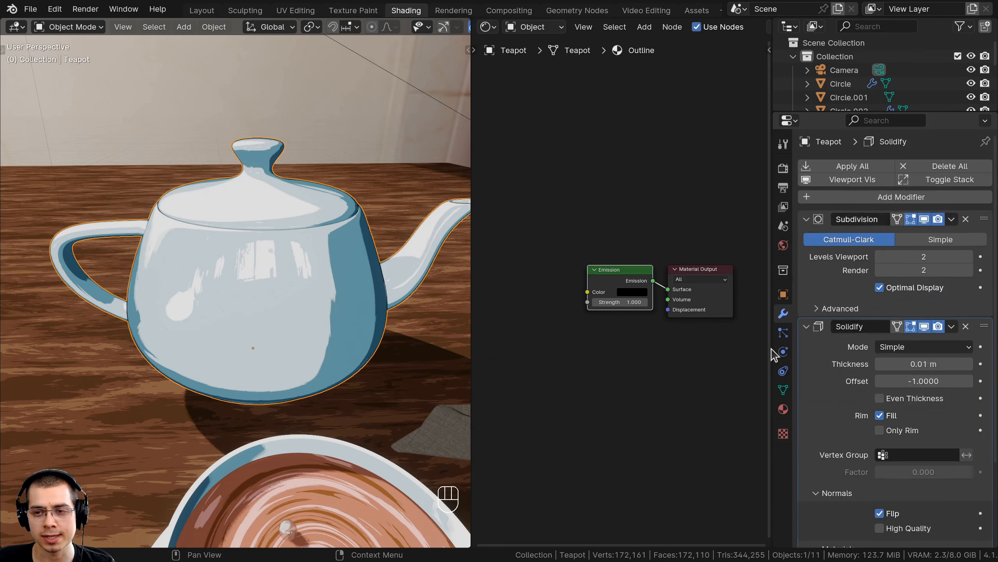
scroll(882, 356, down, 5)
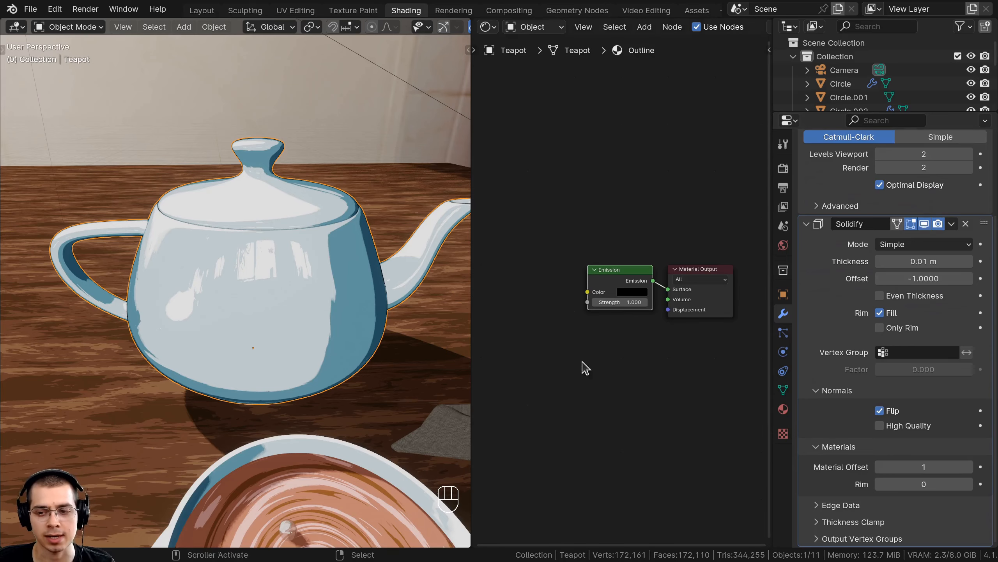
scroll(868, 356, up, 5)
mouse_move(904, 364)
shift+mouse_down()
mouse_move(955, 364)
mouse_move(896, 363)
mouse_move(932, 364)
mouse_move(909, 364)
shift+mouse_up()
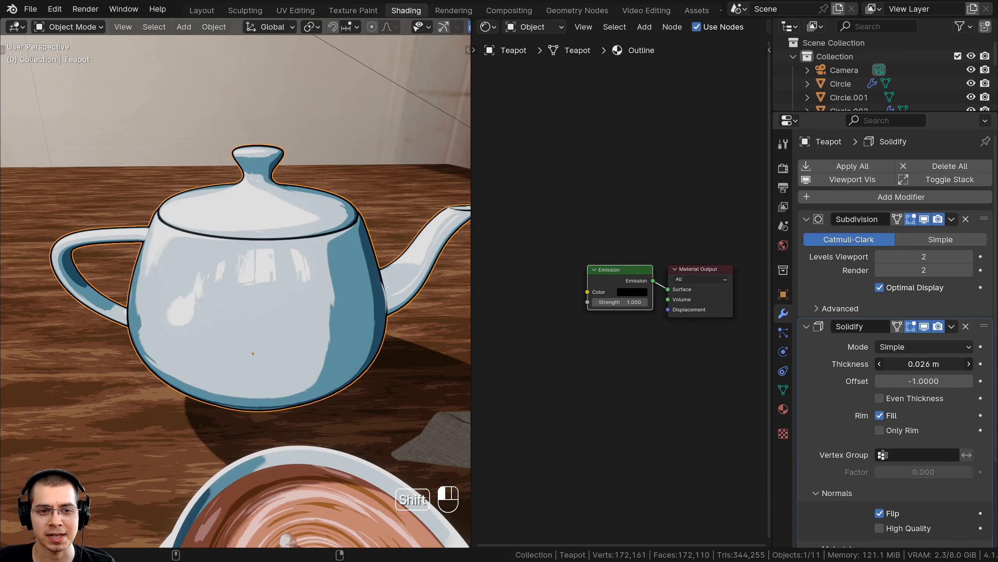
click(911, 366)
text(.01)
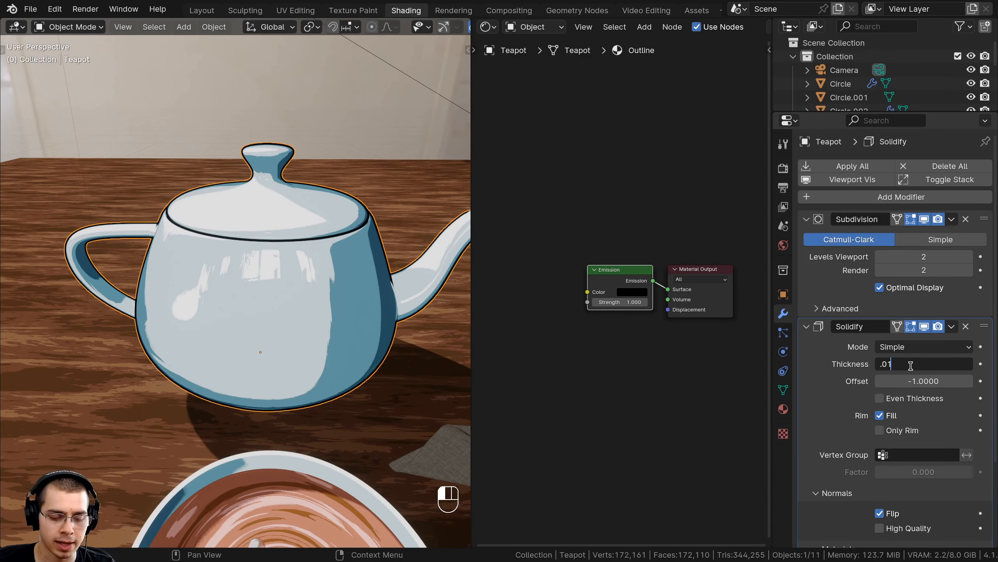
text(5)
key(Return)
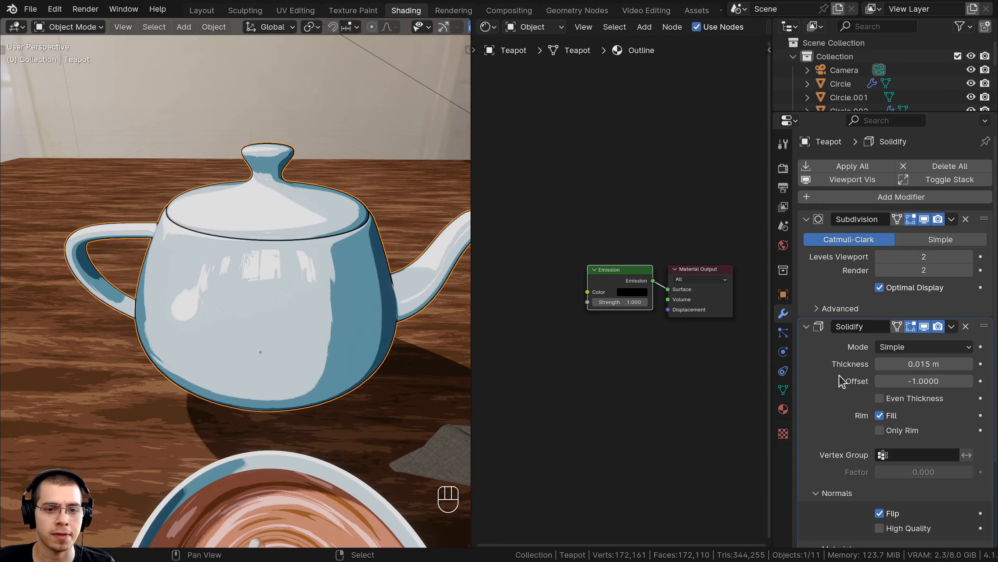
Deselect everything to inspect the teapot's black outline up close and from above, and reselect the teapot
scroll(276, 290, up, 5)
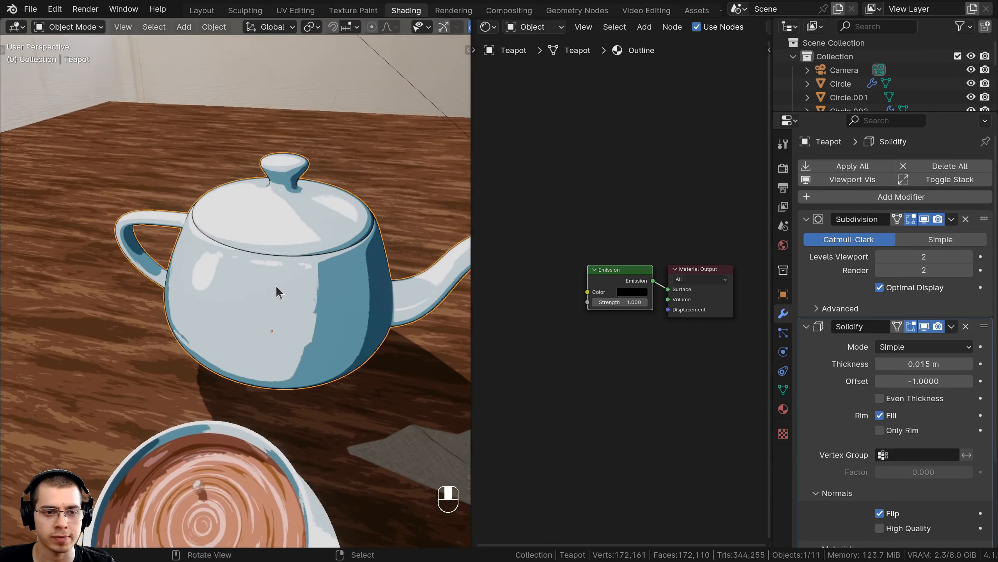
key(a)
scroll(236, 289, up, 4)
middle_drag(125, 292, 172, 125)
scroll(214, 291, down, 2)
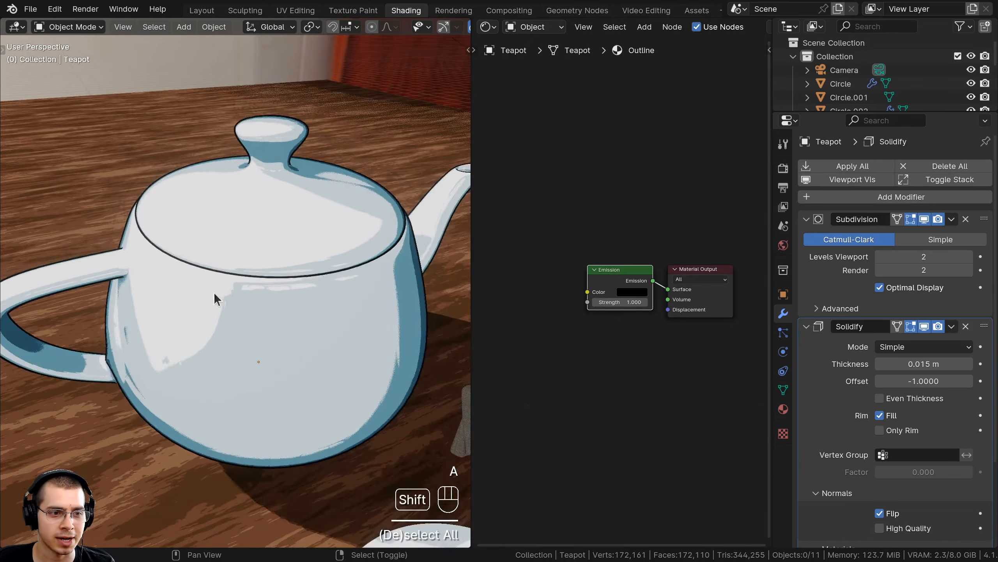
scroll(301, 216, down, 4)
shift+middle_drag(214, 291, 315, 243)
right_click(298, 225)
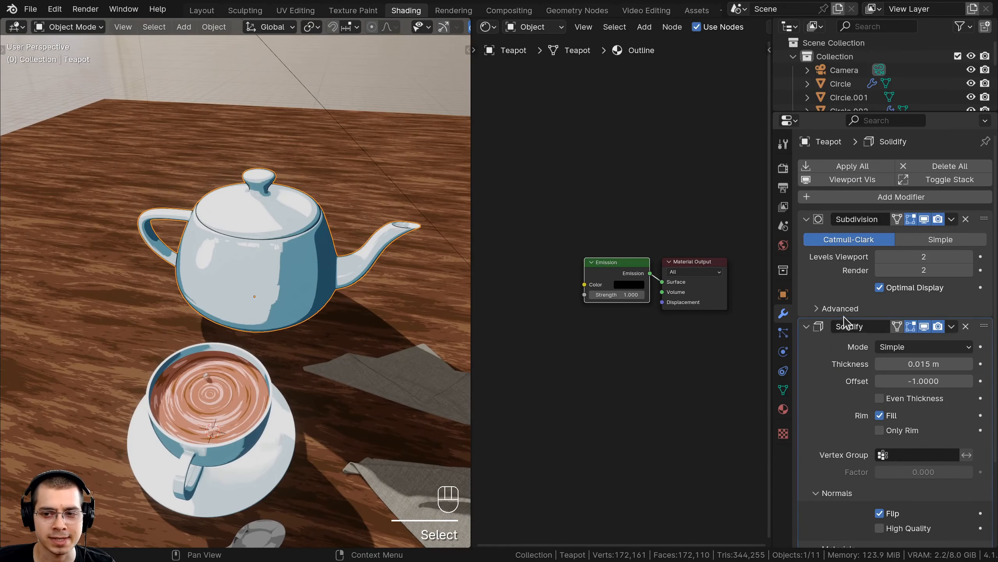
Review the teapot's Subdivision and Solidify settings and look over the cup, saucer and spoon that still need outlines
scroll(865, 307, down, 5)
scroll(438, 132, up, 6)
scroll(441, 133, down, 3)
shift+middle_drag(419, 173, 306, 219)
scroll(303, 226, down, 3)
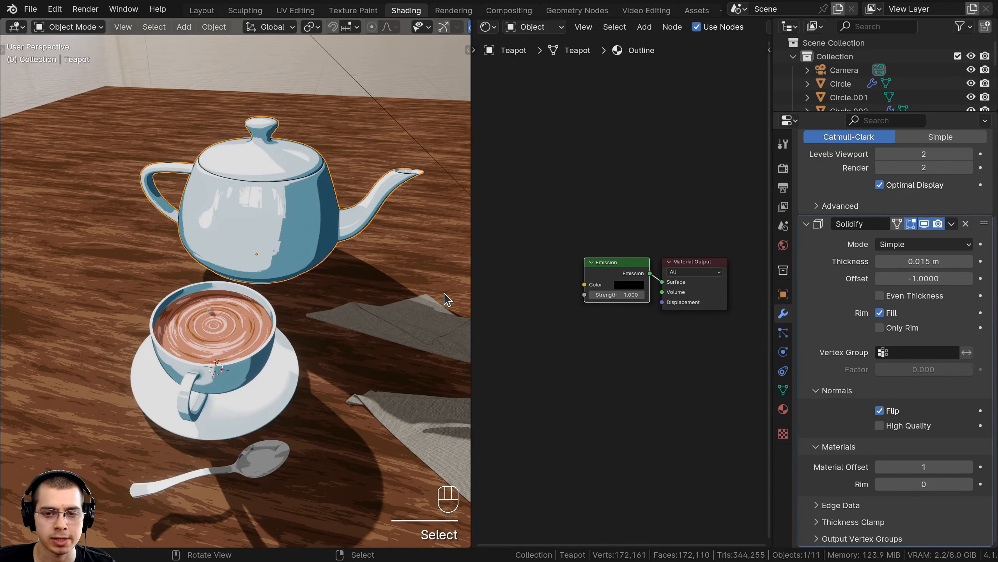
scroll(439, 298, up, 3)
shift+middle_drag(374, 283, 353, 246)
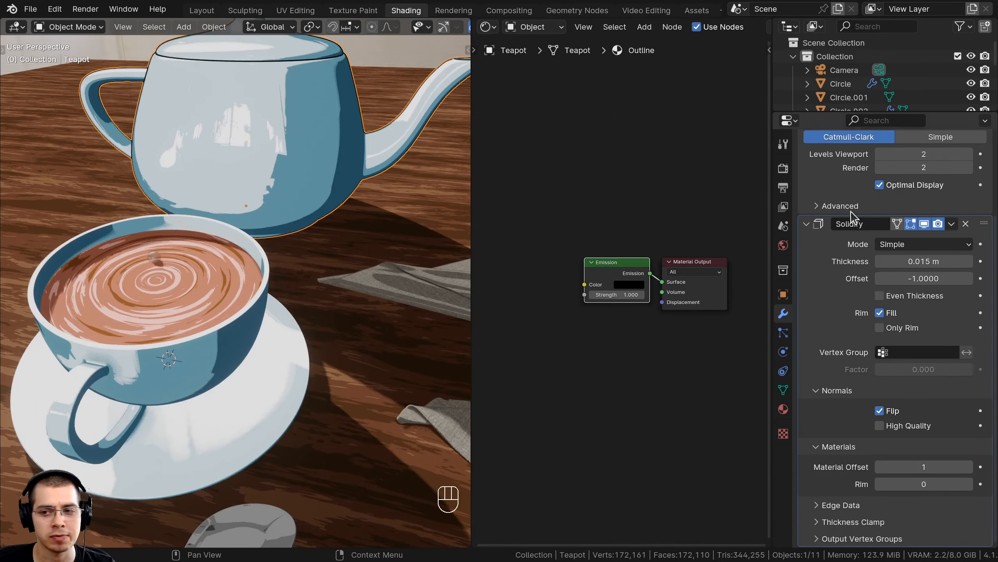
shift+middle_drag(203, 100, 202, 195)
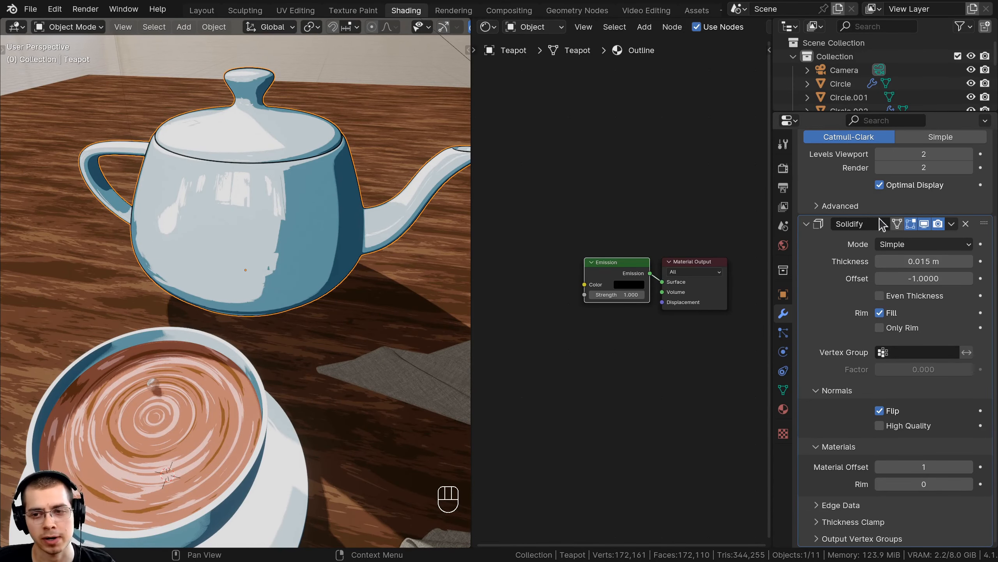
scroll(305, 313, down, 2)
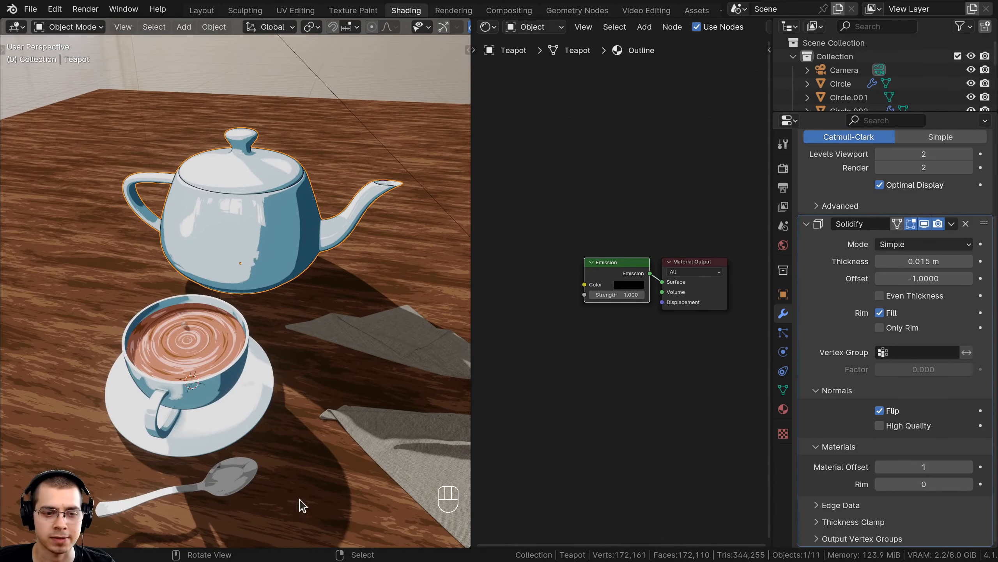
middle_drag(297, 309, 279, 297)
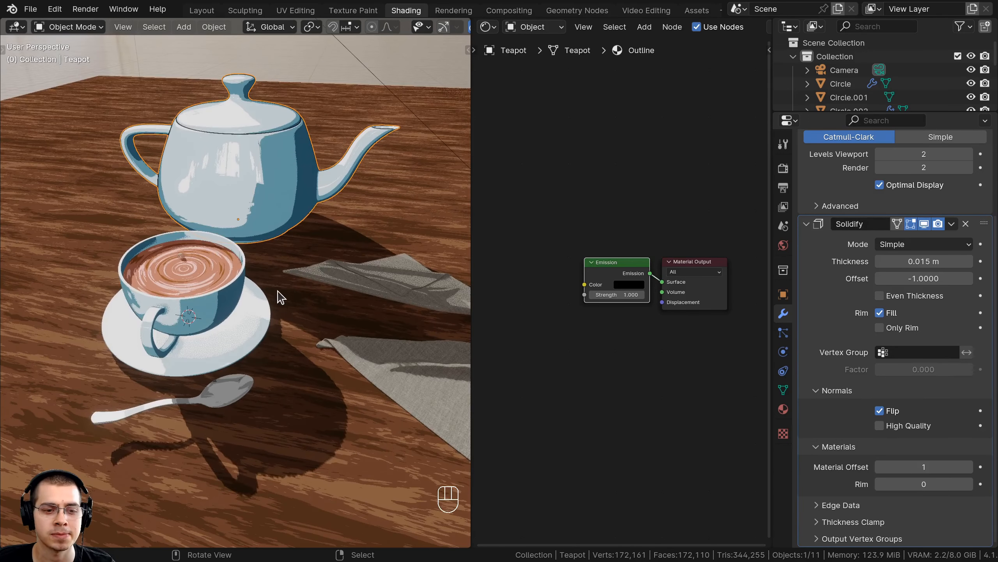
scroll(916, 192, up, 5)
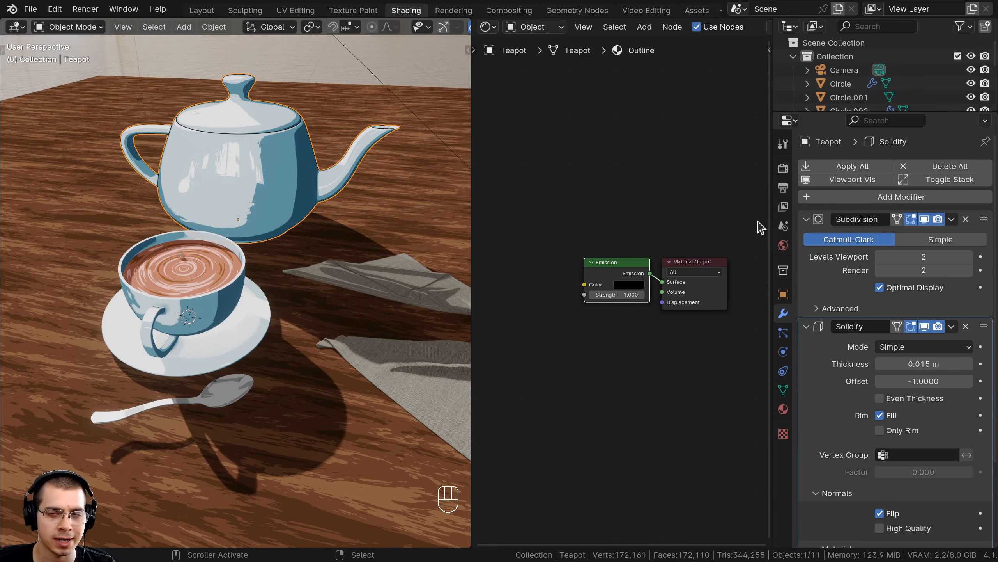
shift+middle_drag(104, 328, 114, 313)
middle_drag(196, 406, 201, 394)
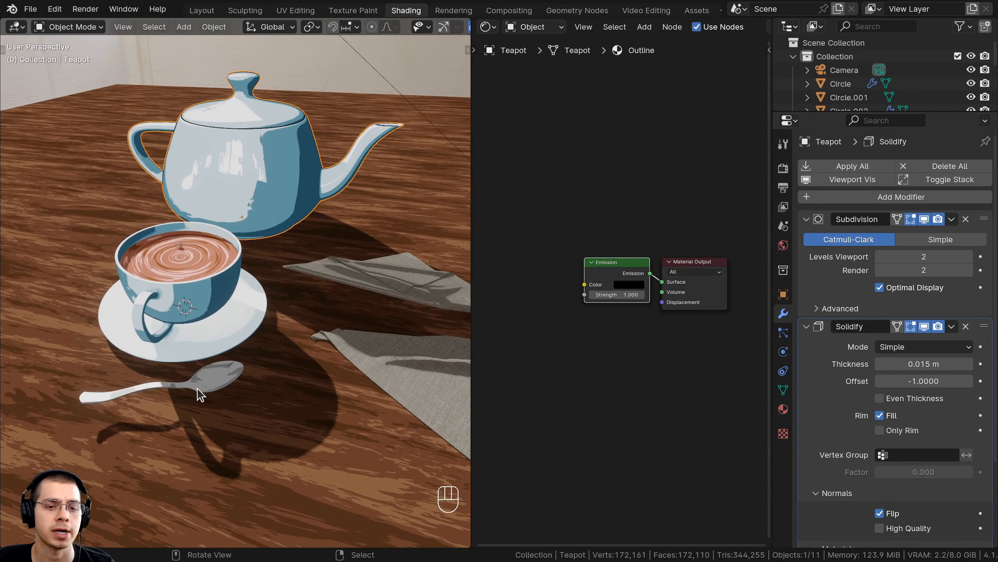
Select the saucer and apply its existing Solidify modifier, keeping the Subdivision modifier
click(251, 320)
scroll(245, 301, up, 5)
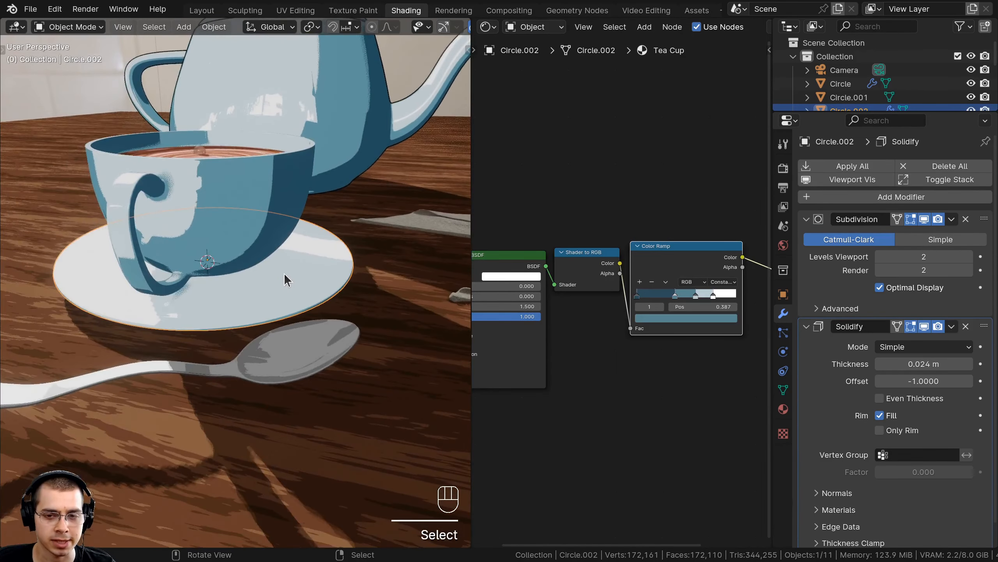
key(g)
right_click(217, 252)
key(g)
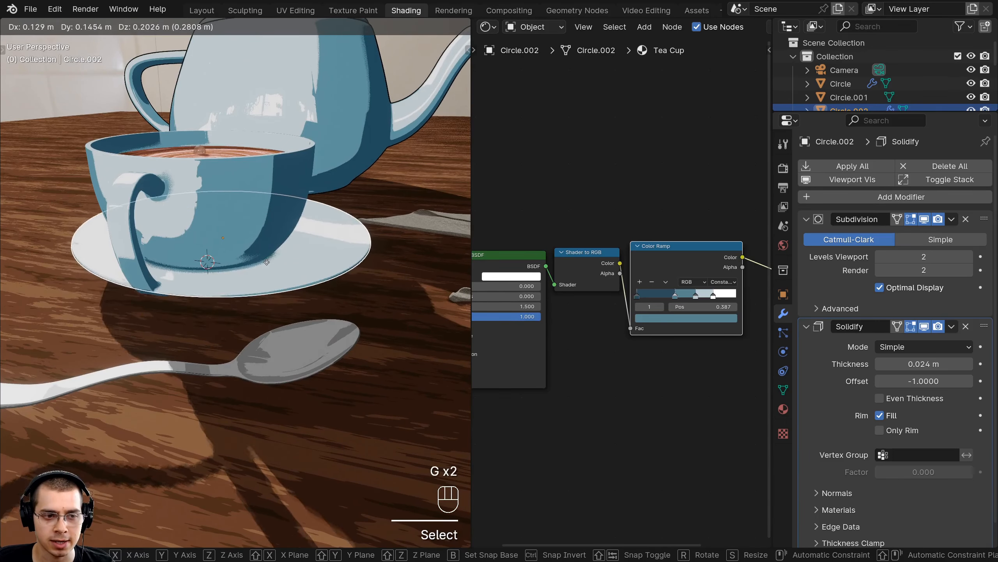
right_click(264, 269)
scroll(907, 169, down, 2)
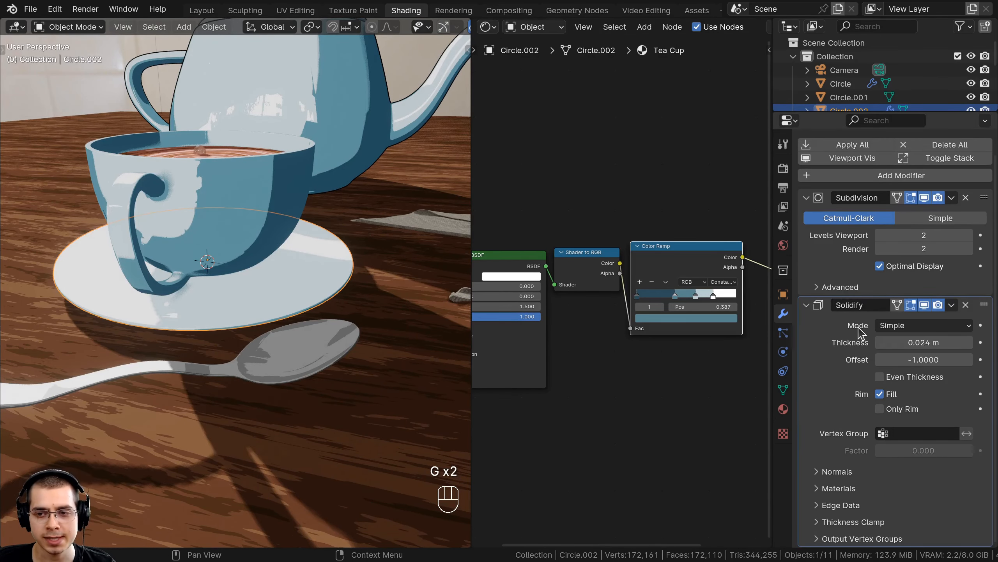
scroll(370, 280, up, 5)
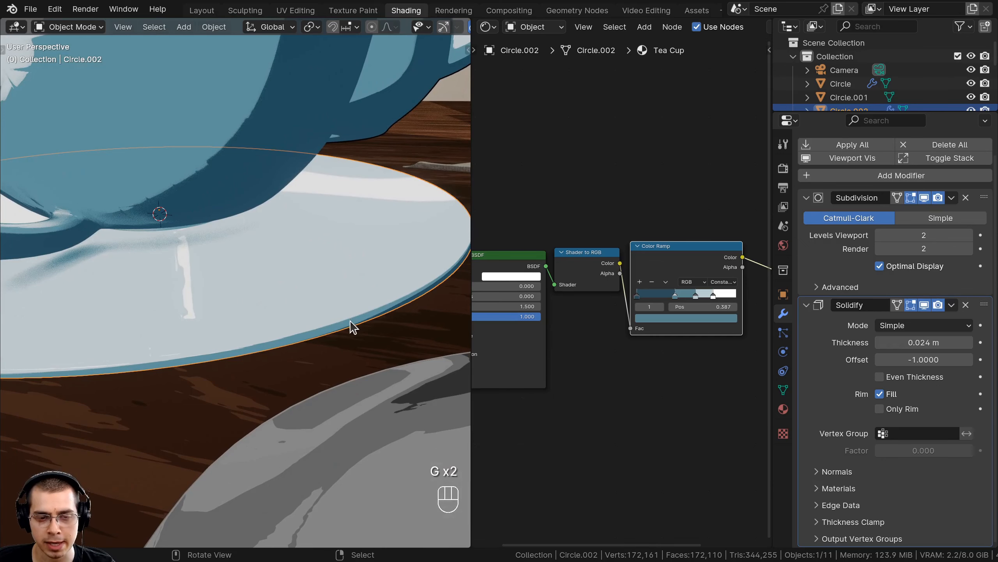
click(952, 309)
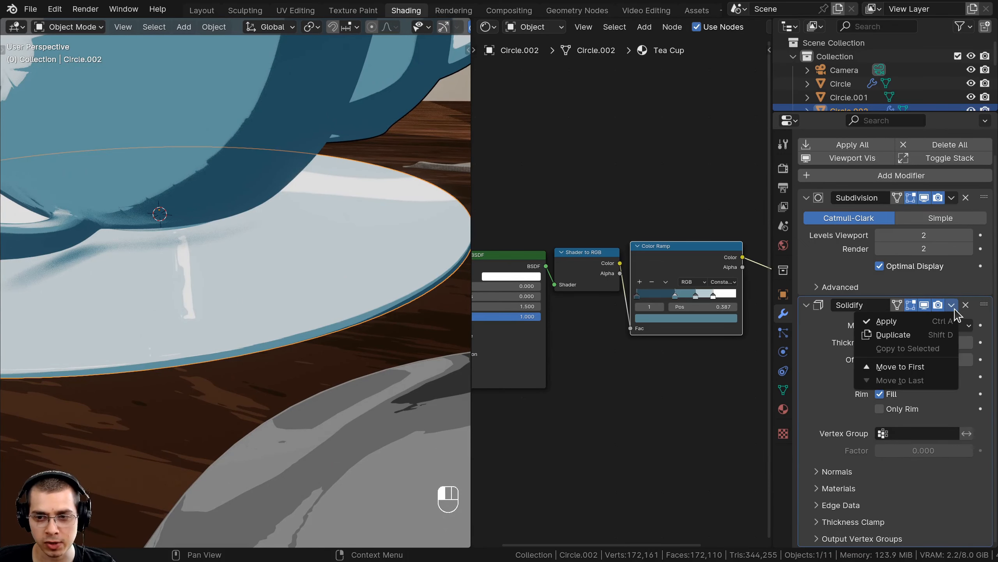
click(887, 321)
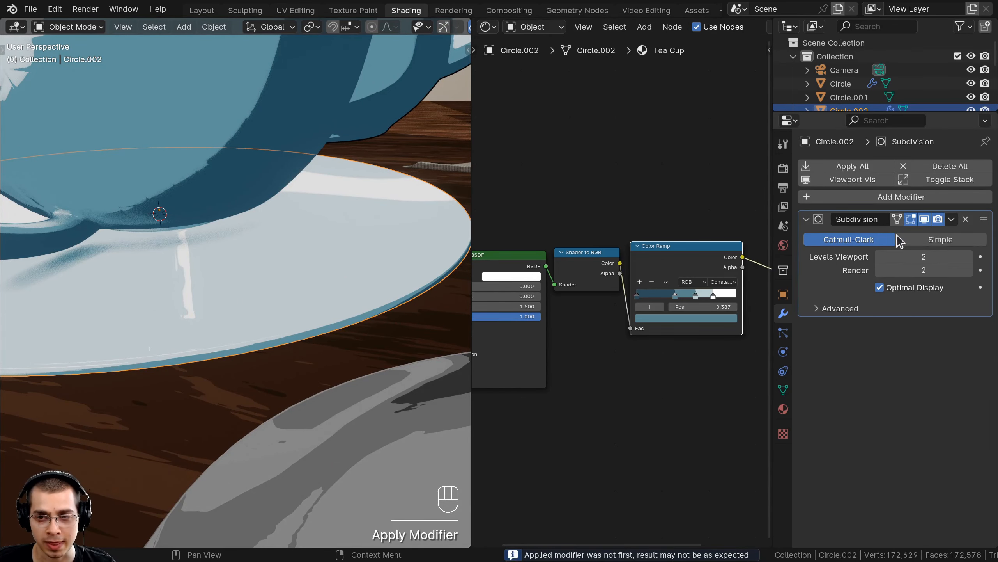
key(shift+c)
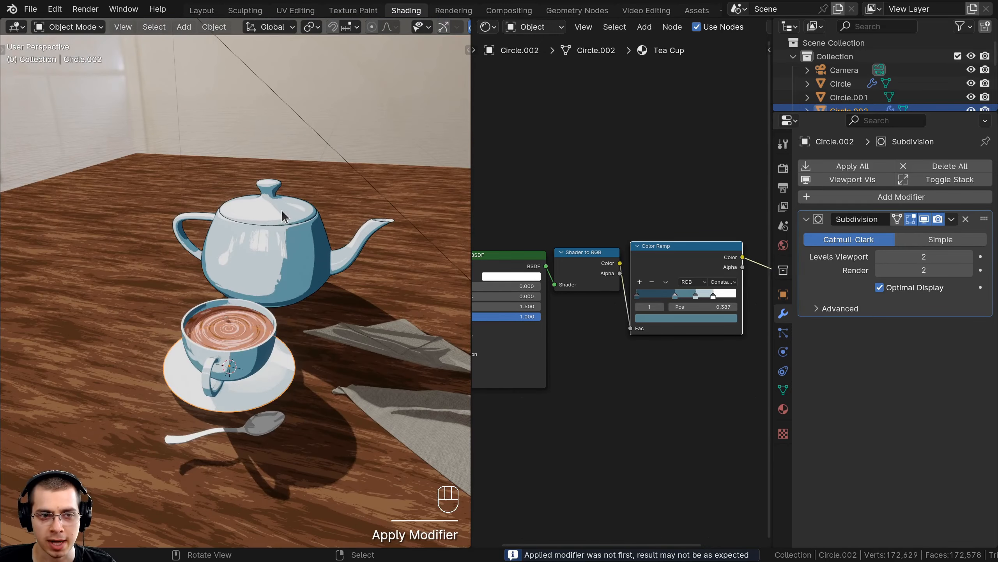
Compare the teapot's modifier stack with the saucer's by selecting each object in turn
click(282, 208)
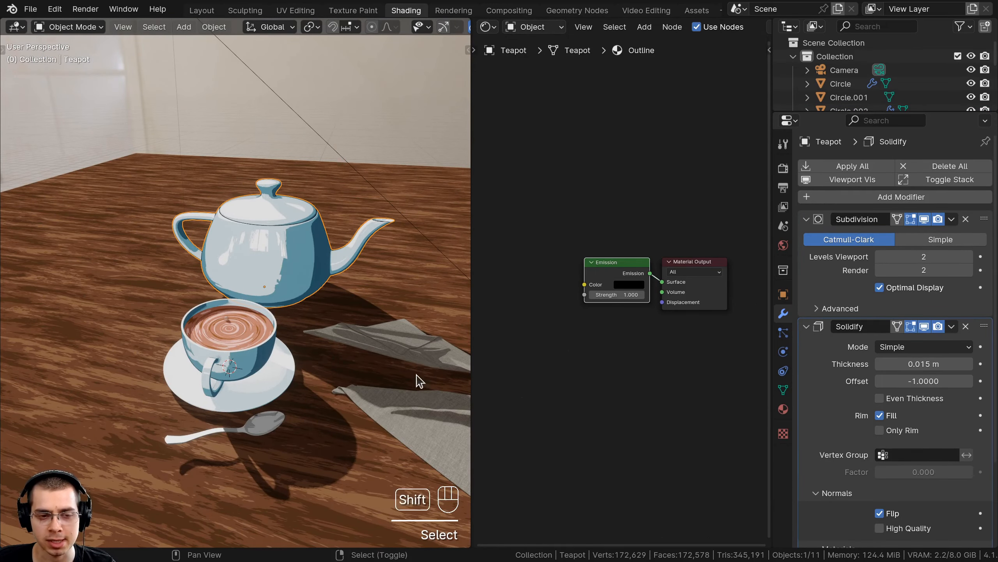
shift+middle_drag(417, 379, 377, 251)
scroll(378, 251, up, 3)
click(264, 229)
middle_drag(264, 229, 273, 172)
click(279, 162)
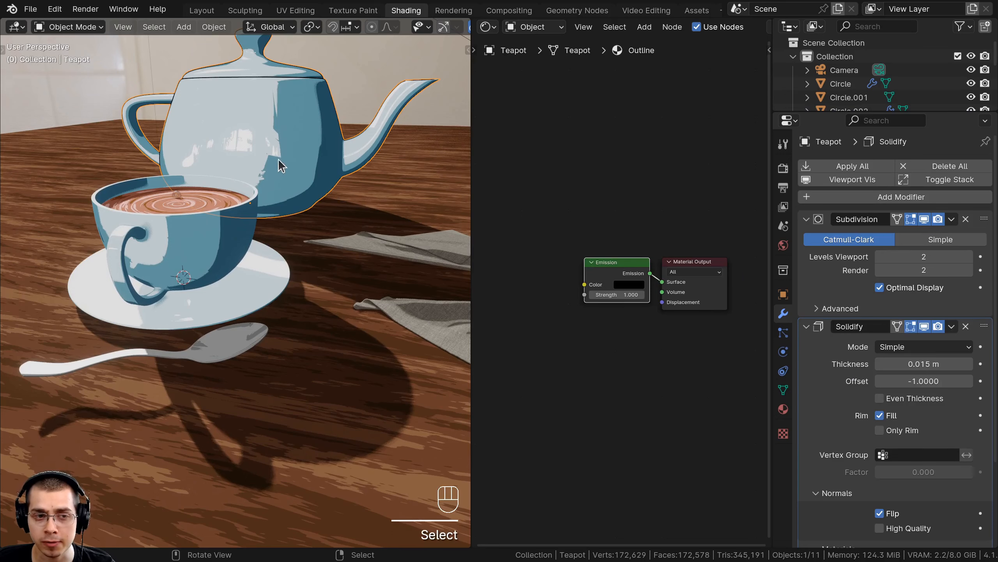
click(260, 265)
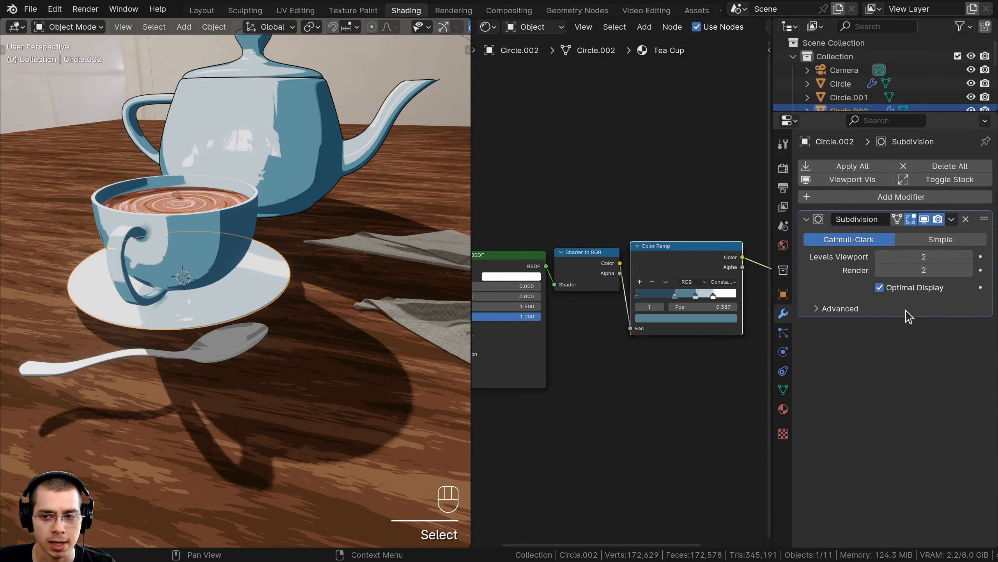
click(274, 292)
click(263, 272)
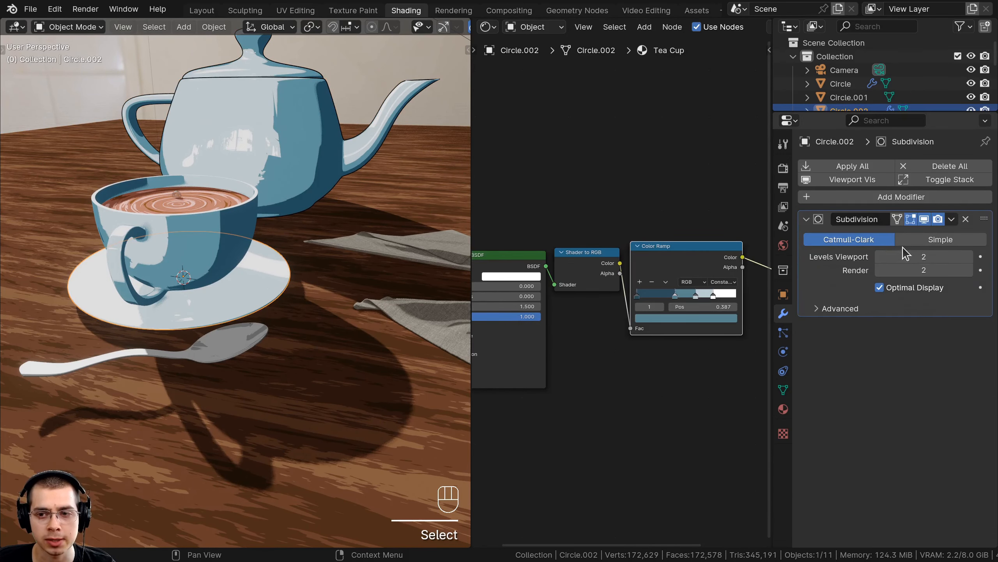
click(312, 134)
shift+middle_drag(271, 271, 280, 287)
click(280, 288)
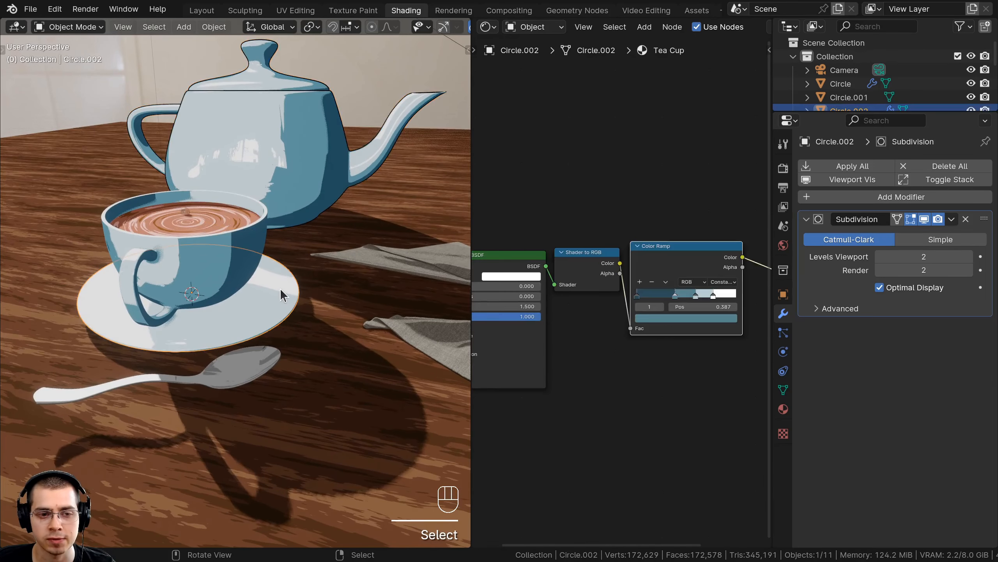
Select the spoon and apply its existing Solidify modifier
click(248, 373)
scroll(958, 301, down, 2)
shift+middle_drag(352, 384, 267, 375)
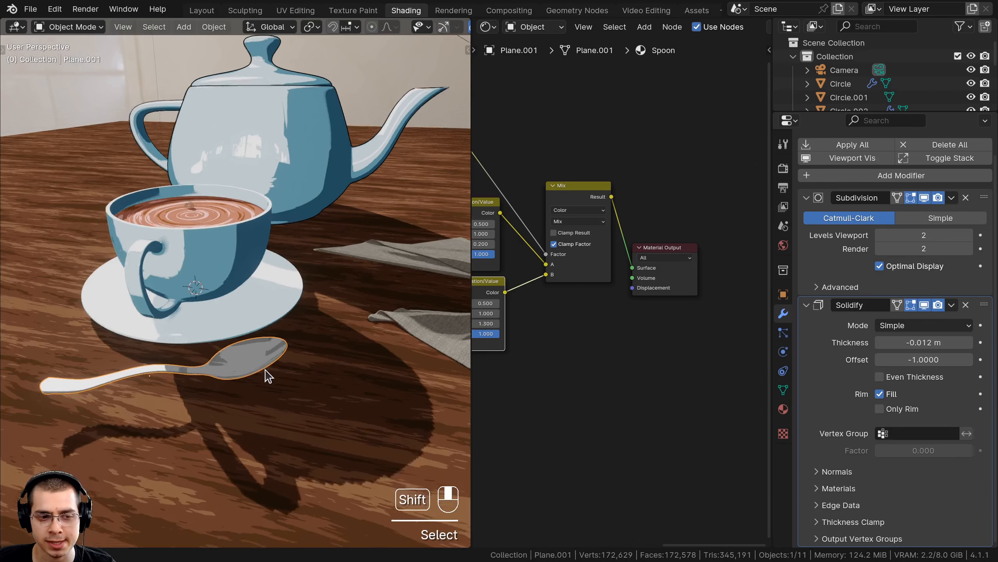
scroll(266, 360, up, 2)
click(950, 308)
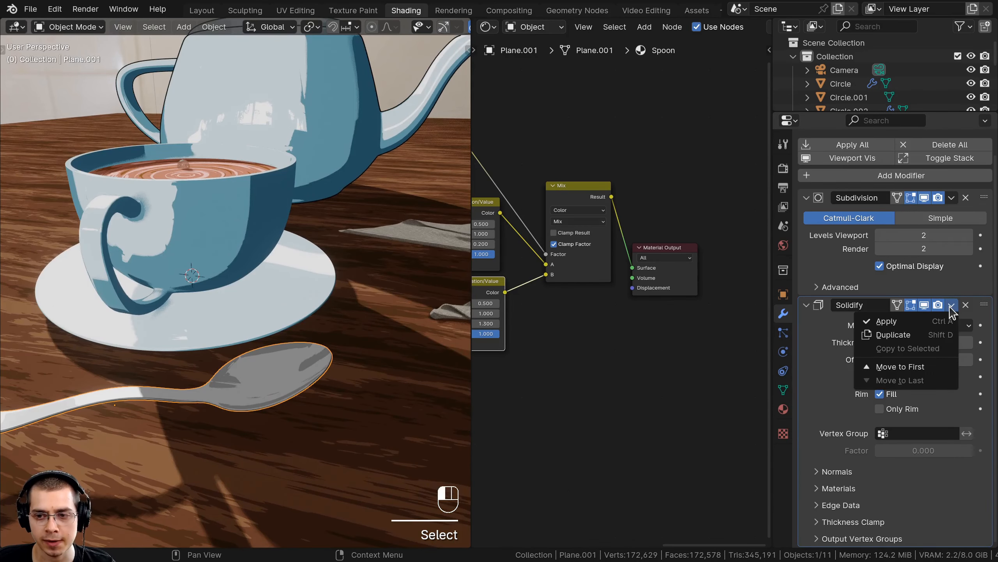
click(918, 327)
Check the modifier stacks of the saucer and tea cup for leftover Solidify modifiers, cancelling any trial move
click(269, 319)
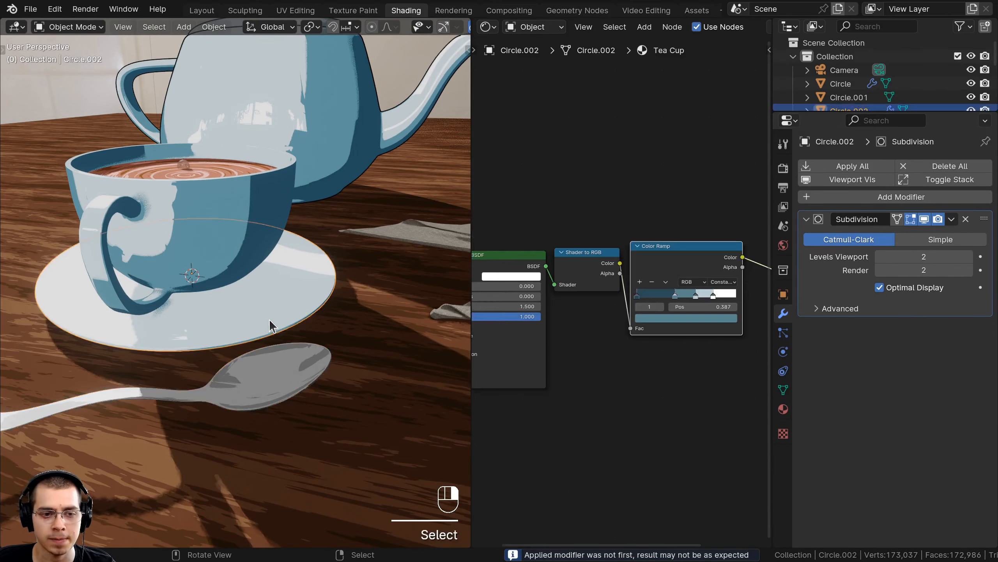
scroll(269, 319, down, 3)
click(237, 246)
click(241, 260)
key(g)
right_click(243, 249)
right_click(243, 249)
key(g)
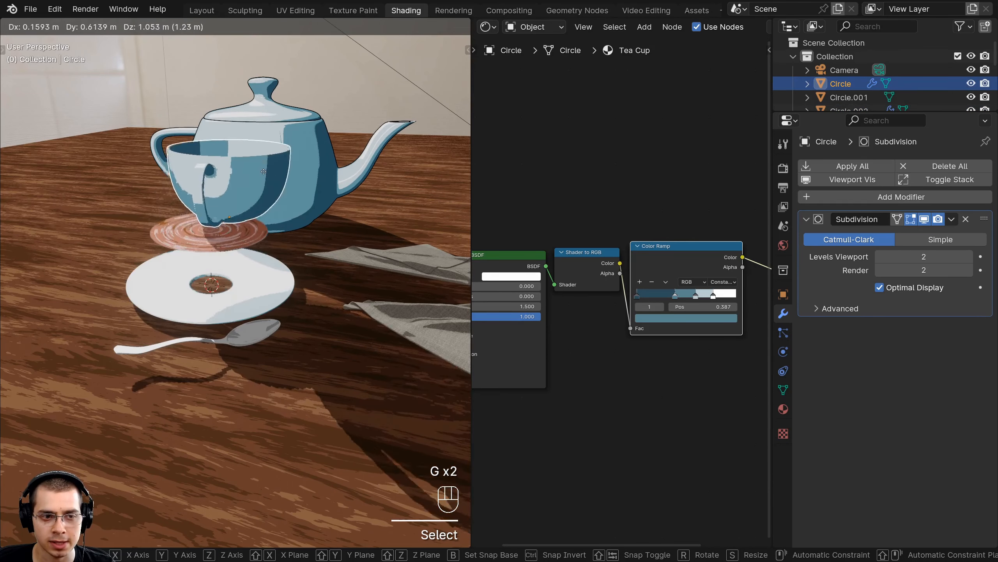
right_click(272, 161)
scroll(244, 354, up, 2)
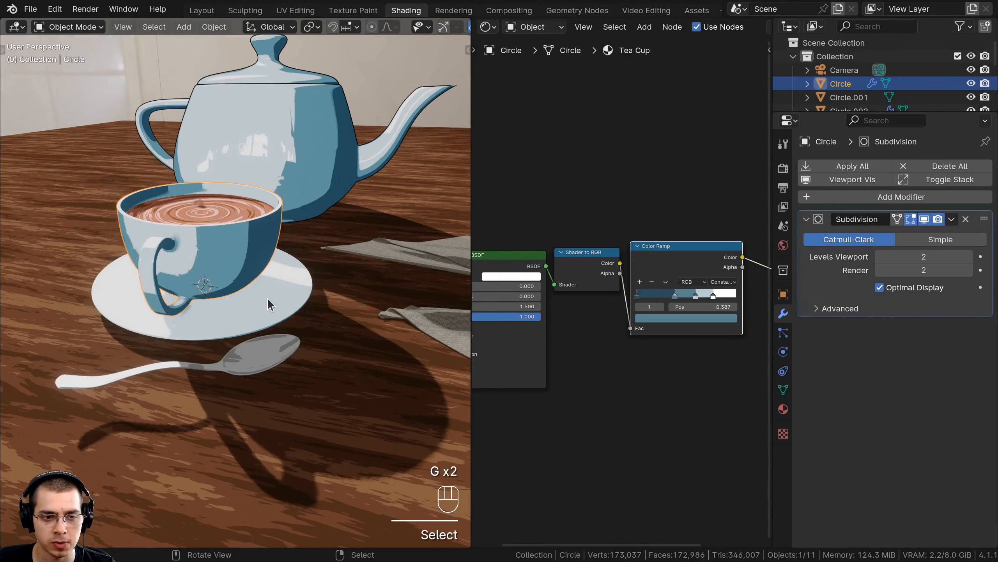
Check the spoon's modifier stack and cancel the trial moves
click(267, 298)
key(g)
right_click(281, 357)
right_click(280, 353)
key(g)
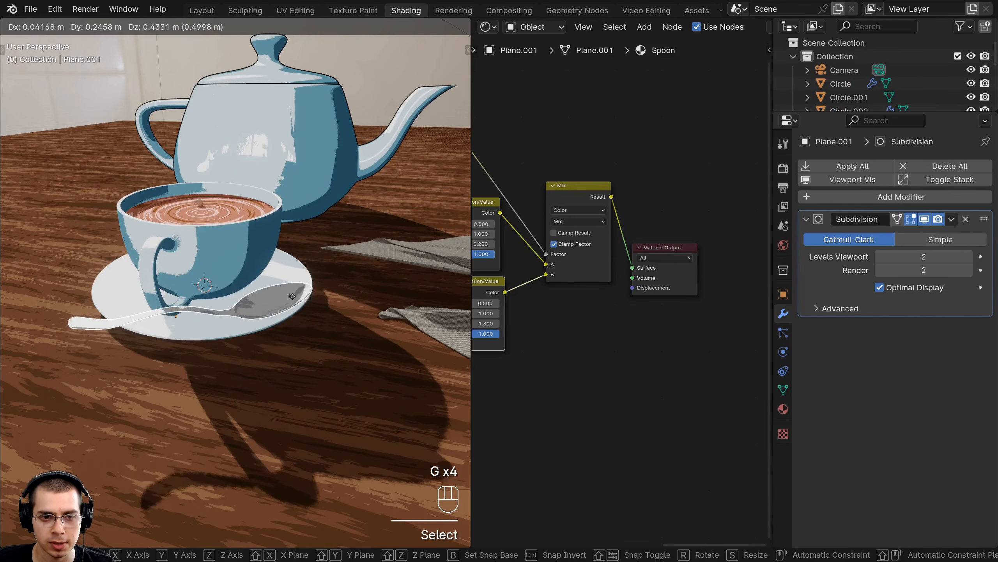
right_click(295, 302)
Apply the existing Solidify modifier on the cloth napkin nearer the teapot
shift+middle_drag(328, 326, 193, 339)
right_click(328, 274)
shift+middle_drag(327, 273, 300, 245)
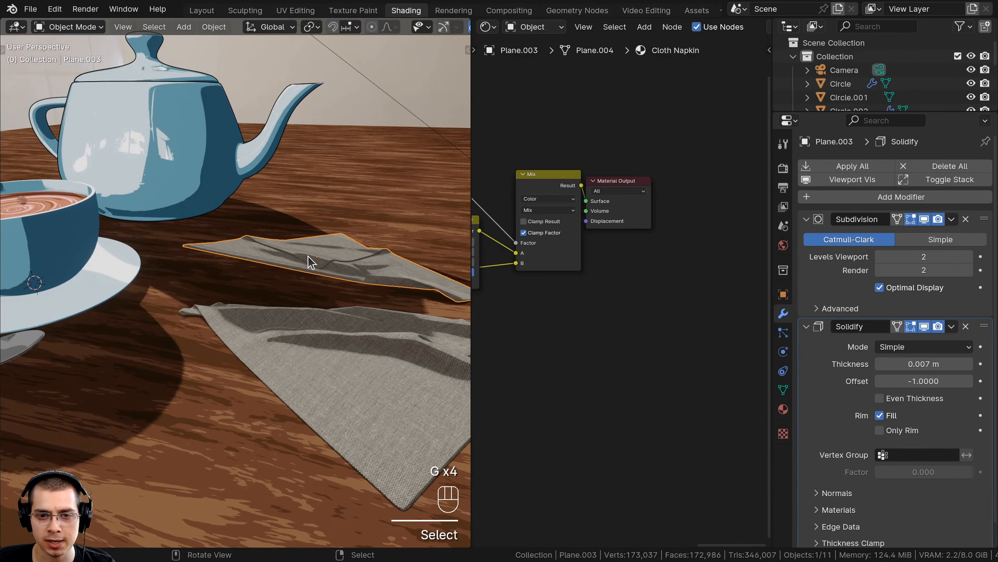
click(951, 327)
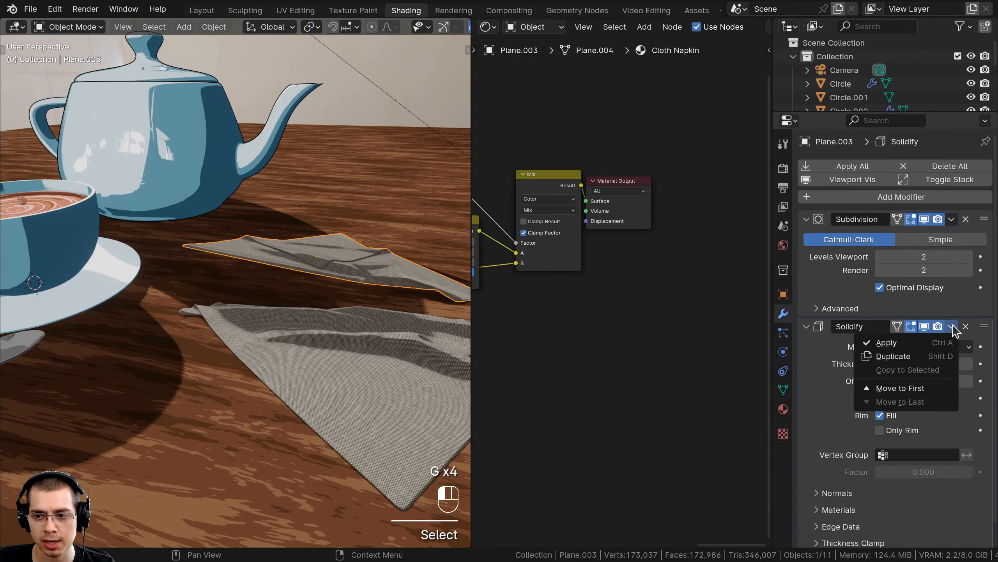
click(906, 343)
Select the front cloth napkin, cancel the trial moves and apply its existing Solidify modifier
shift+middle_drag(447, 364, 368, 311)
click(376, 317)
key(g)
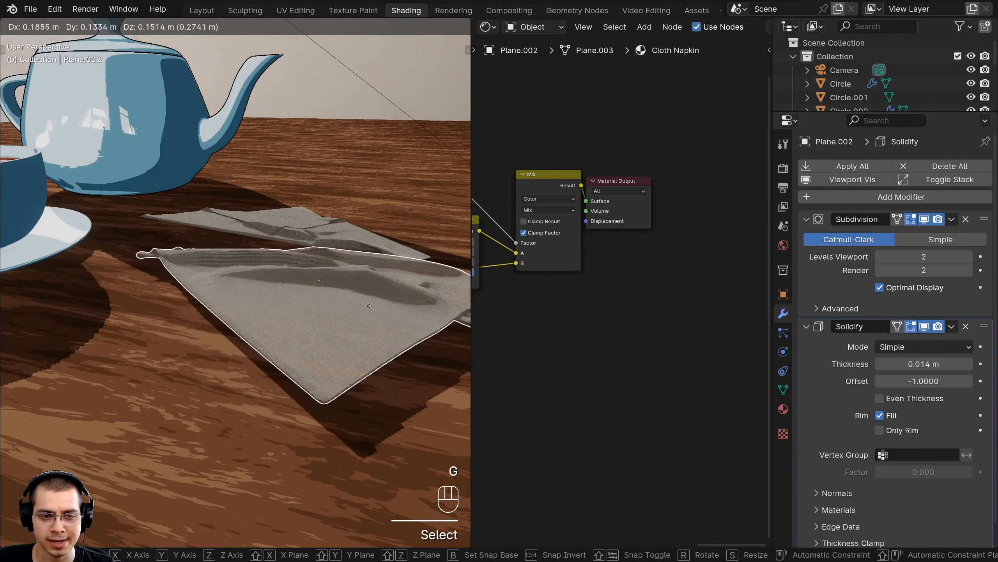
right_click(409, 305)
key(g)
right_click(383, 308)
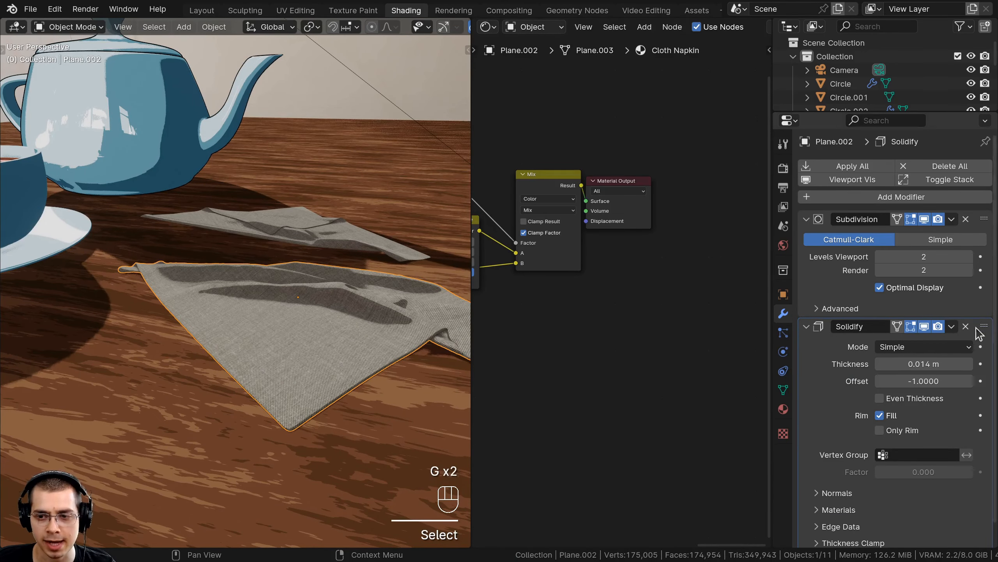
click(952, 327)
click(909, 343)
Select both cloth napkins, the spoon, the saucer and the tea cup together, cancelling the trial move
scroll(316, 342, down, 3)
middle_drag(290, 314, 369, 299)
right_click(370, 271)
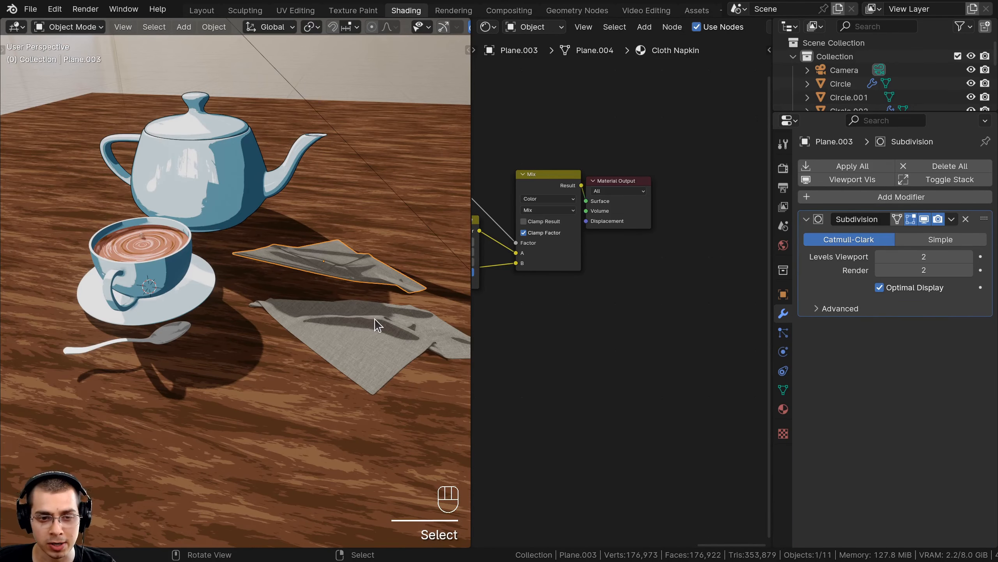
click(374, 319)
scroll(335, 257, up, 2)
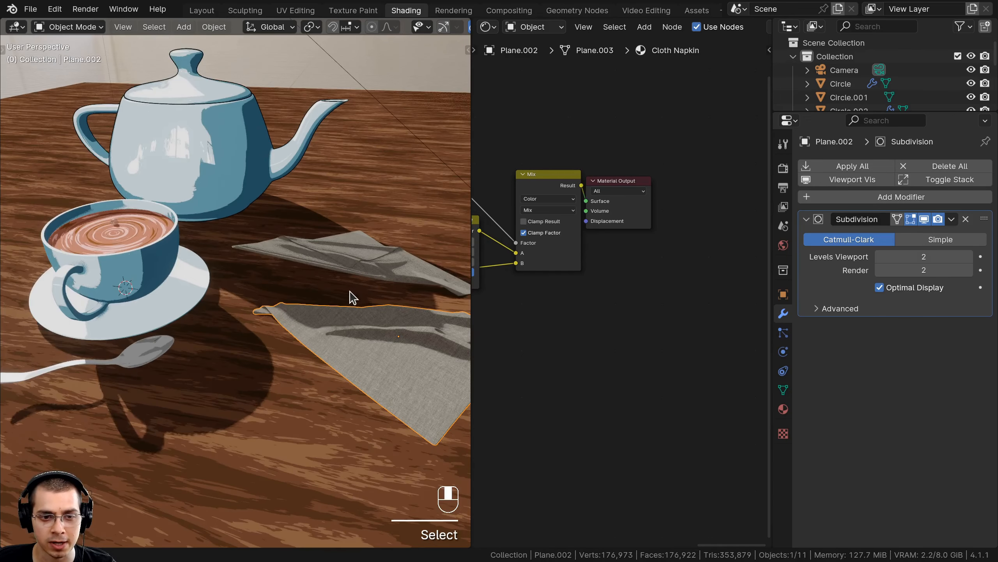
shift+click(355, 258)
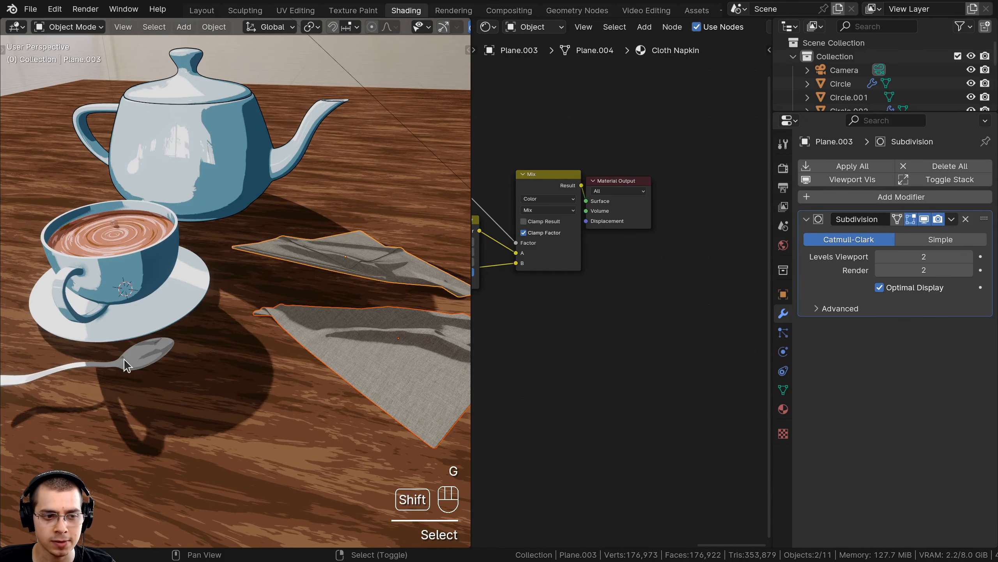
shift+middle_drag(123, 358, 217, 332)
shift+click(244, 332)
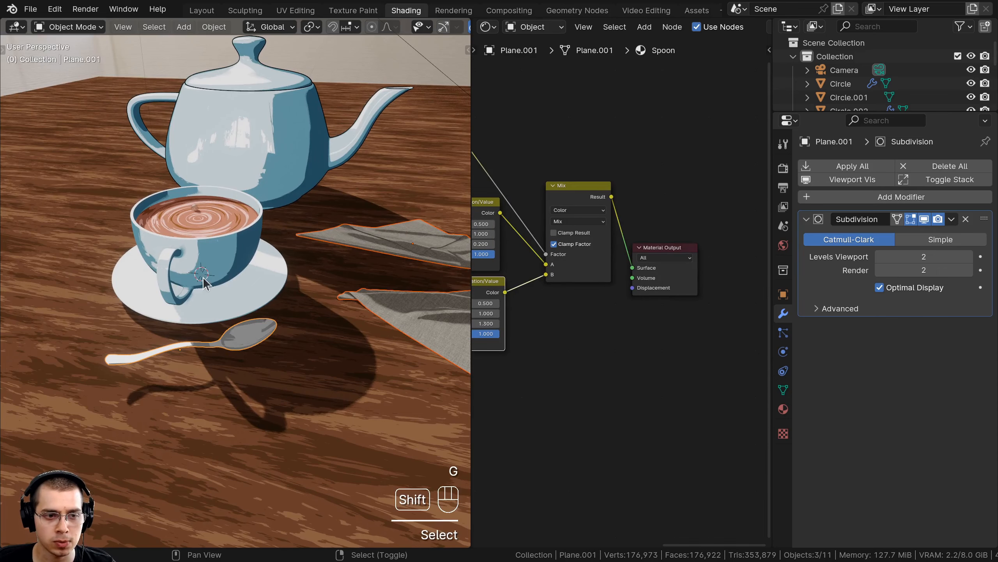
shift+click(234, 278)
shift+click(263, 277)
scroll(261, 284, down, 3)
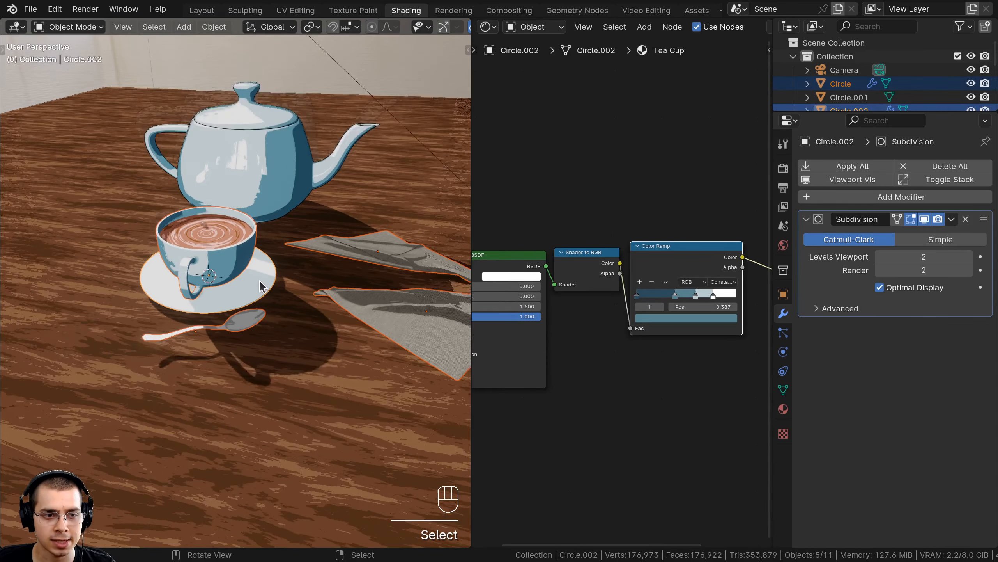
key(g)
right_click(181, 231)
Add the teapot to the selection as the active object and copy its modifiers to the other selected objects
scroll(181, 230, up, 4)
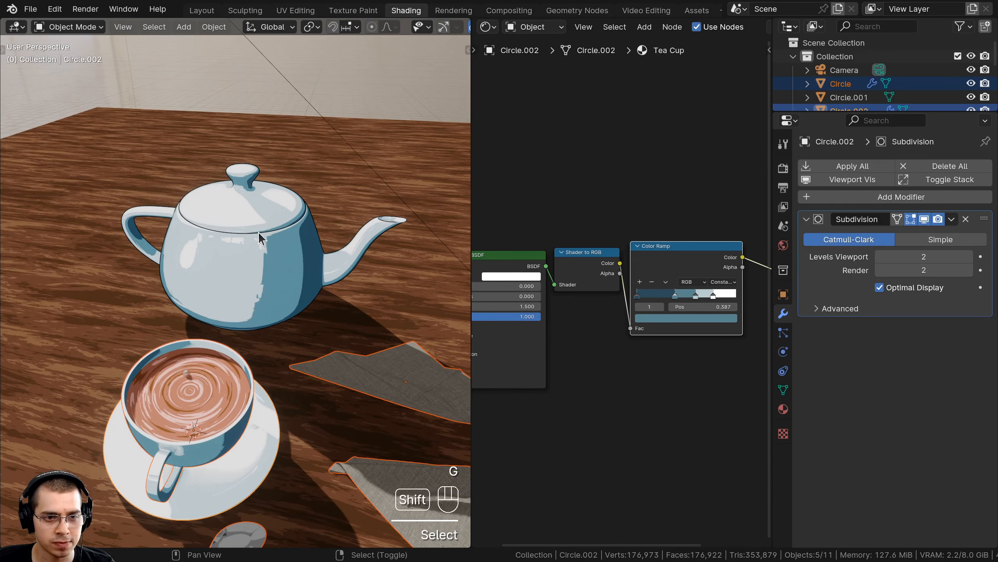
shift+click(262, 238)
middle_drag(250, 222, 258, 205)
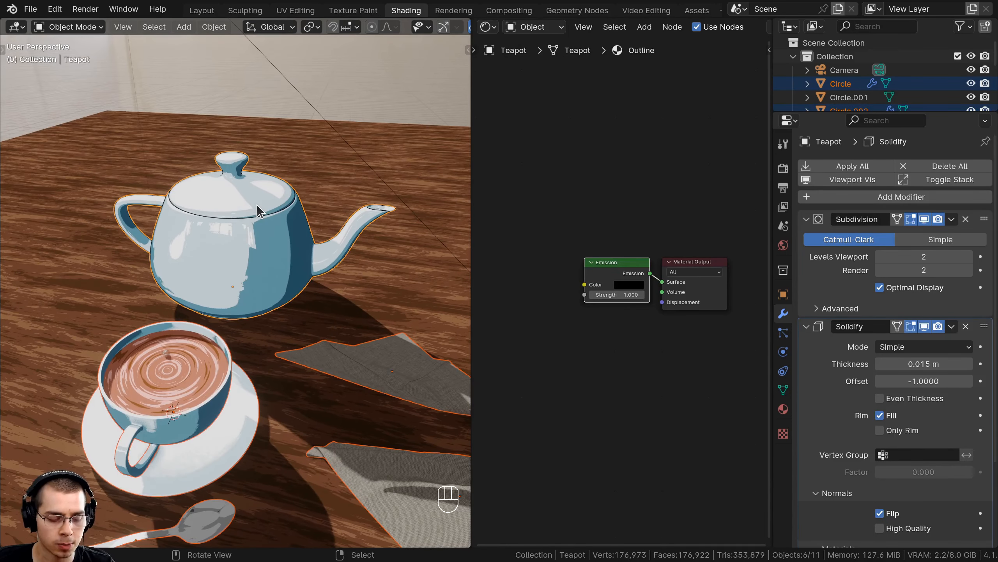
key(ctrl+l)
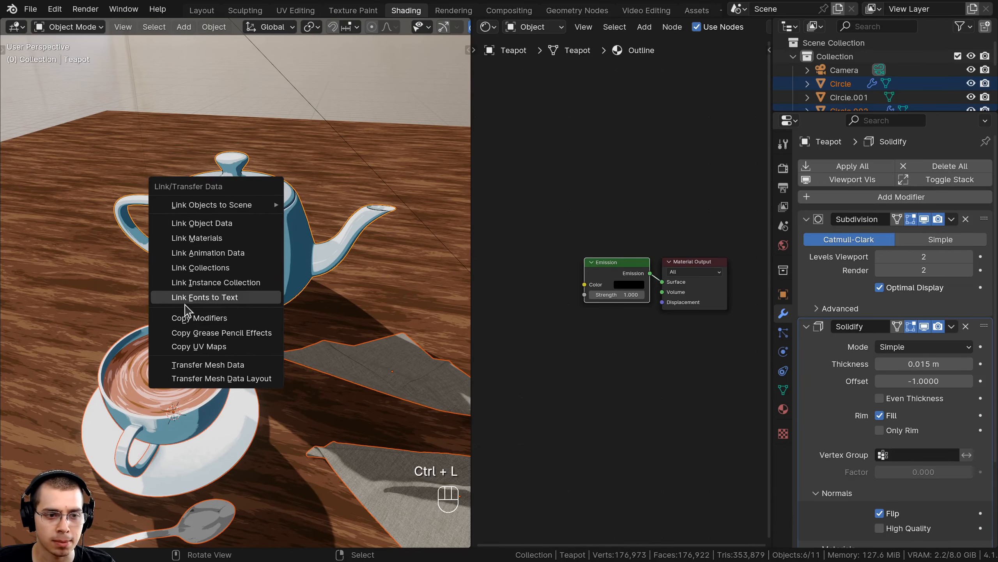
click(212, 320)
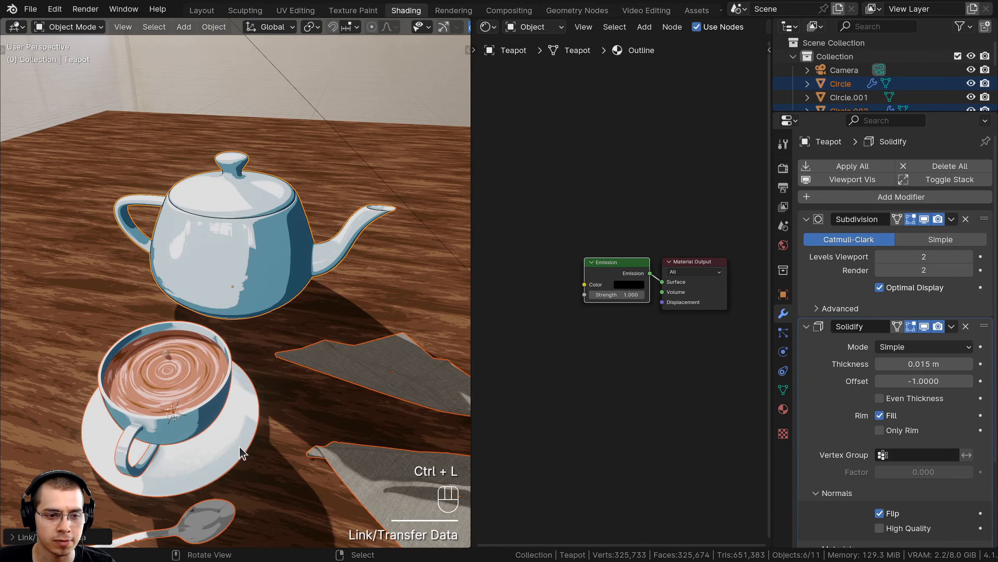
Deselect everything and check the saucer's and front napkin's modifier stacks for the copied Solidify modifier
shift+middle_drag(213, 320, 230, 352)
key(a)
click(230, 282)
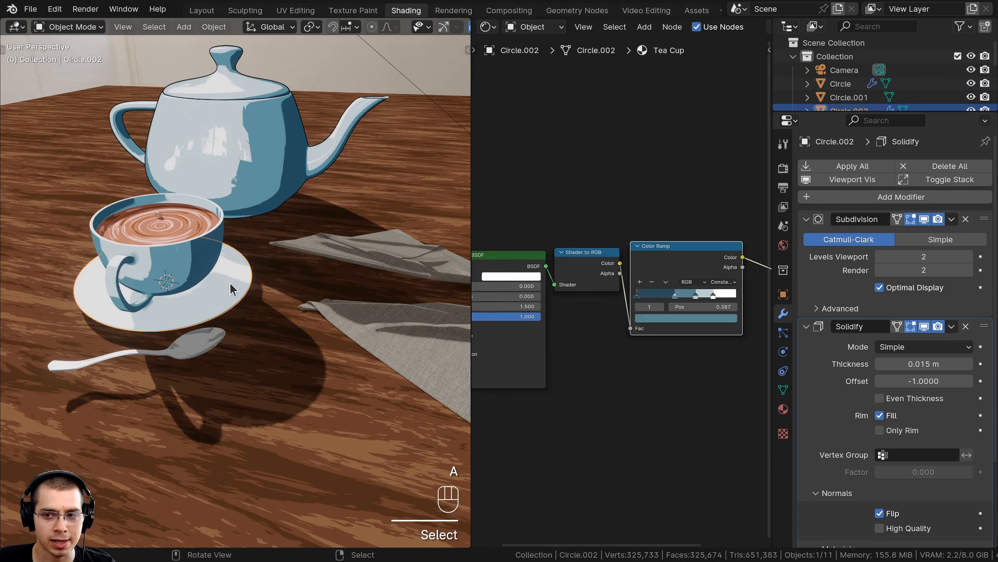
click(420, 341)
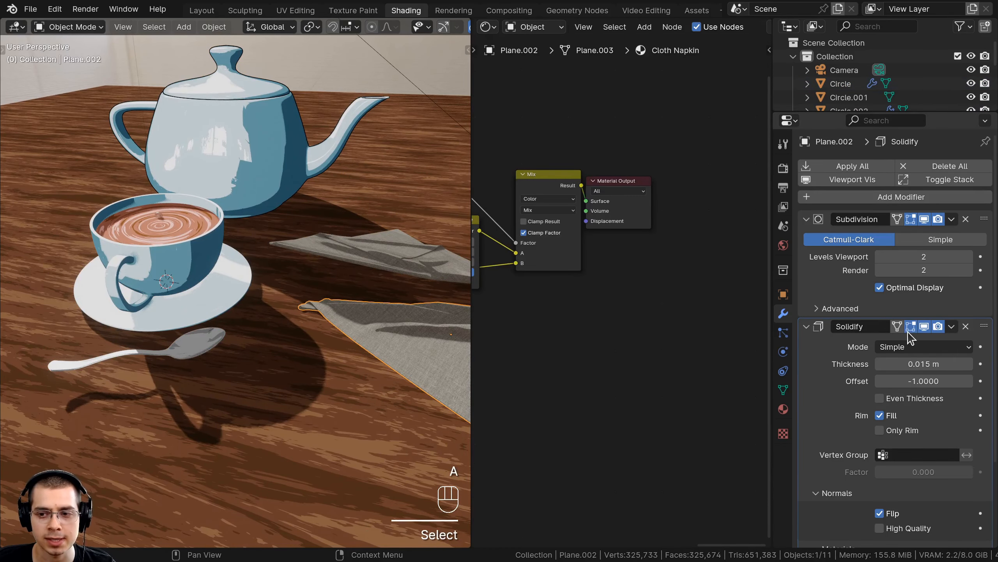
Examine the teapot's outline and compare it with the edges of the tea cup and saucer up close
shift+middle_drag(281, 339, 338, 387)
scroll(338, 388, up, 4)
middle_drag(287, 158, 301, 262)
scroll(301, 262, up, 3)
scroll(301, 263, down, 3)
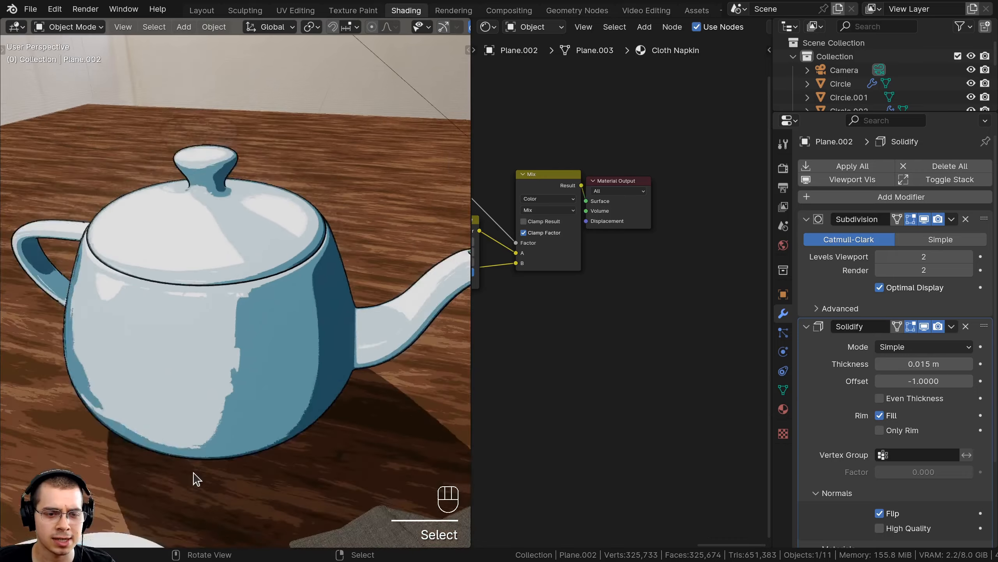
middle_drag(194, 476, 234, 398)
scroll(220, 354, up, 3)
middle_drag(211, 334, 203, 161)
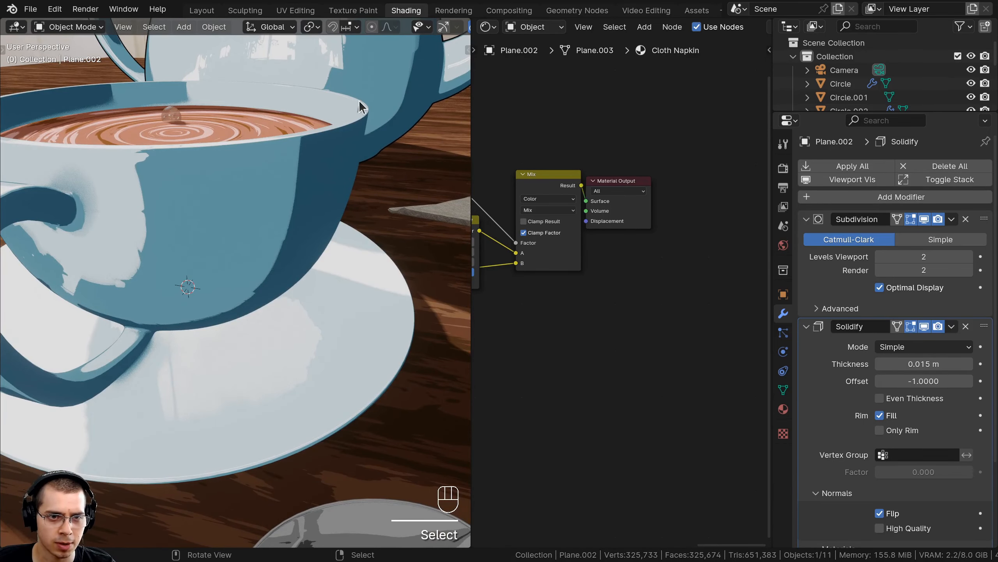
middle_drag(294, 126, 390, 114)
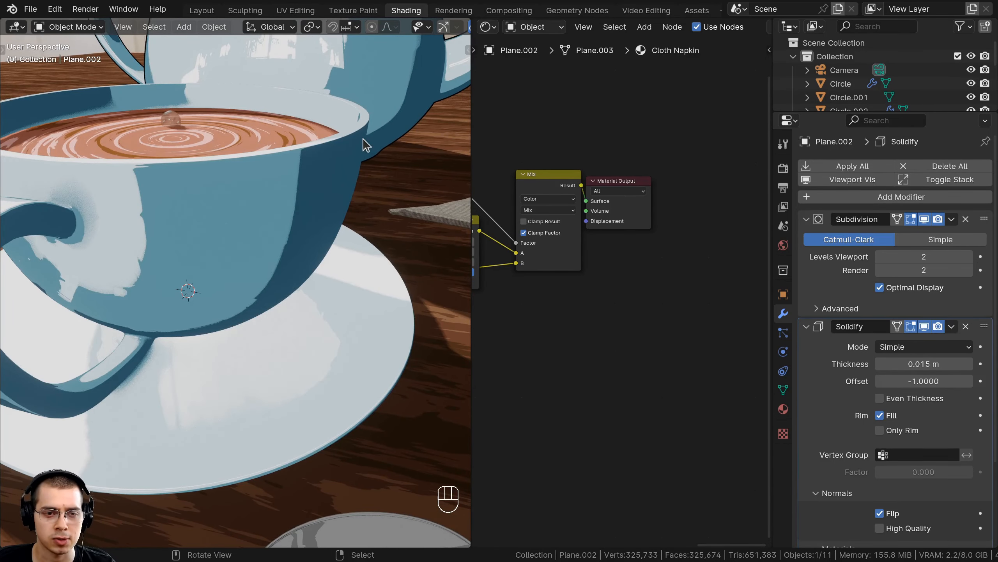
scroll(331, 208, down, 3)
middle_drag(330, 208, 249, 258)
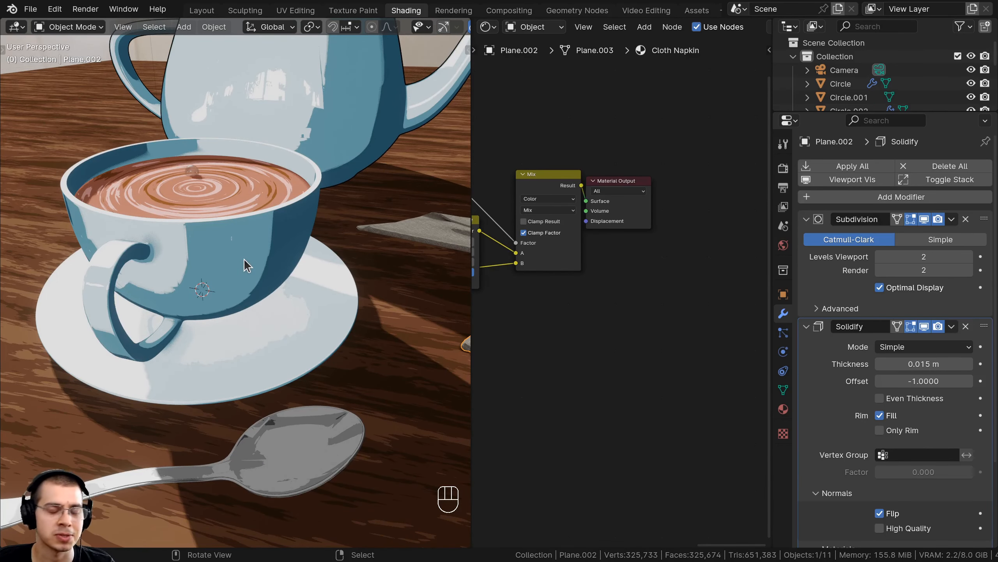
Add a second material slot to the tea cup and assign the existing Outline material to it
click(254, 248)
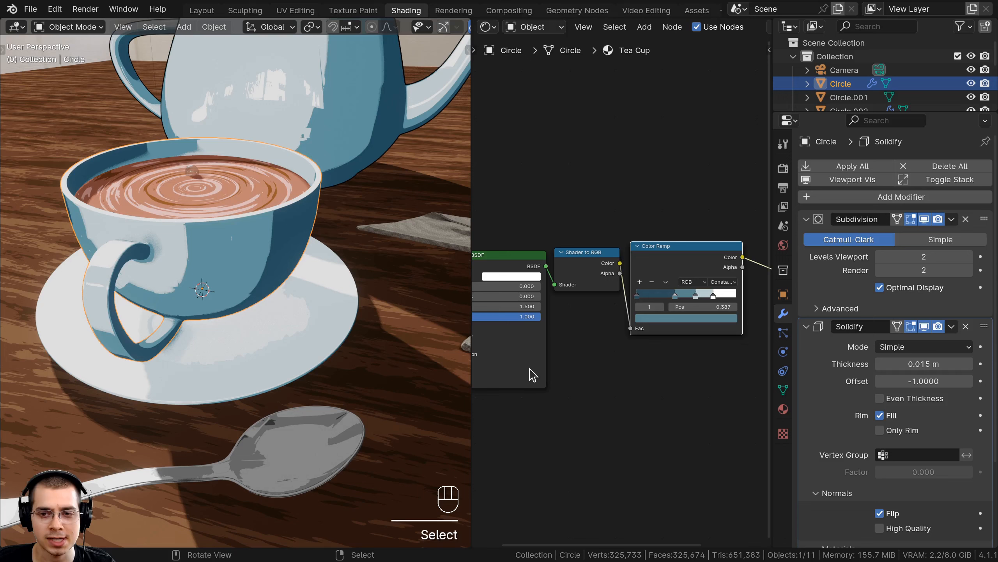
click(784, 410)
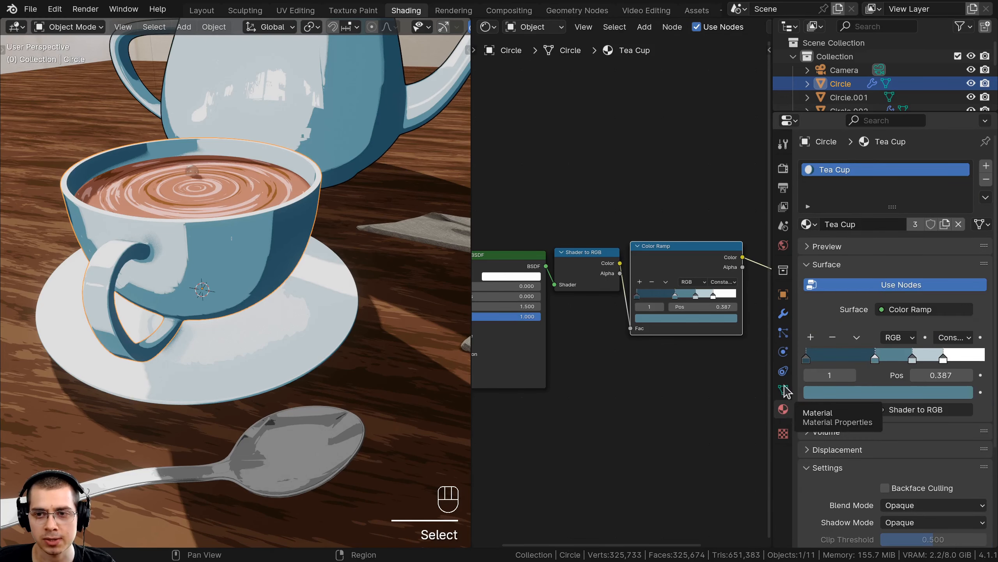
click(987, 168)
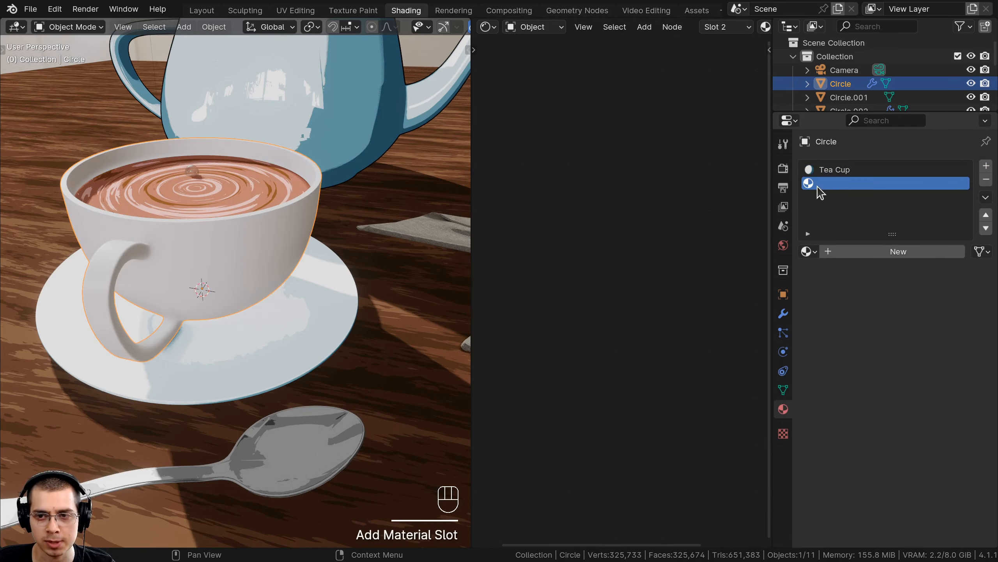
click(806, 251)
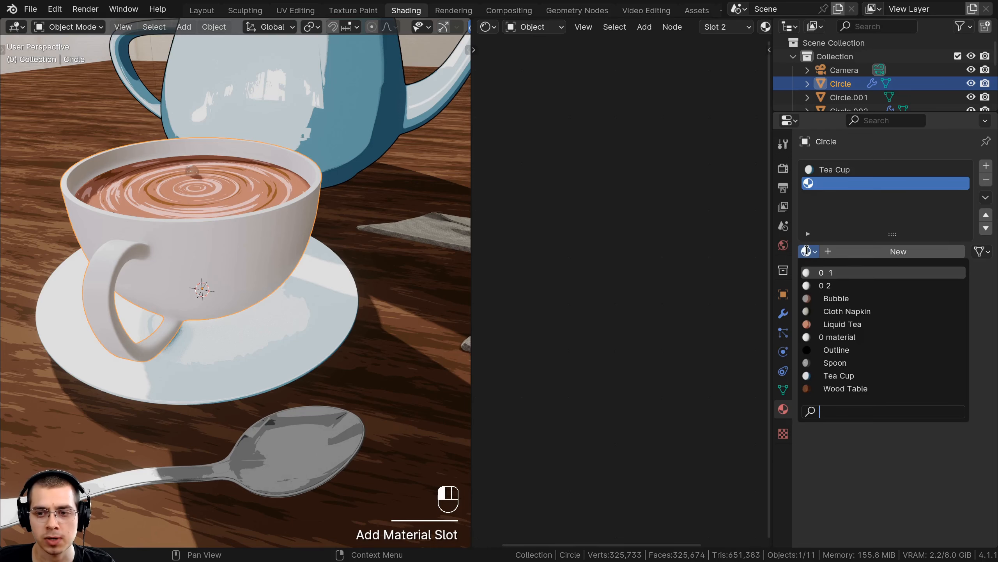
click(838, 350)
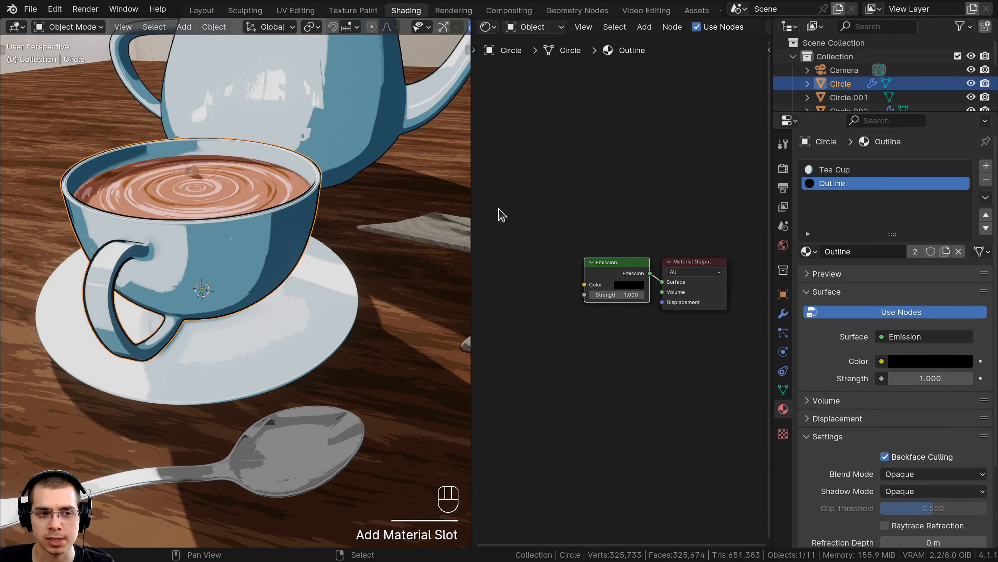
Add a second material slot to the saucer and assign the Outline material to it
middle_drag(441, 218, 188, 227)
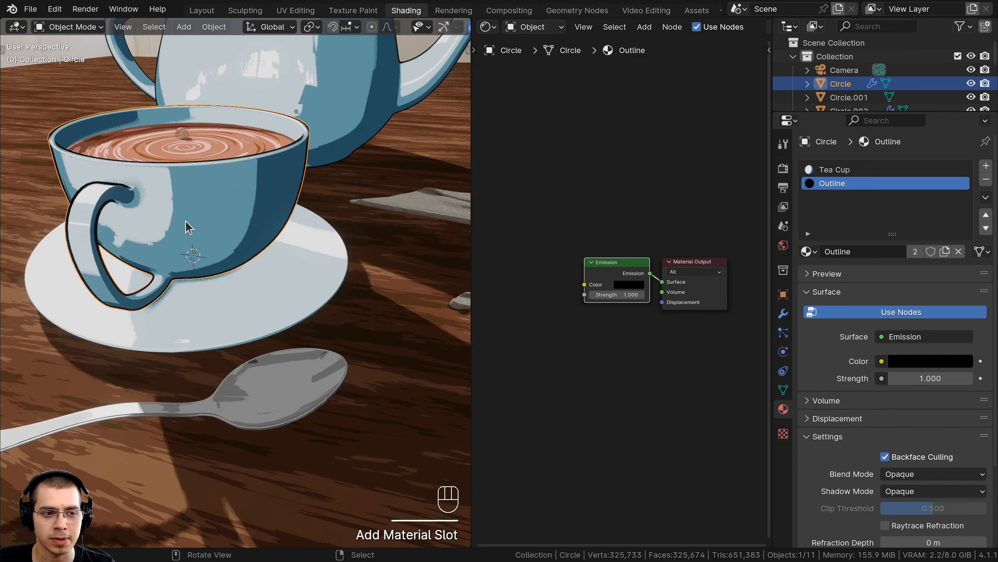
click(311, 248)
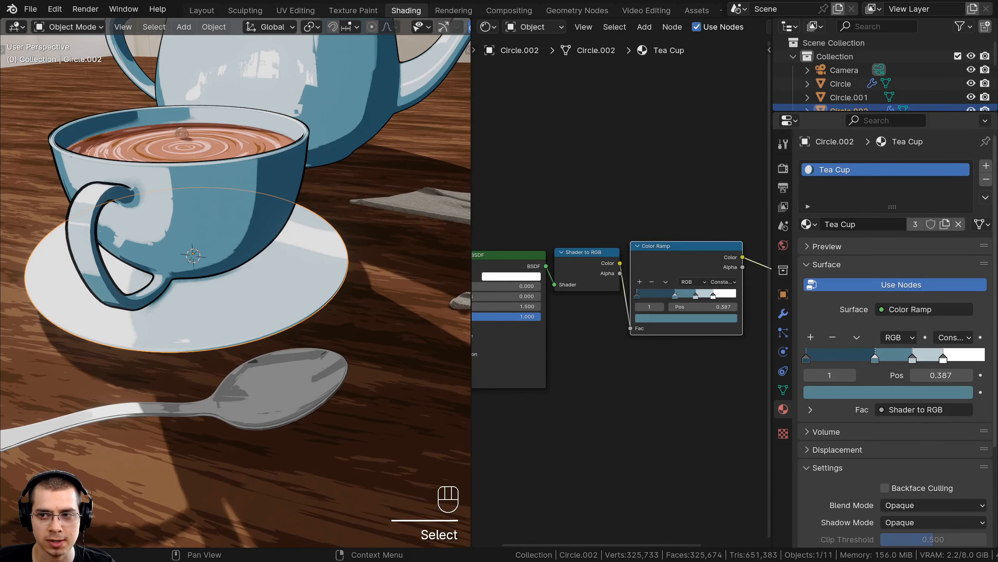
click(986, 166)
click(808, 251)
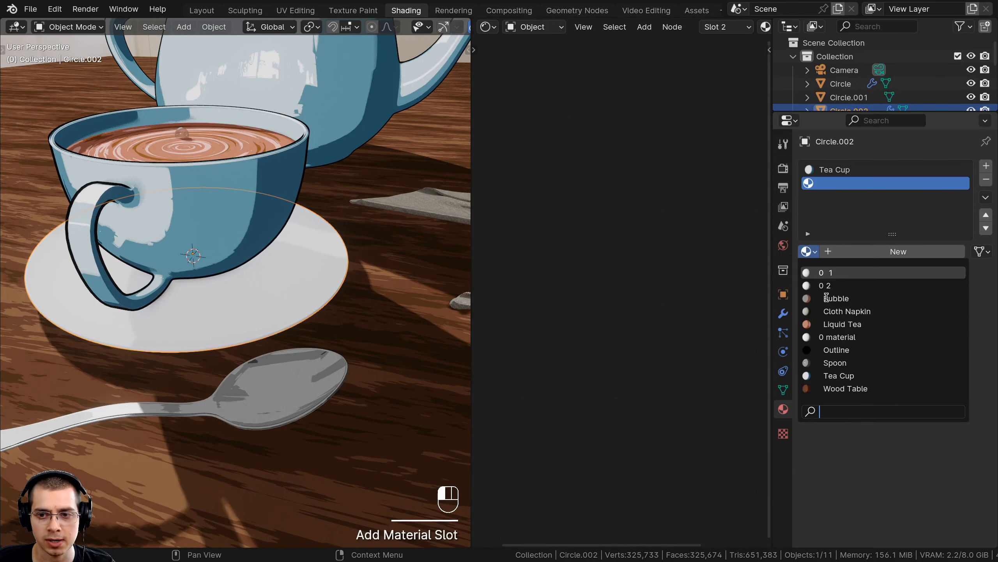
click(830, 350)
Add a second material slot to the spoon and assign the Outline material to it
shift+middle_drag(376, 374, 375, 328)
click(330, 330)
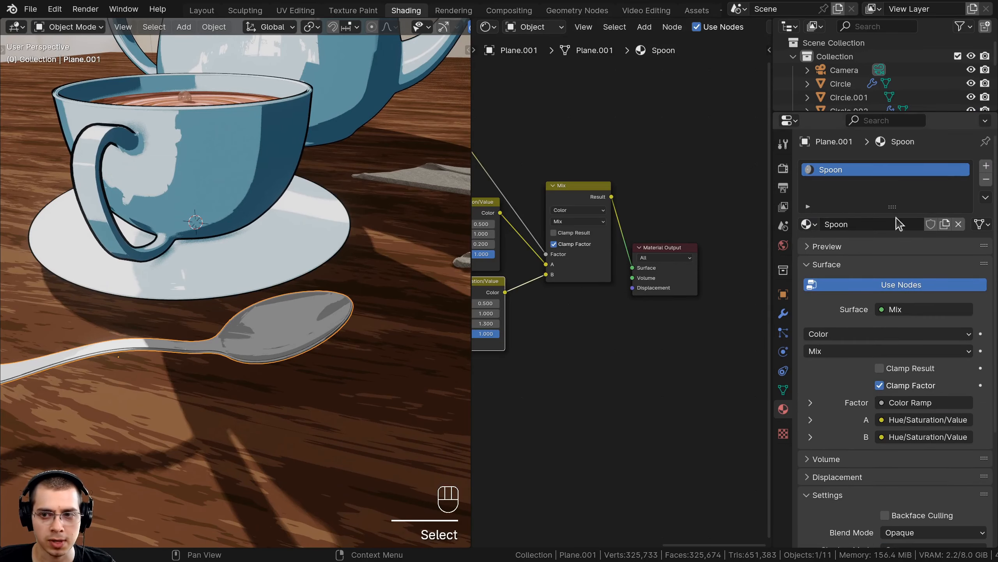
click(986, 166)
click(809, 252)
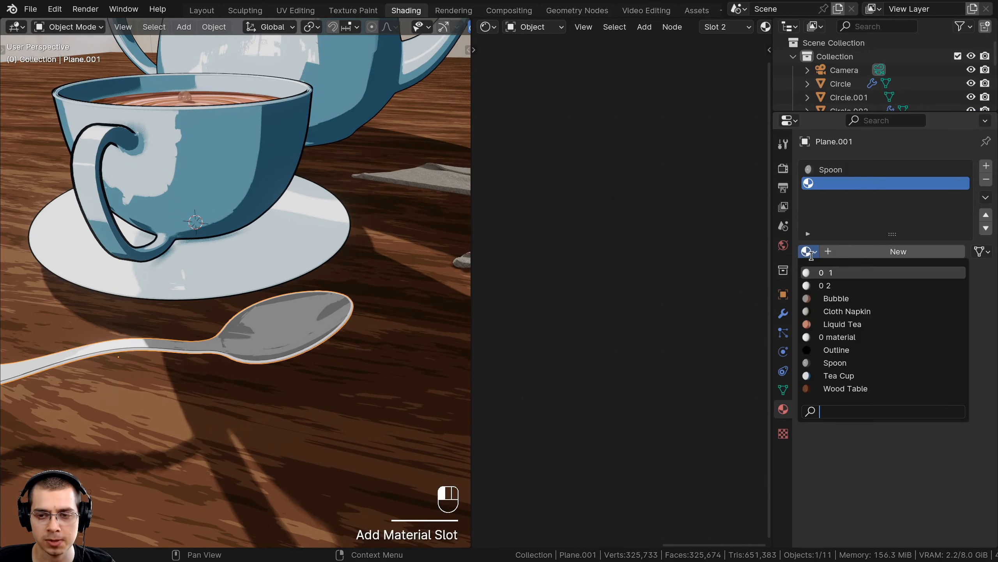
click(829, 350)
Add a second material slot to the front cloth napkin and assign the Outline material to it
shift+middle_drag(356, 319, 145, 319)
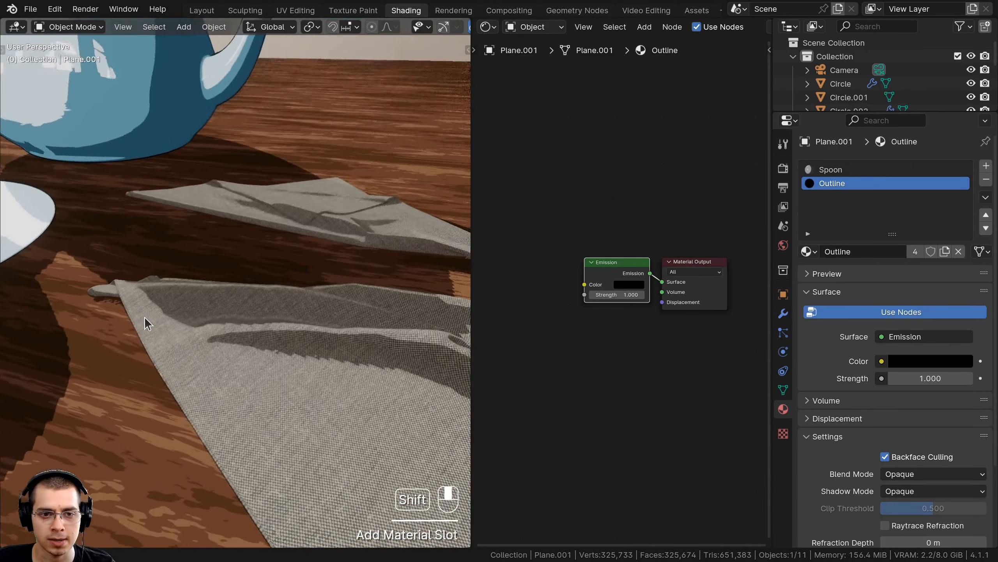
click(262, 323)
click(987, 166)
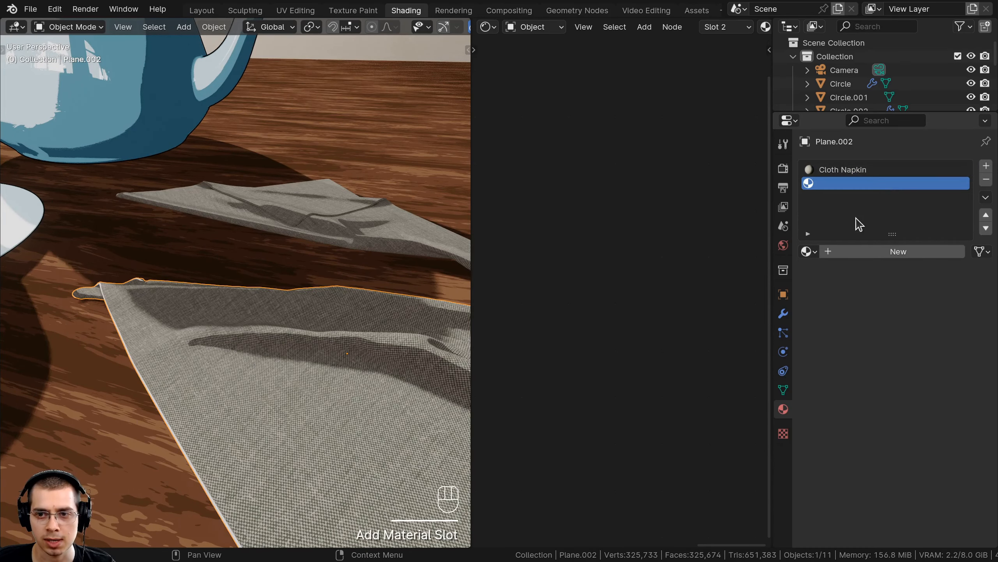
click(808, 251)
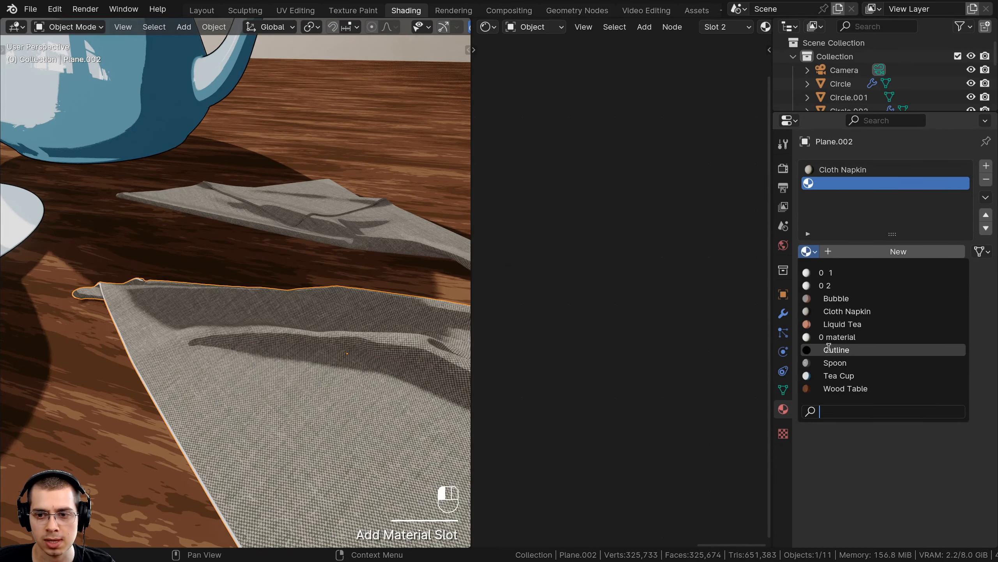
click(829, 349)
Give the cloth napkin nearer the teapot a second material slot holding the Outline material
click(322, 226)
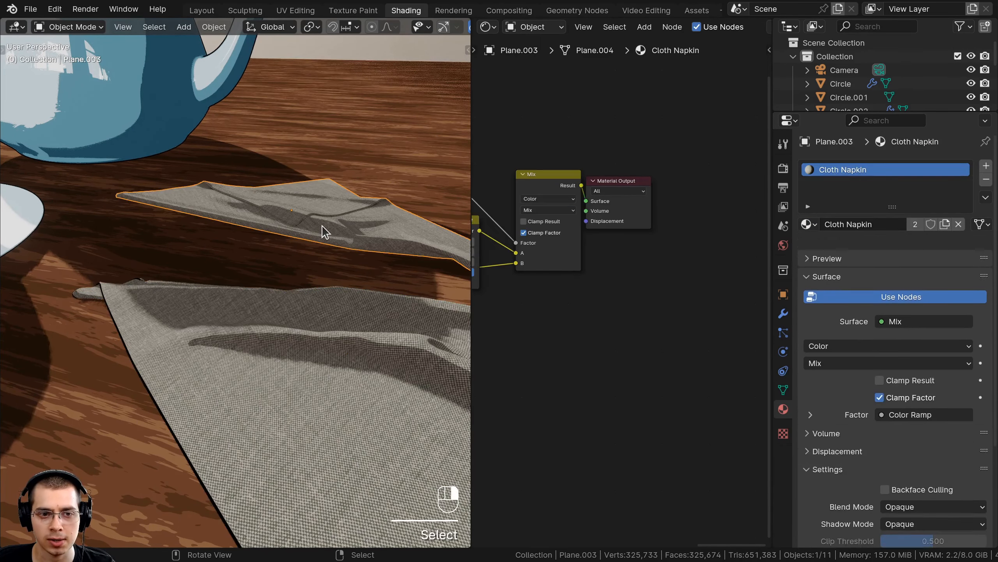
click(986, 167)
click(808, 252)
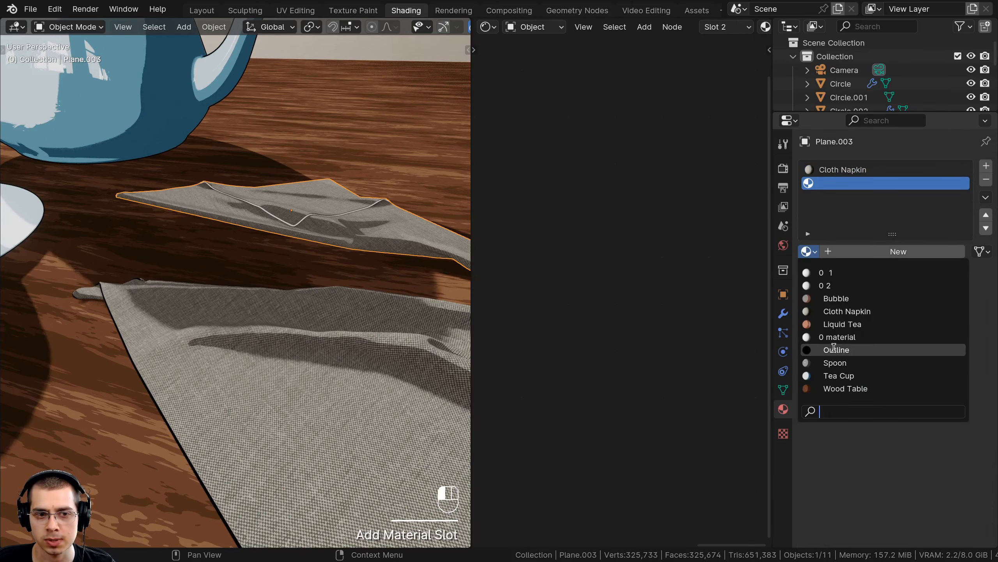
click(834, 348)
Deselect everything and examine the outlines across the tea set, especially around the tea cup and its handle
scroll(314, 290, down, 6)
key(a)
middle_drag(314, 290, 259, 276)
scroll(289, 254, up, 4)
scroll(228, 244, down, 4)
scroll(299, 301, up, 3)
scroll(299, 302, up, 4)
middle_drag(183, 260, 178, 258)
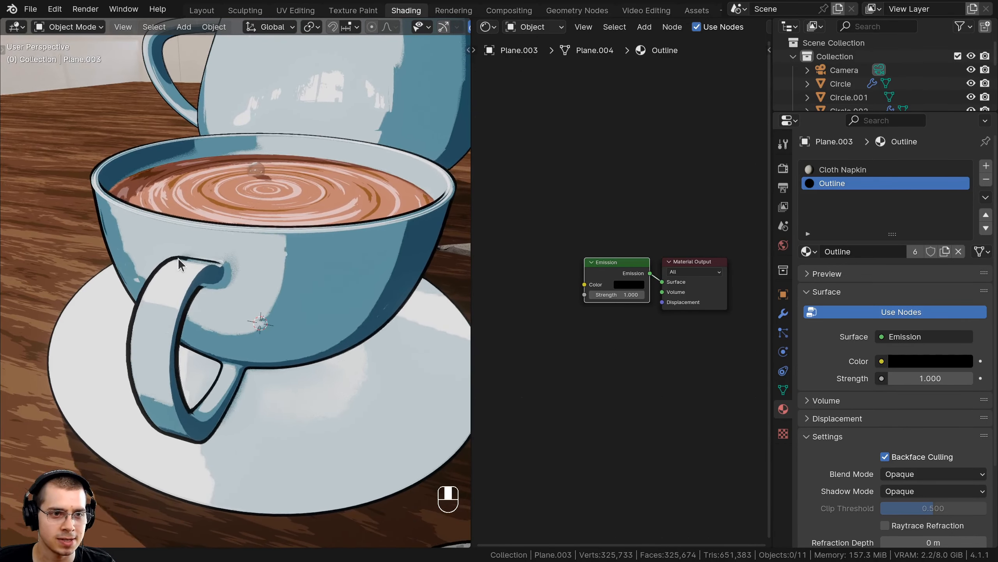
Set the Solidify thickness of the tea cup to 0.01 m
click(177, 260)
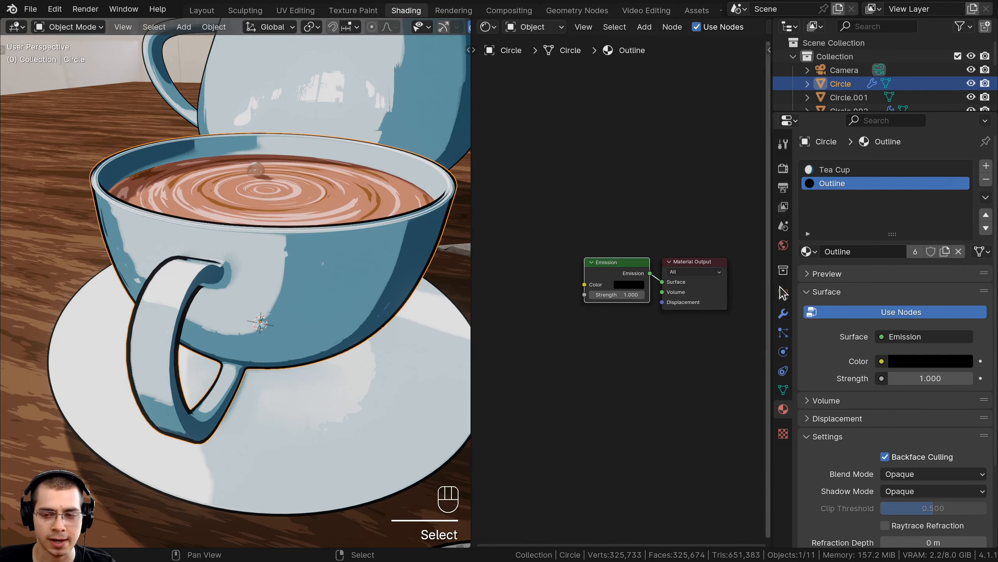
click(783, 313)
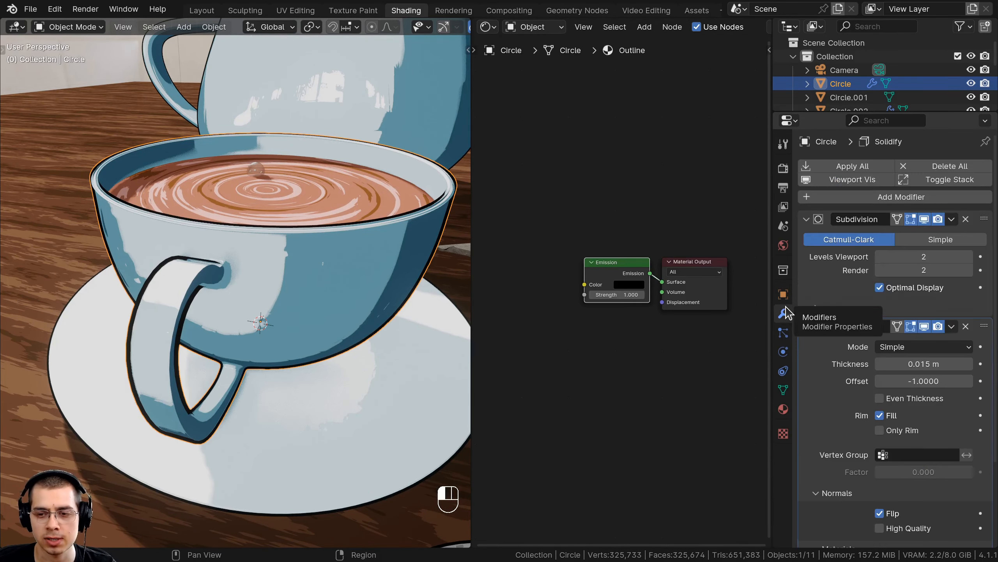
mouse_move(246, 334)
middle_down()
mouse_move(234, 320)
mouse_move(238, 333)
middle_up()
double_click(943, 360)
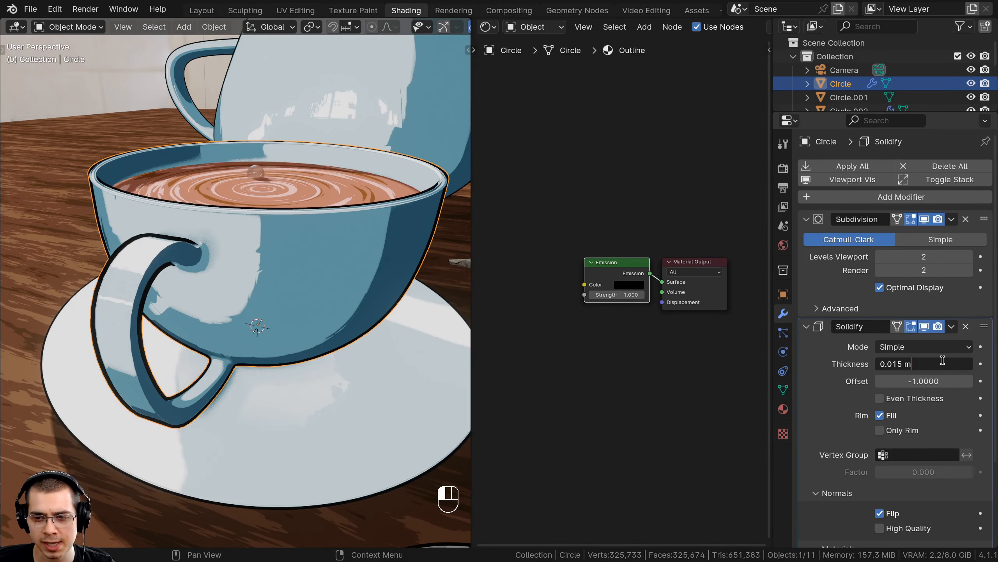
key(BackSpace)
key(Return)
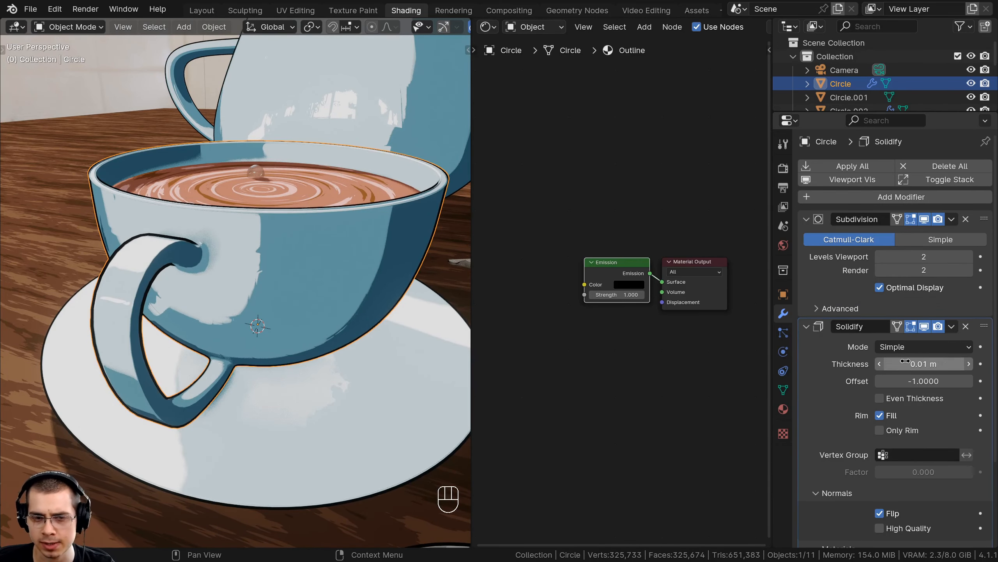
Examine the outlines up close around the tea cup, its handle, the saucer and the spoon
drag(936, 359, 904, 359)
key(Escape)
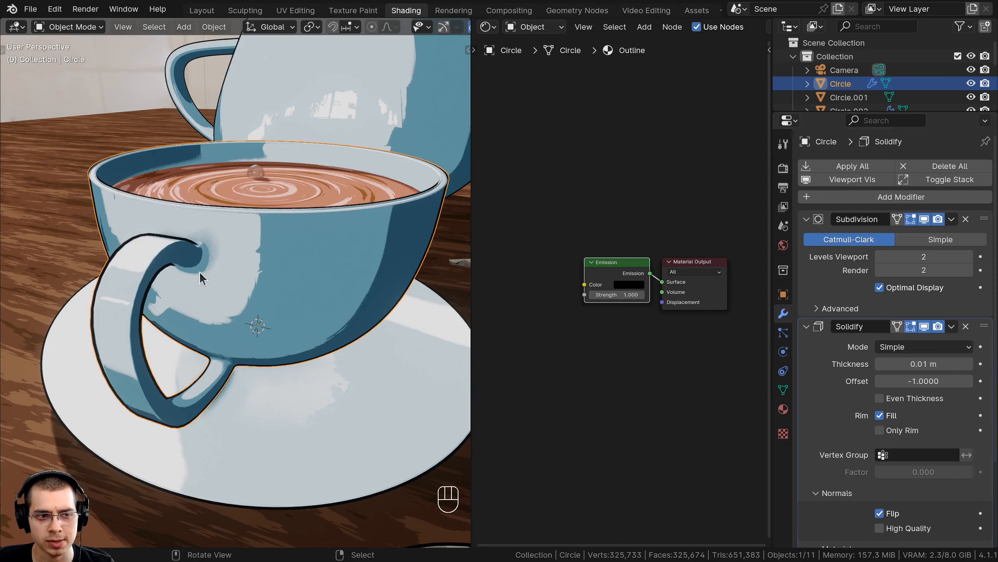
shift+click(238, 341)
scroll(367, 308, up, 5)
key(a)
key(a)
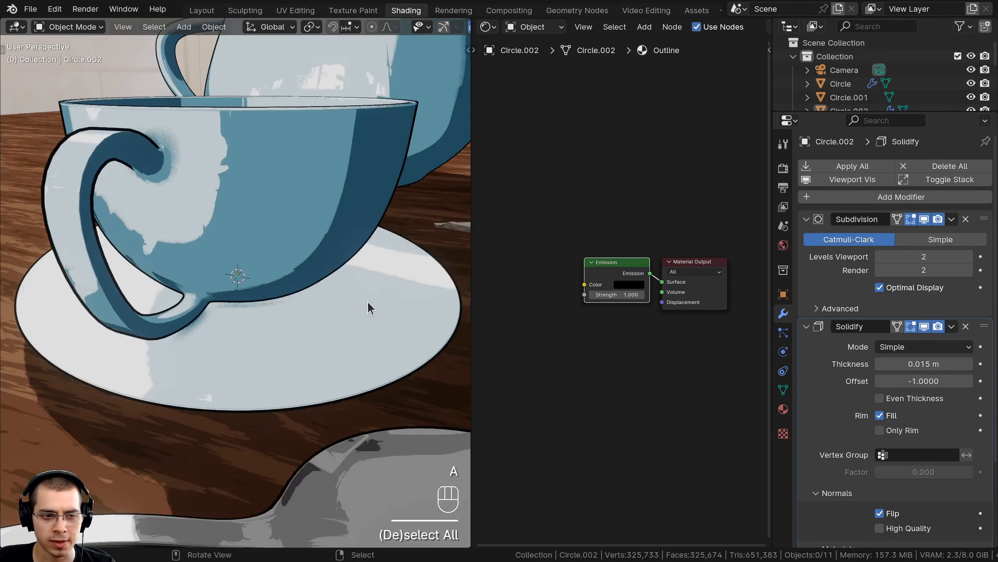
scroll(340, 301, down, 2)
scroll(336, 293, down, 3)
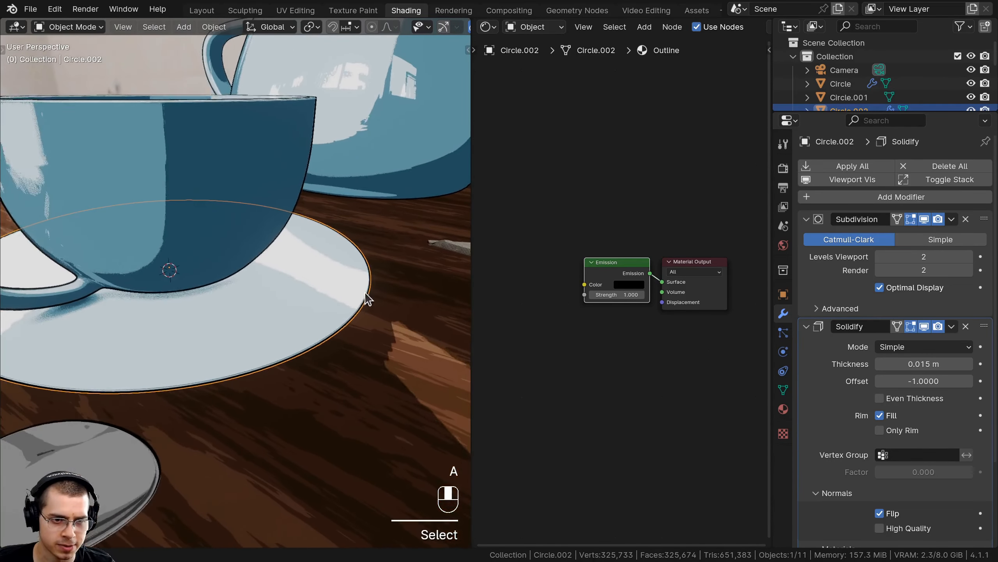
middle_drag(354, 296, 278, 355)
click(278, 355)
scroll(332, 301, up, 2)
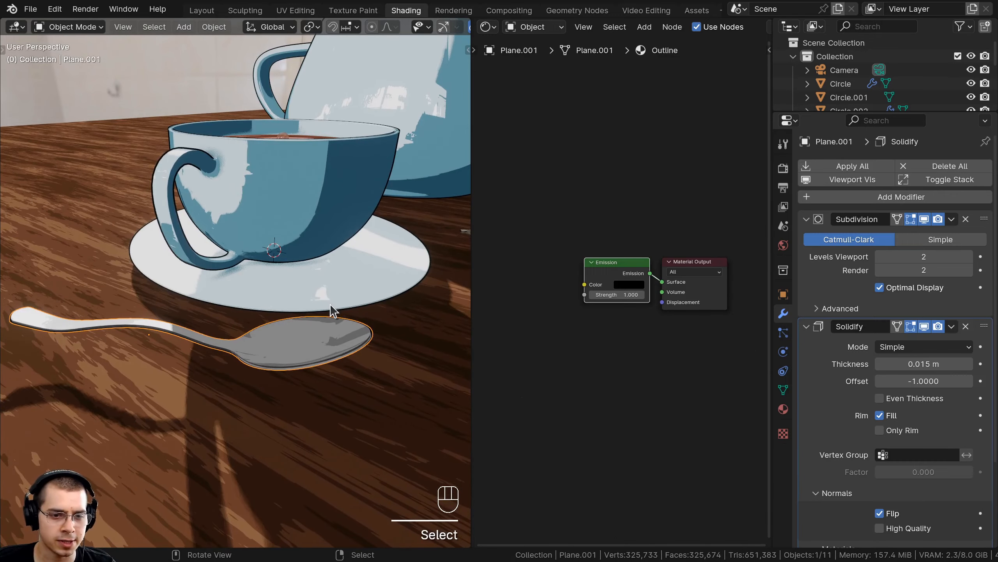
key(KP_Decimal)
key(a)
shift+middle_drag(379, 286, 173, 346)
middle_drag(301, 378, 267, 350)
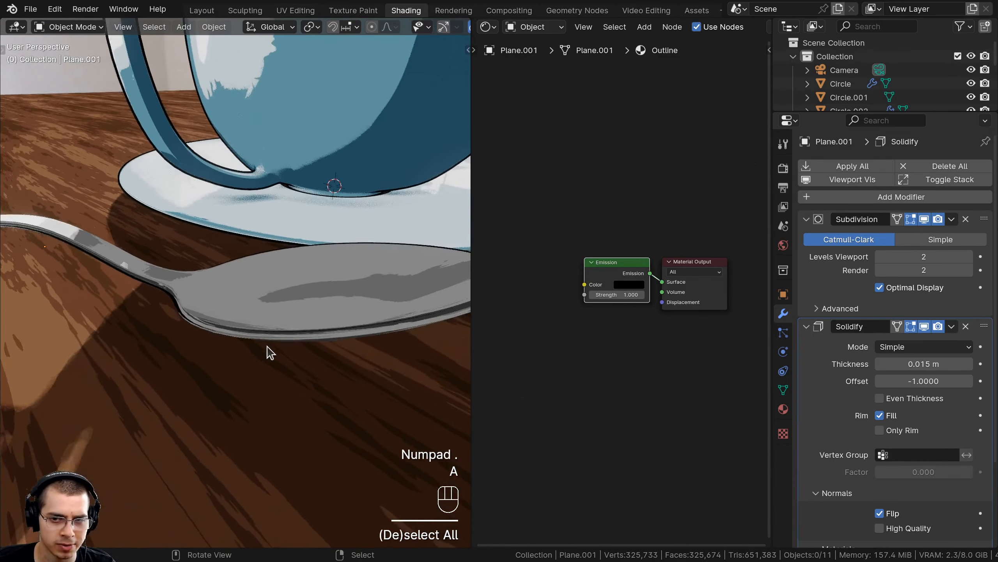
scroll(813, 384, down, 3)
Set the Solidify thickness of the spoon to -0.008 m and deselect it
click(314, 271)
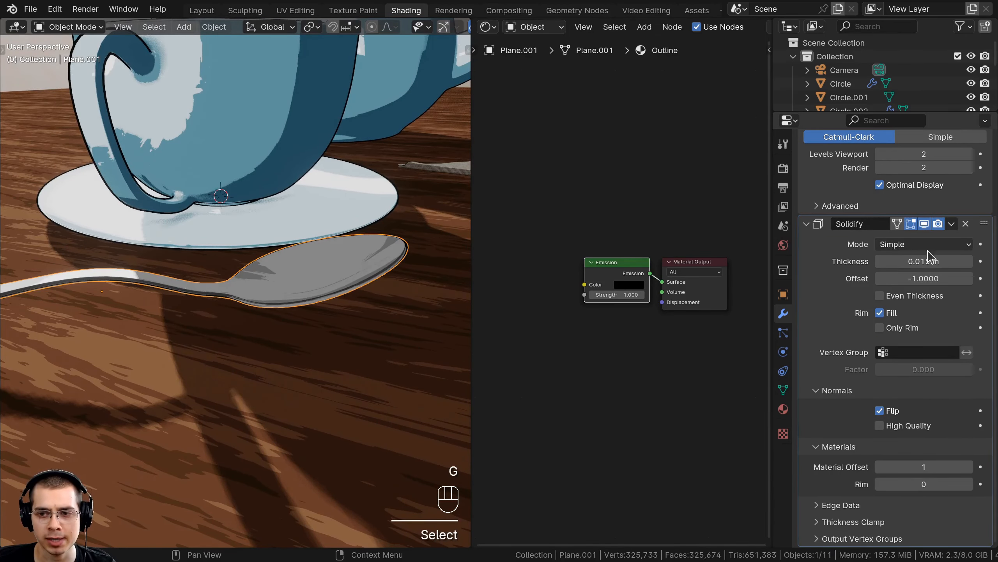
mouse_move(925, 262)
mouse_down()
mouse_move(863, 261)
mouse_move(920, 265)
mouse_up()
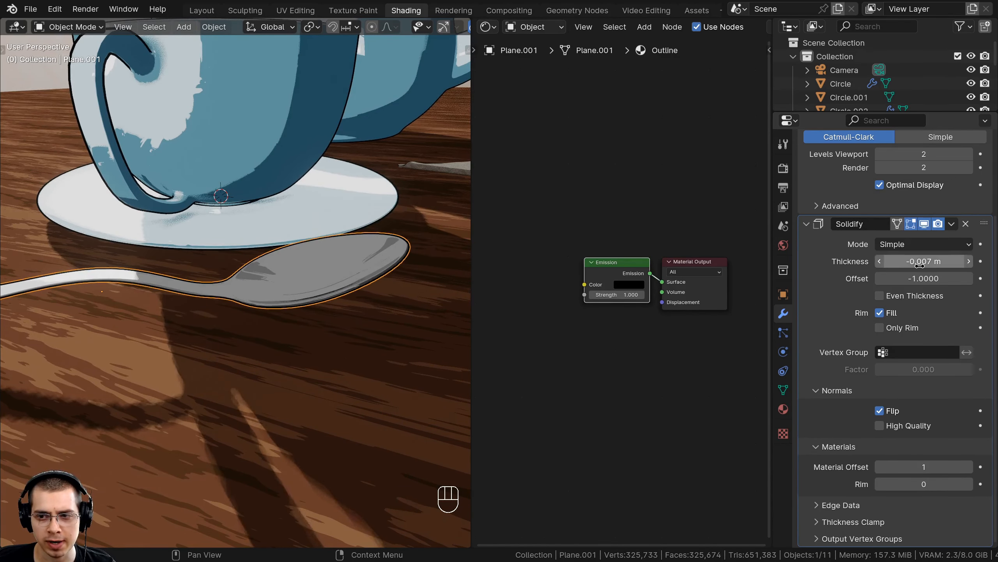
click(944, 261)
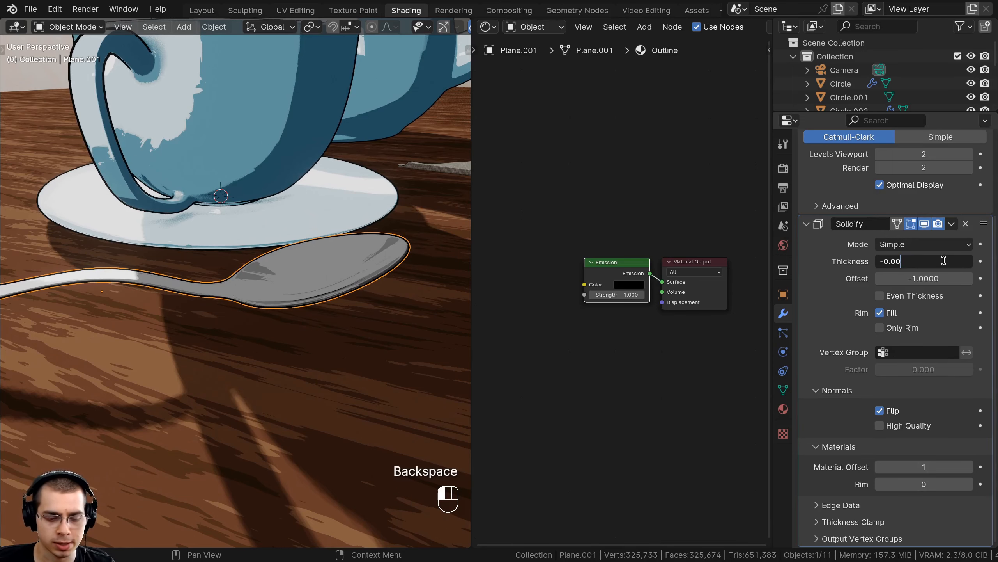
text(8)
key(Return)
key(a)
scroll(219, 297, down, 5)
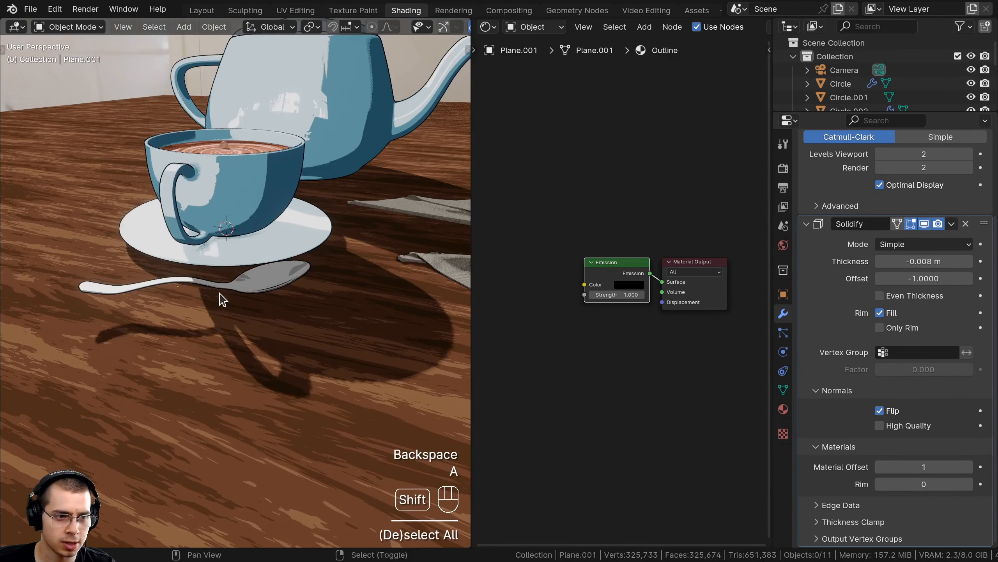
Set the Solidify thickness of the front cloth napkin to -0.01 m
shift+middle_drag(219, 296, 136, 319)
scroll(275, 293, up, 3)
click(281, 289)
key(a)
click(374, 313)
scroll(213, 305, up, 4)
middle_drag(214, 306, 319, 328)
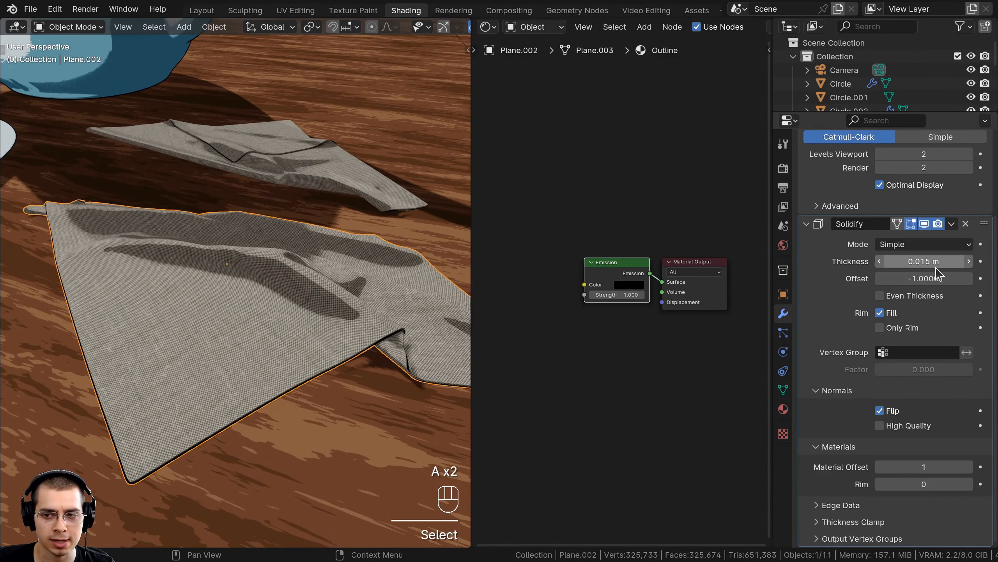
scroll(936, 267, up, 5)
scroll(376, 256, up, 4)
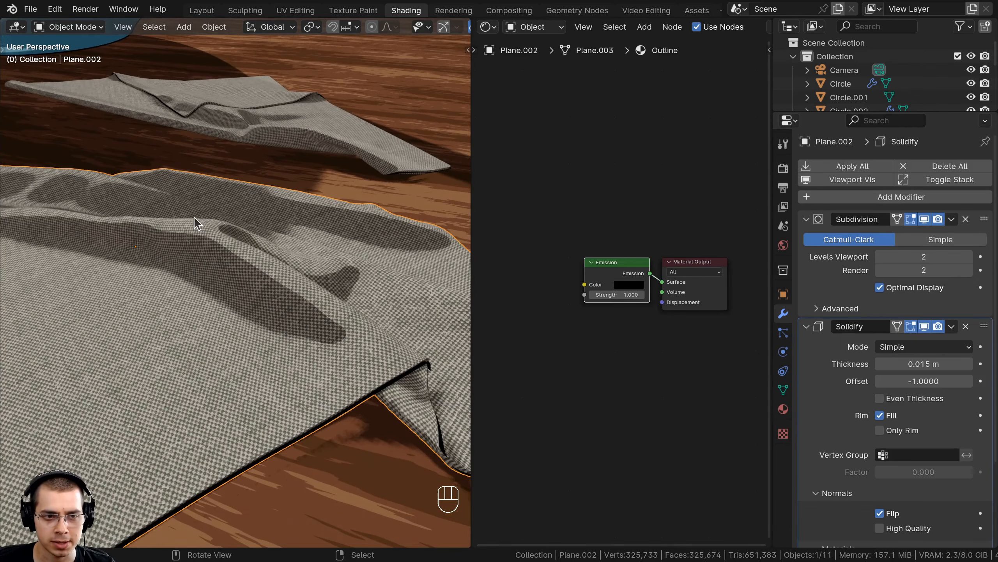
middle_drag(316, 272, 345, 292)
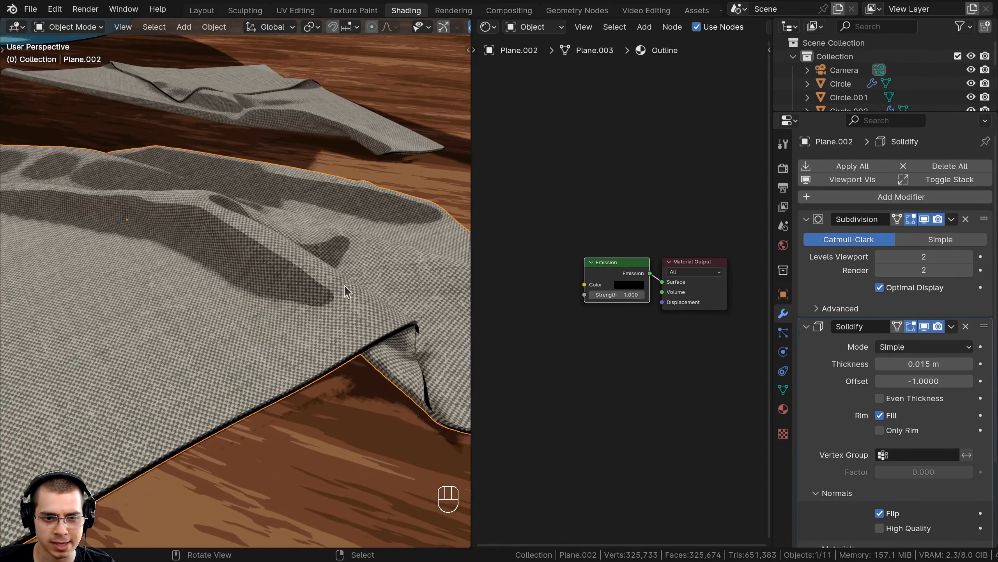
shift+middle_drag(399, 338, 364, 325)
shift+drag(940, 365, 864, 365)
scroll(289, 256, down, 4)
middle_drag(288, 257, 356, 275)
click(934, 365)
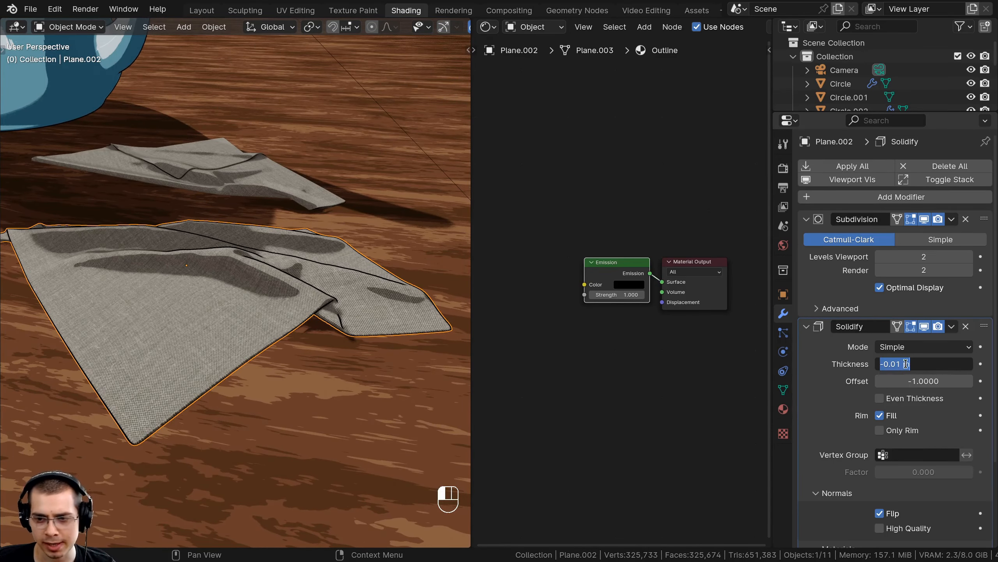
click(201, 254)
middle_drag(201, 254, 321, 284)
key(g)
right_click(274, 238)
Set the Solidify thickness of the cloth napkin nearer the teapot to -0.01 m
scroll(271, 235, up, 3)
shift+middle_drag(236, 232, 194, 285)
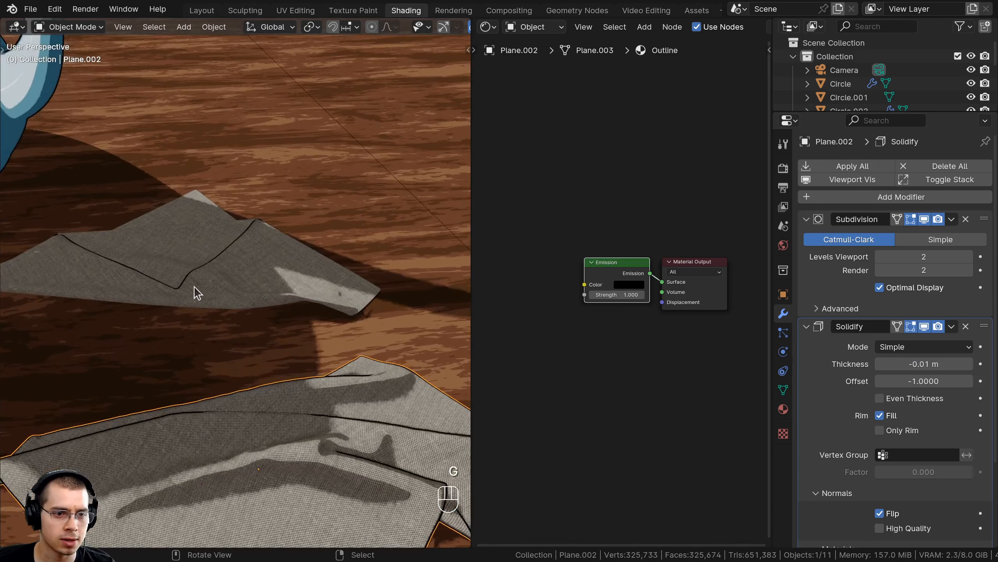
click(179, 247)
shift+drag(924, 364, 881, 364)
key(g)
shift+middle_drag(314, 314, 286, 360)
right_click(369, 240)
Deselect everything and examine the outlines along the folds and edges of both cloth napkins
scroll(291, 314, down, 2)
key(a)
middle_drag(275, 307, 173, 378)
shift+middle_drag(181, 338, 183, 298)
scroll(236, 236, up, 4)
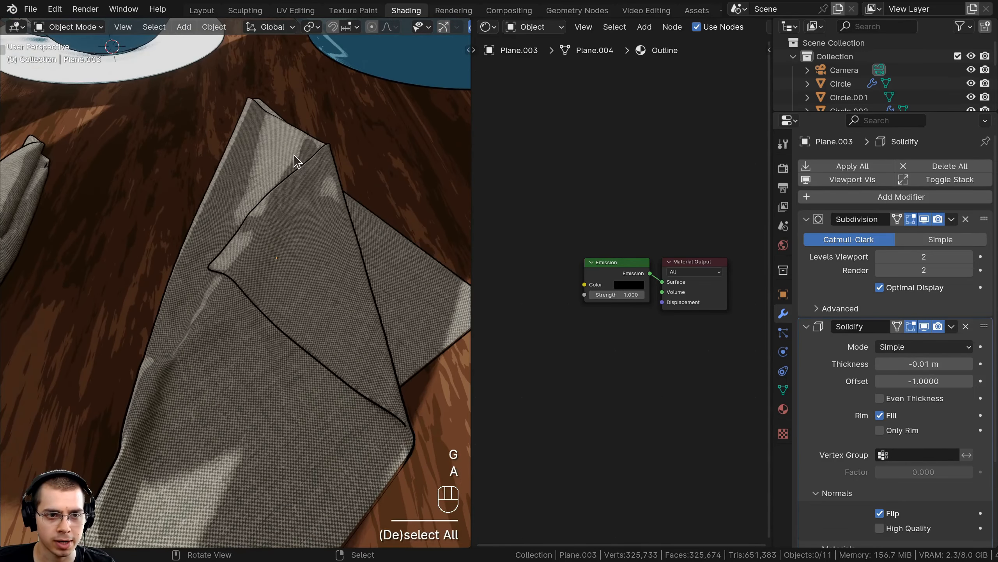
scroll(267, 370, down, 4)
middle_drag(252, 397, 146, 255)
scroll(146, 255, down, 2)
middle_drag(226, 284, 257, 286)
scroll(246, 288, up, 4)
scroll(226, 286, up, 5)
Inspect the transparent bubble on the tea surface and try moving it off the tea
click(199, 269)
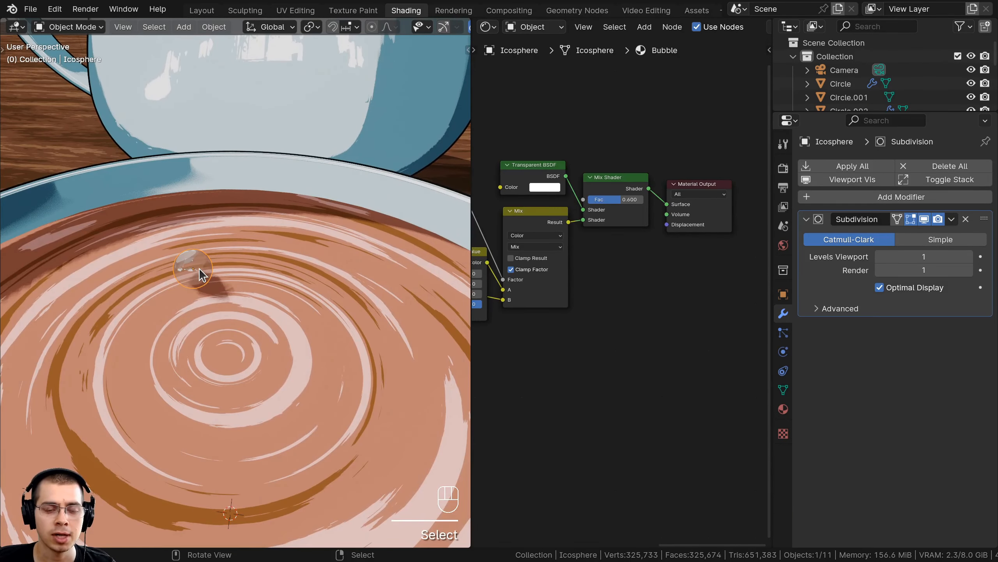
key(KP_Decimal)
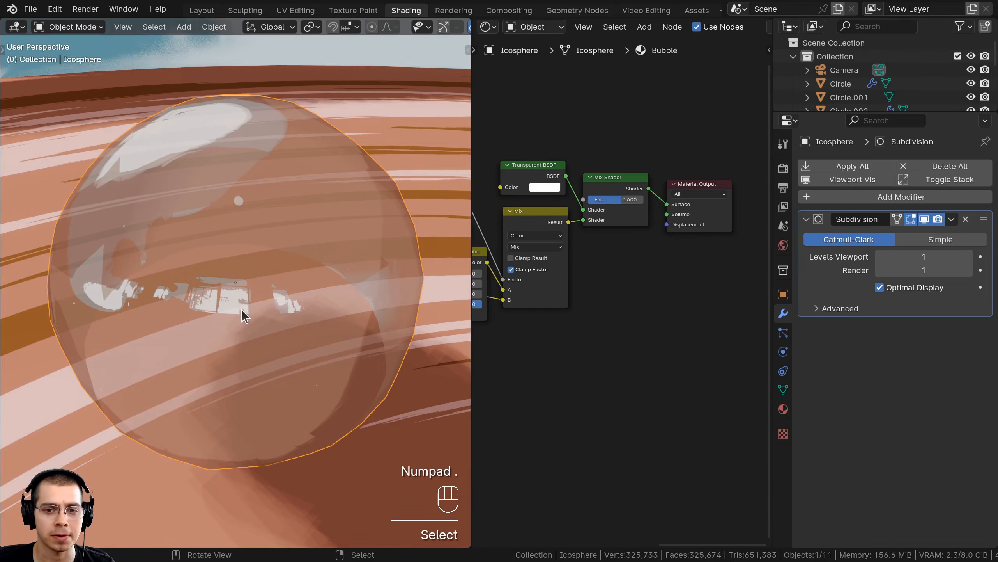
scroll(252, 291, down, 6)
key(g)
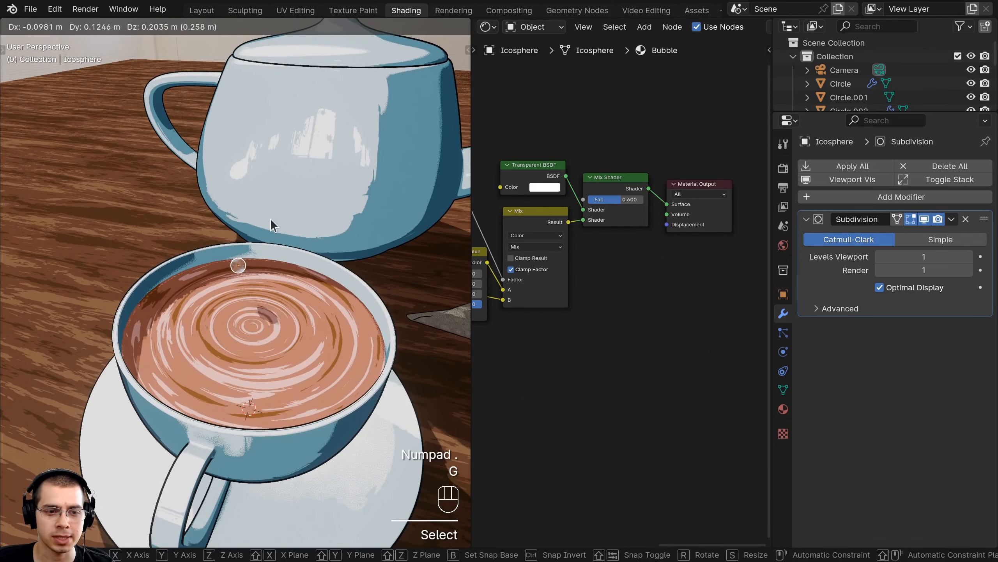
click(277, 249)
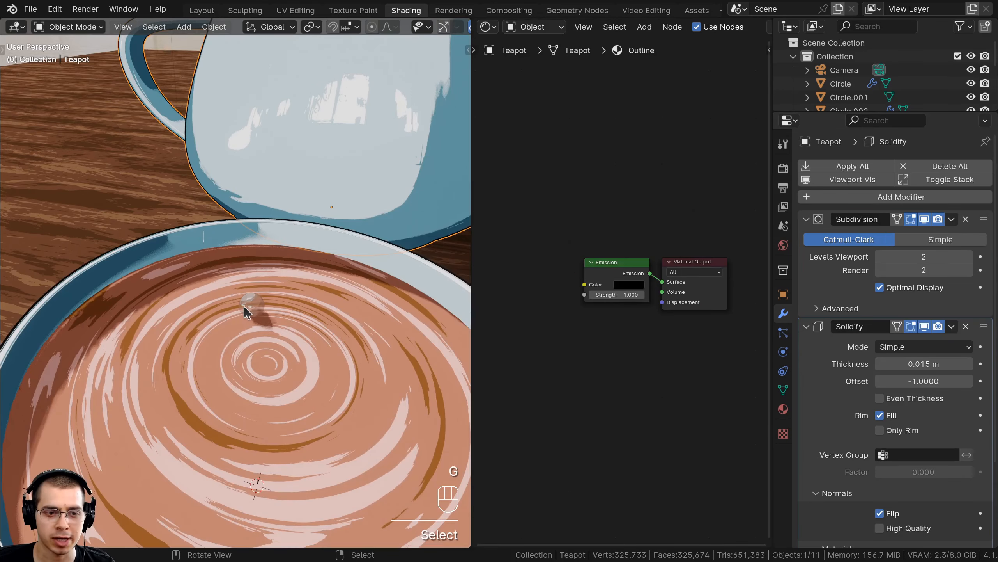
Copy the teapot's modifiers to the bubble on the tea surface
click(248, 302)
scroll(248, 280, down, 3)
middle_drag(248, 280, 213, 276)
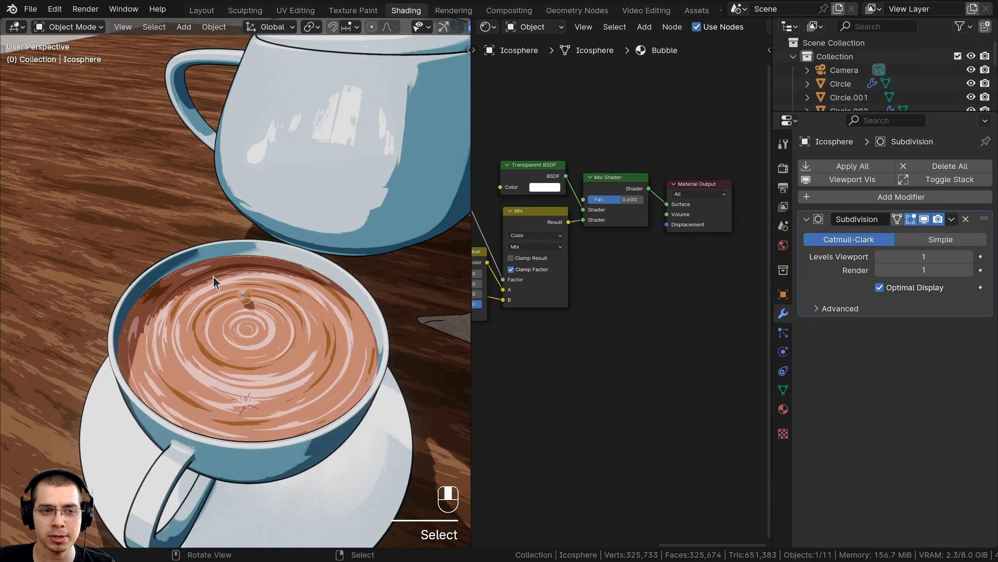
middle_drag(248, 228, 295, 120)
click(311, 104)
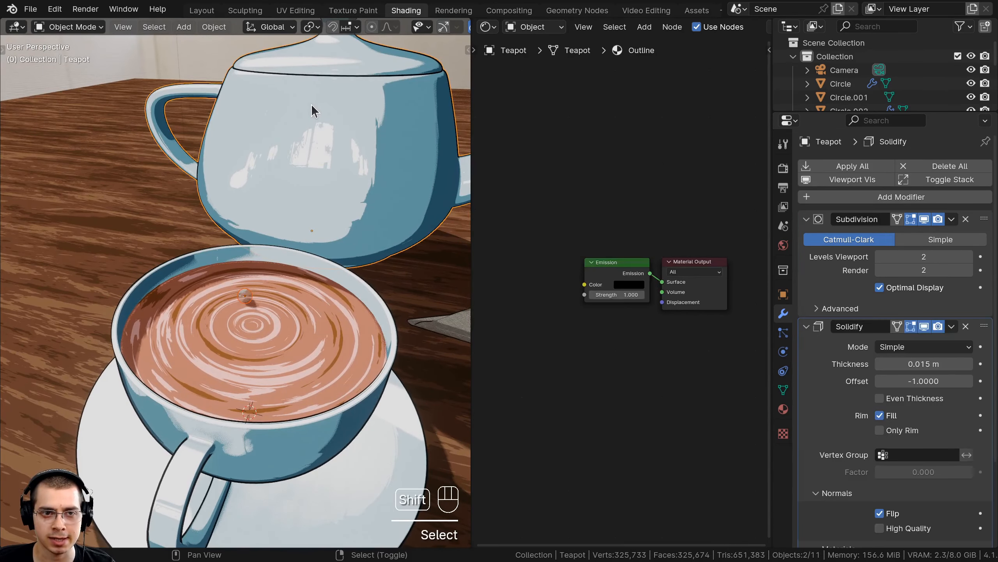
middle_drag(311, 104, 248, 170)
key(ctrl+l)
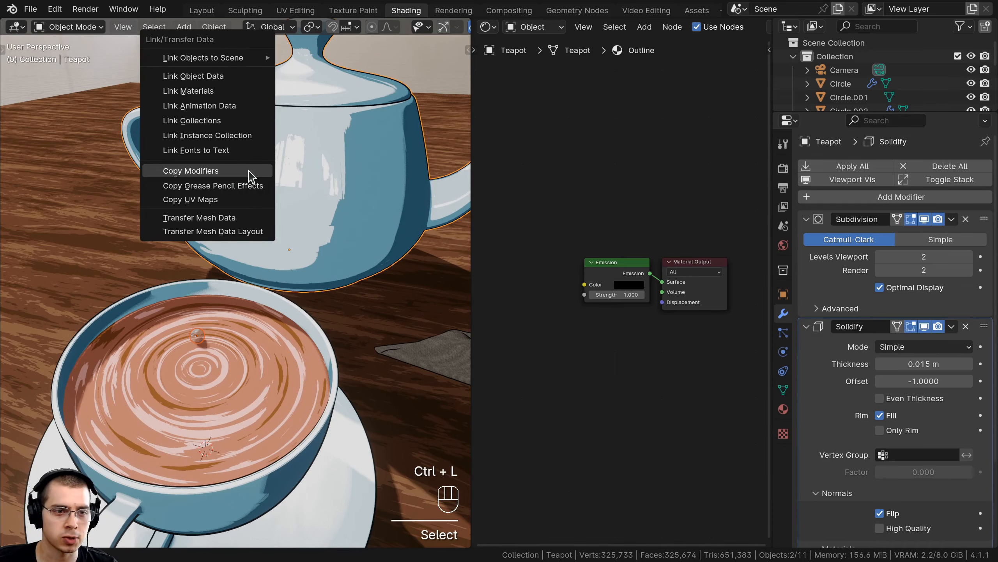
click(198, 172)
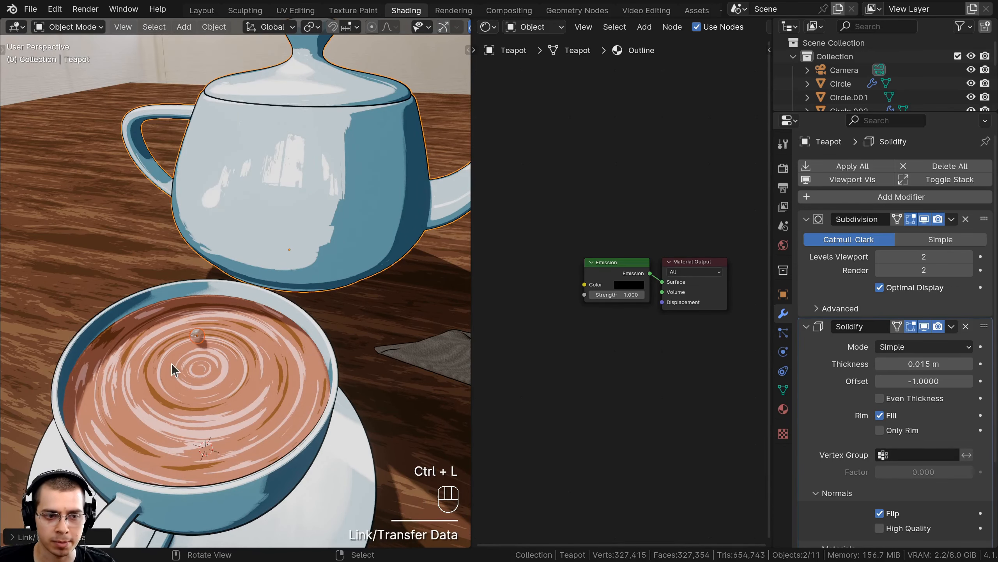
Set the bubble's Subdivision levels to 1 for both viewport and render
scroll(172, 364, up, 6)
key(a)
shift+click(249, 292)
scroll(250, 295, up, 3)
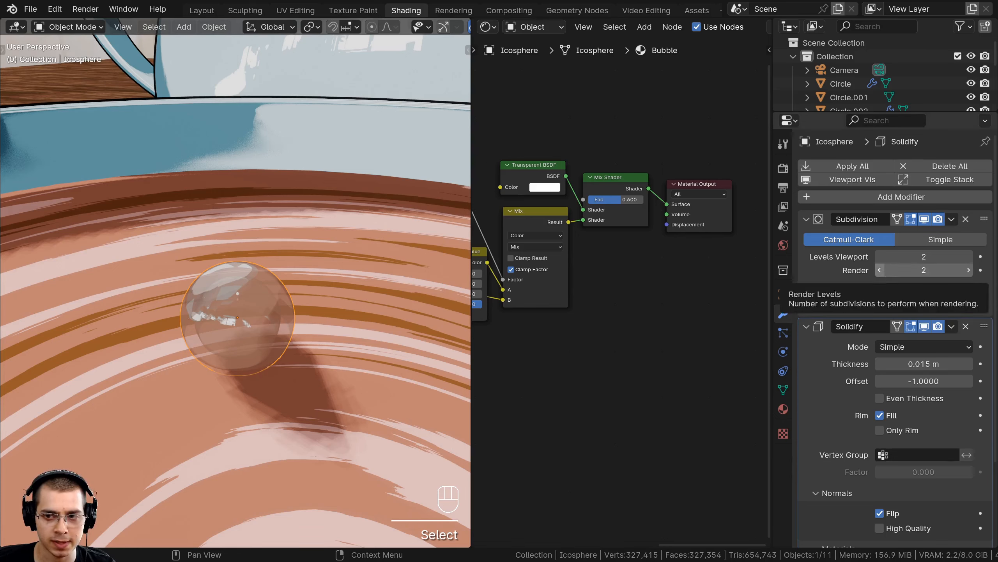
click(880, 270)
click(880, 258)
Set the Solidify thickness of the bubble to -0.007 m
middle_drag(343, 286, 379, 267)
scroll(317, 472, up, 1)
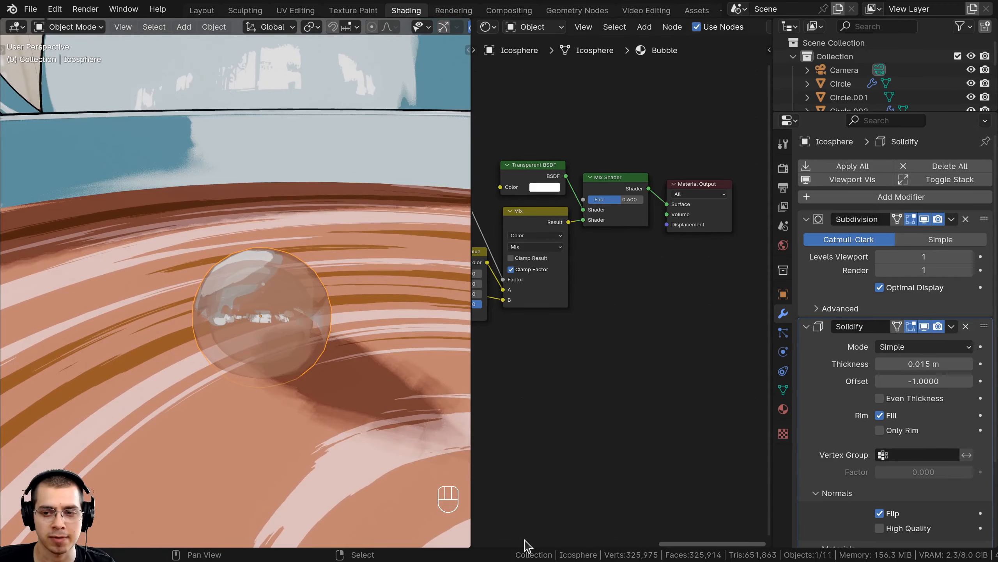
drag(900, 363, 870, 364)
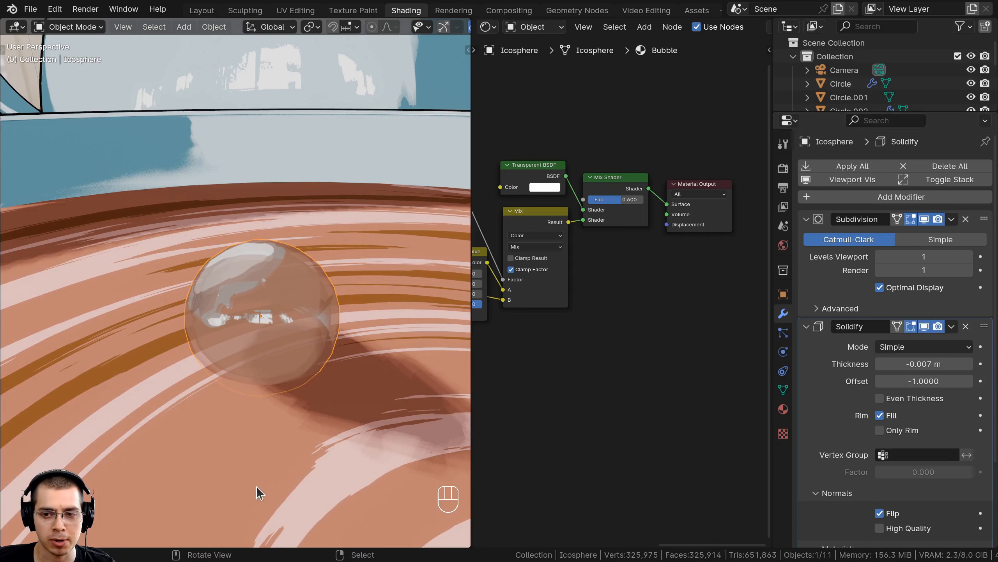
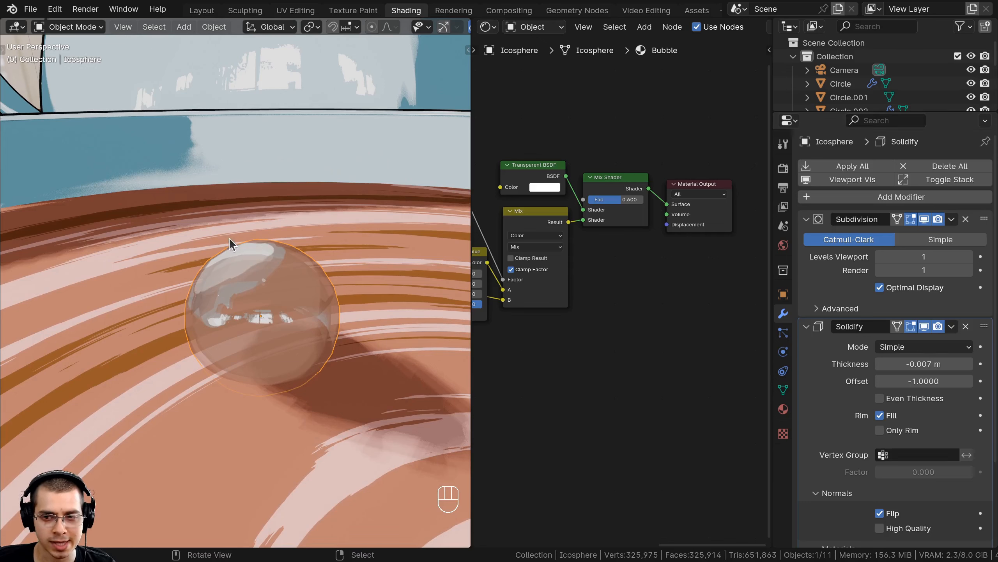
Add a second material slot to the bubble and assign the Outline material to it
click(783, 410)
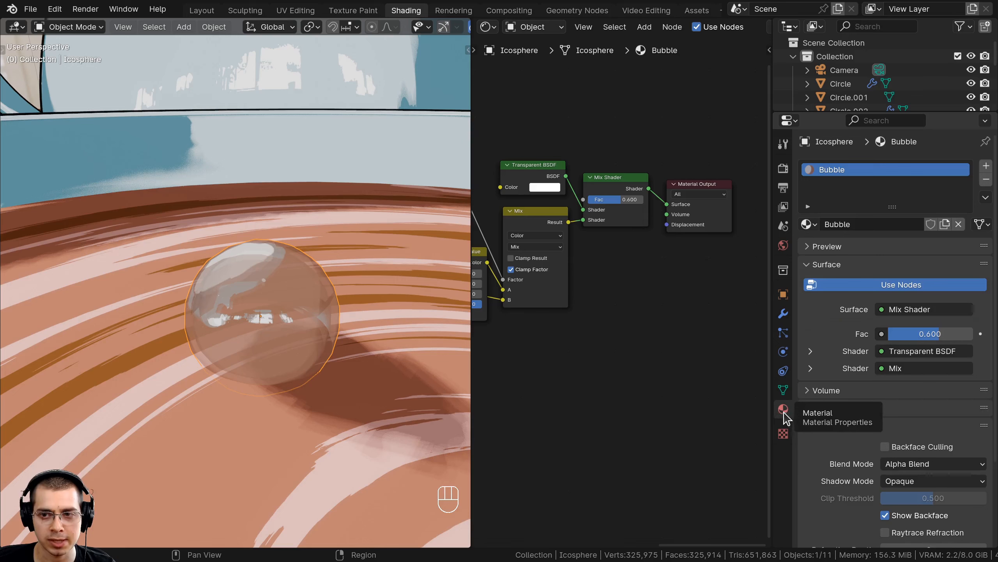
click(987, 166)
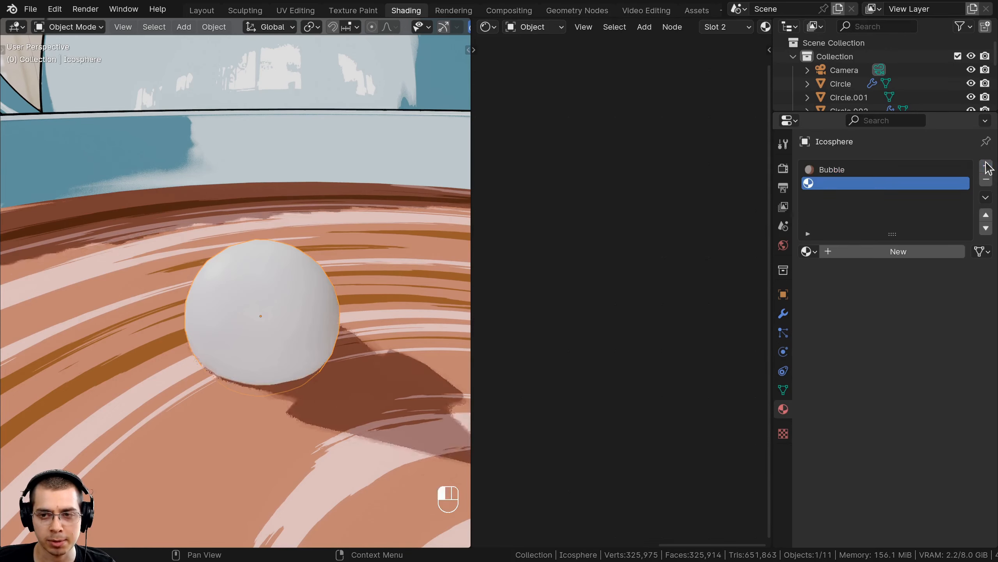
click(813, 248)
click(836, 349)
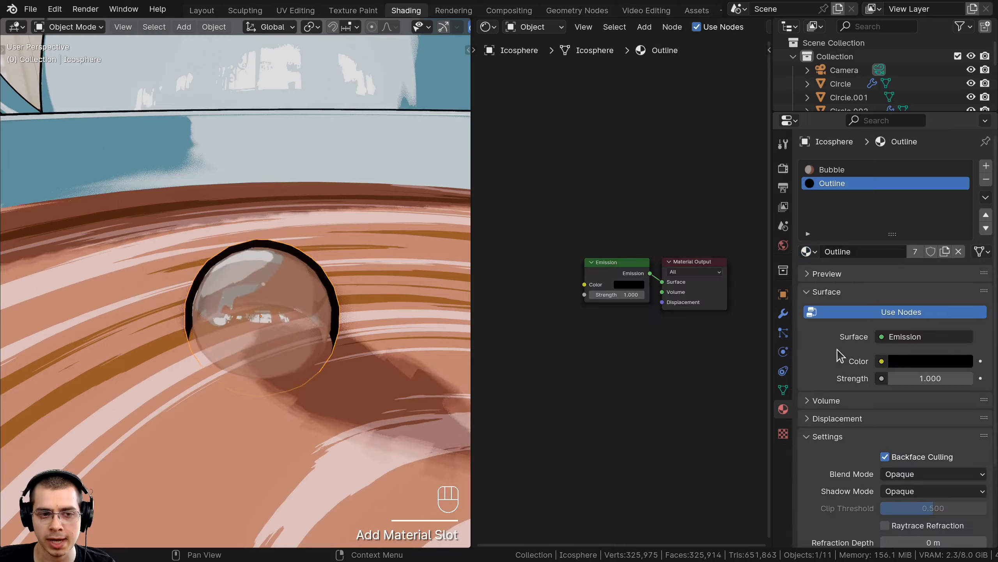
scroll(300, 317, down, 10)
scroll(299, 317, up, 12)
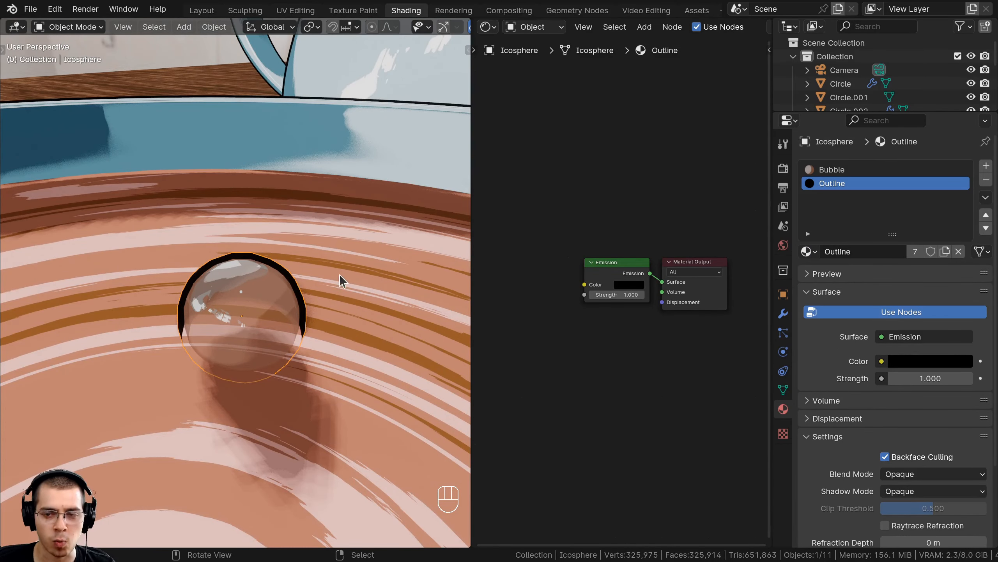
Duplicate the bubble's Outline material into an independent copy and rename it White Outline
click(946, 251)
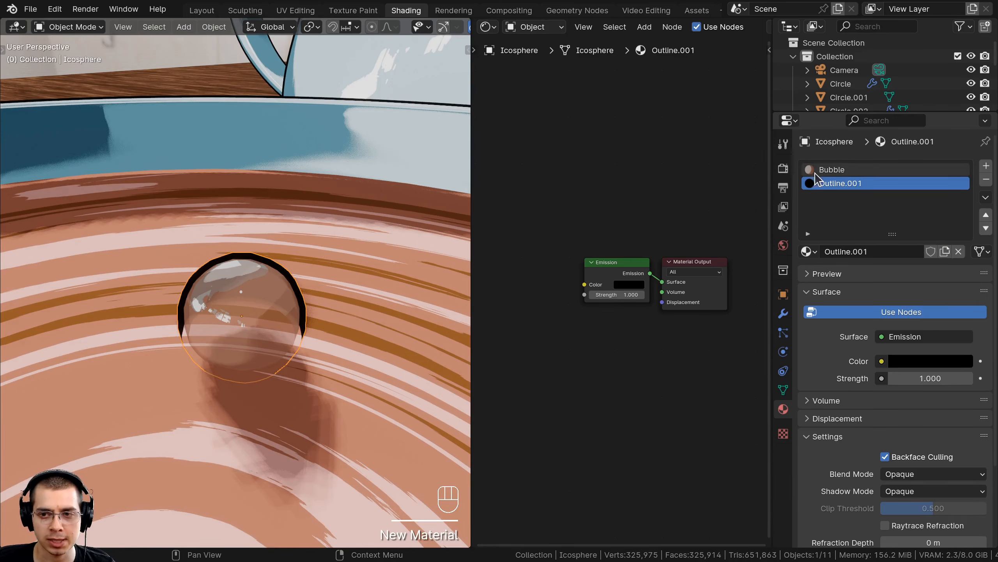
double_click(860, 251)
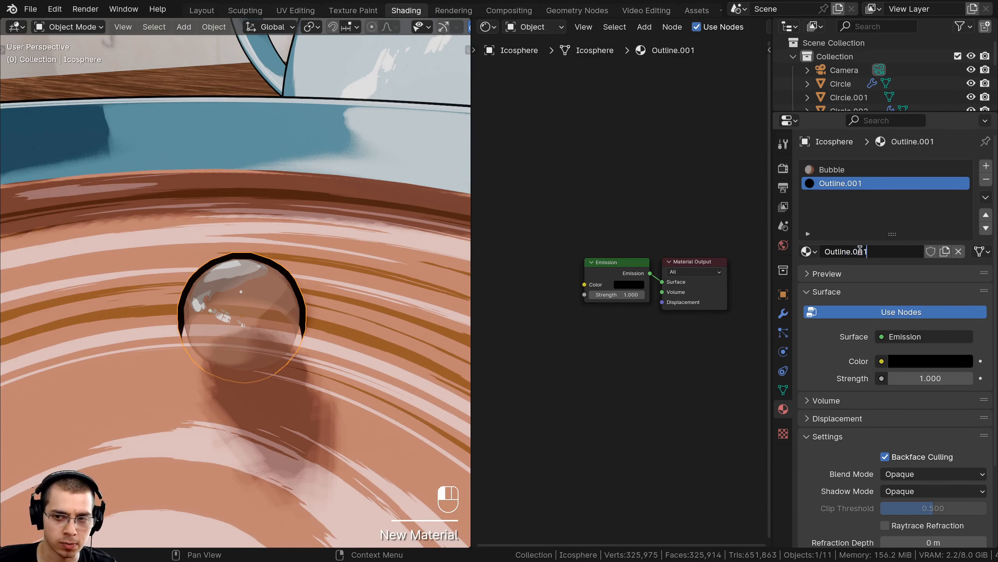
key(Left)
key(Left)
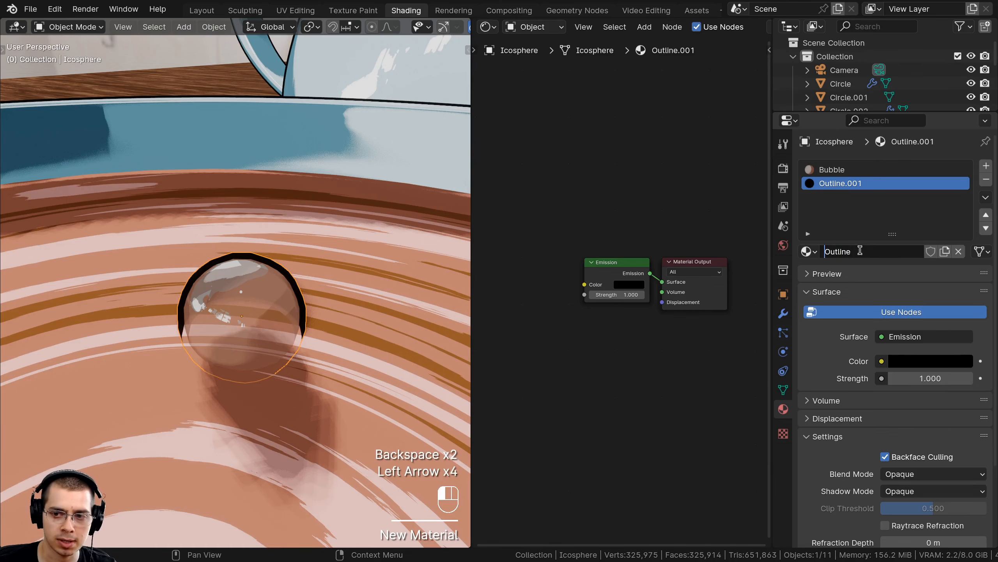
key(shift)
key(Return)
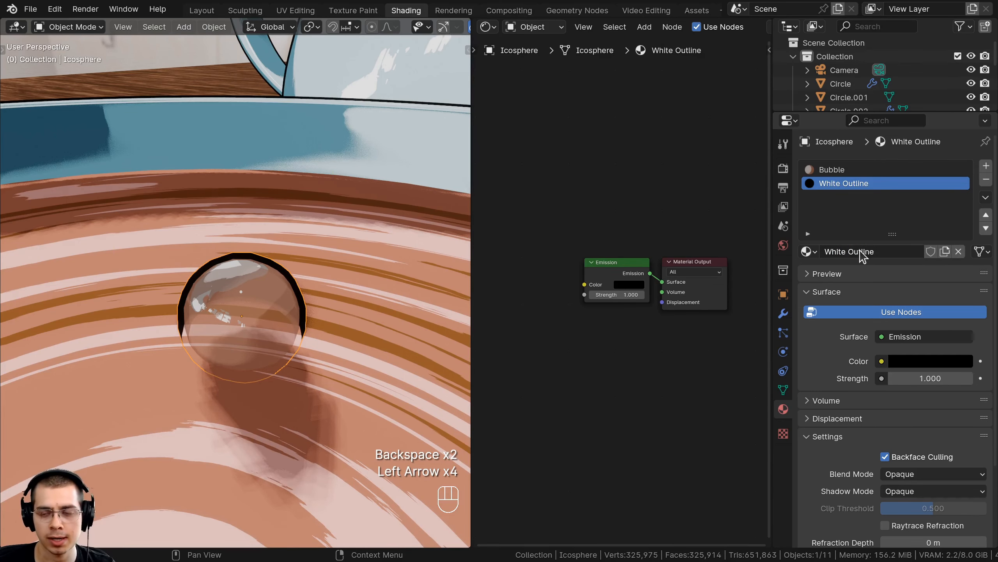
Change the emission color of the bubble's White Outline material to pure white
middle_drag(205, 299, 403, 312)
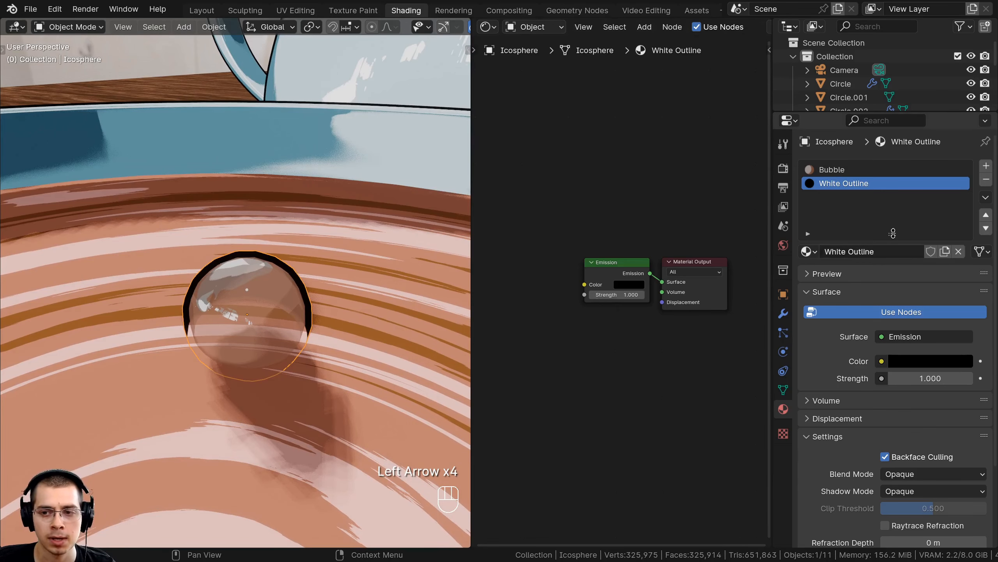
click(932, 368)
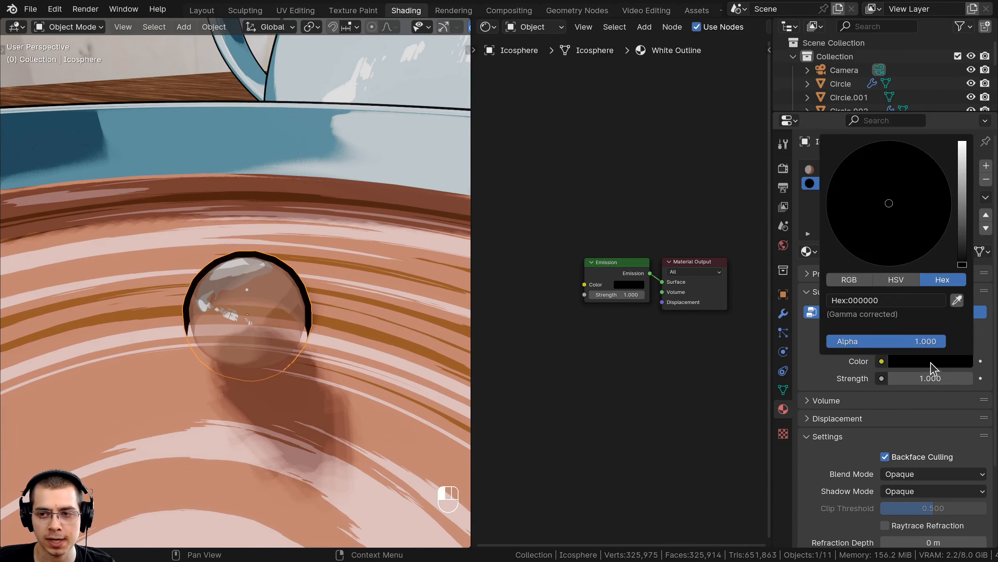
drag(961, 229, 961, 139)
scroll(222, 366, down, 8)
key(a)
middle_drag(222, 365, 243, 309)
scroll(243, 310, up, 1)
key(a)
scroll(261, 303, up, 2)
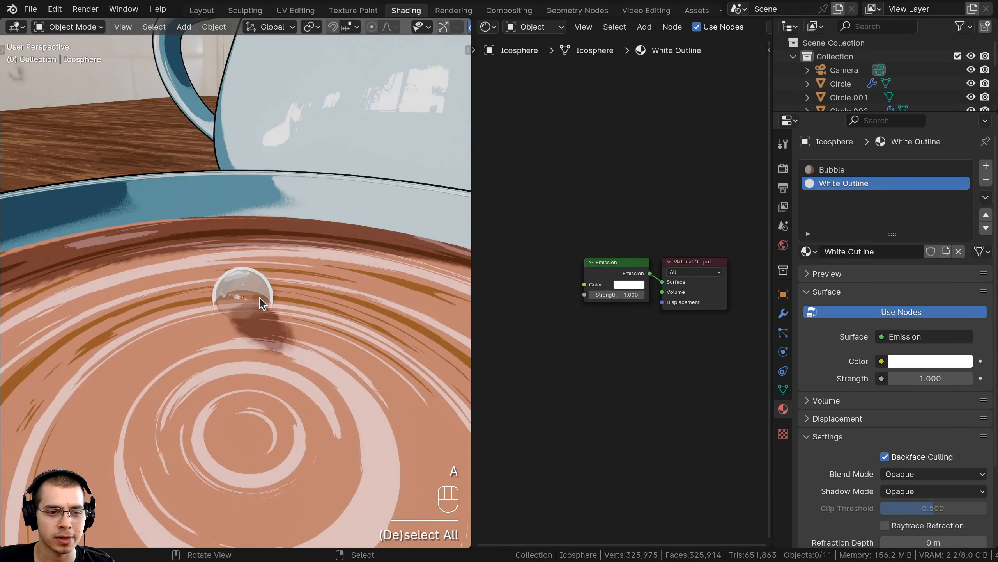
Set the Solidify thickness of the bubble to -0.01 m
click(238, 316)
click(784, 315)
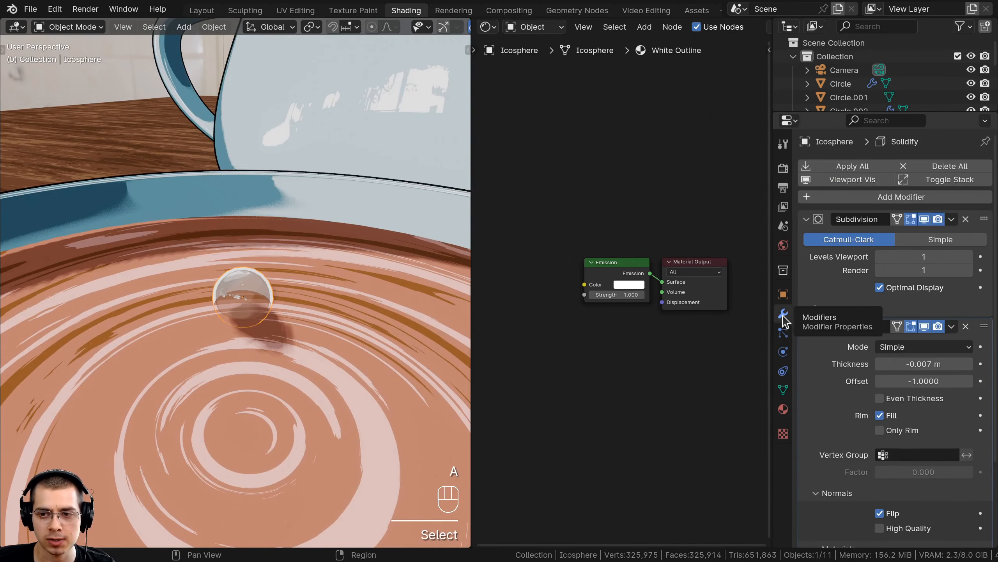
mouse_move(916, 365)
shift+mouse_down()
mouse_move(943, 365)
mouse_move(913, 364)
shift+mouse_up()
key(a)
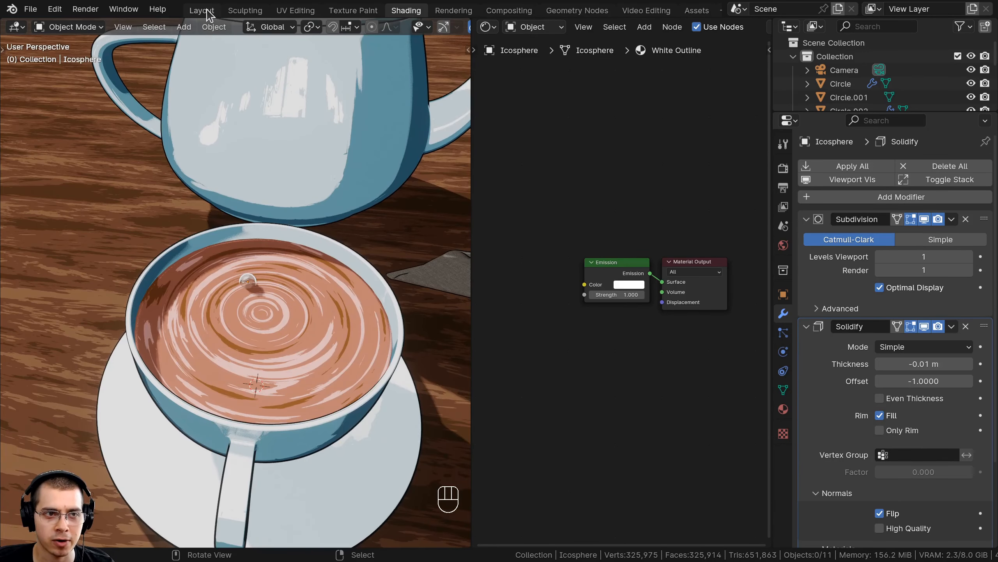
Switch to the Layout workspace and display its viewport in Rendered shading
click(201, 10)
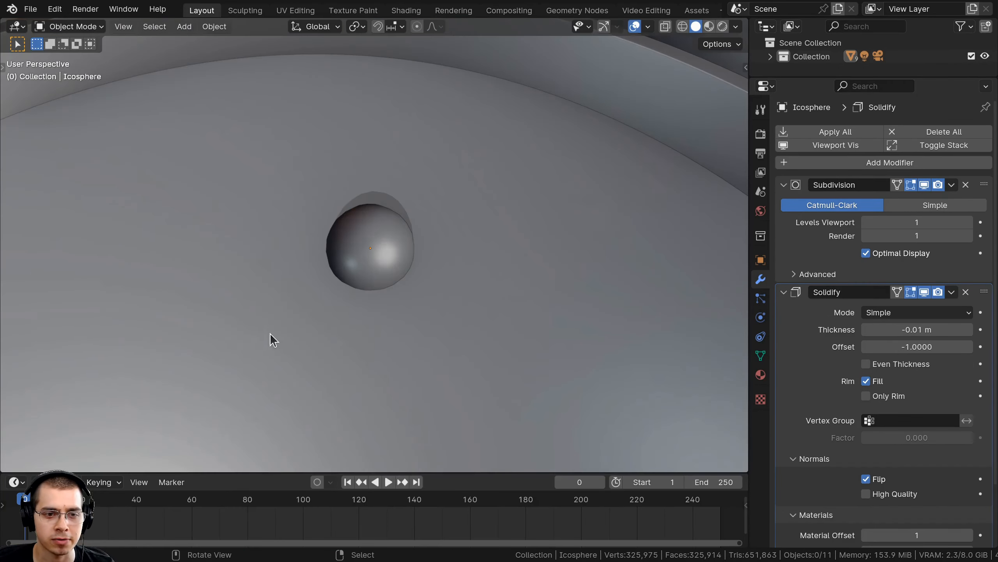
key(z)
click(433, 128)
middle_drag(435, 228, 409, 245)
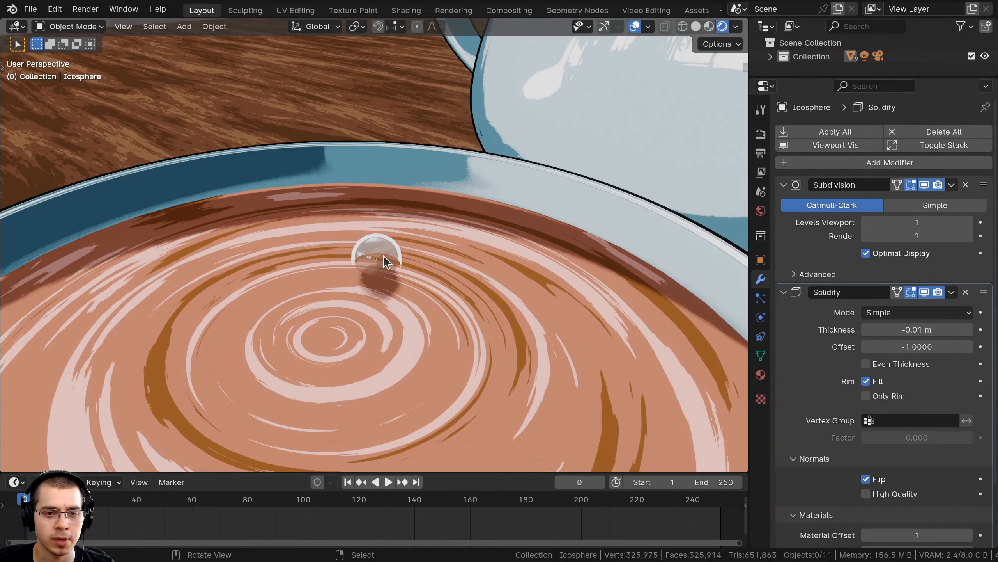
Move the bubble out of the cup to an empty spot over the table beside it
key(g)
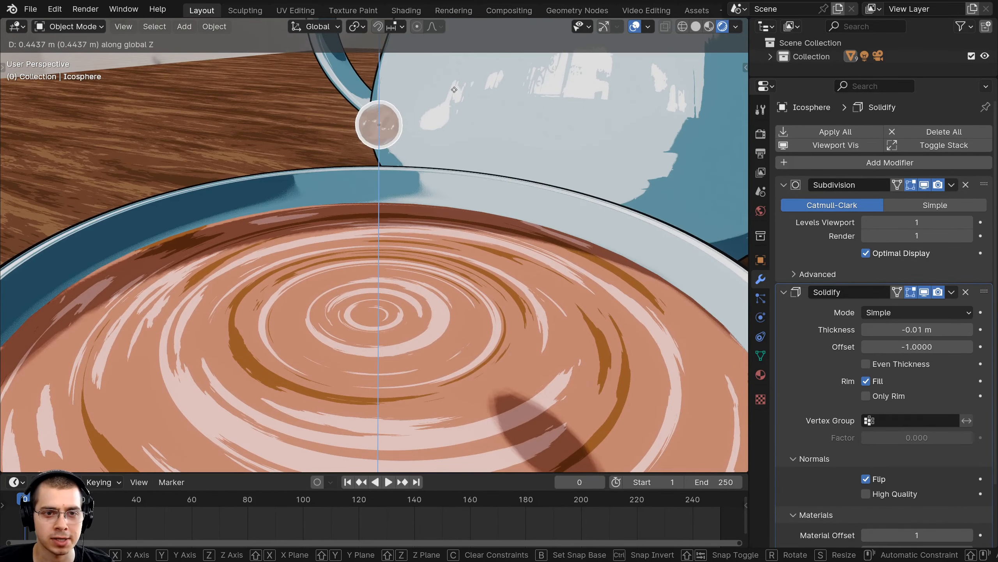
key(Escape)
middle_drag(438, 236, 336, 174)
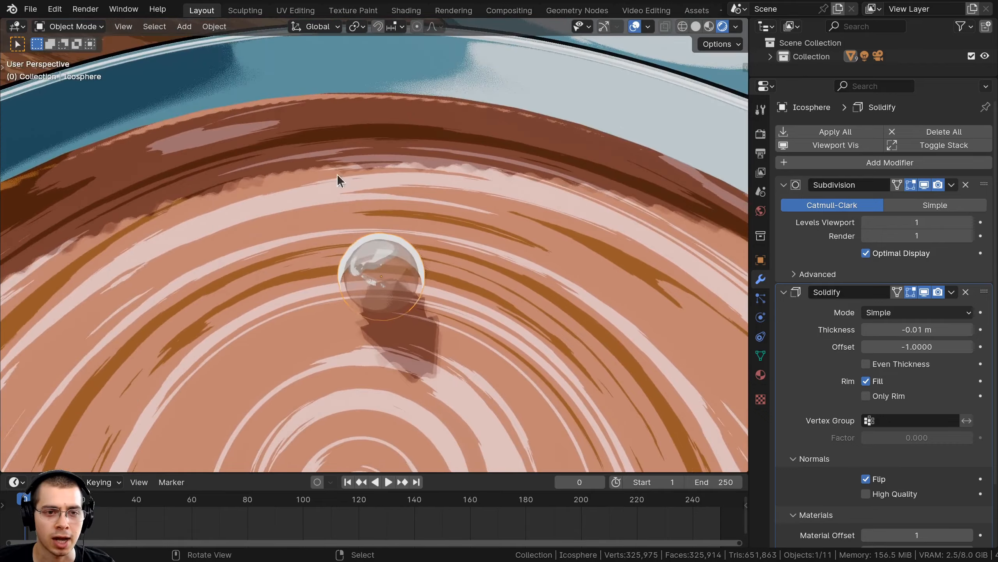
scroll(338, 215, down, 8)
middle_drag(337, 215, 429, 184)
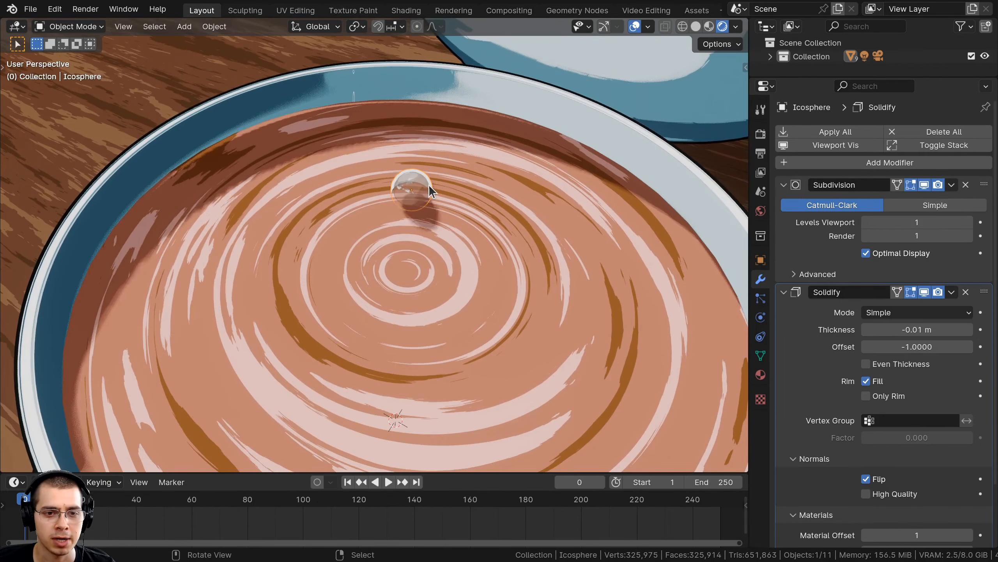
key(g)
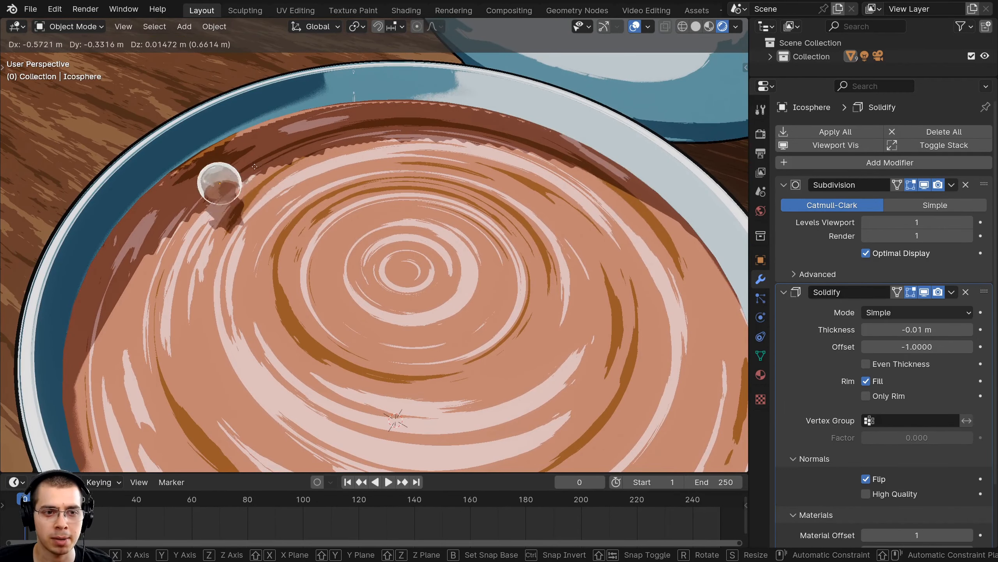
click(441, 154)
scroll(396, 218, down, 5)
middle_drag(397, 218, 449, 196)
key(g)
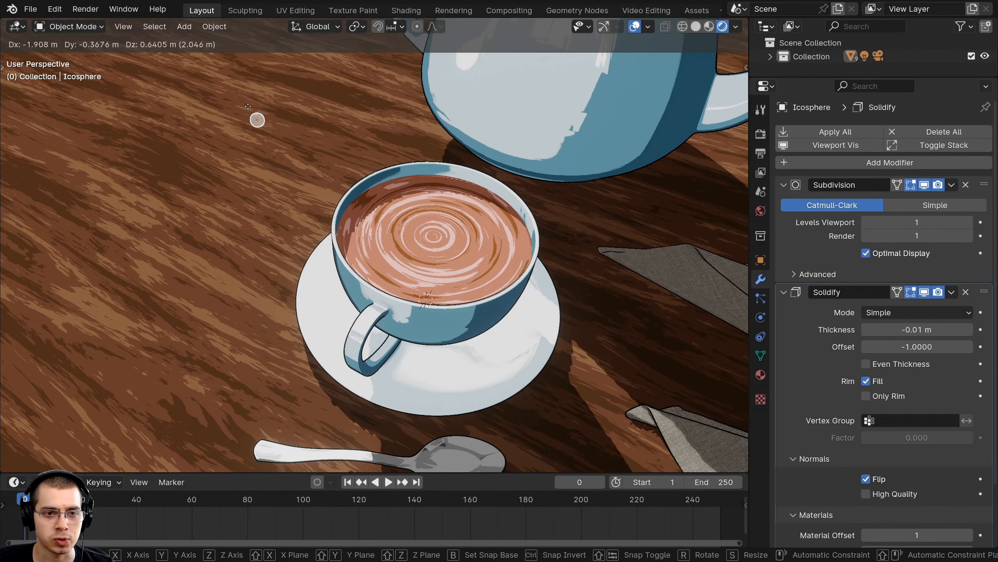
click(205, 130)
middle_drag(250, 134, 245, 178)
scroll(245, 179, up, 3)
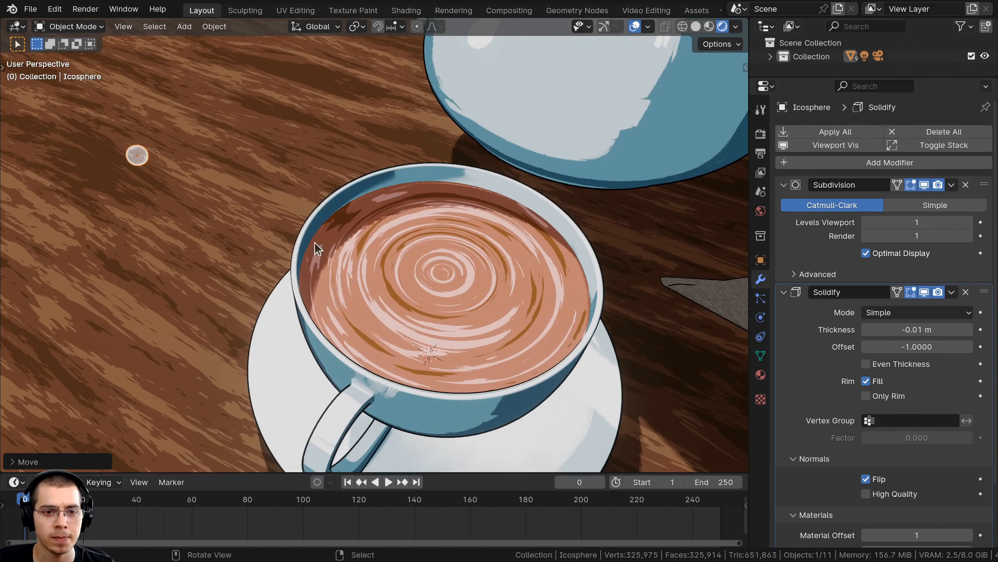
Select the swirled liquid surface inside the cup, leaving its position as it is
click(433, 251)
key(g)
right_click(471, 286)
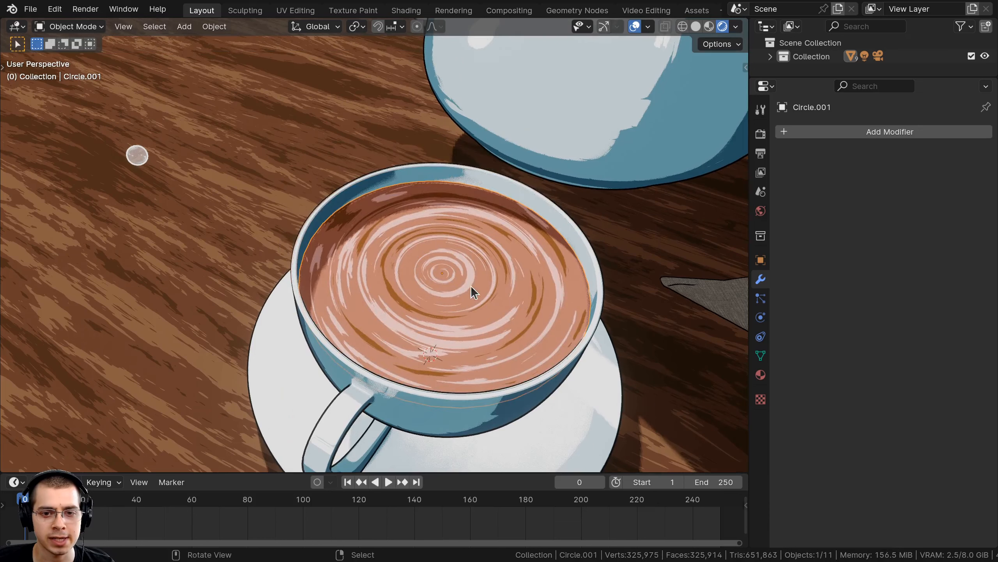
middle_drag(471, 286, 385, 91)
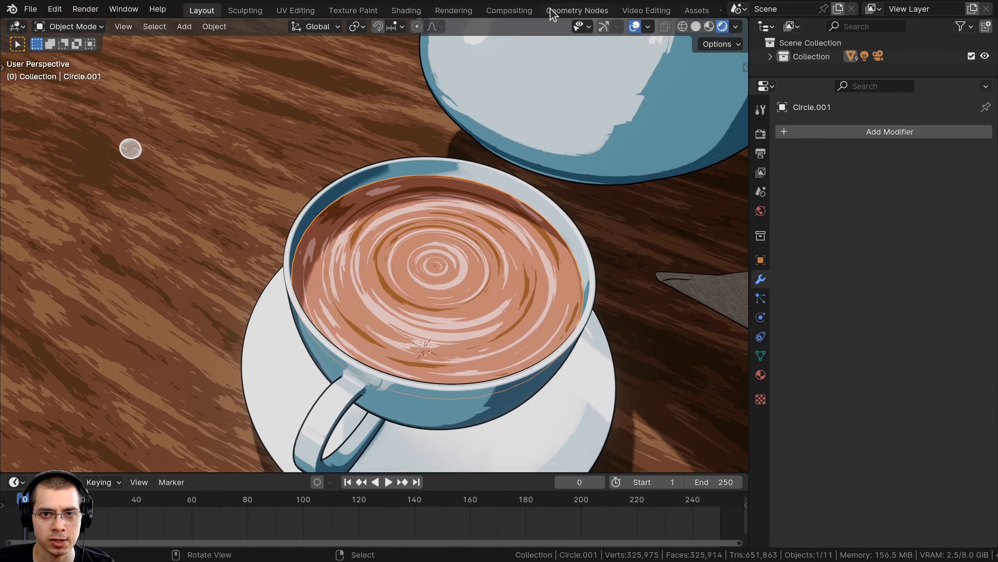
scroll(576, 16, down, 2)
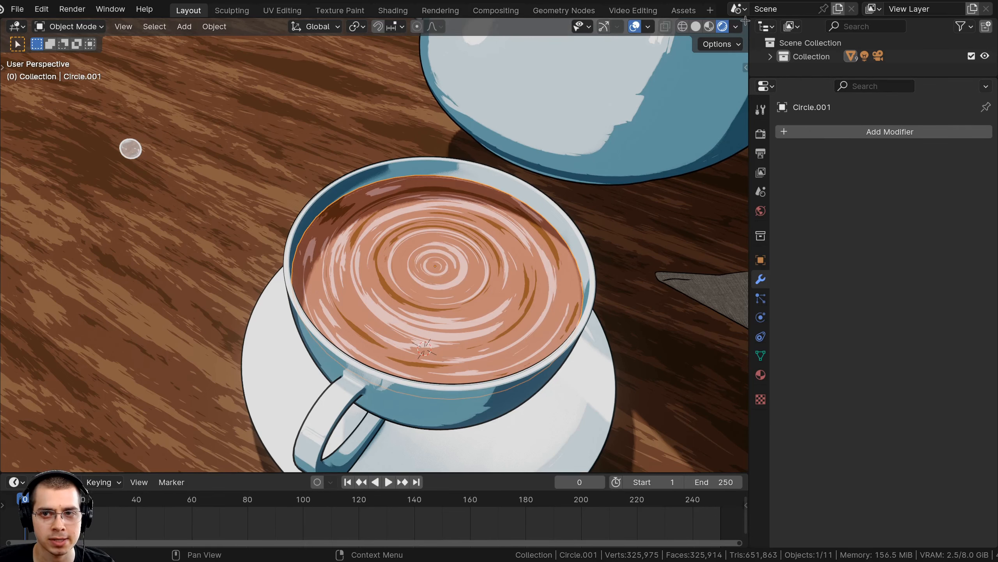
drag(746, 20, 358, 24)
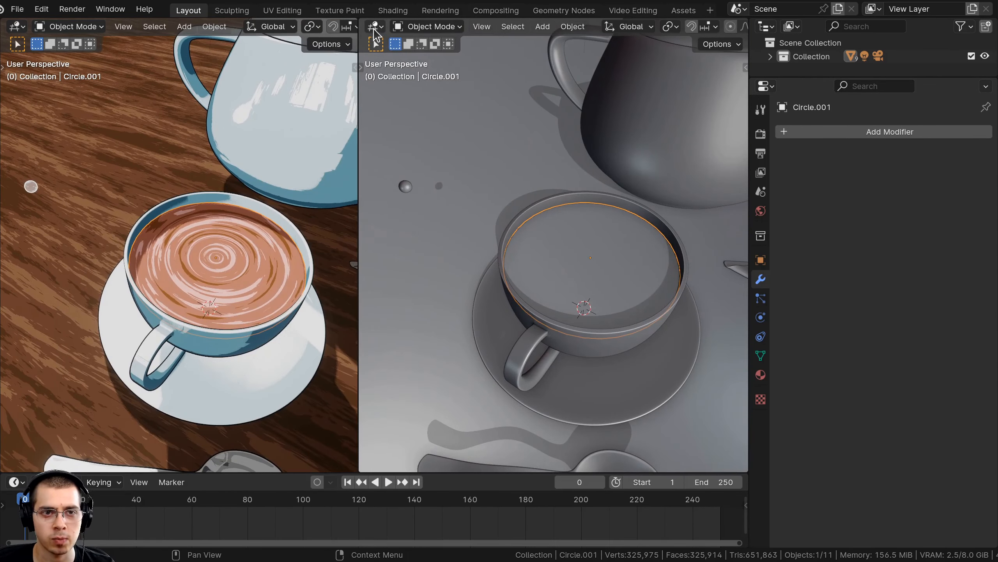
click(375, 27)
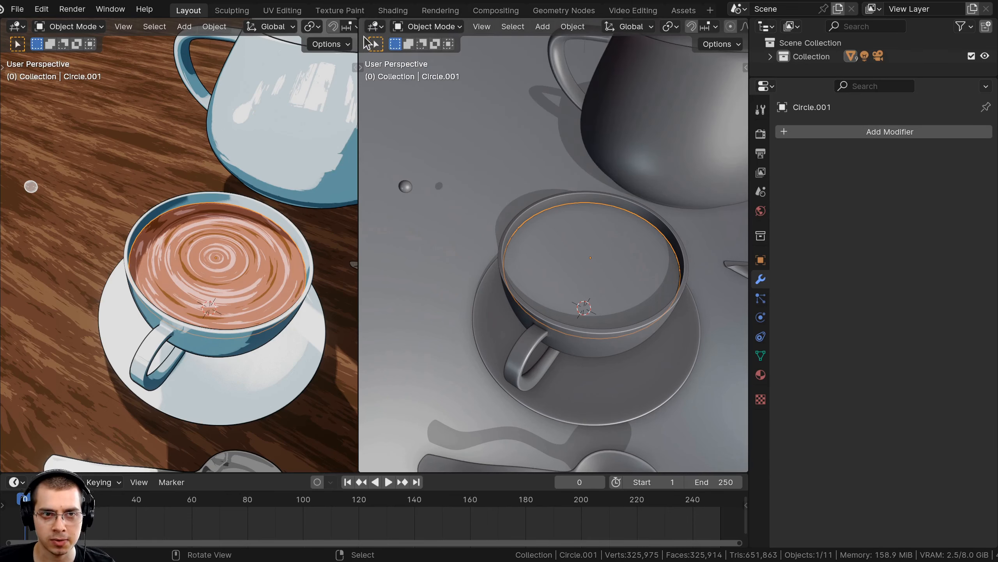
drag(475, 35, 566, 32)
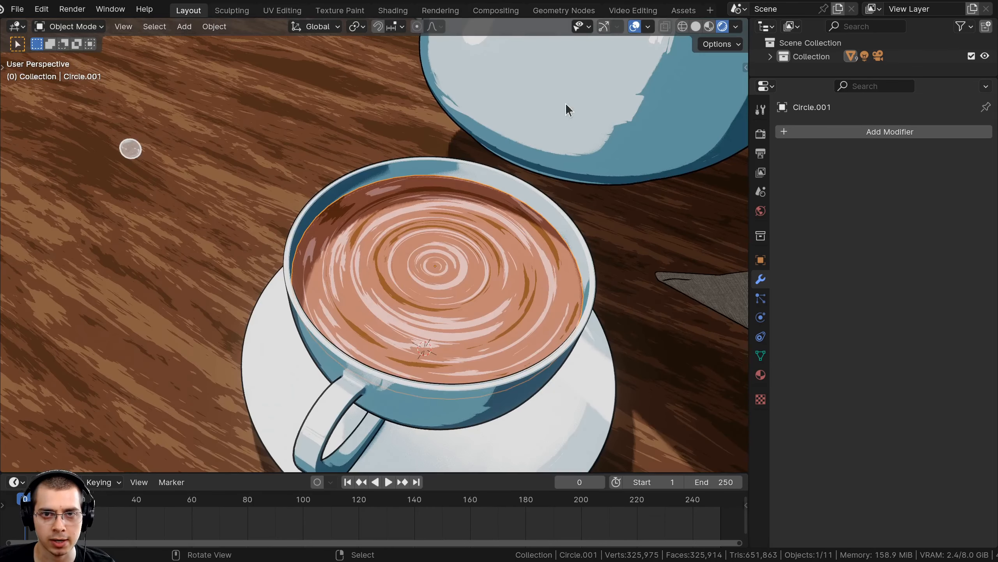
Switch to the Geometry Nodes workspace and show the cup there in Rendered shading
click(548, 11)
middle_drag(259, 233, 272, 286)
scroll(272, 286, up, 5)
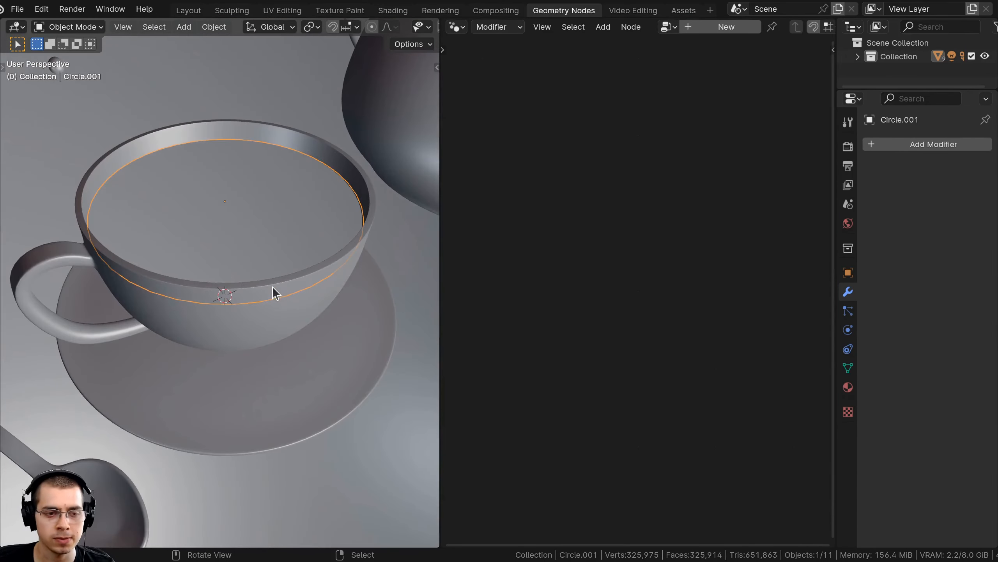
key(z)
click(291, 188)
mouse_move(292, 142)
middle_down()
mouse_move(291, 196)
mouse_move(267, 295)
middle_up()
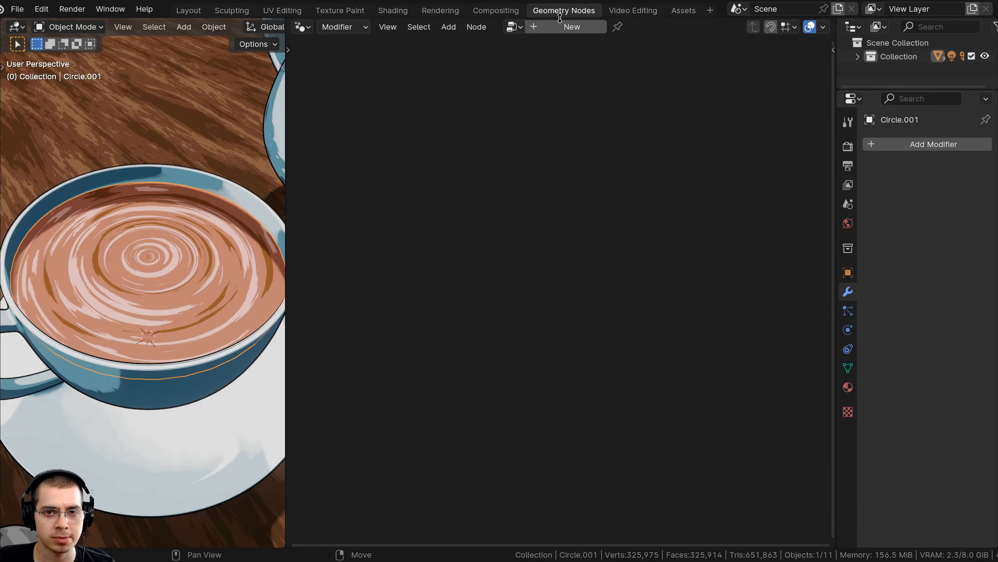
Create a new geometry node tree on the liquid surface and frame its nodes
click(571, 27)
key(Home)
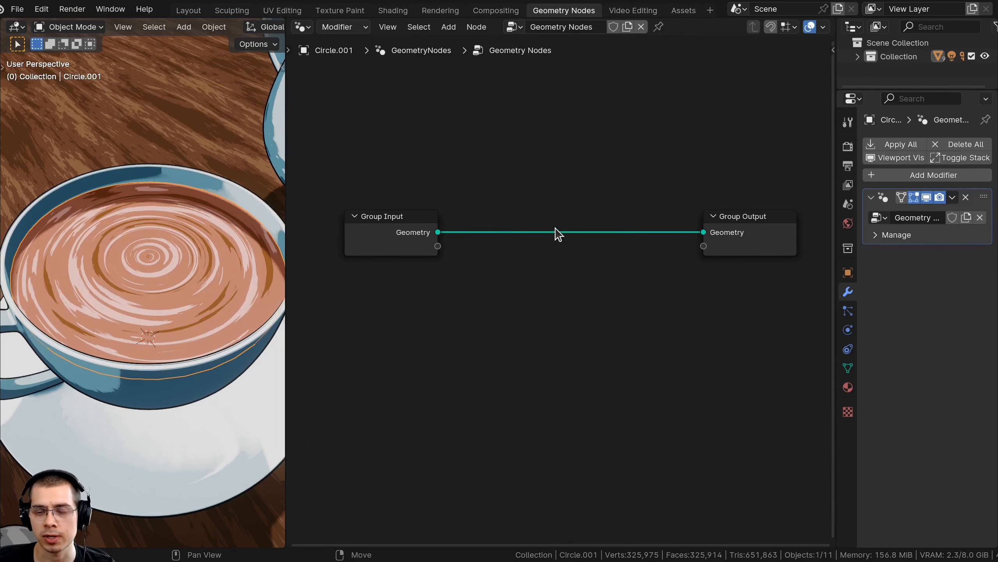
middle_drag(478, 211, 472, 197)
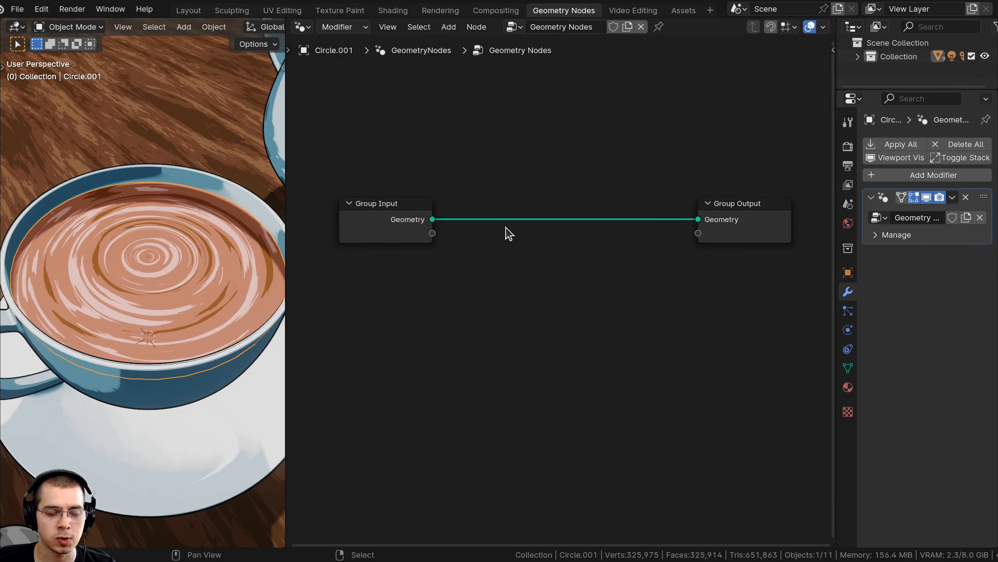
Insert a Distribute Points on Faces node between Group Input and Group Output
middle_drag(183, 219, 126, 217)
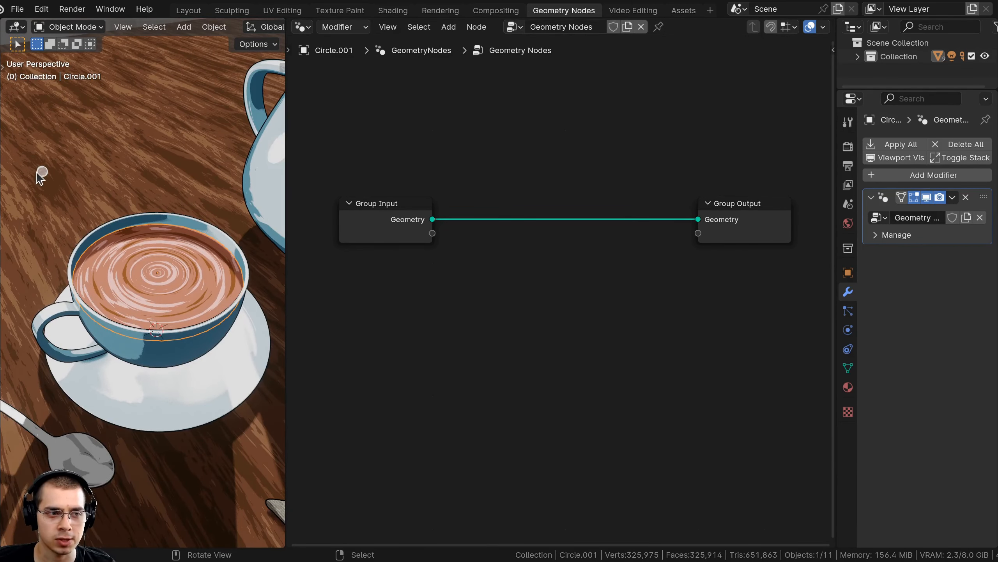
scroll(149, 287, up, 3)
key(shift+a)
click(541, 173)
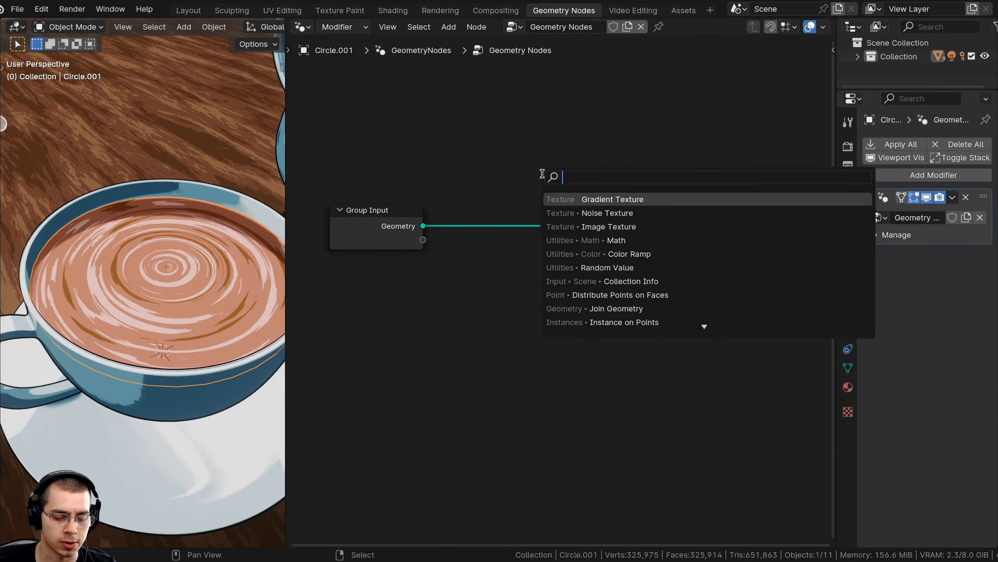
text(dis)
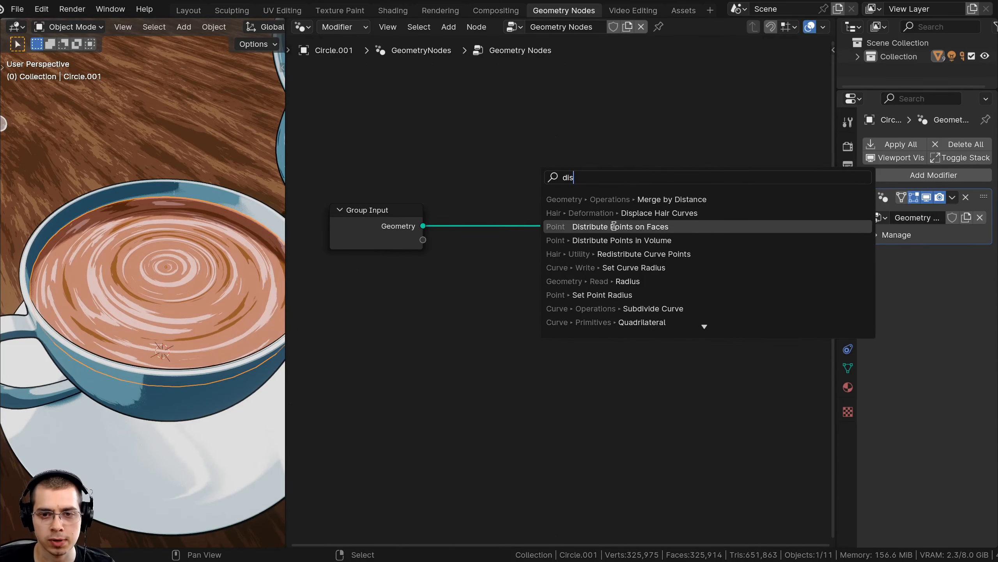
click(614, 226)
click(547, 216)
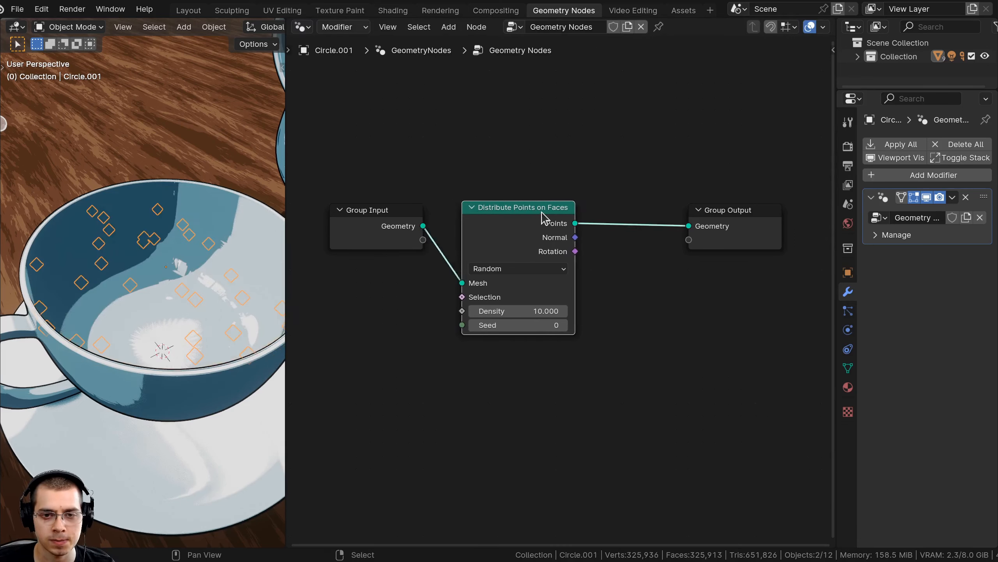
Insert an Instance on Points node after Distribute Points on Faces, and shift both nodes below the input-output line
key(shift+a)
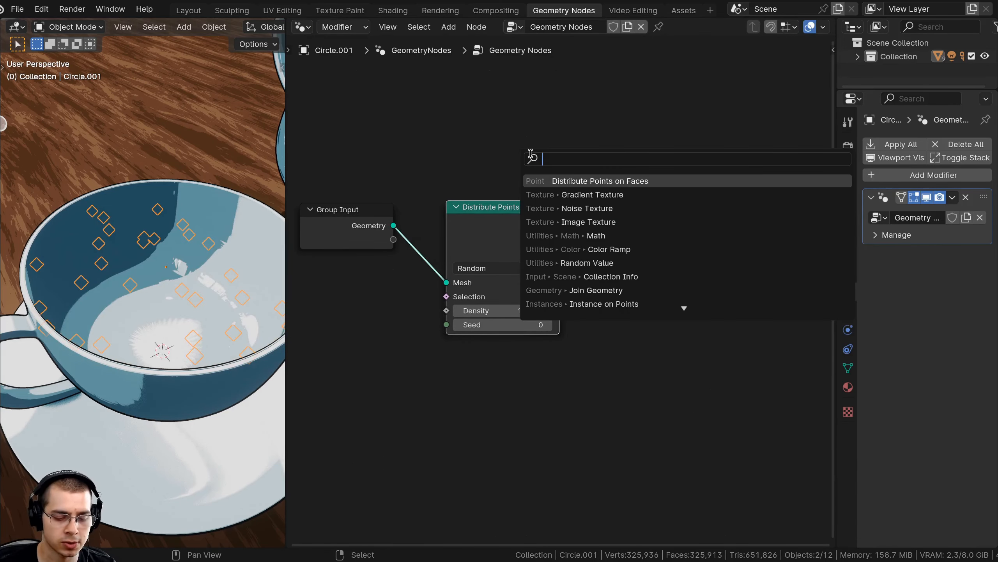
text(inst)
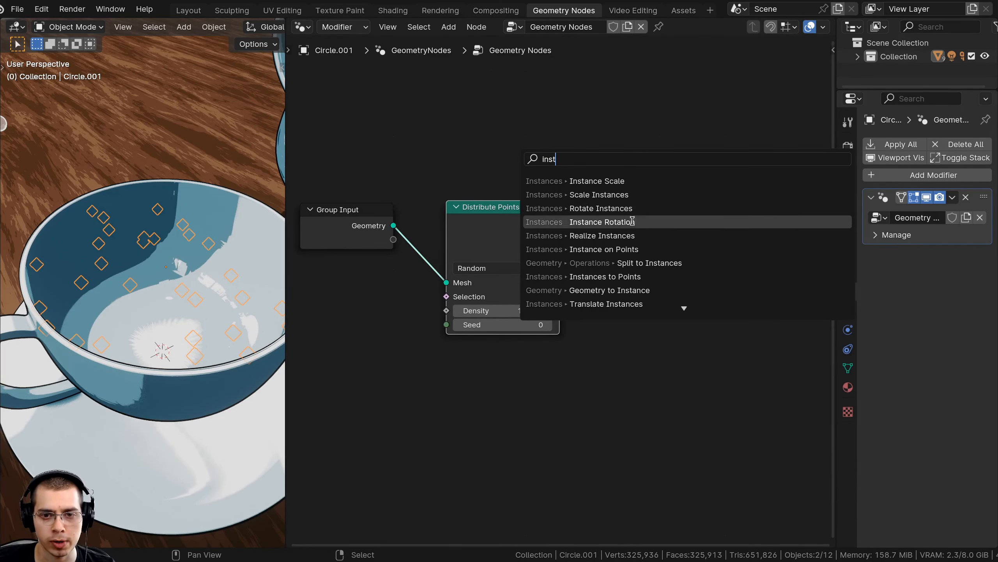
click(605, 250)
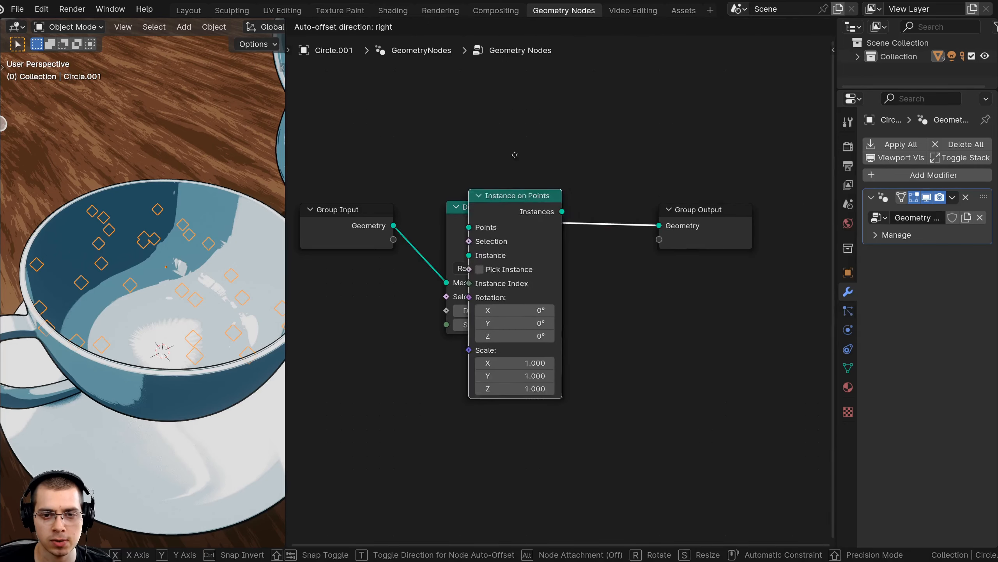
click(723, 232)
drag(651, 192, 621, 208)
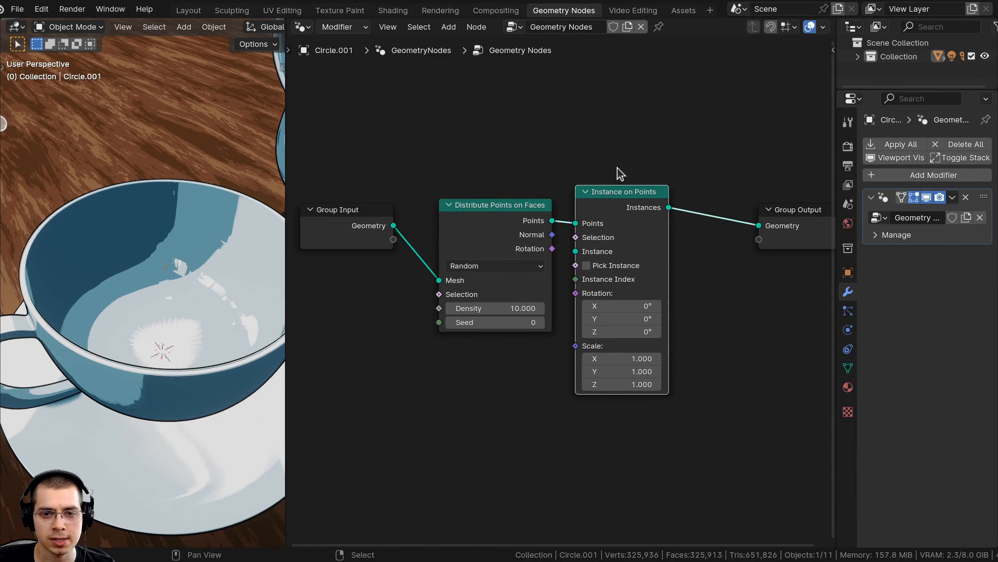
shift+click(546, 207)
drag(547, 207, 555, 251)
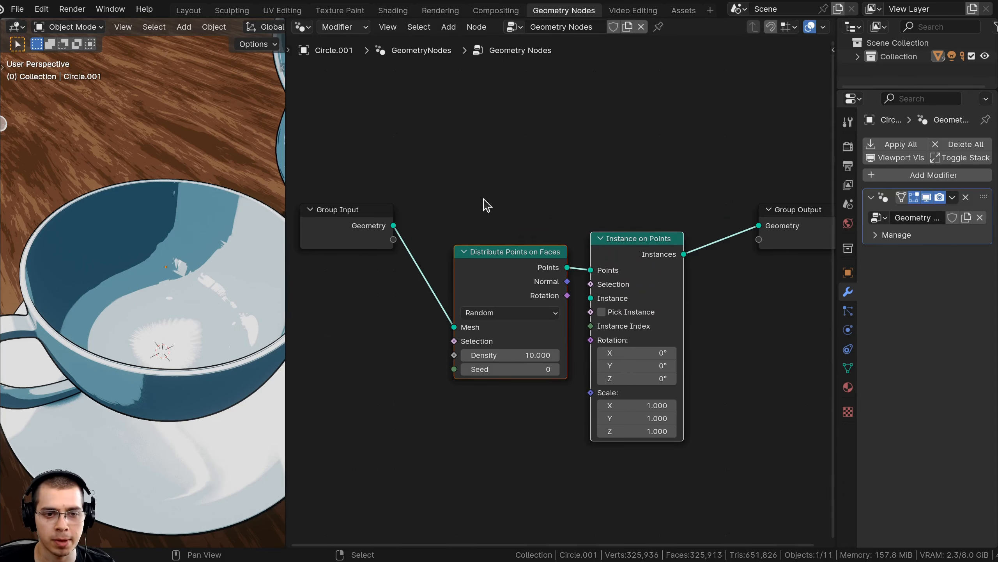
Insert a Join Geometry node between Instance on Points and Group Output
scroll(149, 225, down, 3)
middle_drag(149, 225, 138, 264)
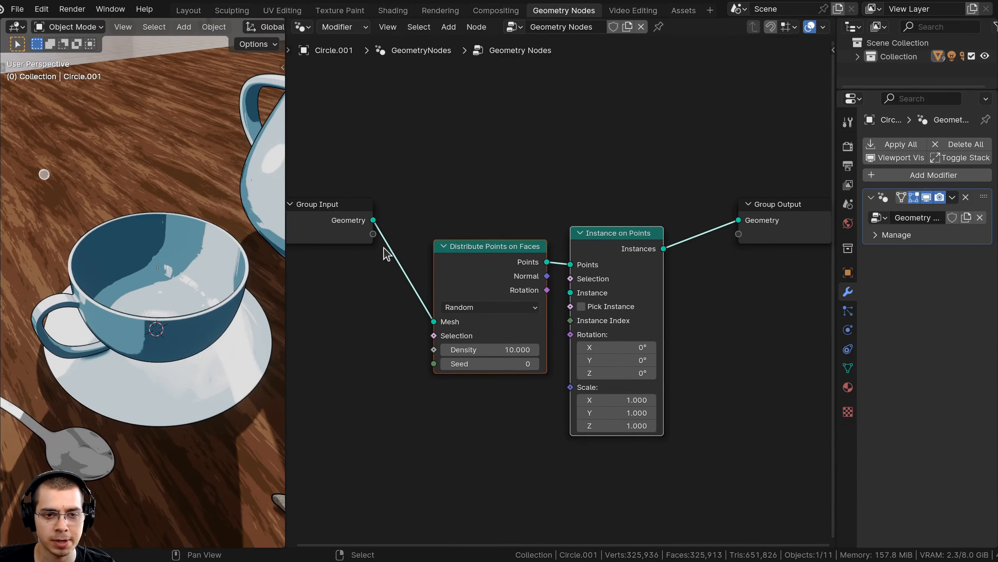
key(shift+a)
click(554, 123)
text(join)
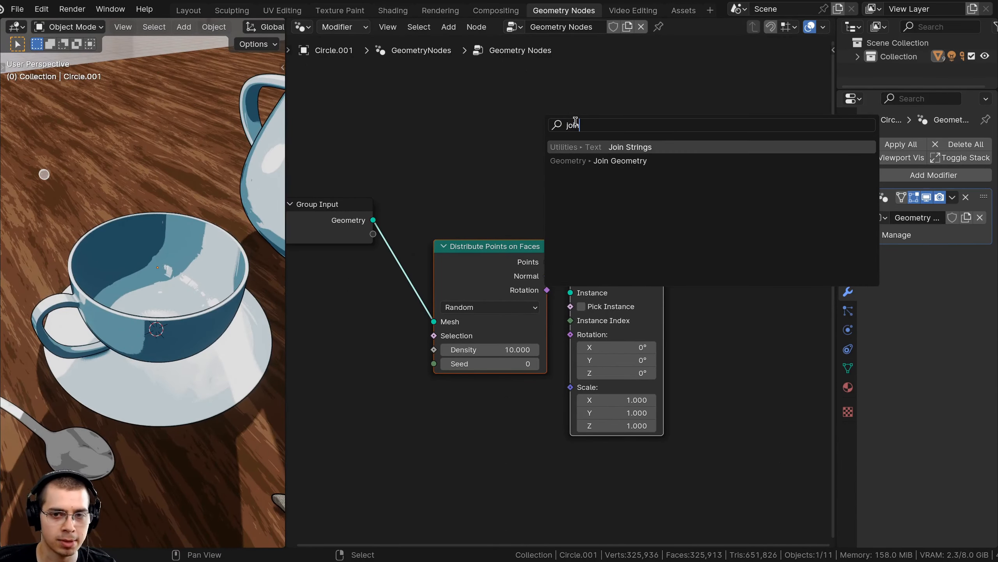
click(620, 161)
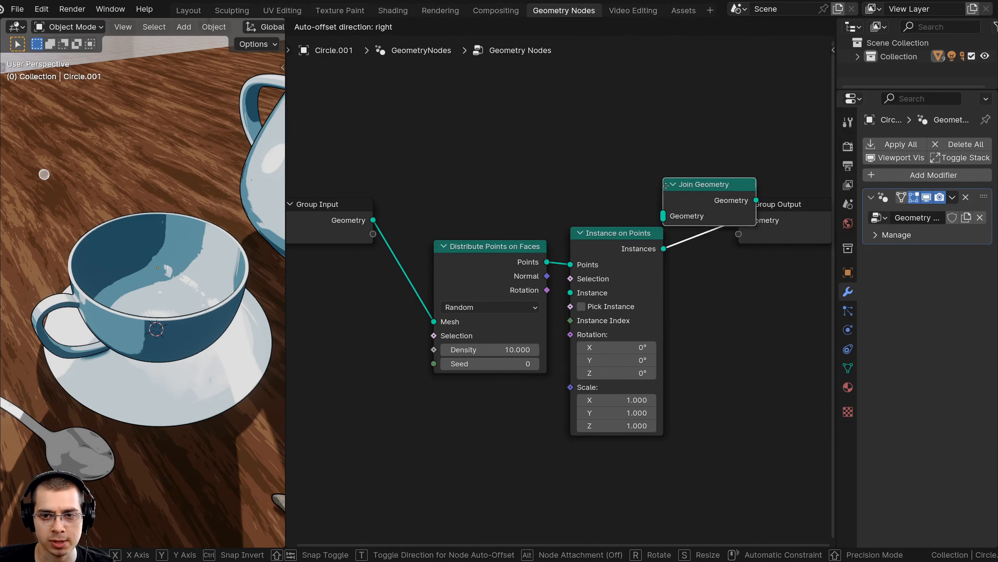
click(726, 198)
scroll(725, 196, down, 1)
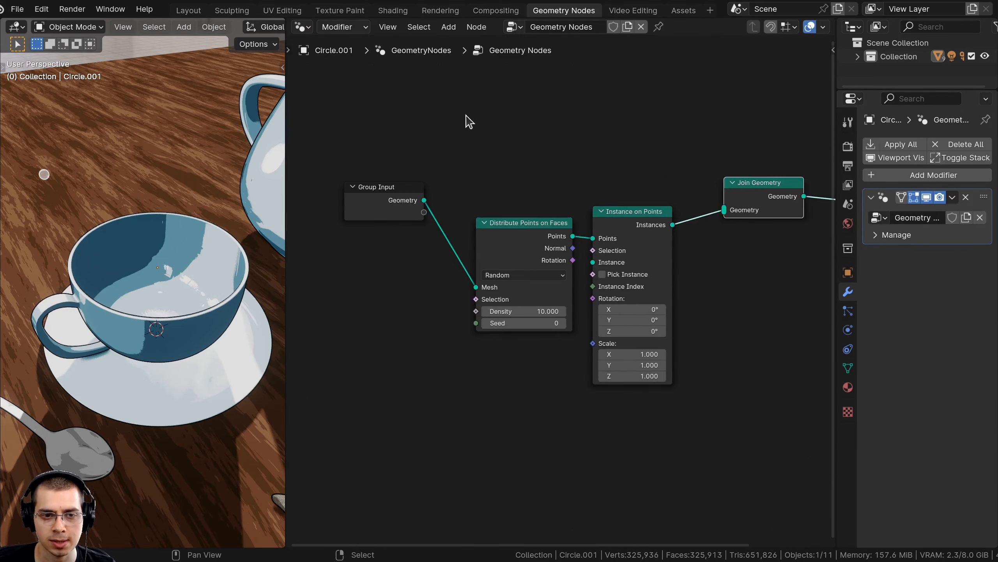
Connect Group Input's Geometry directly to Join Geometry and tidy the surrounding nodes
drag(403, 199, 748, 188)
drag(369, 150, 379, 183)
drag(530, 263, 523, 257)
drag(646, 225, 647, 230)
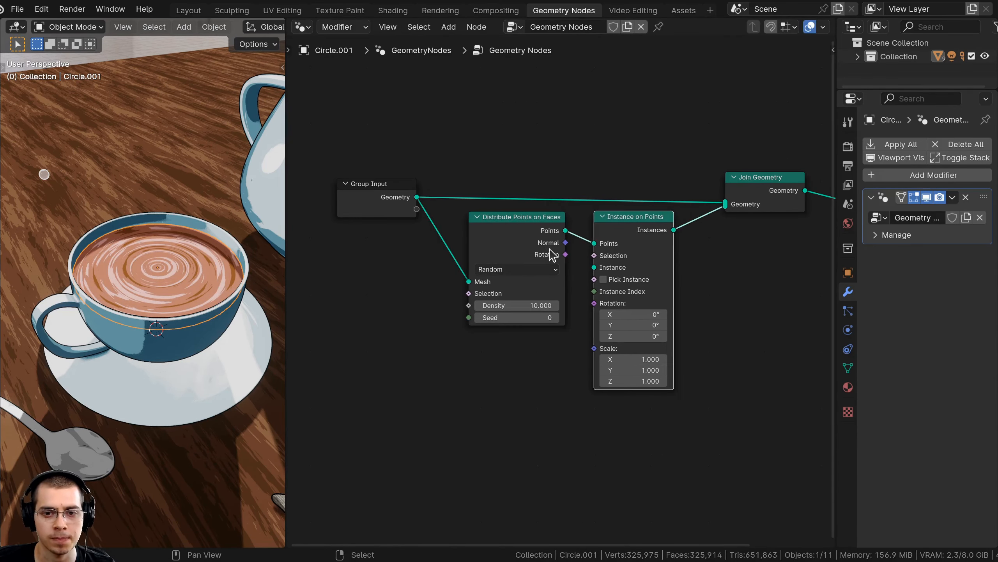
scroll(553, 254, up, 1)
scroll(716, 236, up, 1)
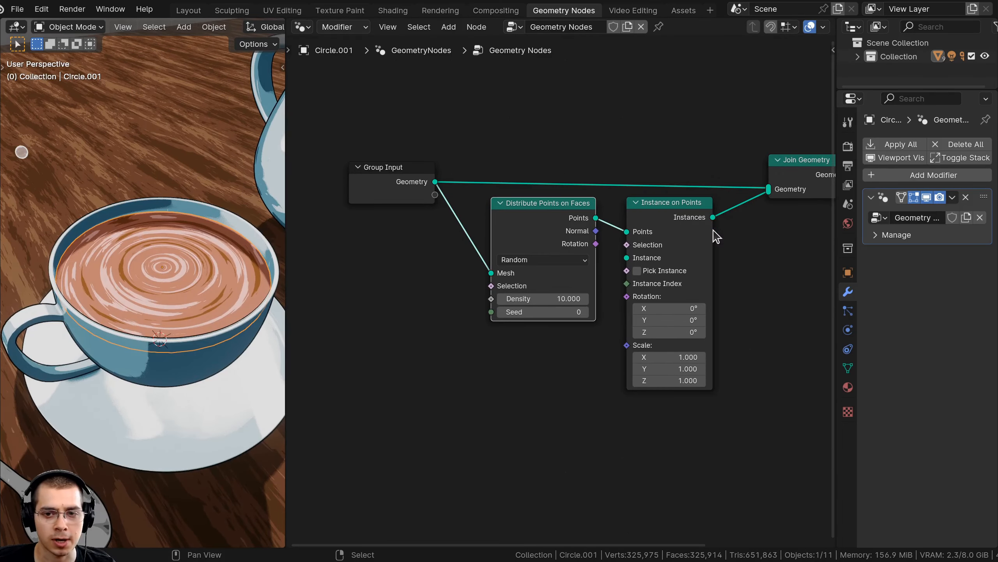
Add an Object Info node below Distribute Points on Faces and connect its Geometry output to Instance on Points' Instance input
key(shift+a)
click(547, 108)
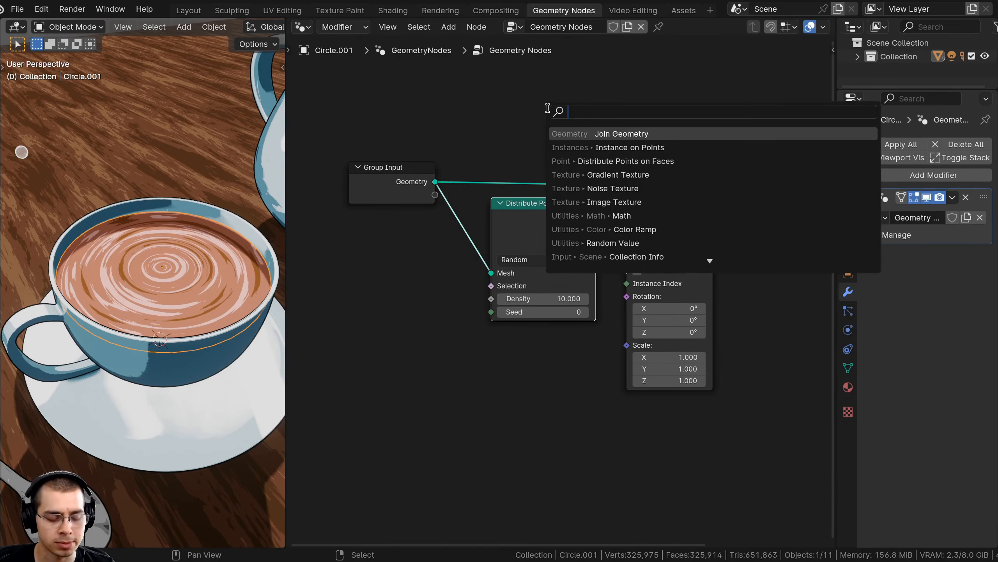
text(obje)
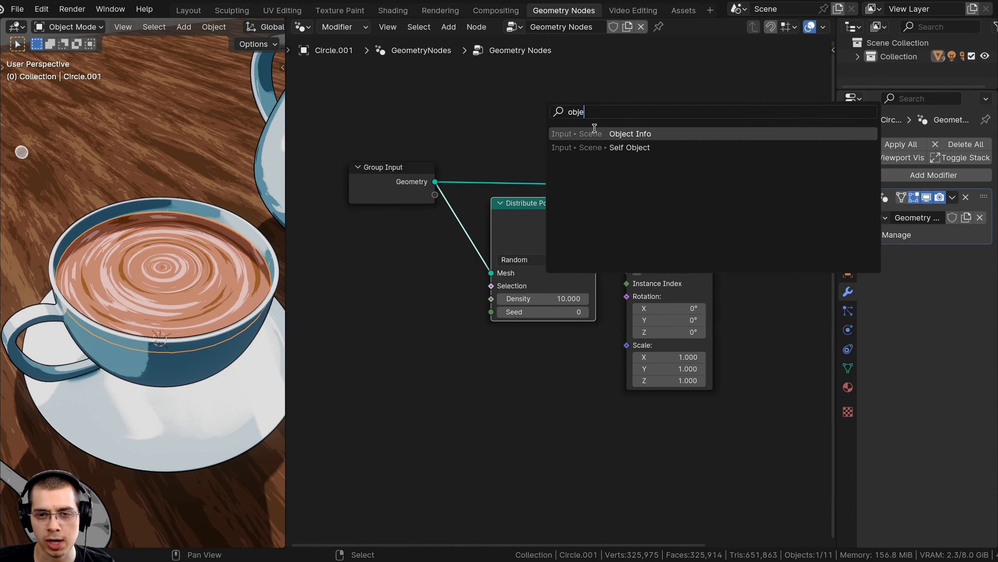
click(594, 134)
click(511, 376)
scroll(513, 342, up, 1)
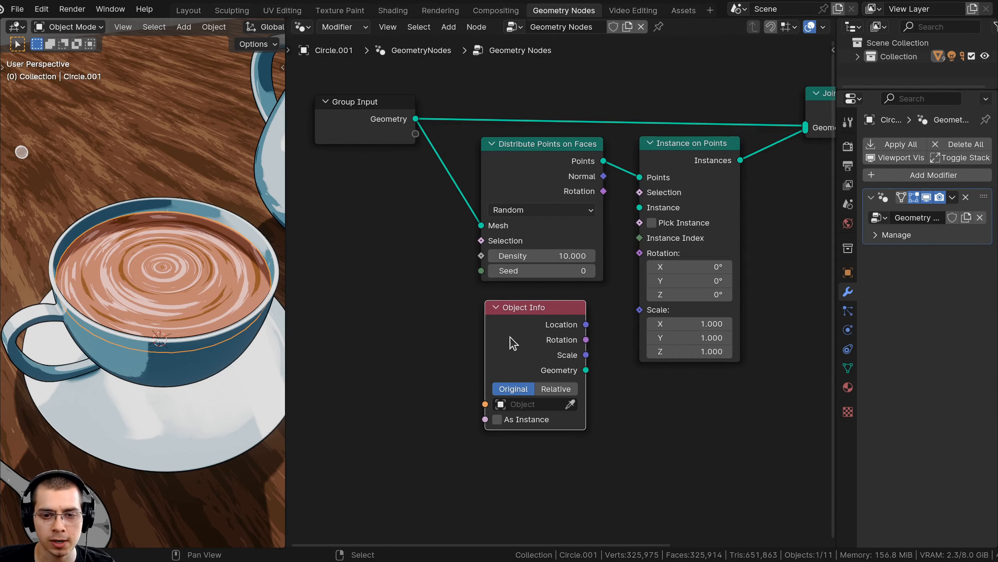
drag(513, 342, 506, 334)
drag(579, 361, 639, 209)
drag(528, 341, 542, 338)
scroll(546, 338, up, 1)
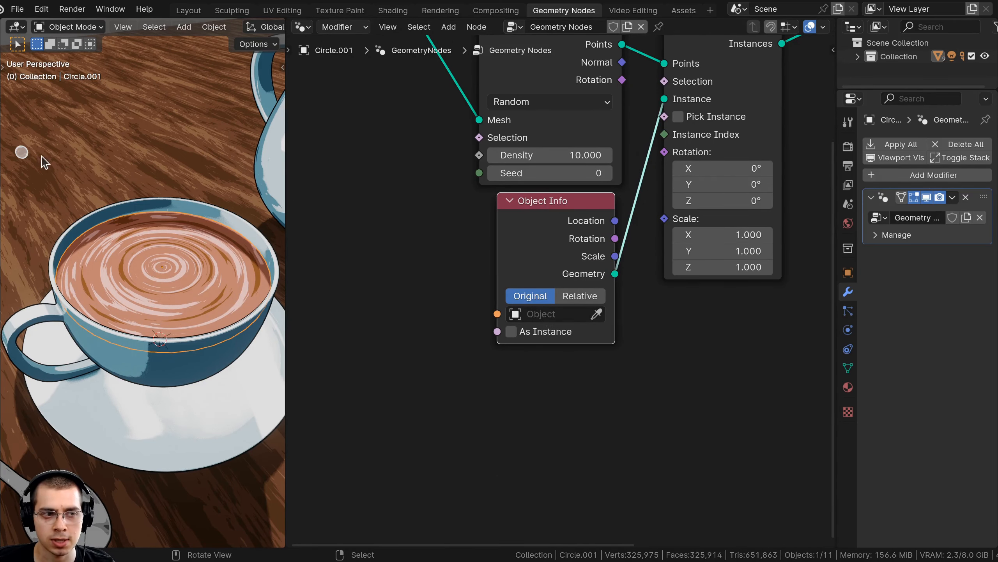
Assign the bubble icosphere as the Object Info node's object, deselect everything, and widen the 3D viewport
click(597, 314)
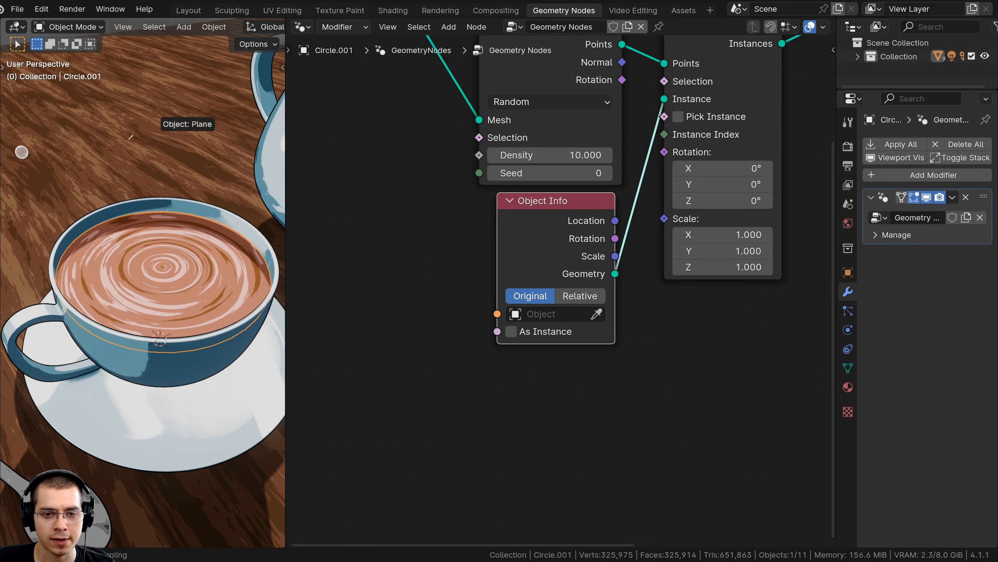
click(21, 152)
middle_drag(119, 414, 410, 296)
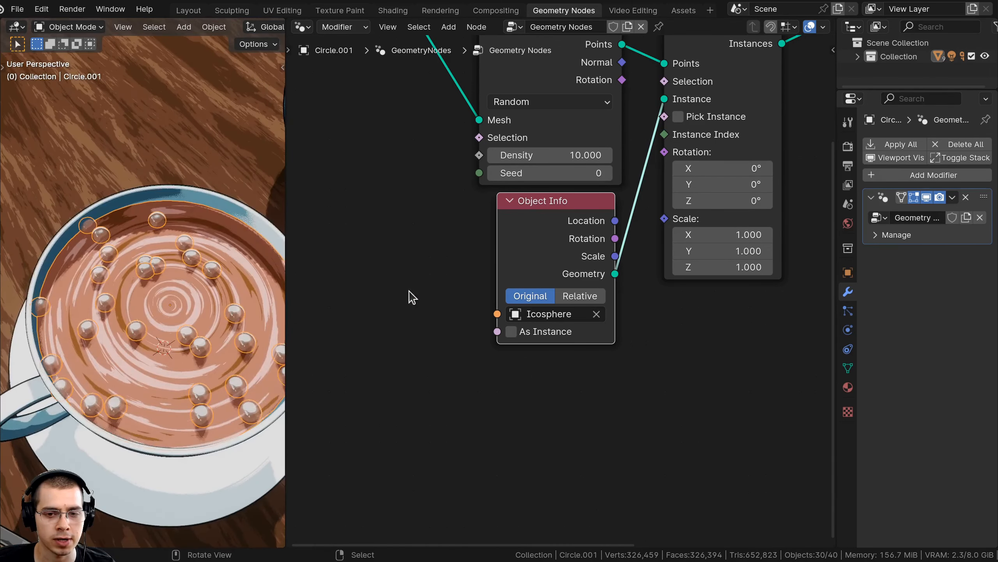
key(alt+a)
middle_drag(160, 279, 297, 232)
drag(287, 232, 383, 232)
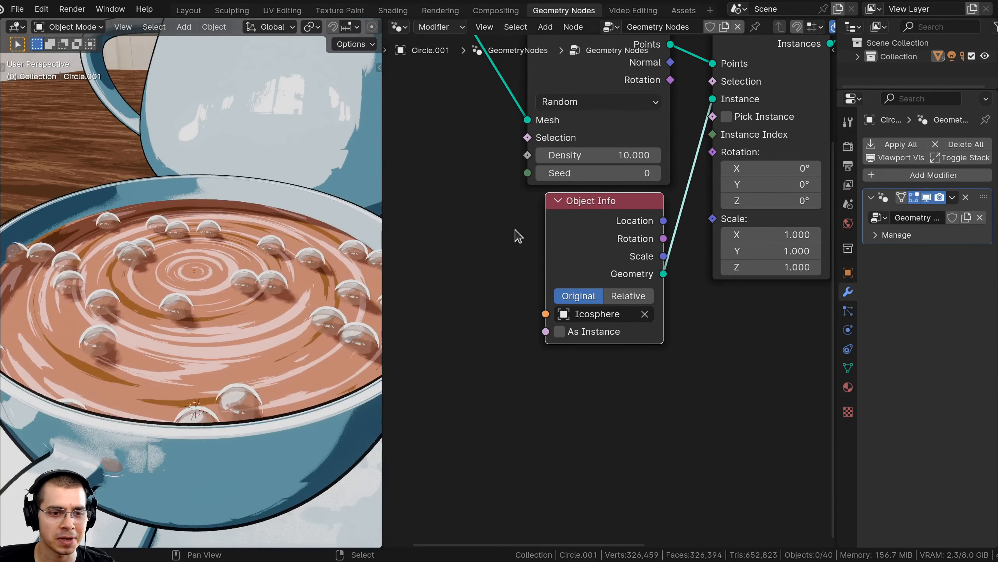
Try a density of 27.4 on the Distribute Points on Faces node
middle_drag(578, 189, 578, 252)
drag(588, 222, 614, 221)
mouse_move(198, 272)
middle_down()
mouse_move(270, 345)
mouse_move(207, 289)
middle_up()
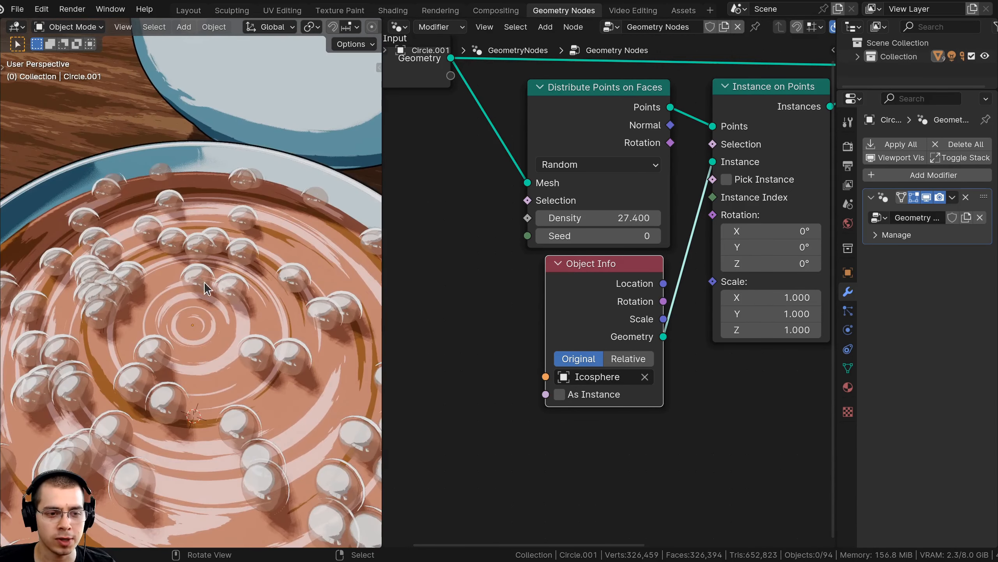
Switch the point distribution method to Poisson Disk and move Object Info clear of the enlarged distribution node
click(572, 169)
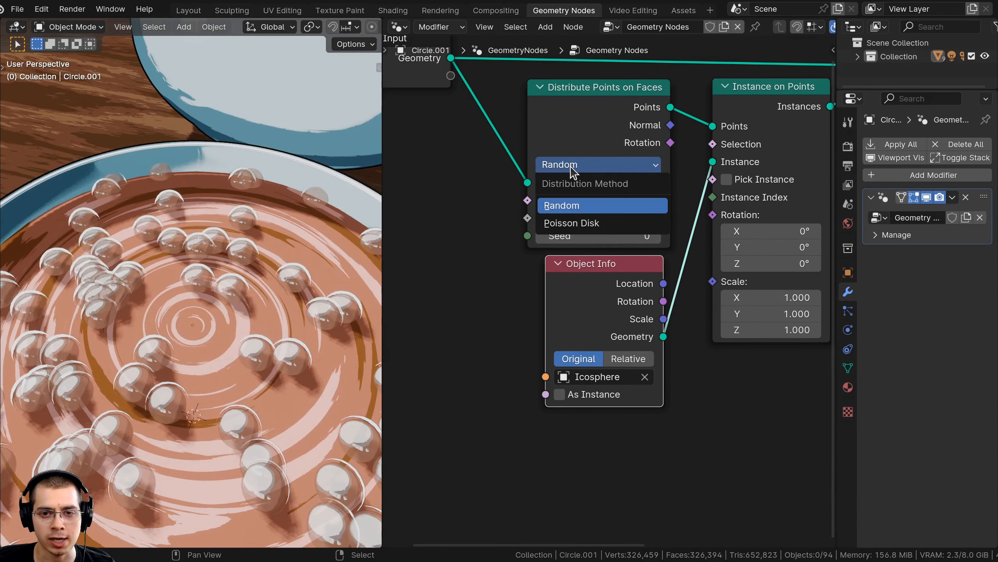
click(570, 223)
drag(582, 264, 579, 311)
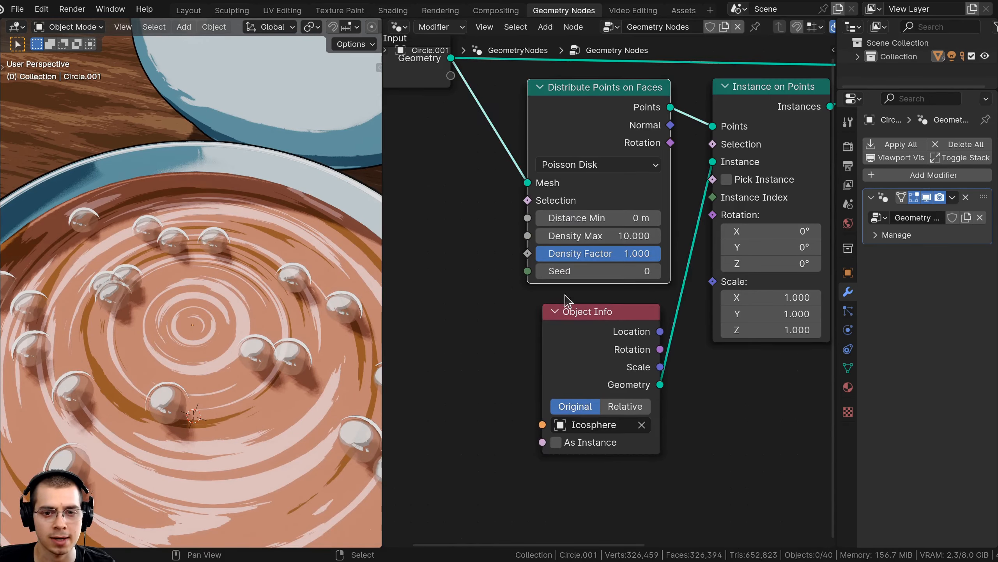
Set the Poisson Disk distribution's minimum distance to 0.05 m
mouse_move(600, 218)
mouse_down()
mouse_move(629, 218)
mouse_move(573, 221)
mouse_move(593, 218)
mouse_up()
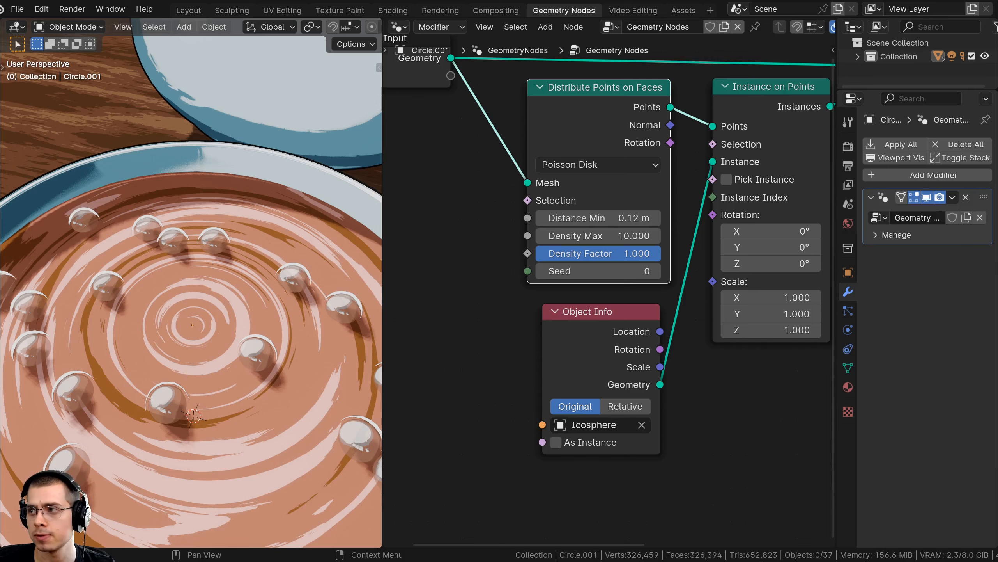
click(568, 218)
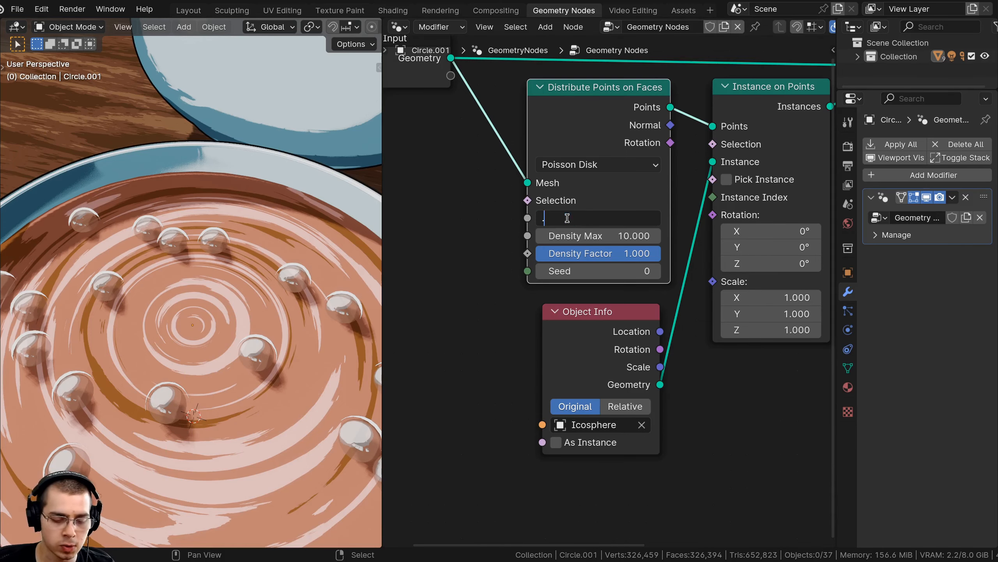
text(.05)
key(Return)
middle_drag(149, 315, 157, 333)
scroll(153, 330, up, 3)
scroll(139, 330, up, 2)
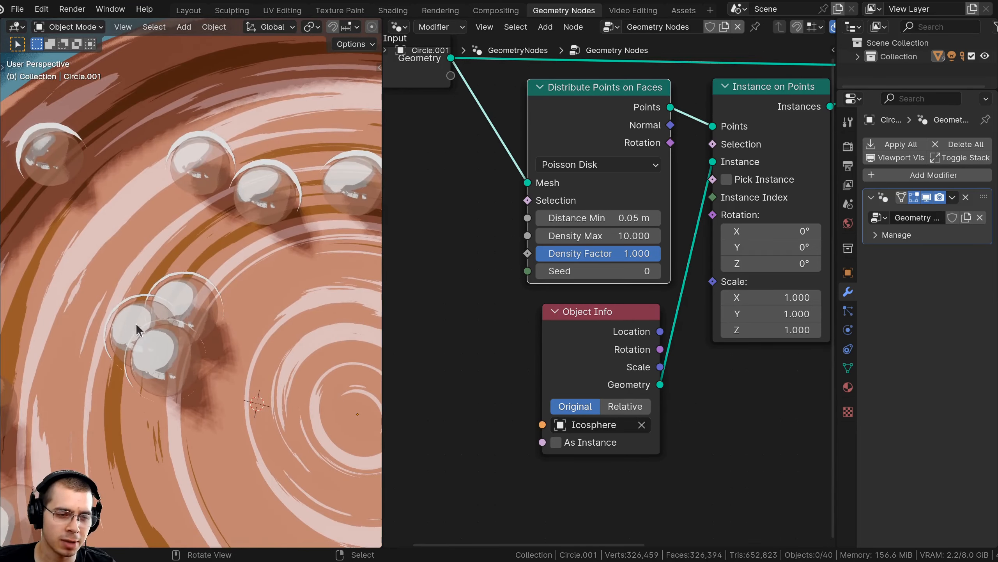
mouse_move(629, 218)
mouse_down()
mouse_move(672, 218)
mouse_move(629, 218)
mouse_up()
scroll(352, 339, down, 6)
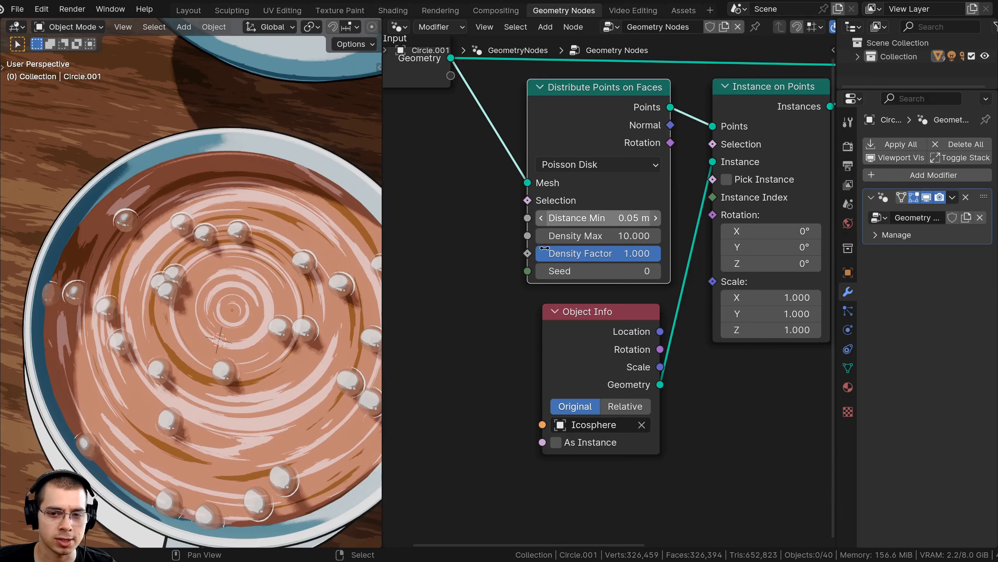
Raise the distribution's Density Max to 112.8 and widen the 3D viewport further
middle_drag(244, 334, 235, 297)
middle_drag(532, 302, 508, 303)
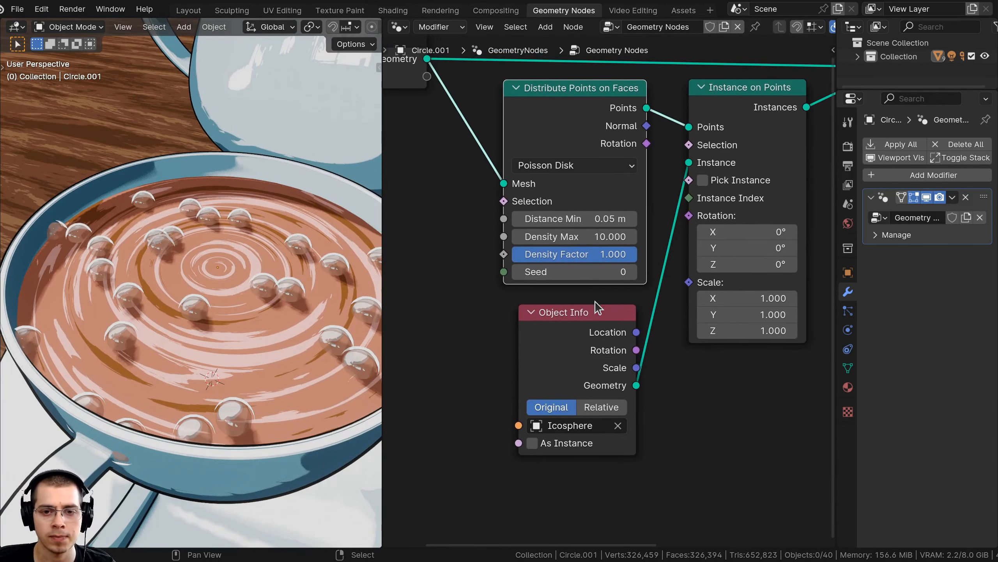
drag(564, 236, 633, 236)
middle_drag(219, 269, 217, 155)
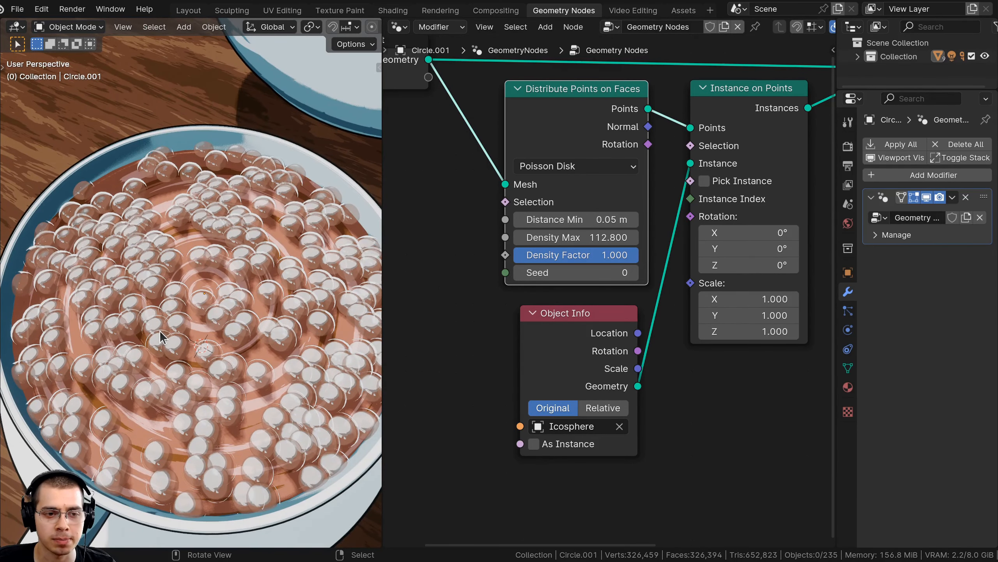
middle_drag(233, 304, 378, 243)
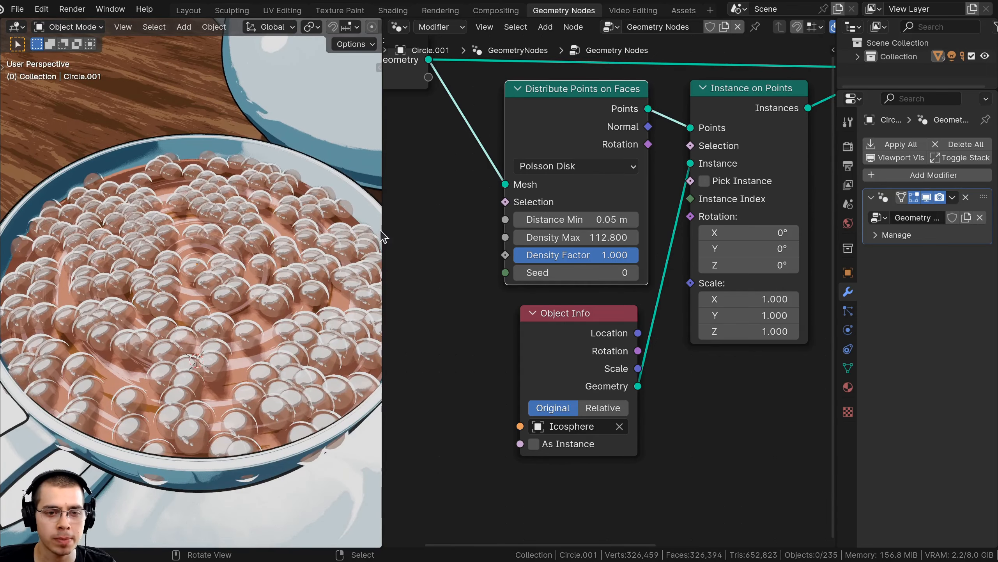
drag(382, 237, 435, 238)
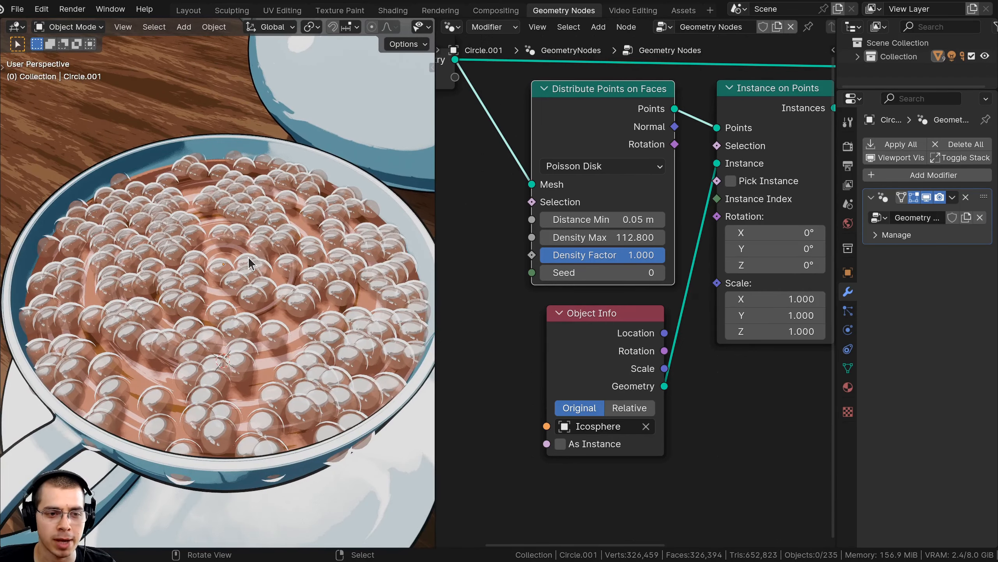
In face-select Edit Mode, inset the liquid surface's face twice, making the first inset about 0.063 m thick
key(Tab)
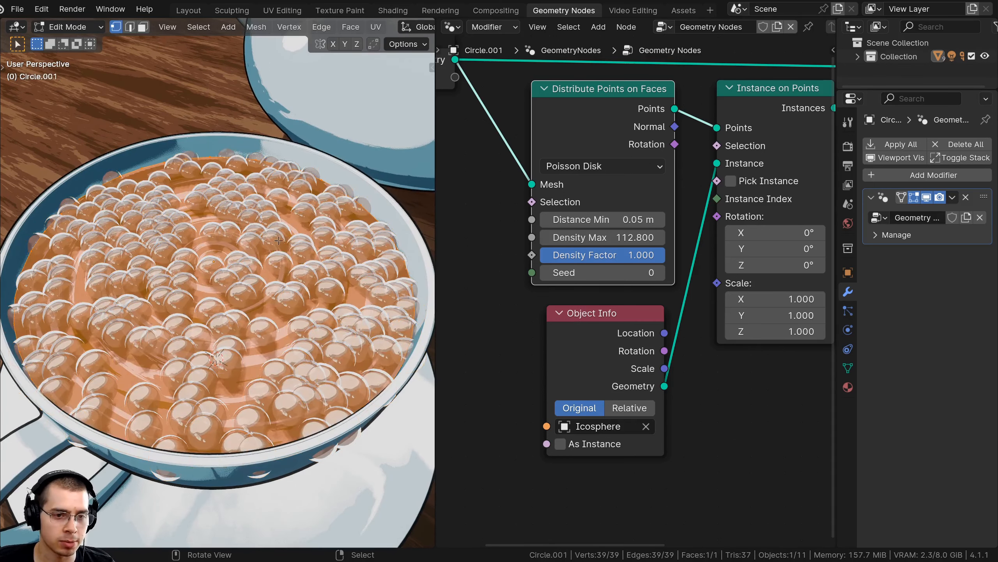
middle_drag(283, 247, 270, 239)
click(142, 27)
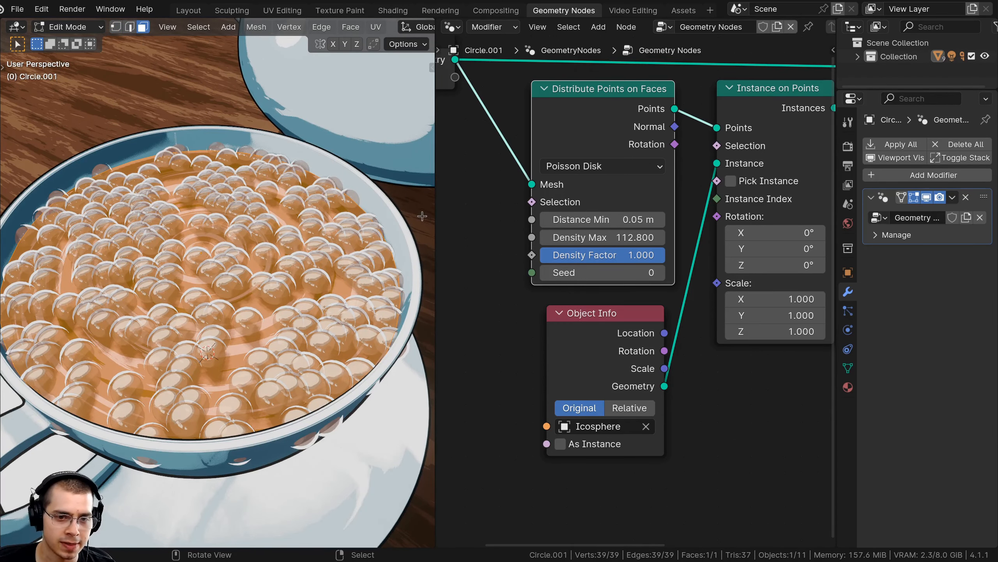
key(i)
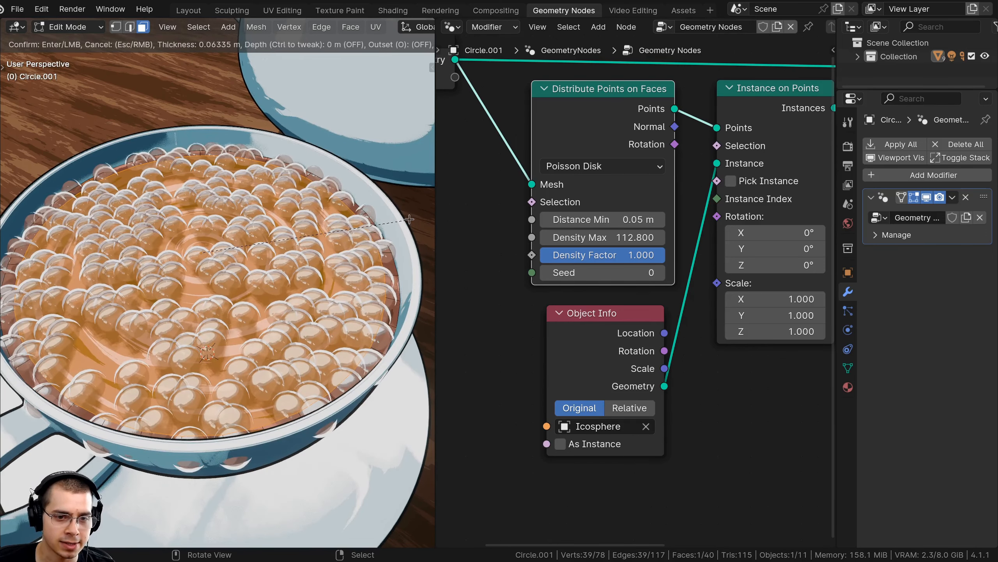
click(409, 218)
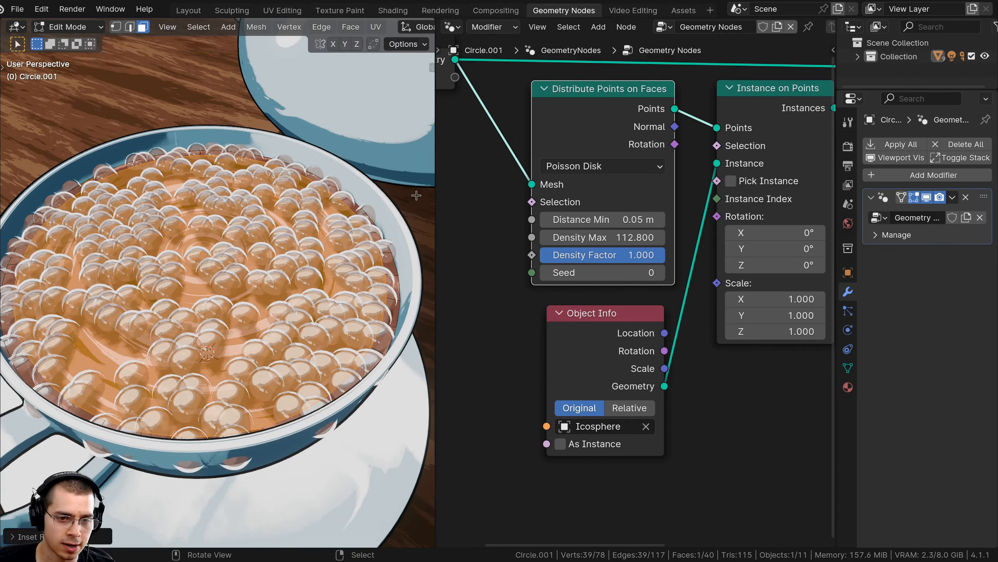
key(i)
click(399, 201)
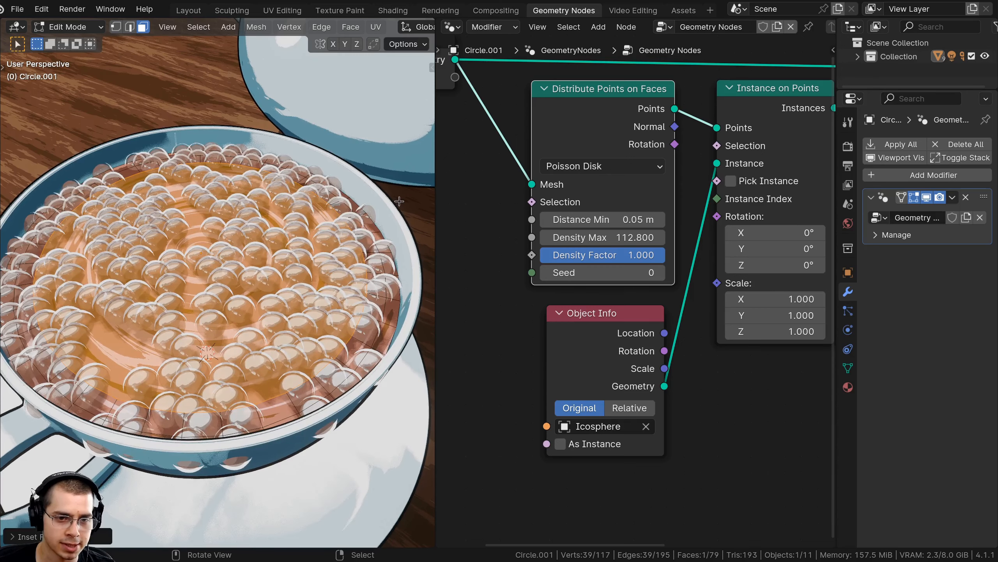
Widen the properties editor and turn off the GeometryNodes modifier's viewport display
scroll(560, 171, down, 2)
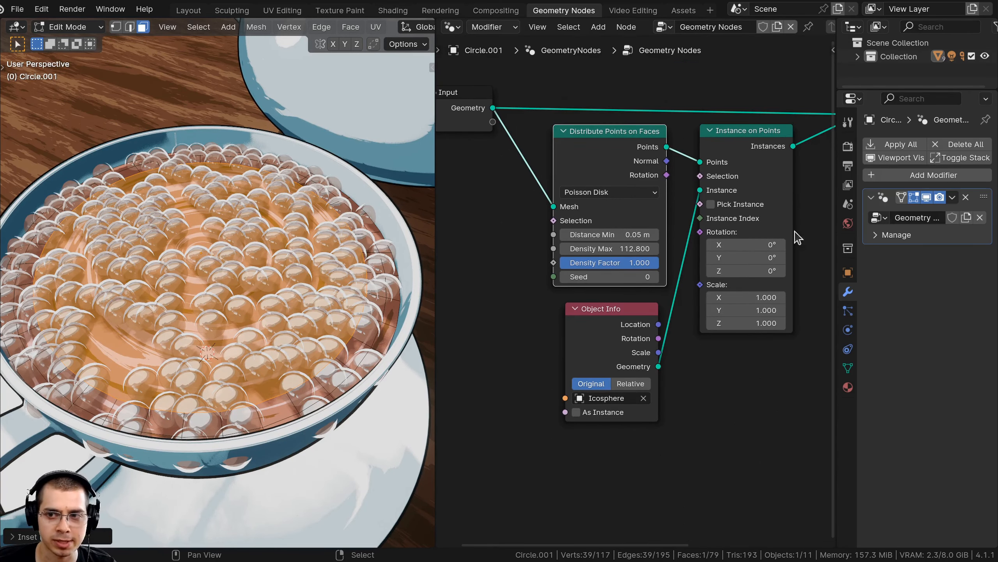
drag(833, 195, 730, 196)
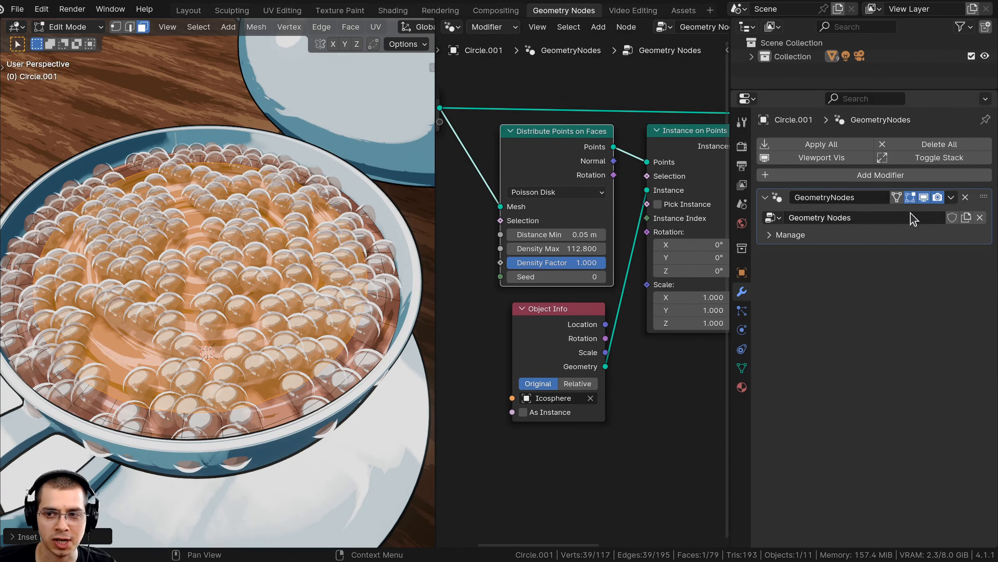
click(924, 195)
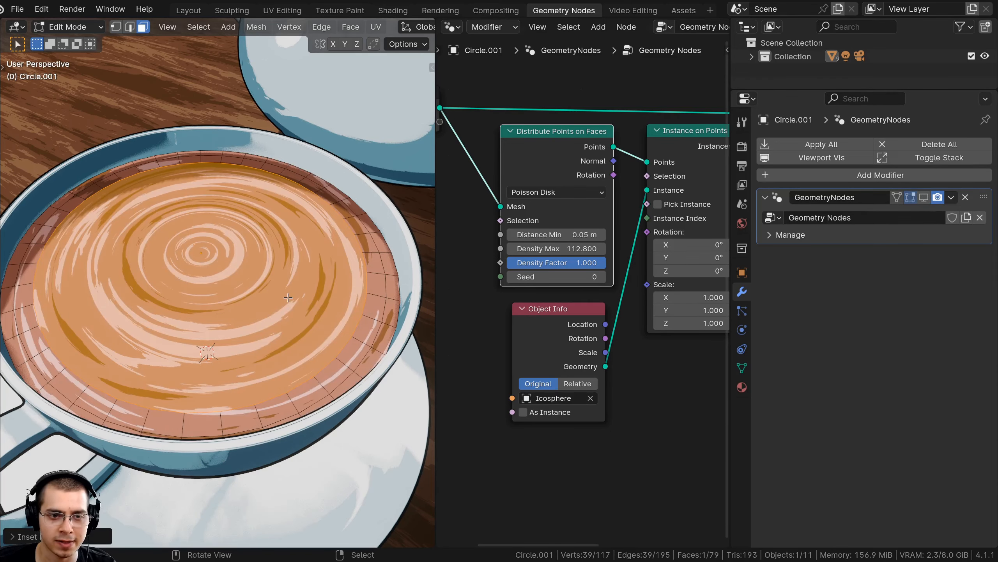
Repeatedly inset the liquid surface's central face into concentric rings until only a small face remains at the centre
key(i)
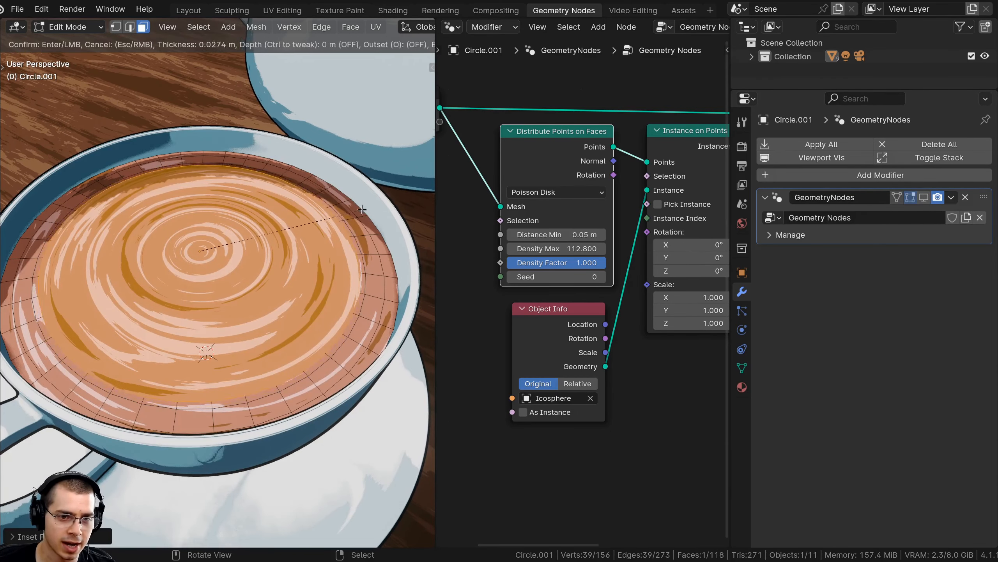
click(361, 207)
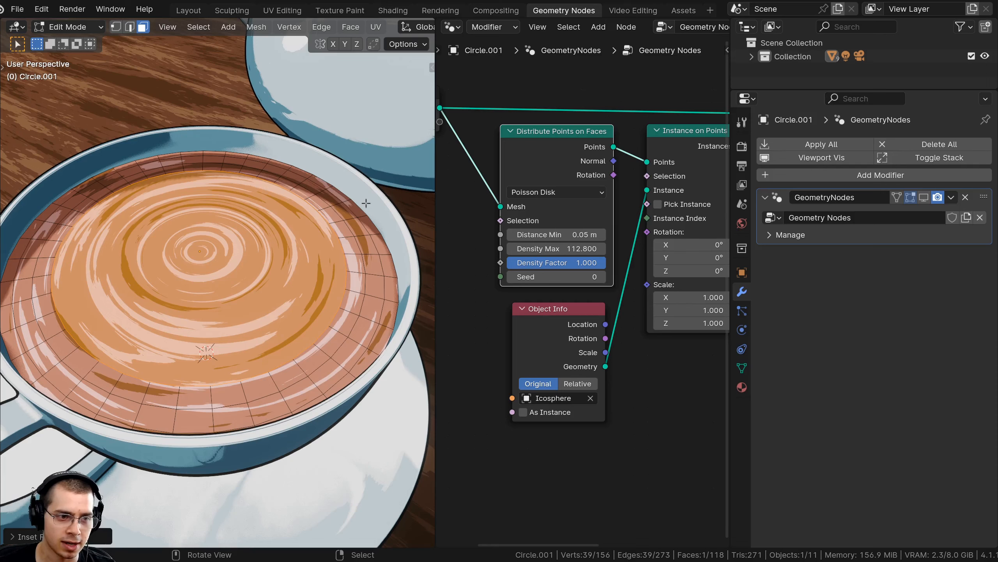
key(i)
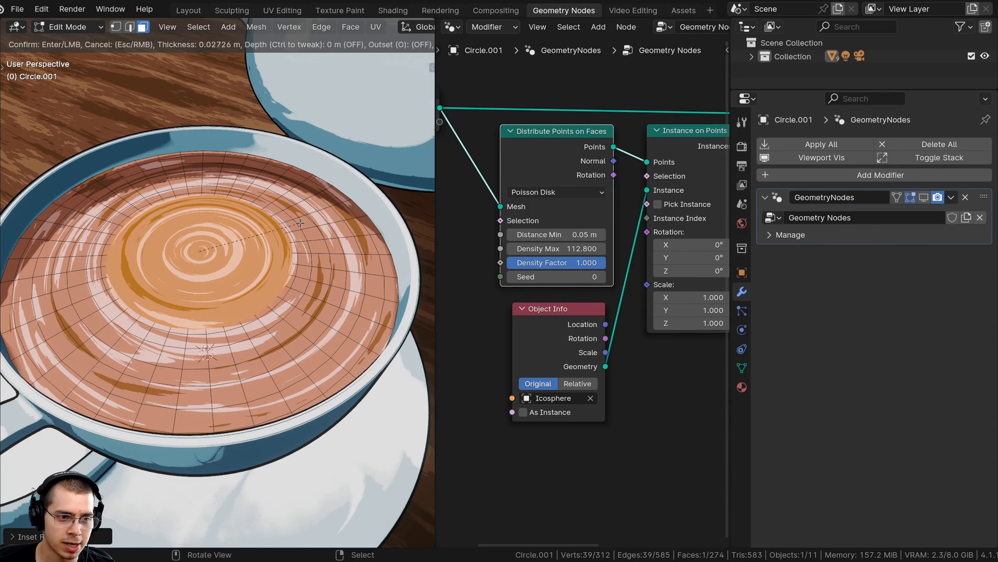
click(252, 240)
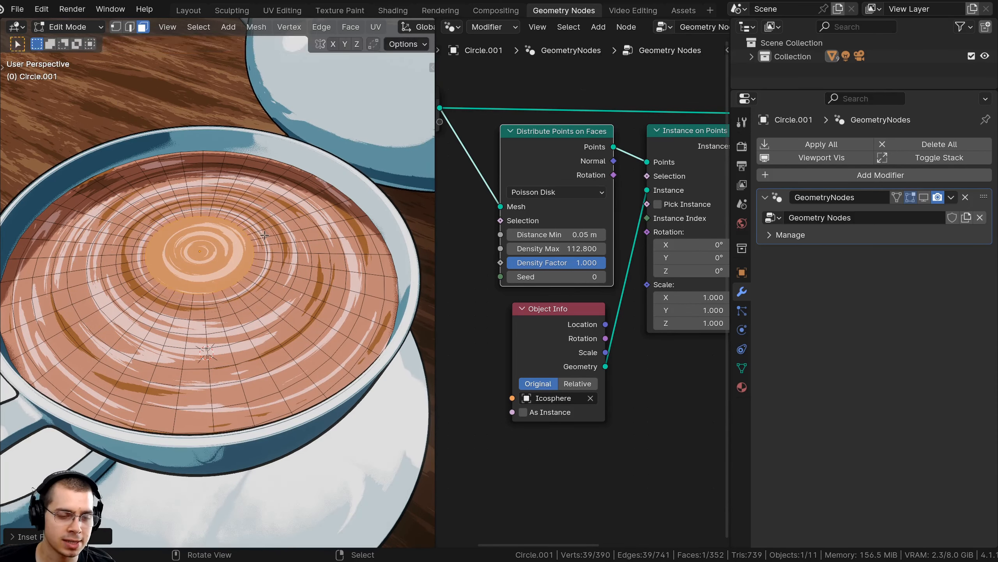
key(i)
click(242, 246)
key(i)
click(230, 252)
key(i)
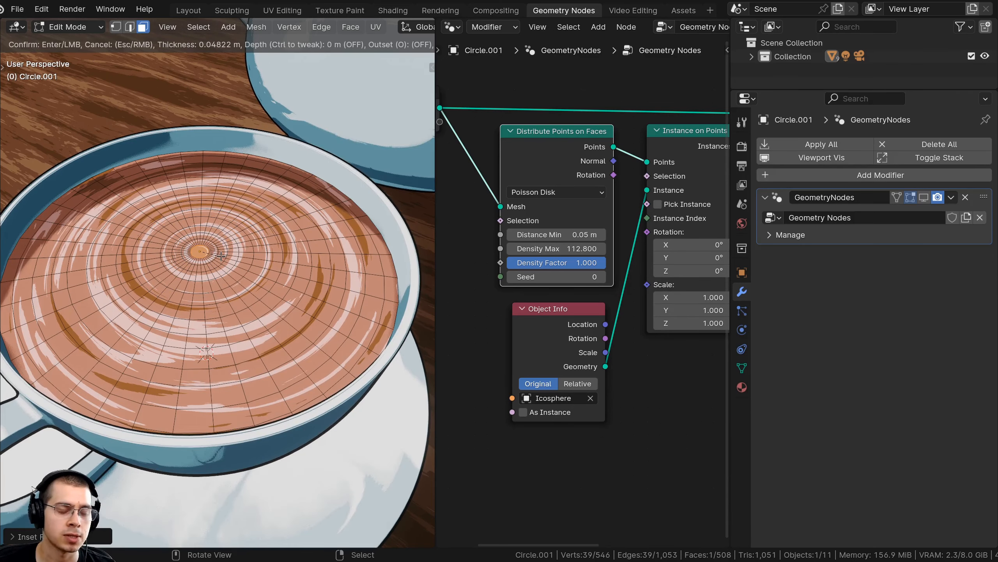
click(221, 256)
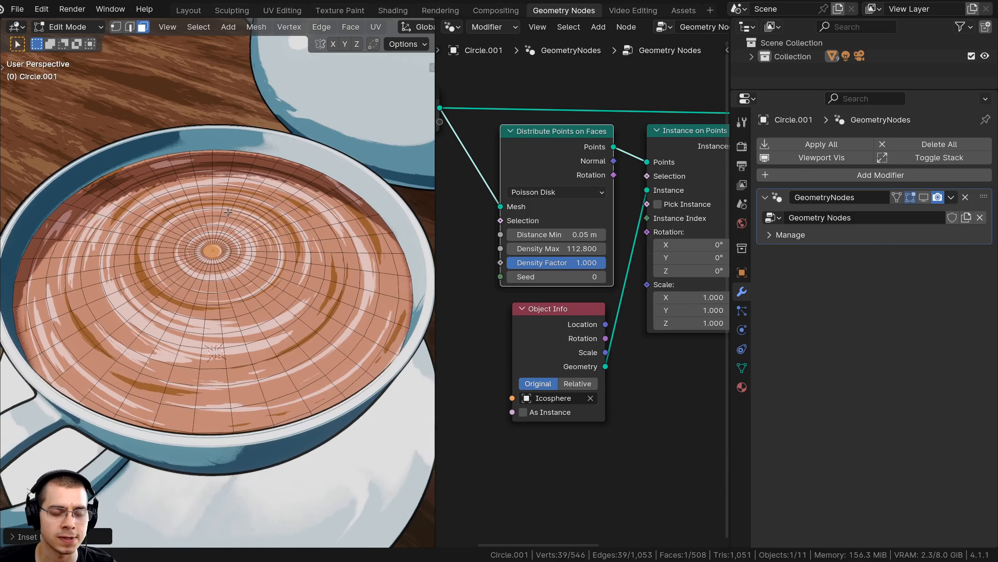
Turn the GeometryNodes modifier's viewport display back on
middle_drag(203, 207, 279, 240)
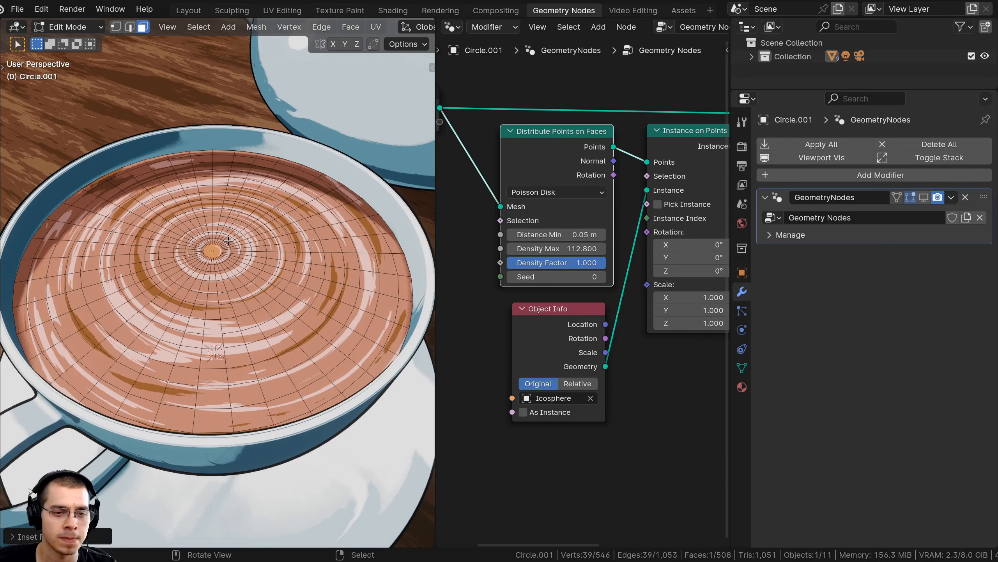
click(925, 197)
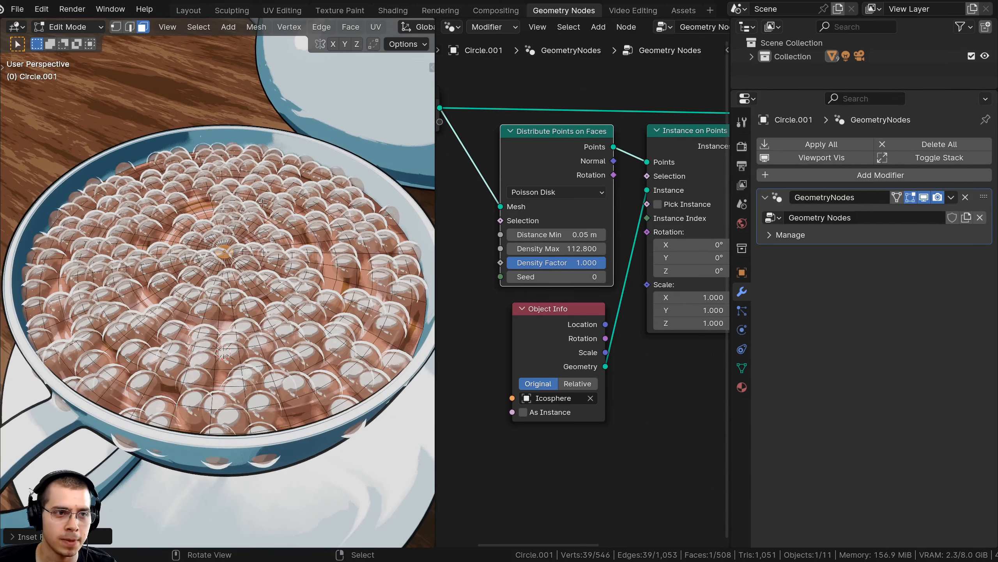
middle_drag(309, 247, 251, 222)
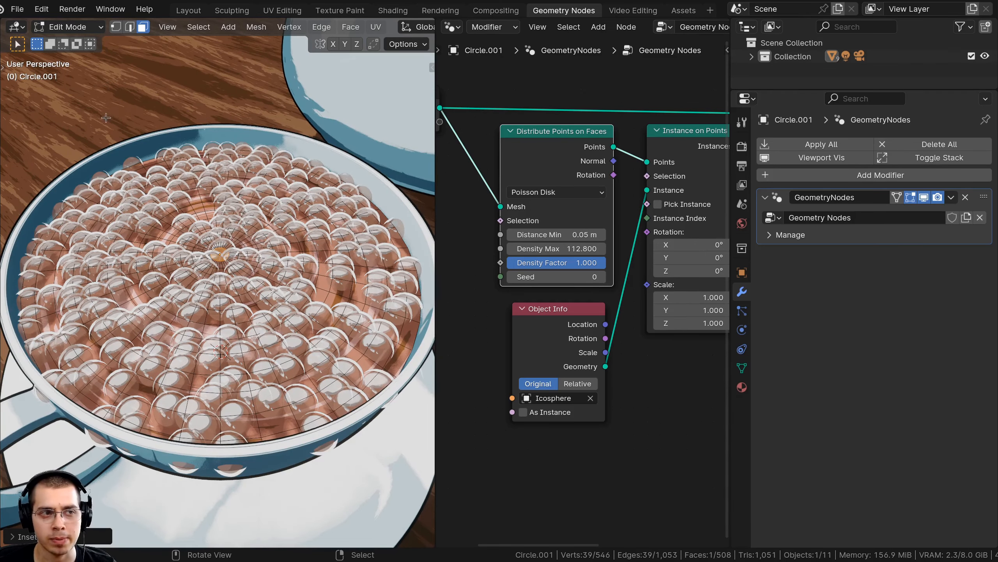
Switch the liquid surface to Weight Paint mode and save the file
click(69, 29)
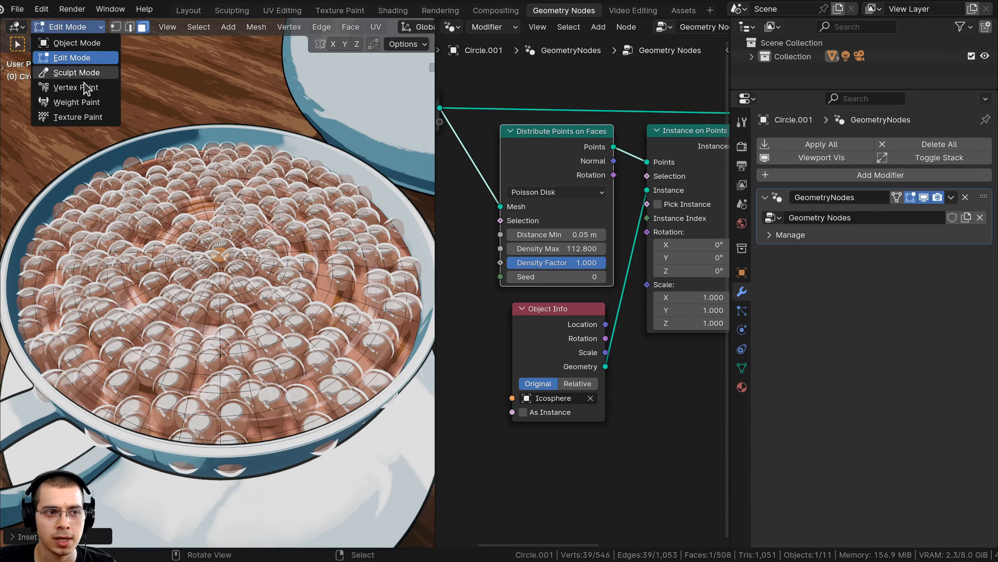
click(91, 103)
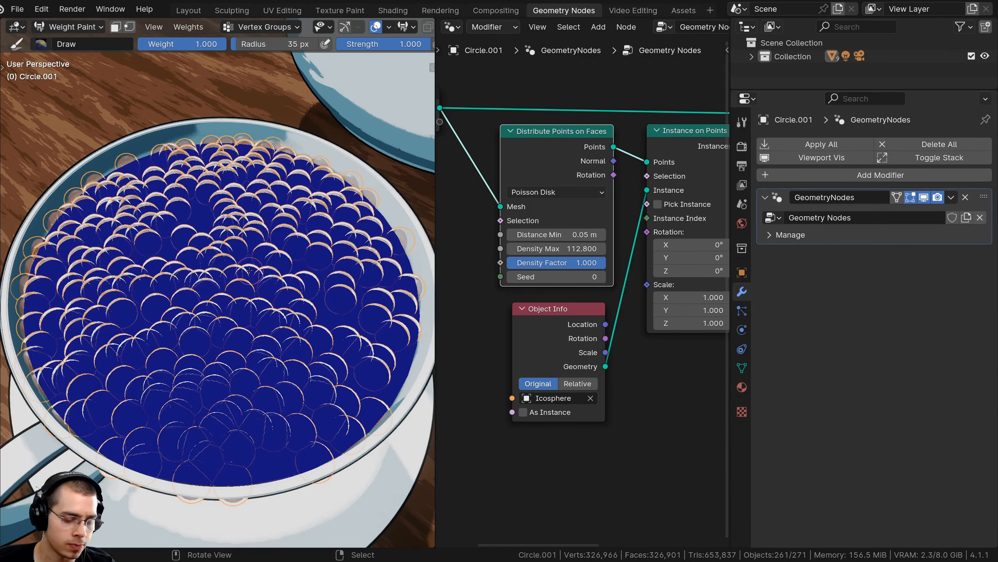
key(ctrl+s)
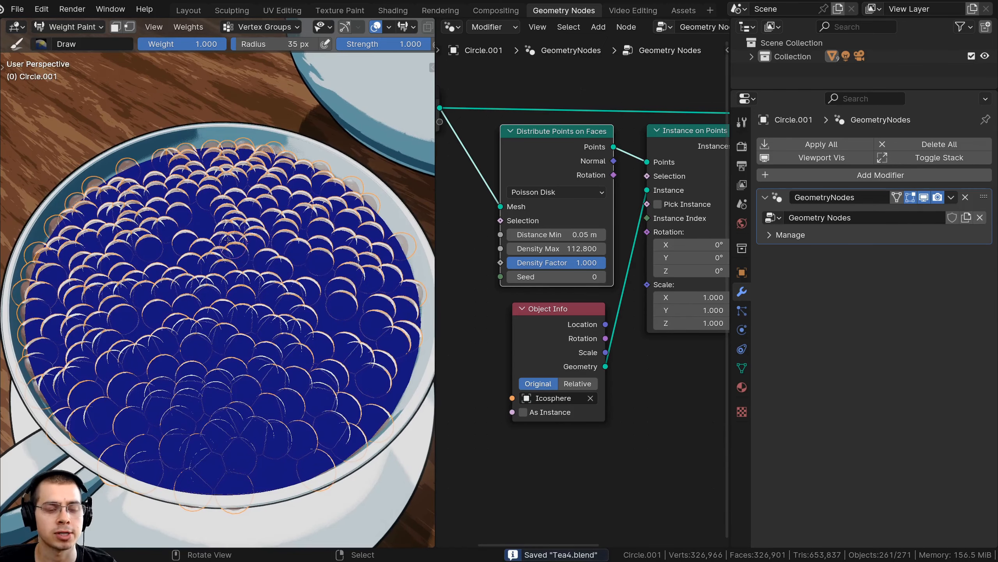
Paint a patch on the far side of the liquid surface with the Draw brush at weight 1.000
mouse_move(230, 182)
mouse_down()
mouse_move(208, 192)
mouse_move(306, 216)
mouse_move(220, 236)
mouse_move(300, 178)
mouse_move(282, 196)
mouse_move(282, 184)
mouse_move(285, 242)
mouse_move(221, 191)
mouse_move(267, 212)
mouse_move(224, 252)
mouse_move(315, 233)
mouse_move(236, 220)
mouse_up()
middle_drag(464, 272, 497, 274)
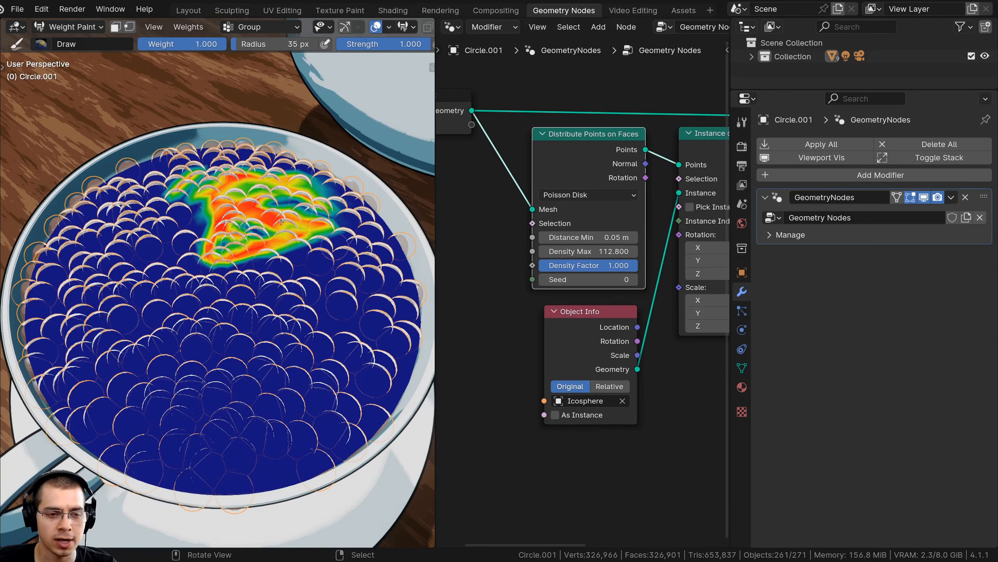
middle_drag(378, 232, 384, 276)
Expose the Distribute Points on Faces node's Density Factor as a new Group Input socket
middle_drag(452, 221, 494, 226)
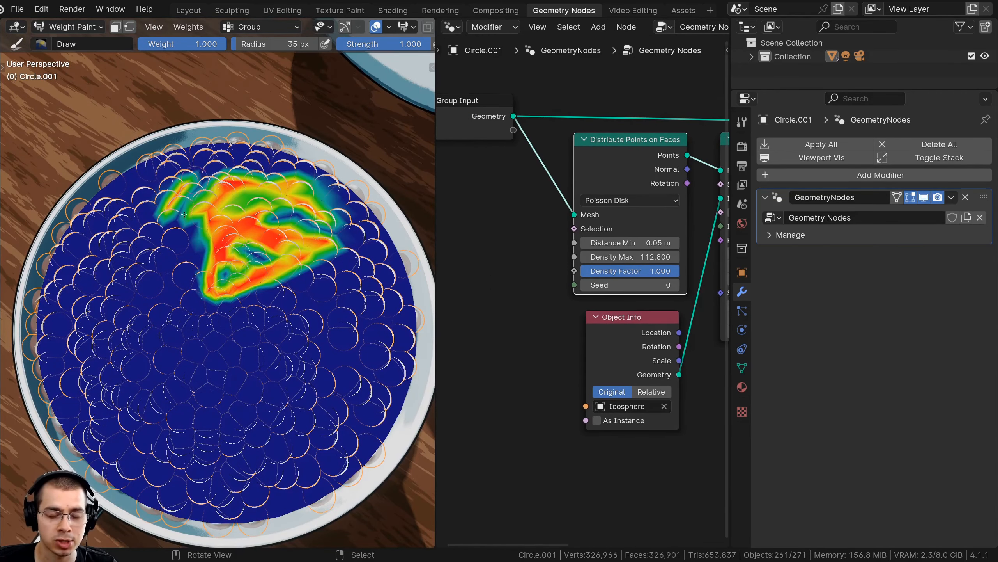
scroll(604, 271, up, 1)
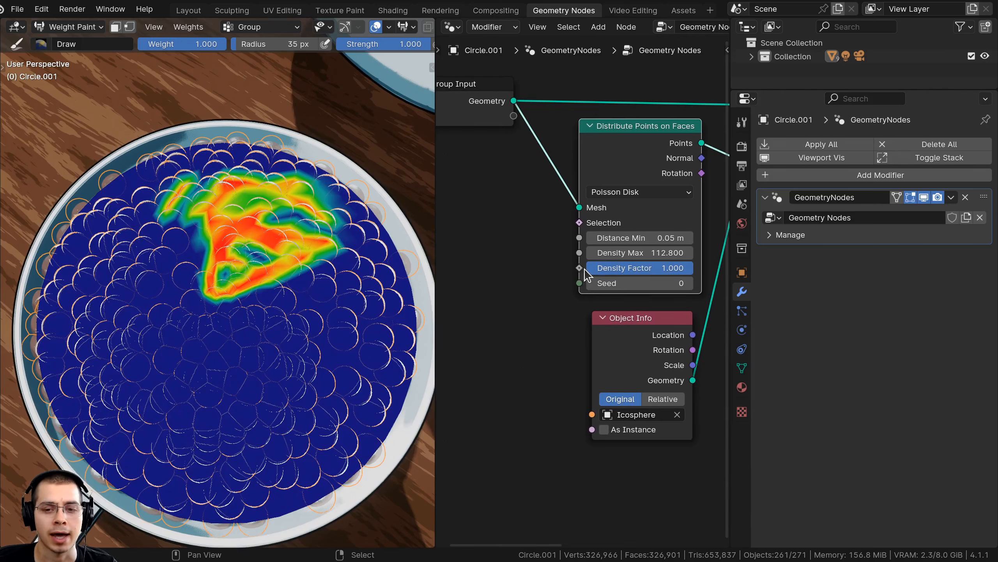
drag(580, 268, 513, 117)
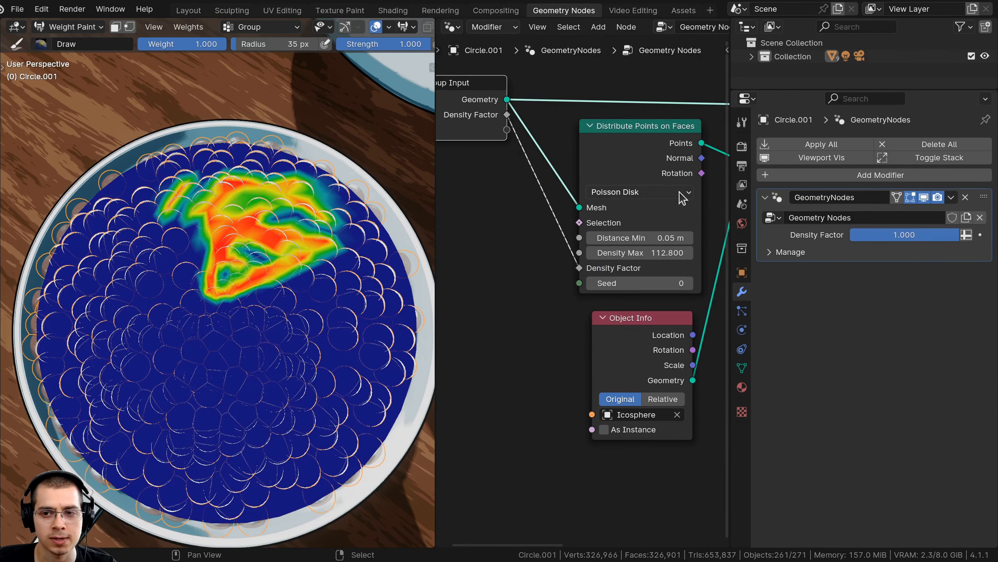
Widen the properties editor and make the modifier's Density Factor use the painted vertex group, Group, as its attribute
drag(729, 168, 681, 165)
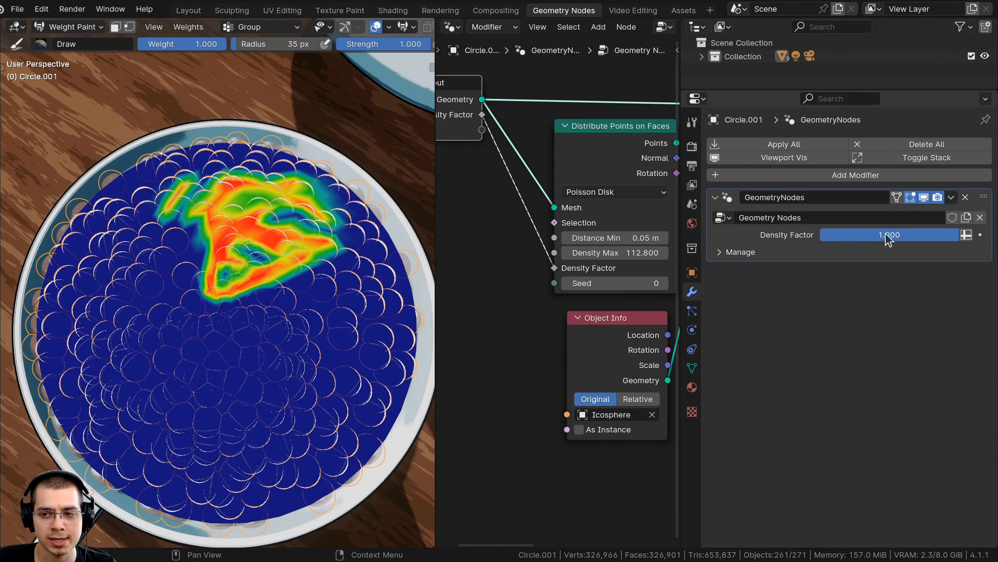
mouse_move(927, 232)
mouse_down()
mouse_move(851, 232)
mouse_move(928, 232)
mouse_up()
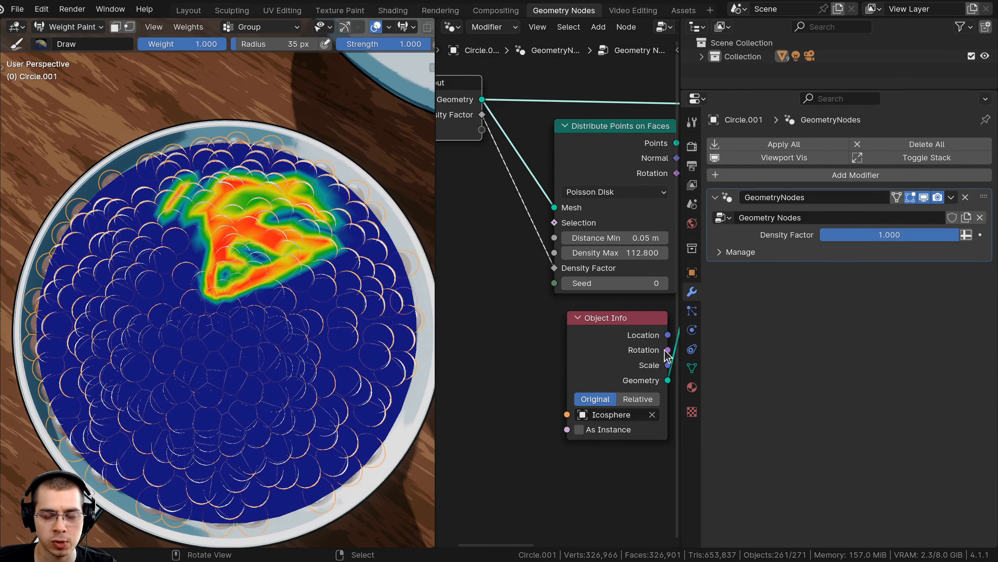
click(966, 234)
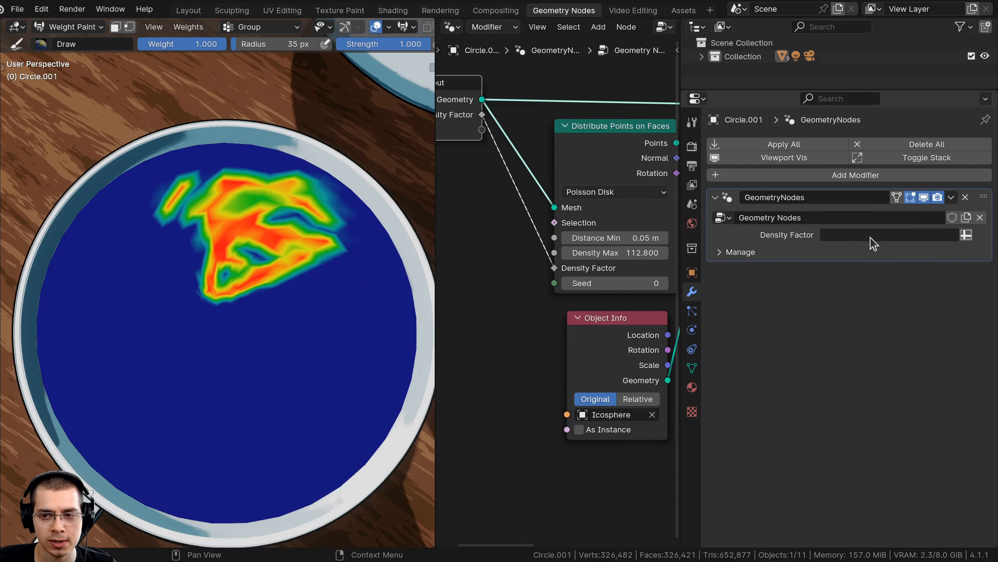
click(844, 235)
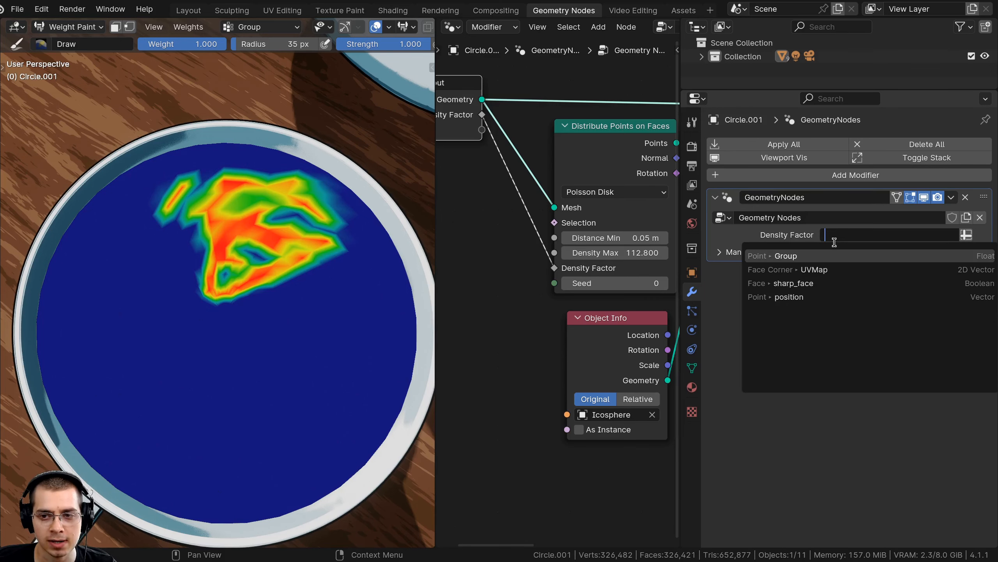
click(798, 256)
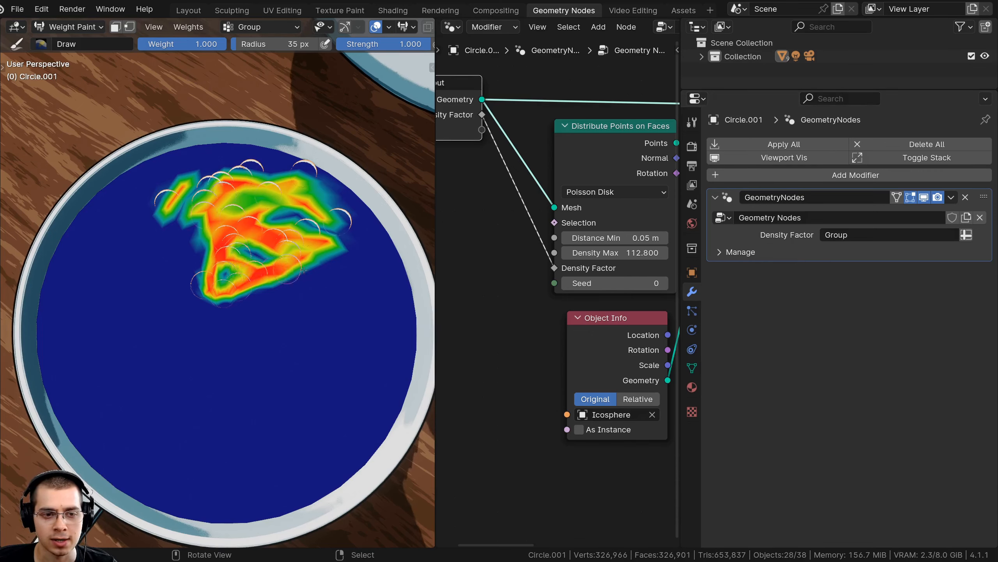
Paint more weight 1.000 strokes beside the existing patch on the liquid surface to extend the bubbles to both sides
mouse_move(356, 262)
mouse_down()
mouse_move(312, 301)
mouse_move(218, 311)
mouse_move(114, 204)
mouse_move(145, 220)
mouse_up()
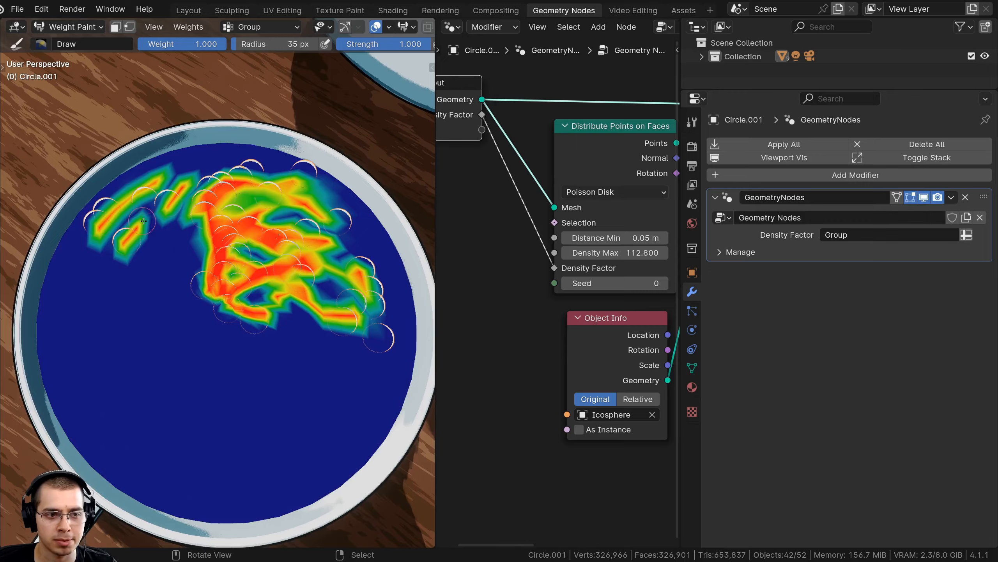
scroll(219, 369, down, 5)
scroll(219, 369, up, 6)
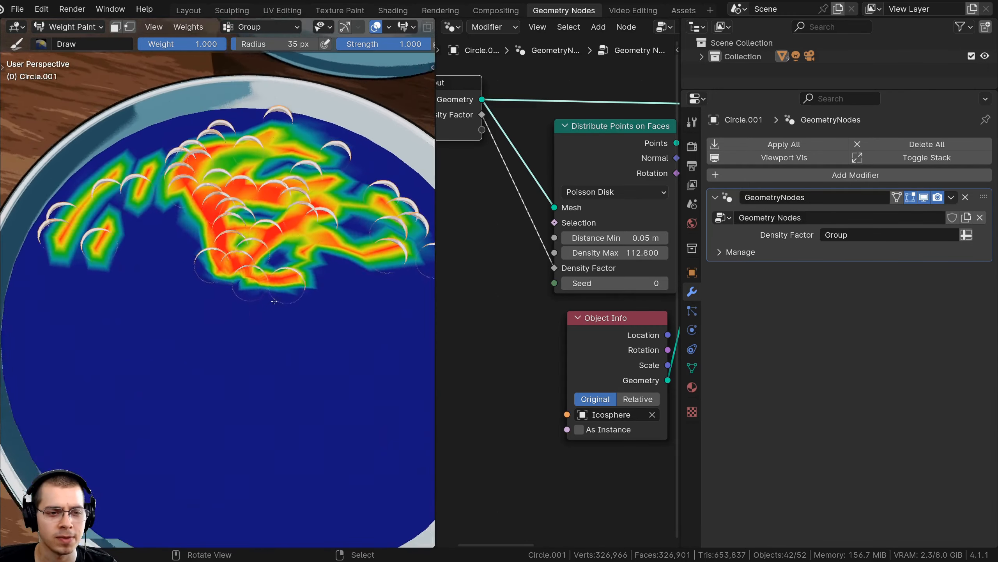
scroll(241, 147, up, 3)
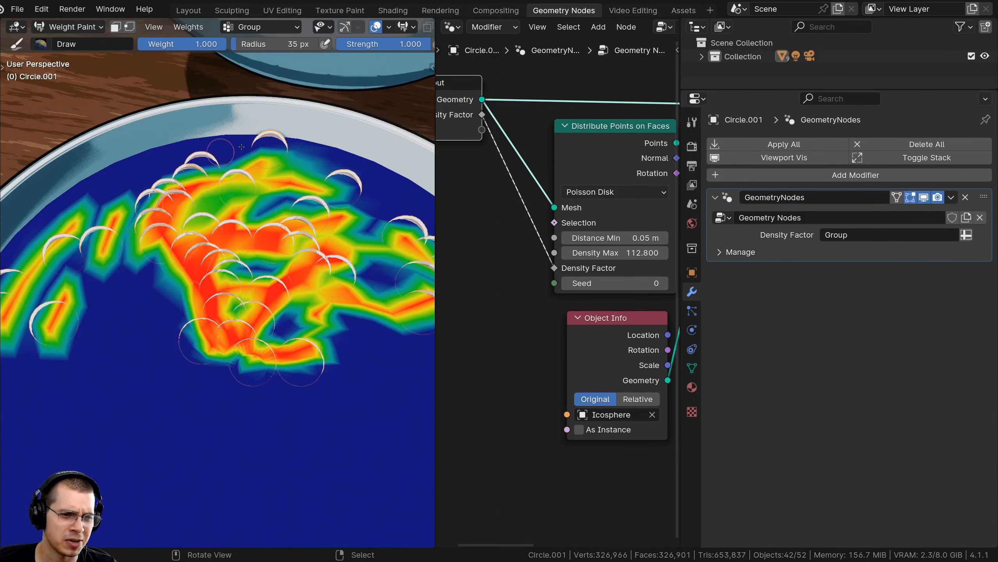
scroll(237, 225, down, 3)
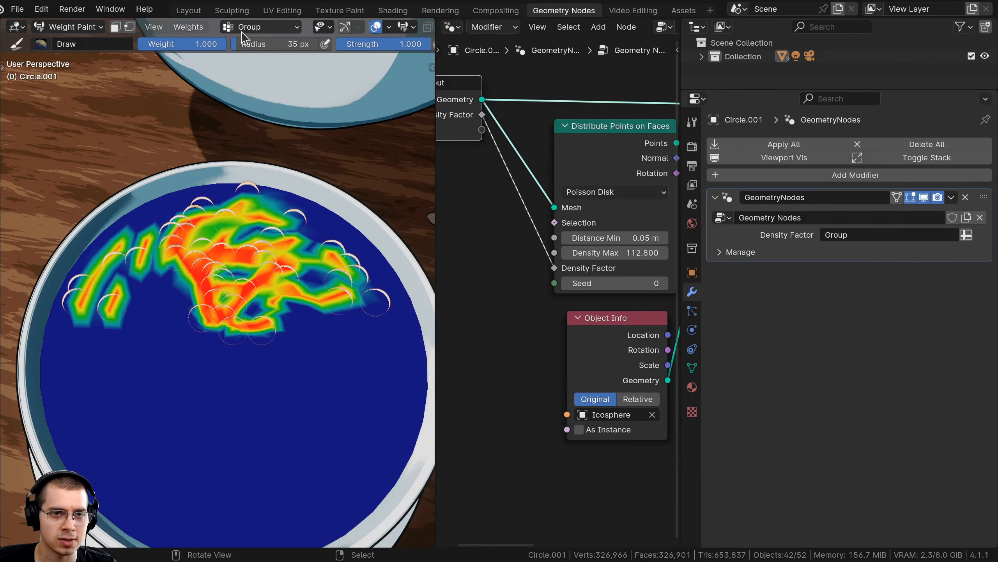
Turn off the 3D viewport overlays
scroll(242, 31, down, 4)
scroll(255, 35, down, 3)
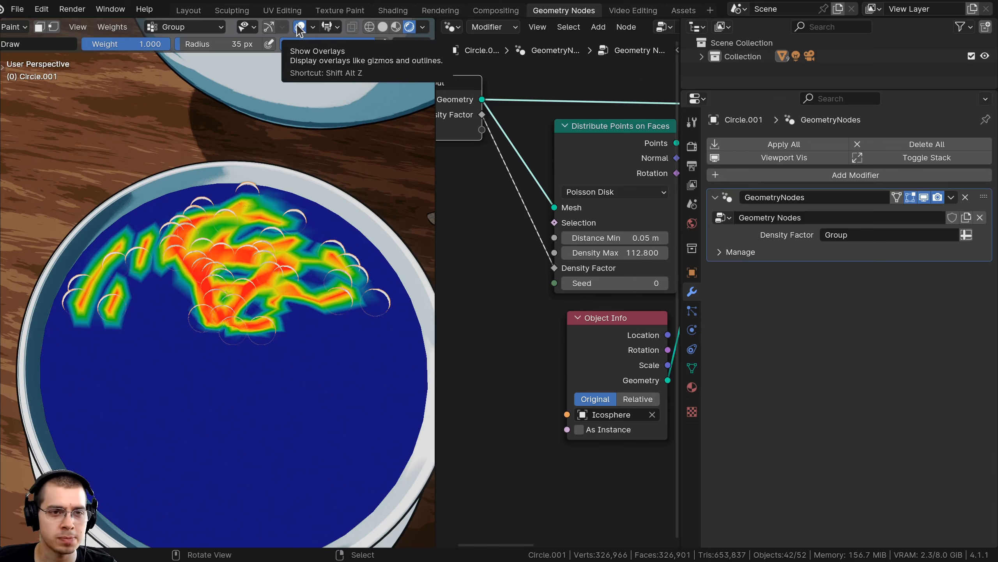
click(301, 28)
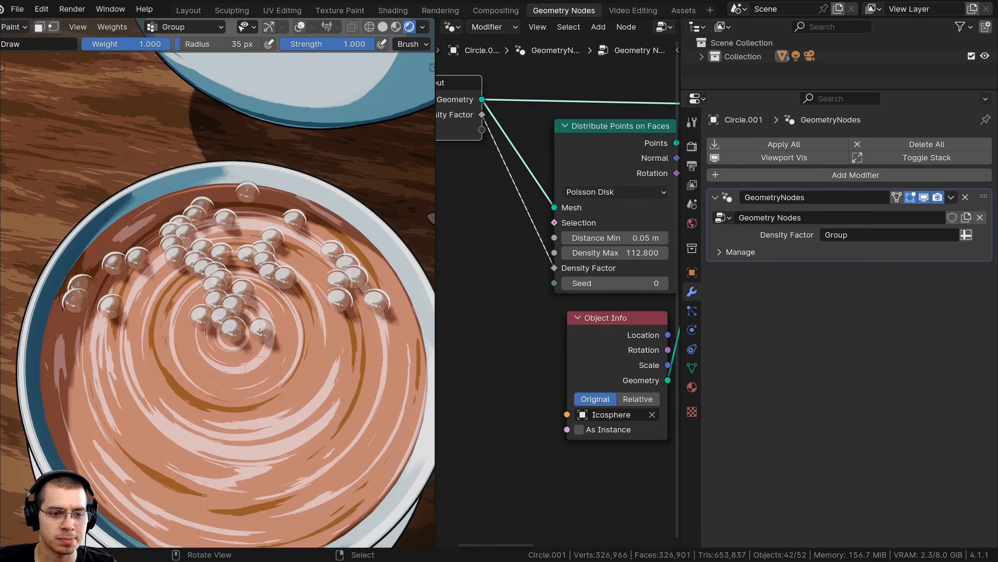
Paint further weight strokes around the liquid surface to scatter additional bubble clusters along the rim and near the centre
mouse_move(288, 341)
mouse_down()
mouse_move(338, 410)
mouse_move(306, 283)
mouse_move(176, 210)
mouse_move(313, 220)
mouse_move(355, 268)
mouse_up()
scroll(334, 271, down, 2)
middle_drag(252, 291, 204, 236)
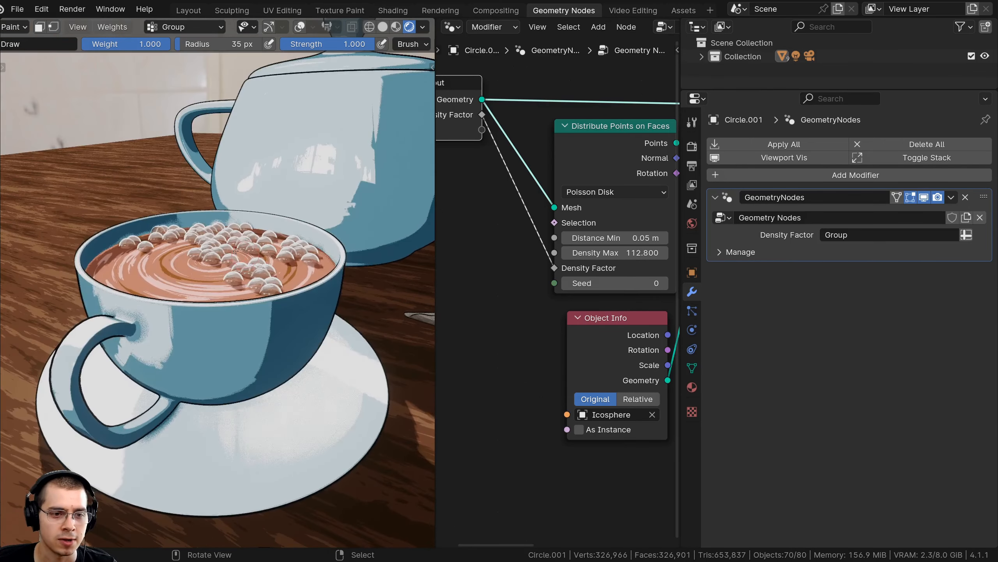
mouse_move(173, 244)
mouse_down()
mouse_move(114, 238)
mouse_move(128, 254)
mouse_up()
scroll(129, 252, down, 3)
middle_drag(130, 251, 151, 310)
mouse_move(151, 311)
mouse_down()
mouse_move(153, 340)
mouse_move(183, 292)
mouse_up()
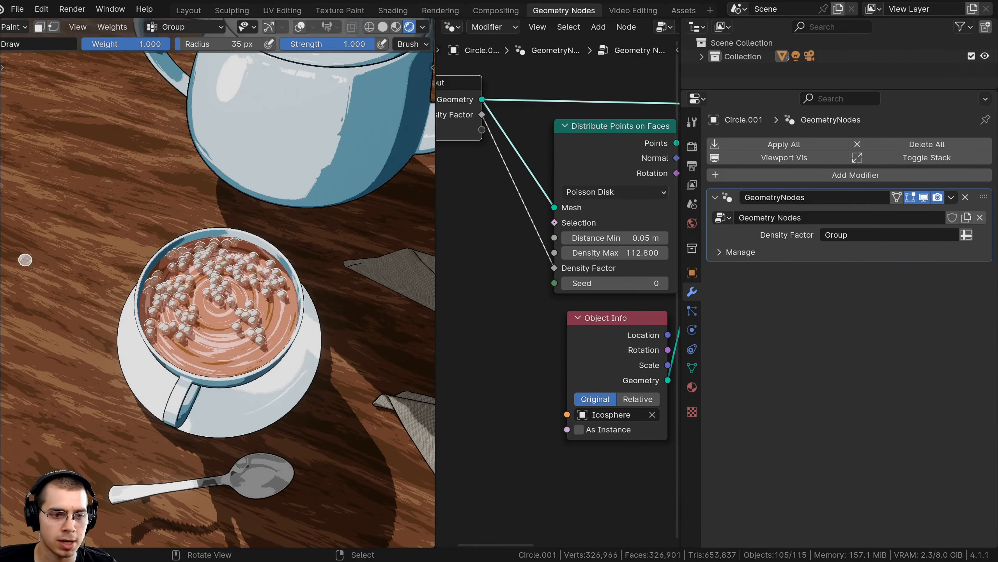
scroll(252, 333, down, 2)
scroll(253, 334, up, 4)
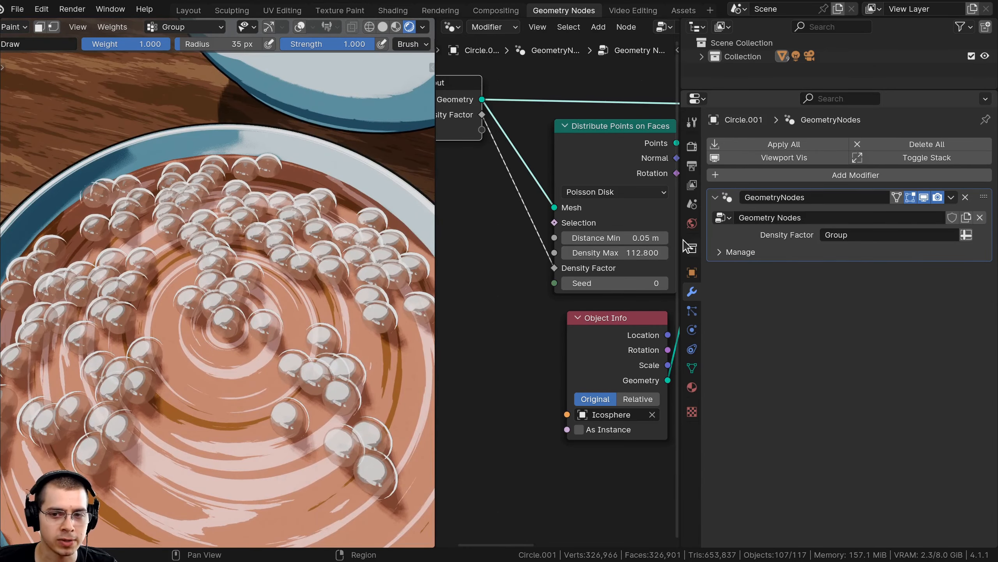
Narrow the properties editor to give the geometry node editor more room for the bubble node tree
drag(679, 235, 916, 235)
scroll(682, 232, down, 2)
middle_drag(644, 234, 578, 219)
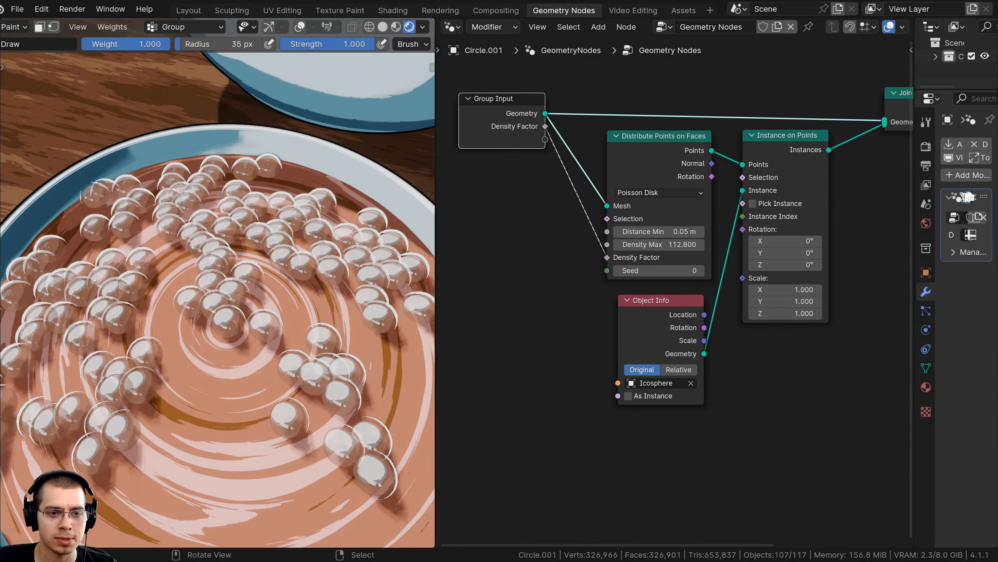
scroll(546, 197, down, 1)
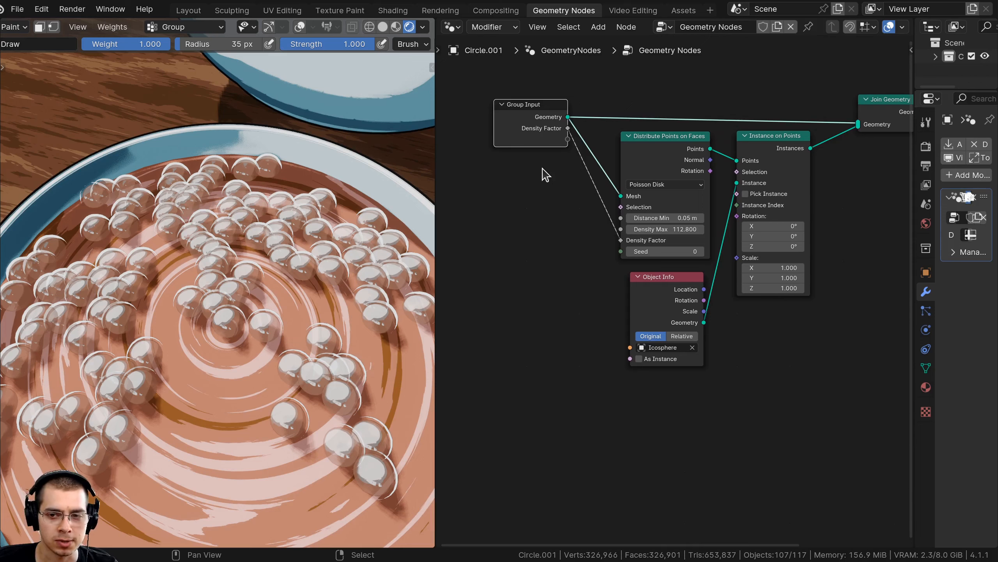
Add a Random Value node and place it below the Object Info node
key(shift+a)
click(543, 170)
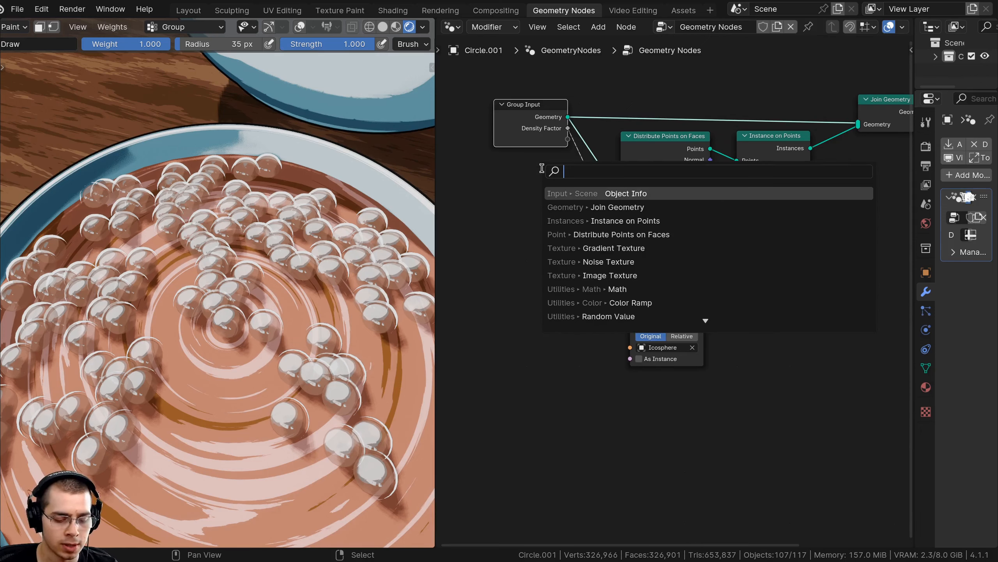
text(rna)
key(BackSpace)
key(BackSpace)
text(an)
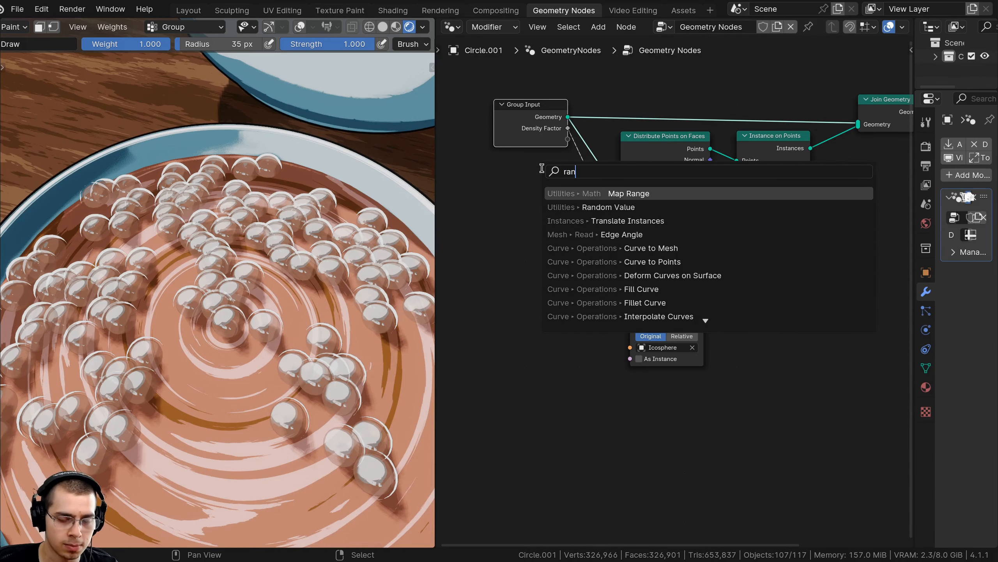
click(589, 207)
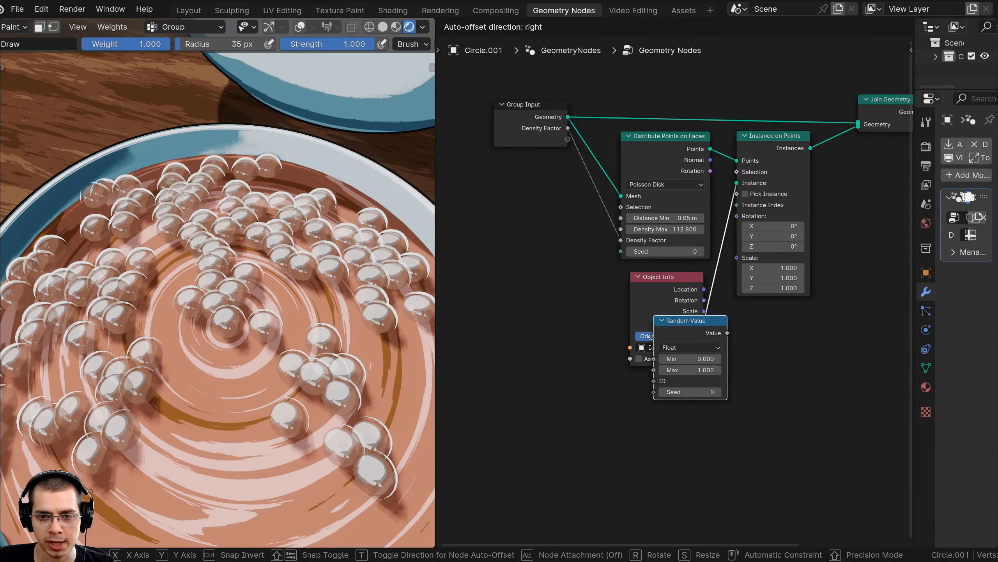
click(699, 375)
Connect the Random Value node's Value output to the Scale input of Instance on Points to vary the bubble sizes
middle_drag(631, 361, 578, 336)
scroll(578, 337, up, 3)
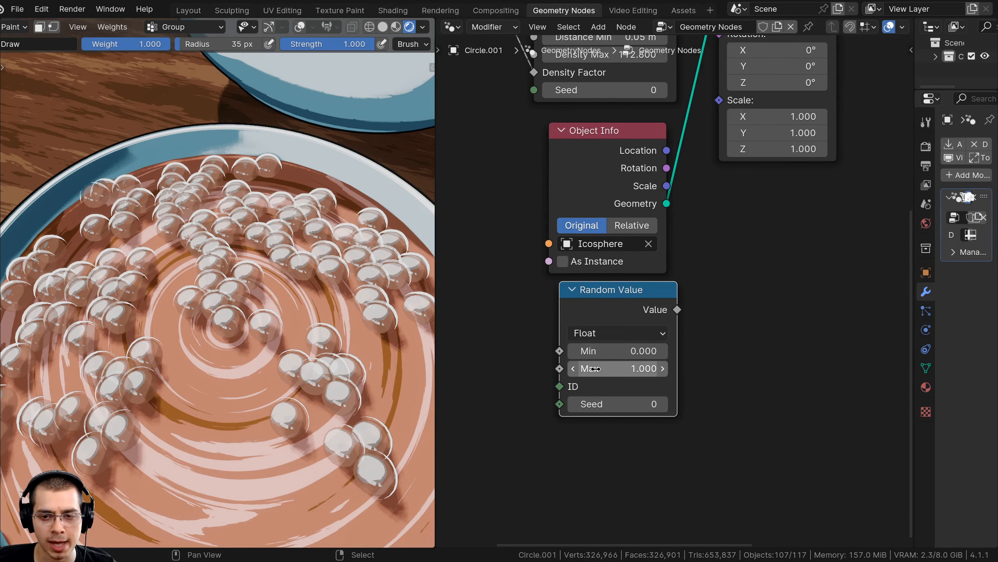
scroll(603, 358, down, 2)
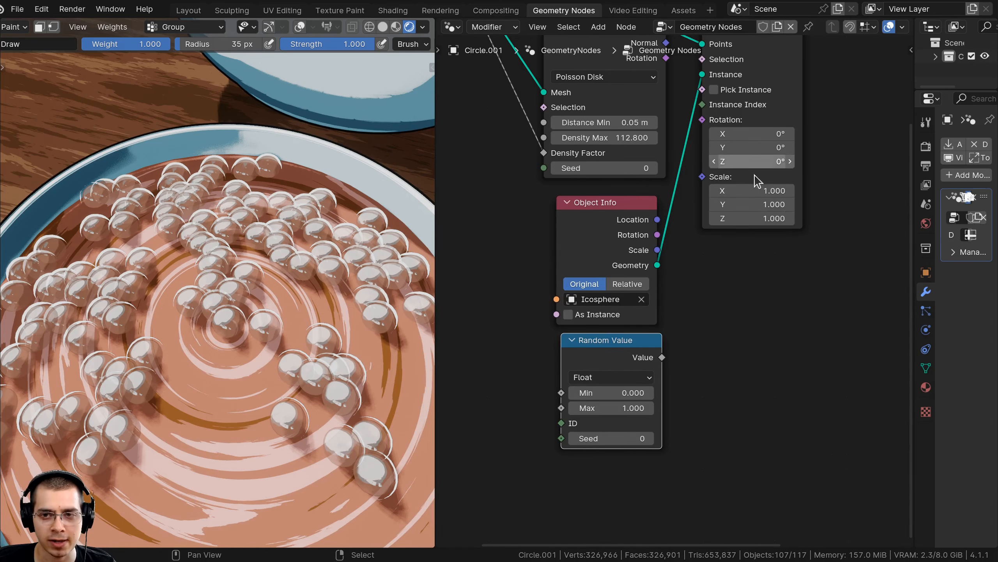
shift+scroll(747, 128, up, 3)
shift+scroll(592, 341, down, 3)
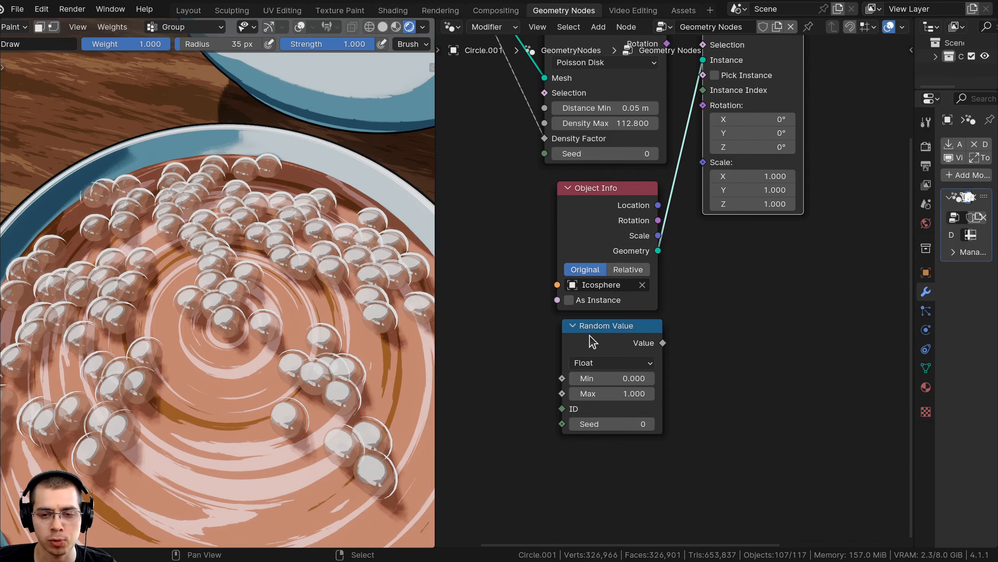
click(607, 340)
drag(660, 342, 703, 162)
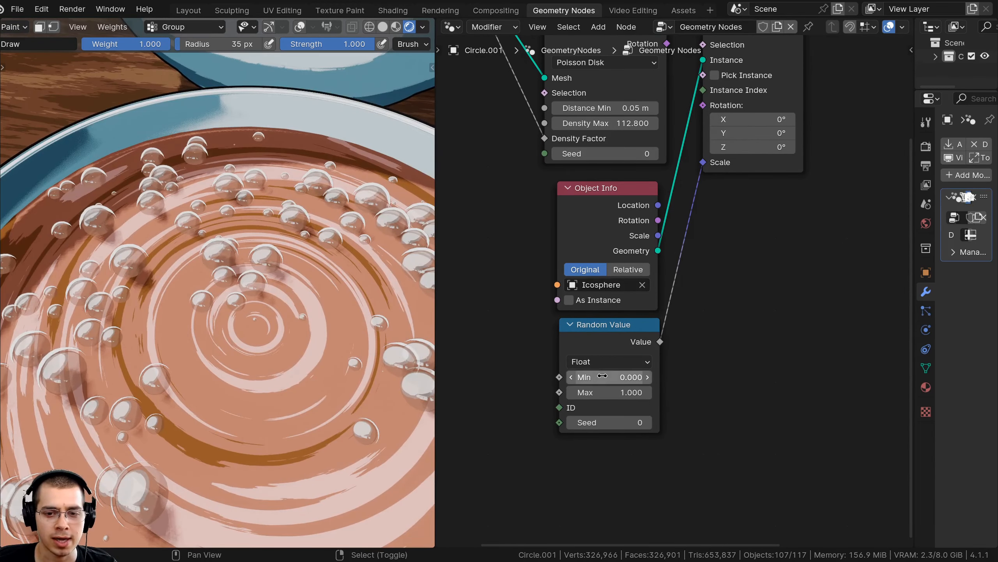
Set the Random Value node's Min to 0.3
mouse_move(598, 378)
mouse_down()
mouse_move(637, 377)
mouse_move(601, 377)
mouse_up()
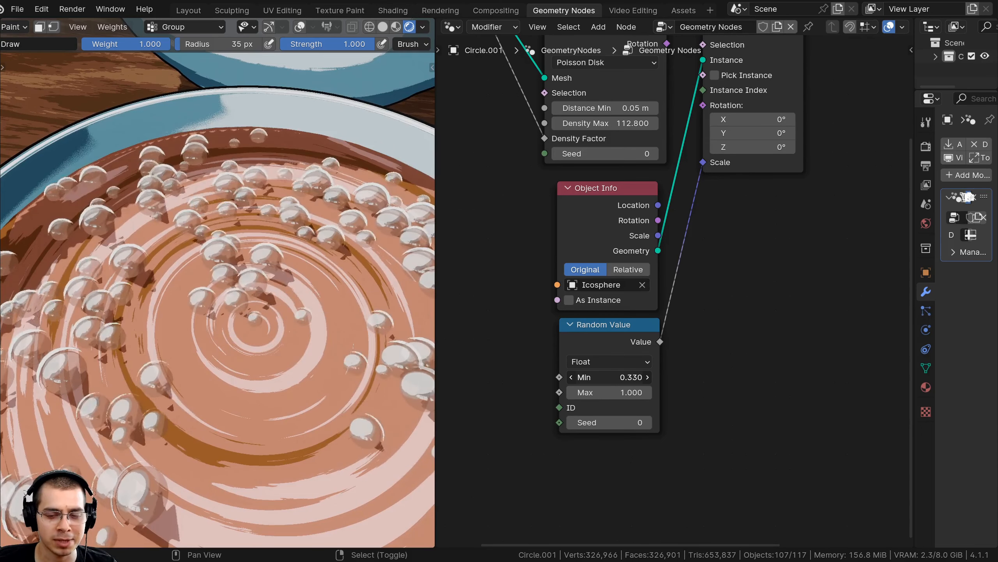
scroll(612, 279, up, 3)
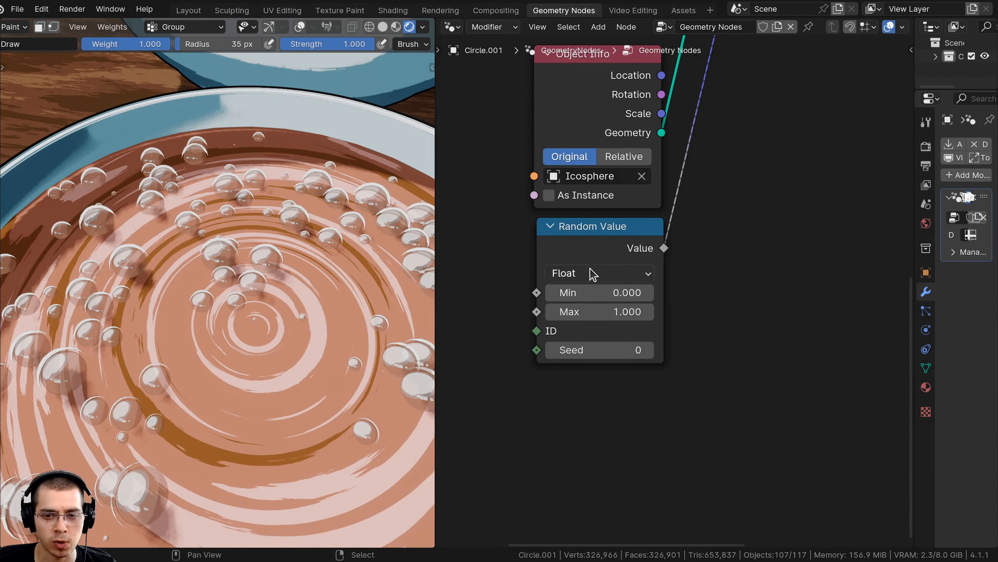
middle_drag(590, 272, 591, 296)
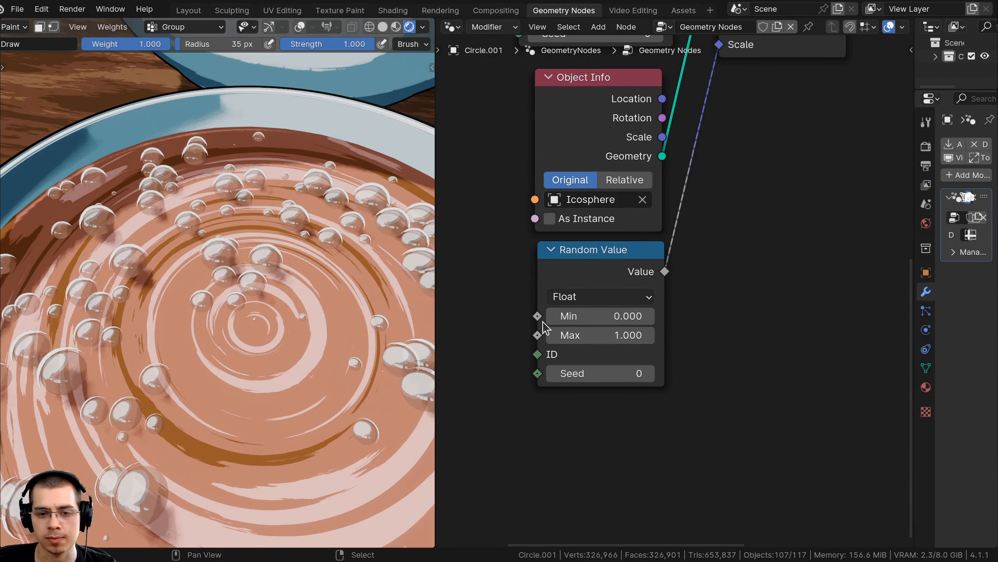
click(574, 317)
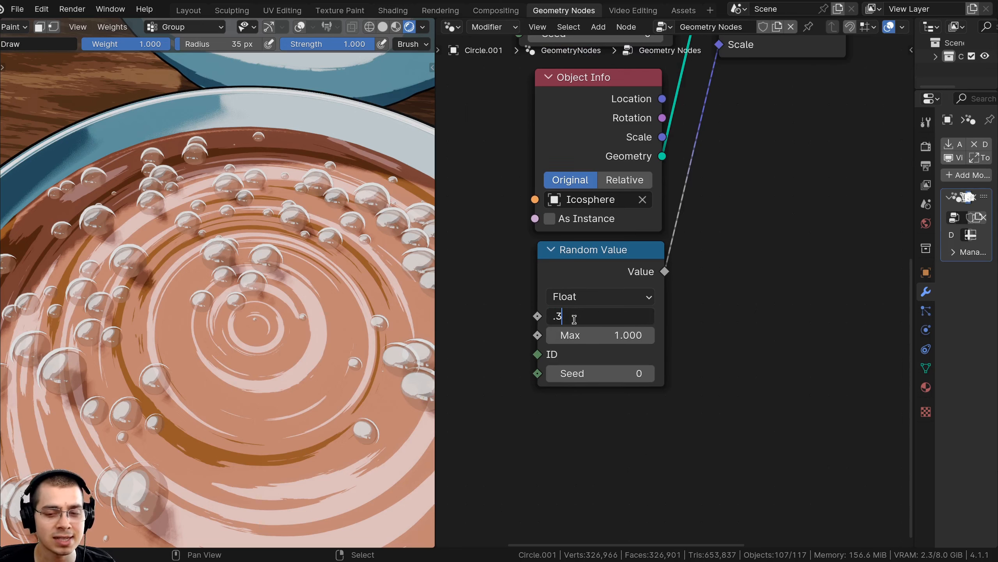
text(.3)
key(Return)
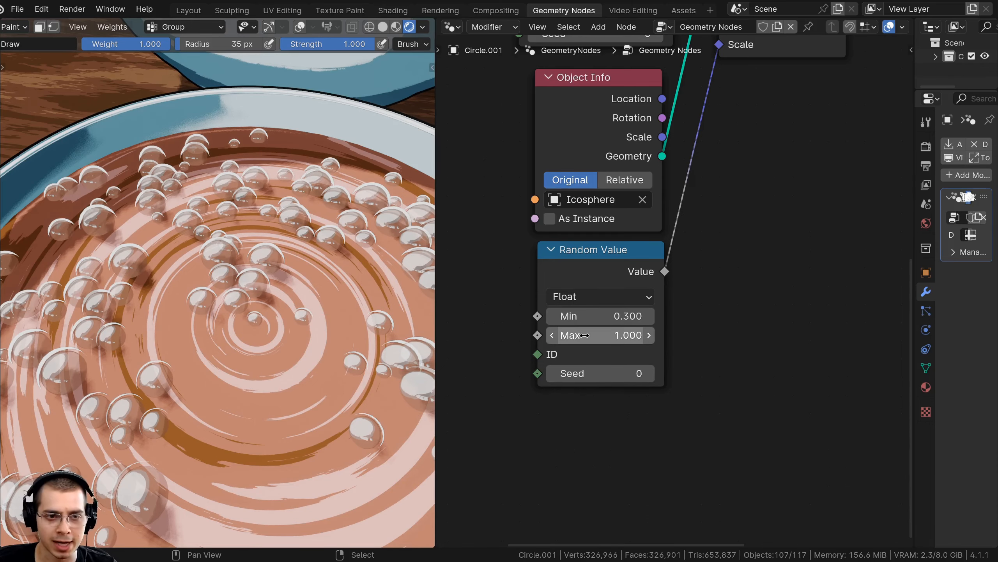
Set Density Max on the Distribute Points on Faces node to 500 to scatter more bubbles
scroll(351, 236, down, 5)
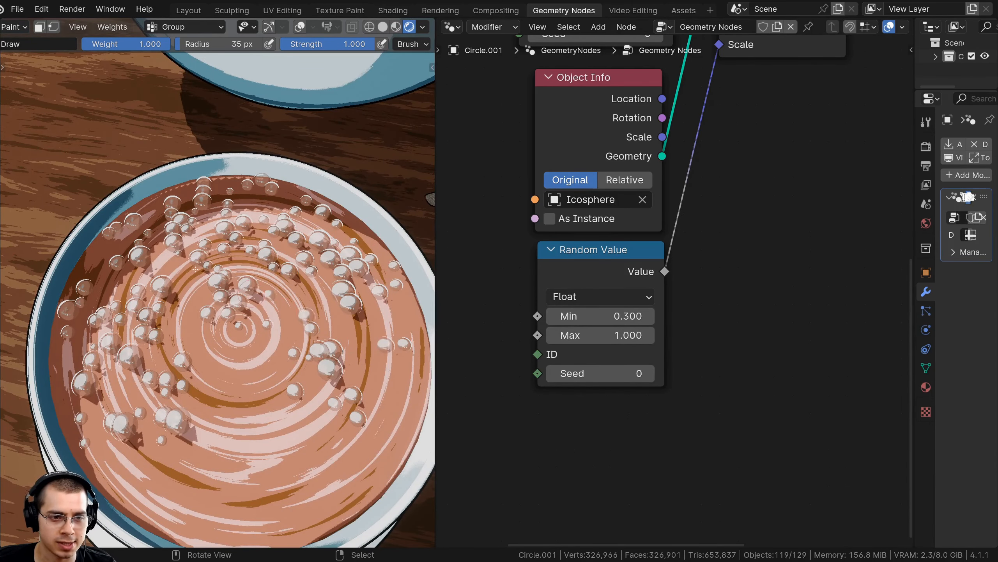
middle_drag(196, 269, 233, 295)
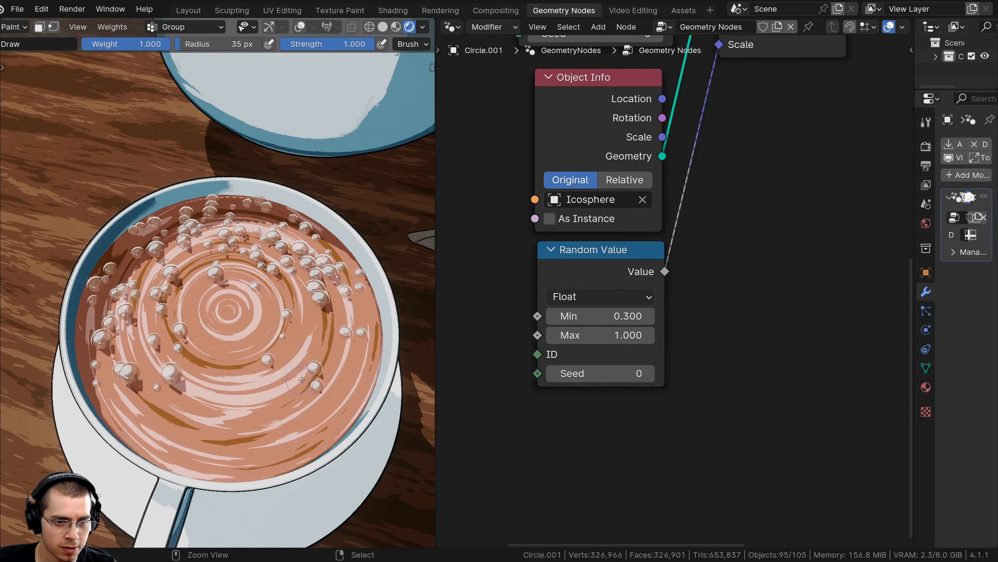
scroll(560, 458, down, 2)
middle_drag(562, 458, 593, 195)
mouse_move(598, 181)
mouse_down()
mouse_move(594, 190)
mouse_move(584, 178)
mouse_up()
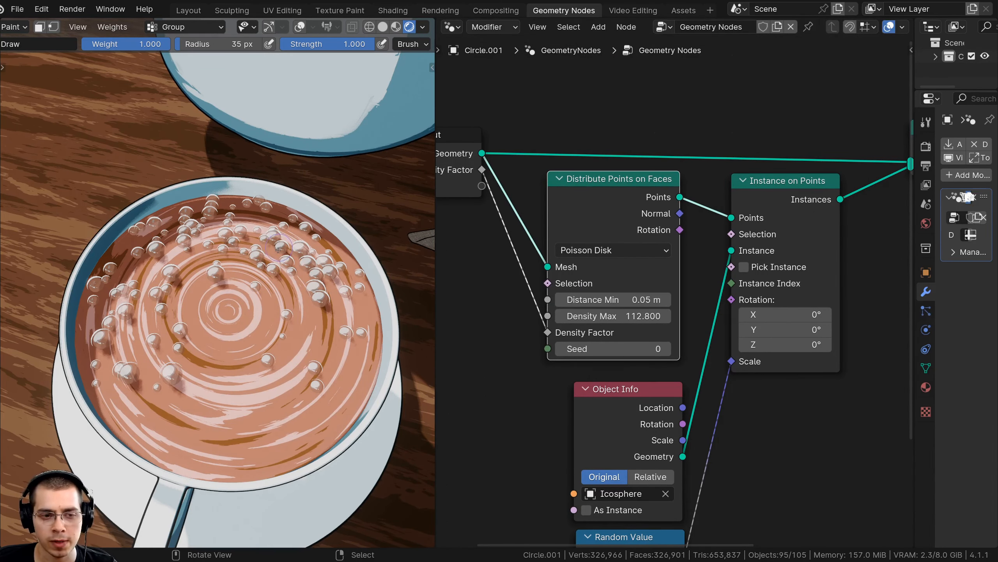
drag(602, 316, 641, 316)
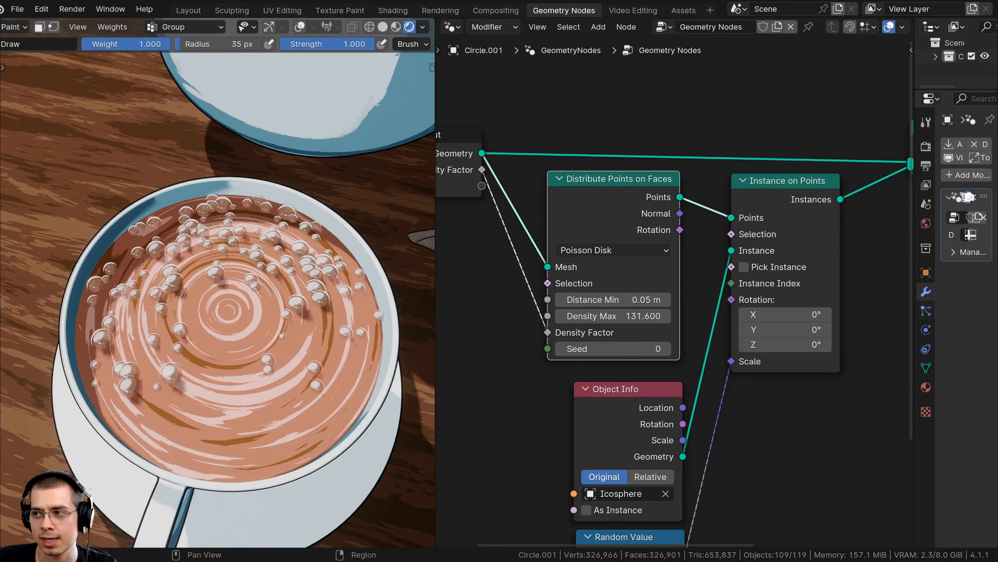
click(635, 316)
text(500)
key(Return)
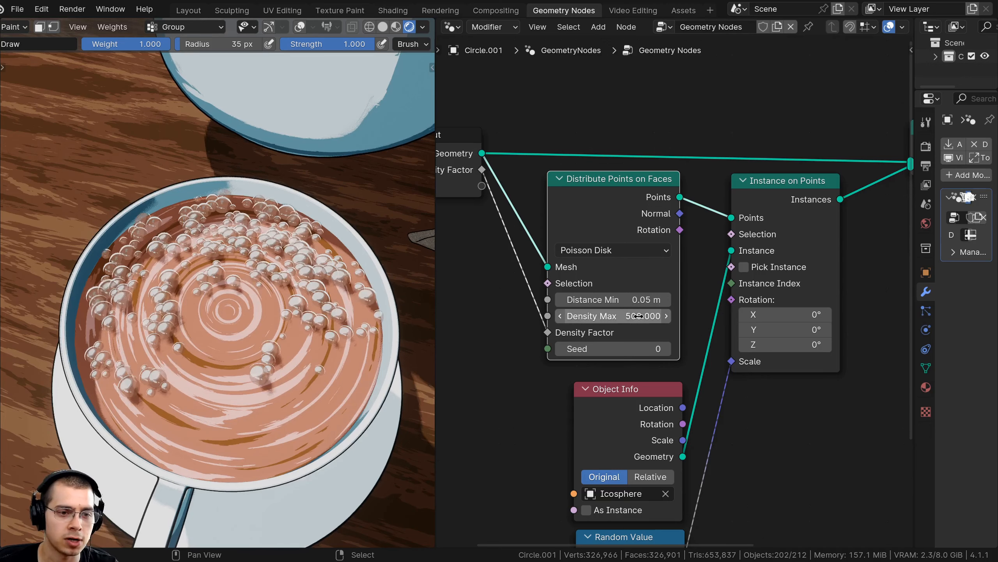
Subtract painted weight around the liquid's centre, enlarging the brush radius to 50 px, to remove bubbles from the inner swirls
middle_drag(177, 346, 226, 288)
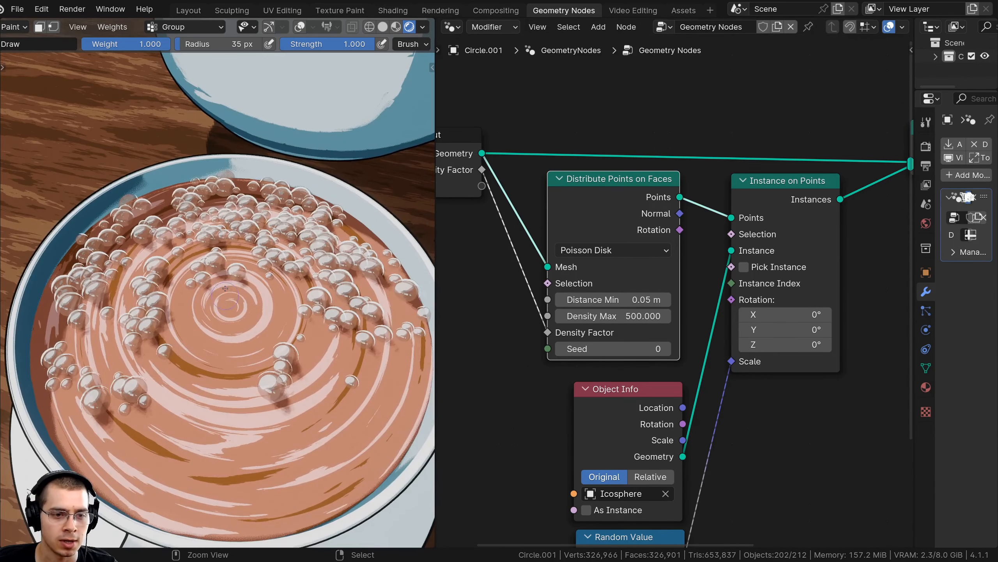
mouse_move(312, 314)
ctrl+mouse_down()
mouse_move(344, 305)
mouse_move(320, 307)
mouse_move(333, 287)
mouse_move(283, 283)
ctrl+mouse_up()
key(f)
click(351, 310)
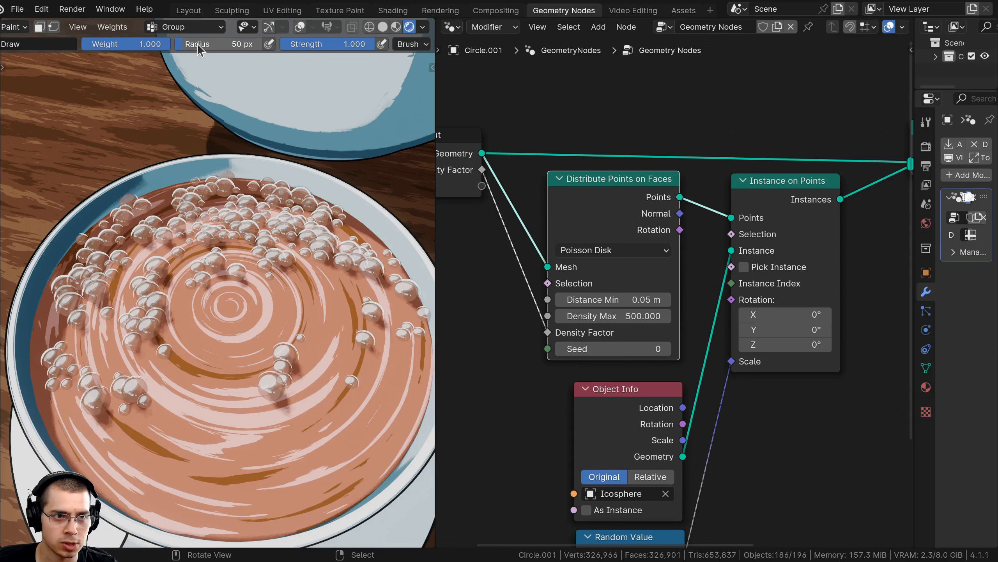
ctrl+drag(263, 267, 267, 279)
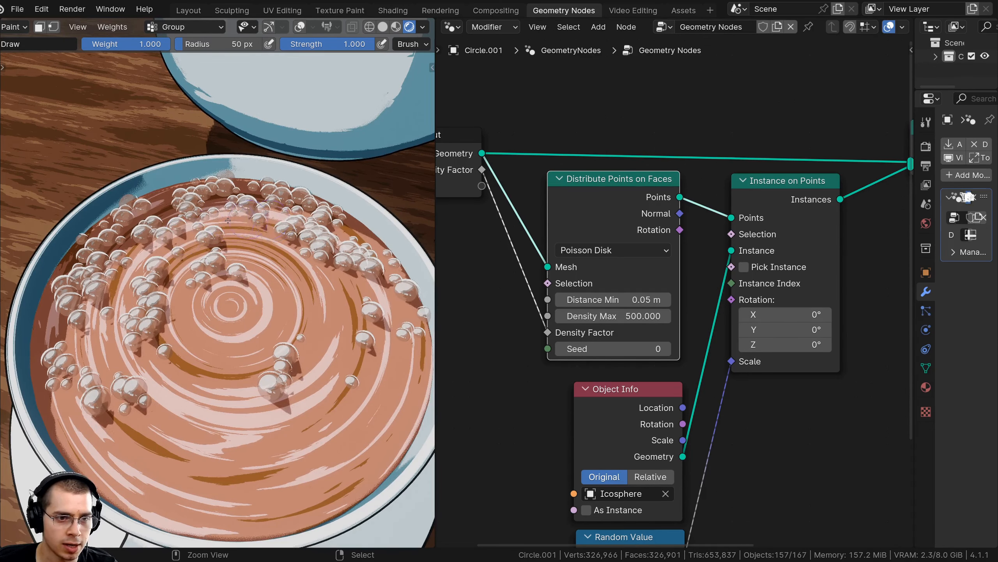
Erase bubble weight inside the tea surface and paint bubbles back along the cup's left rim
mouse_move(183, 262)
ctrl+mouse_down()
mouse_move(152, 338)
mouse_move(122, 354)
mouse_move(89, 395)
ctrl+mouse_up()
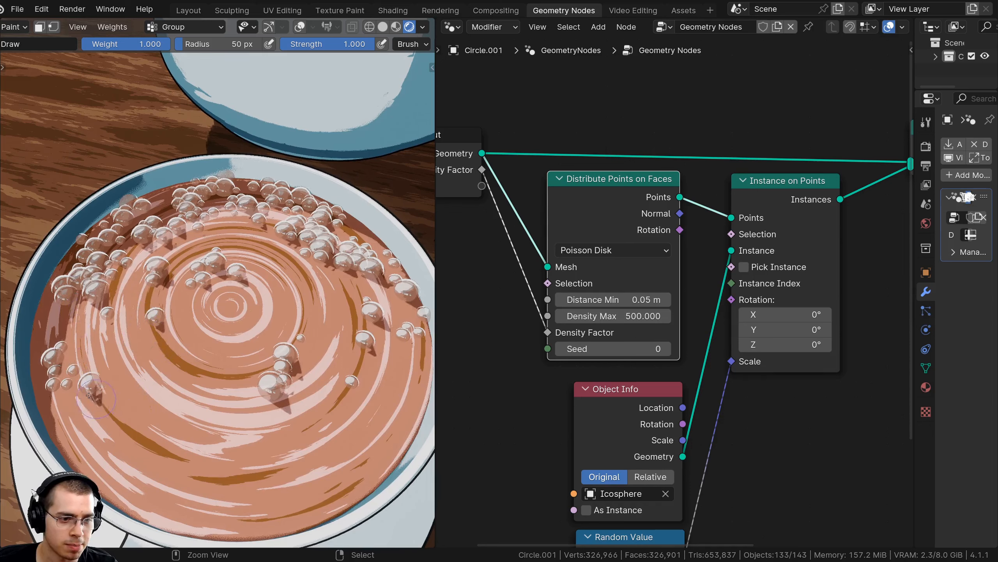
drag(36, 330, 65, 241)
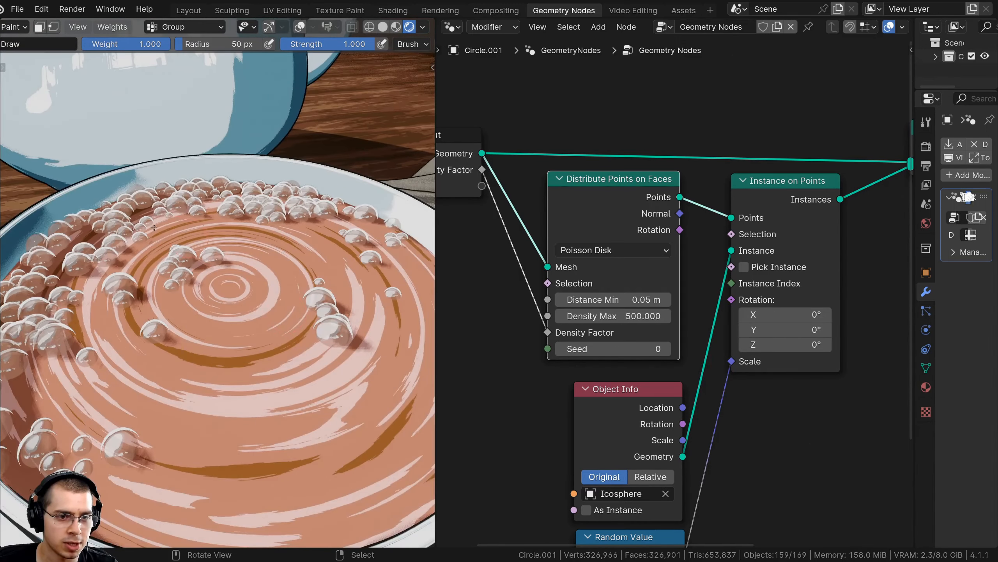
scroll(200, 236, up, 4)
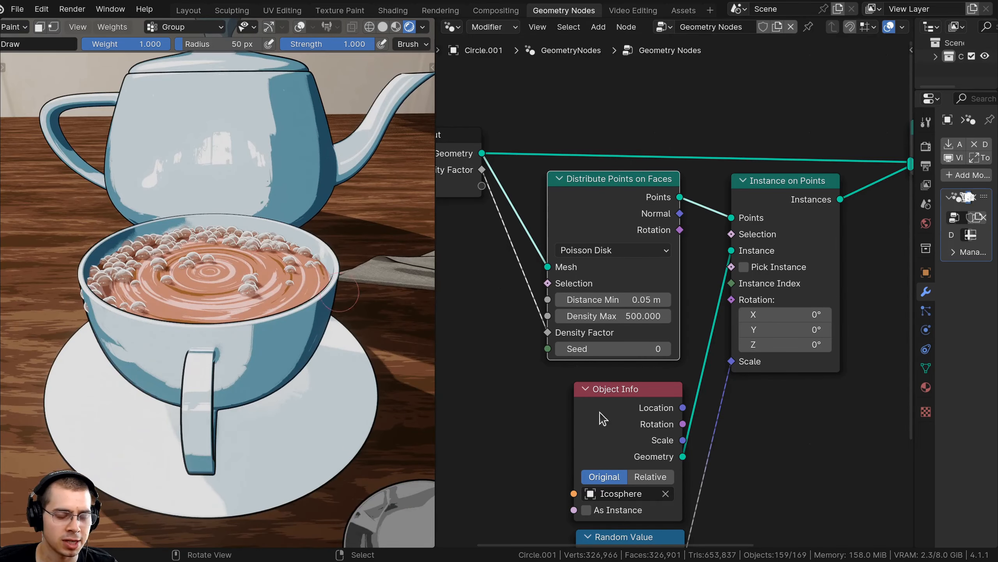
Set Density Max to 600 on the Distribute Points on Faces node
scroll(600, 415, up, 2)
middle_drag(602, 527, 602, 306)
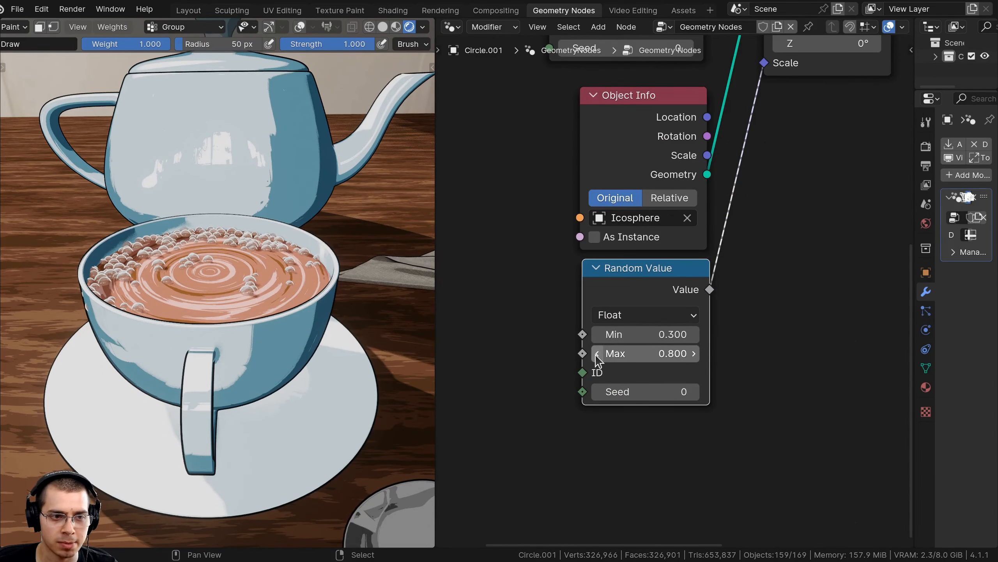
middle_drag(233, 327, 229, 382)
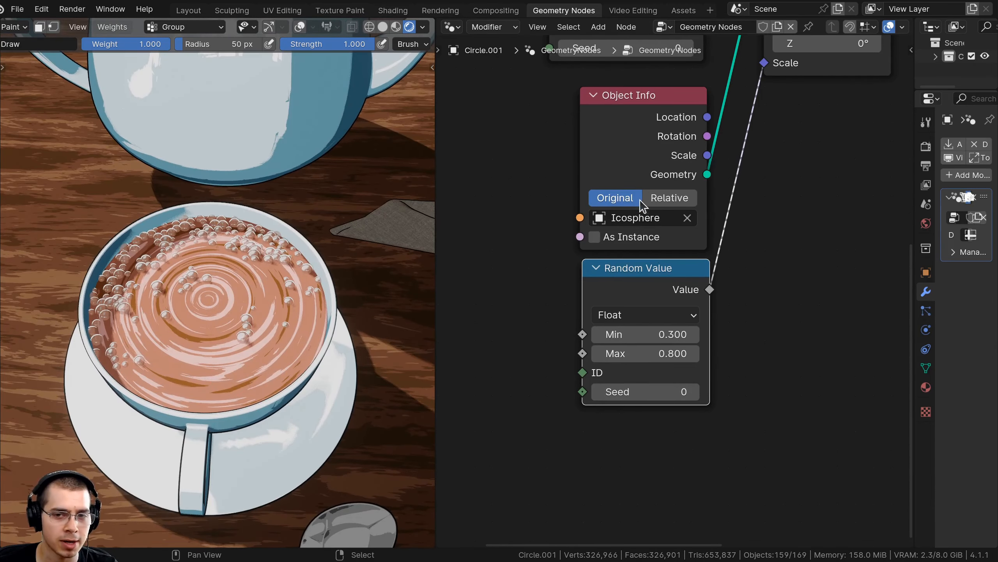
middle_drag(643, 204, 672, 464)
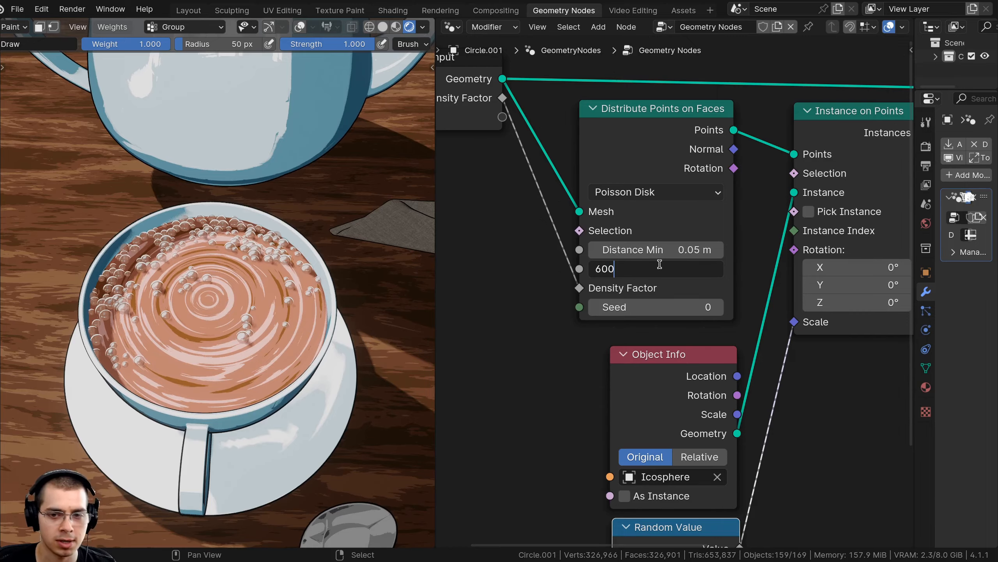
scroll(236, 307, down, 2)
scroll(206, 303, up, 2)
Thin out the bubbles by subtracting weight at scattered spots on the tea surface, checking the cup from several angles
middle_drag(236, 307, 224, 338)
scroll(200, 251, up, 3)
scroll(199, 259, down, 2)
ctrl+middle_drag(236, 299, 243, 254)
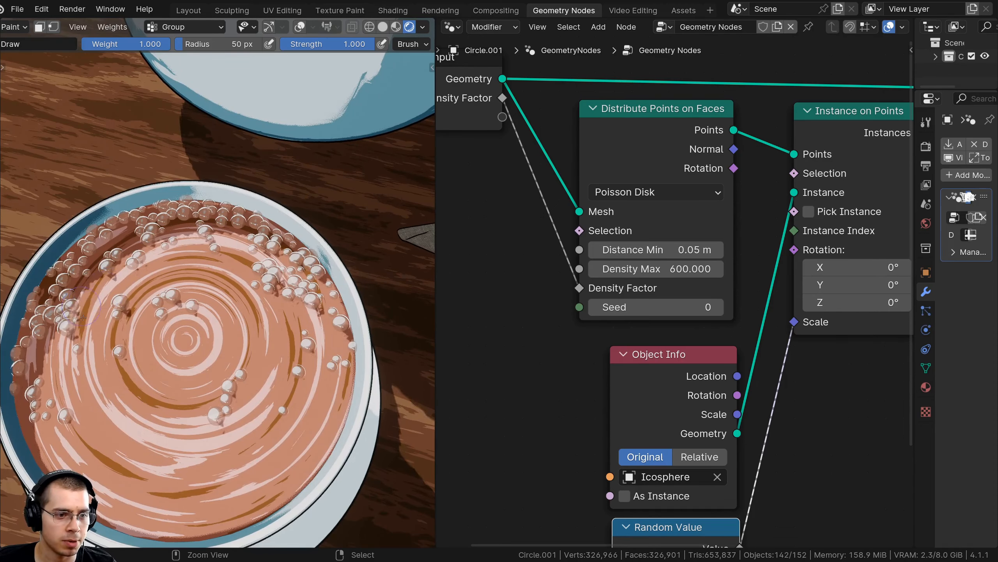
ctrl+middle_drag(123, 325, 130, 377)
middle_drag(157, 346, 204, 323)
ctrl+middle_drag(212, 315, 243, 283)
middle_drag(245, 275, 253, 226)
scroll(259, 252, up, 2)
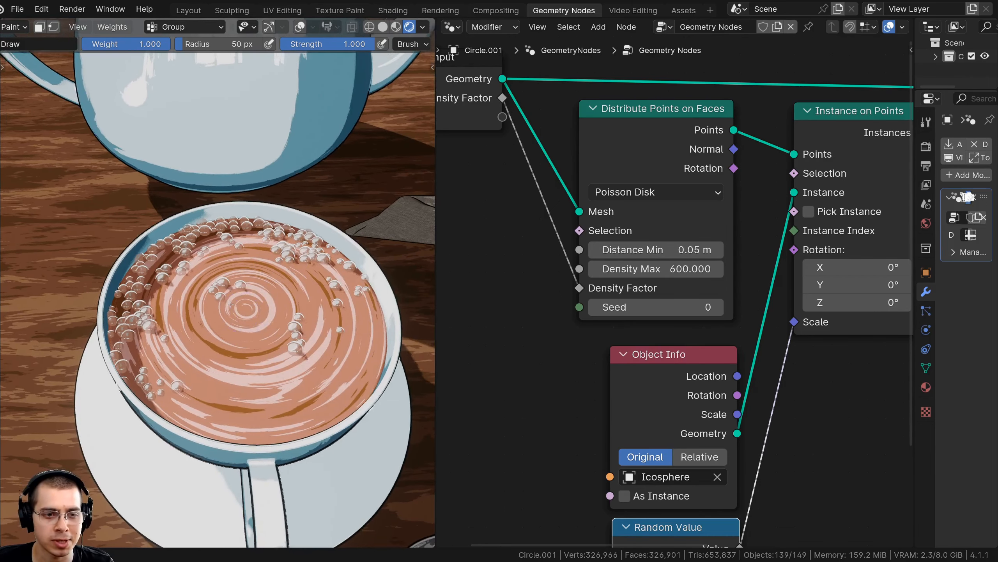
scroll(247, 222, up, 1)
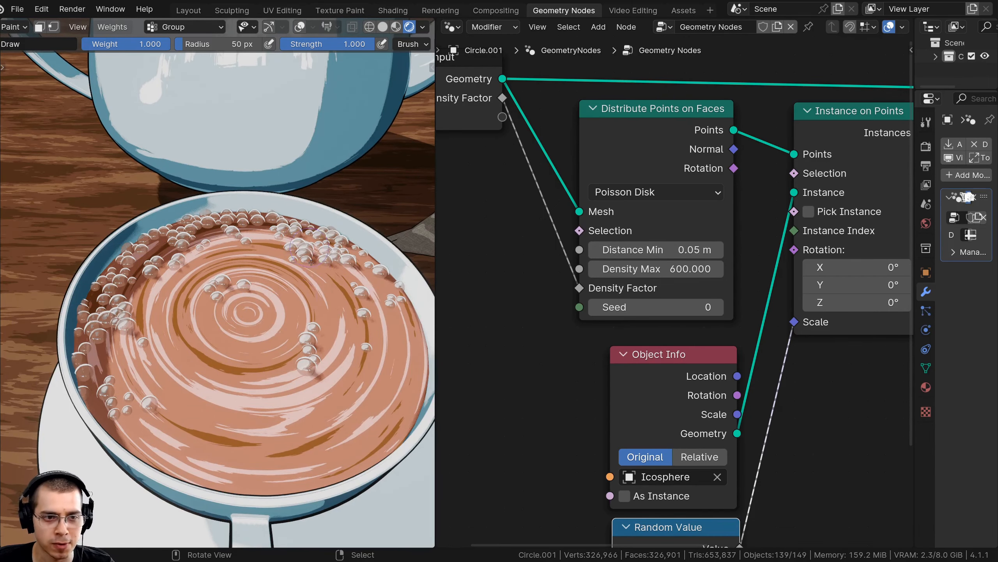
scroll(311, 262, down, 5)
middle_drag(310, 262, 45, 251)
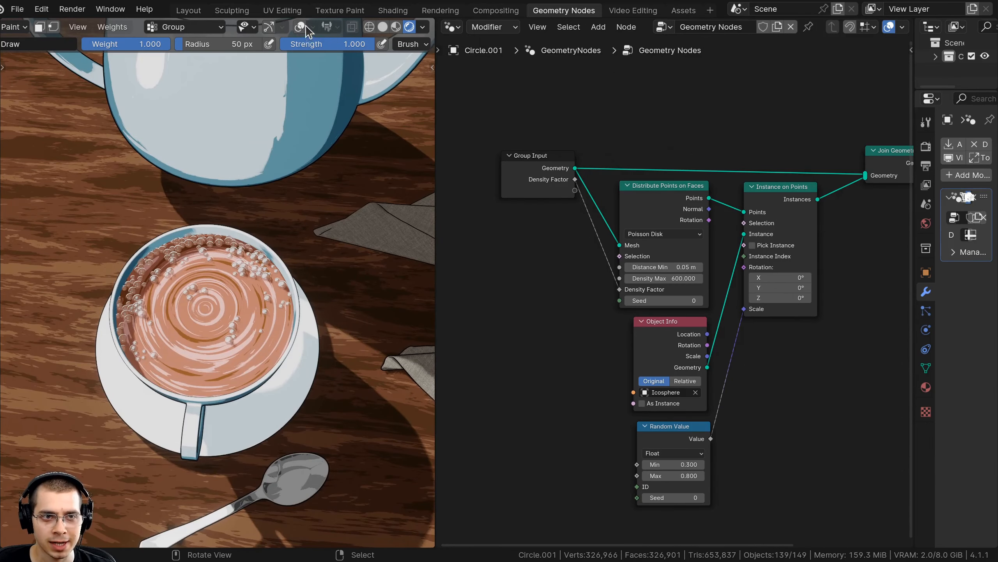
Turn the viewport overlays back on and switch the tea surface from Weight Paint to Object Mode
click(303, 26)
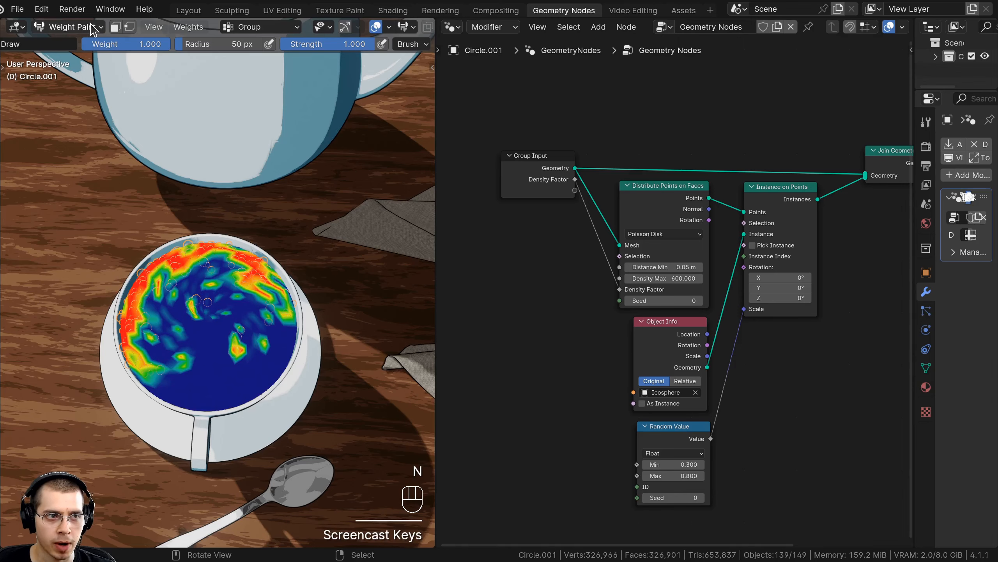
click(86, 28)
click(87, 44)
middle_drag(145, 238, 154, 196)
scroll(155, 210, up, 2)
Switch to the Layout workspace and save the file
click(194, 12)
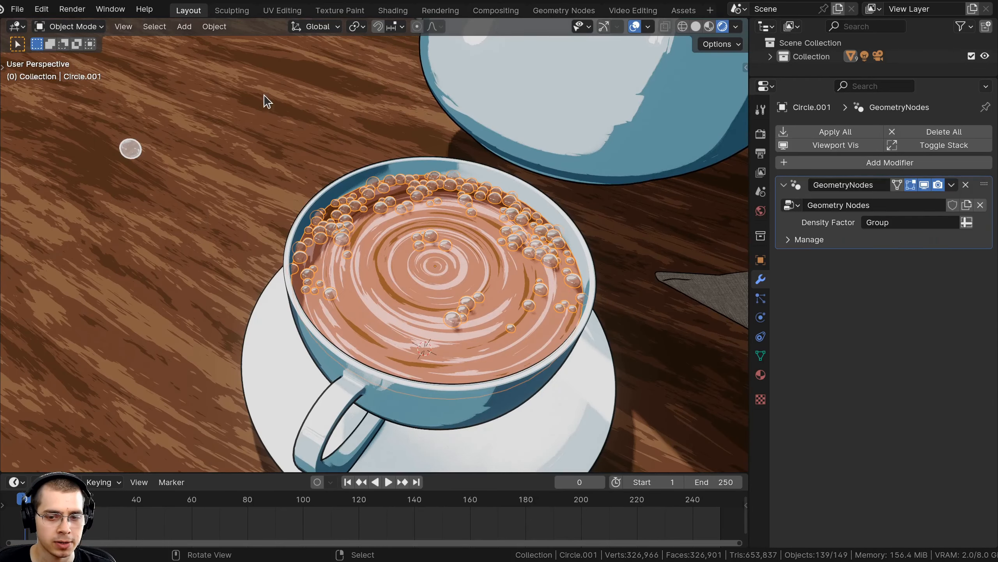
scroll(345, 140, down, 8)
key(ctrl+s)
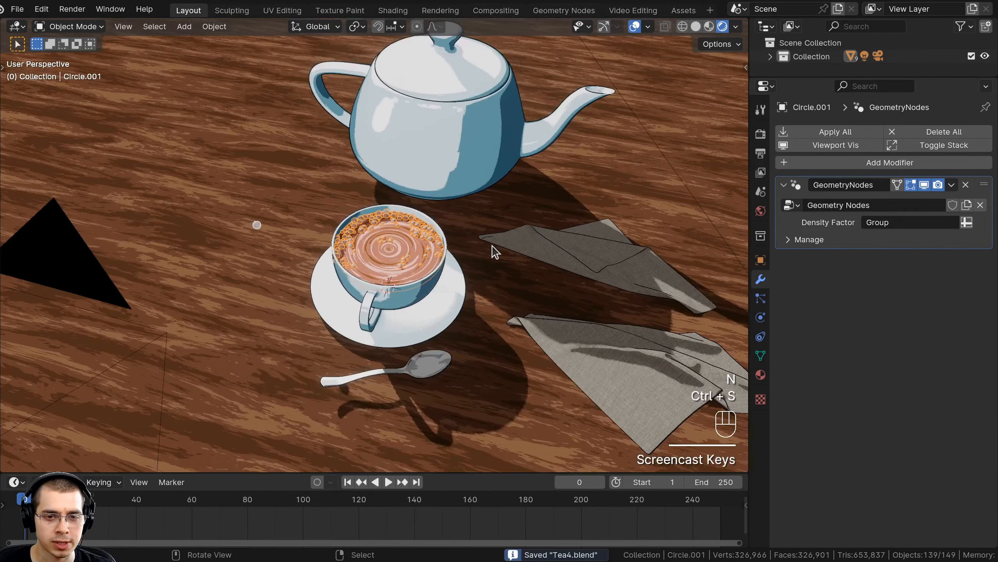
Deselect everything and look at the scene through the camera
scroll(487, 247, down, 6)
middle_drag(462, 256, 511, 260)
key(a)
scroll(510, 261, up, 2)
middle_drag(507, 268, 396, 212)
scroll(396, 213, down, 1)
scroll(378, 214, up, 2)
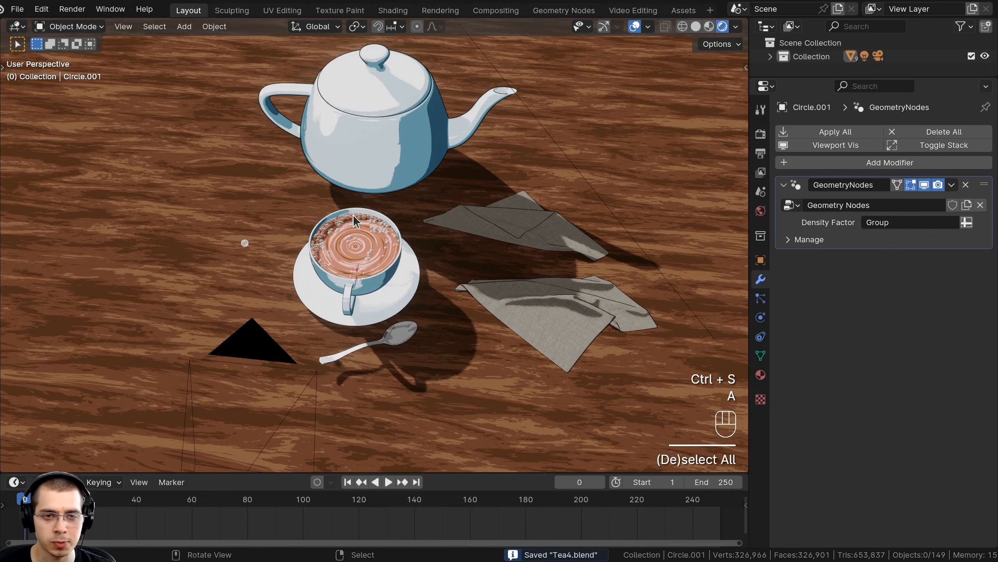
key(KP_0)
shift+scroll(292, 256, down, 2)
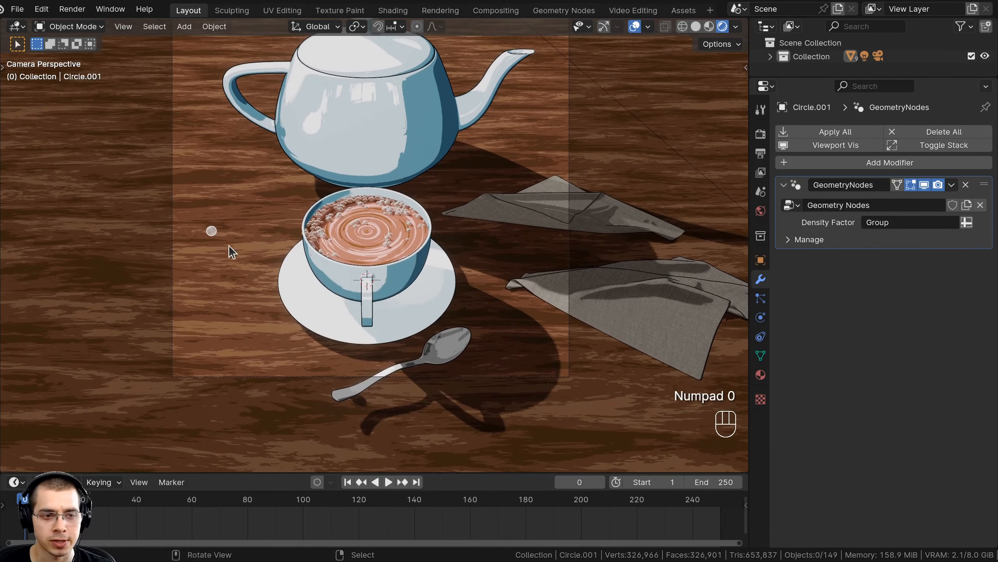
Move the stray bubble icosphere down along global Z, below the tabletop and out of the camera's sight, and deselect it
click(213, 232)
key(g)
key(Escape)
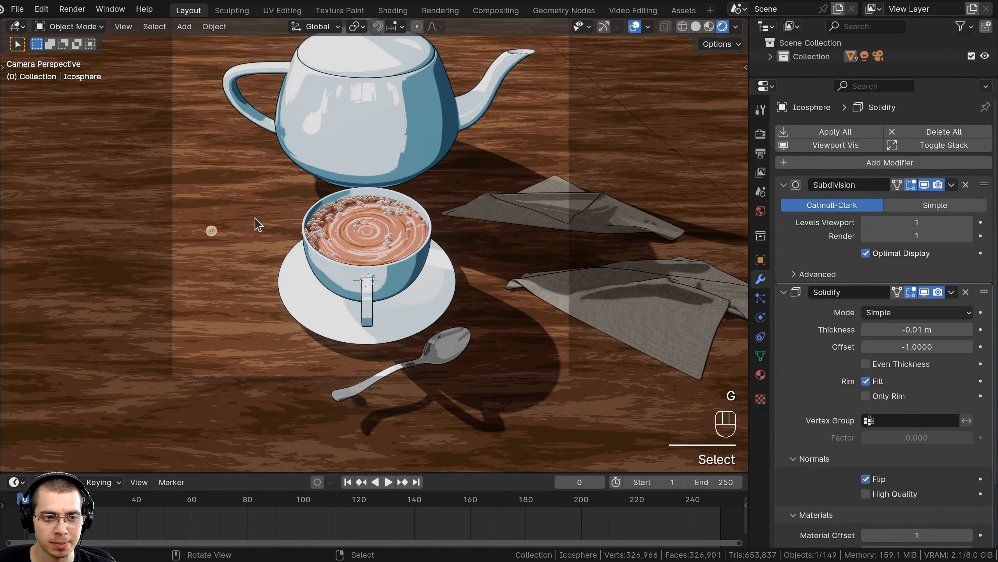
key(g)
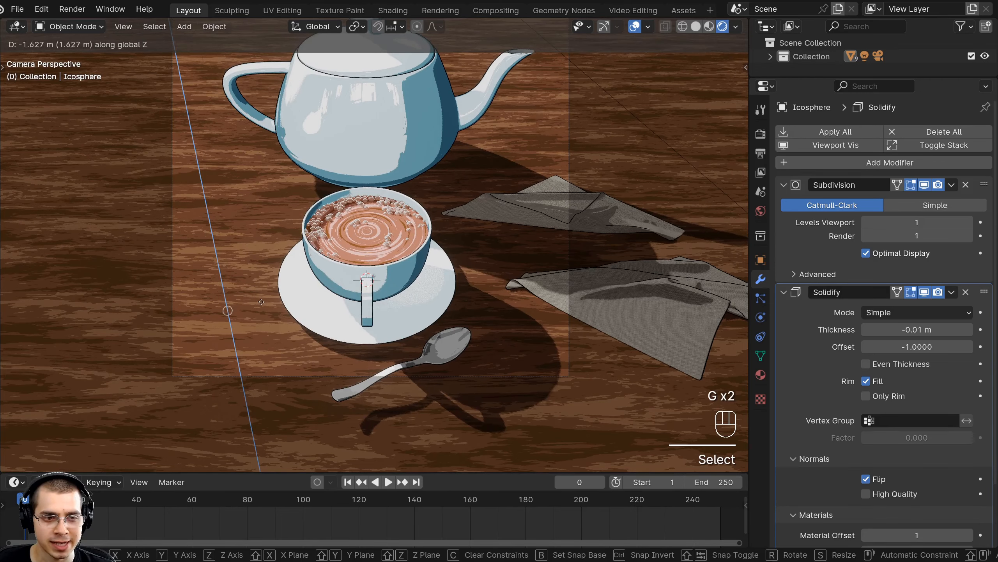
click(261, 311)
key(a)
shift+middle_drag(236, 310, 209, 344)
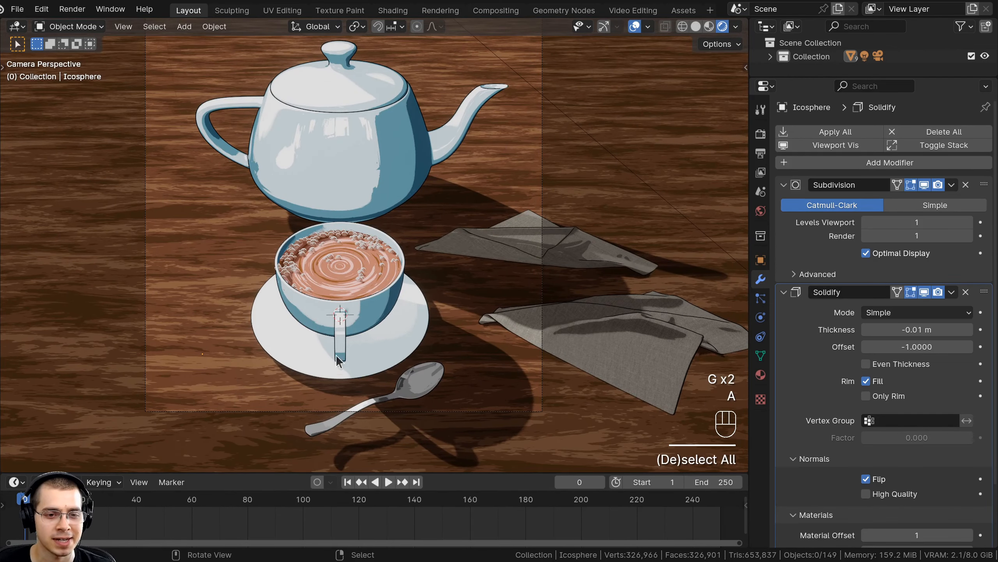
Slide the teapot about 1.2 m along X and 0.2 m along Y, locking its height
scroll(356, 176, down, 2)
click(356, 176)
scroll(354, 196, down, 2)
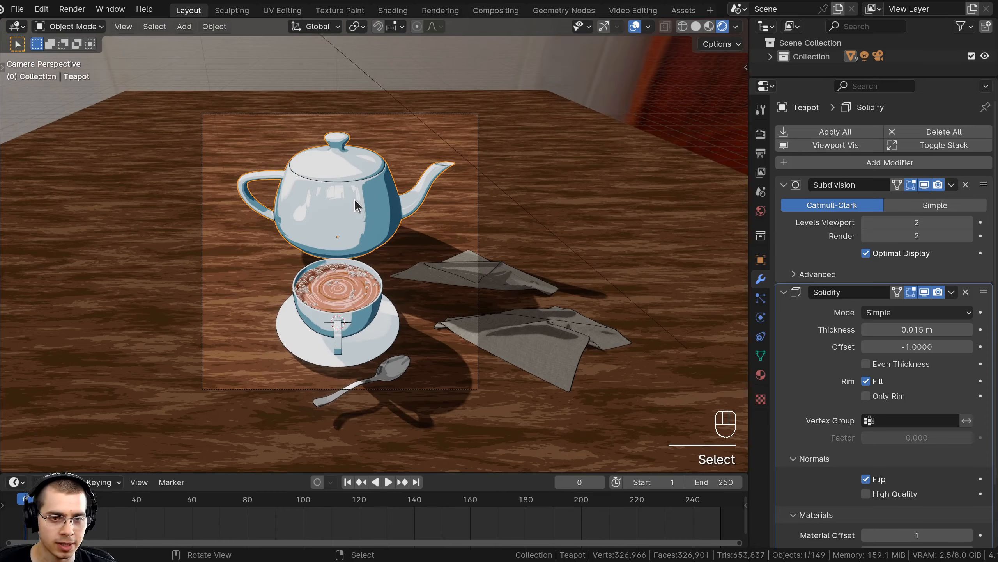
key(g)
key(shift+z)
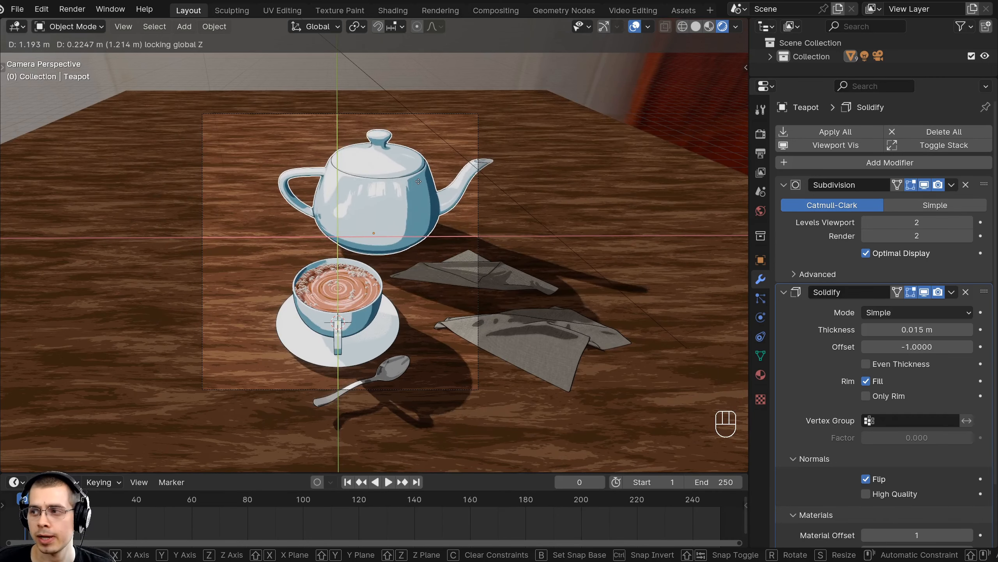
click(419, 181)
Rotate the teapot roughly half a turn around Z so its spout points left, and shift it slightly across the tabletop
scroll(487, 205, down, 2)
key(r)
key(z)
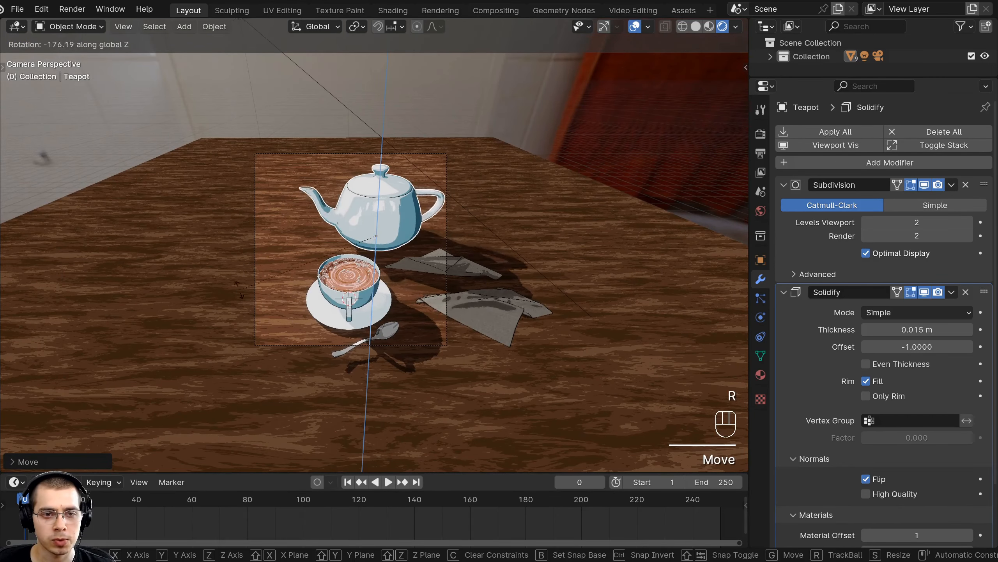
click(273, 314)
key(g)
key(shift+z)
click(364, 259)
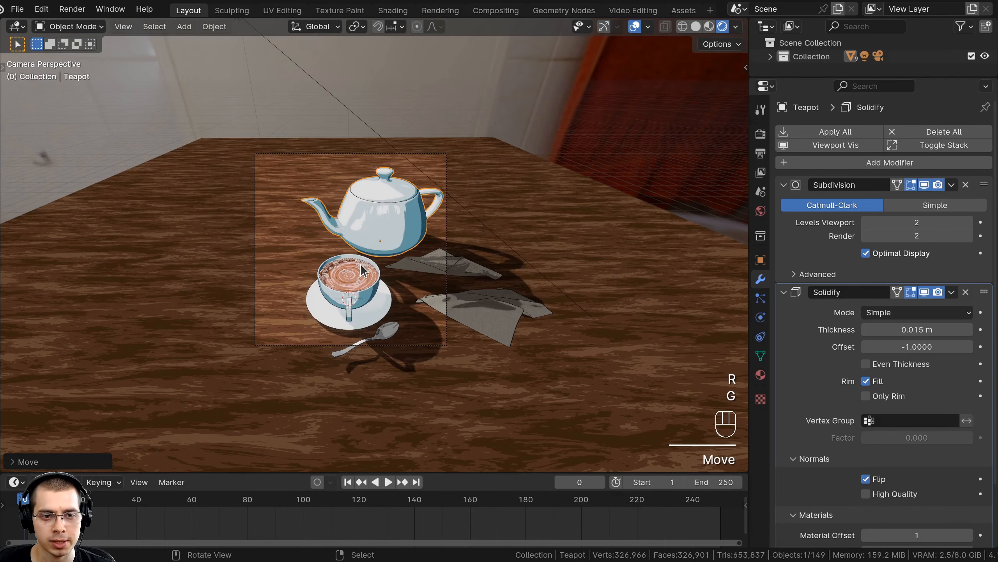
Select the camera and move it to reframe the teapot and cup closer together in the shot
scroll(387, 397, up, 2)
key(a)
click(389, 390)
key(g)
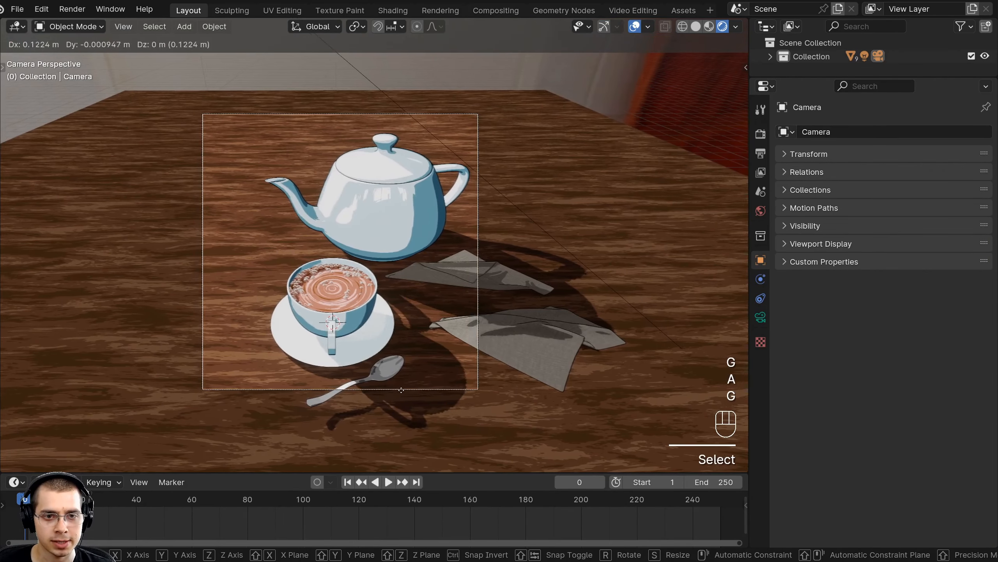
click(400, 390)
key(g)
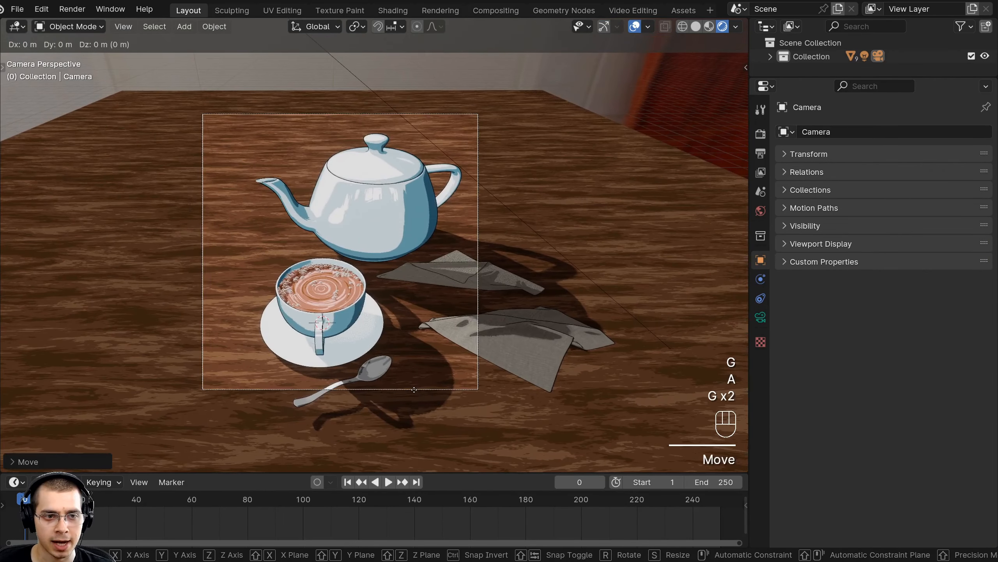
click(399, 397)
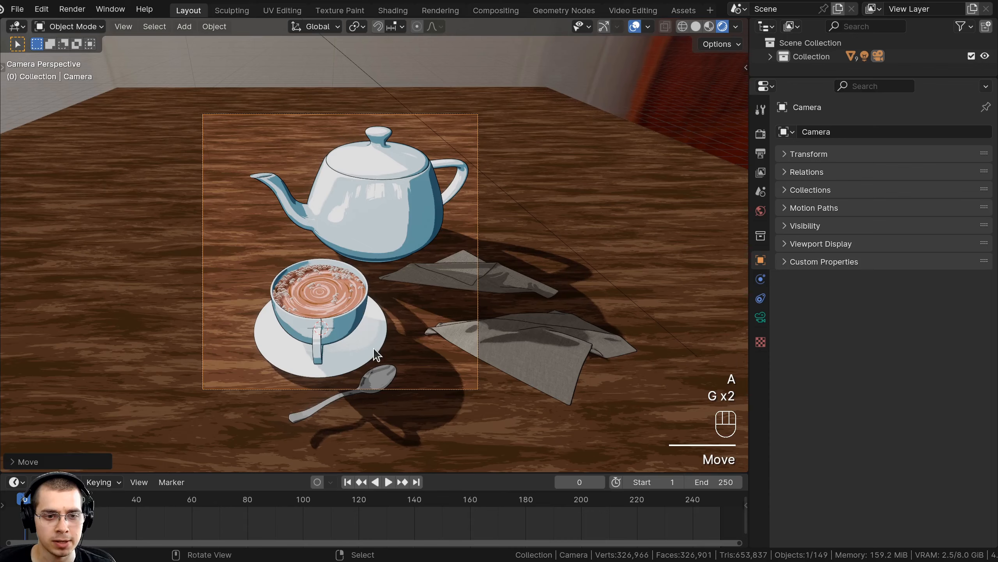
Select the bubbly tea, cup and saucer together and slide them about -1 m along X and 1 m along Y, beneath the spout
shift+click(340, 290)
scroll(332, 253, up, 2)
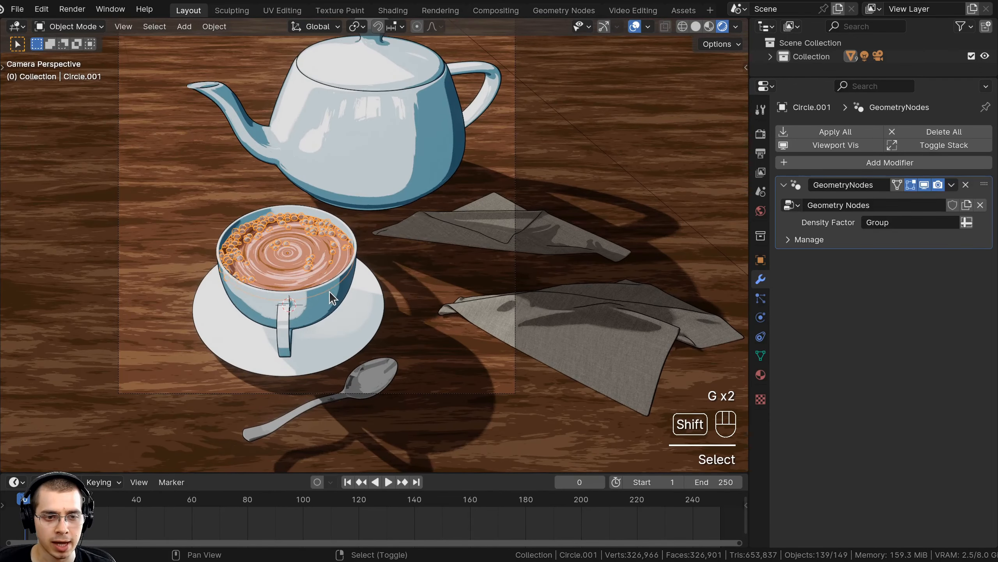
shift+click(322, 309)
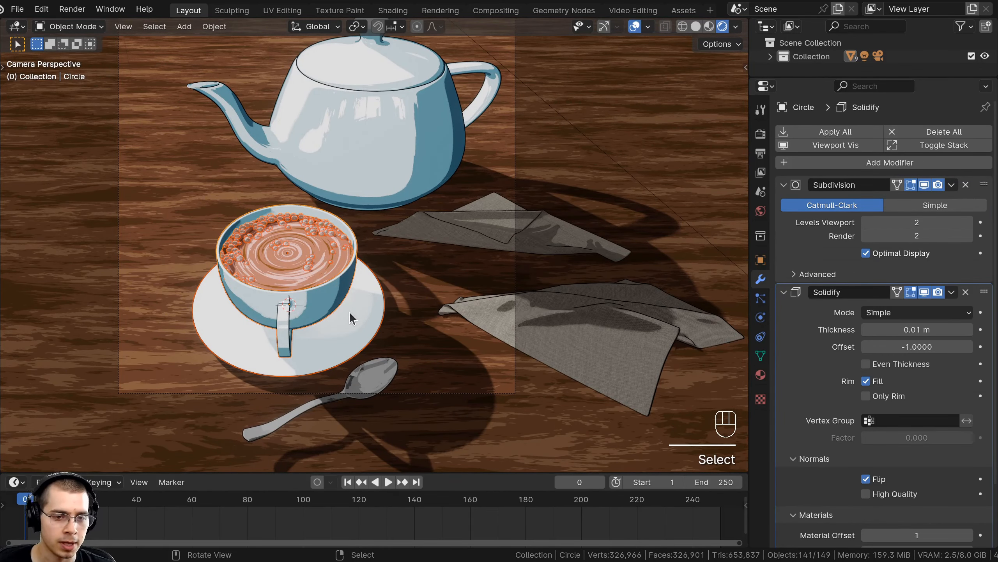
key(g)
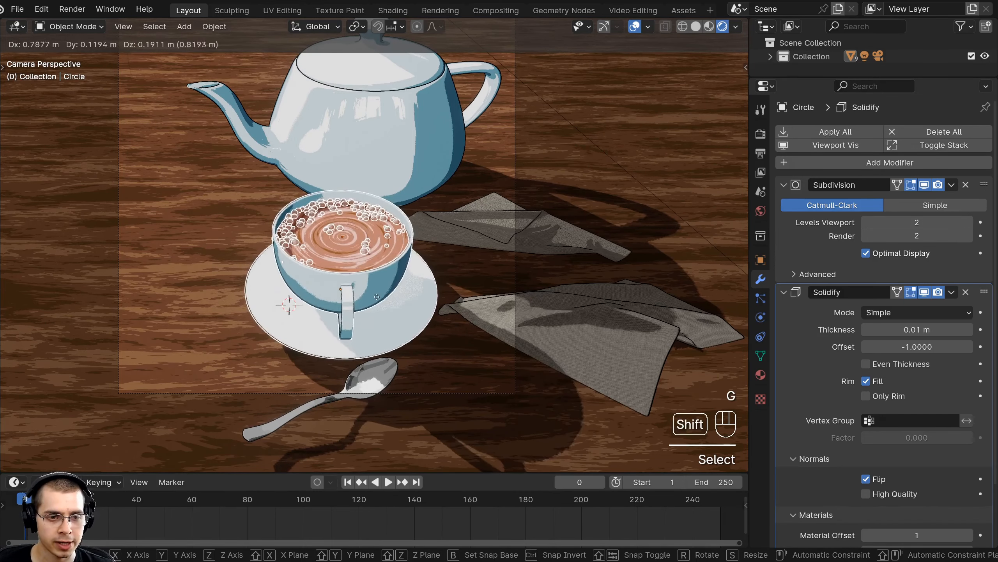
key(shift+z)
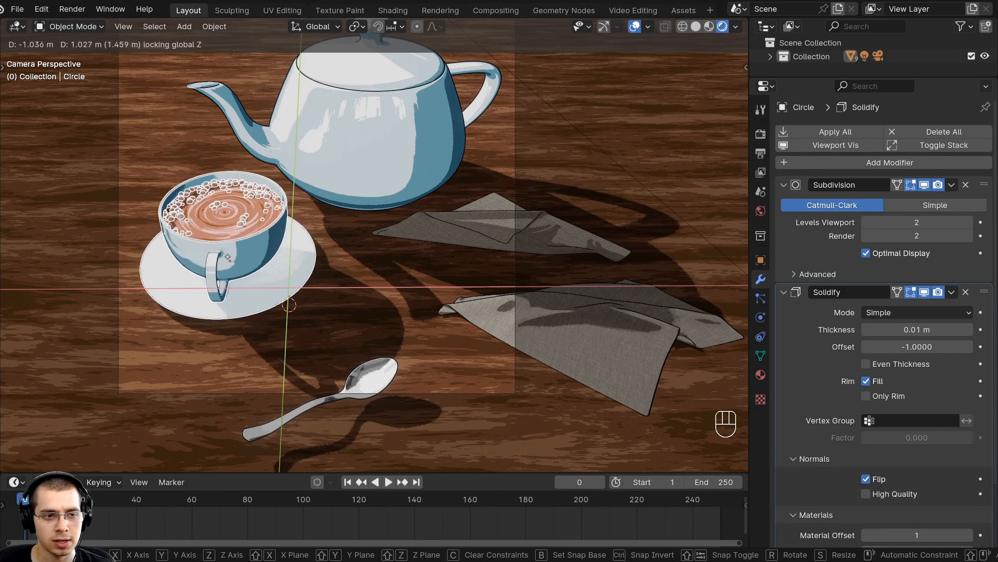
click(236, 259)
Rotate the cup, saucer and tea around global Z so the cup's handle points left
key(r)
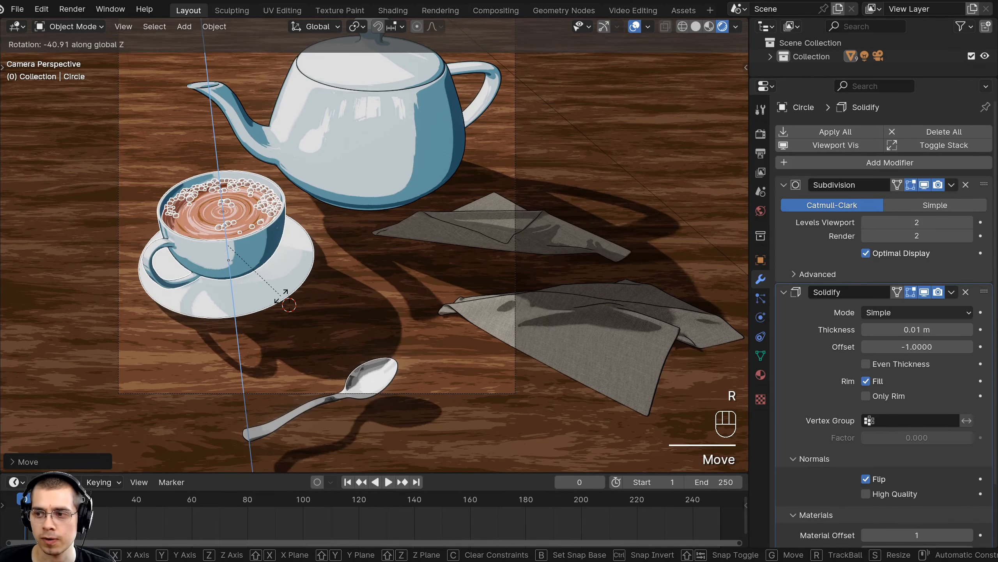
click(253, 303)
scroll(299, 276, down, 2)
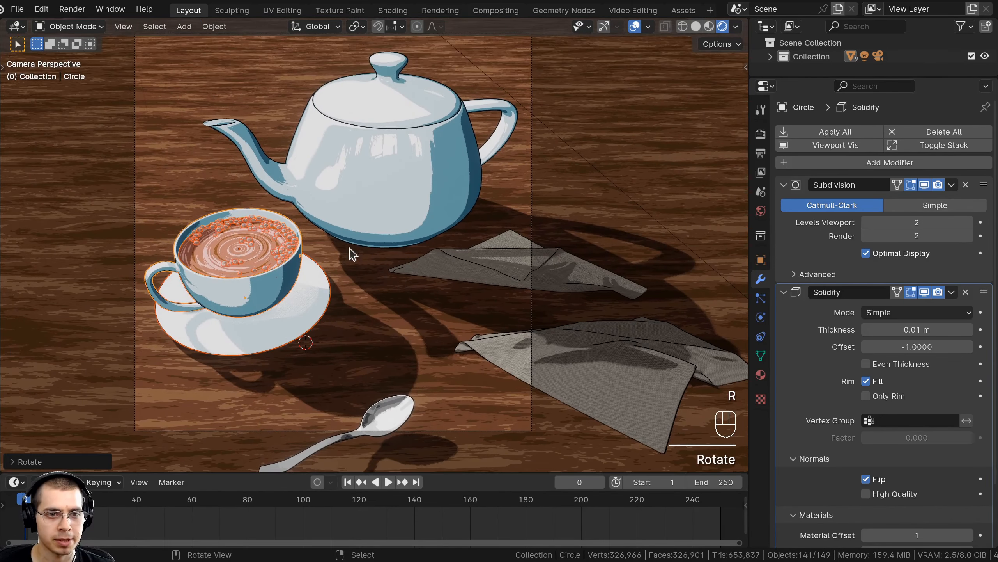
Rotate the teapot about 9° around Z, nudge it slightly beside the cup, and deselect it
click(426, 242)
scroll(426, 242, down, 1)
key(r)
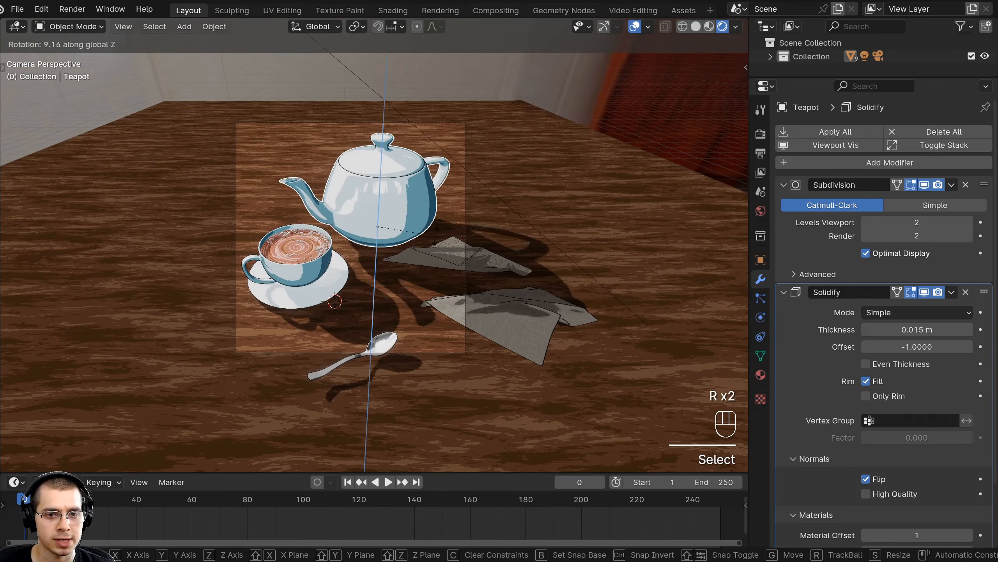
key(g)
click(459, 276)
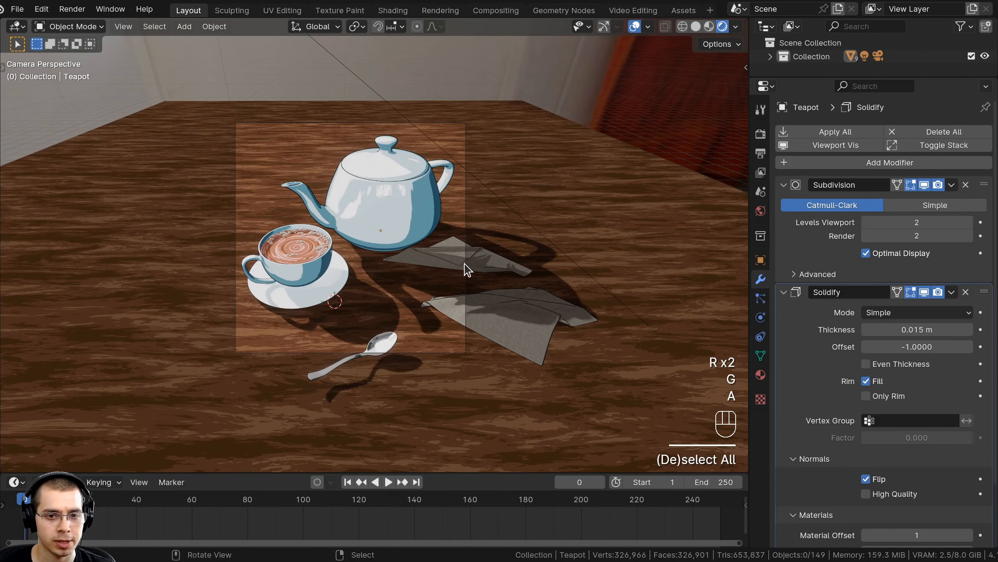
Select the camera and shift it so the teapot and cup sit further right and lower in the frame
click(467, 220)
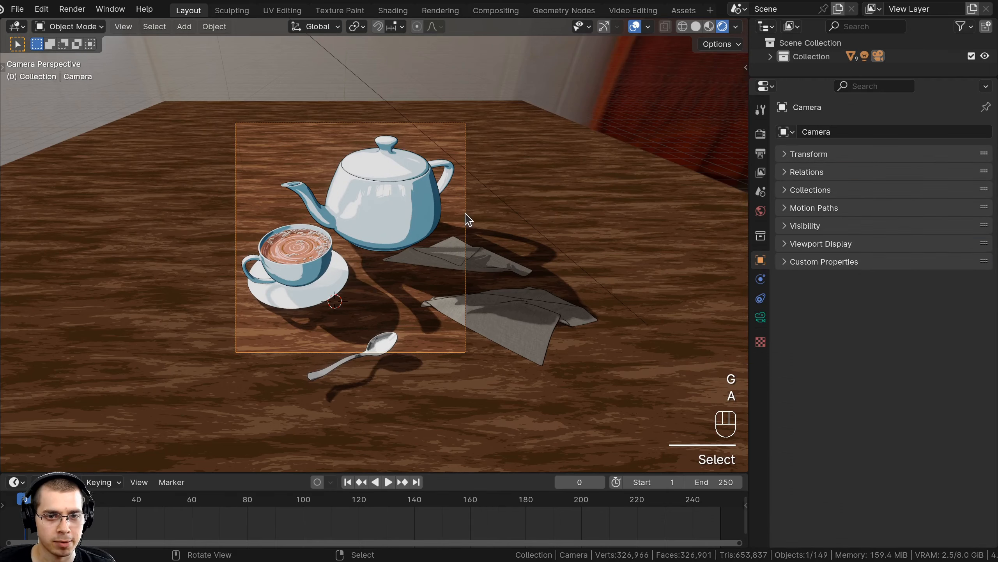
key(g)
key(g)
click(466, 205)
key(g)
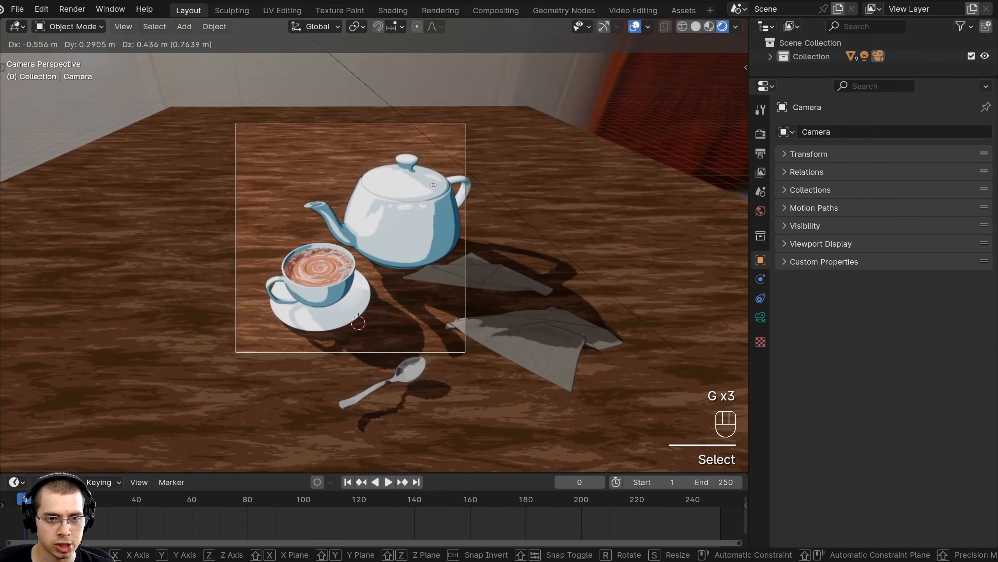
click(455, 225)
Move the camera about 1 m closer along its local Z so the teapot and cup fill the frame
scroll(455, 225, up, 2)
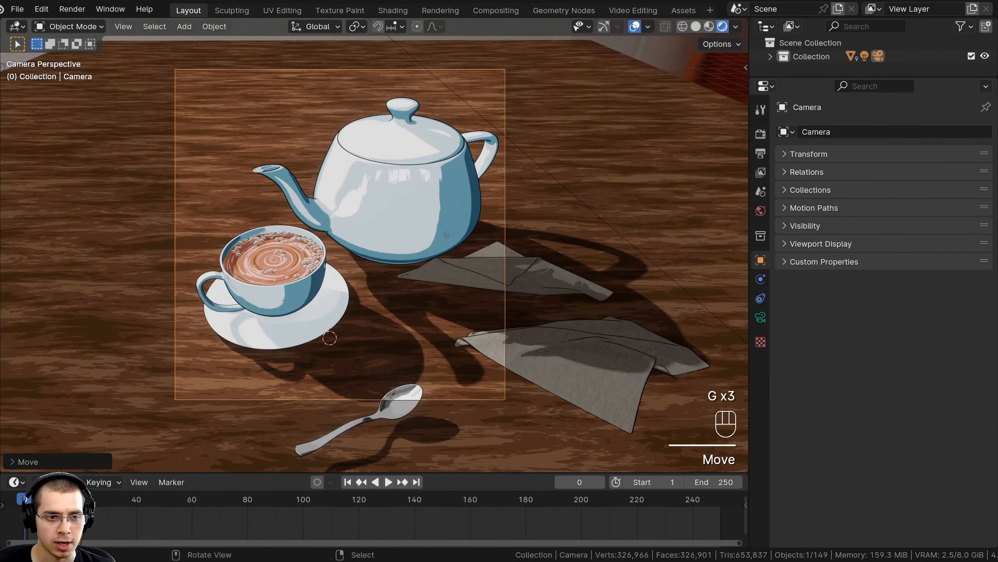
key(g)
middle_click(455, 235)
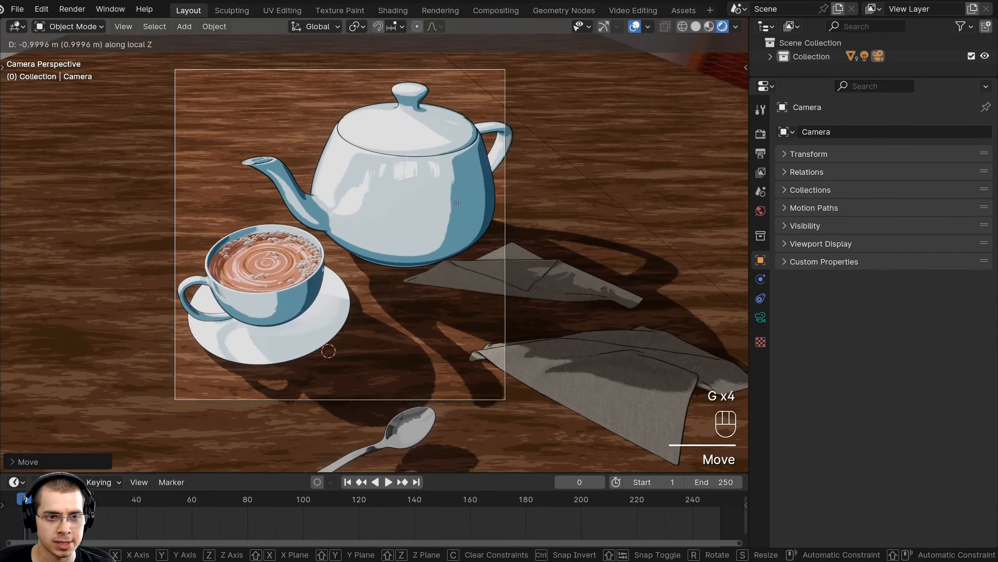
click(462, 210)
key(g)
Slide the spoon across the table to beside the saucer, then lower it about 0.14 m along global Z
click(422, 378)
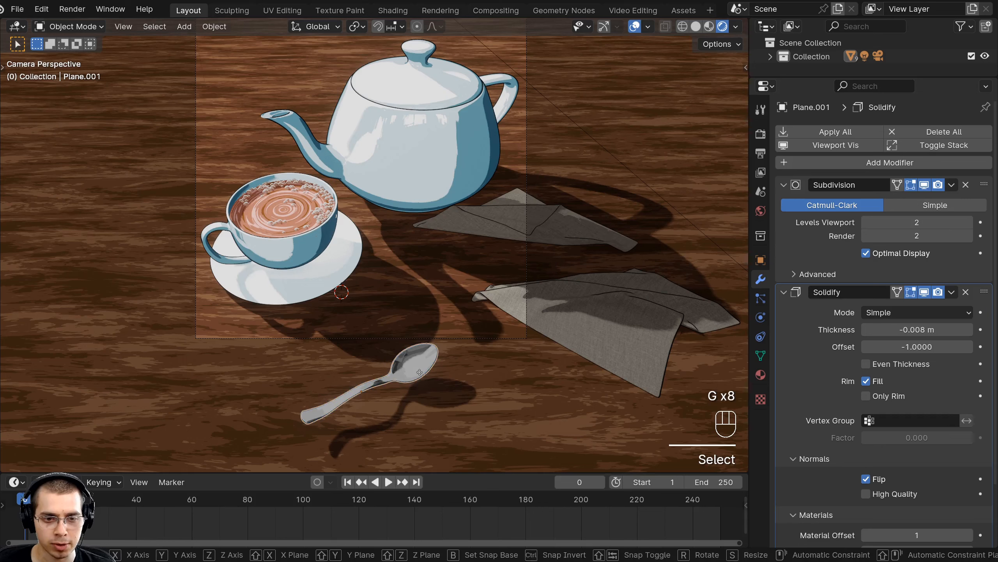
key(shift+z)
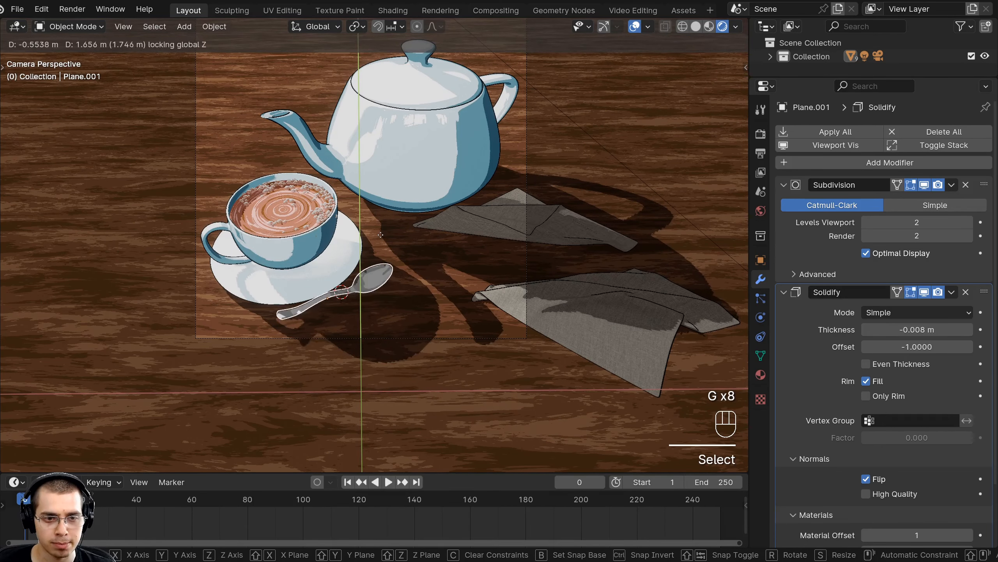
click(387, 247)
key(g)
key(z)
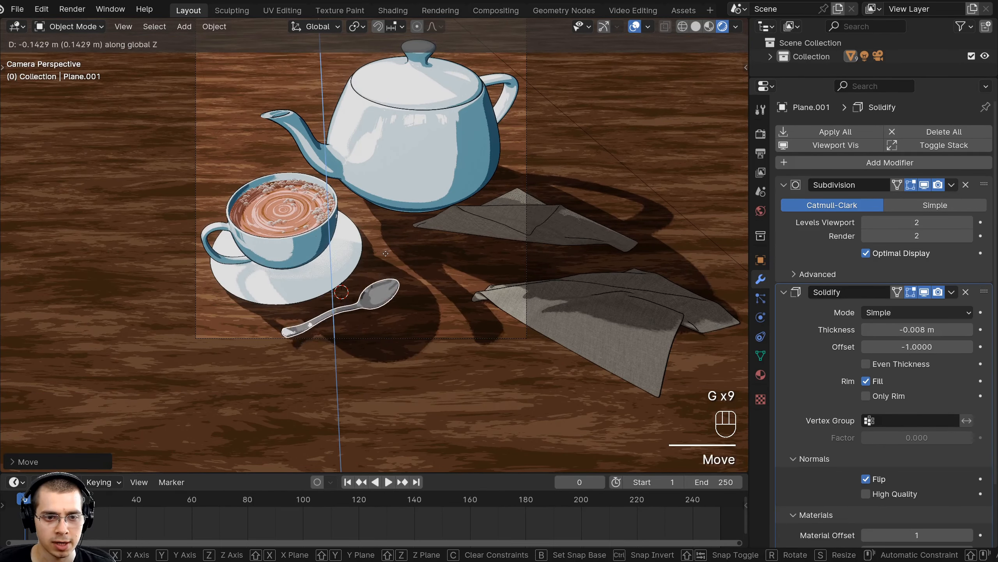
click(385, 254)
Tilt and reposition the spoon, viewed up close at table level, so it rests on the tabletop
key(KP_Decimal)
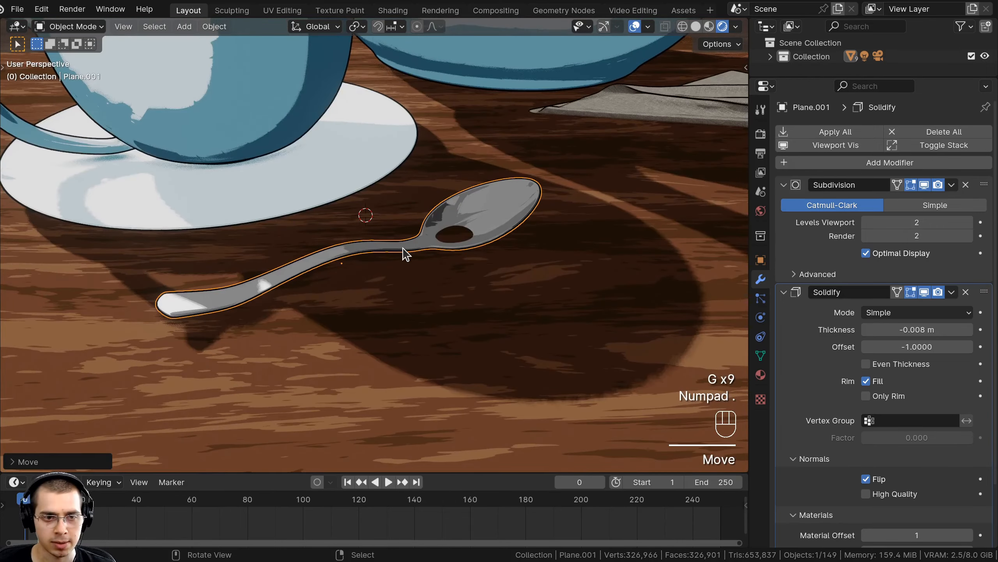
middle_drag(403, 252, 350, 190)
key(g)
key(r)
click(560, 143)
key(g)
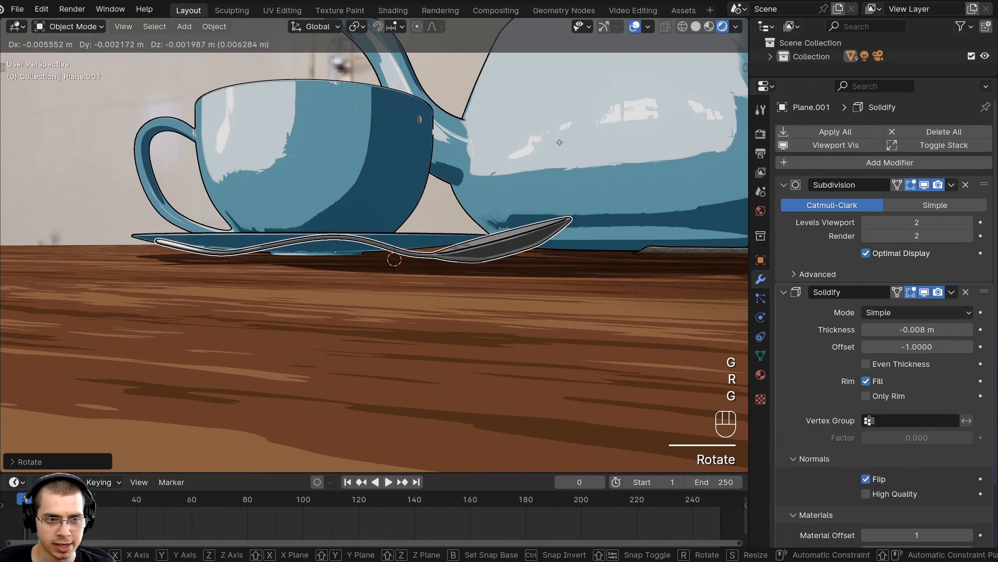
click(560, 145)
Fine-tune the spoon's tilt and height from beneath the table so it does not poke through the tabletop
middle_drag(560, 146, 555, 122)
key(r)
click(556, 119)
key(g)
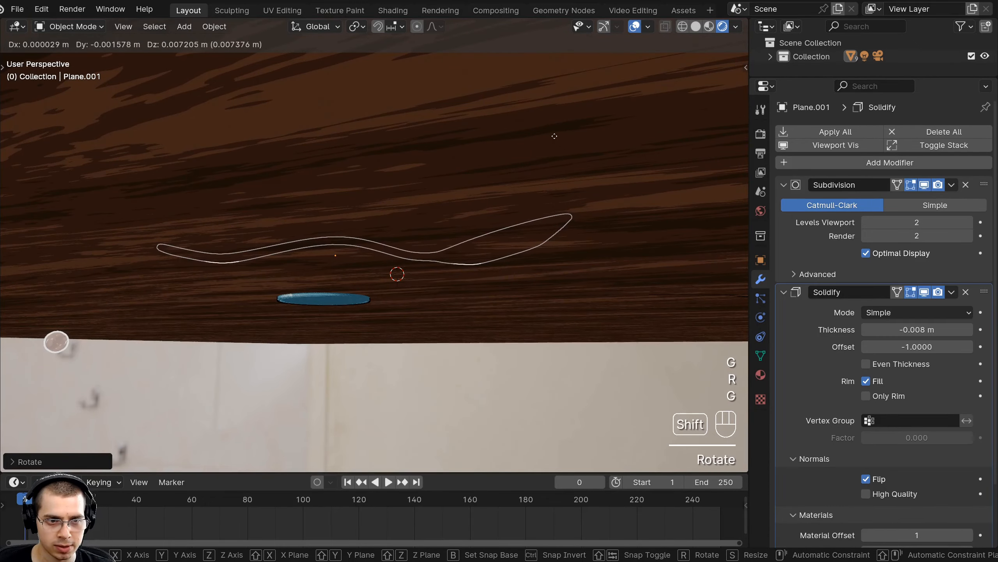
click(554, 137)
Return to the camera view and nudge the spoon slightly beside the saucer
middle_drag(346, 192, 476, 295)
scroll(476, 294, down, 1)
key(KP_0)
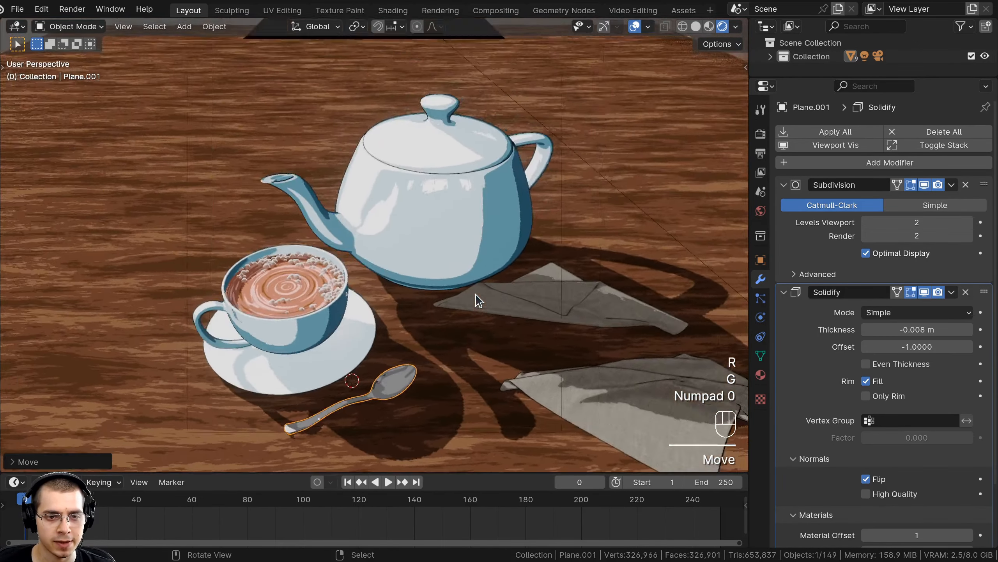
key(g)
click(468, 296)
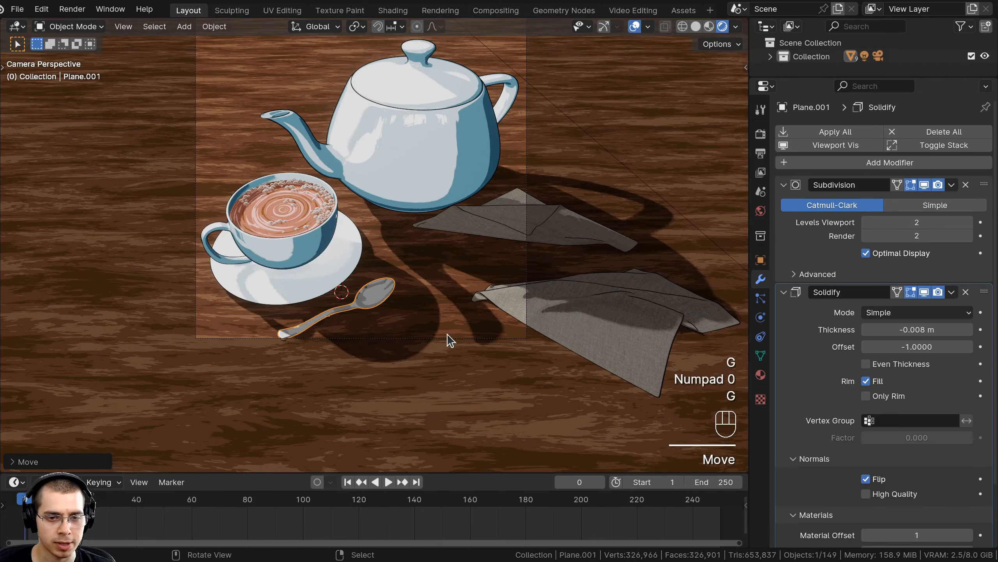
Select the camera, back it away slightly along its viewing axis, and shift it to include the whole spoon
right_click(446, 337)
key(g)
middle_click(447, 334)
click(449, 342)
scroll(421, 278, down, 1)
key(g)
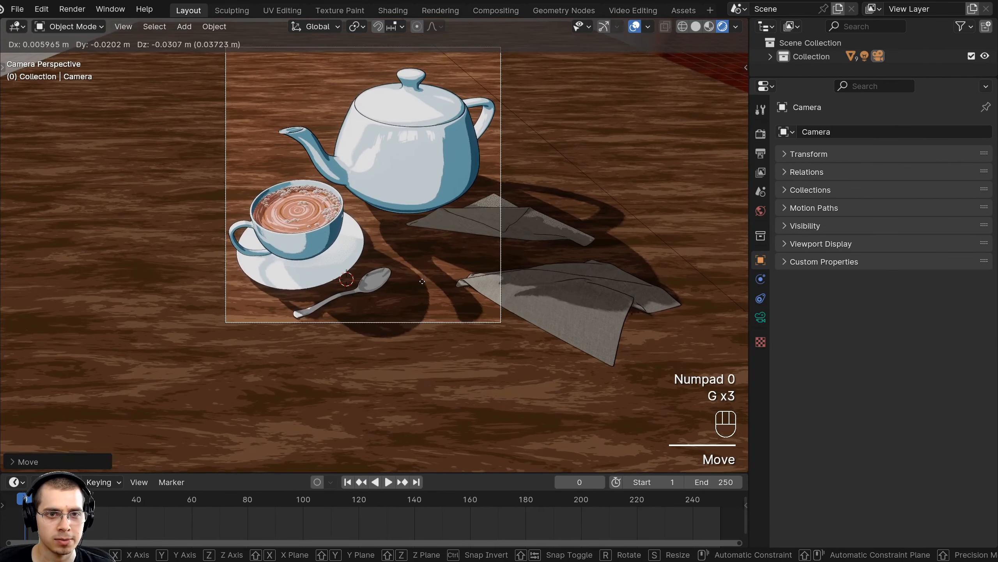
click(408, 283)
Slide the spoon horizontally closer to the saucer, rotate it slightly, and deselect it
right_click(367, 350)
key(g)
shift+middle_click(367, 350)
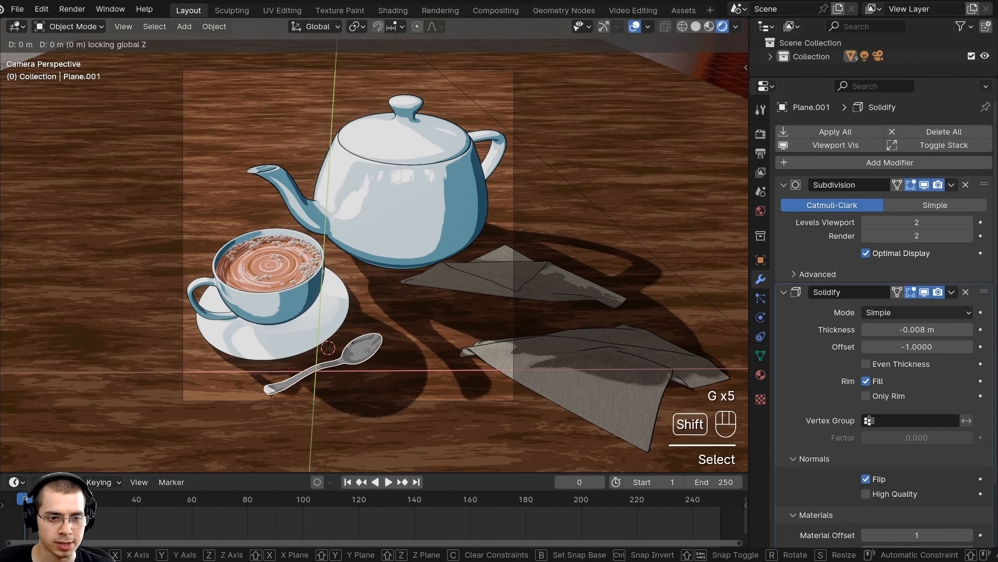
click(346, 351)
key(r)
click(378, 353)
key(g)
shift+middle_click(380, 356)
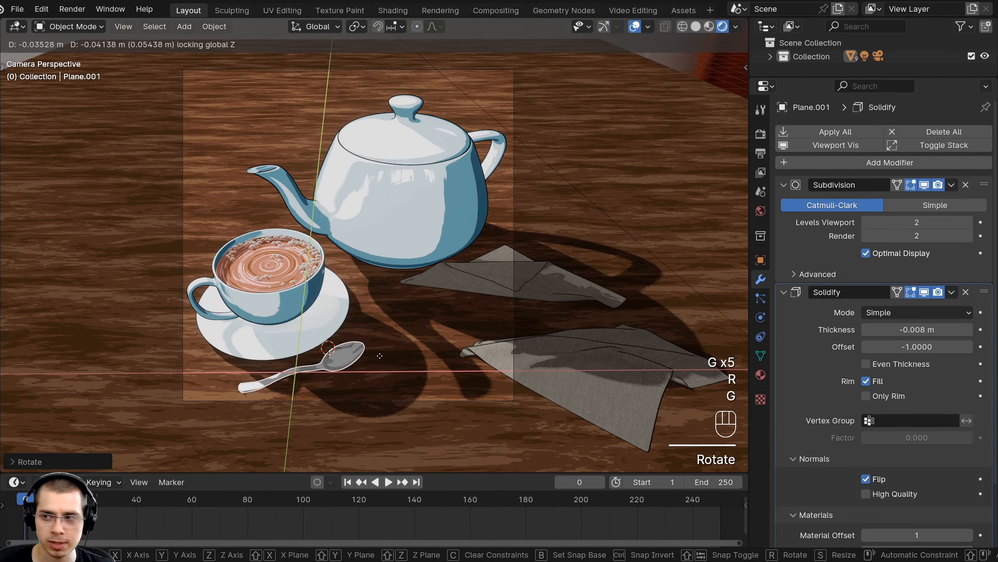
click(381, 358)
shift+middle_drag(394, 369, 408, 375)
key(a)
Duplicate the bubbly tea, cup and saucer and place the copy behind the spout, about -1 m in X and 6.4 m in Y
scroll(299, 218, up, 2)
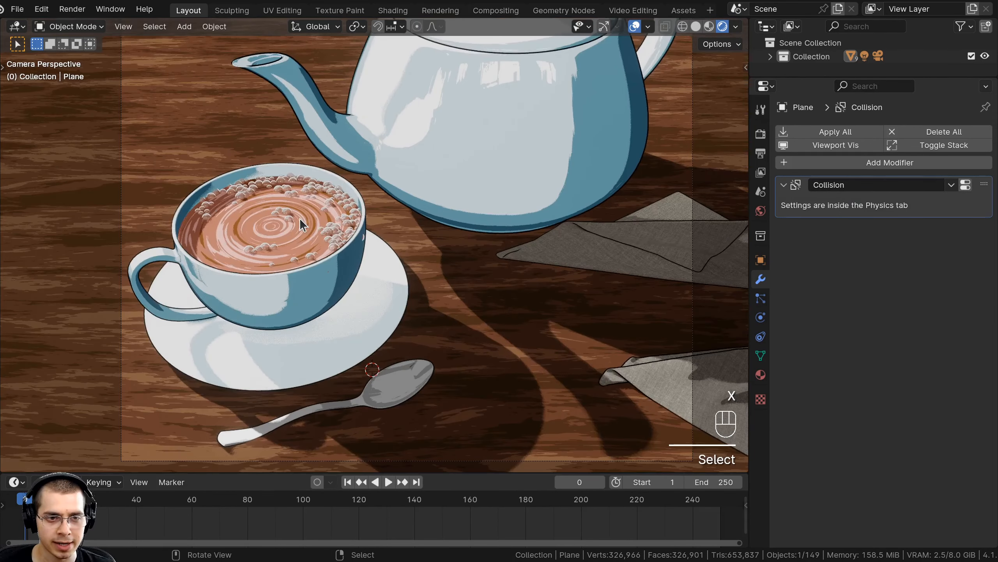
right_click(300, 214)
key(g)
click(319, 297)
shift+click(349, 315)
shift+click(328, 300)
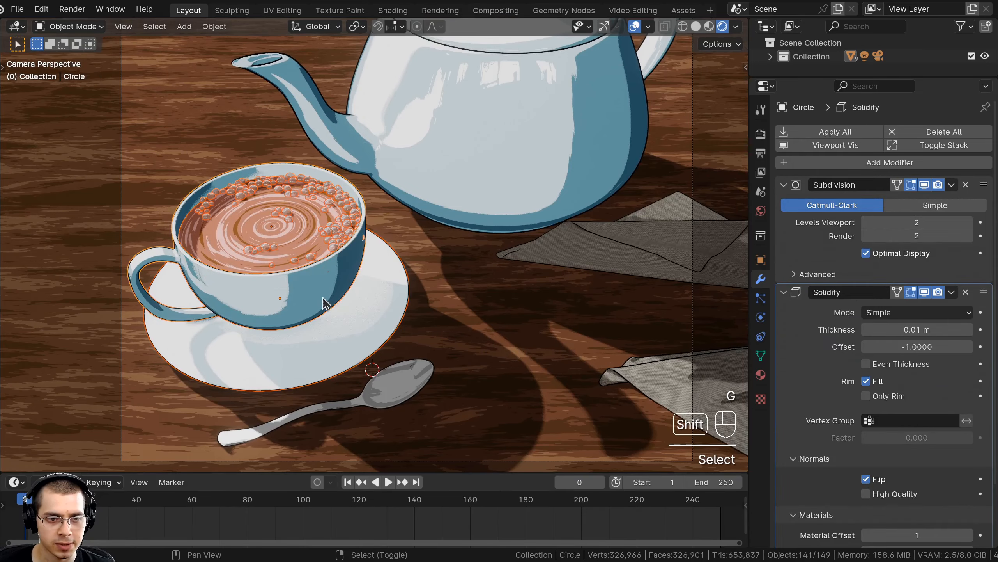
scroll(333, 315, down, 1)
shift+middle_drag(344, 352, 330, 410)
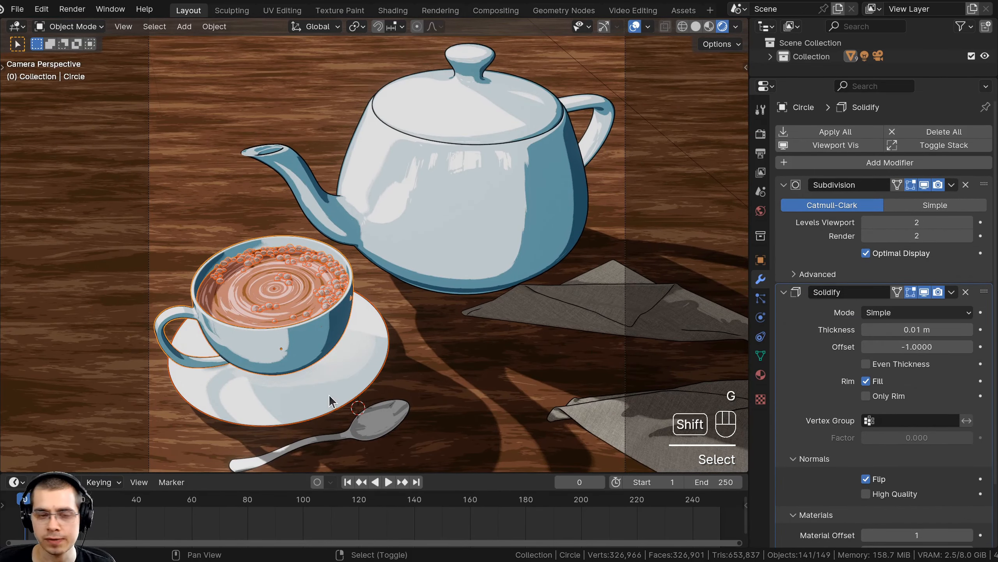
key(shift+d)
key(shift+z)
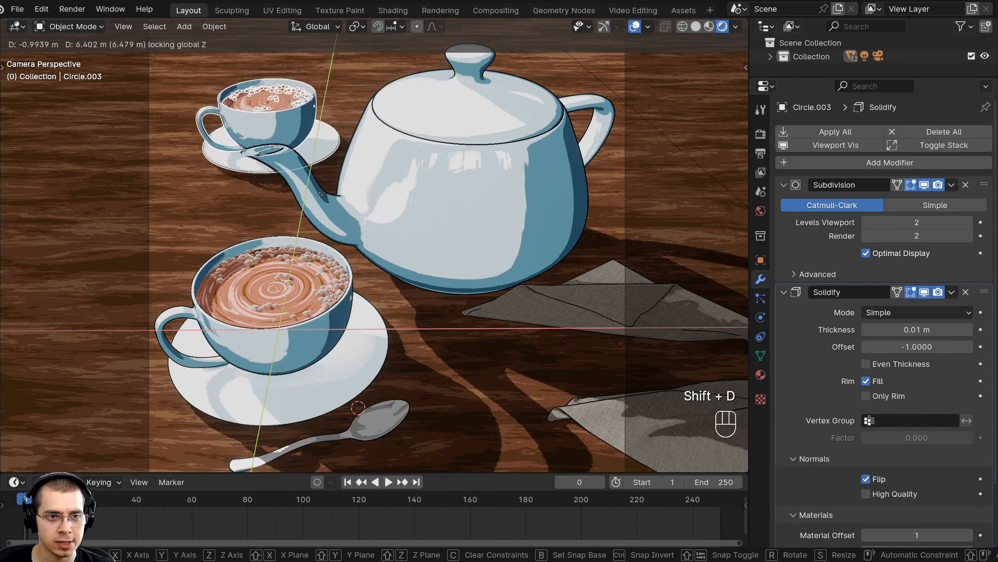
click(298, 215)
Rotate the copied cup, saucer and tea around global Z so the handle points right
scroll(350, 250, down, 2)
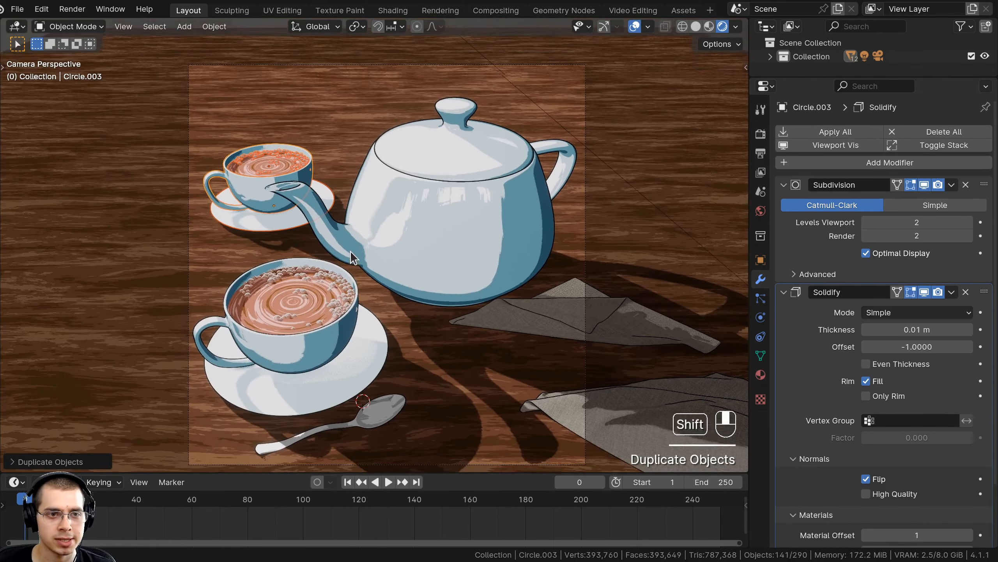
key(r)
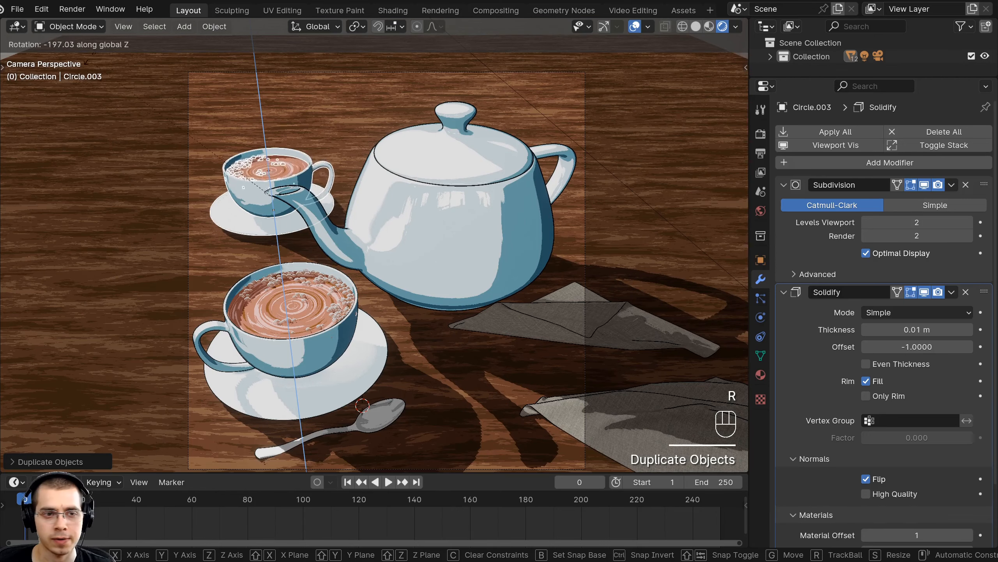
click(289, 5)
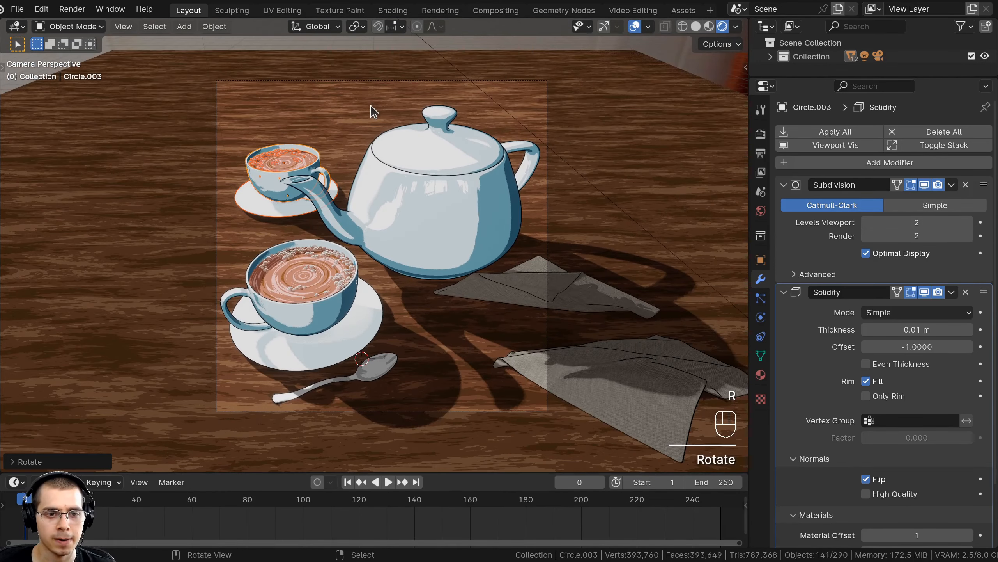
Nudge the copied cup away from the teapot and readjust the camera framing
key(g)
key(g)
key(a)
key(a)
key(g)
Slide the napkin nearest the teapot across the table to behind the spout, keeping its height locked
click(540, 298)
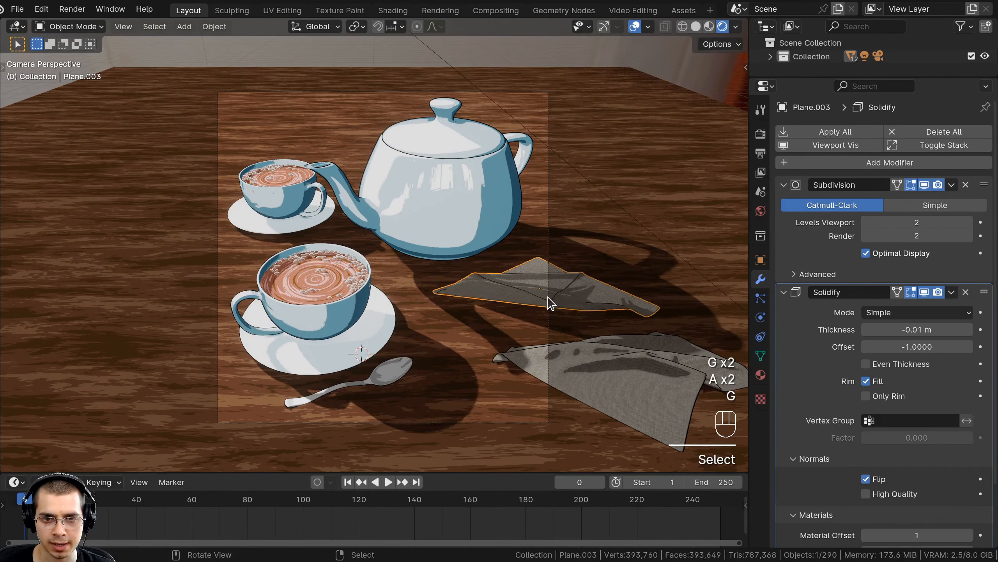
key(g)
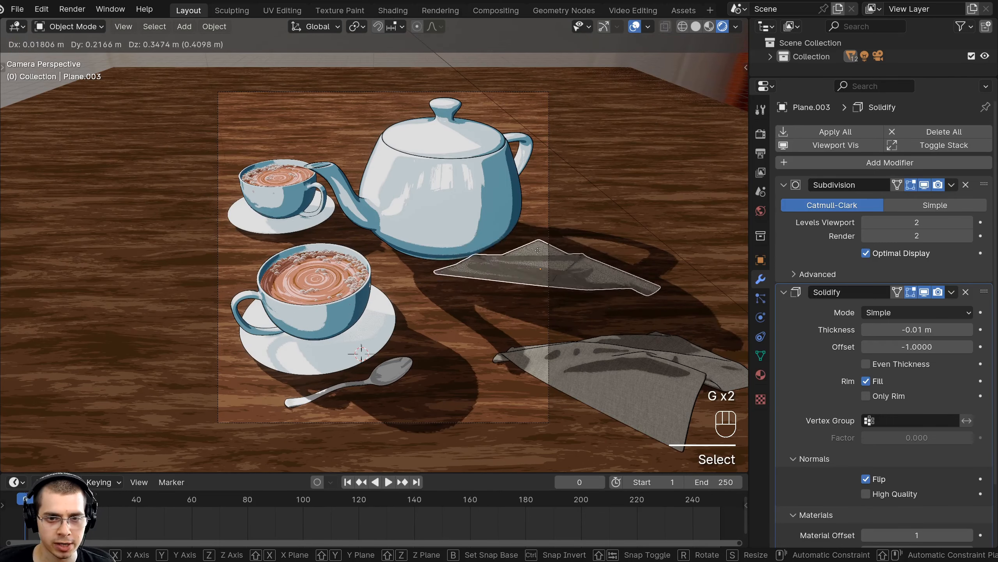
shift+middle_drag(565, 278, 538, 269)
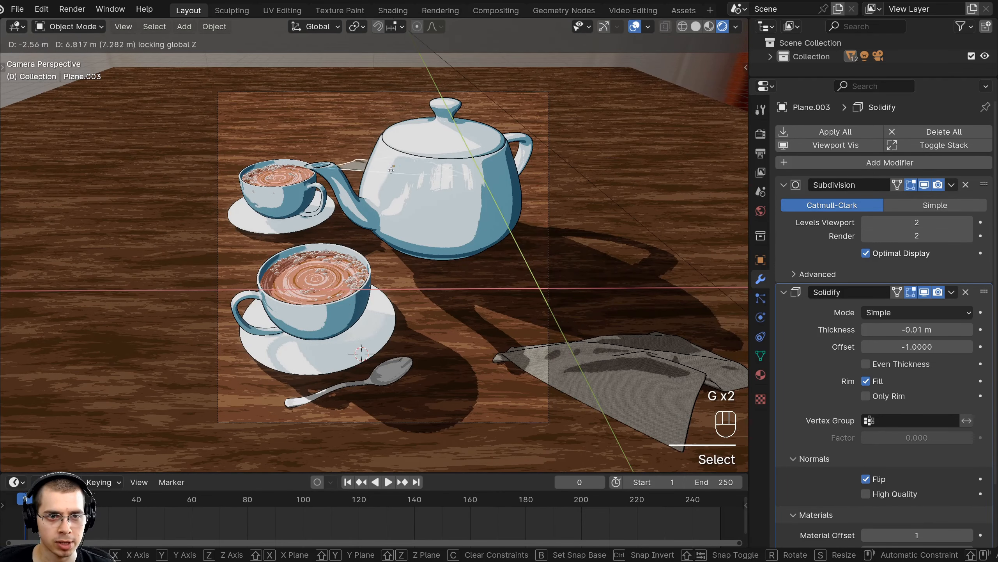
click(345, 156)
Rotate the moved napkin around global Z and reposition it so it peeks out between the far cup and teapot
key(r)
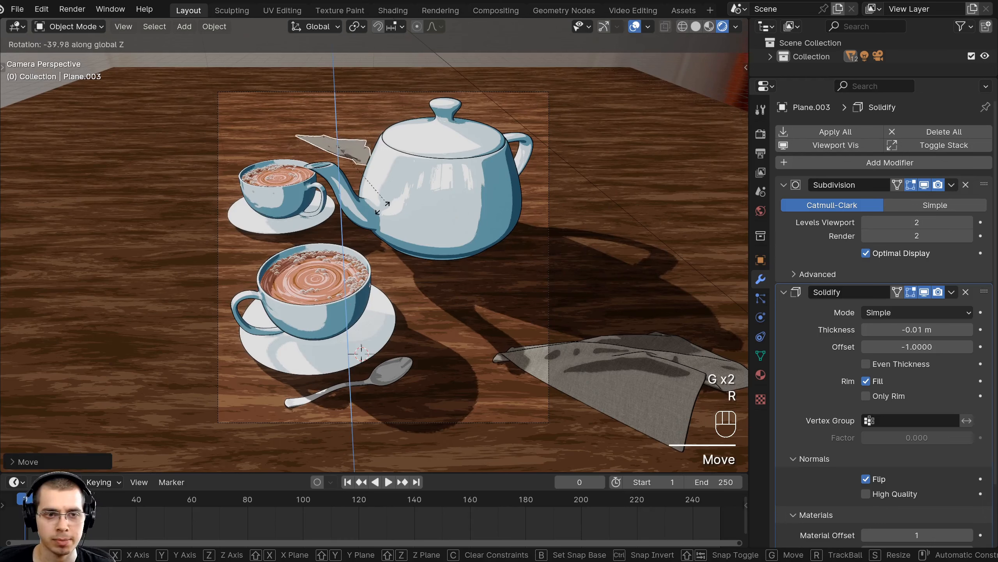
click(295, 223)
key(g)
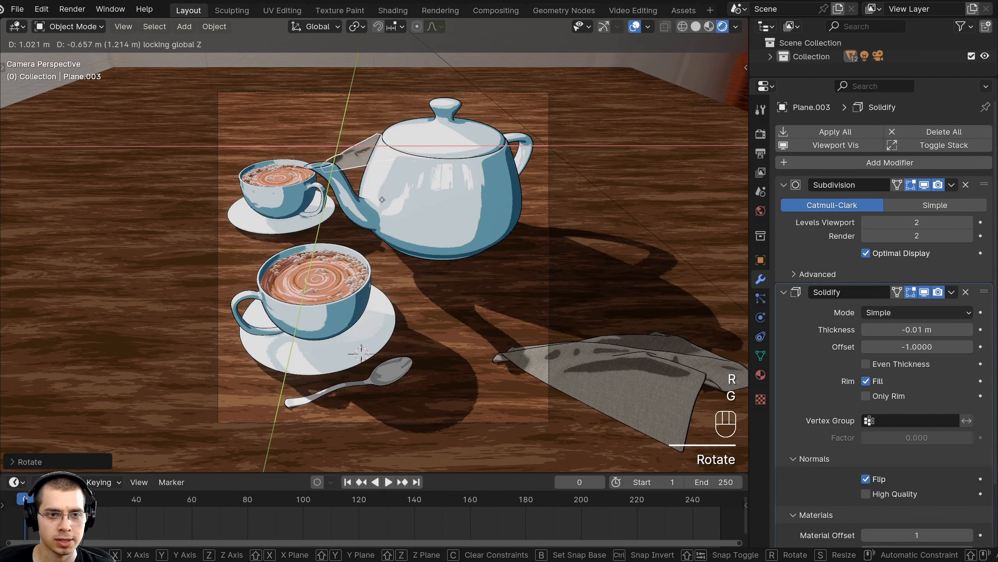
click(382, 199)
key(r)
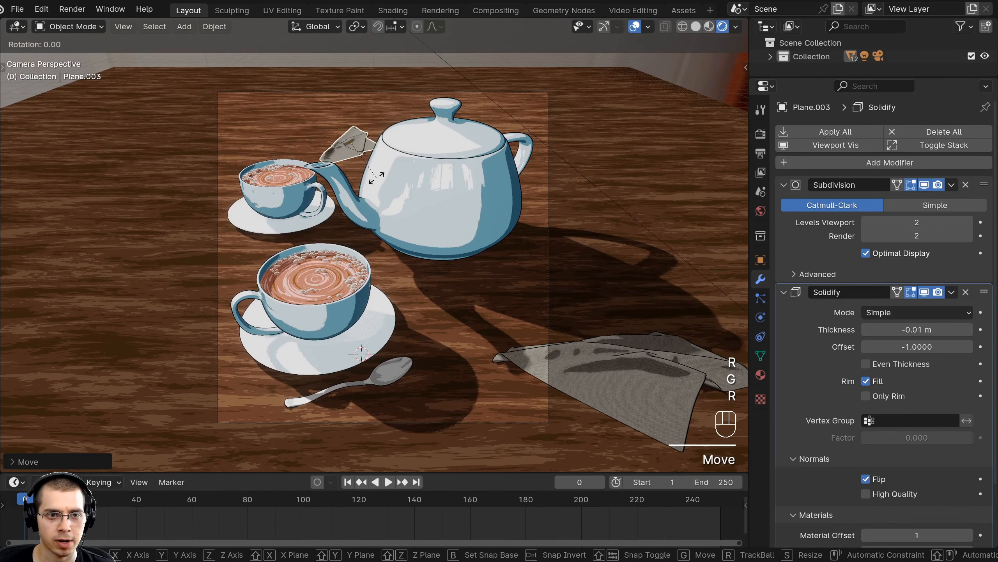
click(374, 185)
key(g)
Slide the remaining napkin horizontally to the front of the teapot and rotate it about 135° around global Z
click(602, 394)
key(alt+a)
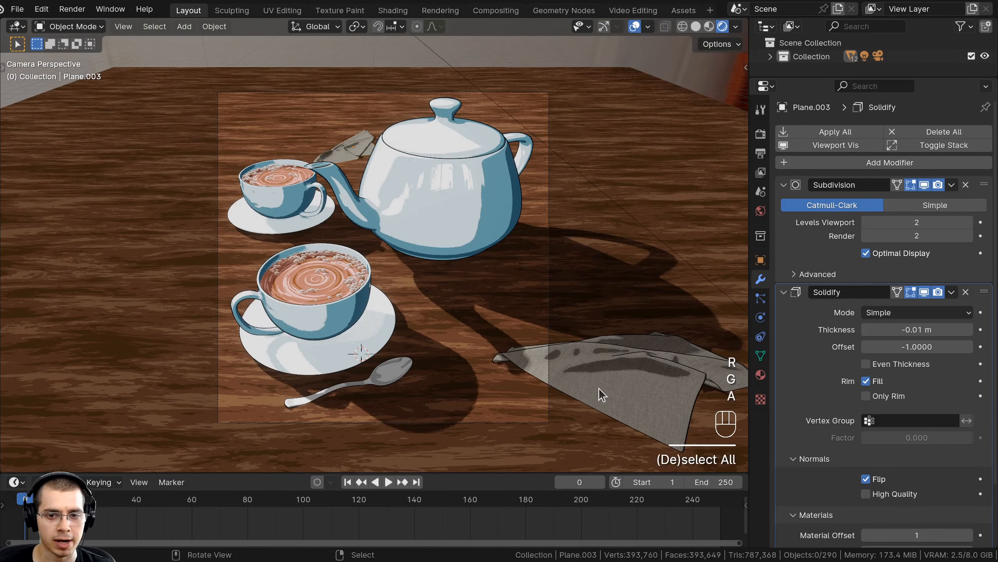
key(g)
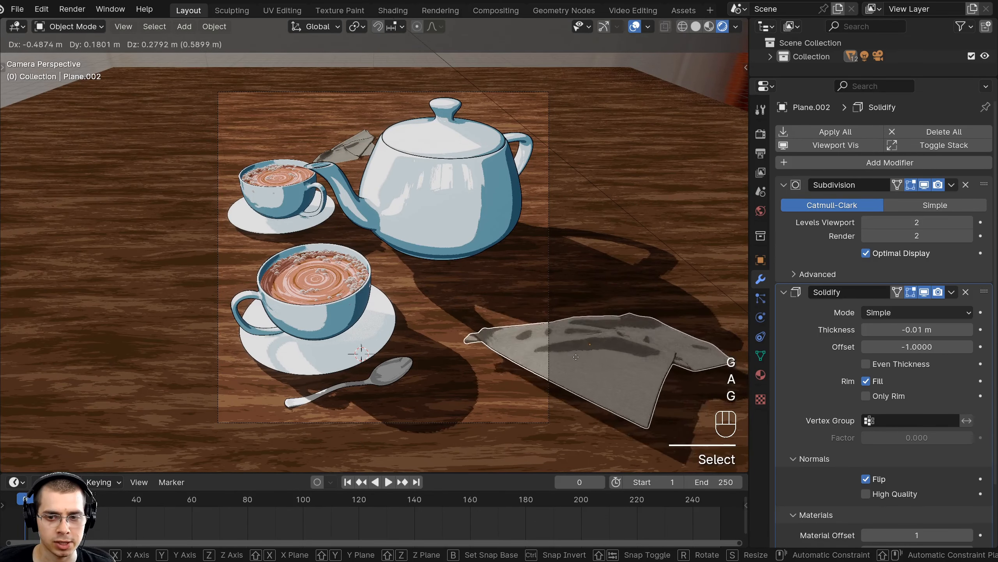
key(shift+z)
click(548, 327)
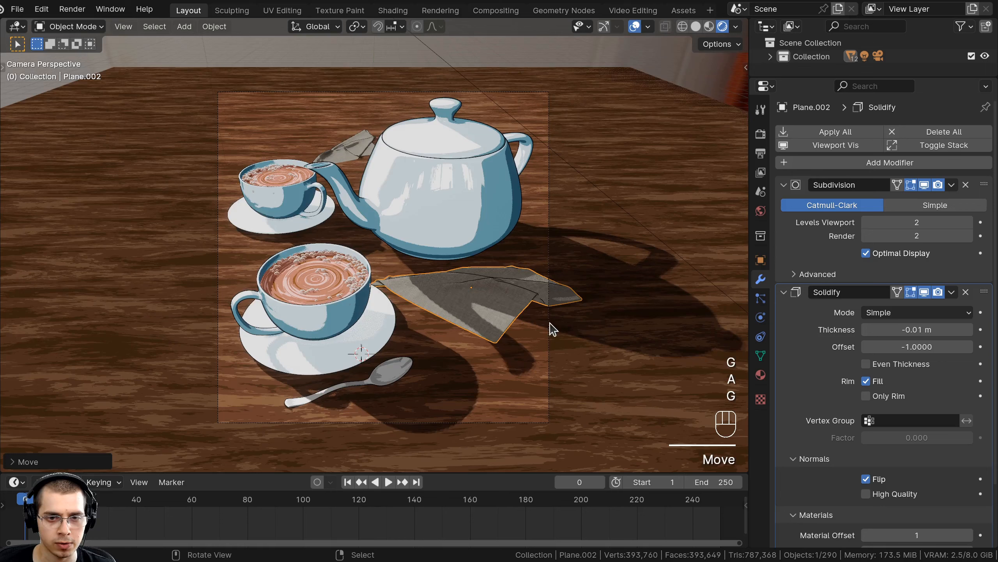
key(r)
key(z)
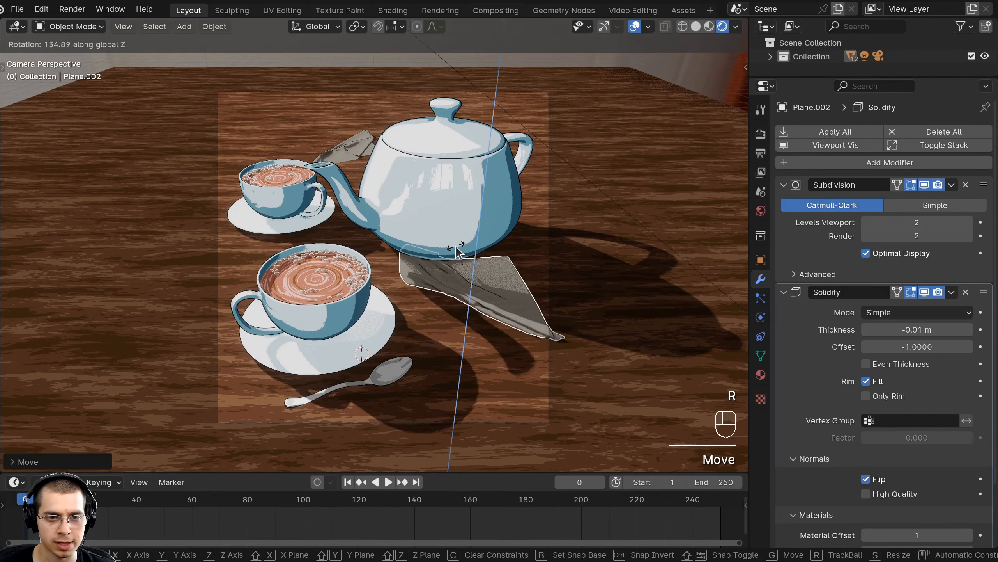
click(455, 245)
Slide the second napkin horizontally behind the teapot onto the first napkin and rotate it around Z to overlap
scroll(384, 220, up, 2)
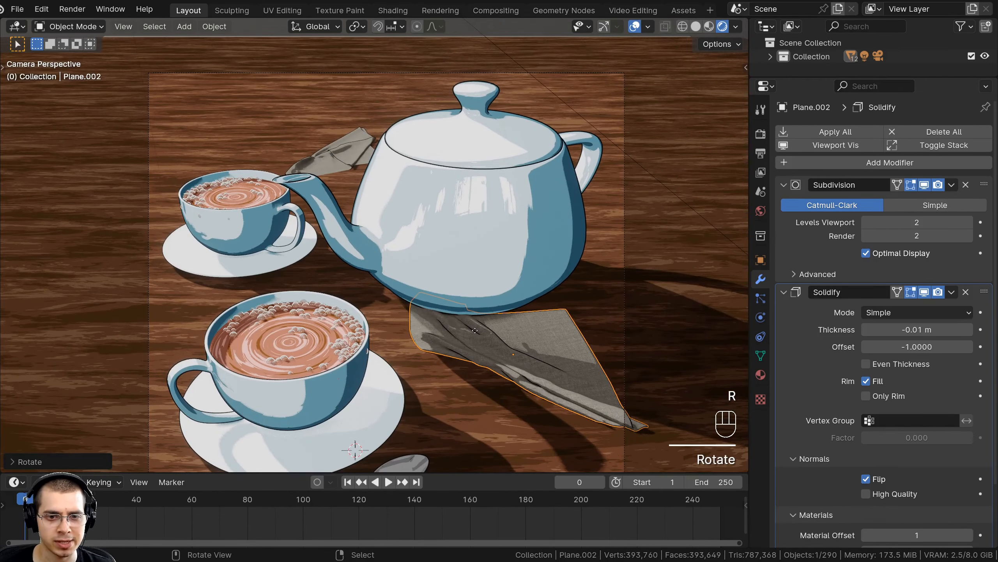
key(g)
key(shift+z)
key(r)
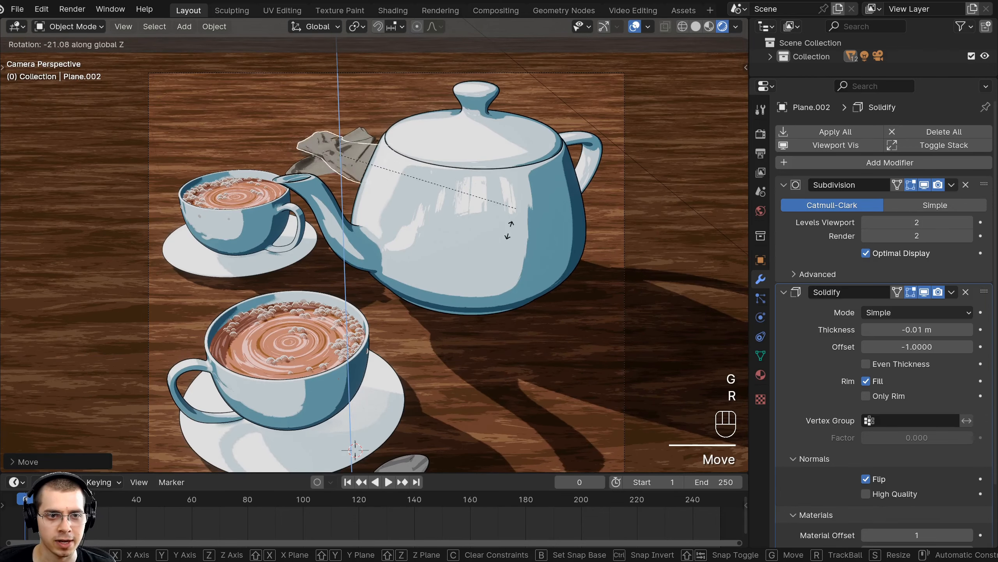
click(405, 271)
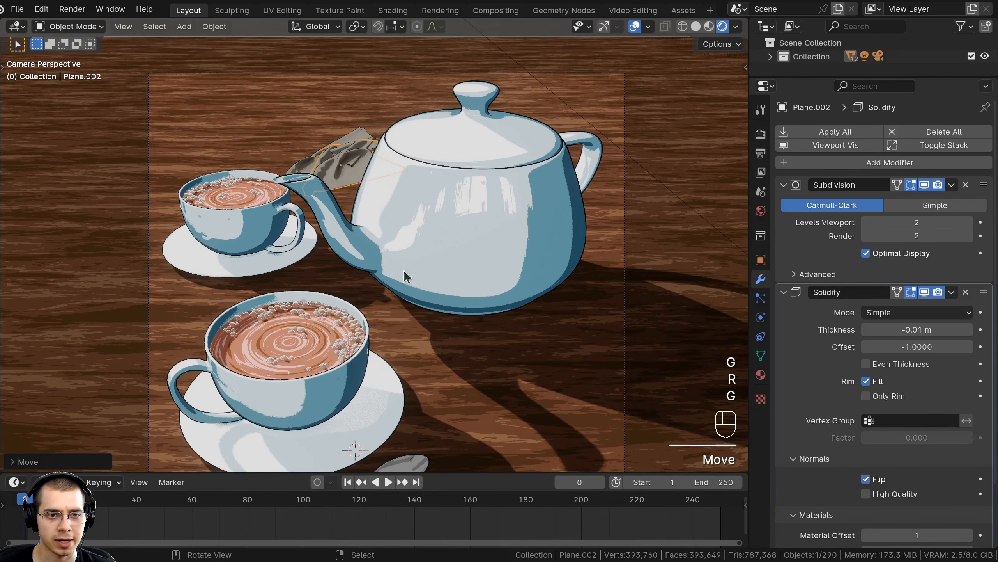
Move the napkin behind the teapot's spout to the open table beside the near spoon and rotate it toward the near cup
click(305, 165)
key(g)
click(452, 383)
shift+middle_drag(544, 465, 512, 361)
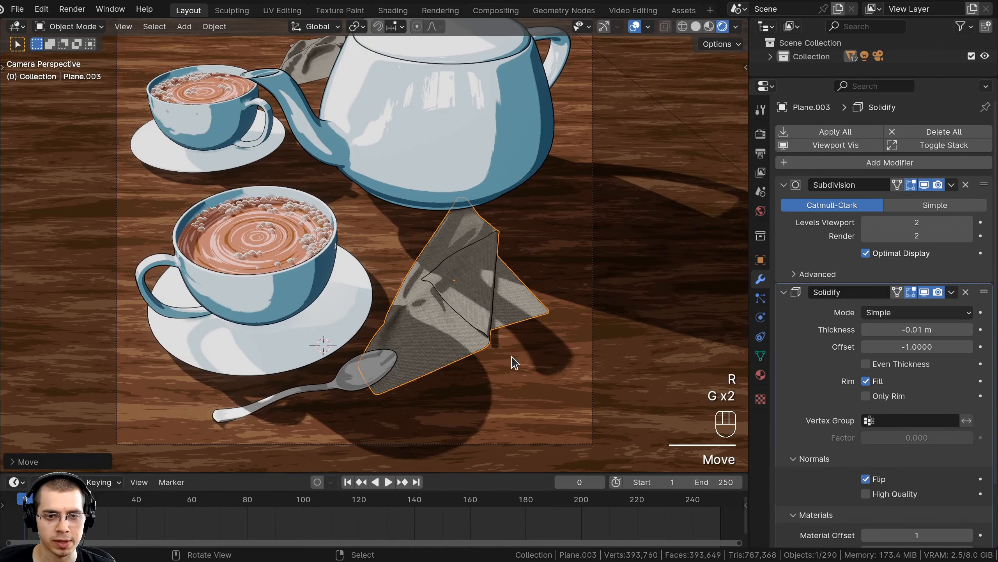
key(r)
click(544, 277)
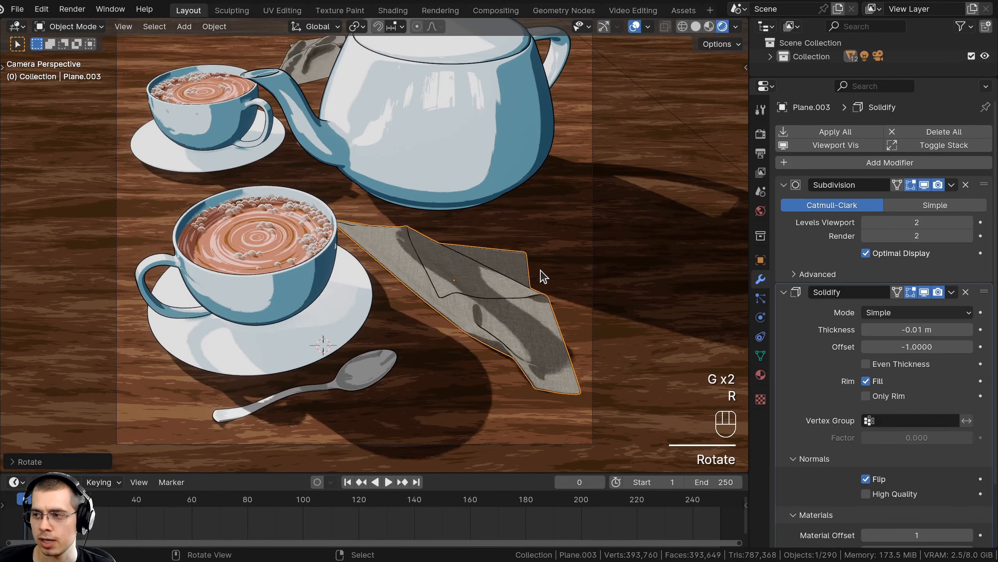
Scale the front napkin down slightly, fine-tune its rotation, and slide it into place beside the near saucer with global Z locked
key(s)
key(r)
key(g)
key(shift+z)
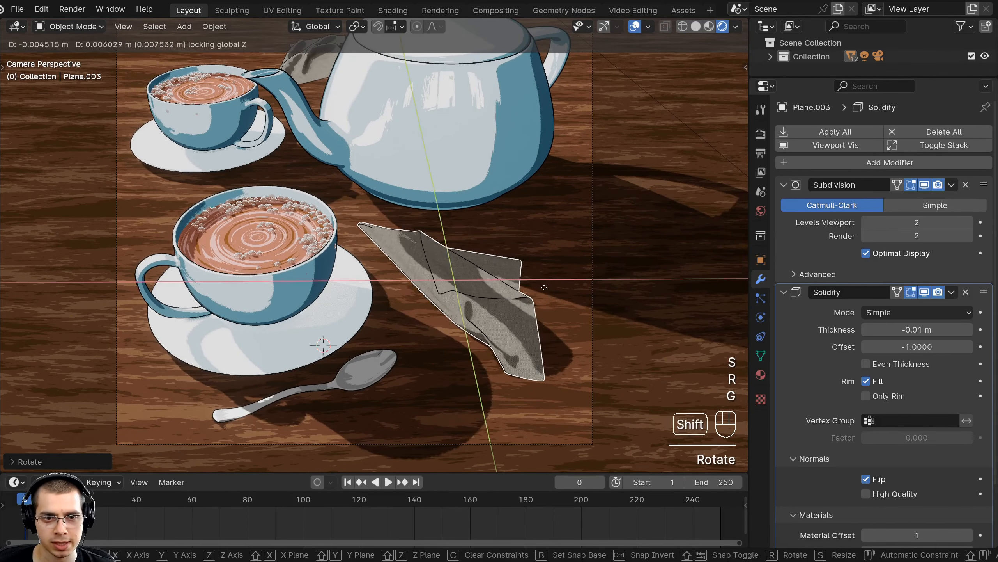
click(544, 287)
scroll(511, 315, down, 2)
key(a)
Raise the table spoon about 0.005 m along global Z and duplicate it, placing the copy over the near cup
click(381, 406)
key(g)
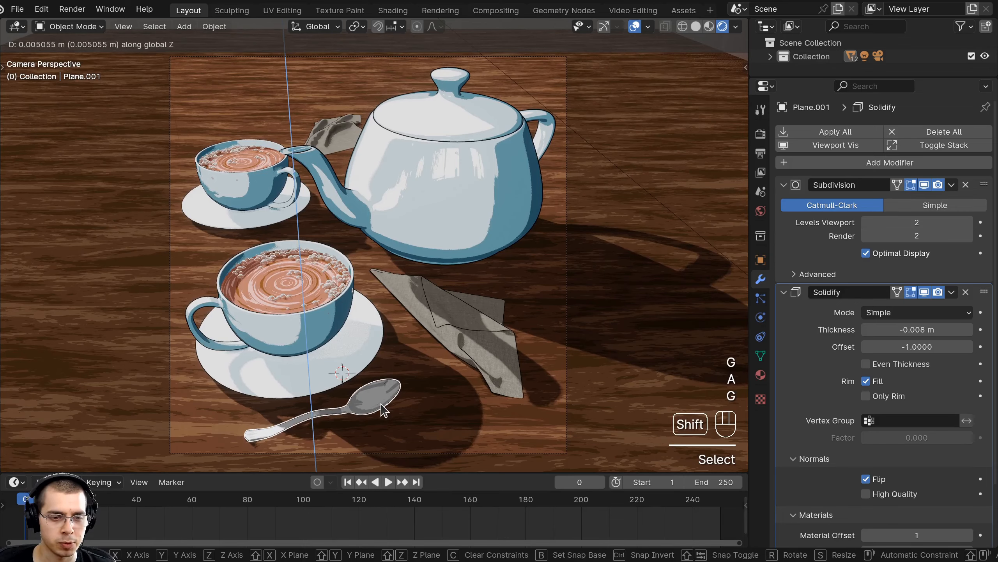
click(384, 409)
key(shift+d)
click(337, 280)
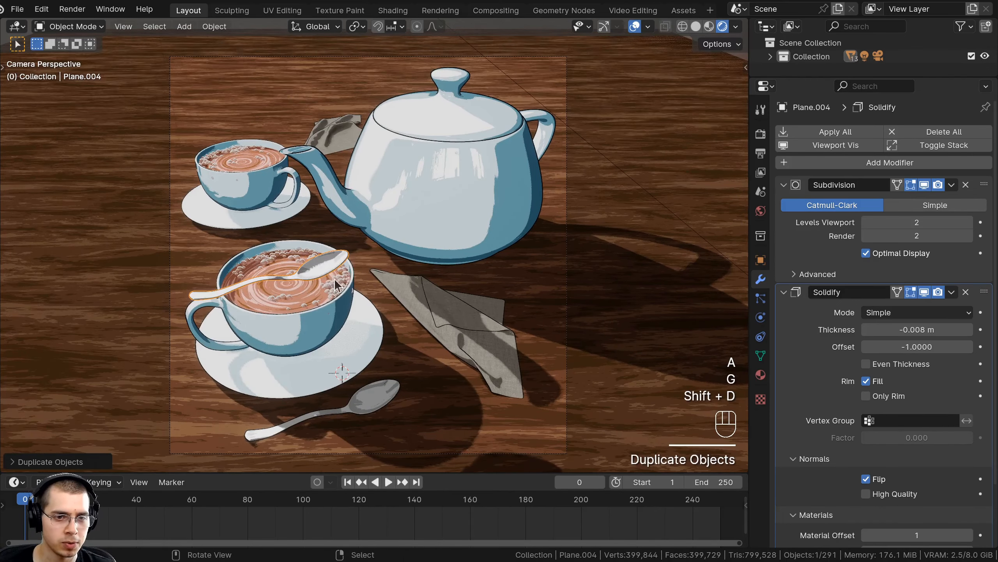
Move the duplicated spoon over the near cup's tea and rotate it freely until it stands upright
middle_drag(337, 280, 518, 262)
key(g)
click(479, 275)
key(r)
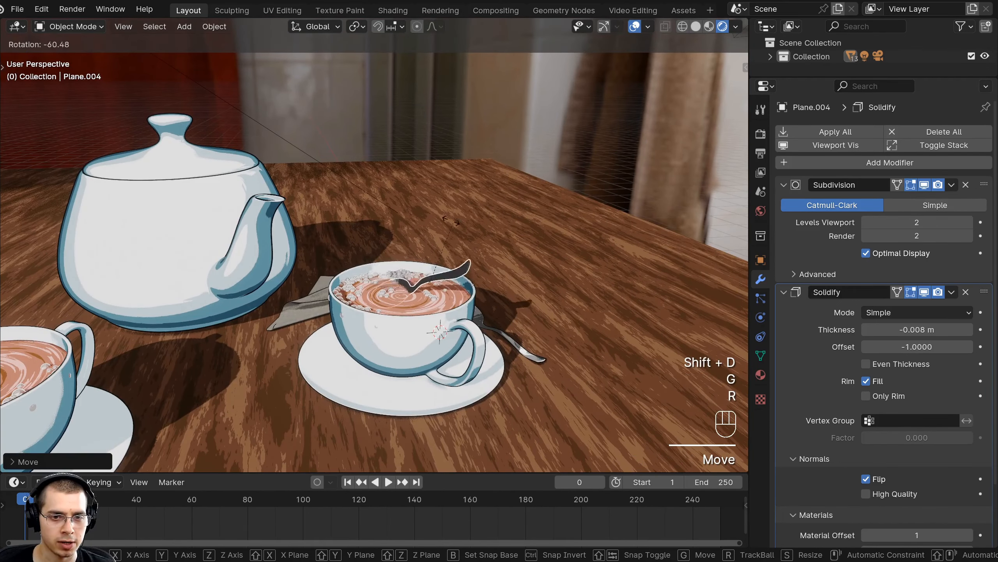
key(r)
click(384, 237)
scroll(508, 290, up, 1)
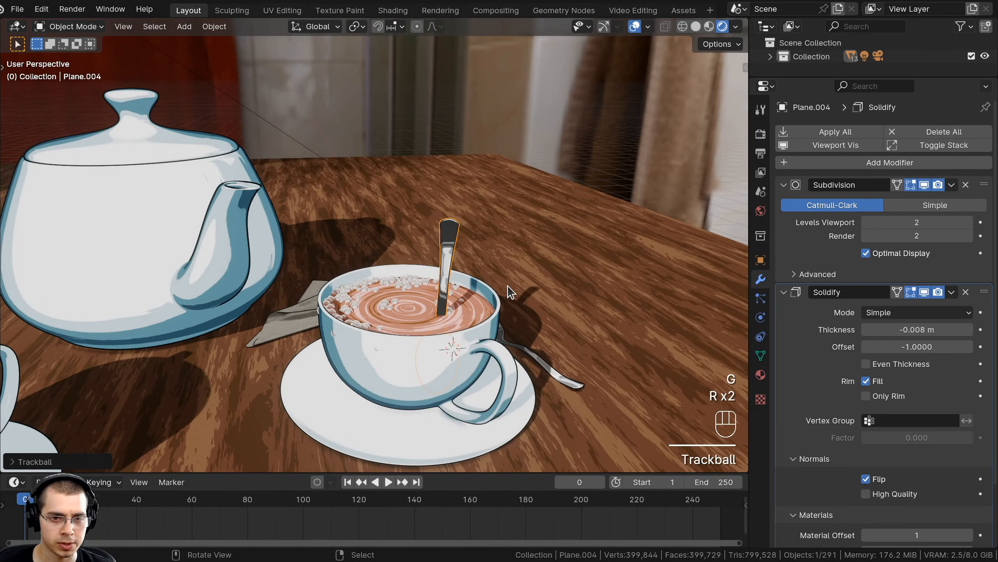
Fine-tune the upright spoon's trackball rotation and position so it leans in the near cup with only its handle emerging
key(r)
key(r)
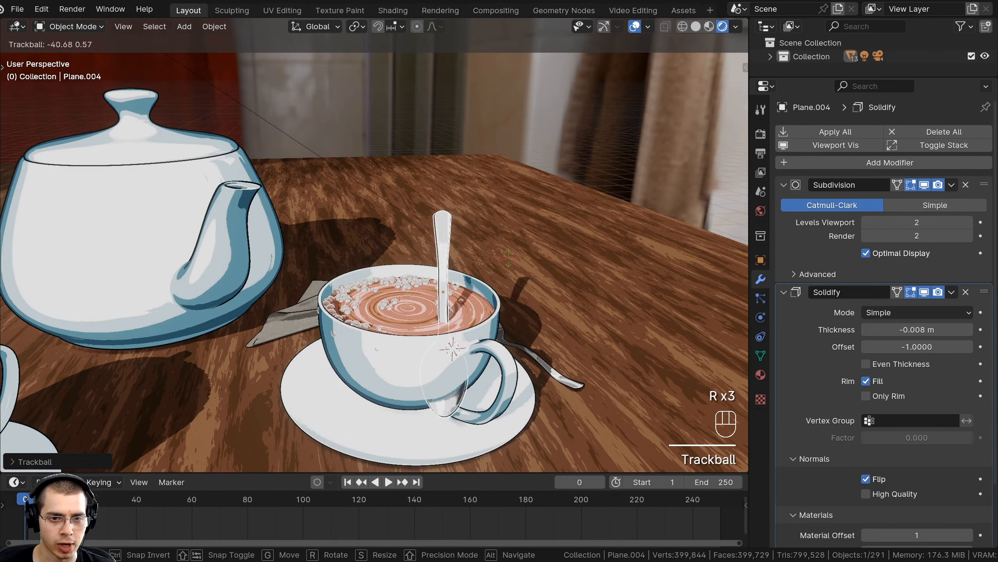
click(508, 260)
middle_drag(509, 264, 529, 364)
key(r)
click(522, 277)
key(g)
click(545, 284)
middle_drag(545, 284, 566, 197)
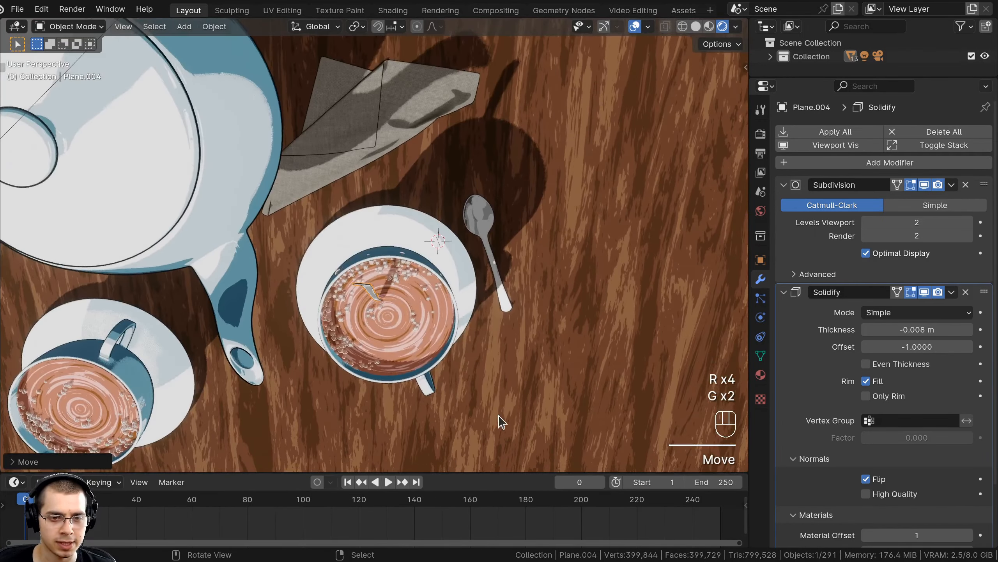
key(a)
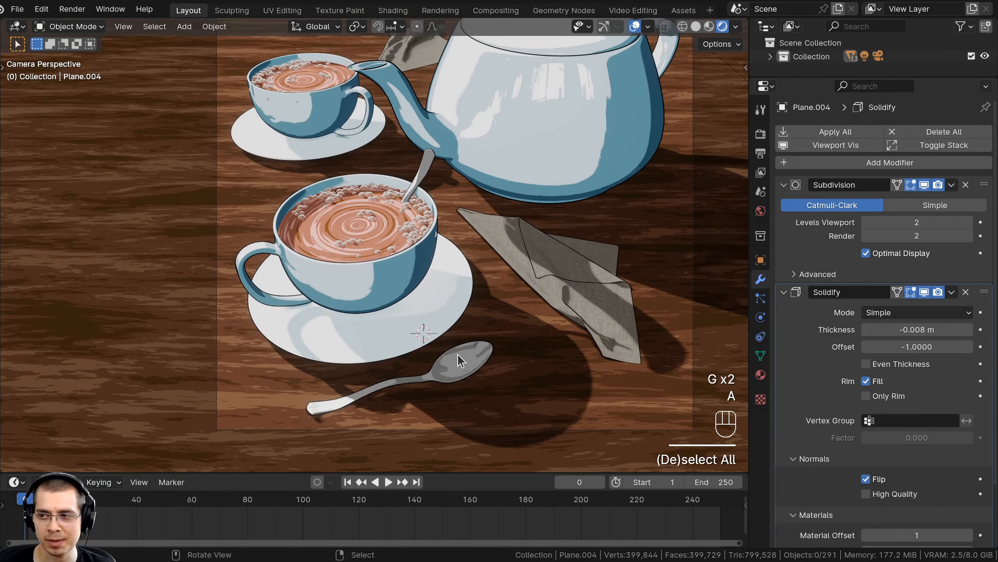
Duplicate the spoon lying on the table and slide the copy horizontally to the front of the far cup's saucer
click(458, 358)
key(shift+d)
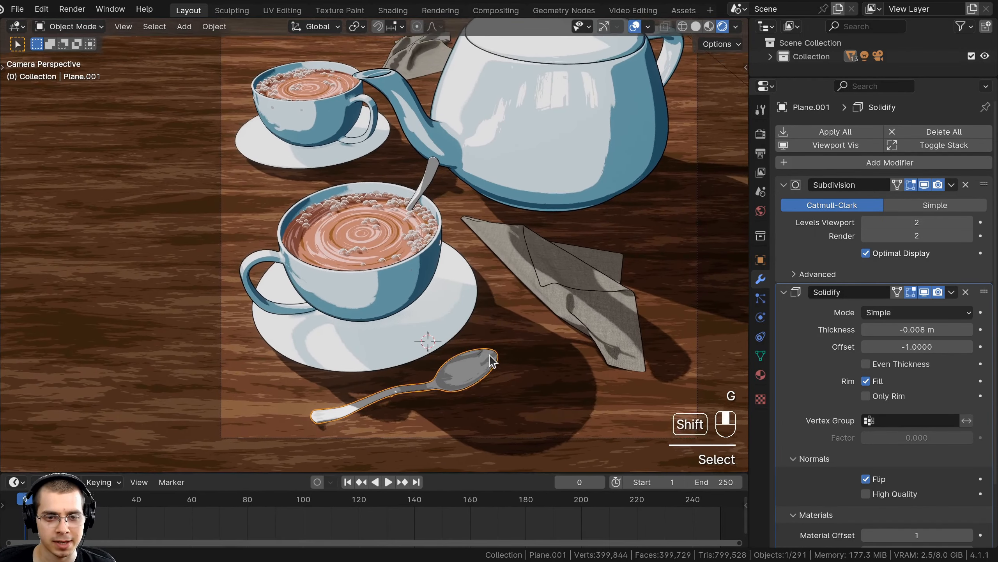
key(g)
shift+middle_click(456, 349)
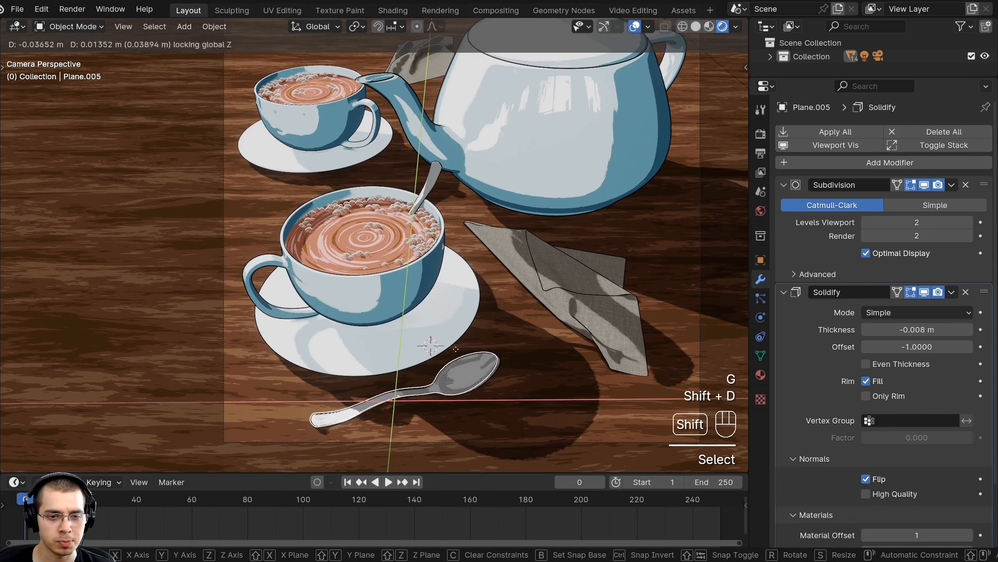
click(339, 118)
scroll(401, 218, up, 2)
key(g)
click(419, 219)
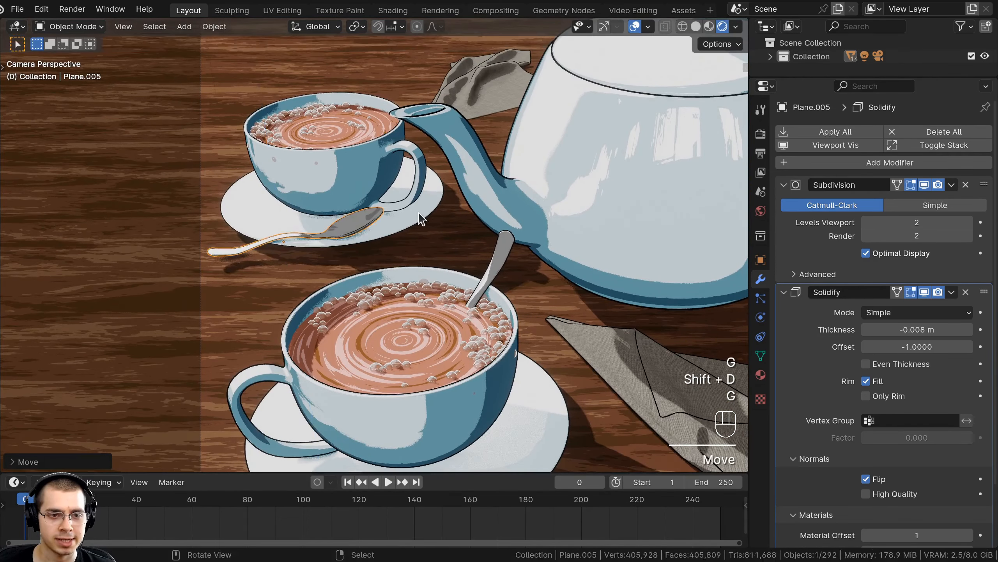
Rotate the copied spoon and slide it onto the far saucer with its height locked
key(r)
click(409, 275)
key(g)
shift+middle_click(407, 283)
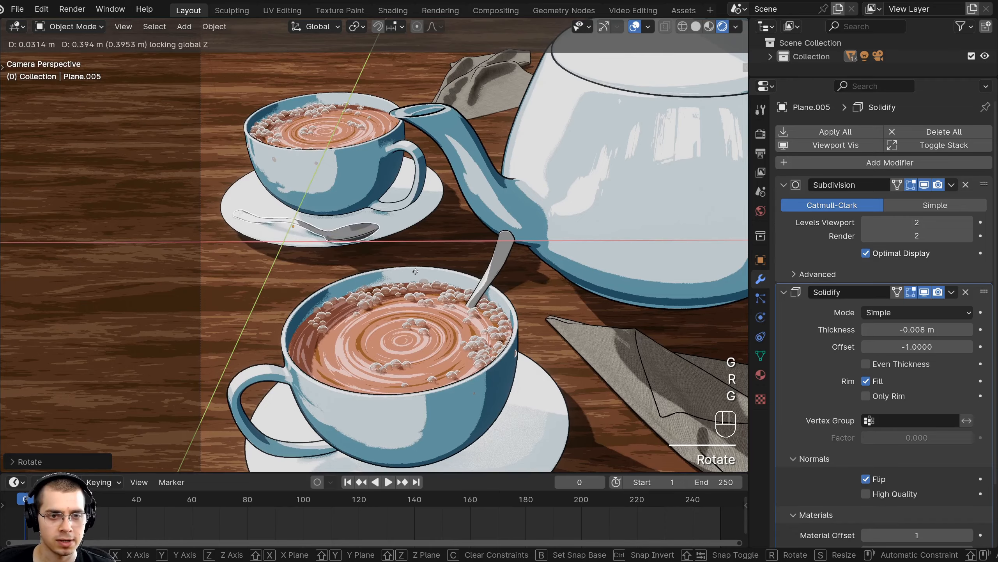
click(427, 267)
key(KP_Decimal)
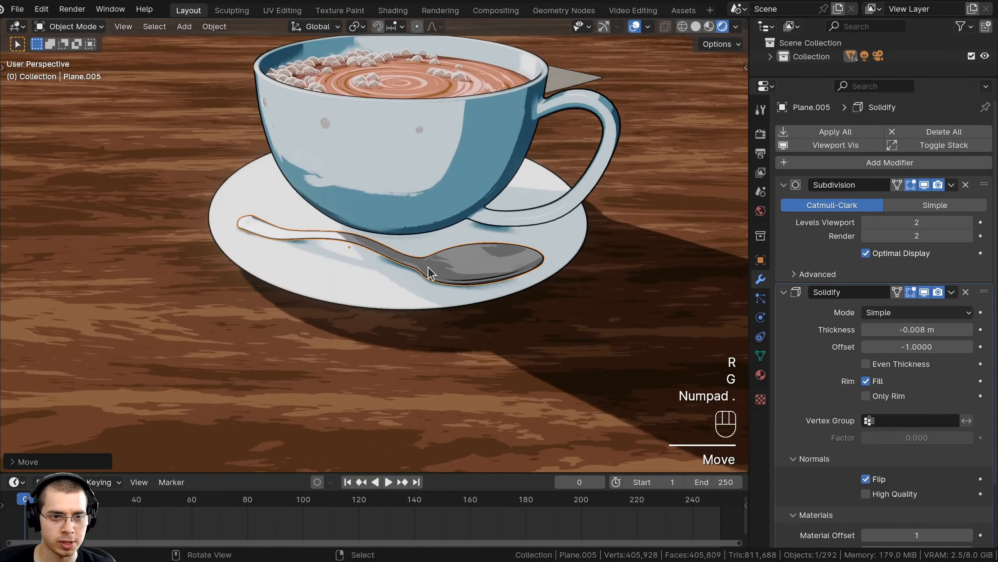
Rotate the far saucer's spoon around global Z so its handle points toward the teapot and its bowl faces away
middle_drag(428, 267, 637, 396)
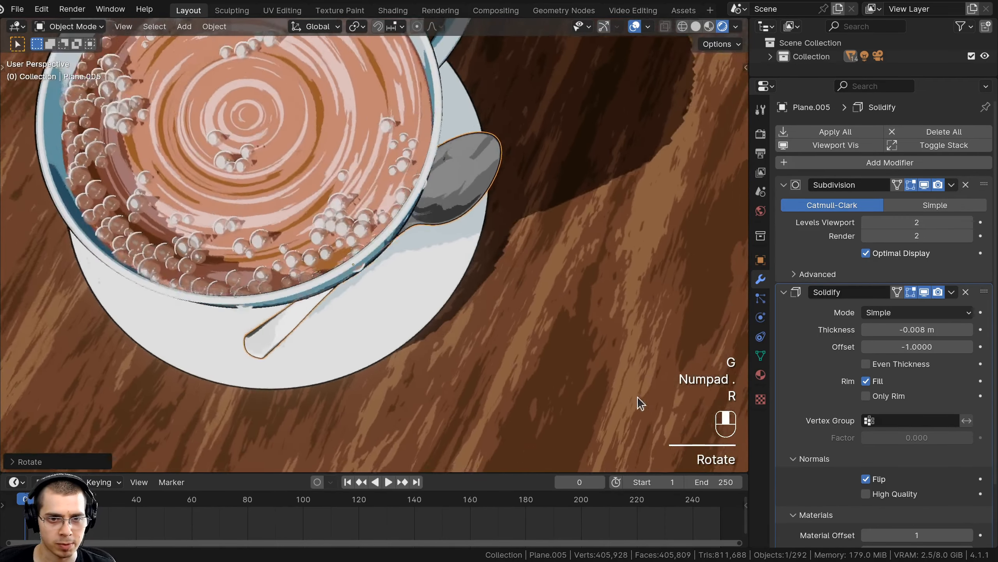
key(g)
key(r)
middle_drag(512, 280, 531, 220)
key(r)
key(z)
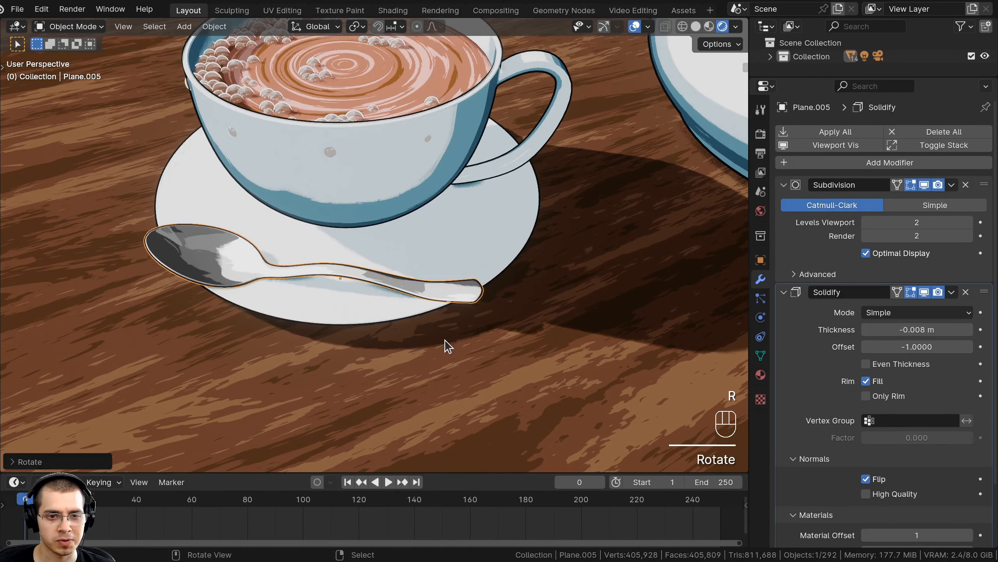
Adjust the position of the far cup's spoon so it rests along the front rim of the saucer
middle_drag(445, 340, 434, 295)
key(g)
click(460, 297)
scroll(472, 296, up, 2)
key(g)
click(548, 287)
middle_drag(302, 221, 266, 190)
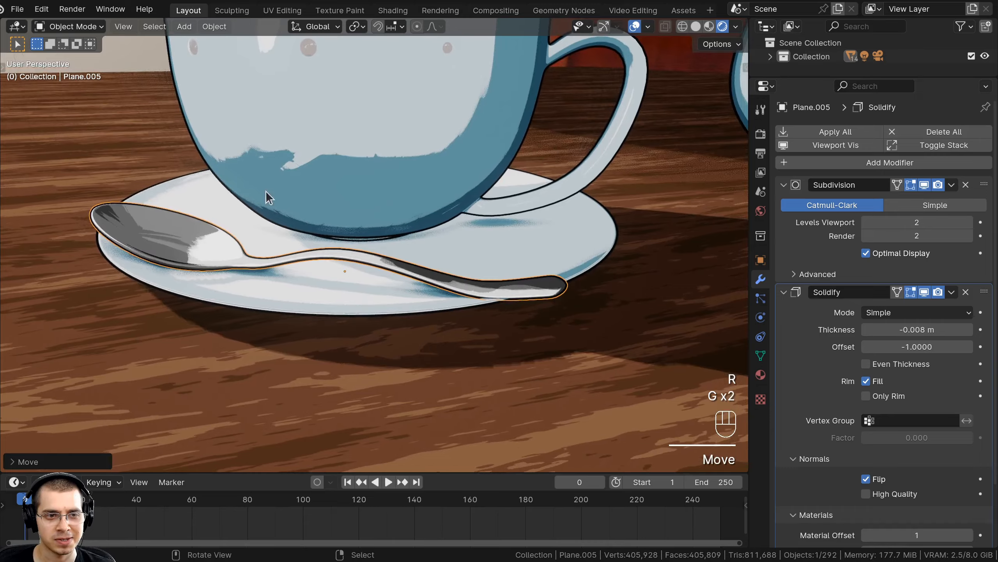
middle_drag(398, 207, 418, 192)
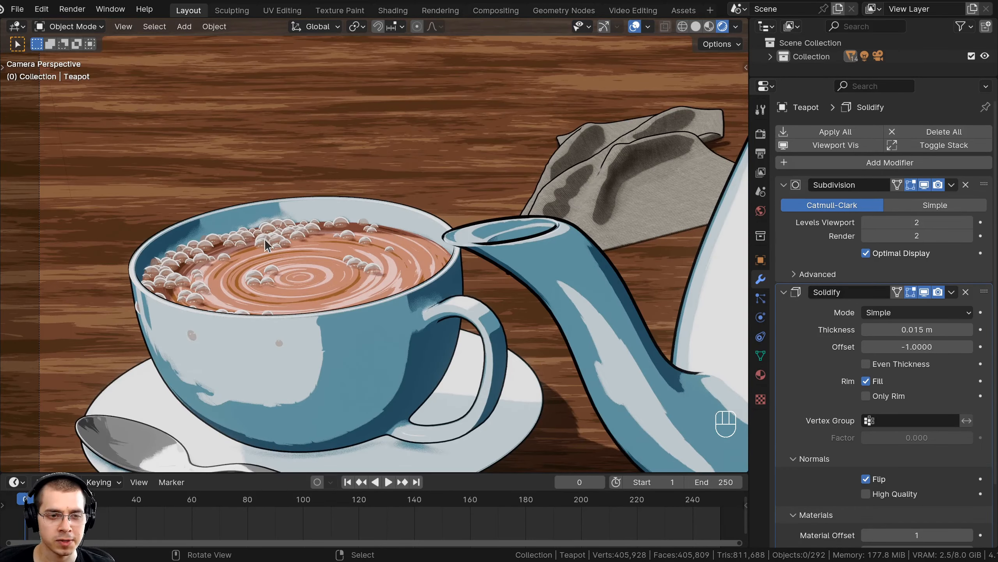
Rotate the far cup's bubbly tea surface about -55° around global Z so its bubbles differ from the near cup's
click(266, 249)
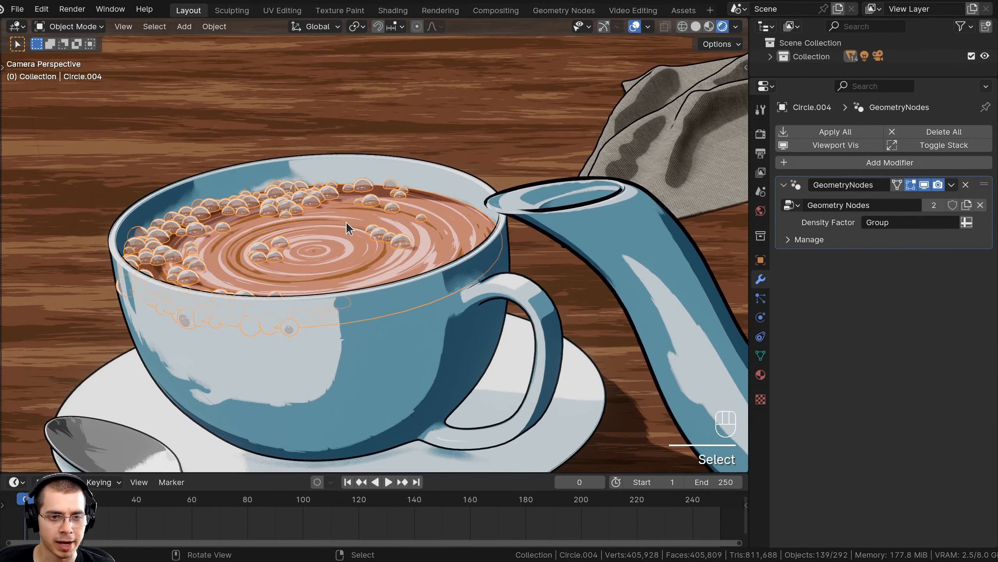
key(g)
right_click(399, 167)
key(r)
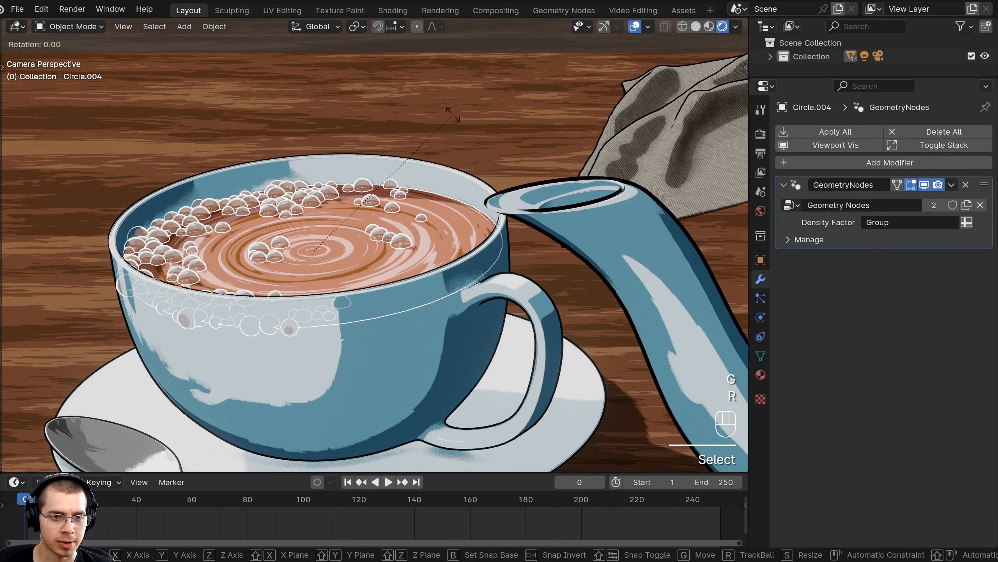
key(z)
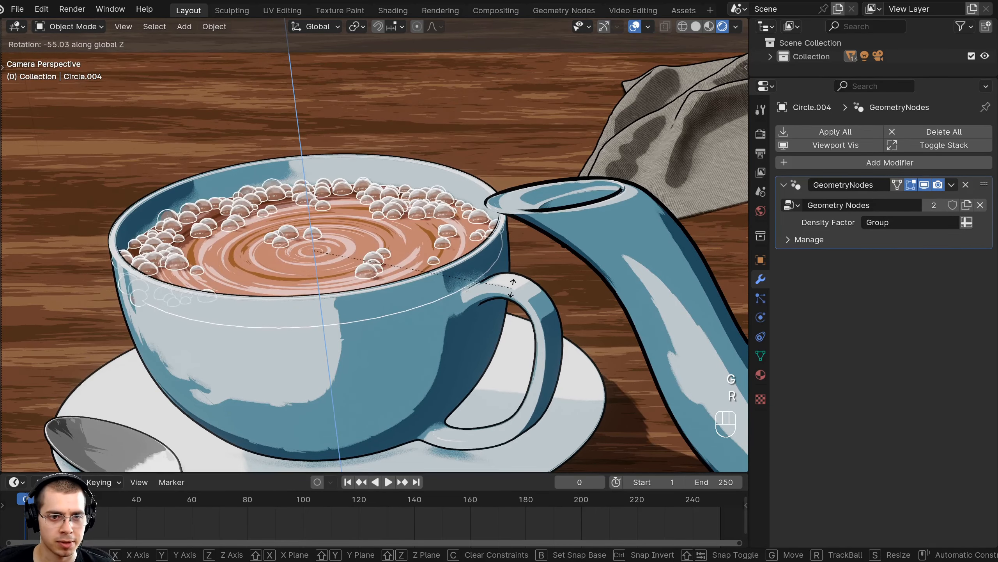
click(173, 240)
key(alt+a)
scroll(209, 244, down, 4)
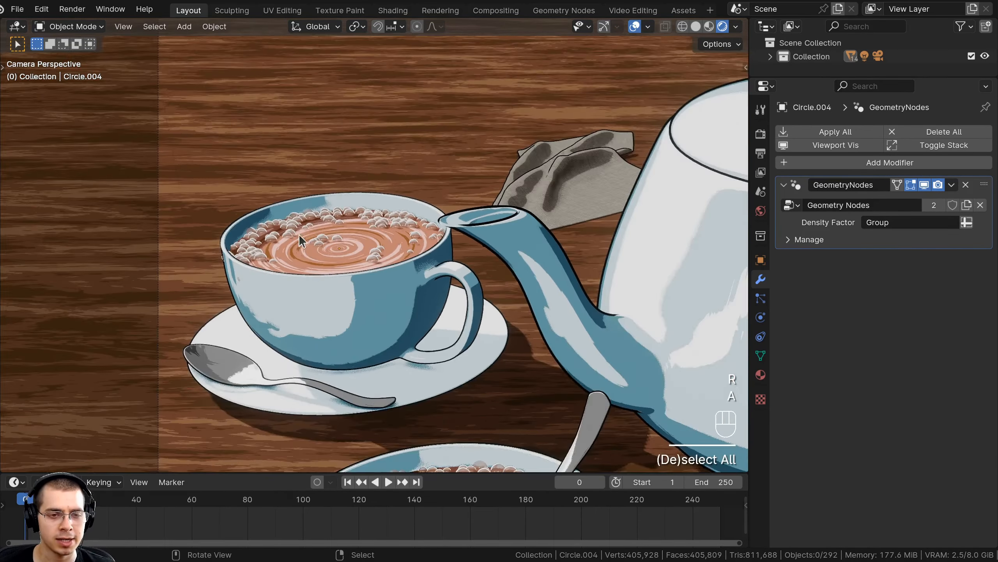
Select the far cup's bubbly tea surface, frame it from above, and switch it to Weight Paint mode
middle_drag(210, 244, 284, 311)
shift+middle_drag(393, 425, 397, 334)
scroll(397, 335, up, 2)
right_click(429, 339)
right_click(157, 189)
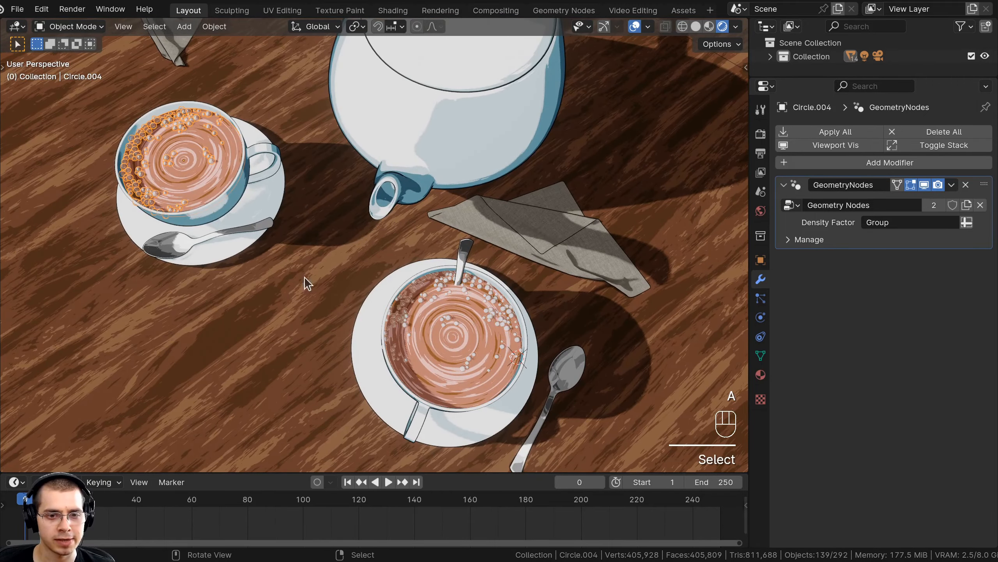
key(KP_Decimal)
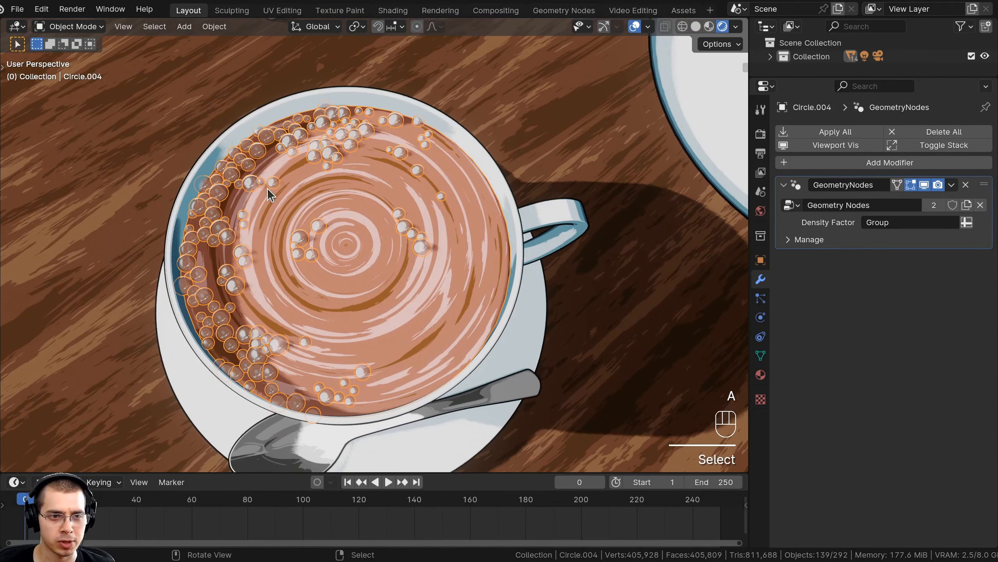
scroll(272, 195, down, 5)
middle_drag(271, 195, 199, 281)
scroll(296, 238, up, 5)
scroll(404, 230, down, 2)
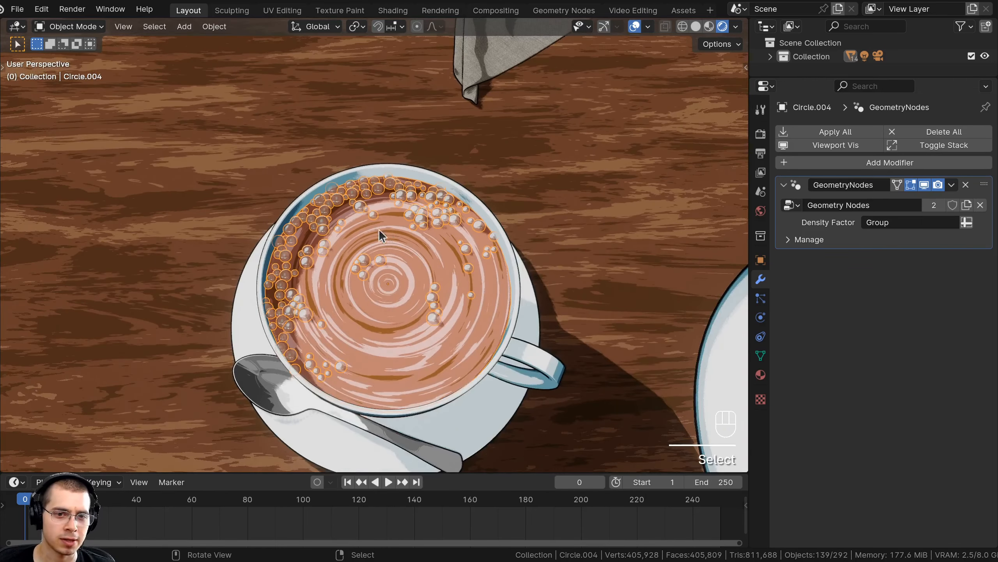
scroll(379, 230, up, 4)
shift+middle_drag(327, 165, 321, 158)
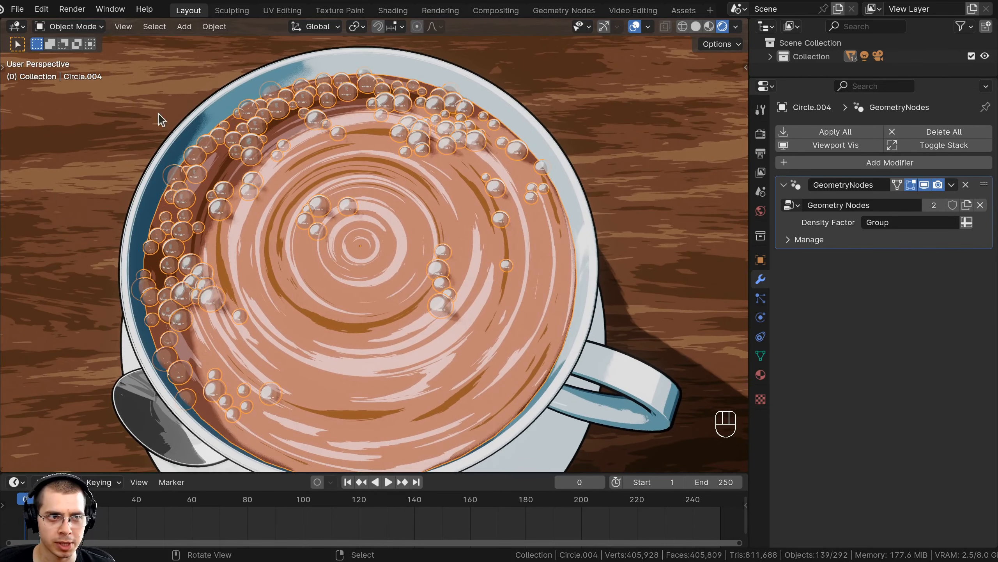
click(76, 27)
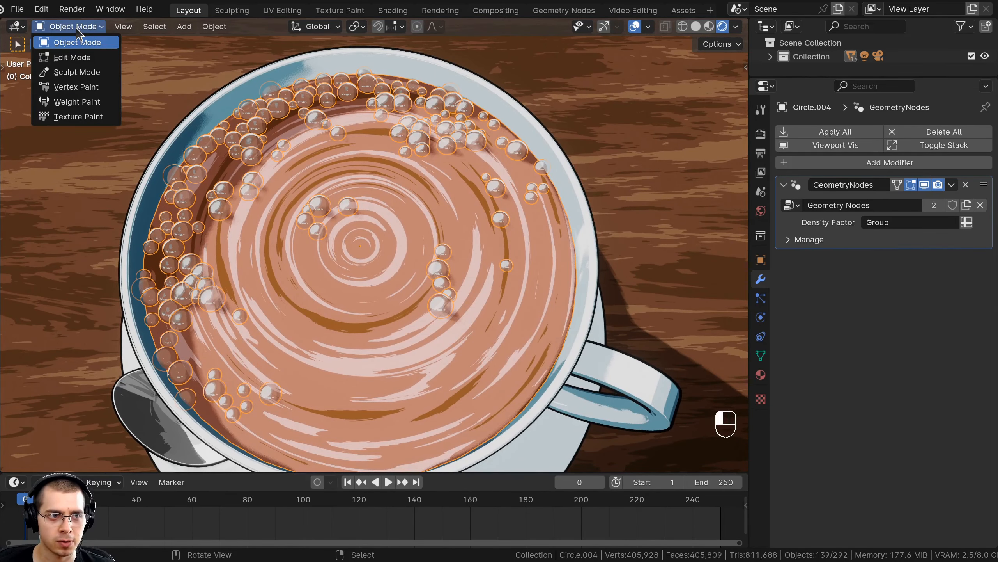
click(77, 102)
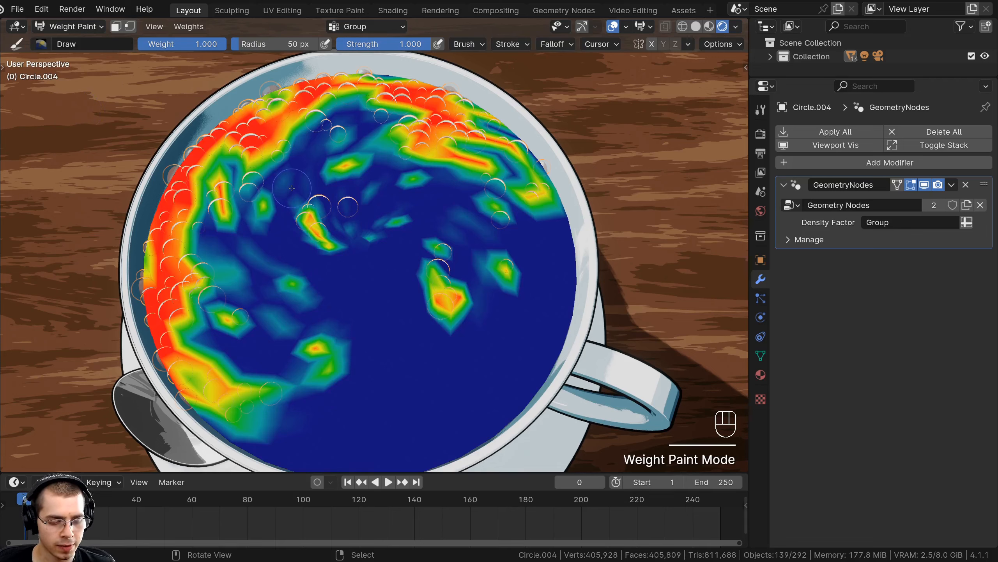
Vary the far cup's bubble density by subtracting weight from rim areas and inner spots and painting new clusters near the centre and rim
mouse_move(244, 114)
ctrl+mouse_down()
mouse_move(251, 142)
mouse_move(260, 114)
ctrl+mouse_up()
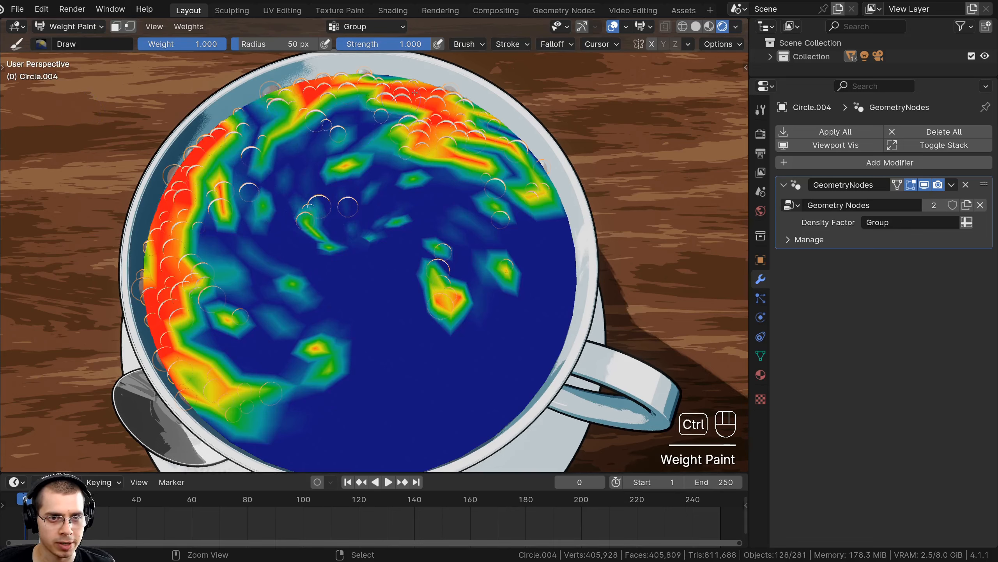
mouse_move(415, 92)
ctrl+mouse_down()
mouse_move(409, 185)
mouse_move(523, 220)
mouse_move(422, 189)
ctrl+mouse_up()
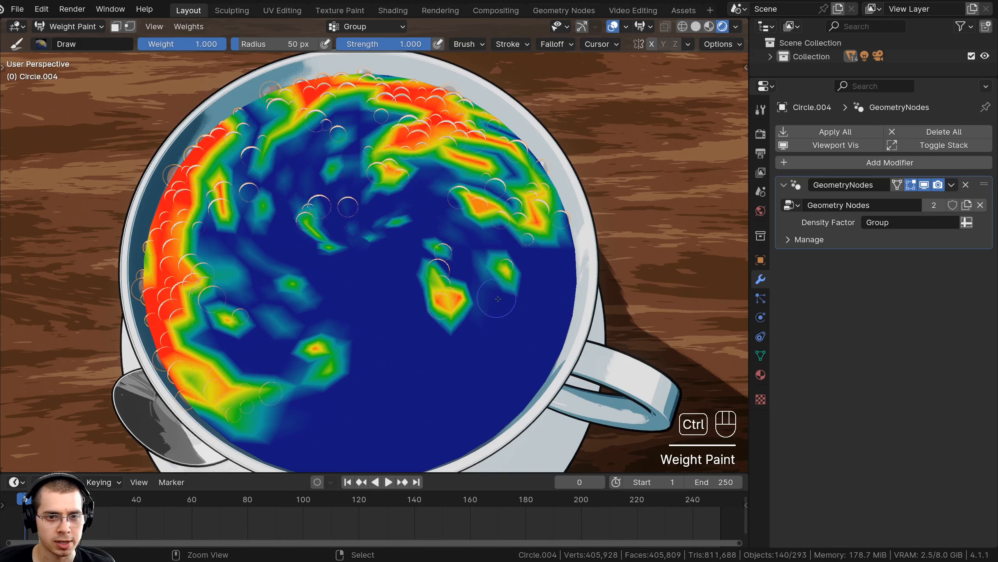
ctrl+drag(498, 299, 428, 286)
drag(265, 443, 327, 452)
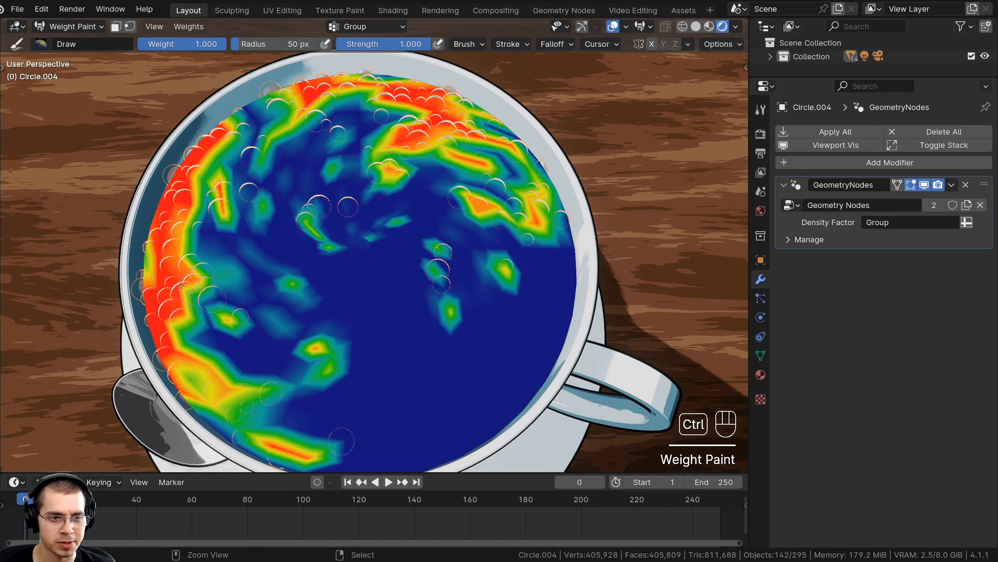
mouse_move(183, 285)
ctrl+mouse_down()
mouse_move(195, 202)
mouse_move(291, 169)
mouse_move(312, 102)
mouse_move(397, 150)
ctrl+mouse_up()
drag(327, 244, 317, 204)
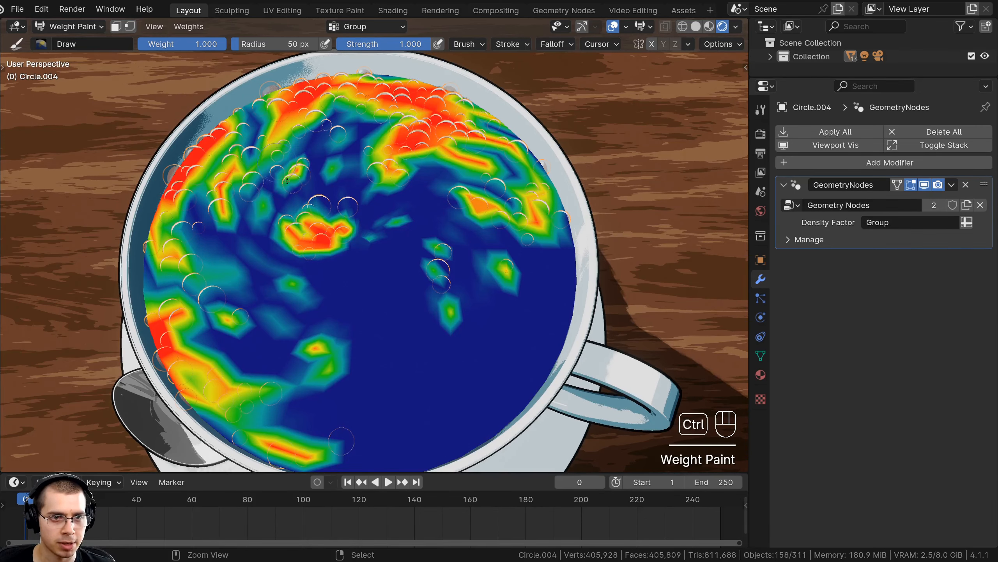
mouse_move(310, 343)
ctrl+mouse_down()
mouse_move(330, 354)
mouse_move(329, 376)
ctrl+mouse_up()
Return to Object Mode, deselect everything, and view the scene through the camera
key(KP_0)
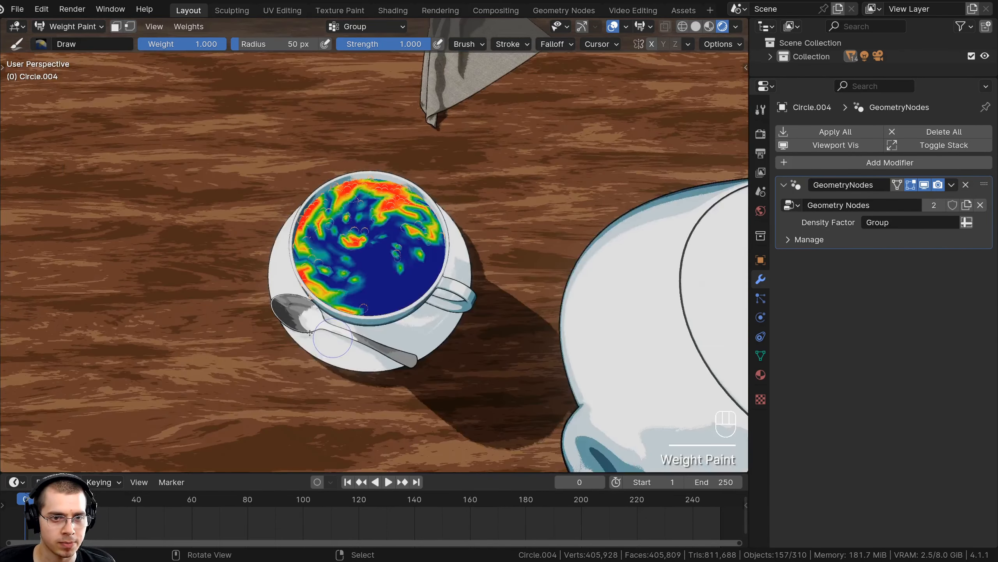
click(75, 27)
click(80, 43)
key(a)
shift+middle_drag(406, 357, 385, 334)
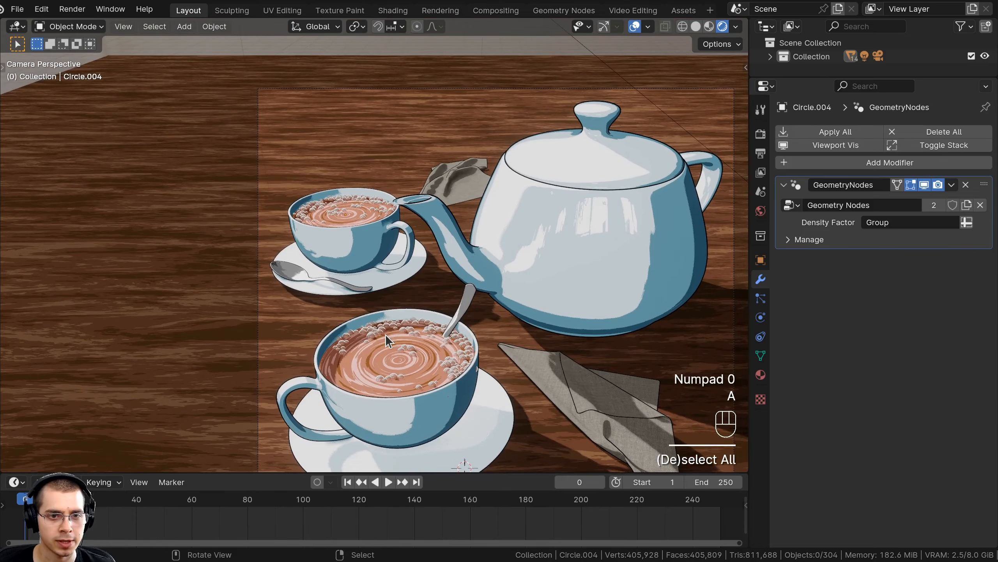
Reset the 3D cursor to the world origin, add a plane mesh, and move it beyond the table's edge
scroll(344, 273, up, 1)
scroll(344, 274, down, 3)
shift+middle_drag(369, 240, 379, 199)
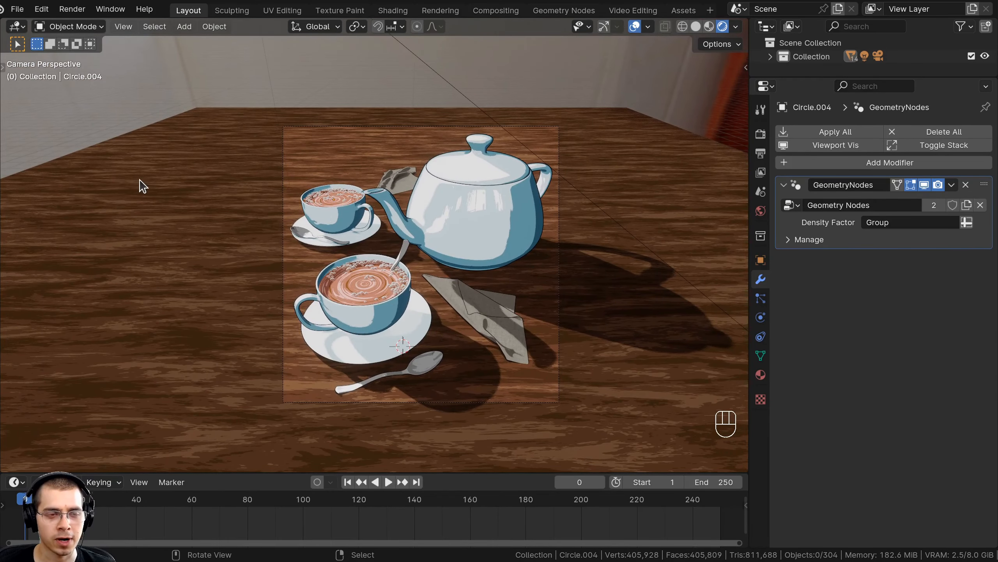
middle_drag(142, 186, 140, 42)
scroll(227, 139, down, 3)
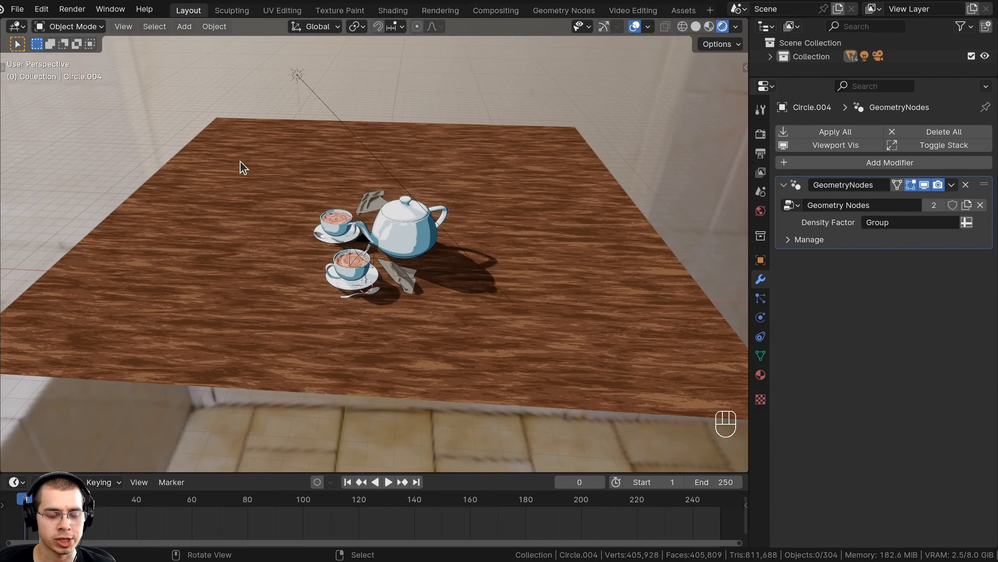
key(shift+c)
middle_drag(258, 125, 305, 272)
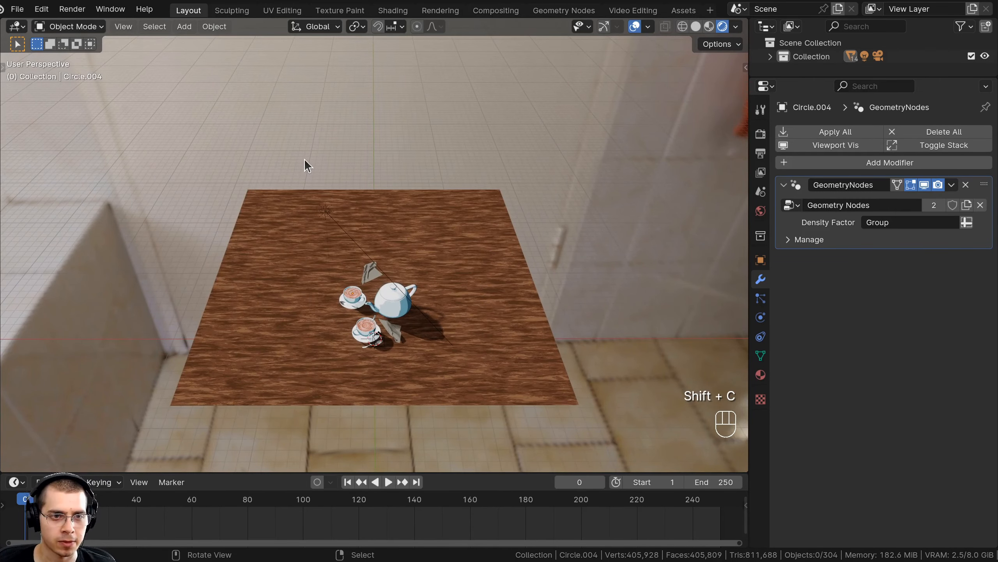
key(shift+a)
mouse_move(269, 180)
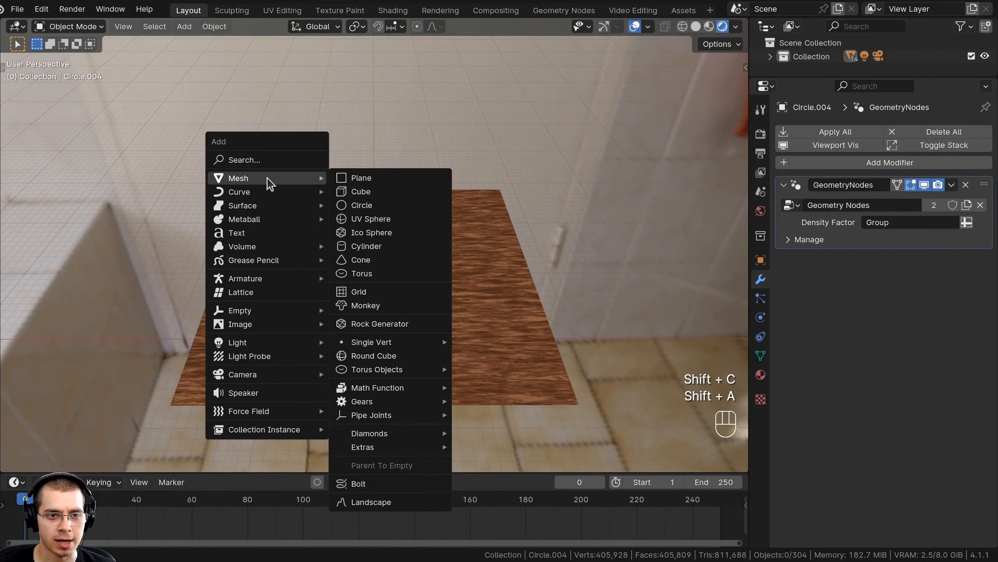
click(372, 180)
shift+middle_drag(498, 415, 566, 436)
key(g)
click(345, 315)
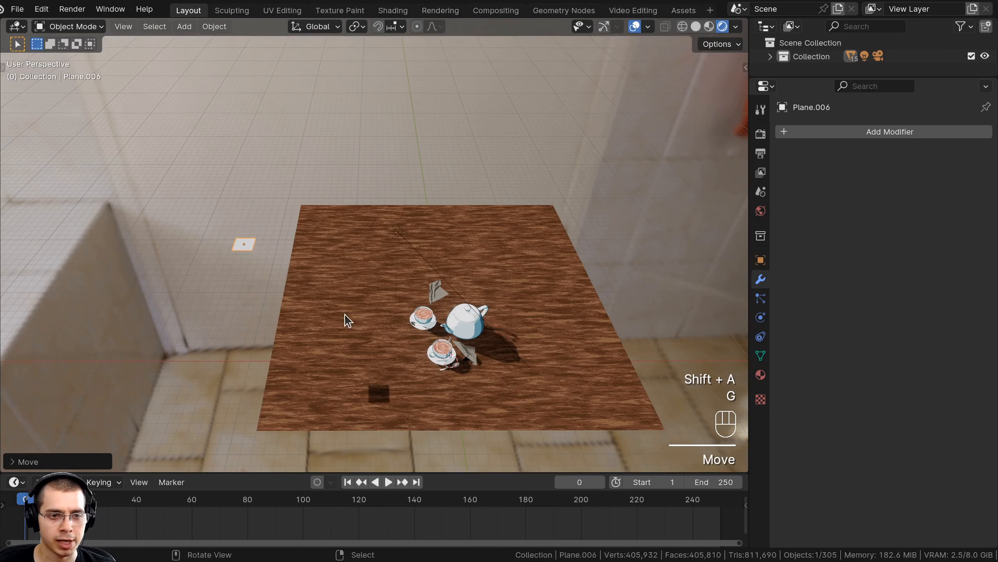
Scale the new plane up to nearly the table's size and rotate it 90° about global Y so it stands upright
key(s)
click(325, 278)
key(r)
key(x)
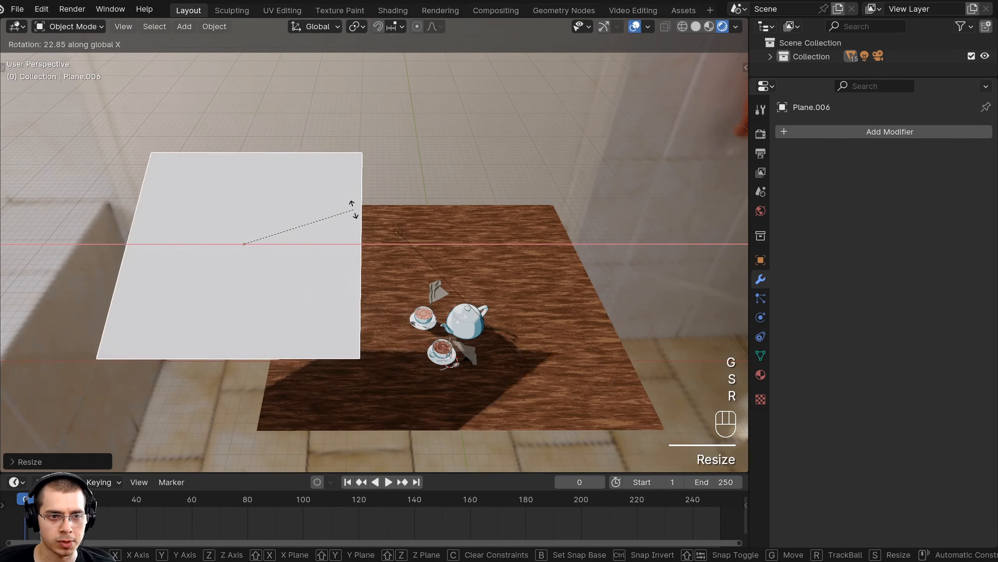
text(y)
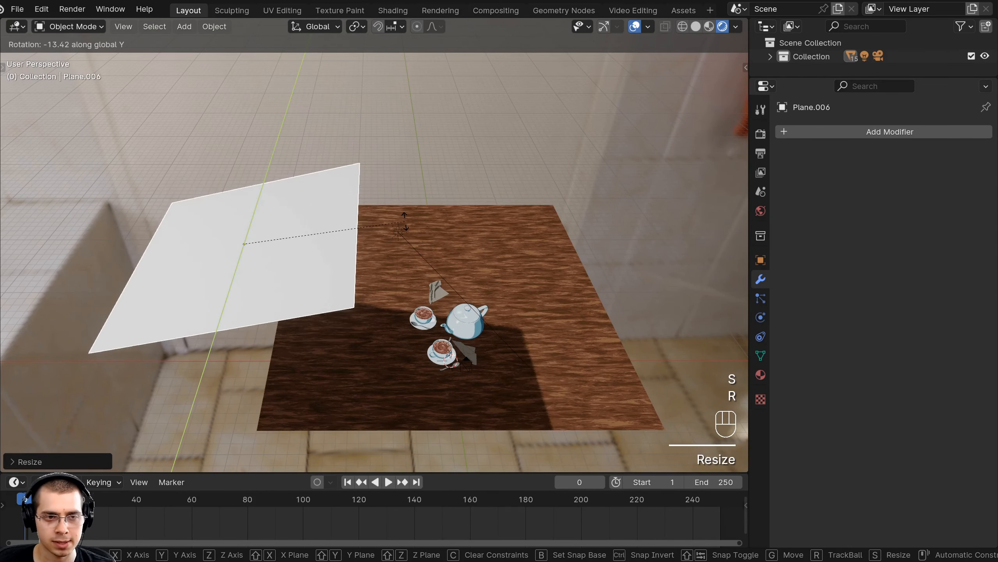
text(90)
key(Return)
Move the upright plane alongside the table and enlarge it about 1.8 times so it shades the scene like a wall
mouse_move(398, 228)
middle_down()
mouse_move(288, 141)
mouse_move(393, 244)
middle_up()
key(g)
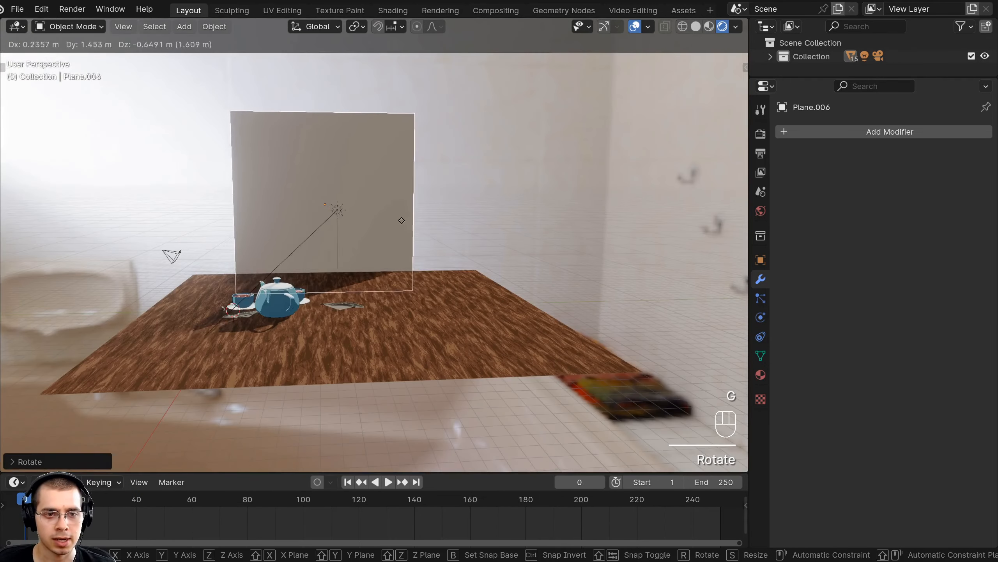
click(456, 244)
key(s)
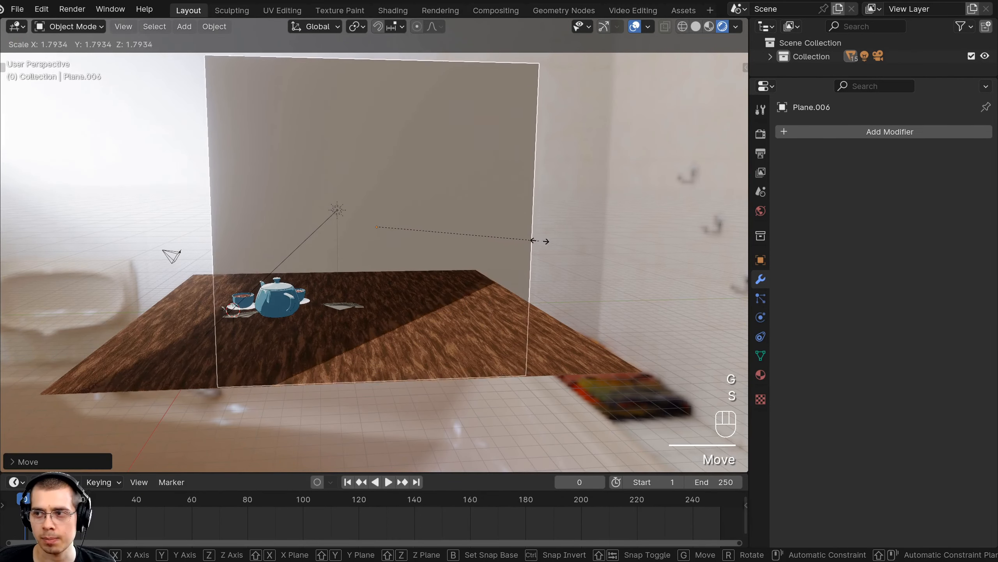
click(539, 240)
shift+middle_drag(454, 228, 430, 231)
key(g)
click(396, 178)
In Edit Mode with edge selection, extrude the wall's far vertical edge along global X to form a second wall
scroll(401, 180, down, 4)
key(Tab)
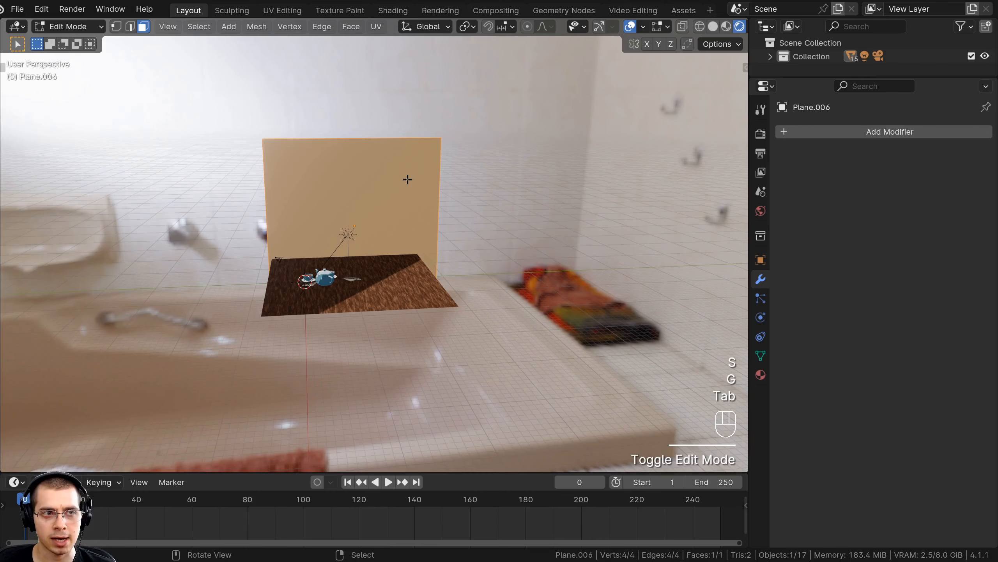
click(131, 26)
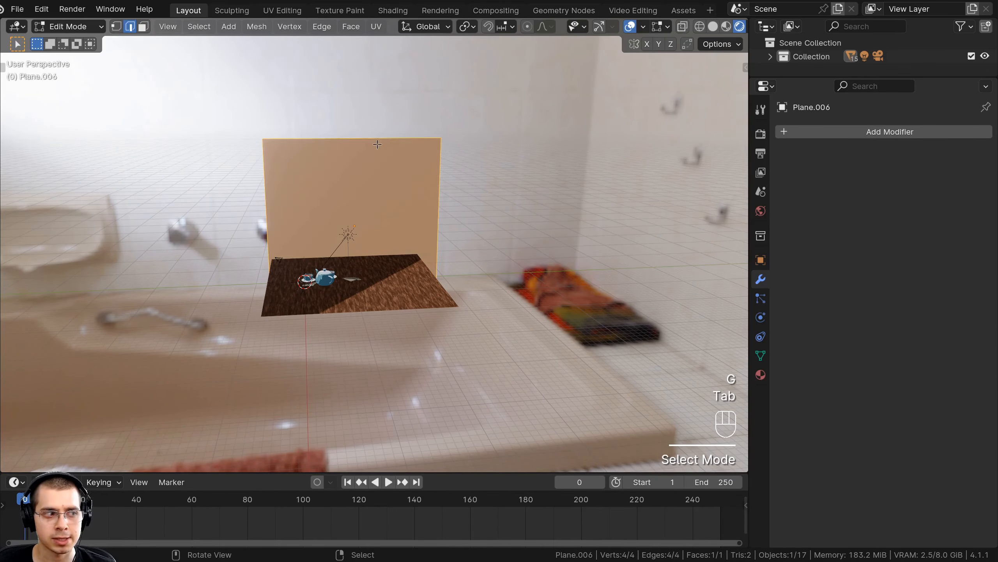
middle_drag(315, 177, 446, 180)
click(416, 149)
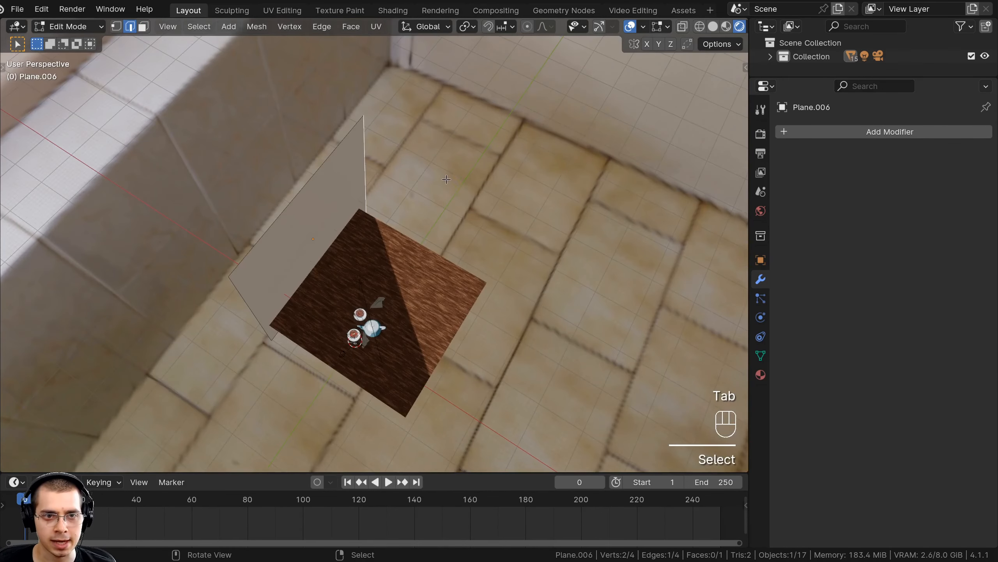
key(e)
key(x)
click(409, 190)
Extend the second wall by moving its outer vertical edge along global X past the table's corner
scroll(408, 190, up, 4)
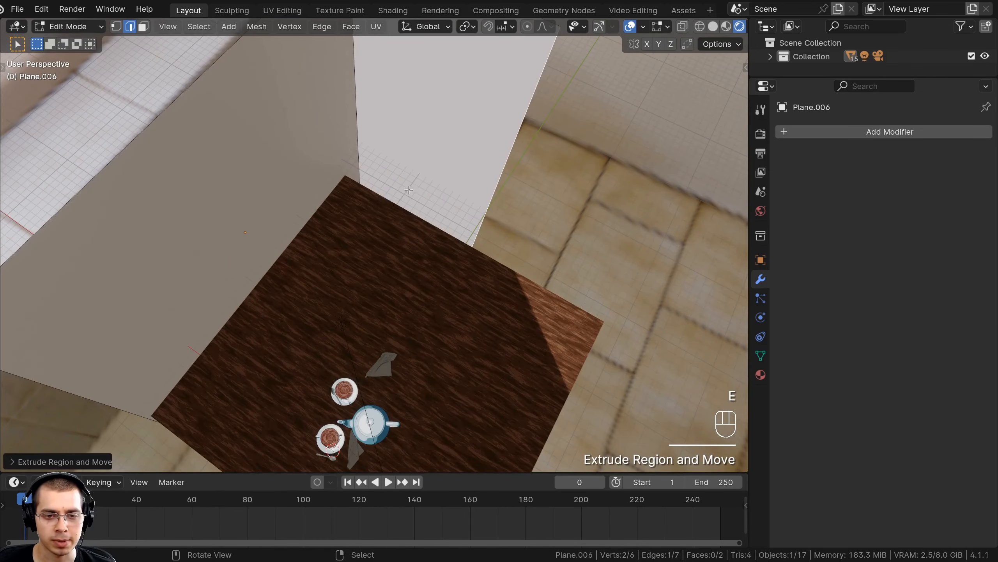
scroll(600, 358, down, 5)
key(g)
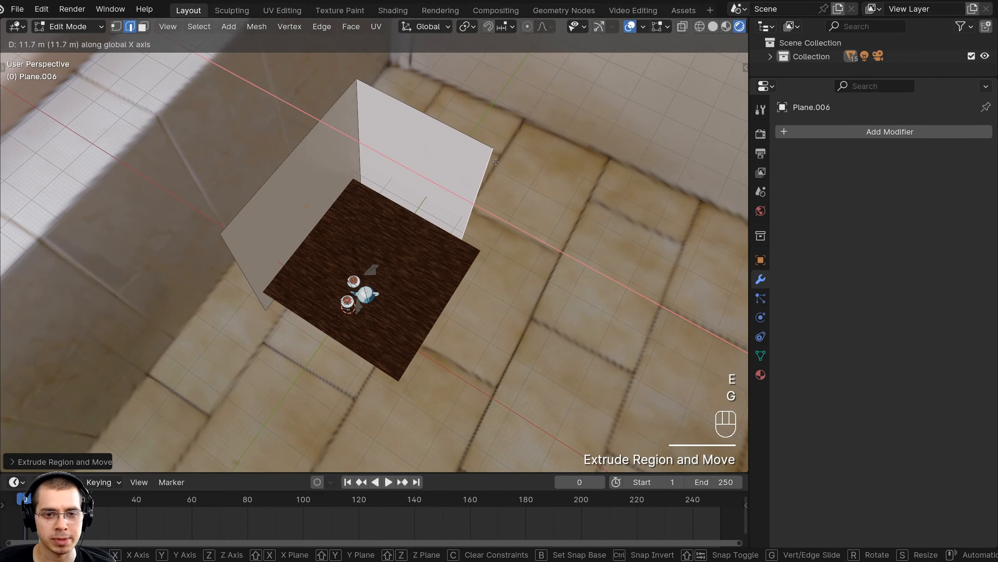
click(501, 172)
key(g)
key(g)
click(501, 192)
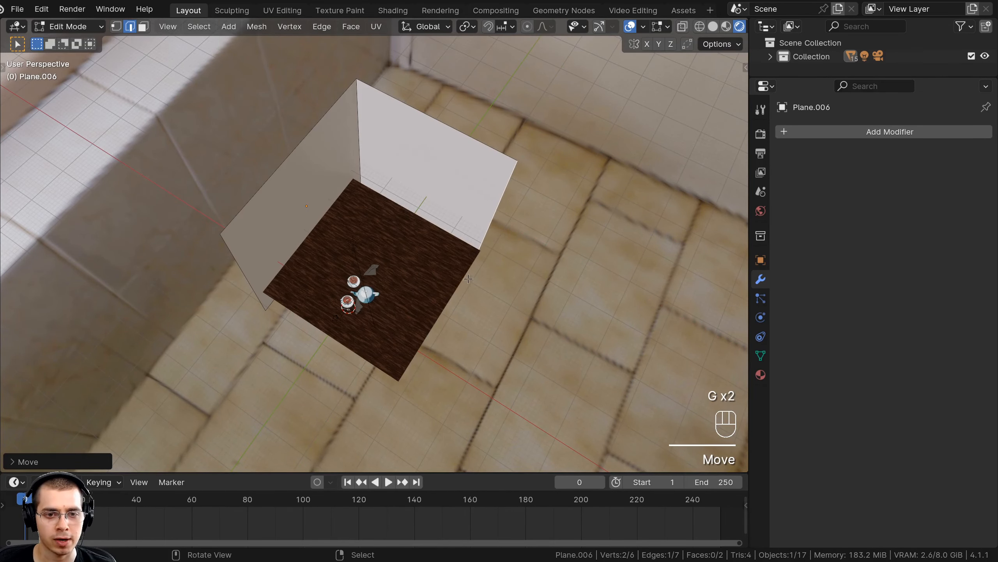
Adjust the first wall's length by moving its free vertical edge along the side of the table
middle_drag(441, 268, 360, 151)
click(245, 179)
key(g)
middle_click(236, 181)
click(220, 187)
key(g)
right_click(355, 205)
Select the entire wall mesh and shift it sideways, away from the table's far corner
key(a)
key(a)
key(g)
middle_click(379, 208)
click(403, 207)
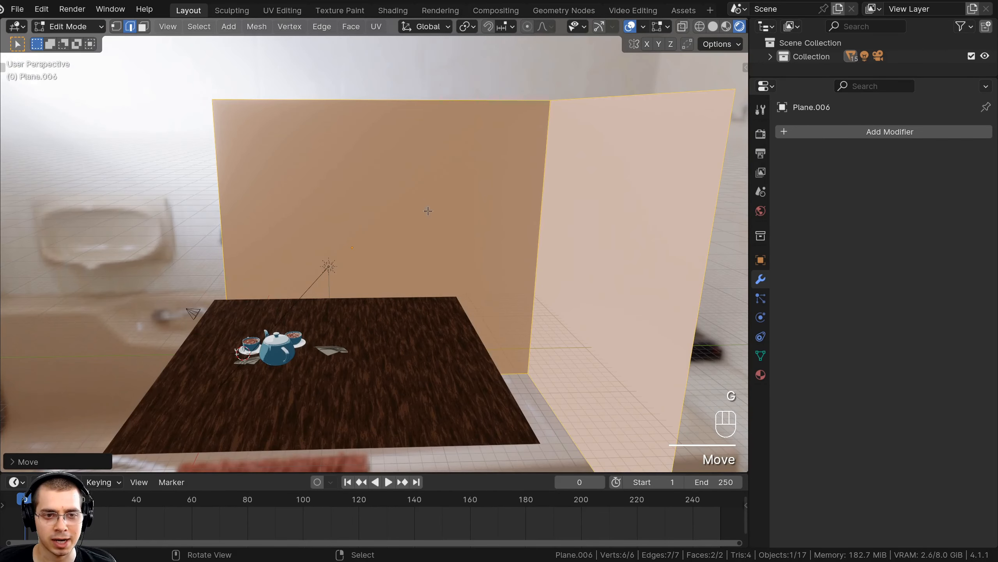
Add two vertical loop cuts across the first wall to mark the sides of a central window section
shift+middle_drag(428, 211, 386, 143)
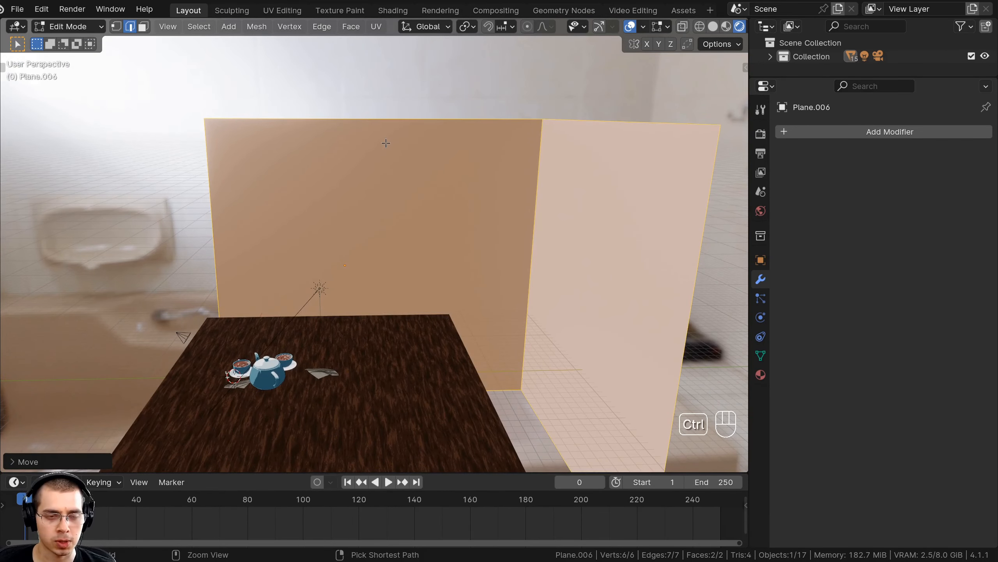
key(ctrl+r)
click(384, 112)
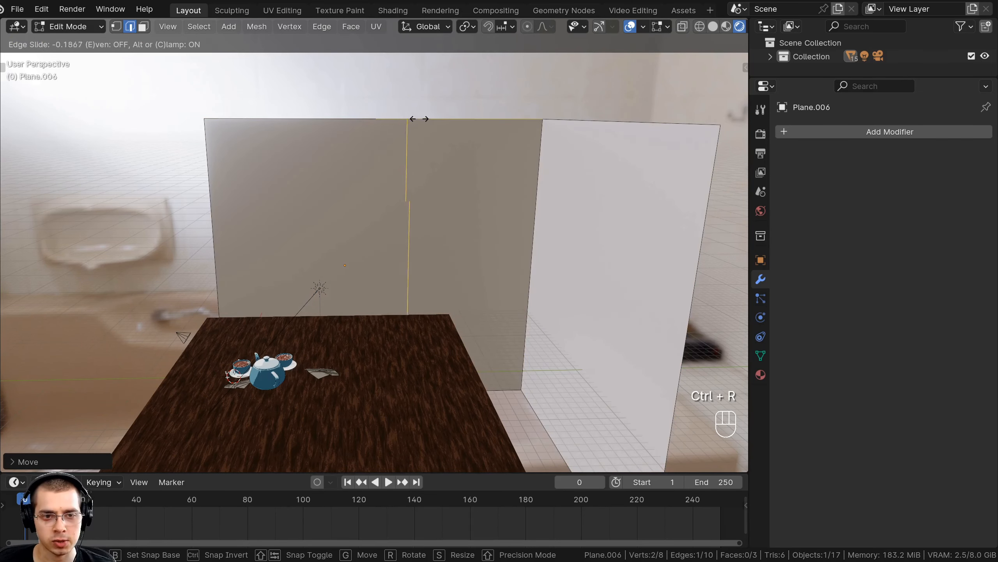
click(440, 117)
scroll(342, 103, up, 3)
key(ctrl+r)
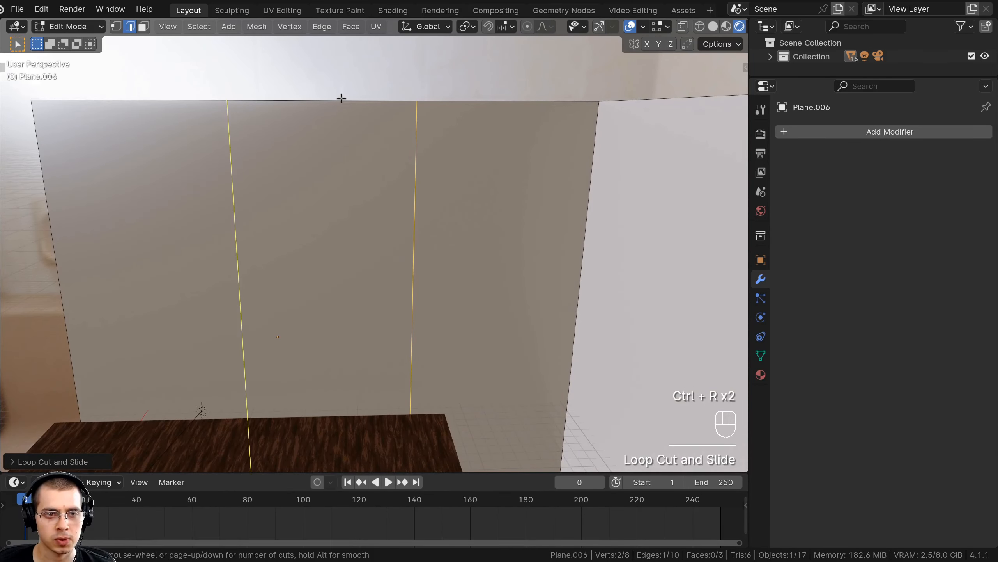
click(341, 98)
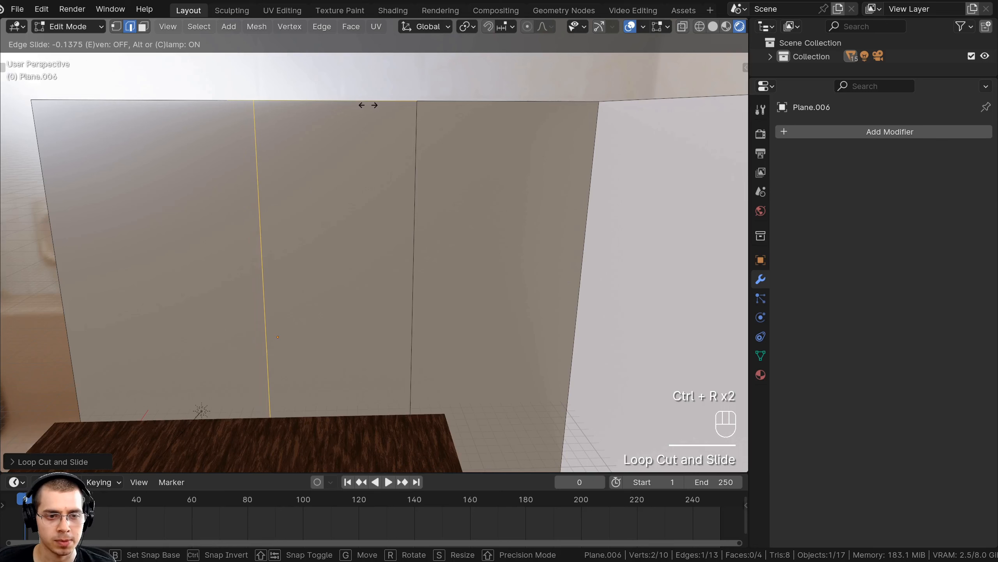
click(368, 105)
Add a vertical loop cut just inside each window side, leaving a narrow strip along both edges
key(ctrl+r)
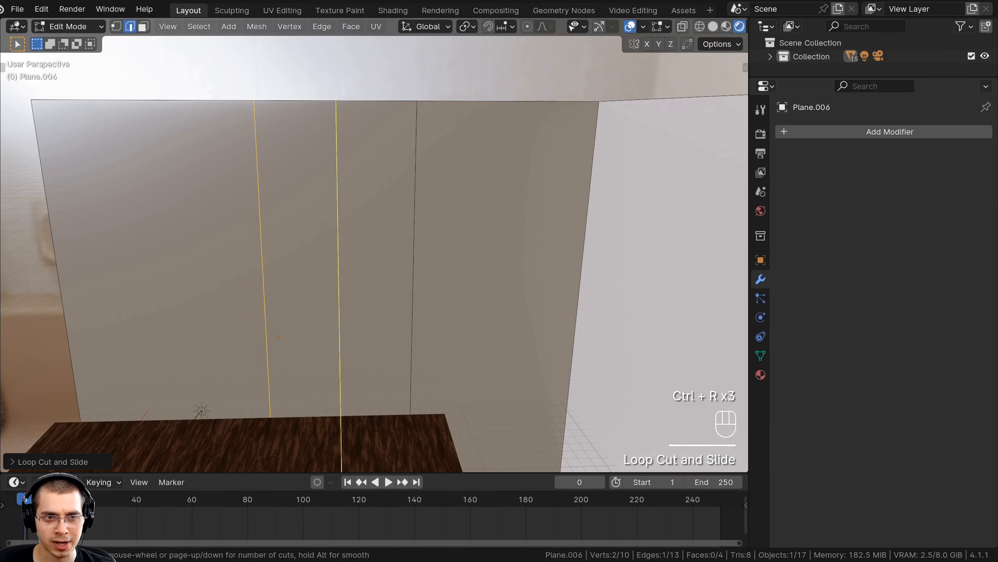
click(338, 96)
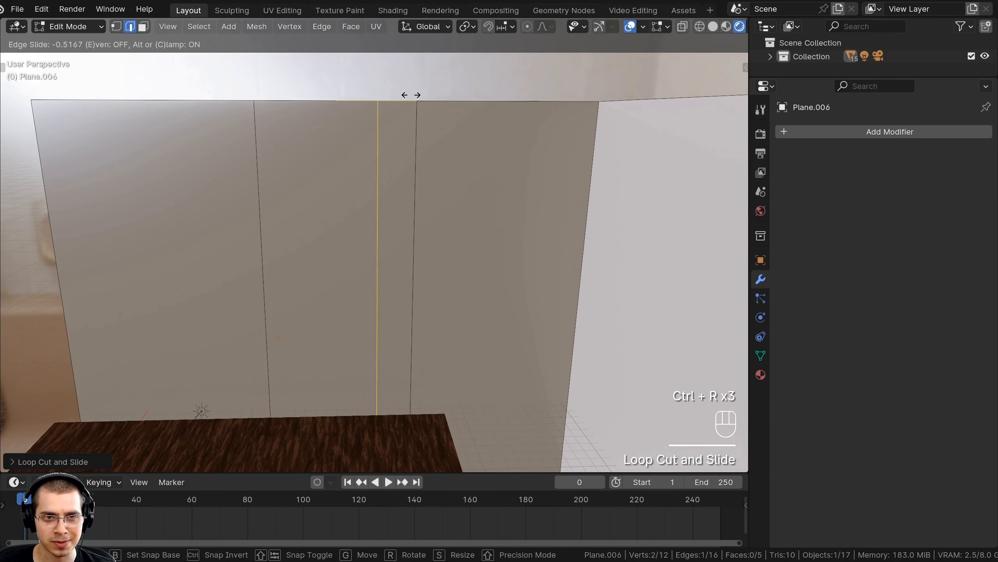
click(443, 96)
key(ctrl+r)
click(385, 92)
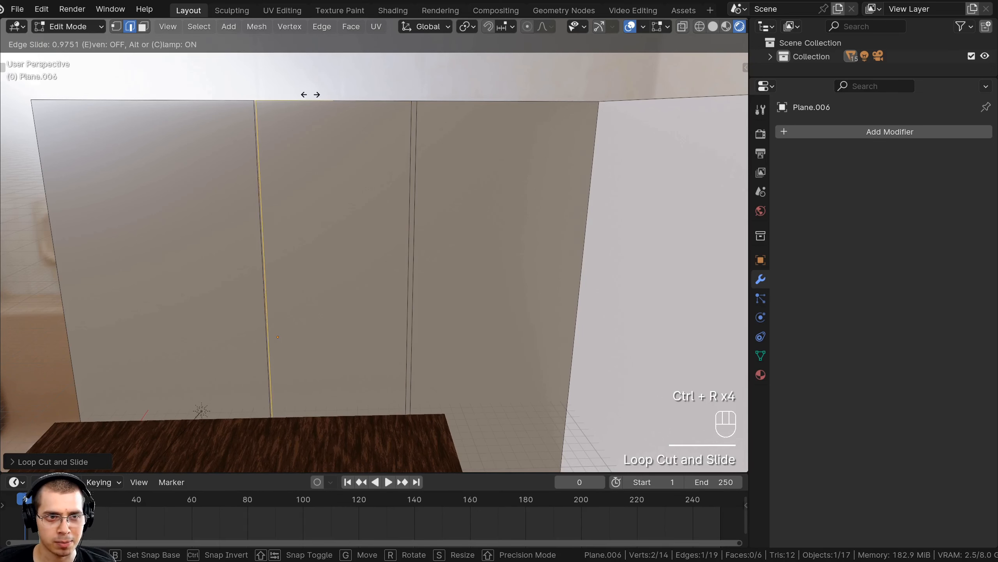
click(313, 95)
Add two horizontal loop cuts around the walls to mark the window's upper and lower limits
middle_drag(330, 91, 233, 114)
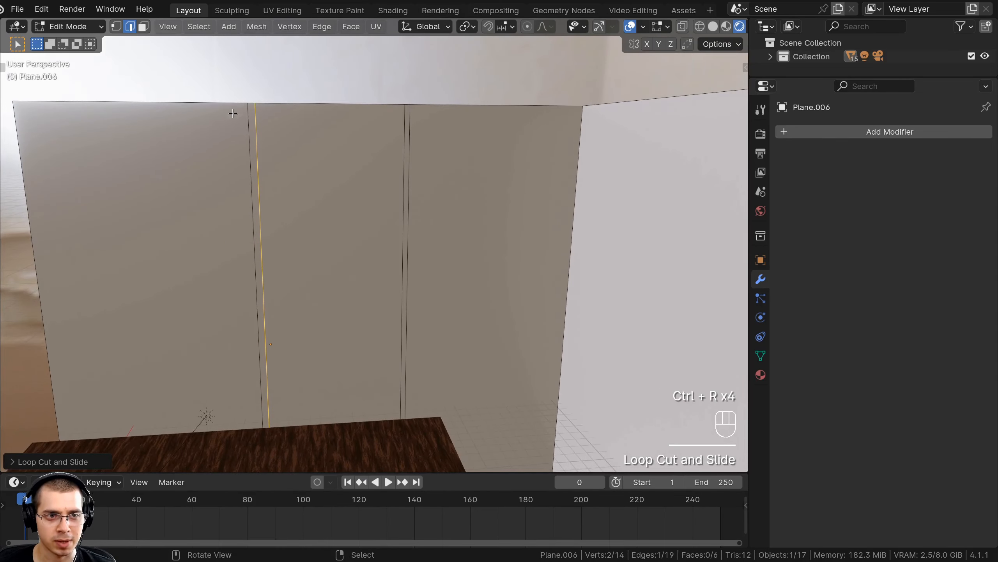
middle_drag(286, 208, 334, 176)
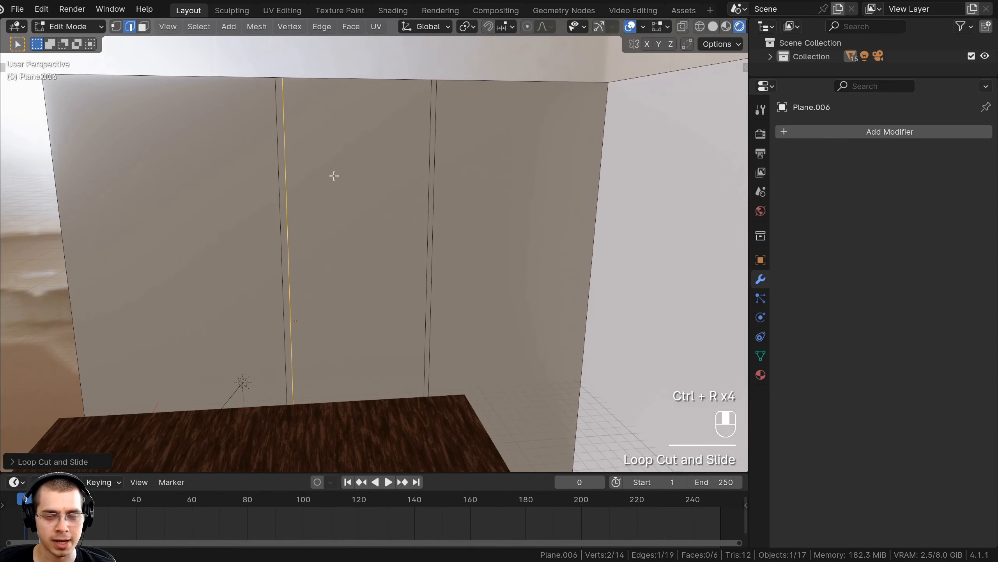
click(283, 284)
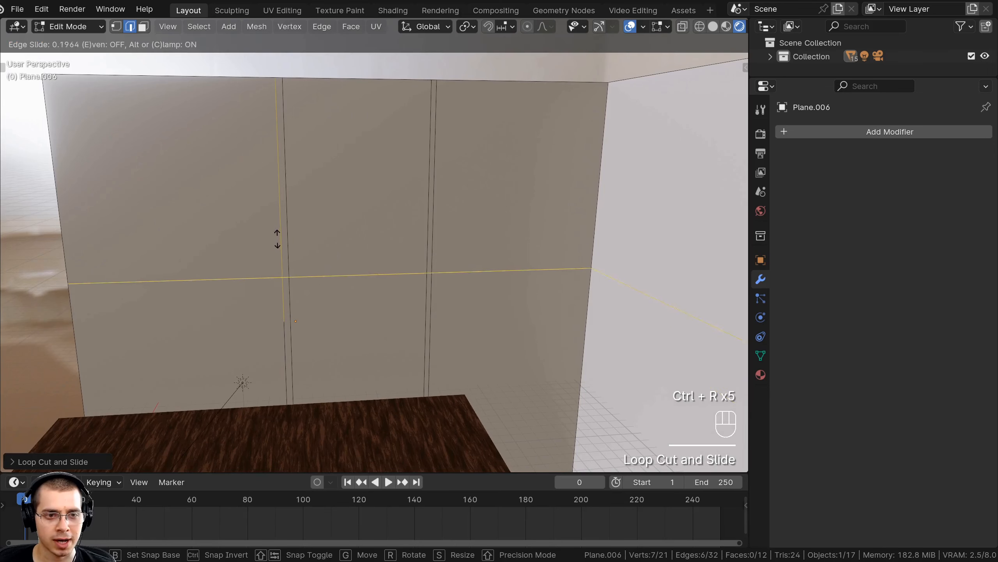
click(277, 165)
shift+middle_drag(279, 165, 294, 119)
key(ctrl+r)
click(301, 174)
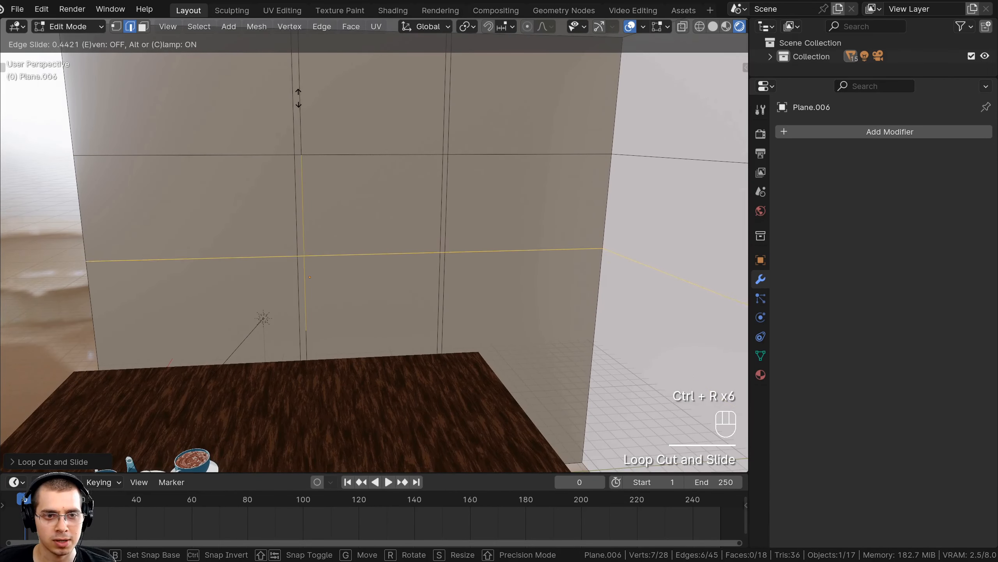
click(300, 209)
Divide the central window section with three evenly spaced vertical loop cuts, leaving them unslid
shift+middle_drag(365, 201, 335, 238)
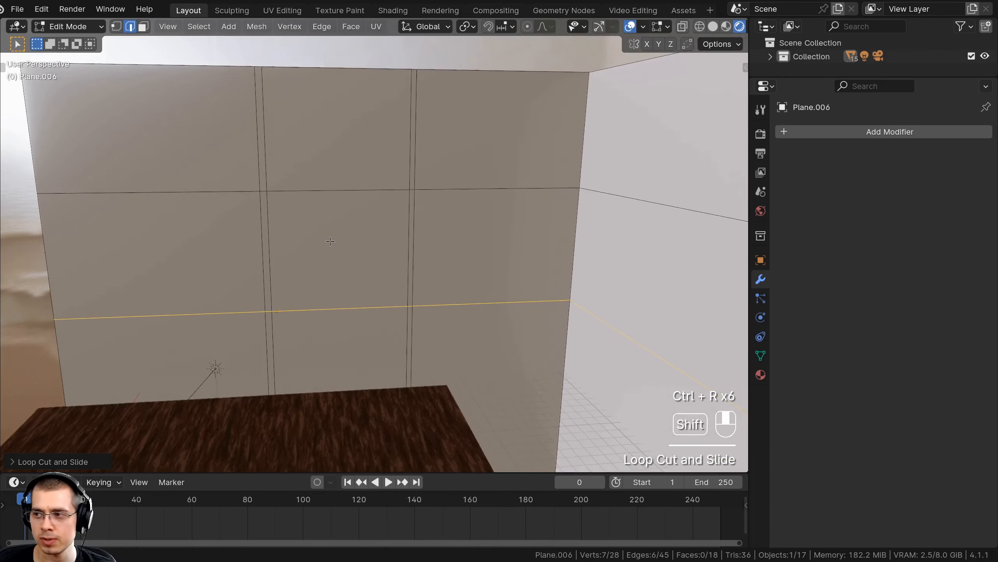
scroll(342, 220, up, 2)
key(ctrl+r)
scroll(353, 183, up, 1)
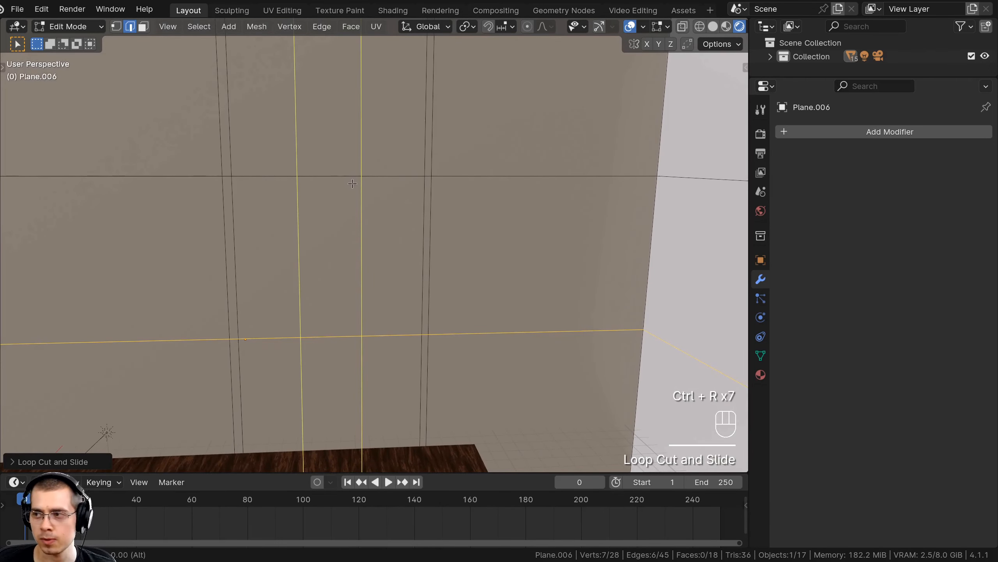
scroll(351, 183, up, 1)
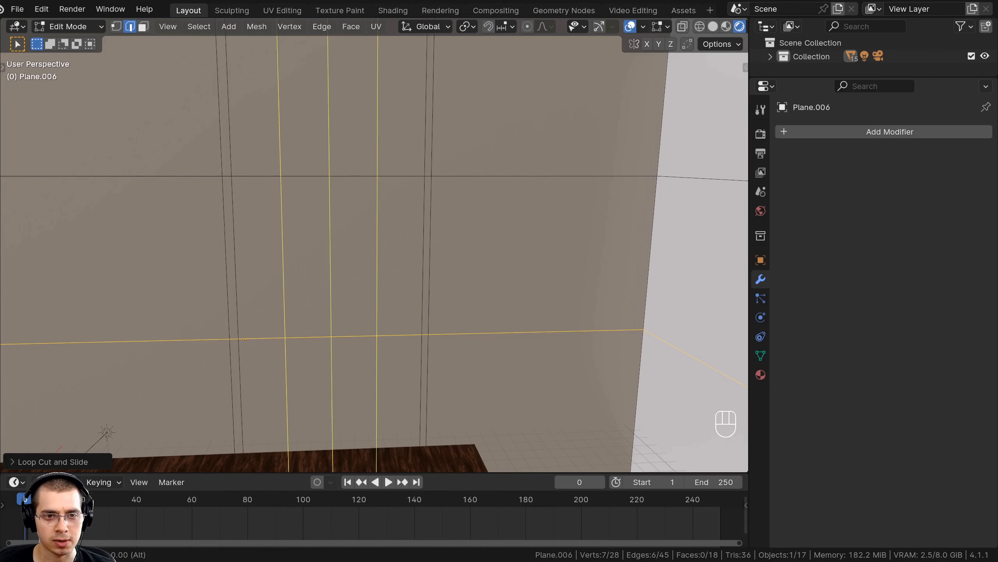
click(352, 184)
right_click(360, 183)
Add a vertical loop cut close beside each of the three central cuts to form narrow window bars
scroll(356, 154, up, 3)
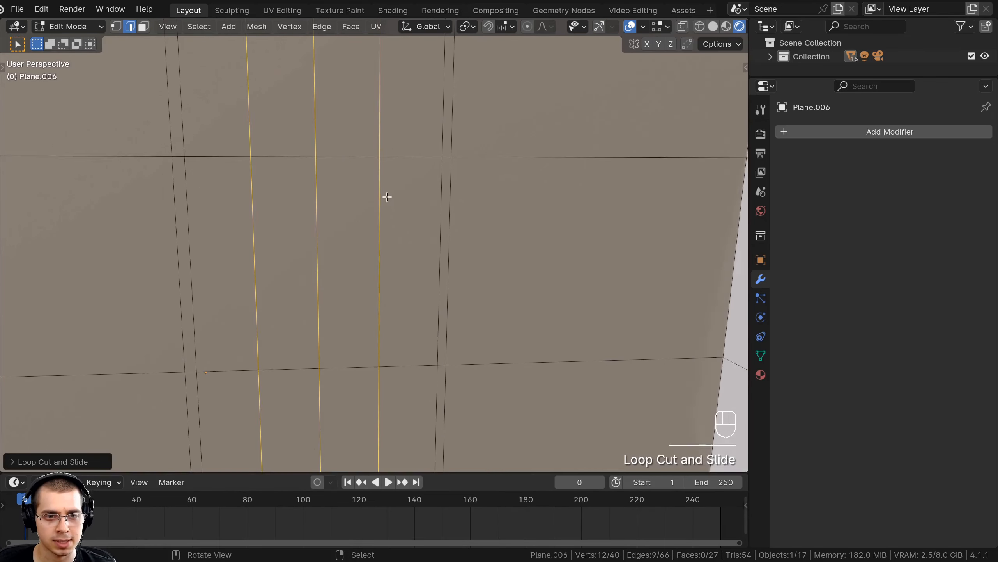
key(ctrl+r)
click(398, 139)
click(368, 139)
key(ctrl+r)
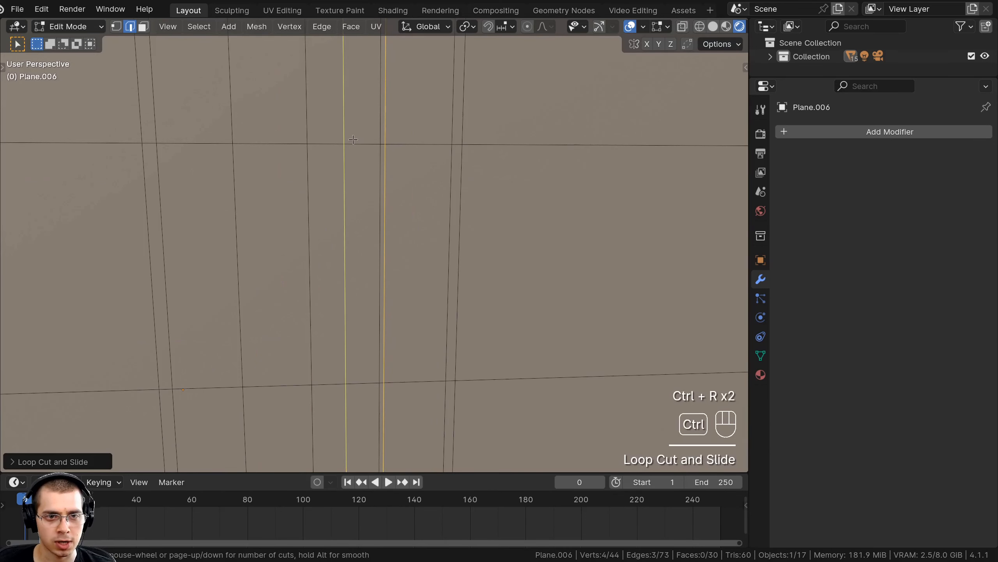
click(345, 140)
click(321, 137)
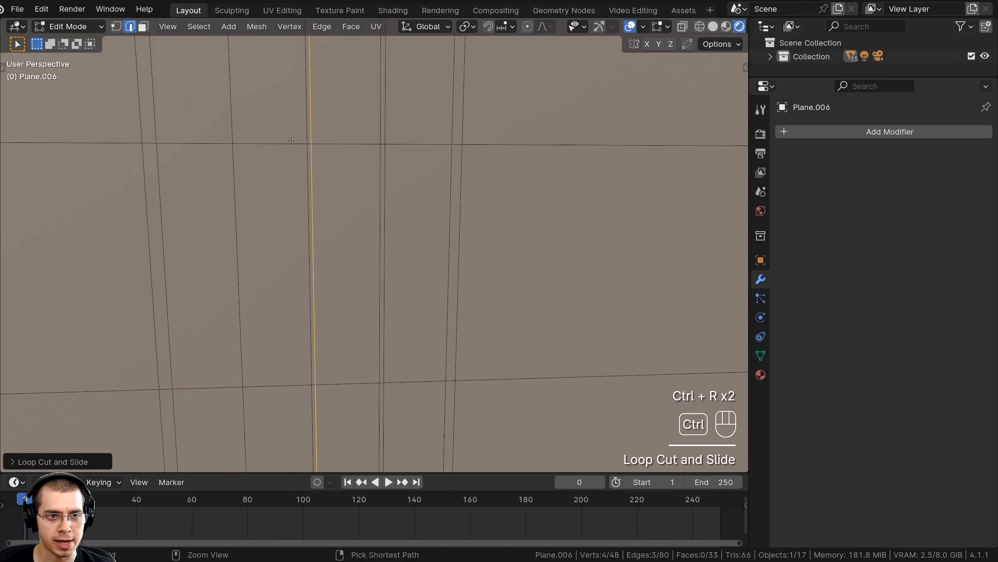
key(ctrl+r)
click(278, 141)
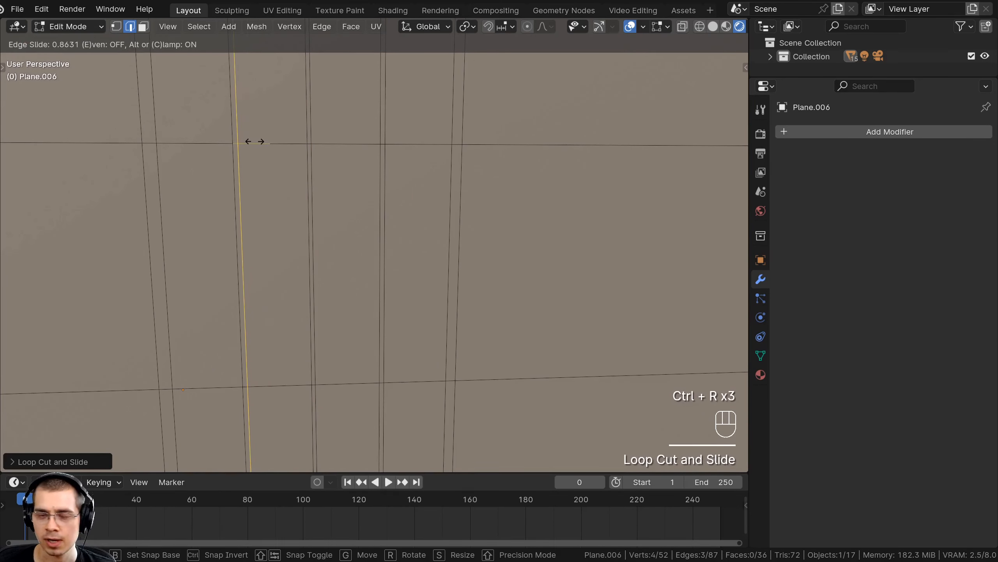
click(254, 141)
shift+middle_drag(213, 220, 244, 193)
shift+middle_drag(204, 253, 236, 248)
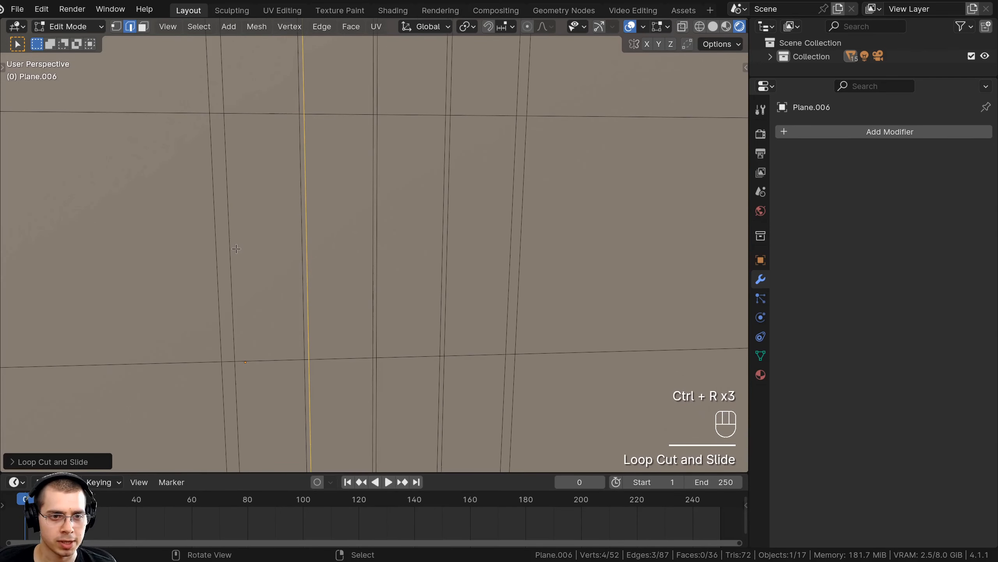
Add two horizontal loop cuts across the window section and scale them together along Z to about 0.05 to form a thin crossbar
key(ctrl+r)
scroll(234, 245, up, 1)
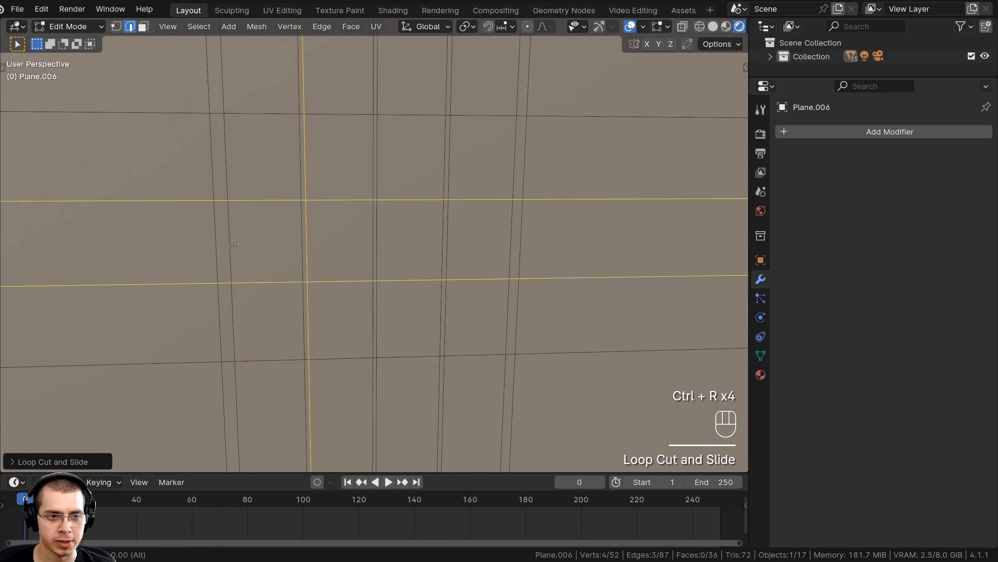
click(234, 246)
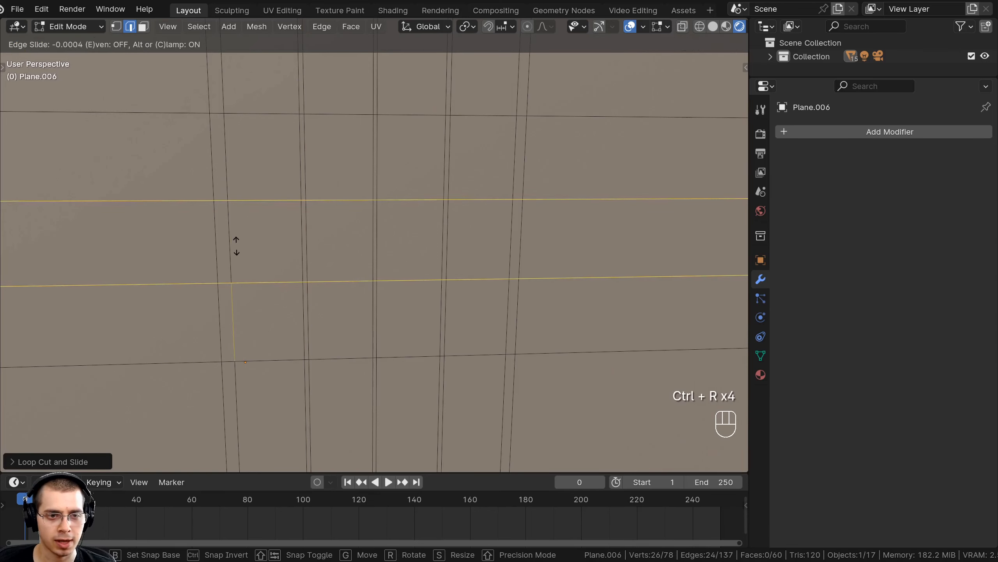
right_click(283, 238)
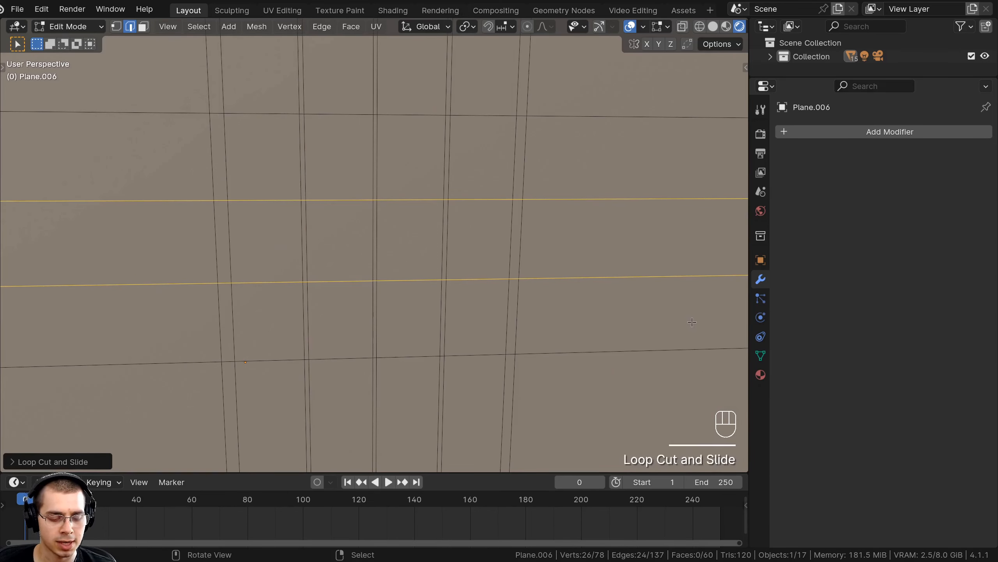
key(s)
key(z)
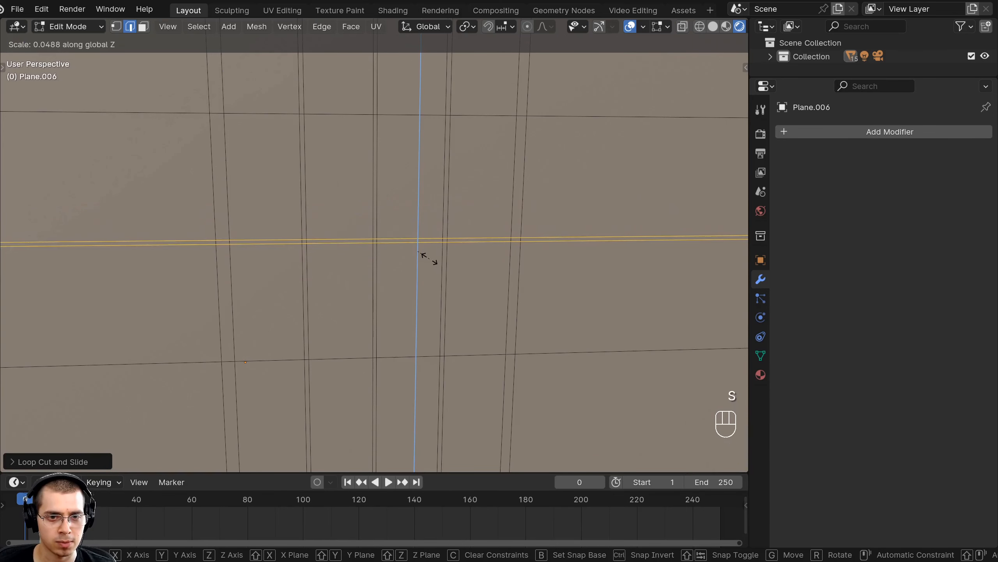
click(432, 262)
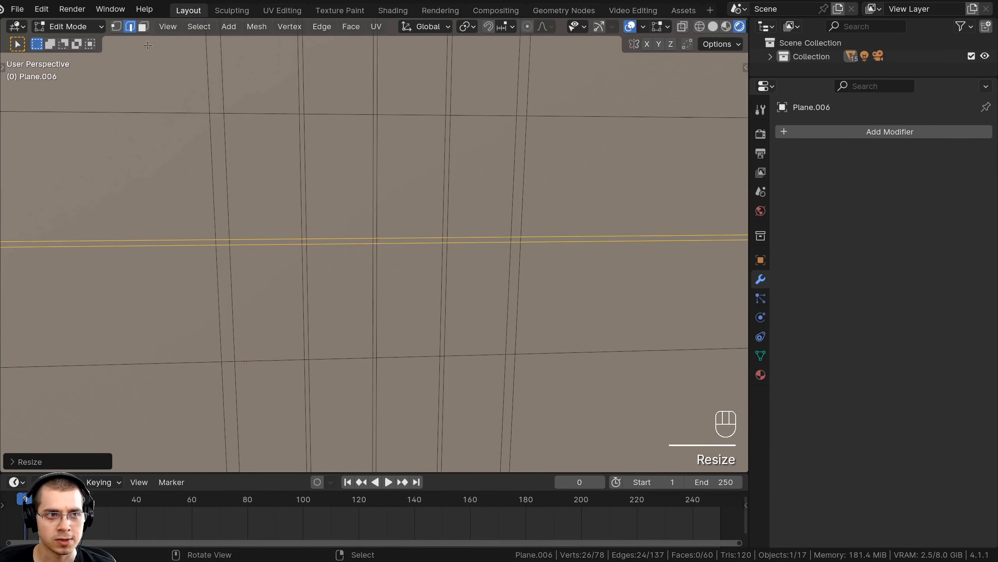
Delete the eight pane faces between the window bars to open up the window
click(143, 26)
click(265, 171)
shift+click(283, 271)
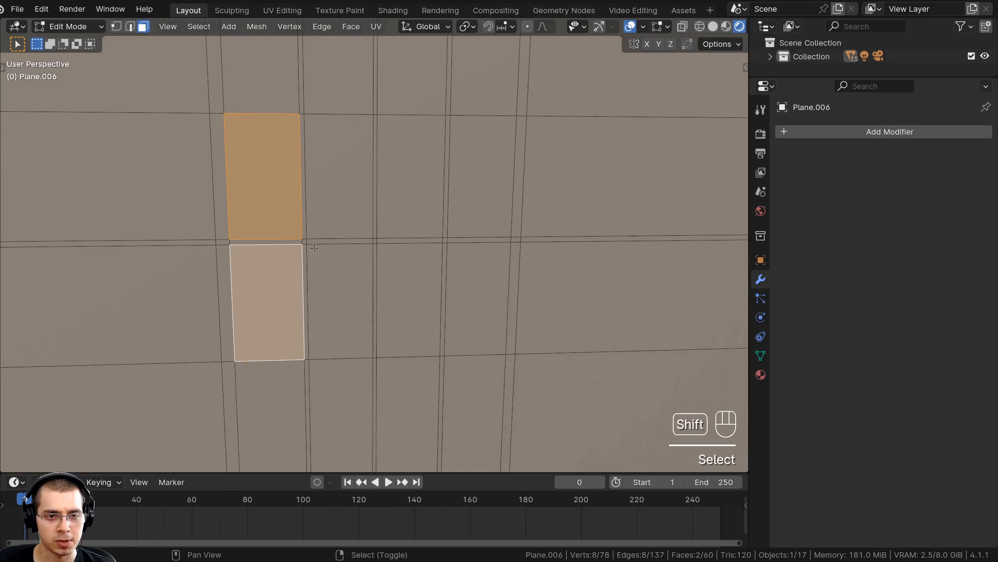
shift+click(336, 198)
shift+click(344, 289)
shift+click(406, 206)
shift+click(410, 275)
shift+click(481, 207)
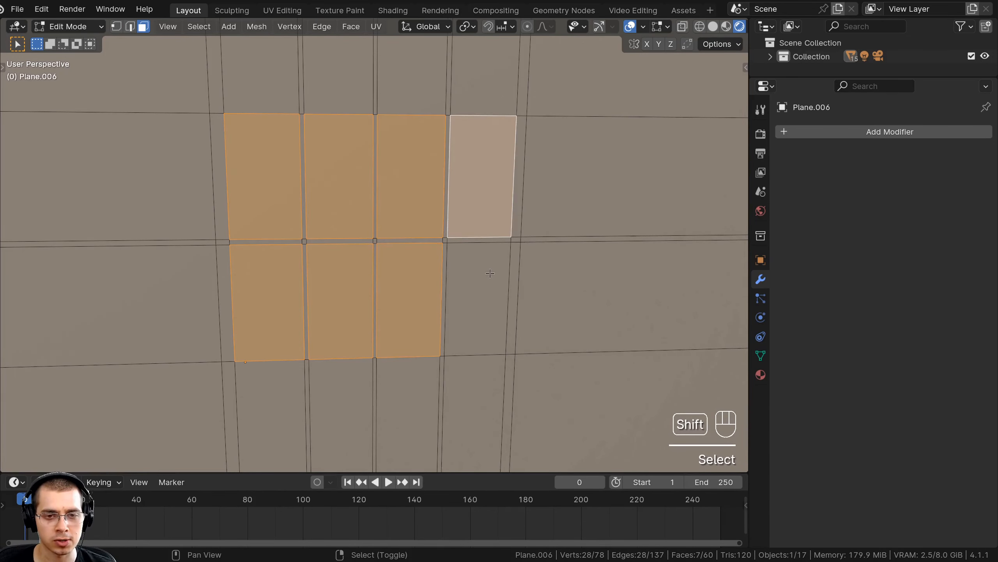
shift+click(488, 275)
scroll(328, 148, down, 1)
middle_drag(329, 148, 318, 124)
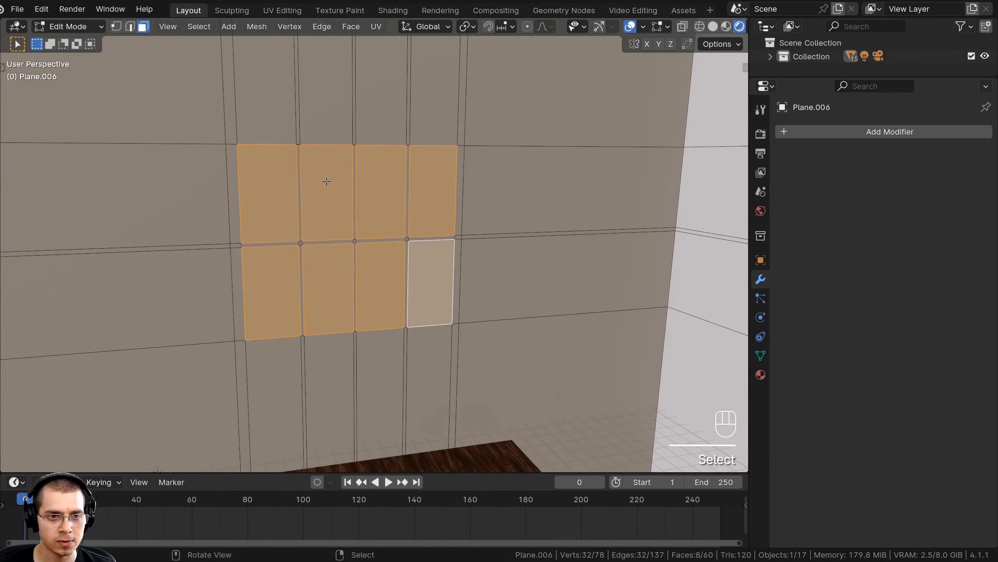
key(x)
click(260, 182)
Return to Object Mode and reposition the walls so the window stands beside the table
middle_drag(249, 179, 244, 211)
key(Tab)
scroll(385, 220, down, 5)
key(a)
click(271, 236)
key(g)
right_click(280, 255)
scroll(244, 210, up, 5)
scroll(365, 197, down, 4)
middle_drag(440, 223, 520, 196)
key(g)
key(g)
middle_click(395, 156)
click(396, 156)
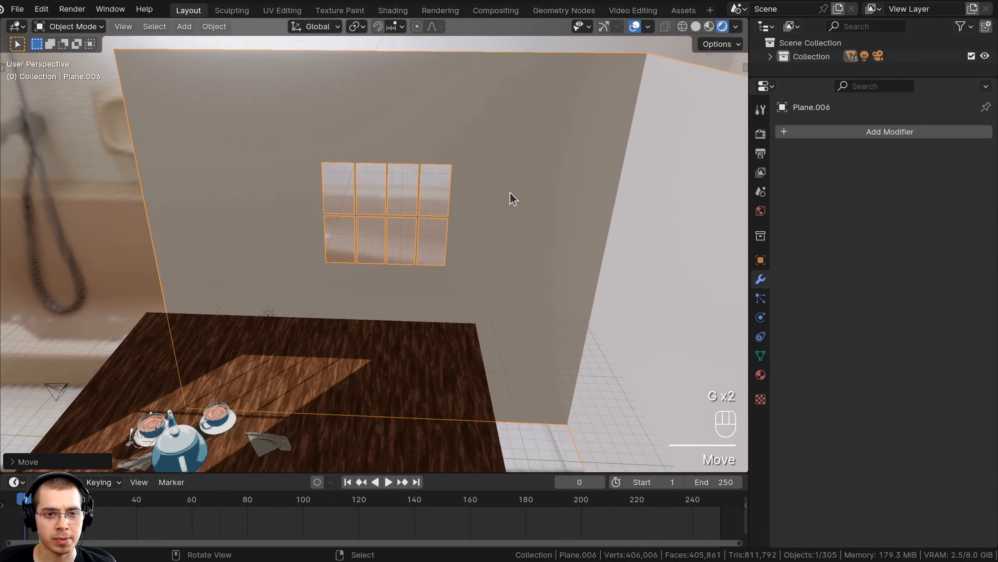
Widen the walls along the Y axis and adjust their height along the Z axis
key(s)
key(y)
click(526, 189)
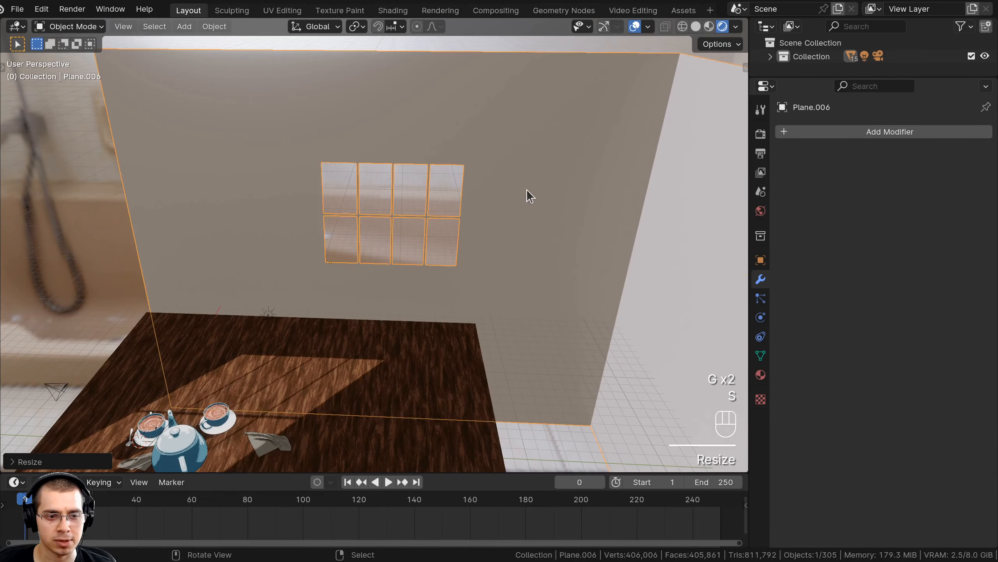
key(s)
key(z)
click(505, 164)
Move the walls so the light coming through the window falls on the tea set
key(g)
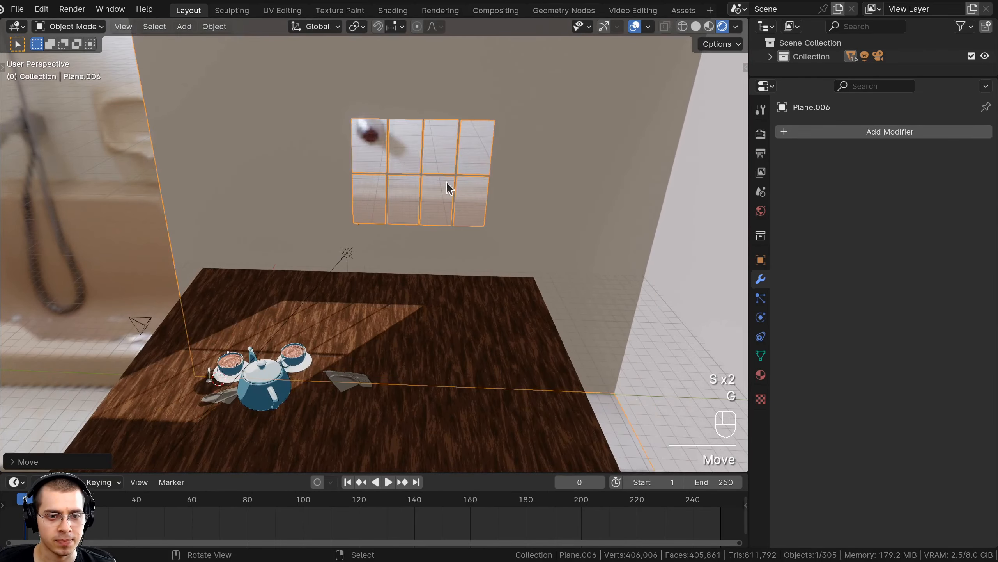
click(450, 187)
key(g)
middle_drag(450, 187, 516, 268)
key(g)
click(403, 292)
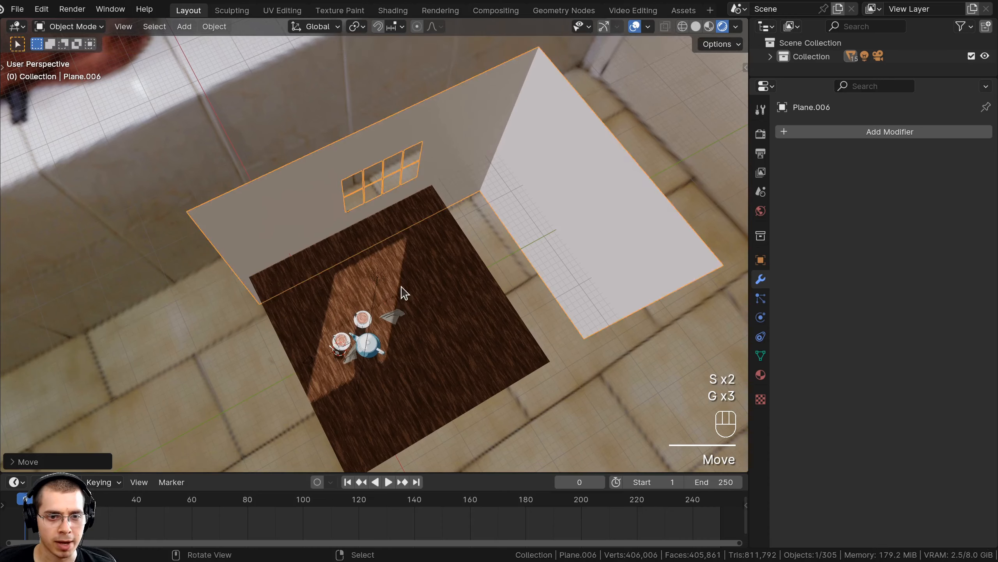
Rotate the sun light to angle the window's light patch across the tea set, fine-tuning it in the camera view
scroll(372, 240, up, 3)
click(391, 224)
key(r)
key(r)
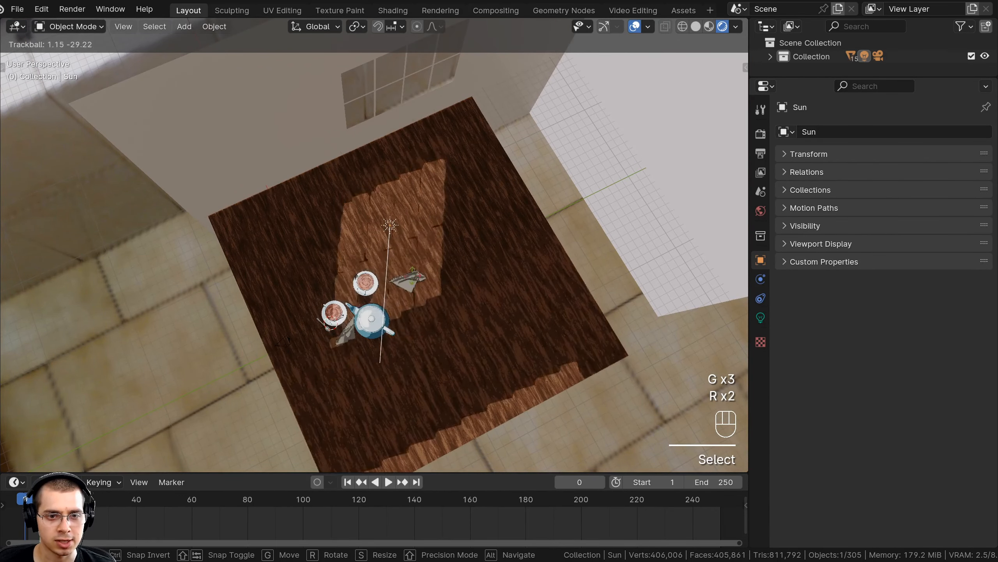
click(504, 270)
middle_drag(504, 270, 386, 229)
key(r)
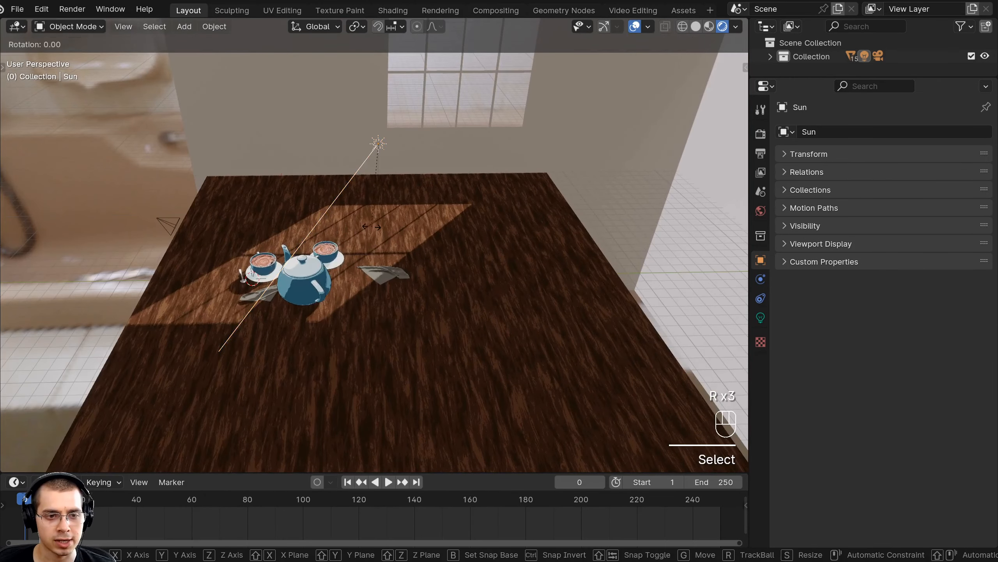
click(378, 233)
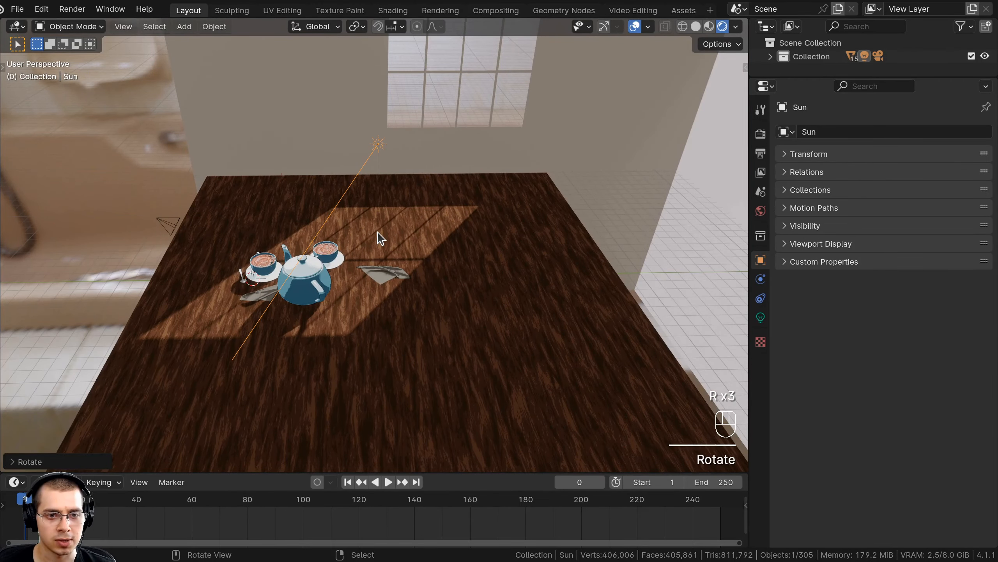
key(KP_0)
key(r)
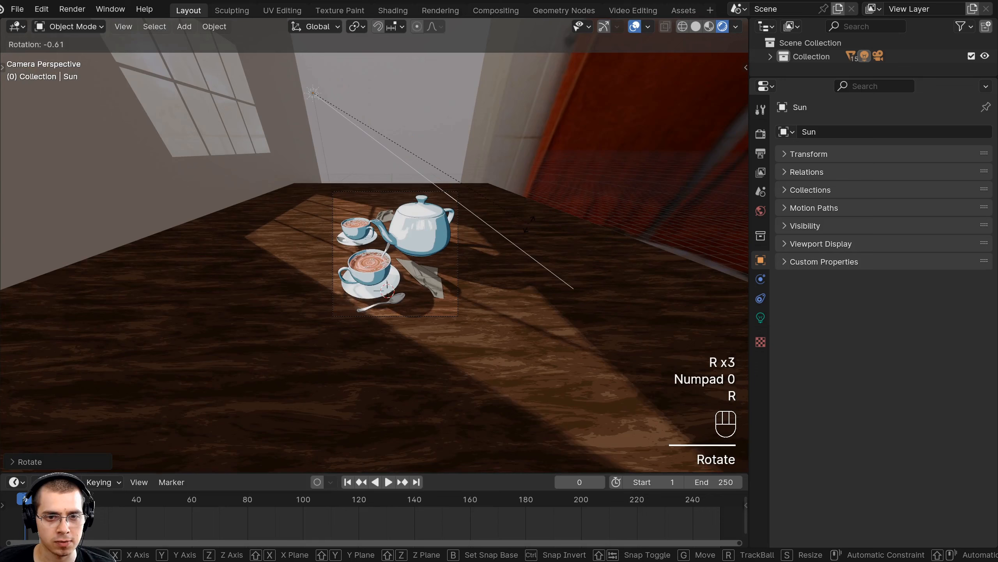
click(530, 225)
Move and uniformly scale the walls in the camera view to reshape the light patch around the cups and teapot
click(234, 179)
key(s)
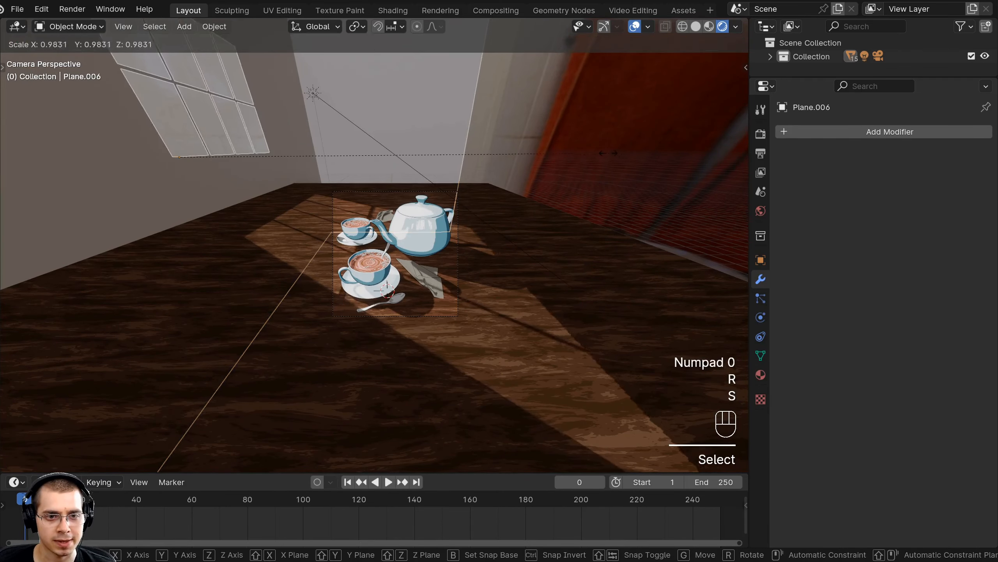
click(491, 152)
key(g)
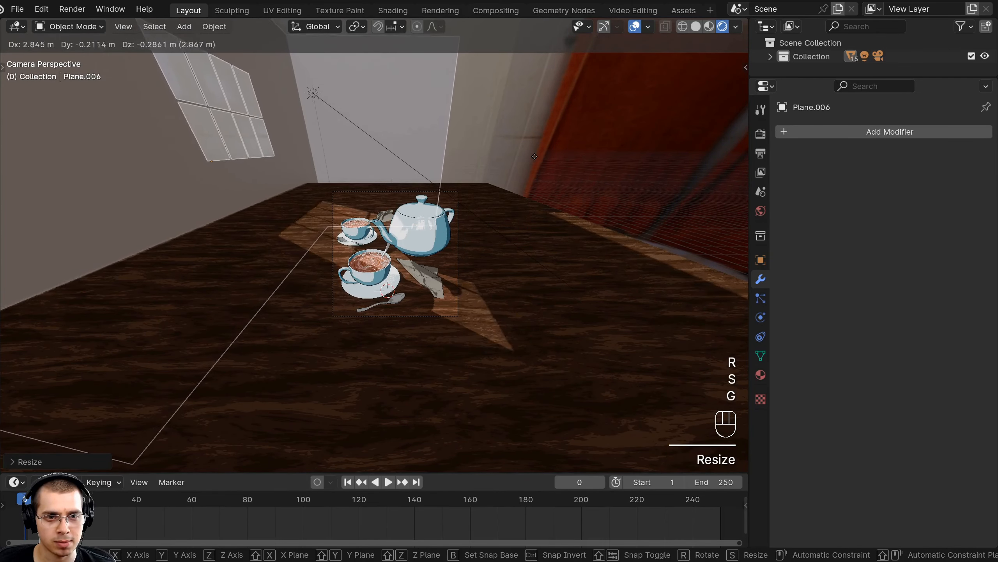
click(497, 153)
scroll(497, 154, up, 2)
key(g)
key(s)
click(547, 145)
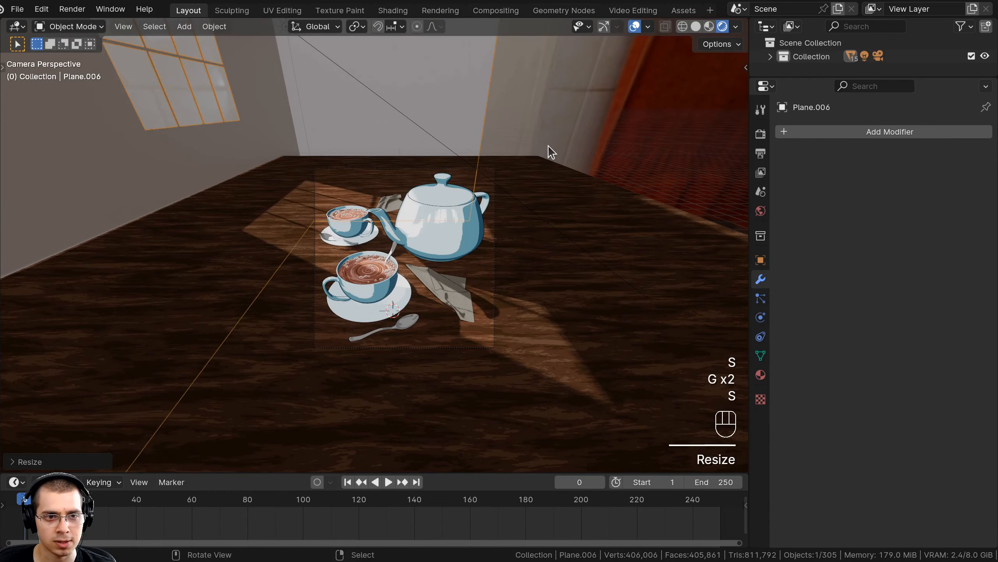
Adjust the walls' height along Z, their horizontal position and overall size to refine the window light on the table
key(g)
key(z)
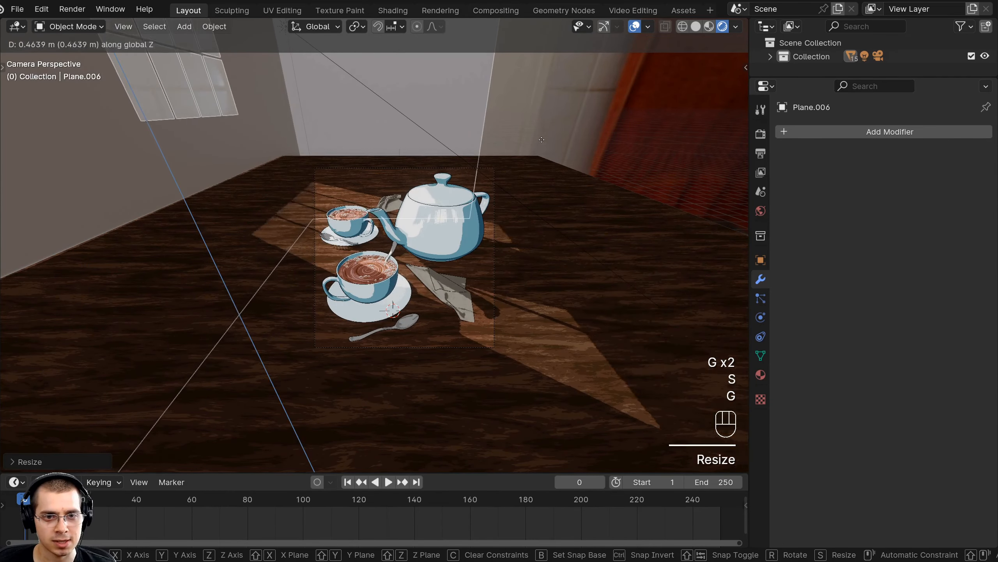
click(540, 162)
scroll(538, 163, up, 1)
key(g)
key(shift+z)
key(s)
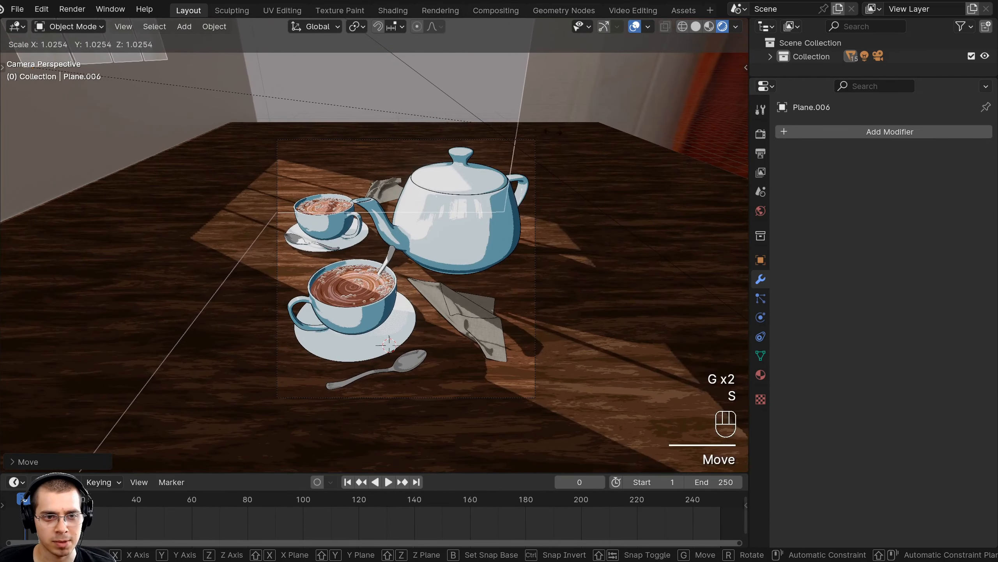
click(629, 110)
key(g)
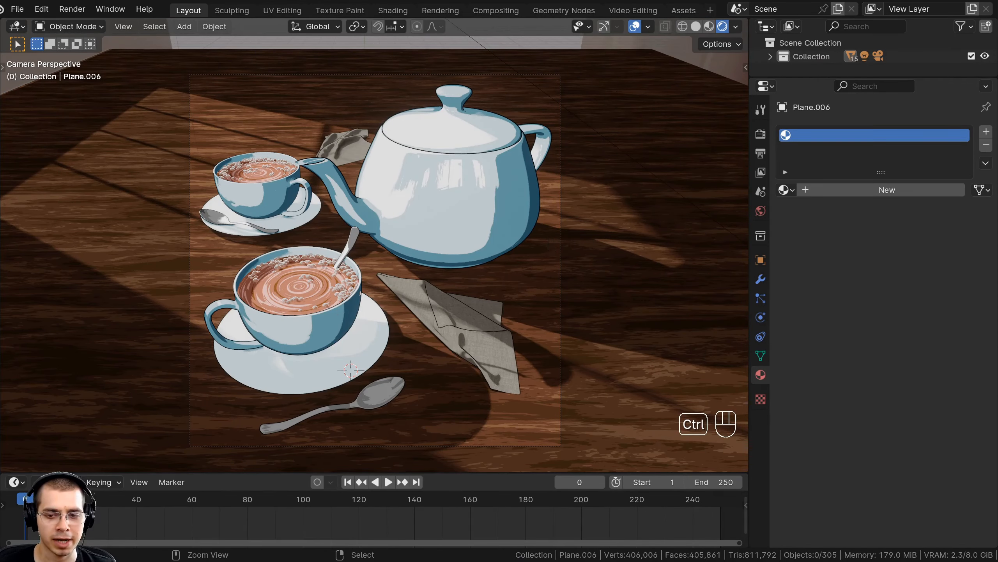
Save the file and shrink the timeline area to give the viewport more height
key(ctrl+s)
drag(431, 472, 430, 499)
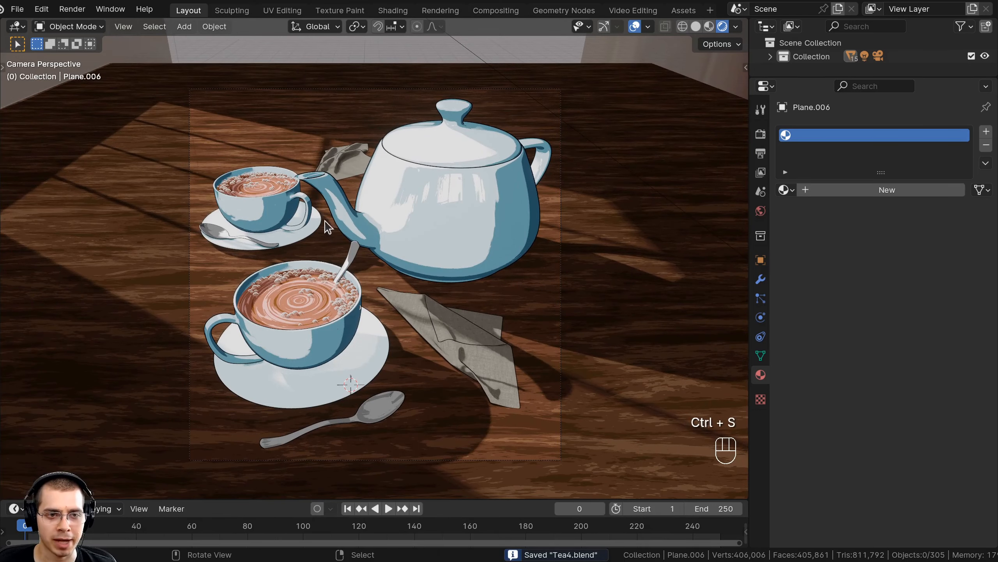
scroll(286, 285, up, 2)
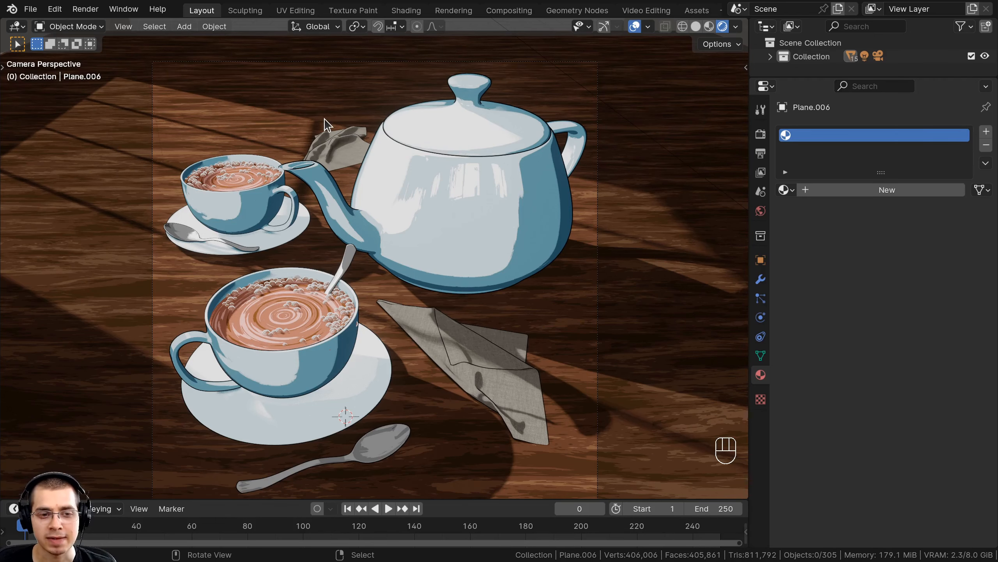
Search the add-on preferences for "images" and check whether Import Images as Planes is enabled
click(55, 14)
click(110, 184)
drag(231, 19, 355, 65)
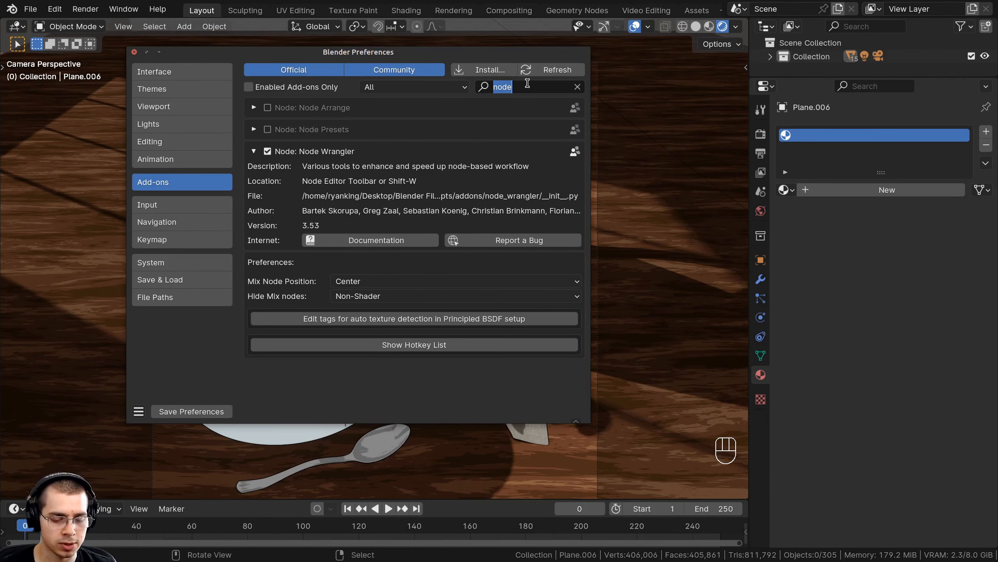
text(images)
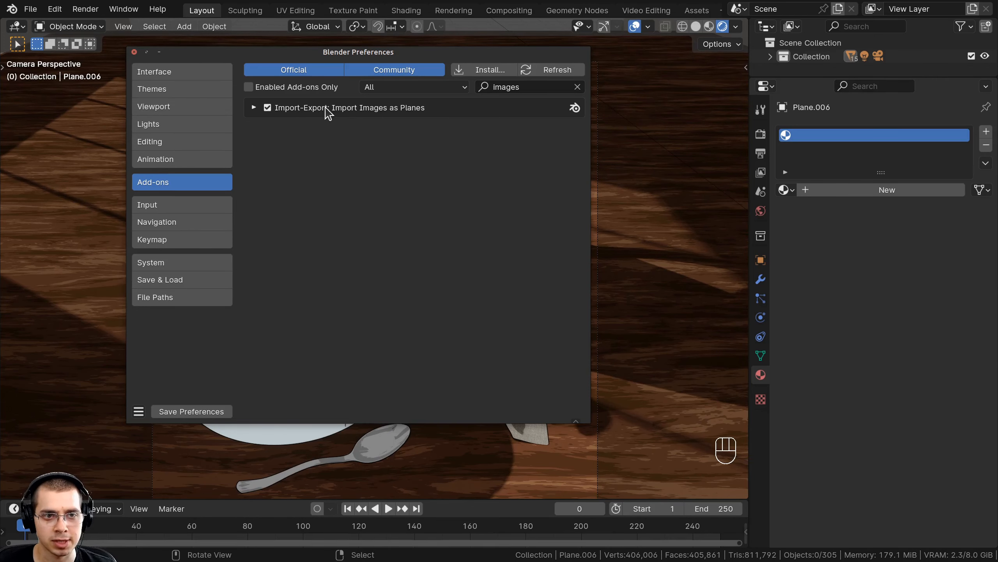
click(134, 52)
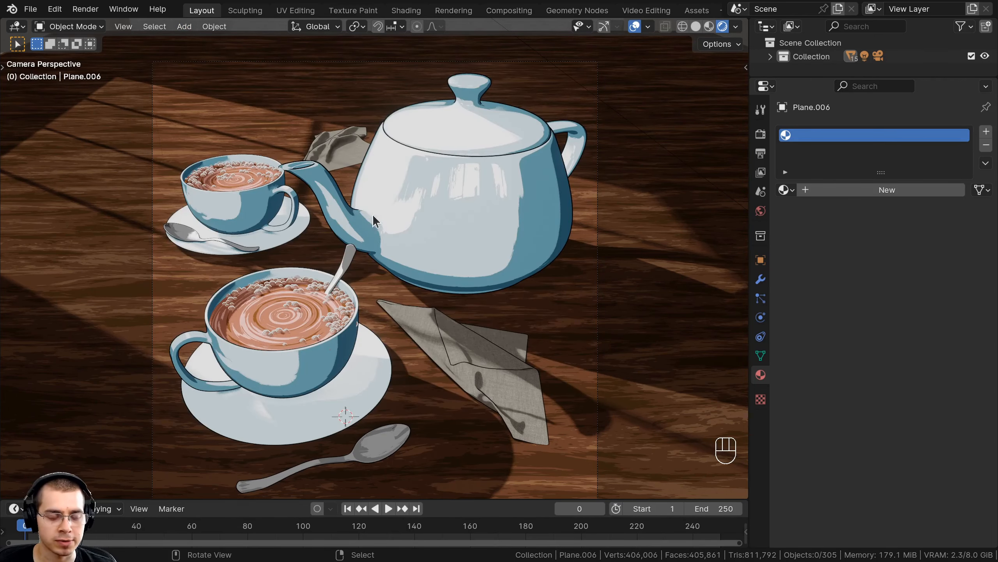
Import smoke-2161469.jpg as an image plane with the Emit material type
key(shift+a)
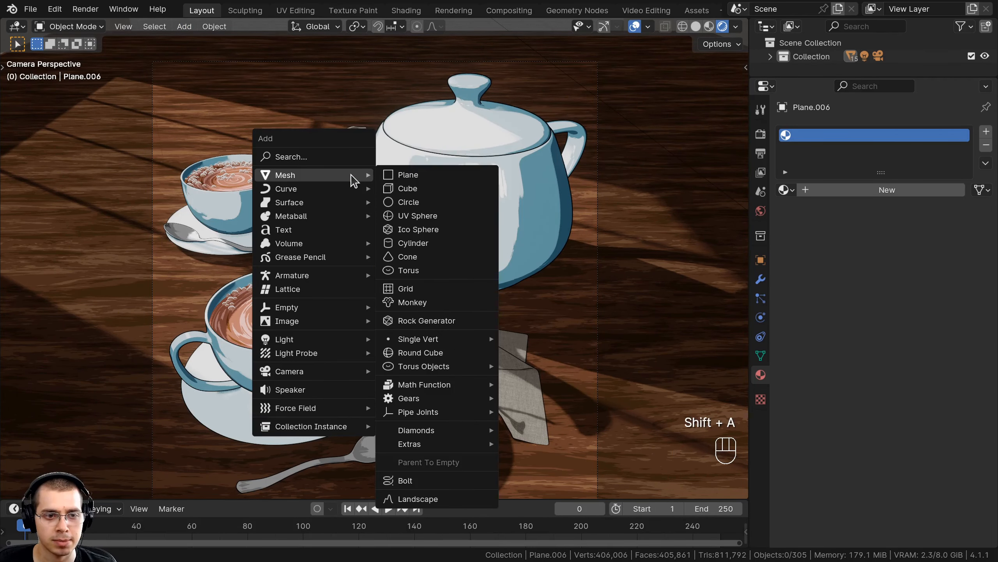
mouse_move(291, 325)
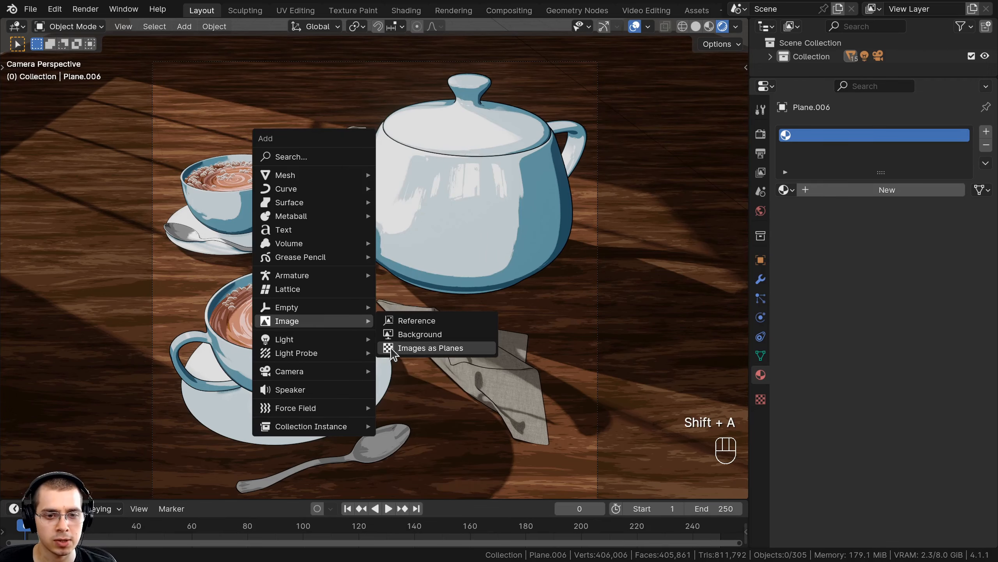
click(432, 348)
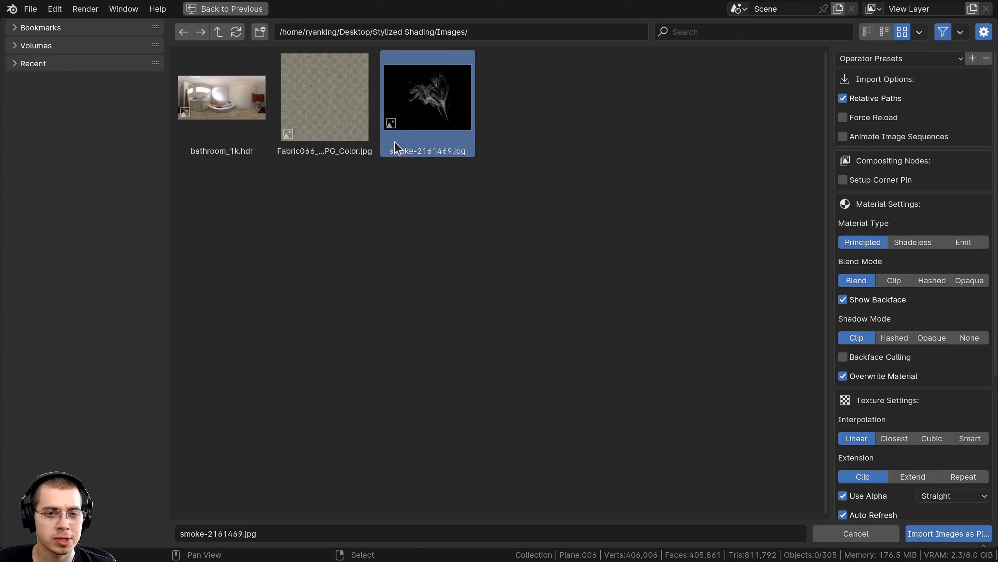
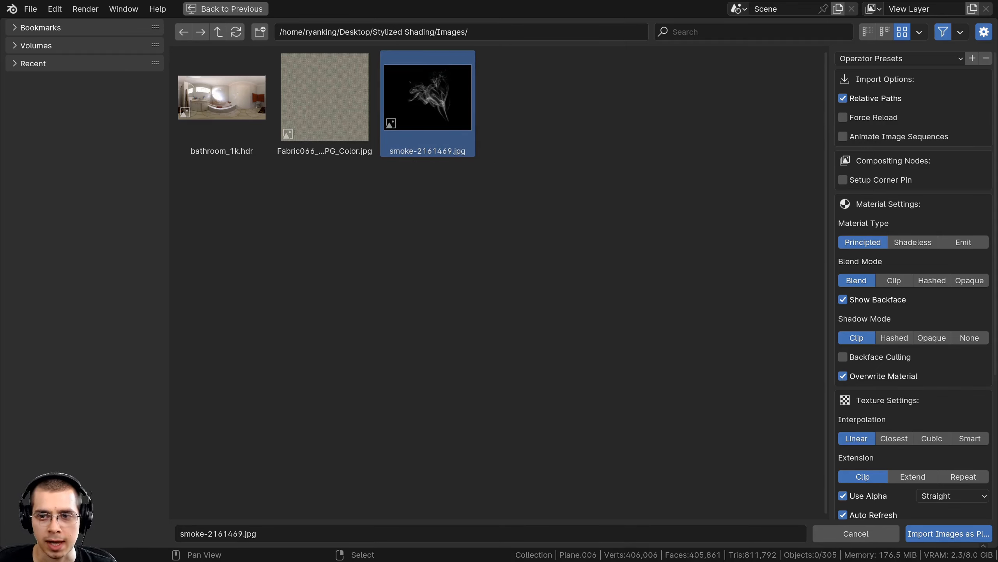
click(964, 242)
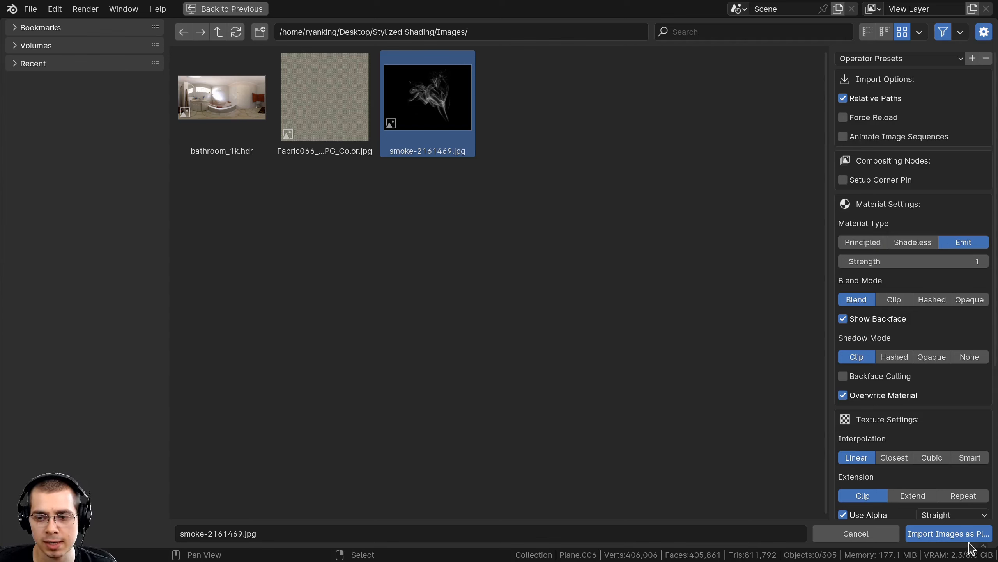
click(947, 533)
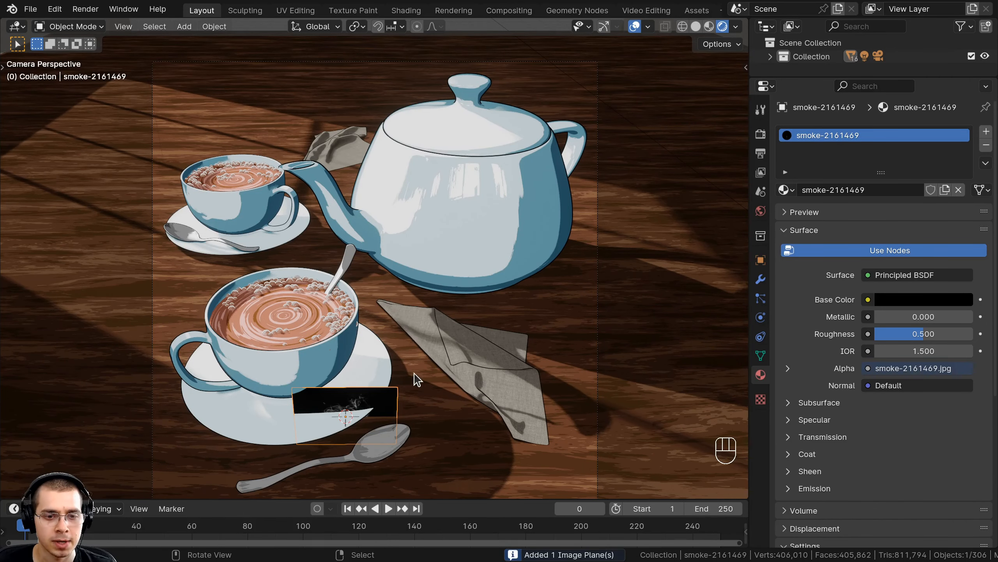
Enlarge the smoke plane and position it upright above the front cup
key(g)
click(368, 164)
key(s)
click(684, 172)
key(g)
click(383, 177)
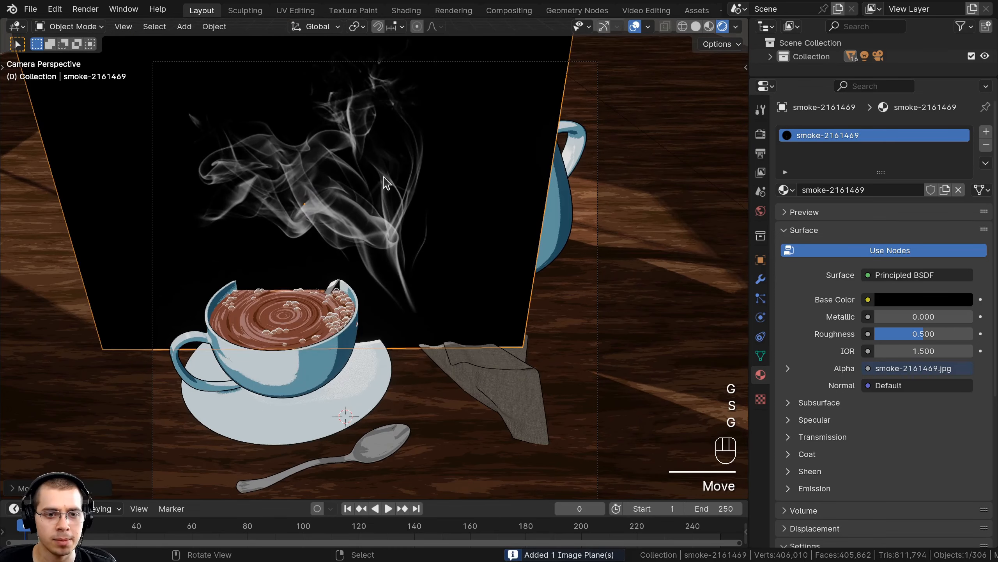
scroll(293, 146, up, 2)
scroll(312, 235, up, 4)
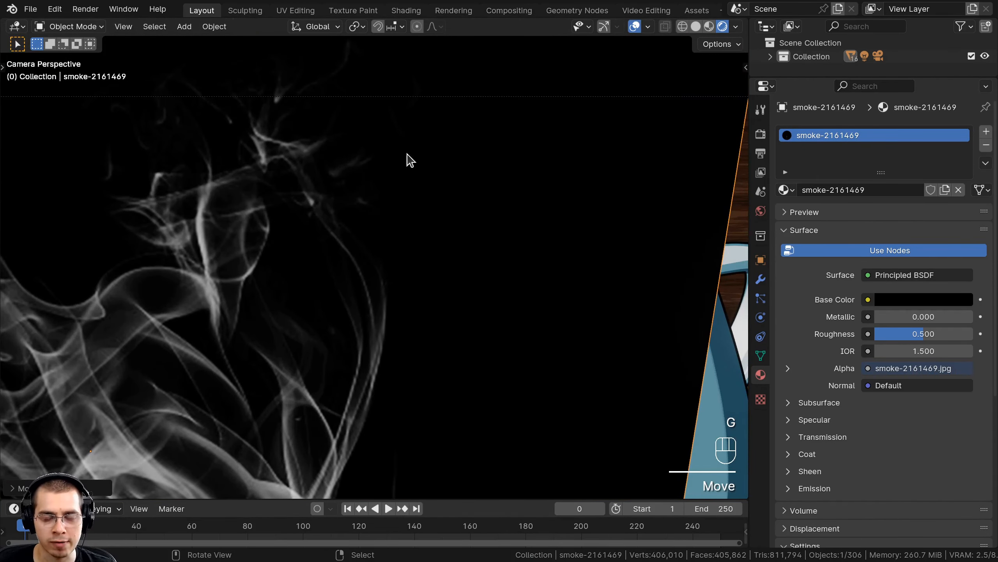
Switch to the Shading workspace and enlarge the node editor showing the smoke plane's material
scroll(447, 157, down, 3)
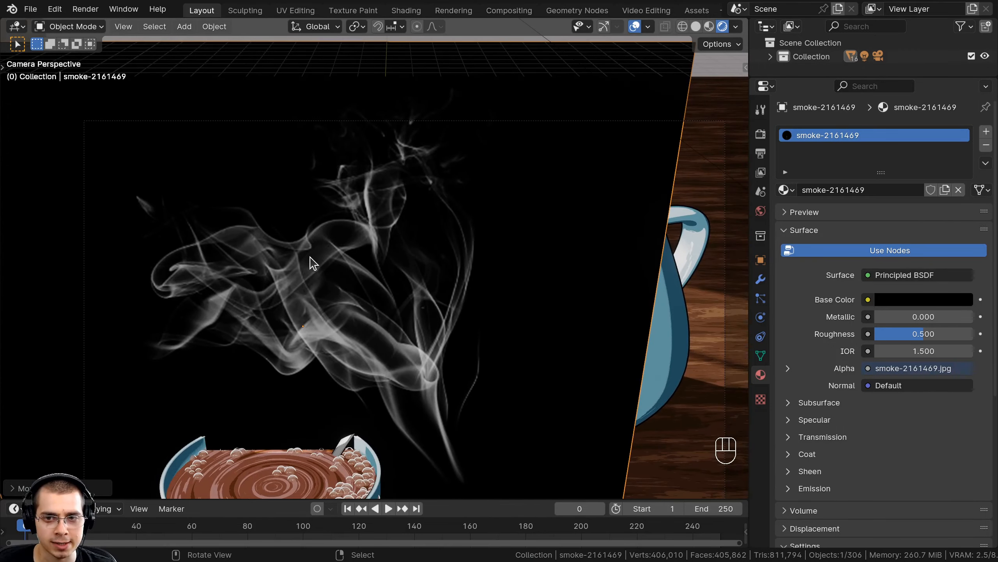
shift+middle_drag(317, 285, 318, 286)
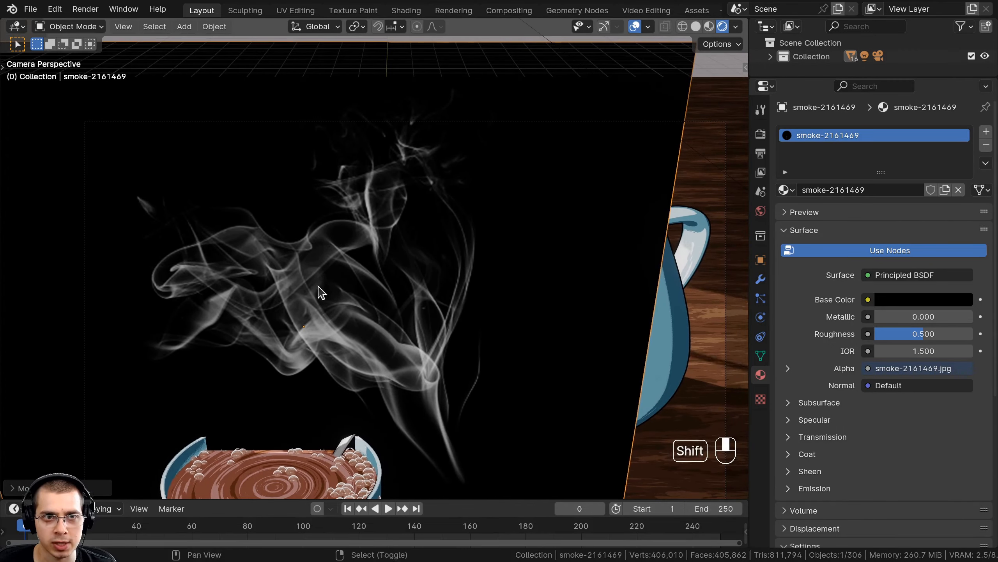
click(406, 10)
mouse_move(378, 151)
middle_down()
mouse_move(361, 259)
mouse_move(466, 219)
middle_up()
drag(463, 211, 245, 213)
shift+middle_drag(202, 212, 203, 218)
middle_drag(563, 266, 735, 227)
click(511, 233)
drag(519, 232, 393, 225)
middle_drag(395, 226, 399, 252)
Disconnect the smoke image from the Principled BSDF's emission colour and set the emission strength to 0
scroll(399, 252, up, 1)
shift+middle_drag(216, 157, 202, 218)
scroll(563, 296, up, 3)
middle_drag(563, 295, 548, 232)
click(586, 344)
middle_drag(634, 459, 628, 453)
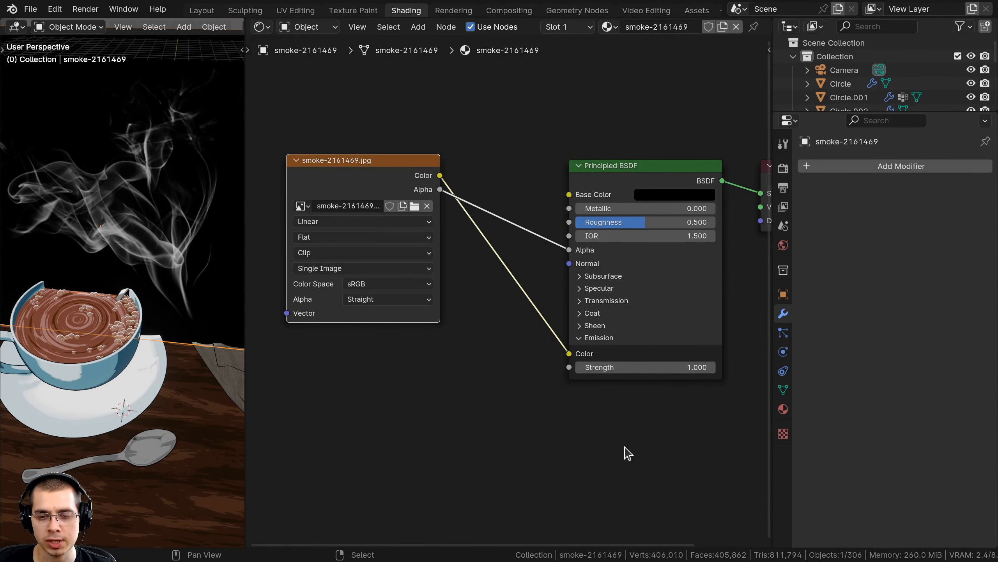
drag(569, 354, 514, 339)
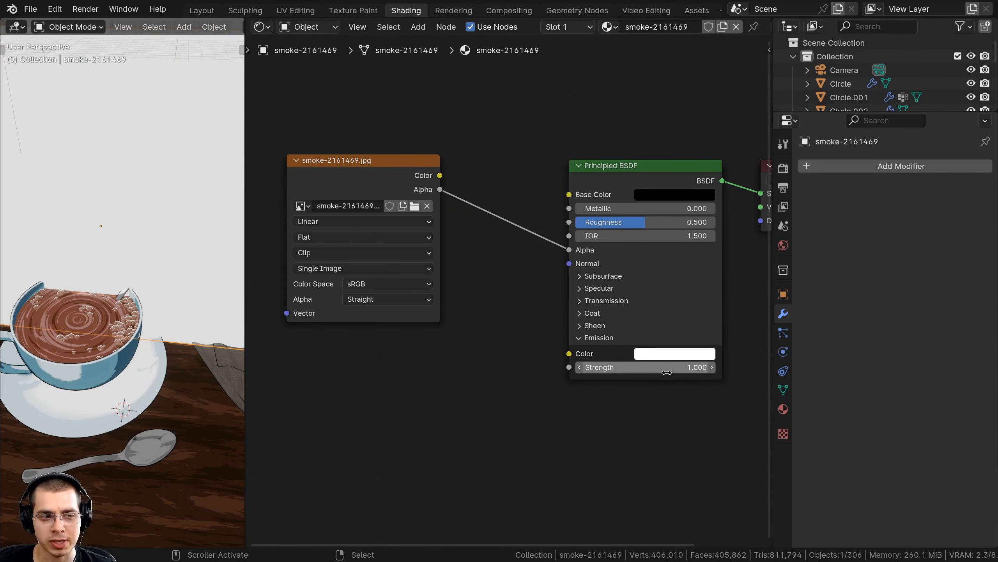
drag(666, 373, 450, 368)
middle_drag(451, 364, 451, 369)
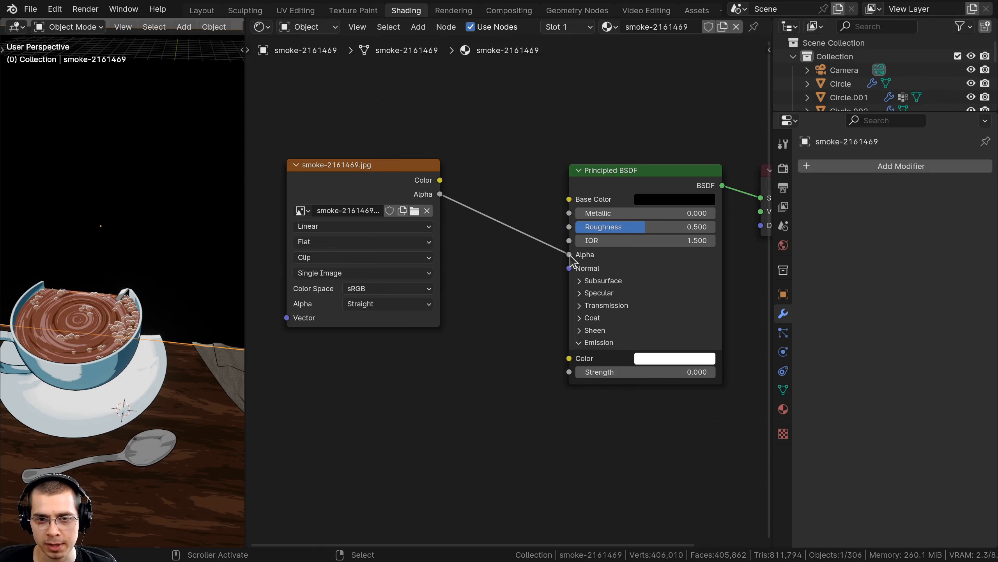
Replace the image's Alpha link with its Color output feeding the Principled BSDF's Alpha input
drag(569, 255, 478, 201)
drag(417, 187, 553, 139)
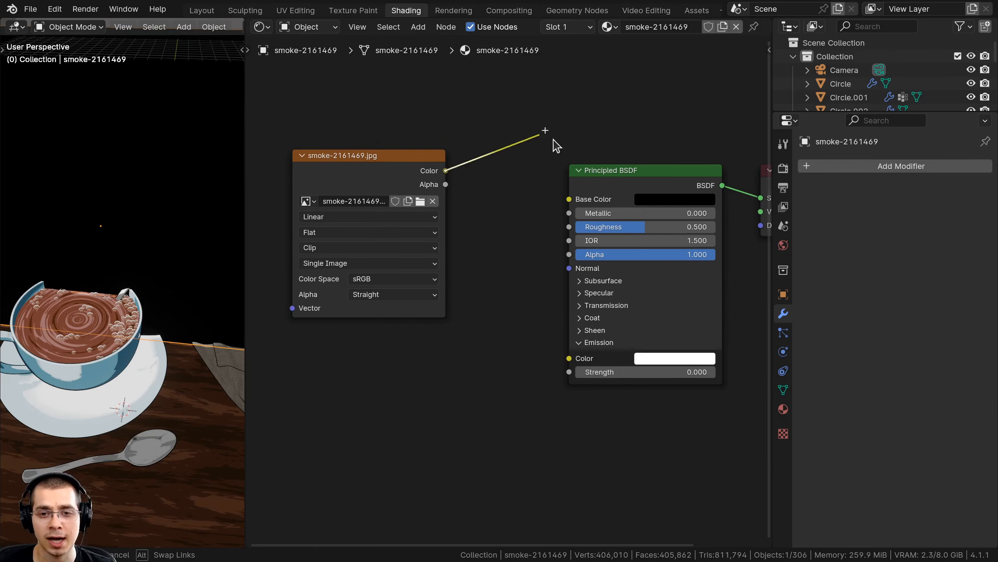
drag(569, 264, 569, 254)
drag(398, 179, 408, 198)
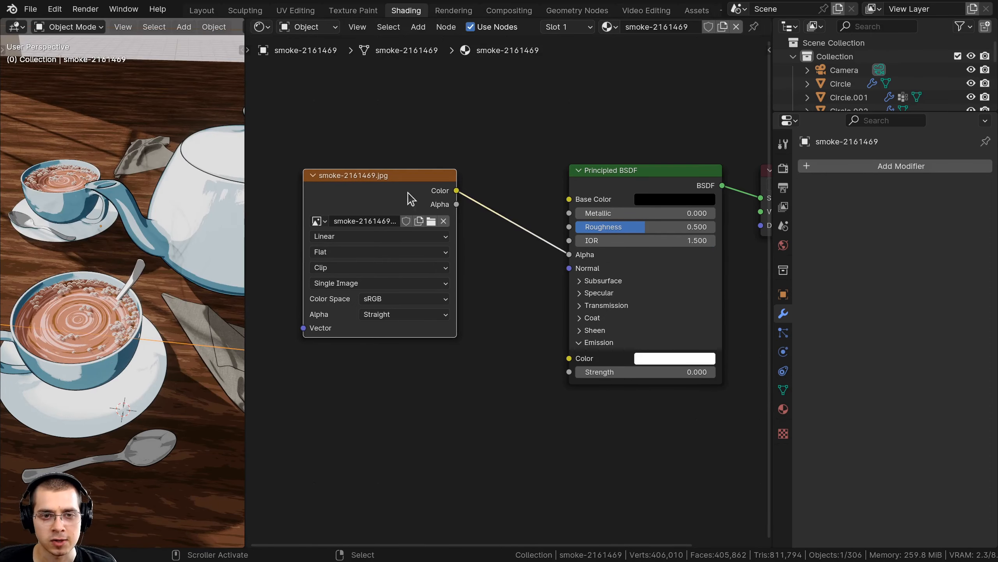
middle_drag(117, 238, 143, 295)
scroll(143, 271, up, 2)
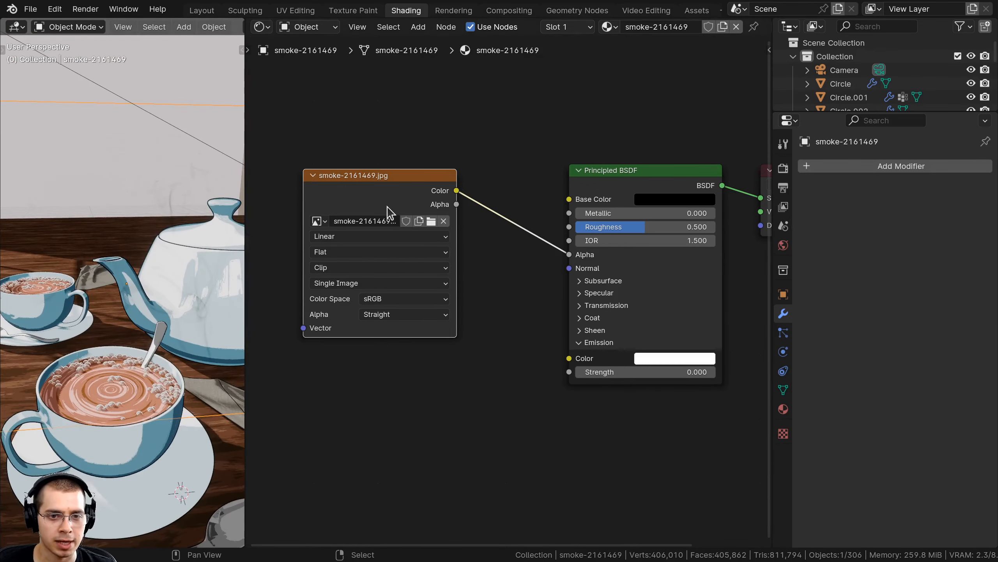
drag(387, 213, 412, 208)
Set the smoke material's base colour to white and inspect the smoke against the background
middle_drag(170, 203, 212, 222)
scroll(139, 260, up, 1)
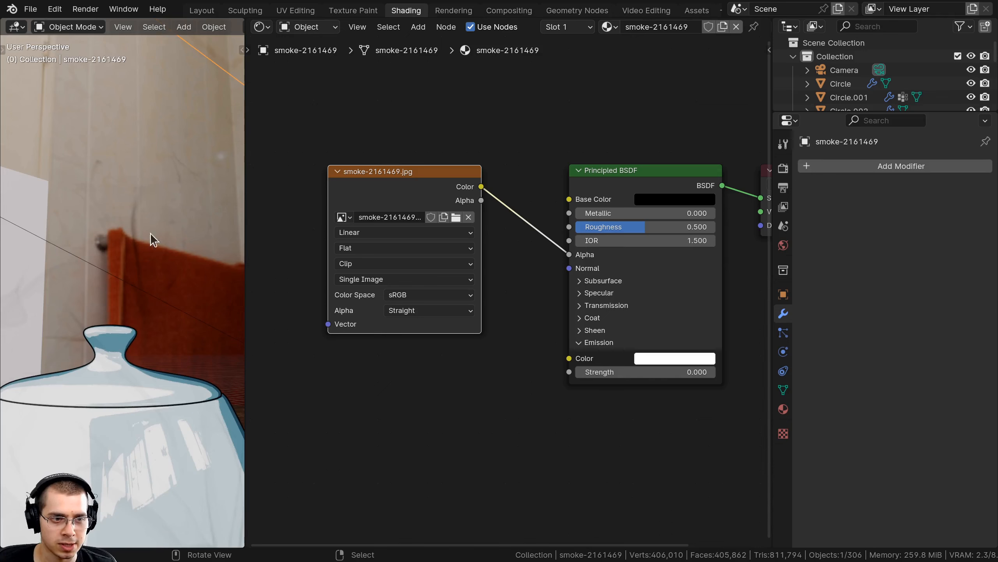
click(674, 200)
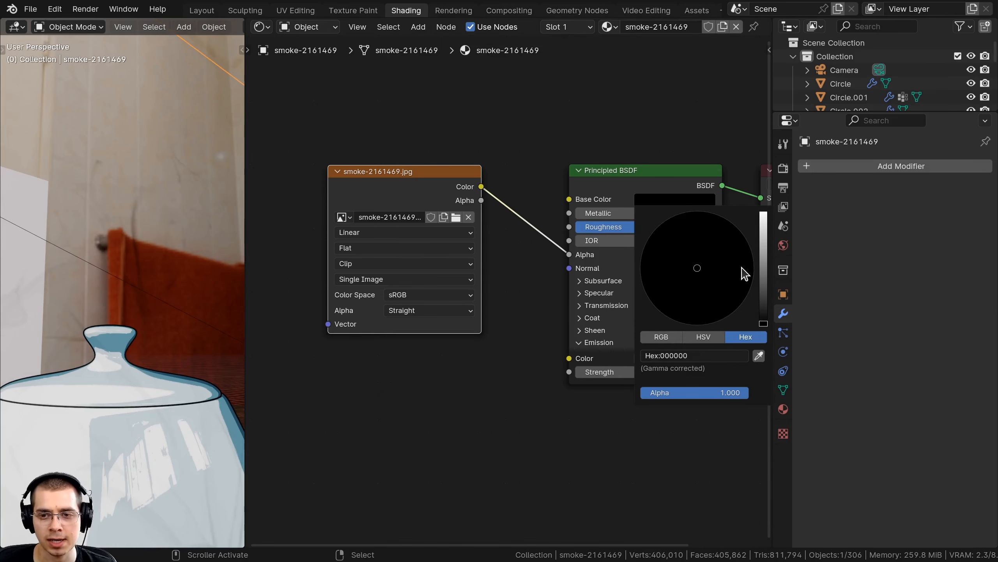
drag(764, 302, 757, 210)
scroll(82, 374, down, 2)
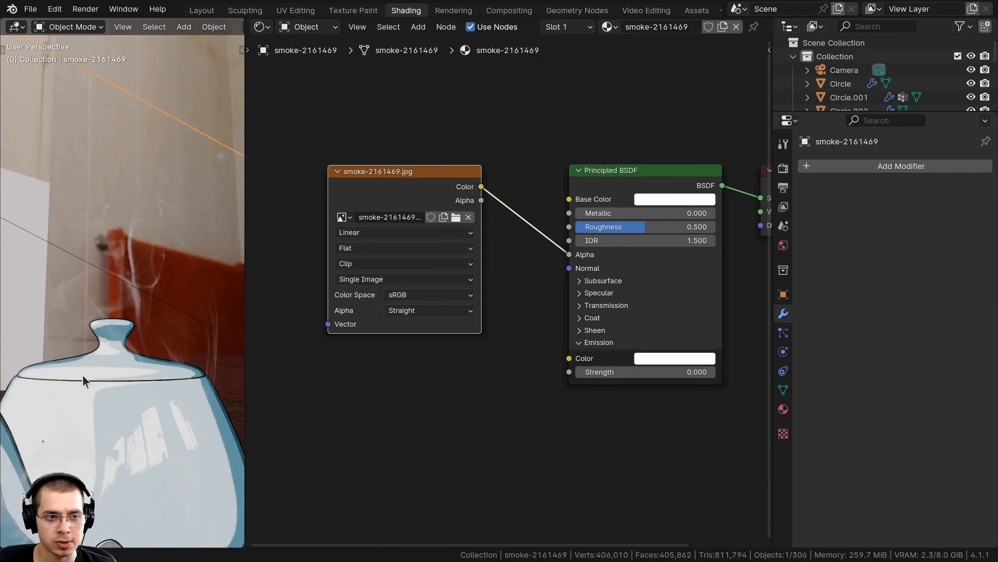
middle_drag(82, 374, 89, 315)
middle_drag(89, 315, 132, 201)
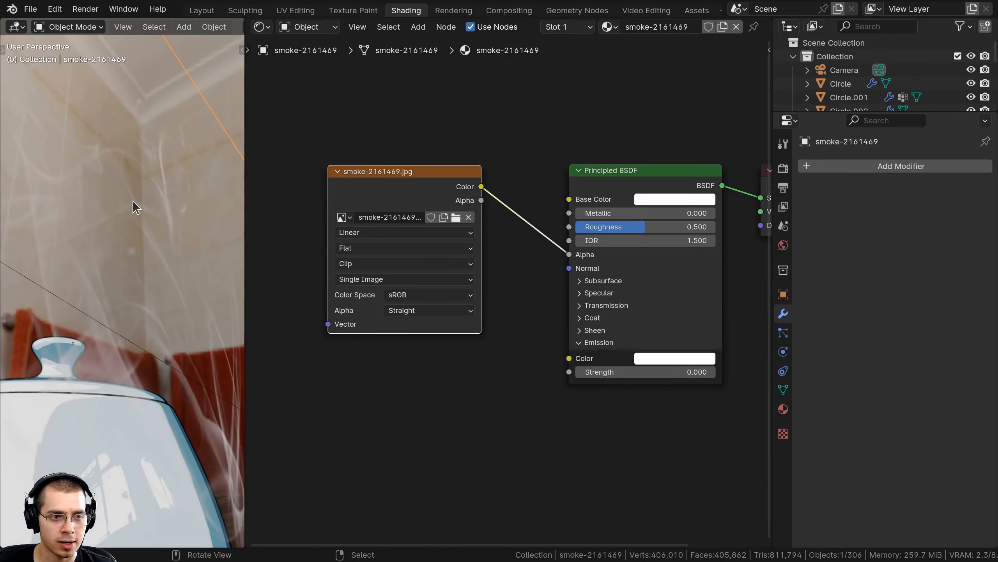
middle_drag(180, 238, 173, 170)
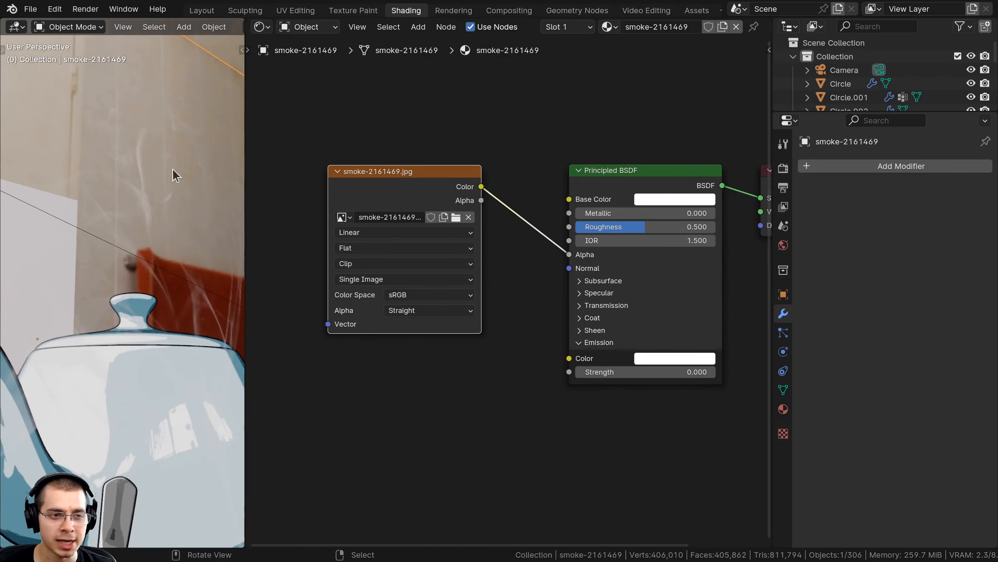
Insert a Hue/Saturation/Value node on the link between the smoke image's Color and the shader's Alpha
middle_drag(615, 221, 601, 224)
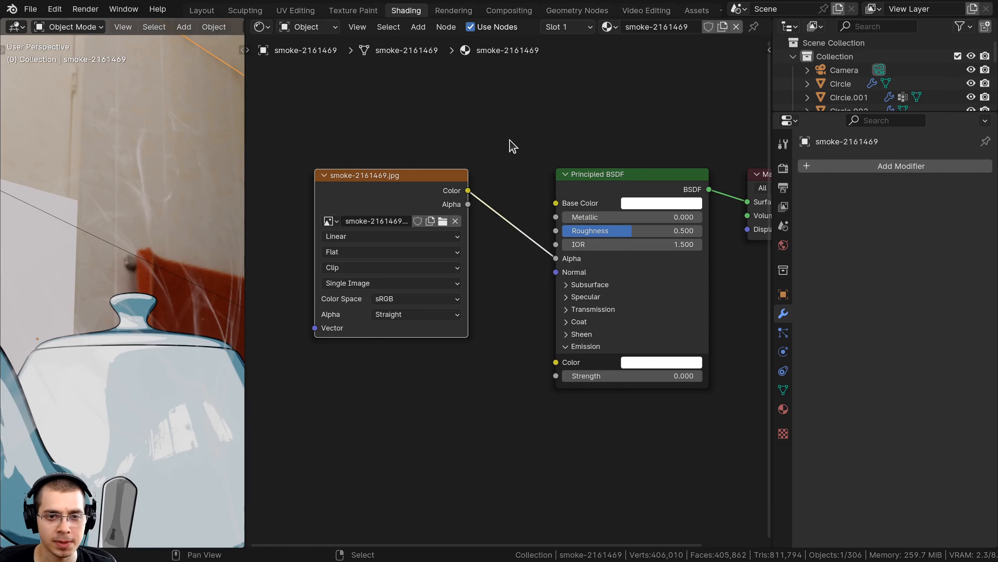
key(shift+a)
click(509, 144)
text(hue)
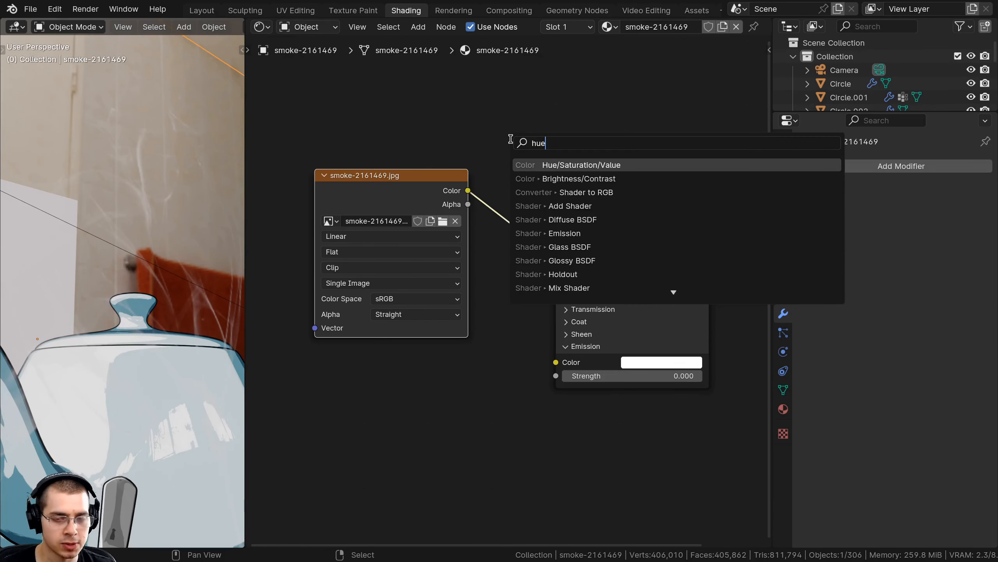
click(579, 165)
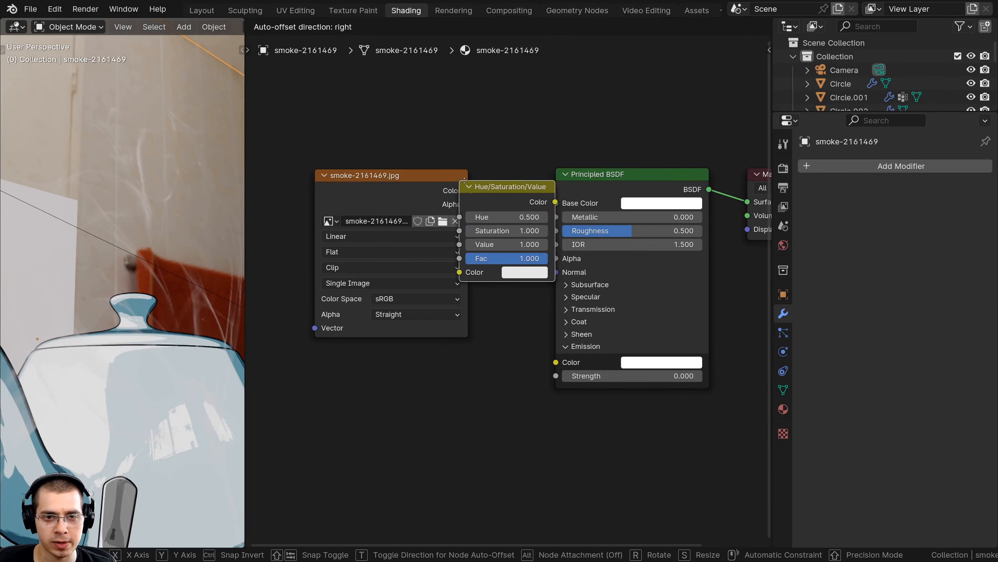
click(486, 181)
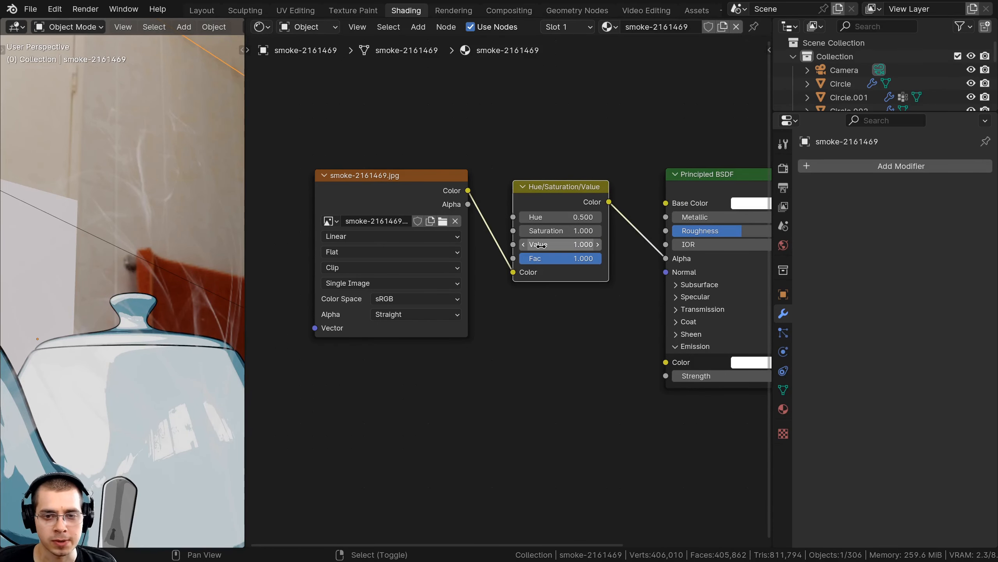
Test the smoke's visibility with the Hue/Saturation/Value node's Value at 0 and at 4
drag(541, 246, 582, 246)
key(ctrl+z)
middle_drag(228, 228, 250, 238)
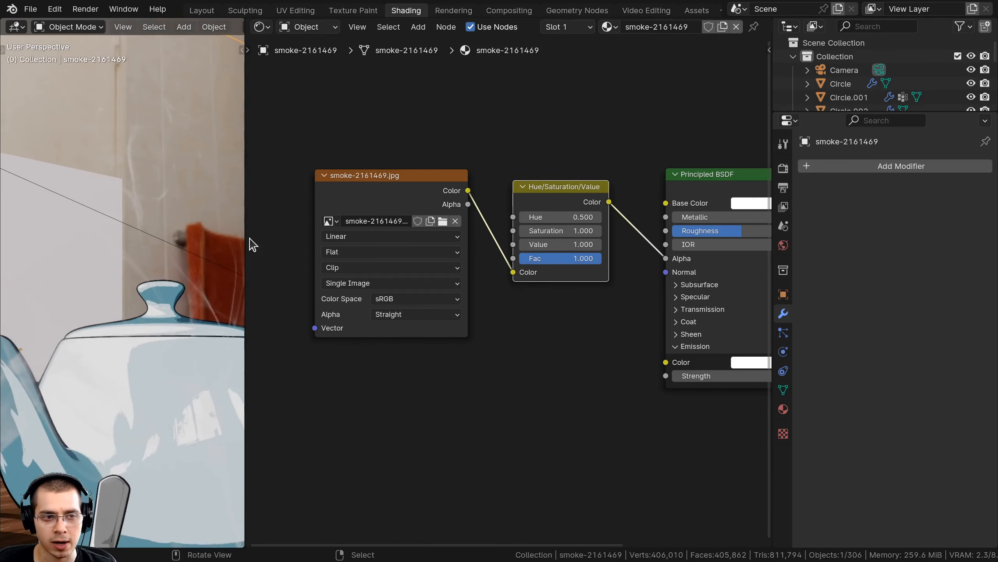
drag(558, 242, 605, 243)
key(ctrl+z)
middle_drag(131, 183, 108, 186)
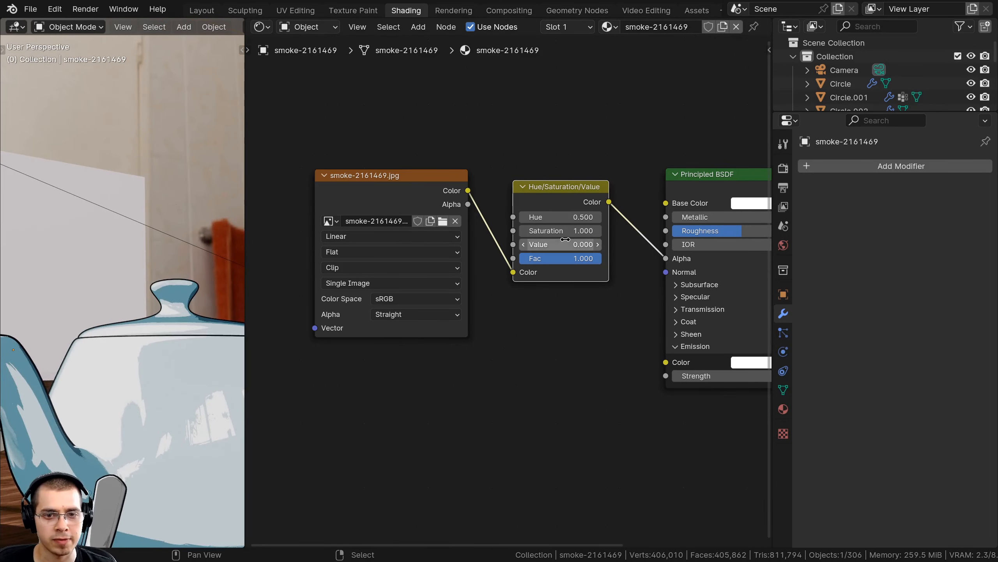
drag(567, 240, 649, 130)
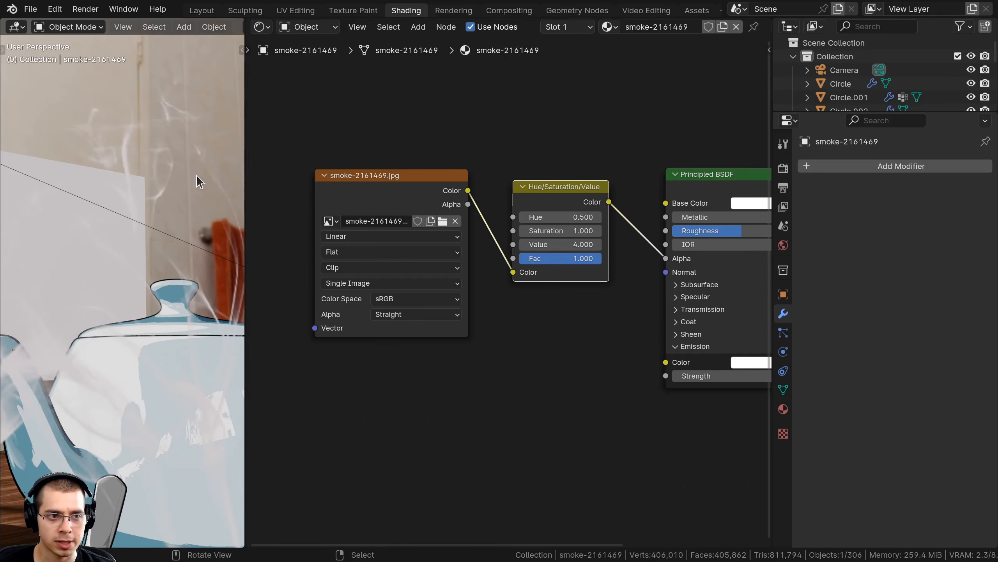
middle_drag(197, 182, 130, 216)
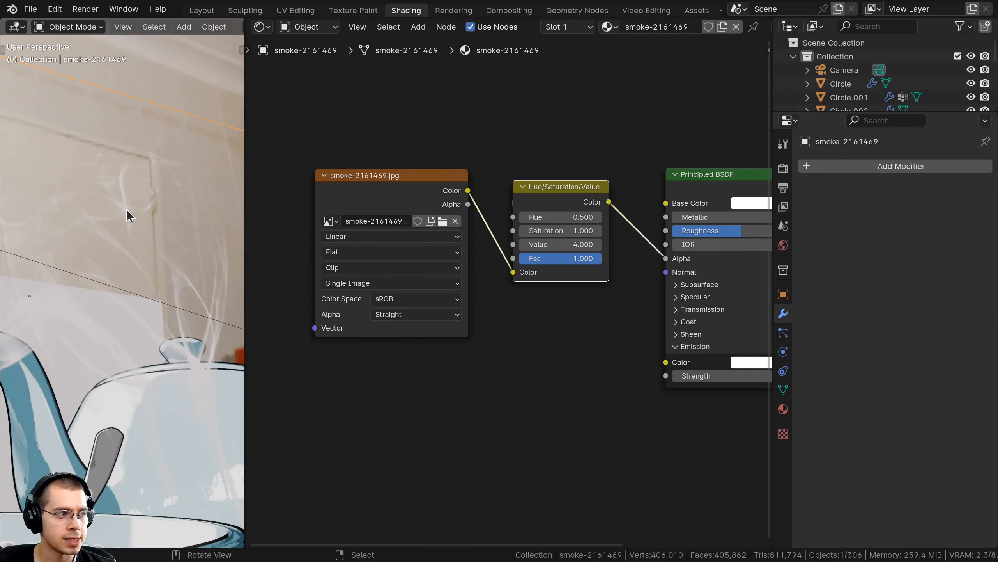
Set the Hue/Saturation/Value node's Value to 0.4 for fainter smoke
drag(577, 244, 472, 244)
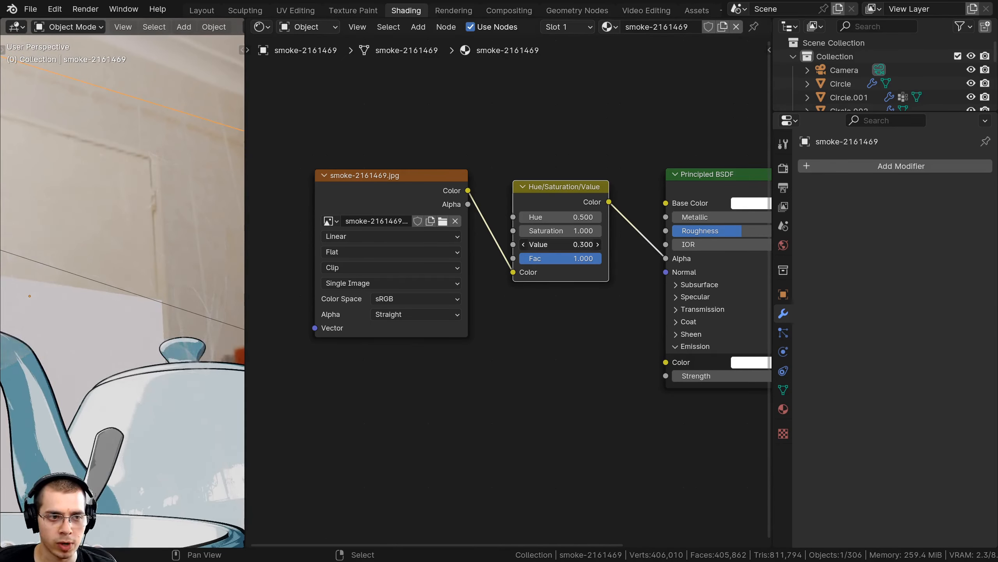
click(573, 244)
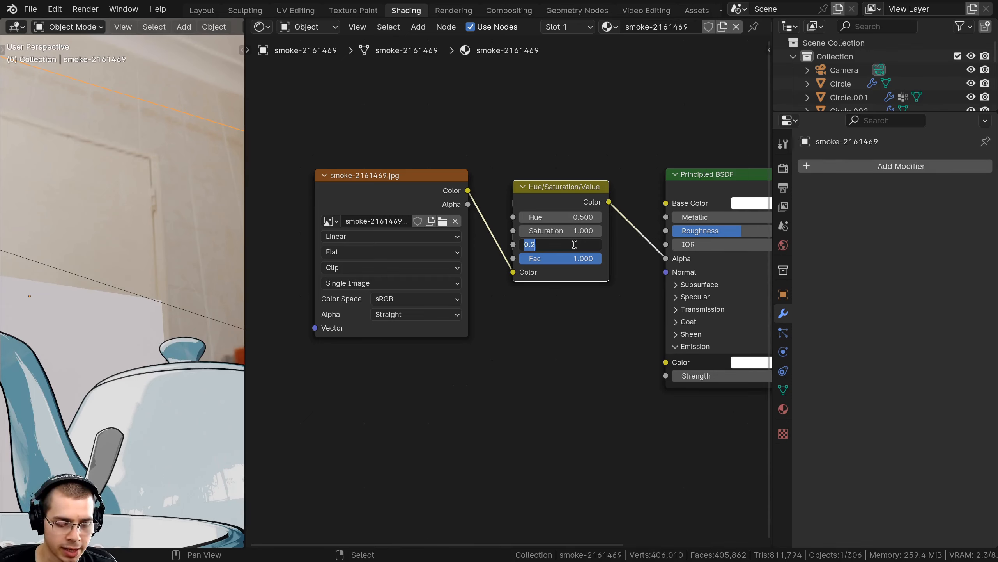
scroll(152, 335, down, 5)
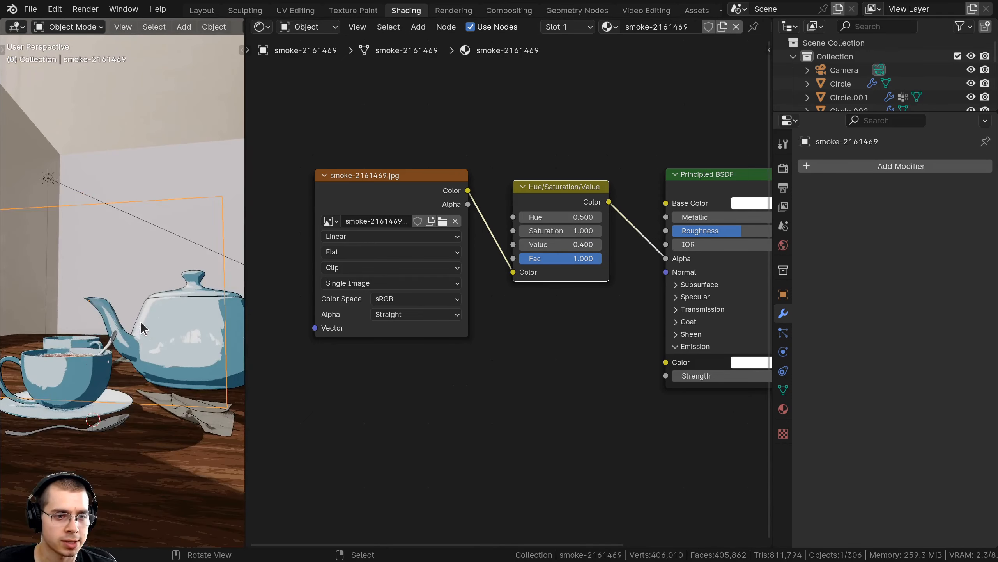
Return to the camera view, widen the 3D viewport and reposition the smoke plane above the cups
key(KP_0)
scroll(106, 322, down, 4)
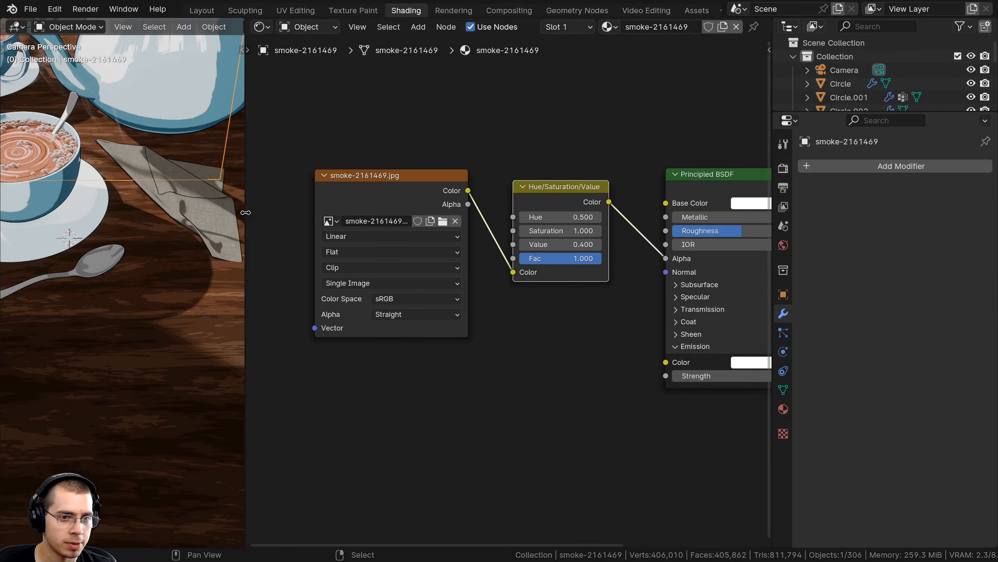
drag(246, 213, 428, 213)
scroll(234, 177, up, 3)
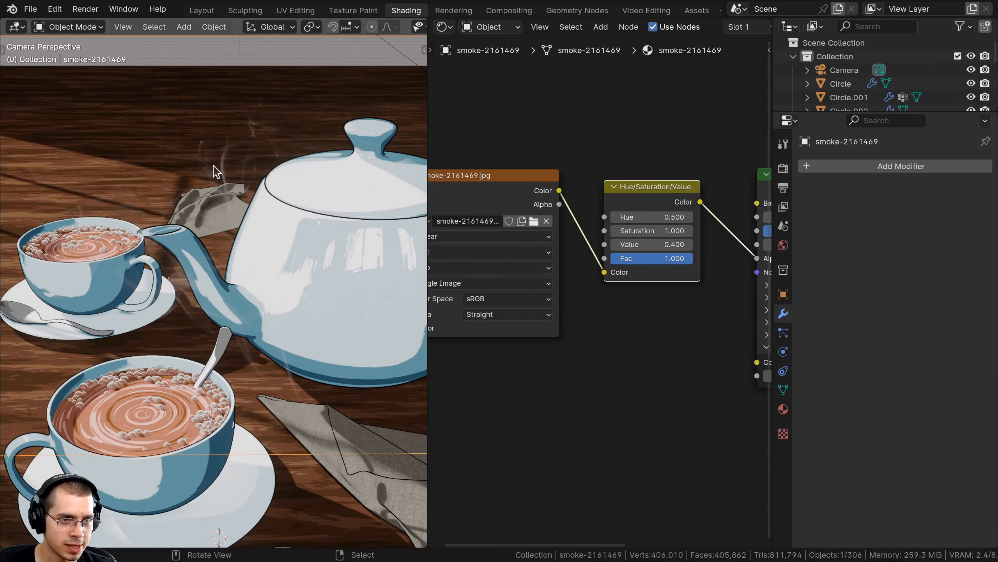
scroll(232, 212, down, 4)
key(g)
click(307, 370)
middle_drag(307, 370, 218, 200)
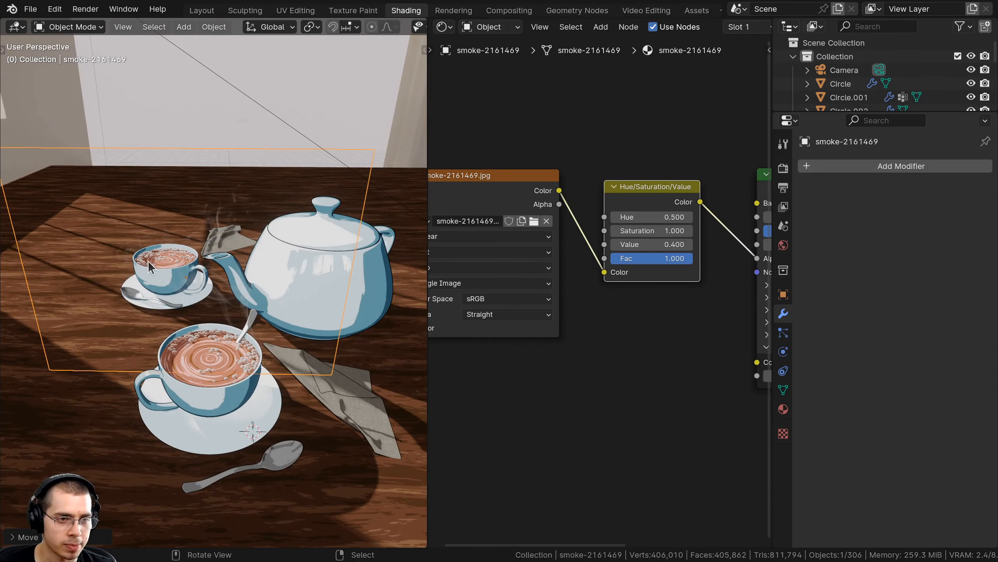
Enter Edit Mode on the smoke plane and subdivide its whole mesh six times
key(Tab)
middle_drag(170, 216, 204, 202)
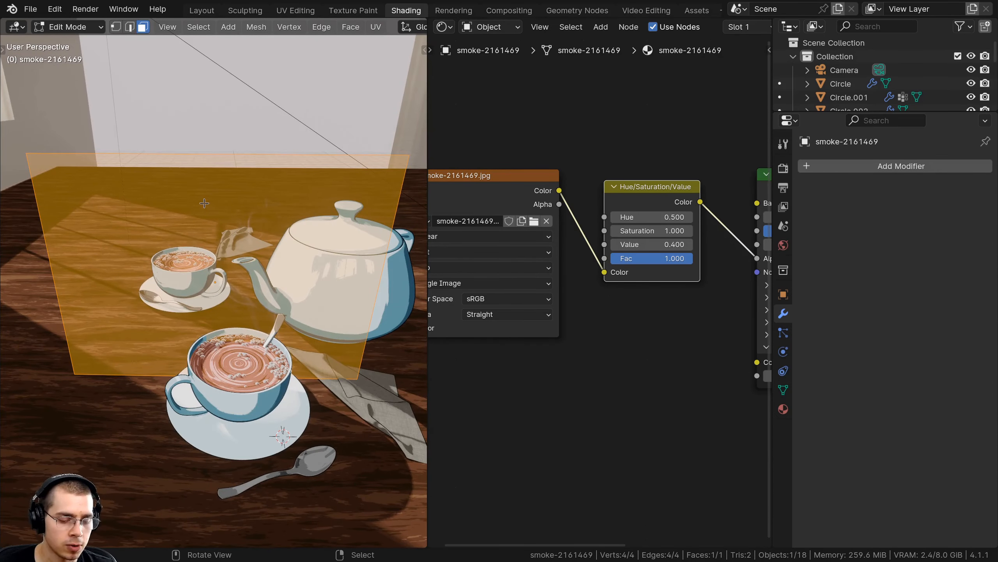
key(ctrl+e)
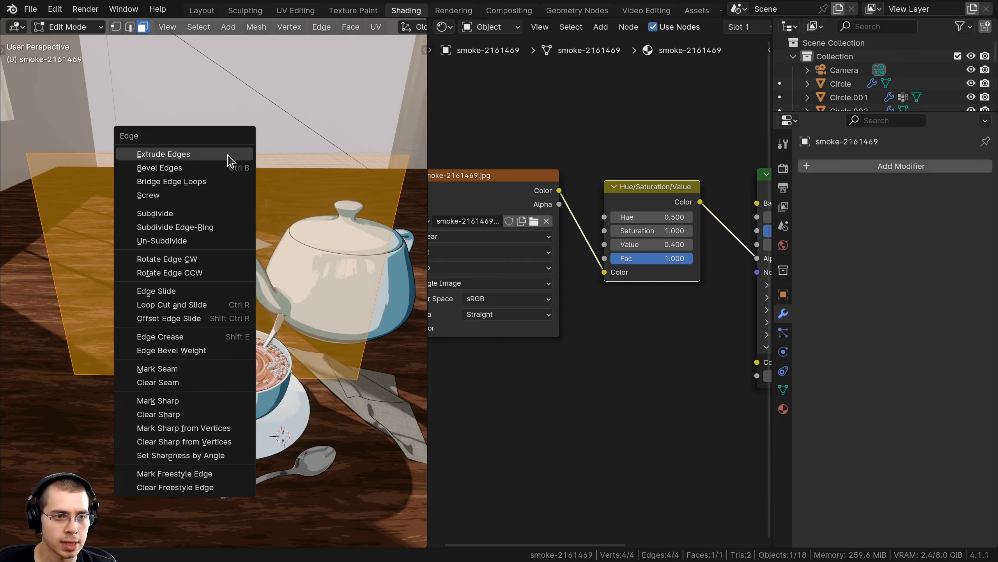
click(165, 214)
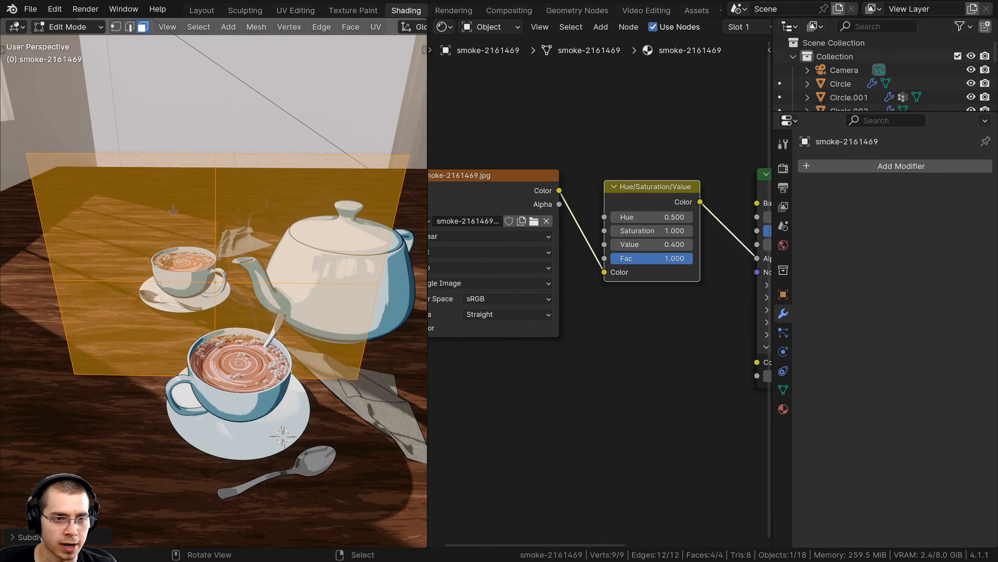
key(ctrl+e)
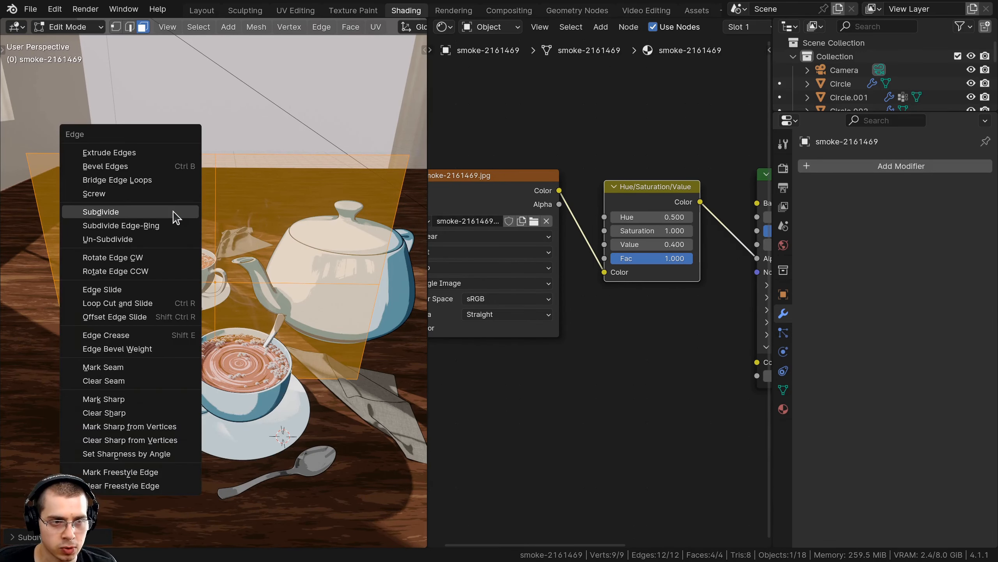
click(173, 211)
key(ctrl+e)
click(173, 212)
key(ctrl+e)
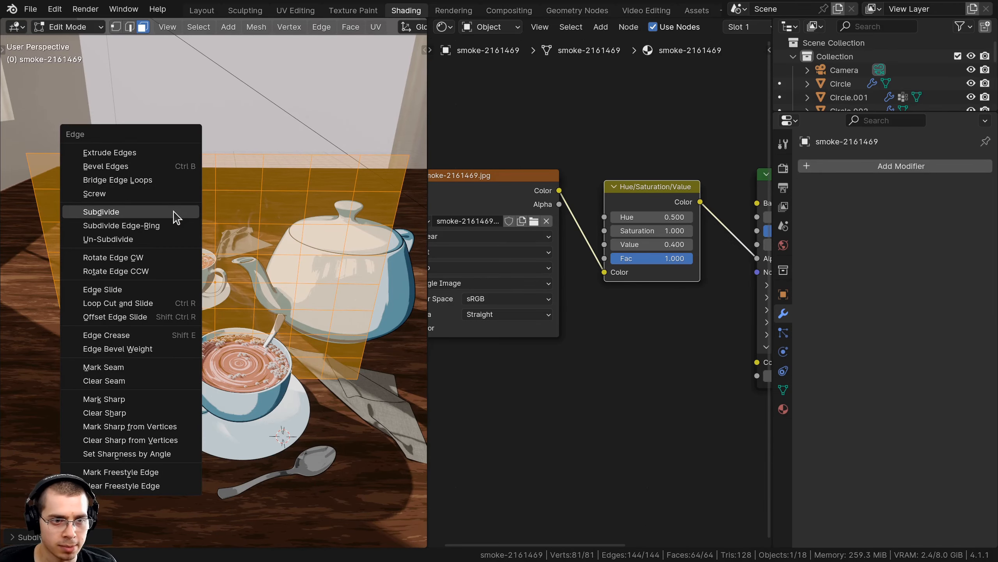
click(173, 211)
key(ctrl+e)
click(175, 212)
key(ctrl+e)
click(179, 217)
middle_drag(179, 217, 142, 70)
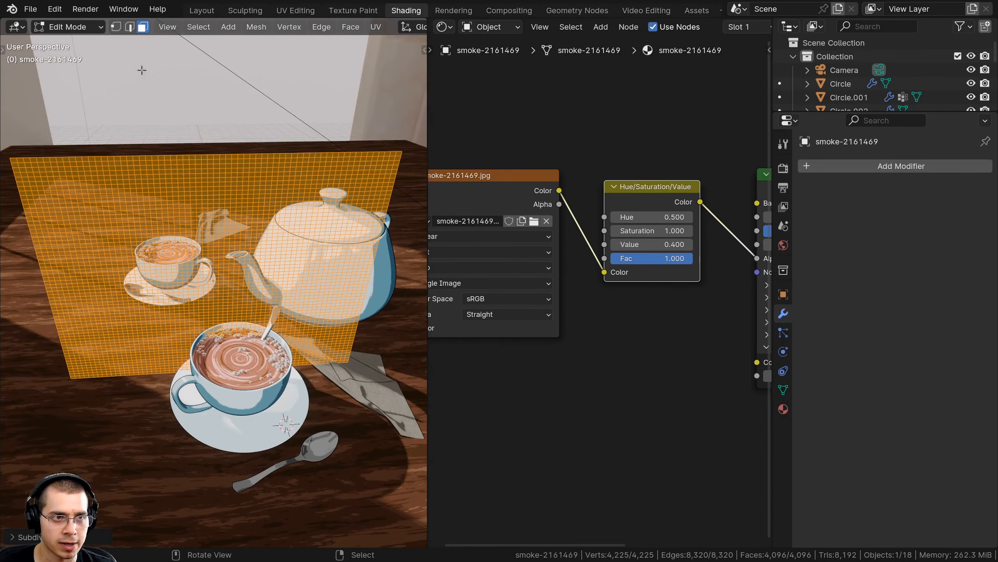
Switch to vertex selection, select a single vertex near the middle of the smoke mesh and turn on proportional editing
click(117, 29)
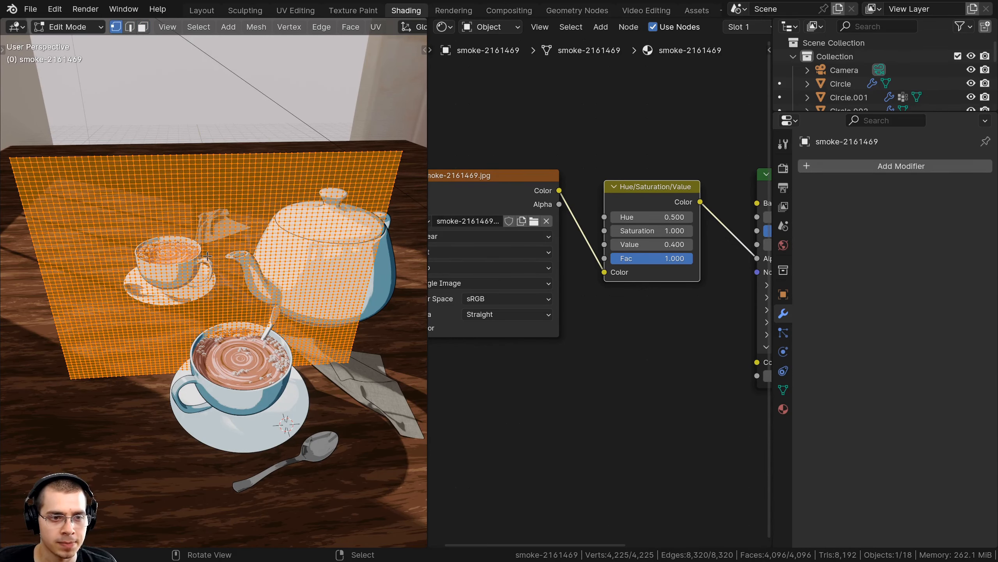
click(187, 264)
middle_drag(187, 265, 203, 288)
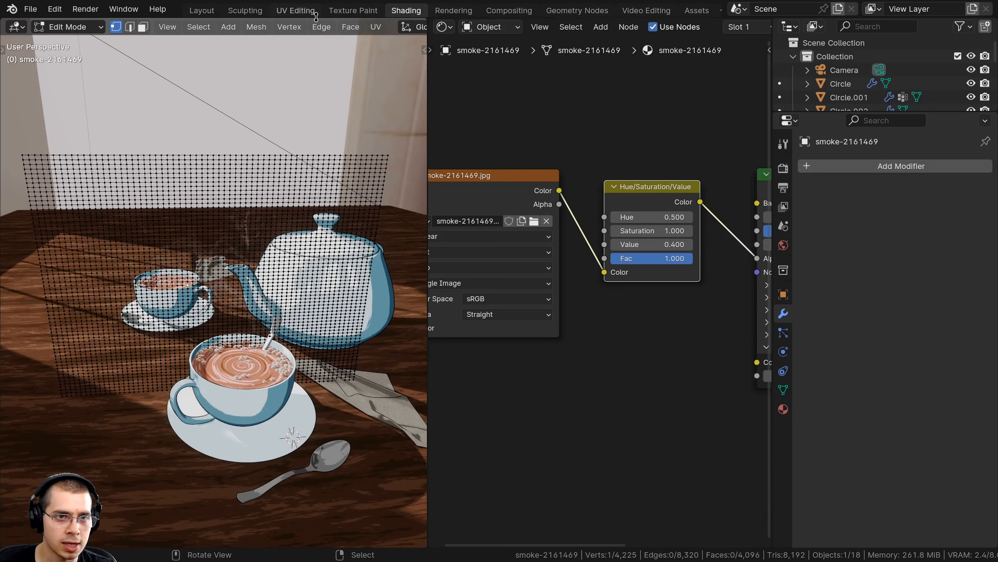
scroll(318, 27, down, 10)
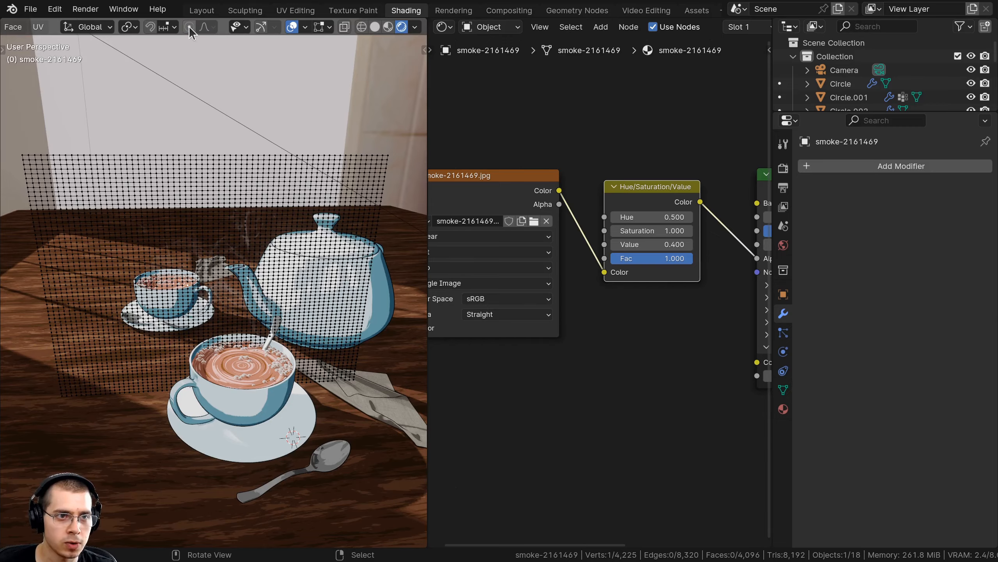
middle_drag(216, 307, 193, 258)
scroll(190, 255, up, 3)
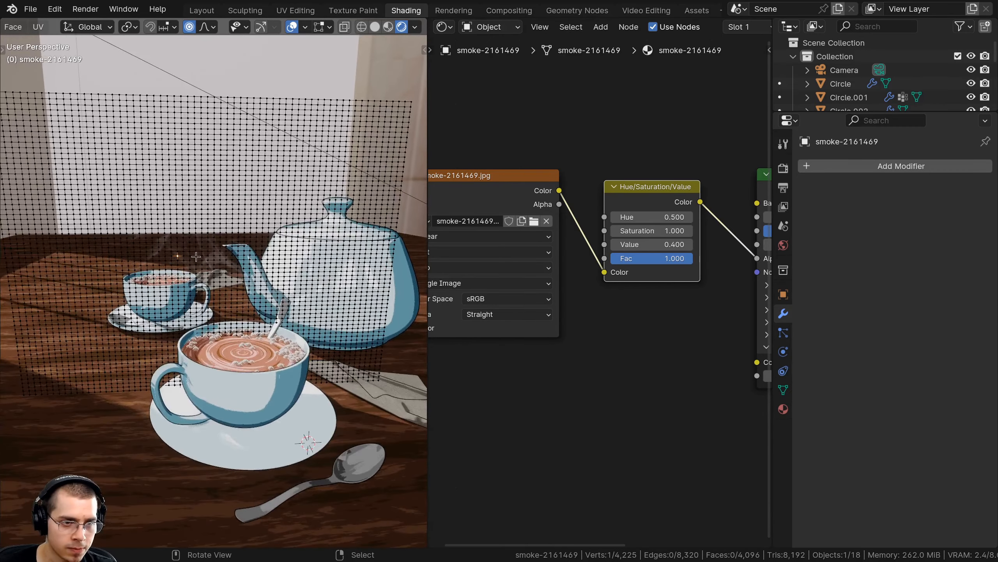
Move parts of the smoke mesh with smooth proportional editing at a radius of about 1.95 m, and leave Edit Mode
key(g)
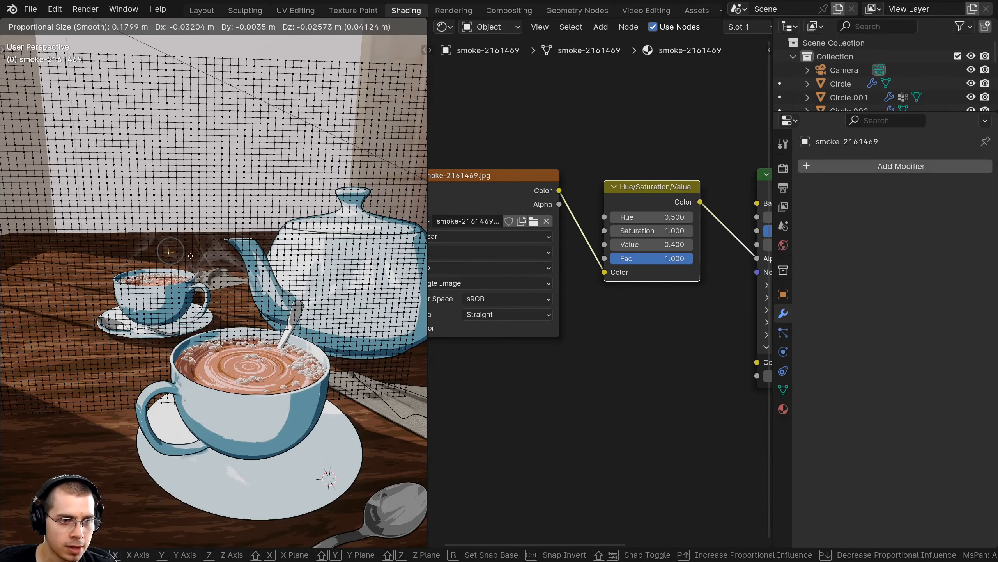
scroll(190, 257, down, 20)
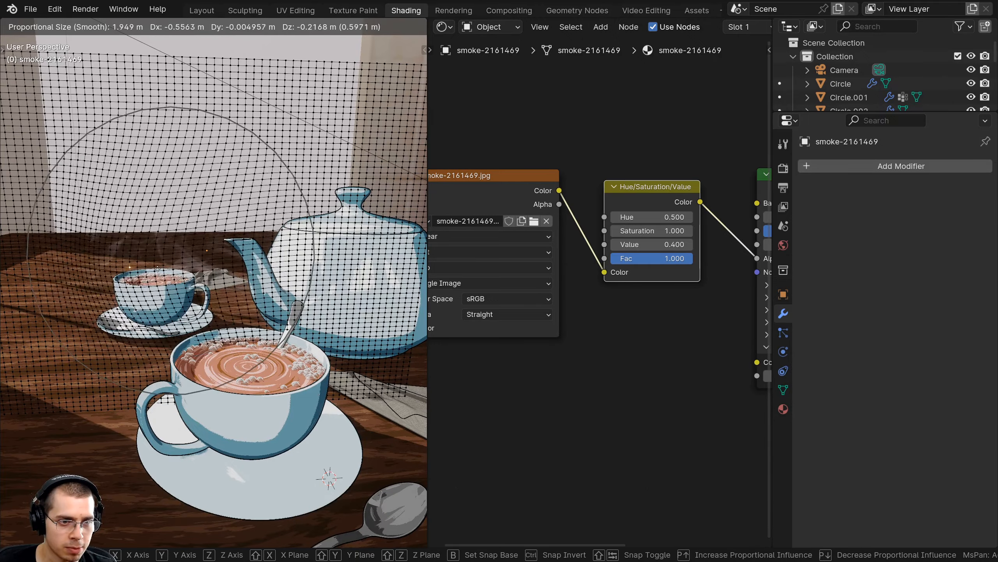
click(166, 269)
middle_drag(184, 271, 217, 299)
right_click(234, 261)
key(g)
click(249, 250)
key(Tab)
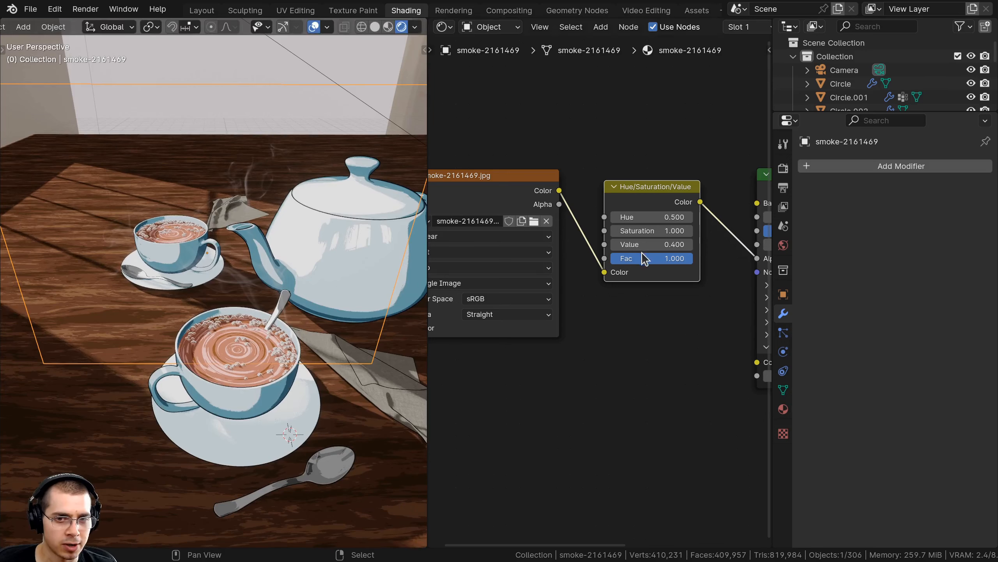
Set the Hue/Saturation/Value node's Value to 10 to make the smoke easier to see
middle_drag(630, 314, 520, 311)
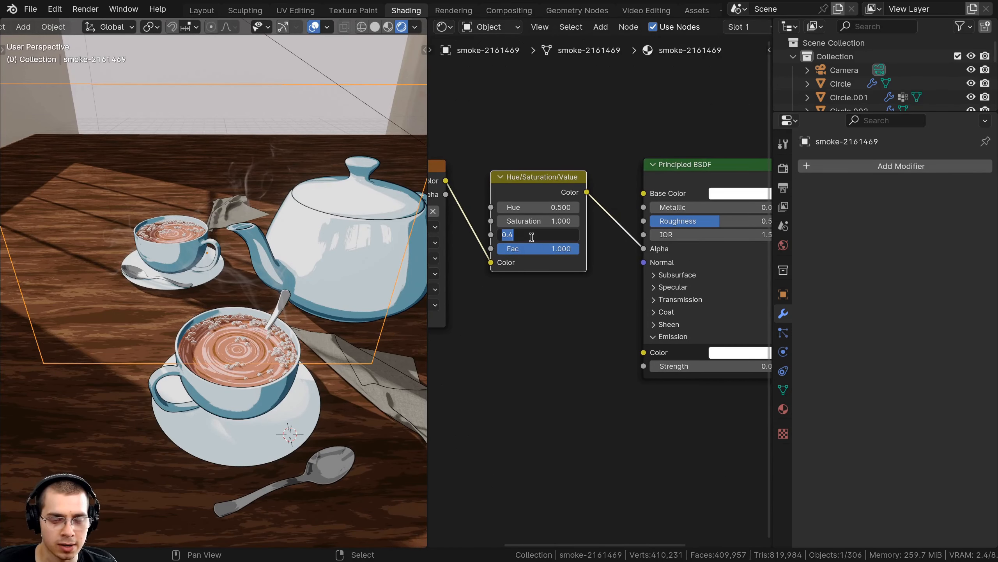
click(531, 236)
text(10)
key(Return)
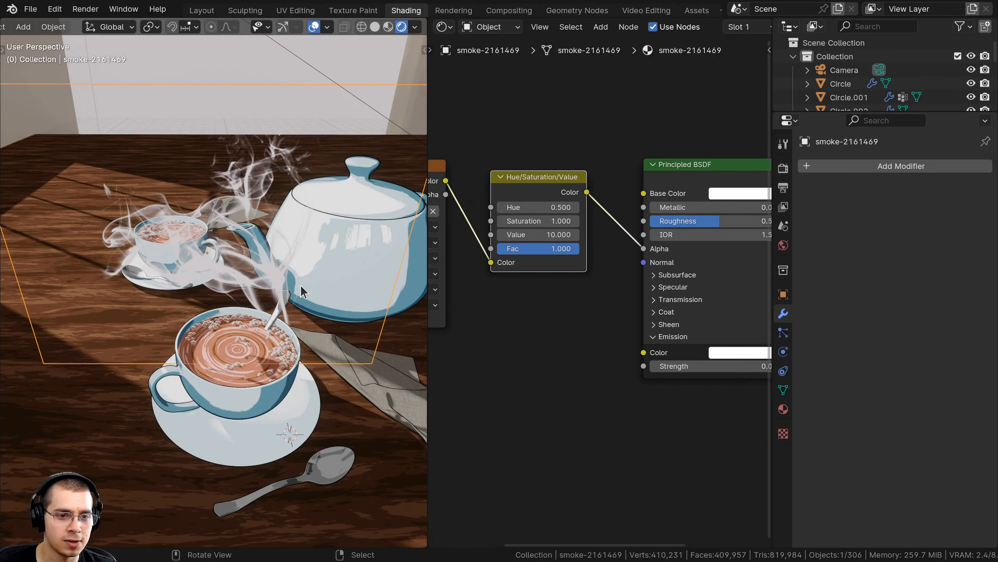
Re-enter Edit Mode and reshape the smoke mesh with proportional moves, working from an orbited view and the camera view
middle_drag(276, 209, 194, 283)
key(Tab)
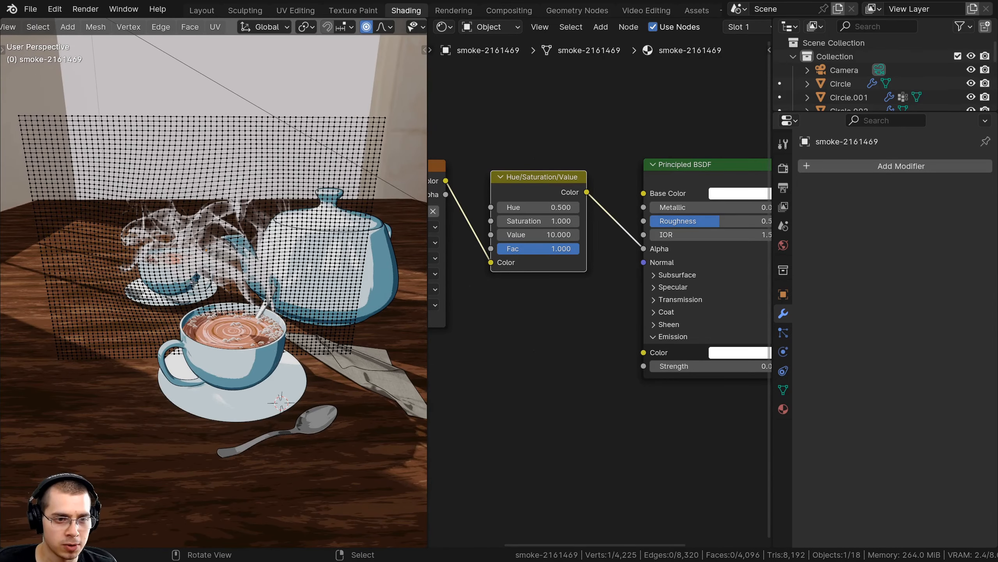
key(g)
click(259, 157)
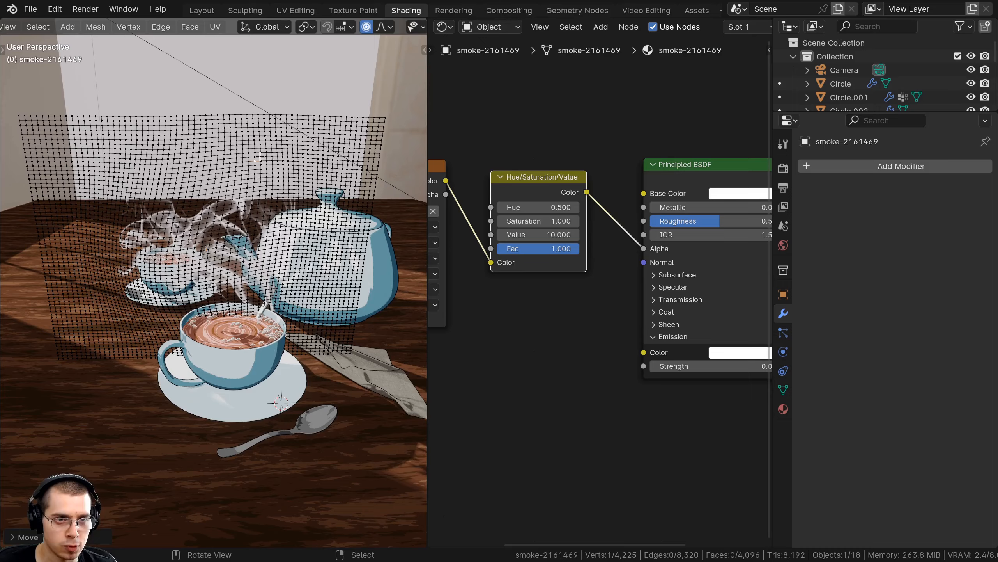
key(KP_0)
key(g)
click(236, 312)
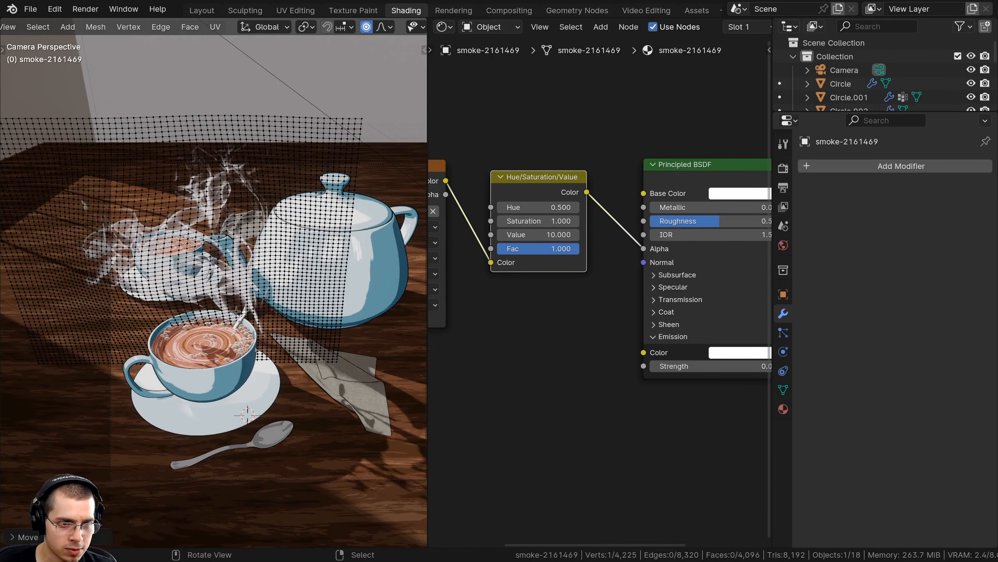
Reshape the smoke around the rear cup with several proportional moves at a radius of about 1.77 m
key(g)
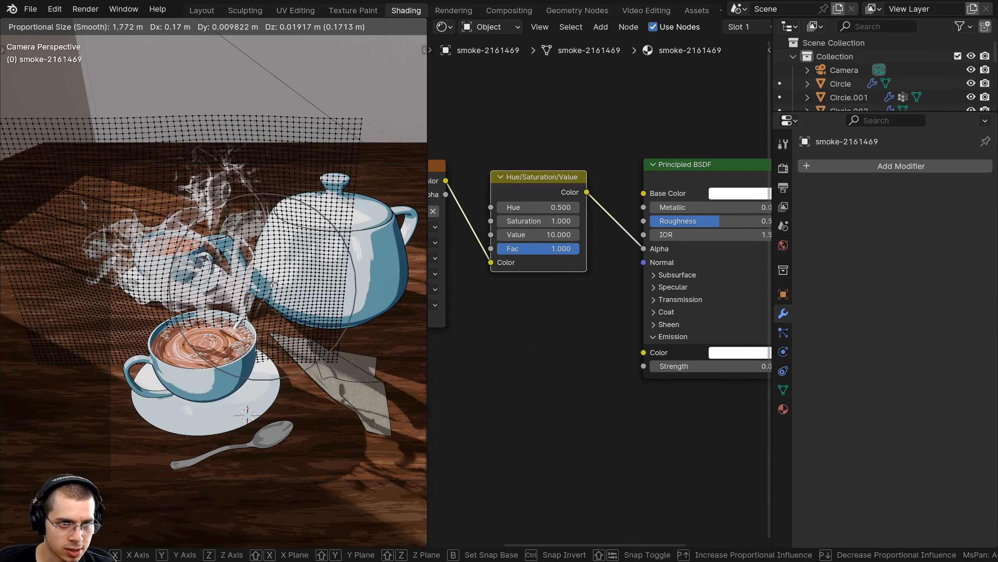
click(100, 204)
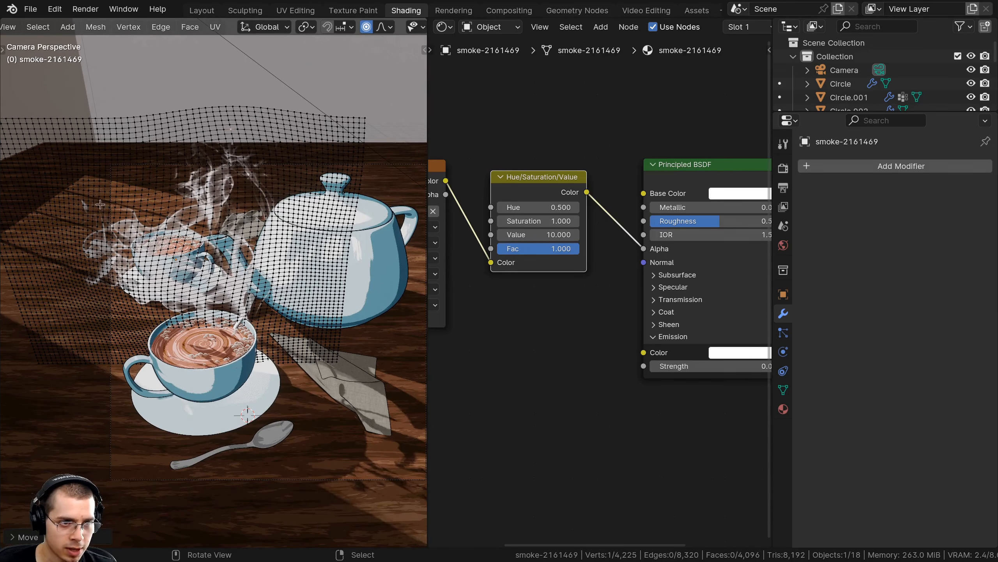
key(g)
click(97, 290)
key(g)
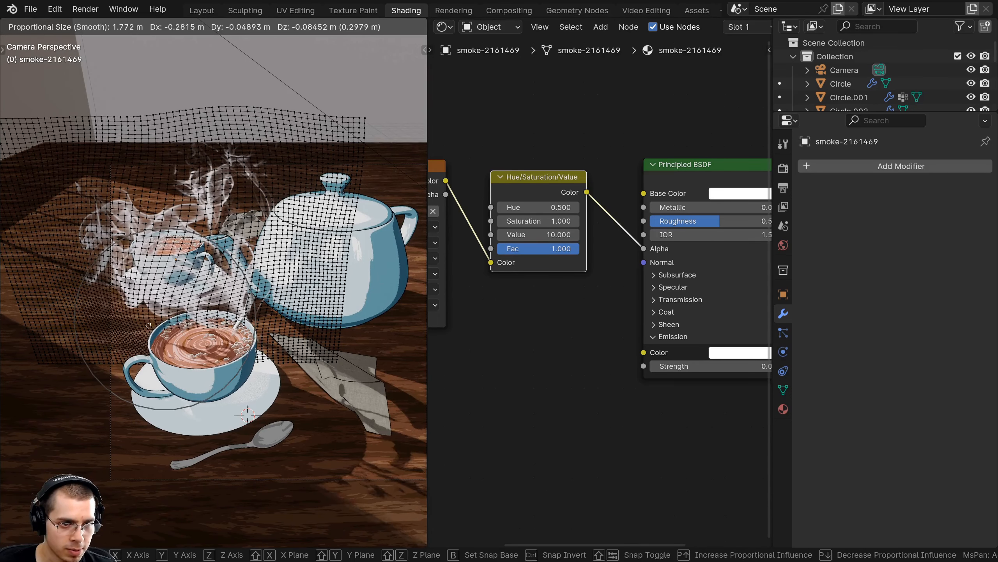
click(112, 301)
key(g)
click(130, 275)
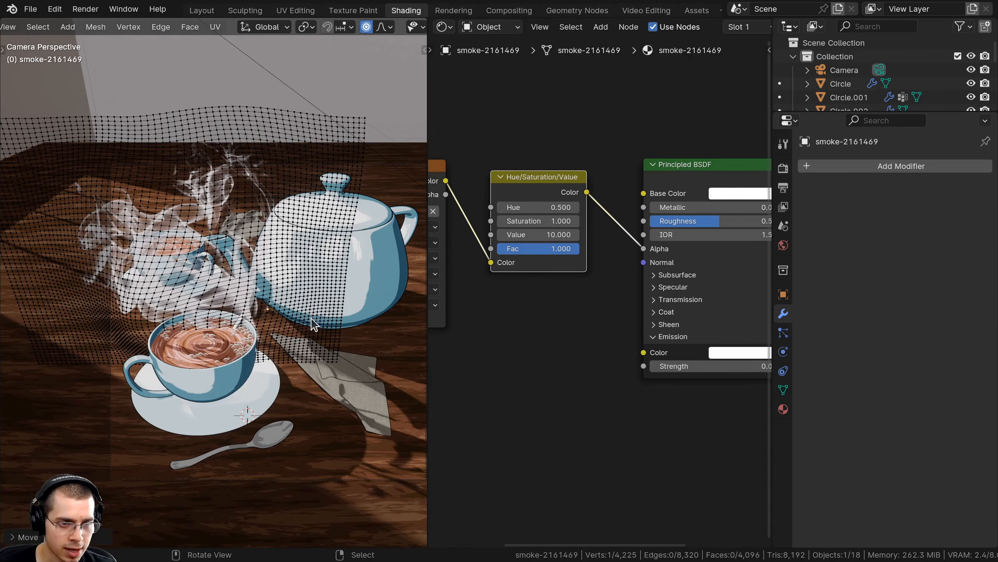
Leave Edit Mode, reposition the smoke plane and inspect it from the side and through the camera
key(Tab)
middle_drag(268, 307, 330, 296)
key(g)
click(412, 261)
middle_drag(412, 261, 5, 276)
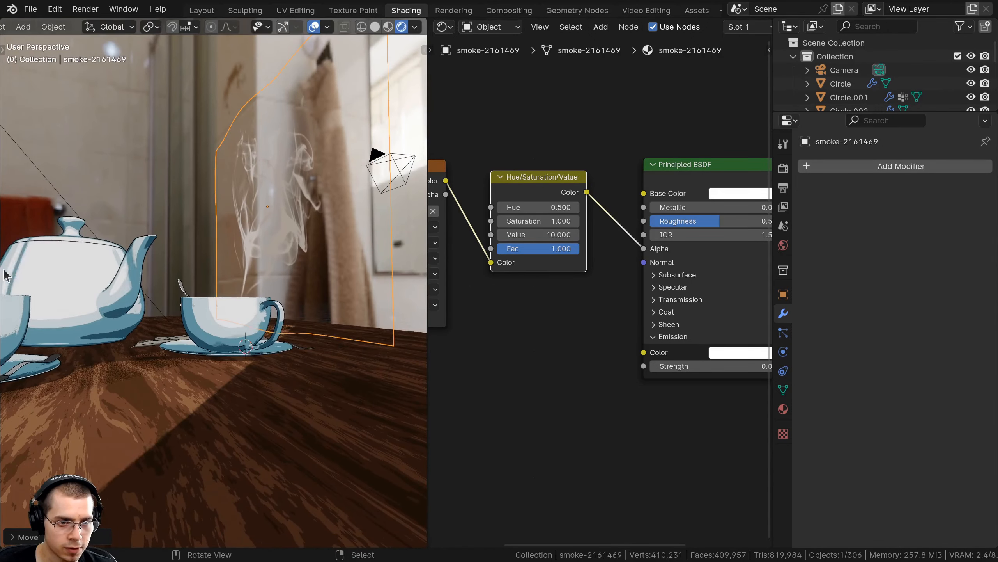
middle_drag(256, 238, 138, 217)
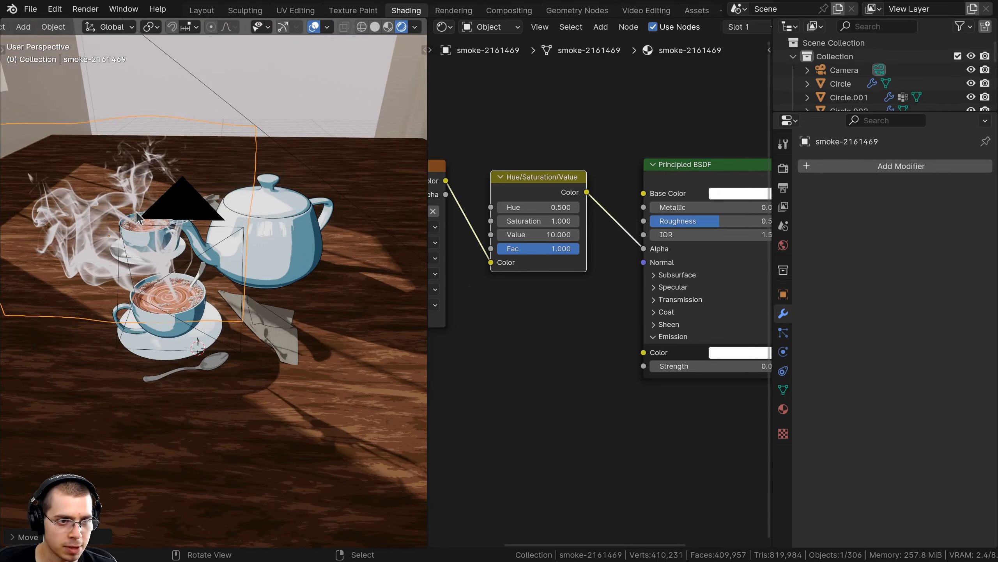
key(KP_0)
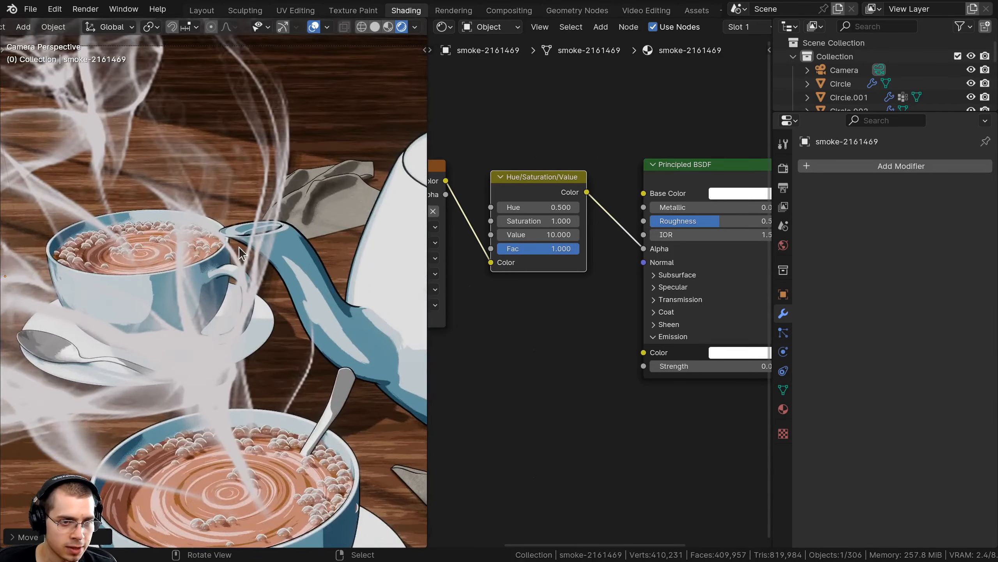
Adjust the smoke mesh once more in Edit Mode, and tilt and reposition the whole plane over both cups
key(Tab)
key(g)
click(136, 350)
key(Tab)
key(g)
click(343, 272)
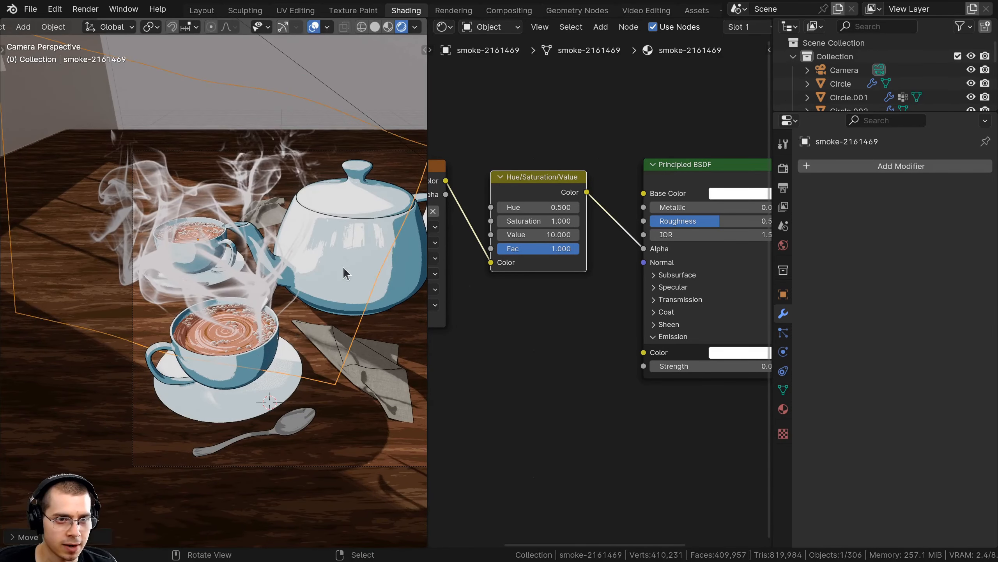
Set the Hue/Saturation/Value node's Value to 0.4 and examine the faint smoke up close around the rear cup
click(548, 235)
text(.4)
key(Return)
scroll(129, 311, up, 5)
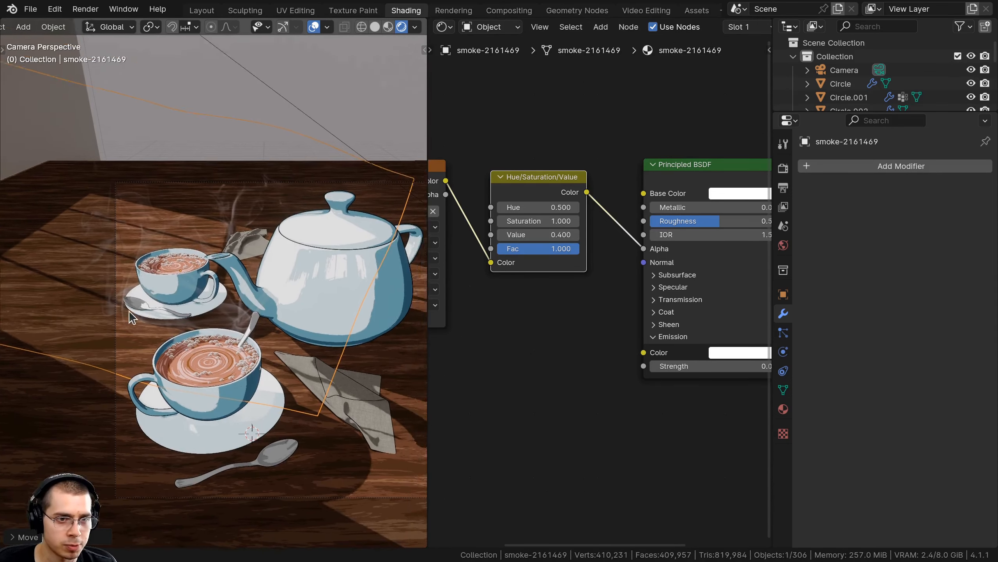
scroll(338, 198, up, 4)
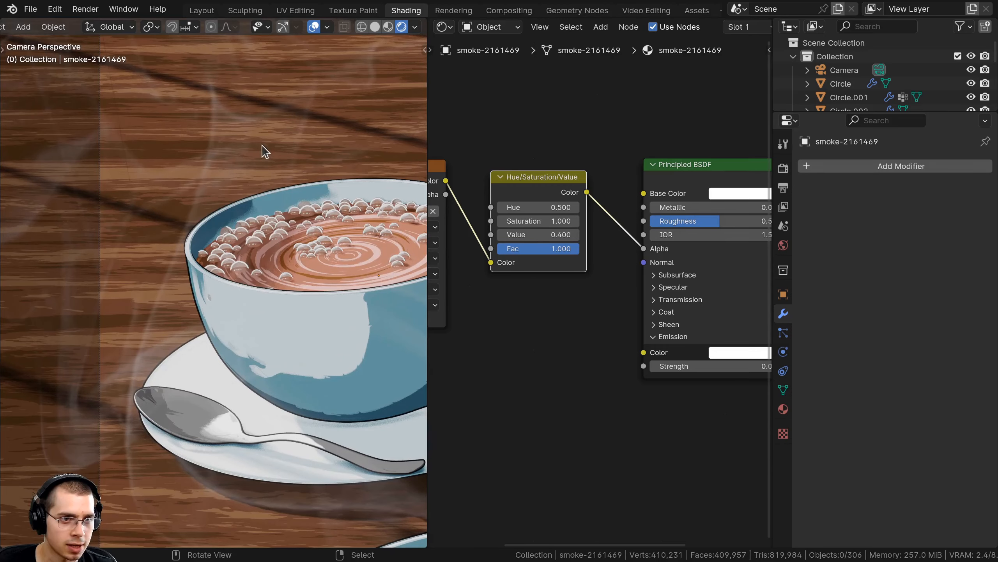
Resize and slightly shift the smoke plane over the cups, and deselect everything
key(g)
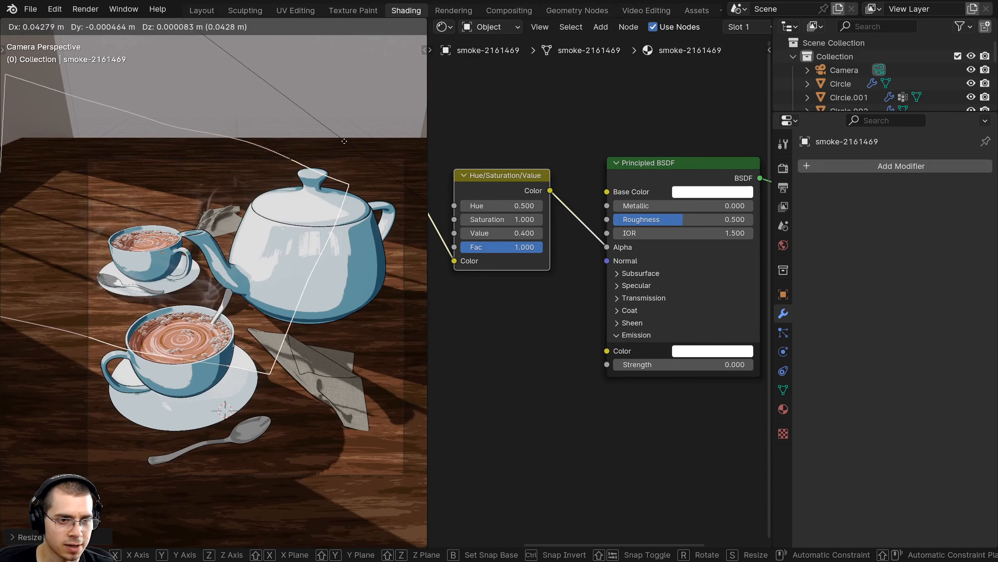
click(346, 142)
key(alt+a)
key(alt+a)
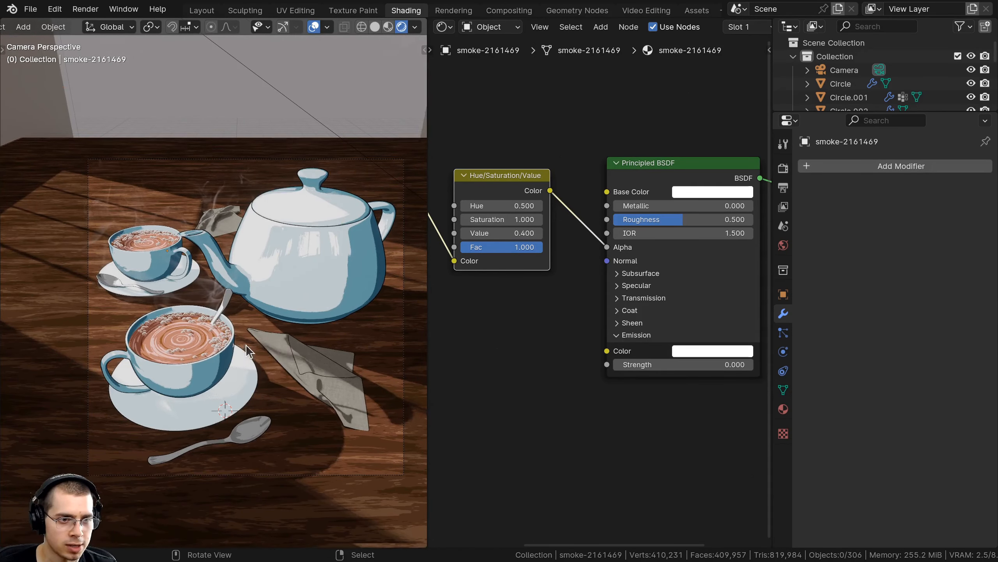
Add a sphere-shaped empty to the scene
shift+middle_drag(232, 301, 206, 186)
scroll(592, 296, down, 3)
scroll(221, 317, up, 2)
key(shift+a)
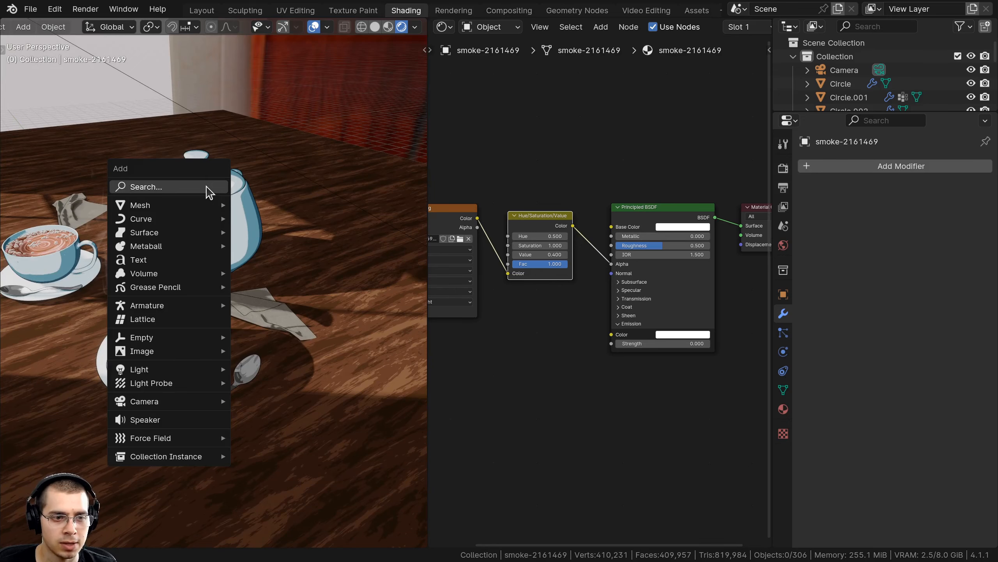
mouse_move(156, 337)
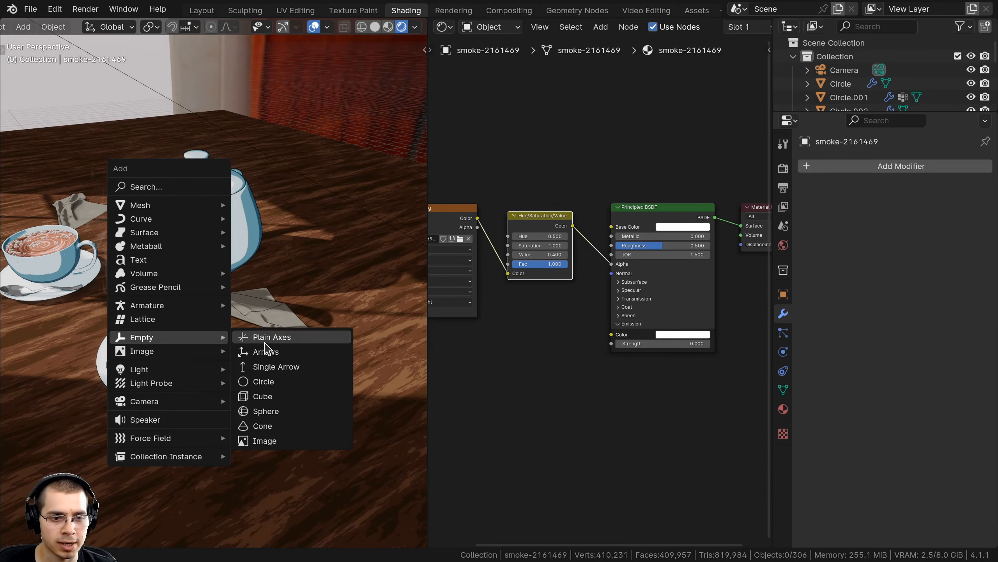
click(276, 411)
scroll(297, 328, down, 3)
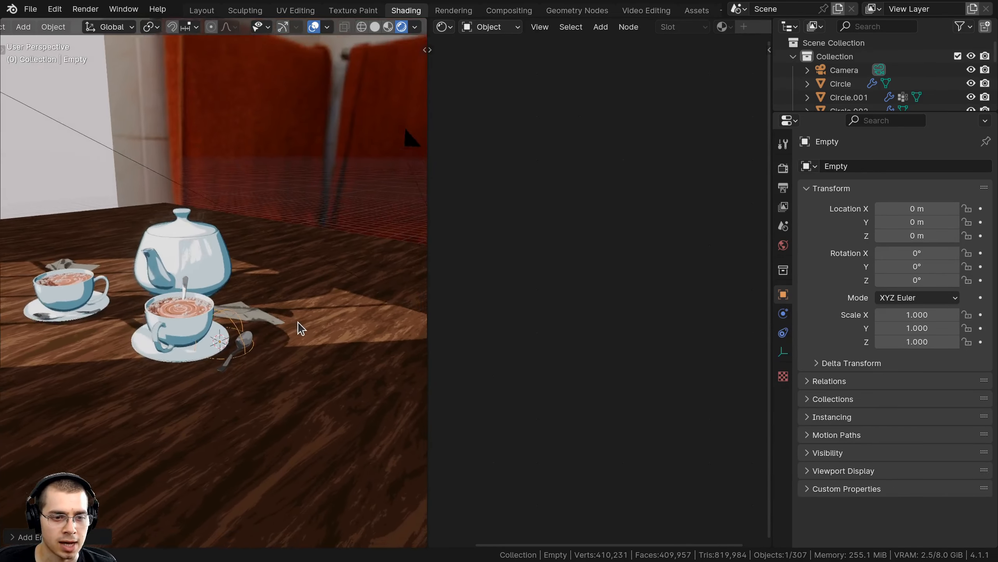
Move the sphere empty to just above the front cup, positioning it from several viewing angles
key(g)
click(302, 177)
middle_drag(302, 177, 378, 244)
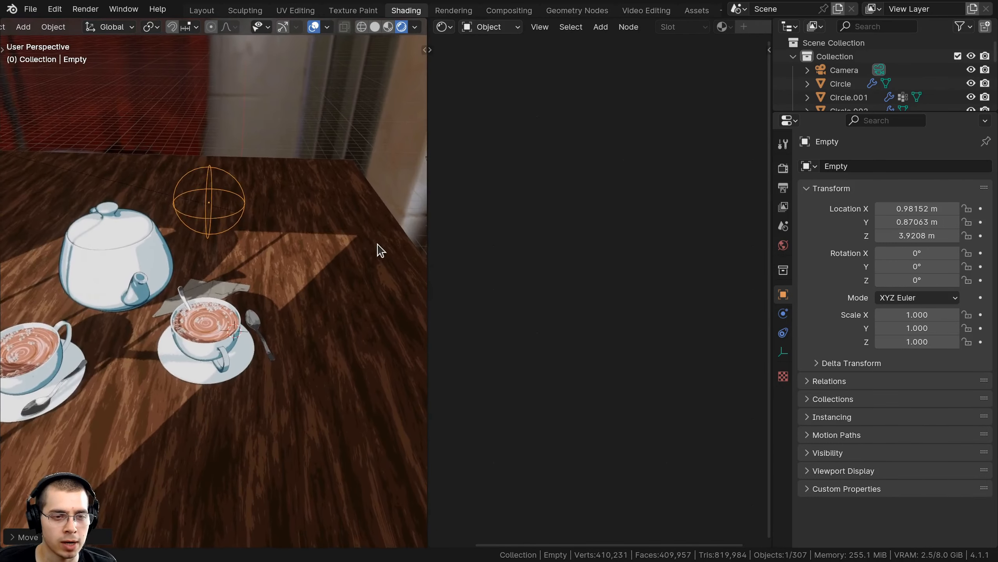
scroll(378, 245, up, 2)
middle_drag(230, 148, 246, 111)
key(g)
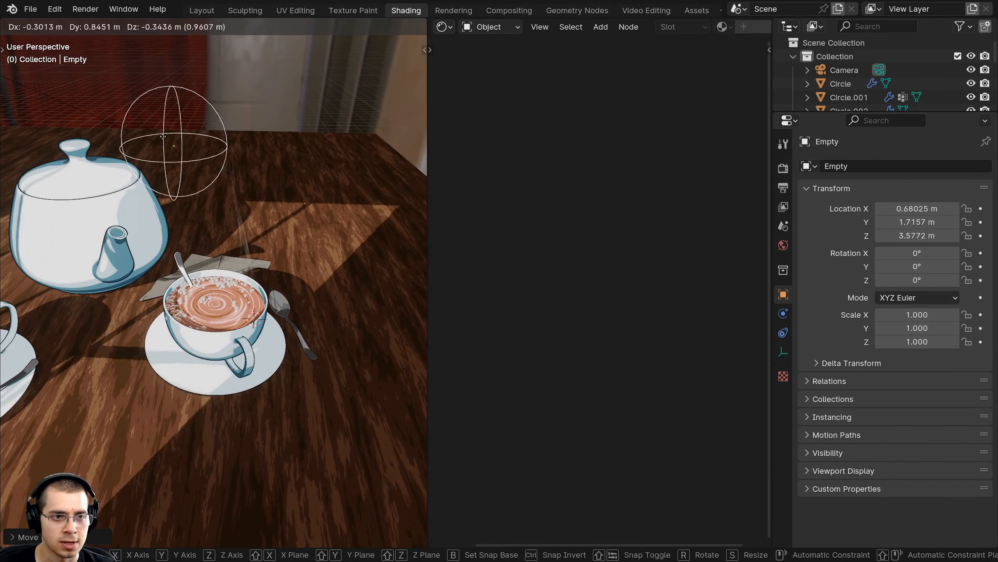
click(228, 263)
middle_drag(228, 263, 405, 122)
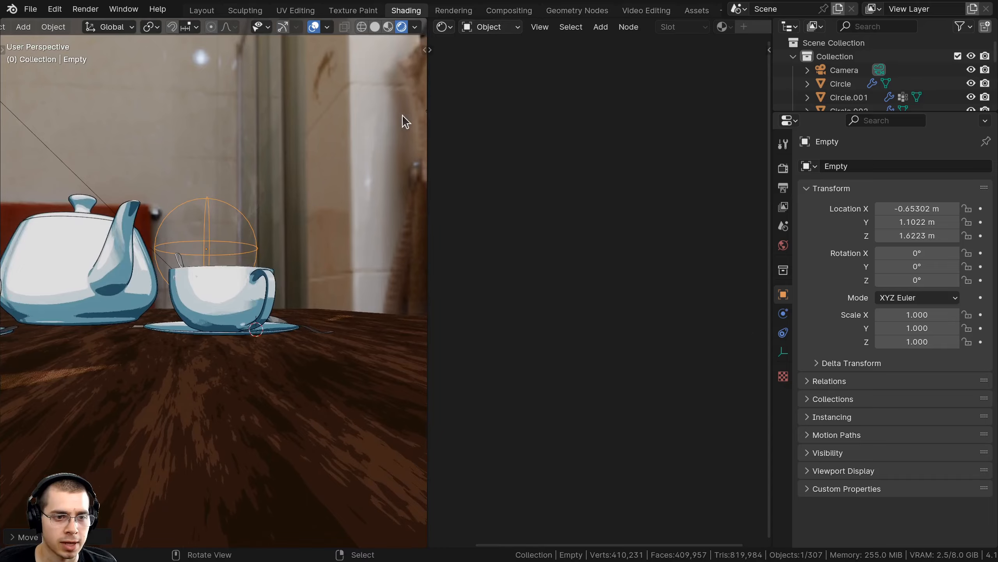
Scale the sphere empty down to about 0.082 and lower it towards the surface of the front cup's drink
scroll(352, 255, up, 5)
middle_drag(173, 216, 365, 262)
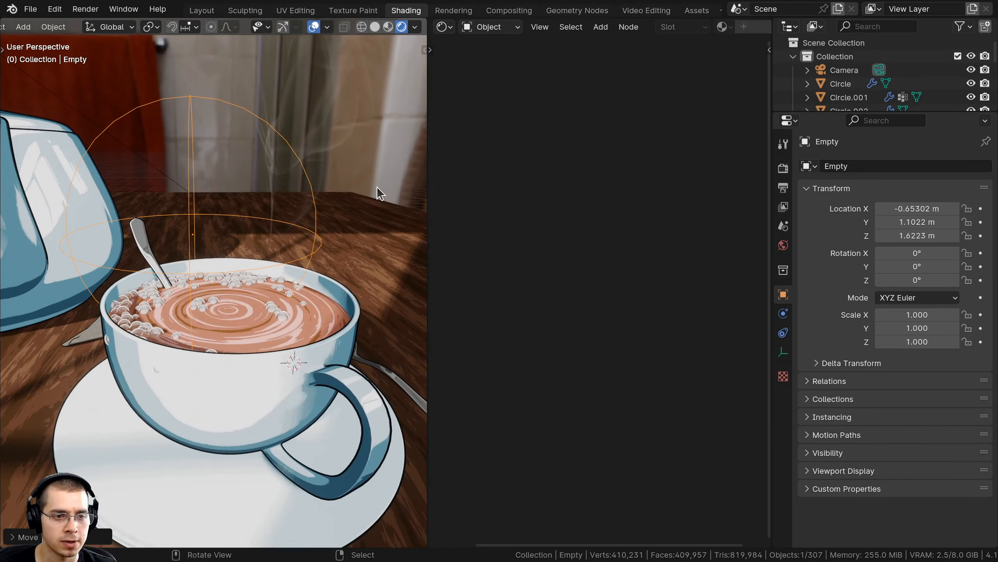
key(s)
click(194, 235)
key(g)
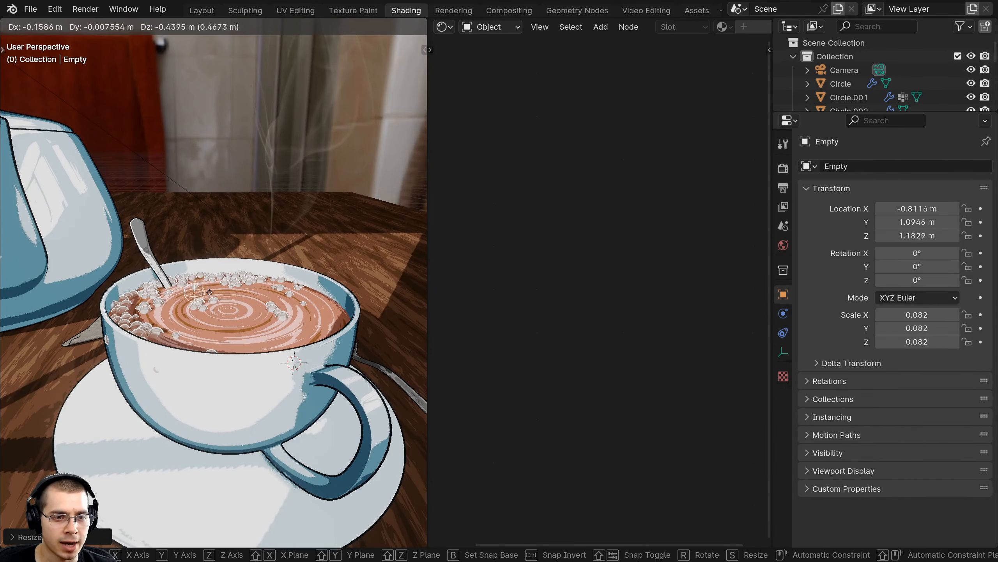
click(210, 304)
Centre the small empty on the swirl of the front cup's drink and return to the camera view
middle_drag(232, 299, 232, 343)
key(g)
click(201, 314)
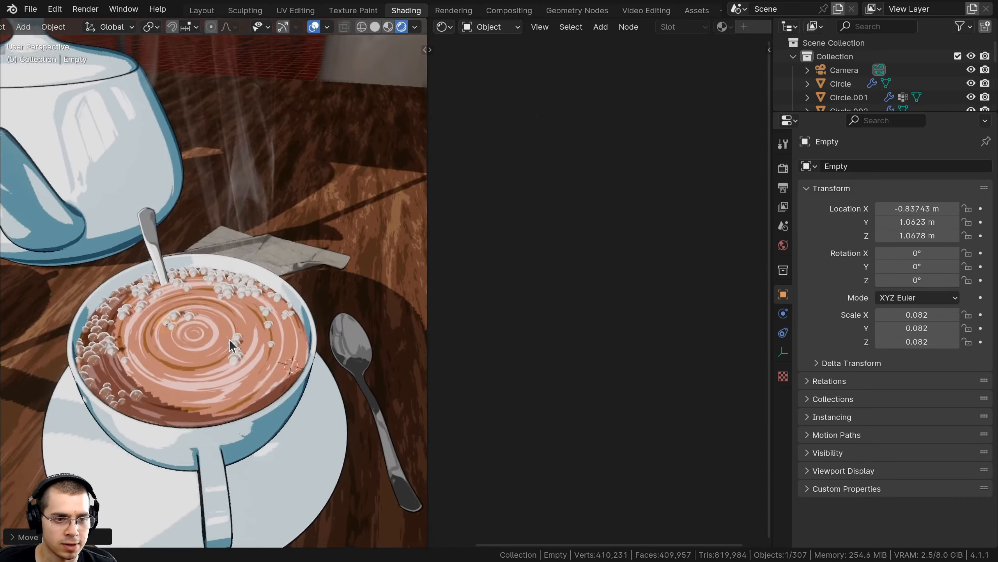
key(g)
click(232, 344)
key(KP_0)
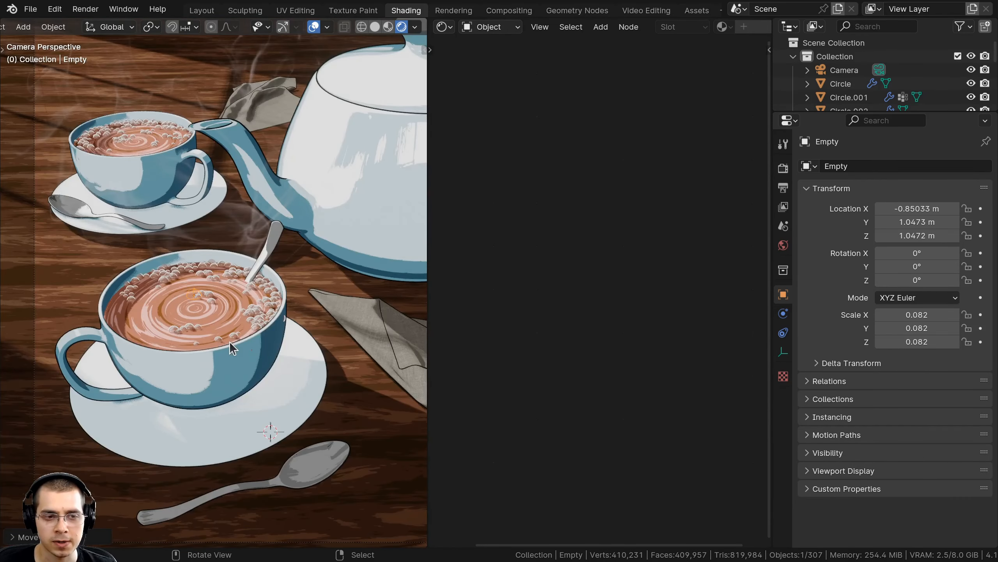
Select the camera, open its camera data settings and switch to the Layout workspace with the whole camera frame in view
click(48, 241)
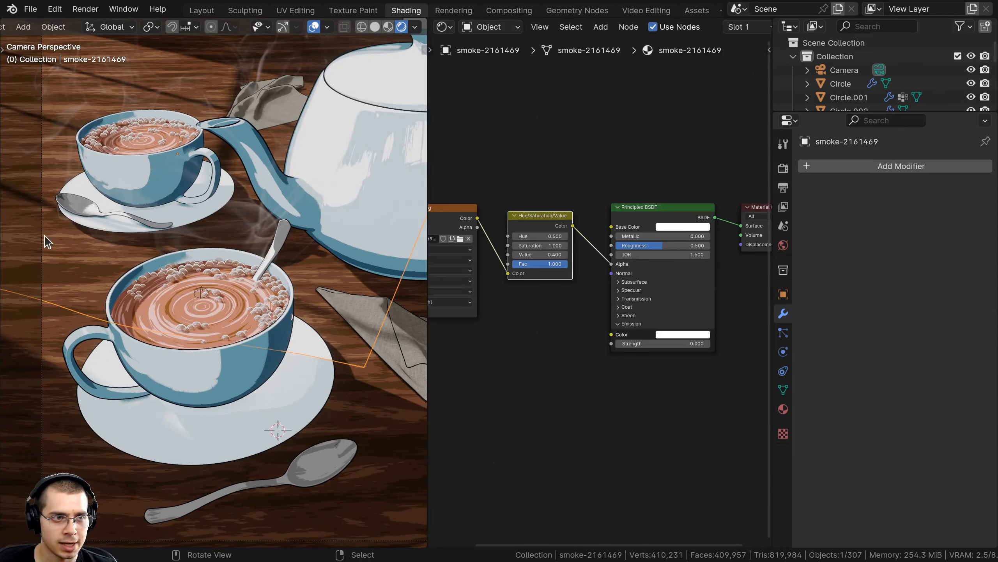
click(43, 301)
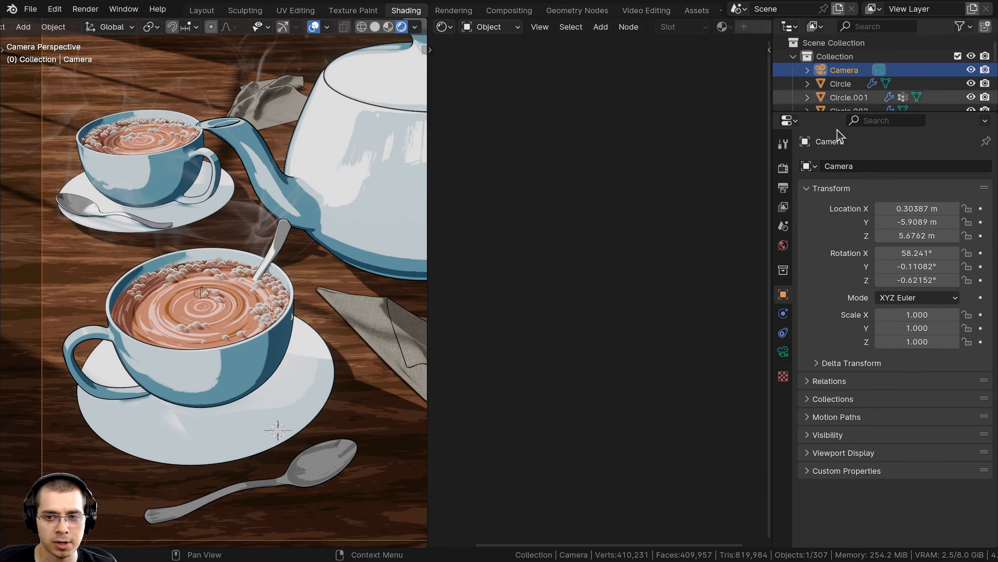
click(783, 351)
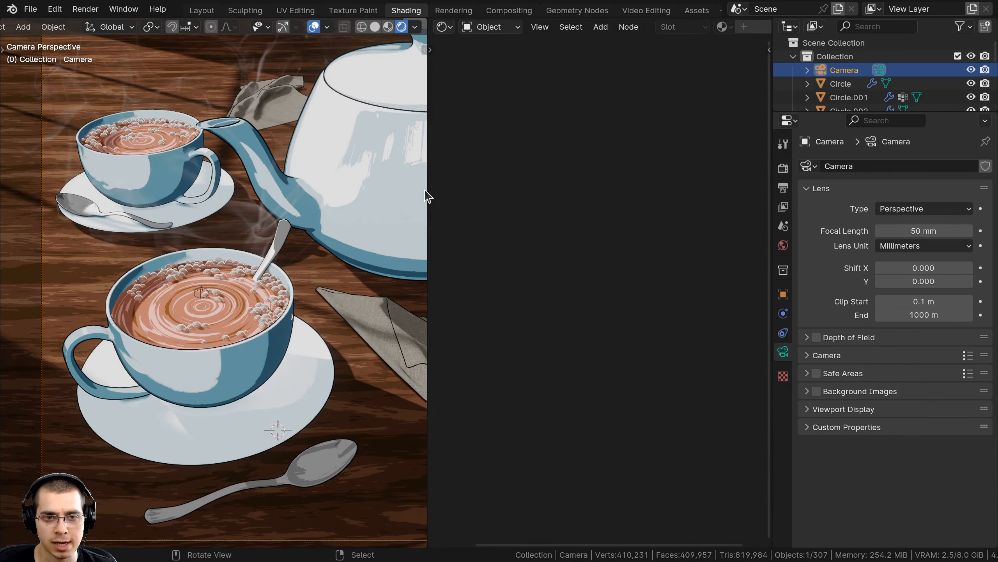
click(207, 16)
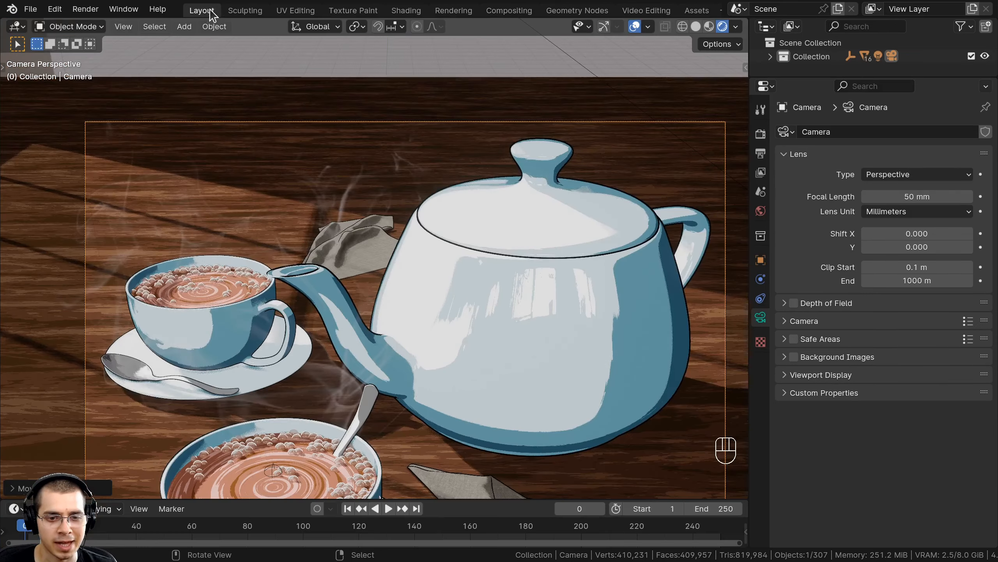
shift+middle_drag(485, 226, 355, 217)
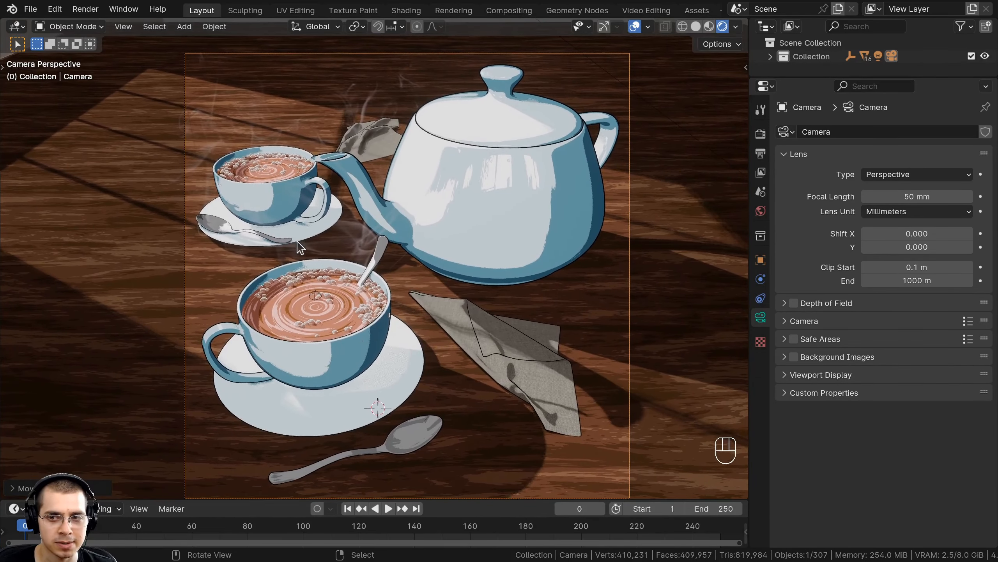
key(g)
right_click(244, 193)
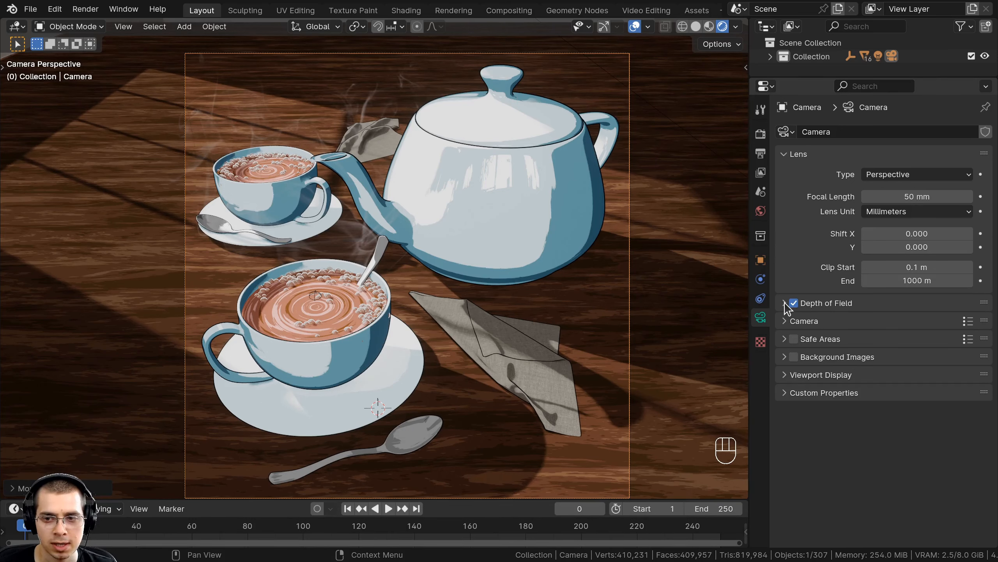
Enable the camera's Depth of Field and pick the sphere empty in the front cup as its focus object
click(785, 303)
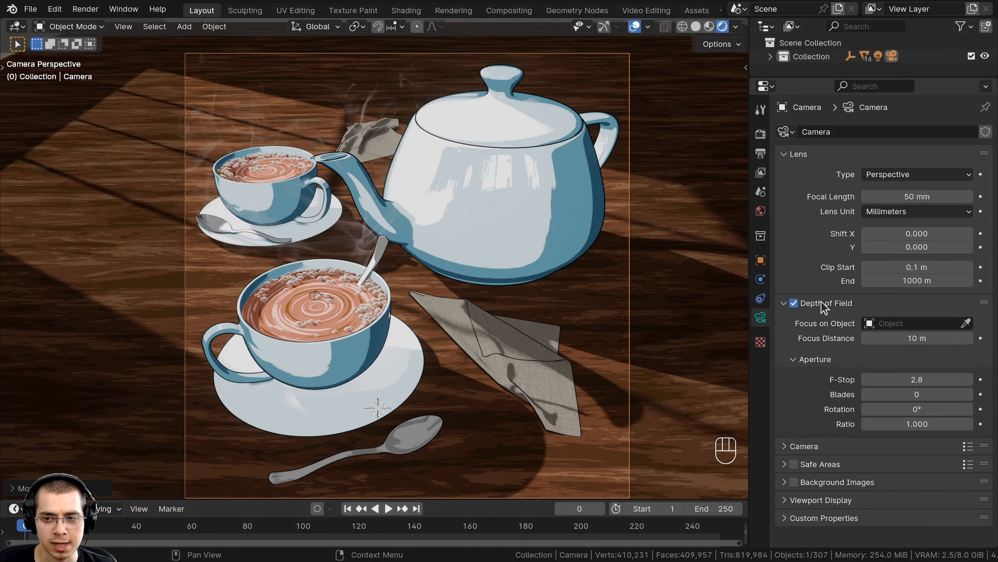
click(966, 323)
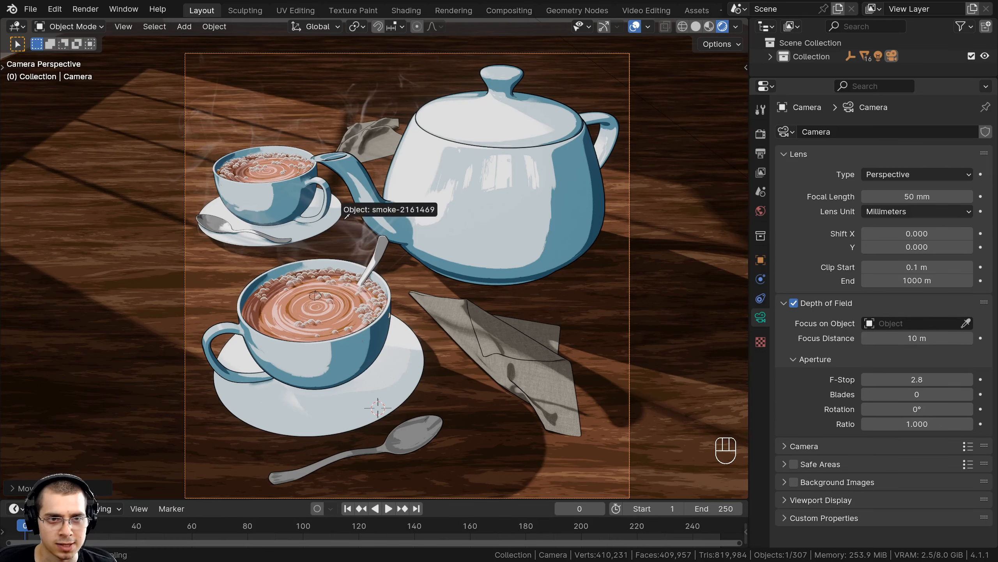
key(Escape)
middle_drag(337, 238, 724, 296)
scroll(286, 307, up, 3)
click(966, 324)
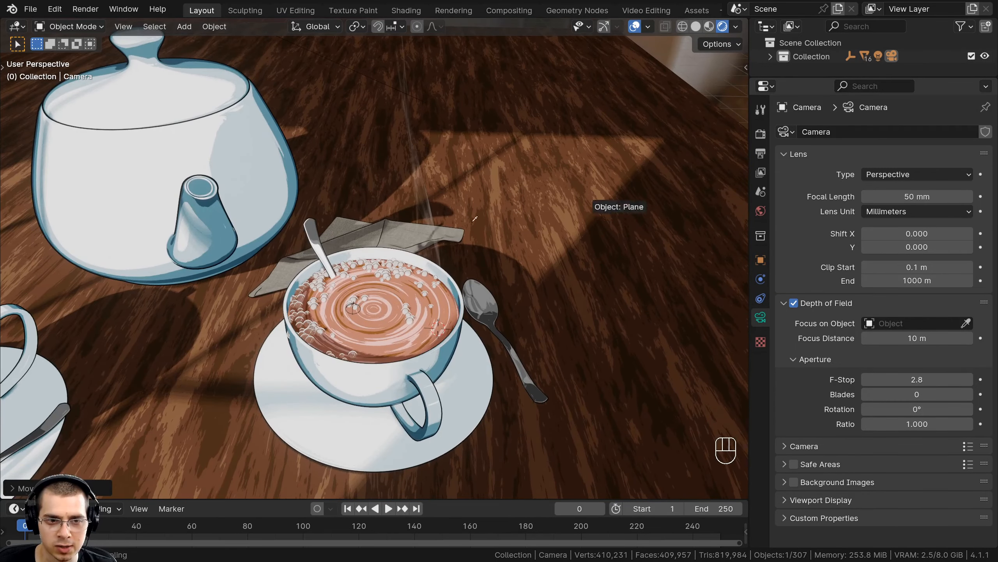
click(350, 308)
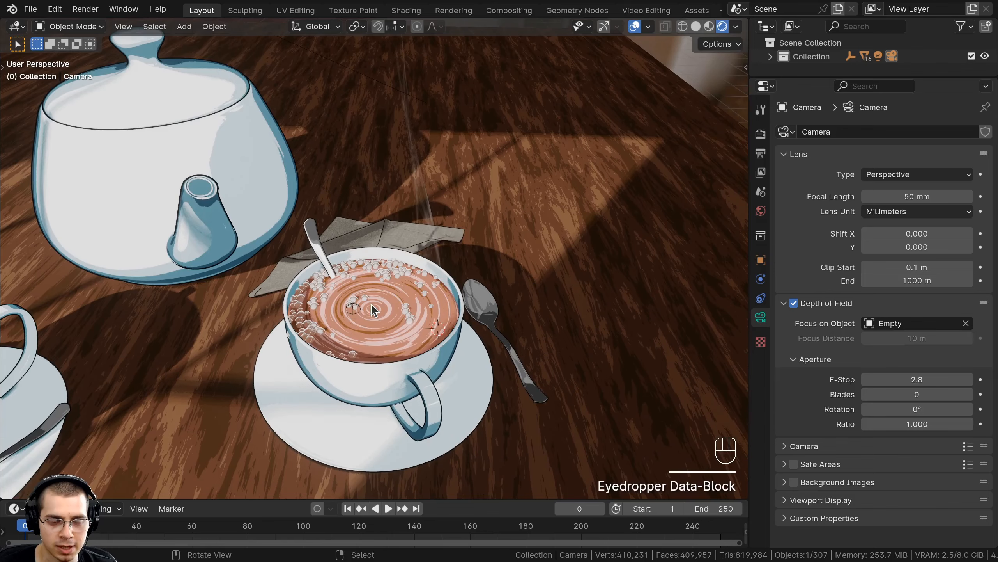
Return to the camera view and set the Depth of Field F-Stop to 1.0
key(KP_0)
drag(933, 379, 315, 125)
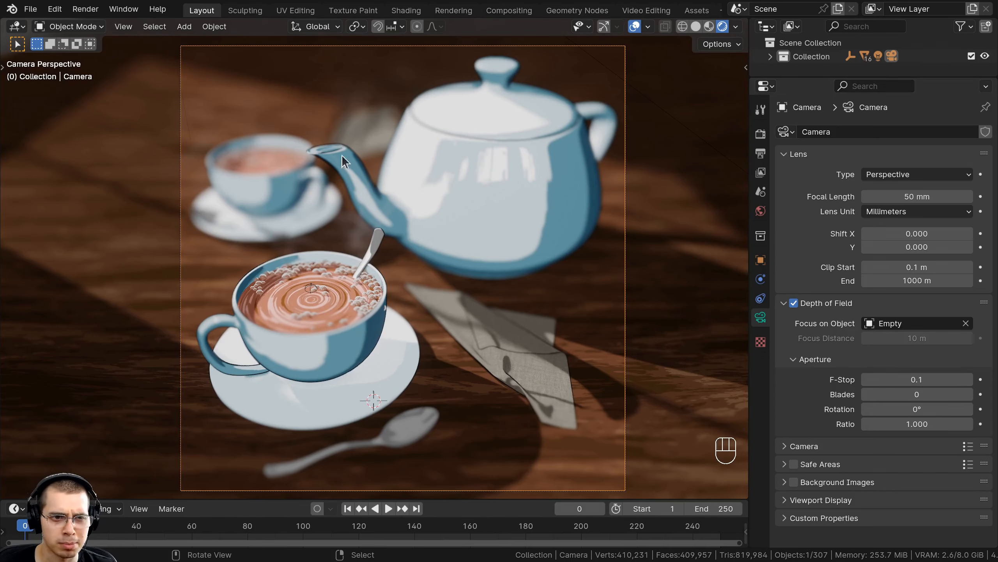
shift+middle_drag(488, 261, 461, 291)
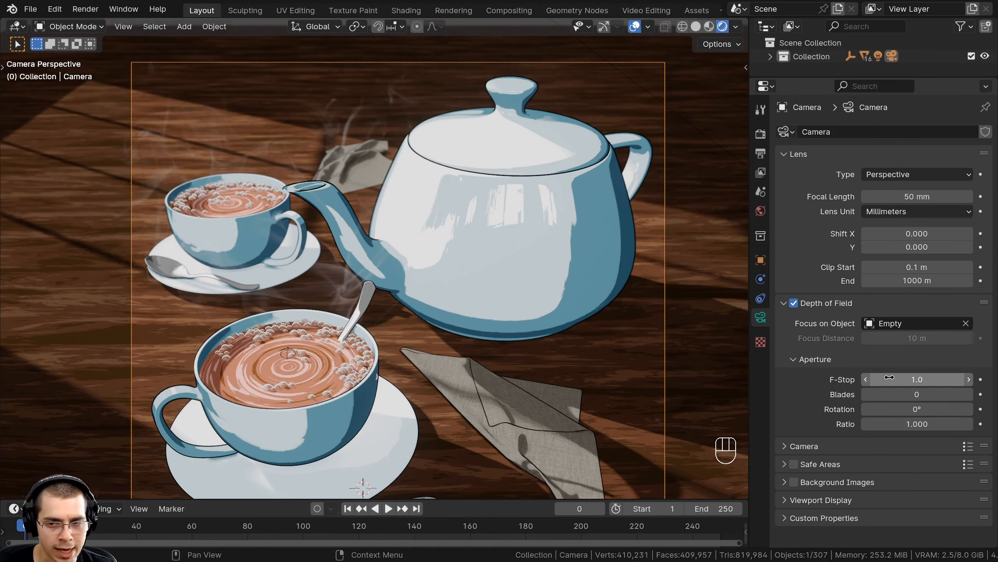
Examine the depth-of-field blur on the front cup, back cup, steam and rear napkin, then the whole composition
shift+middle_drag(264, 211, 300, 245)
scroll(359, 425, up, 4)
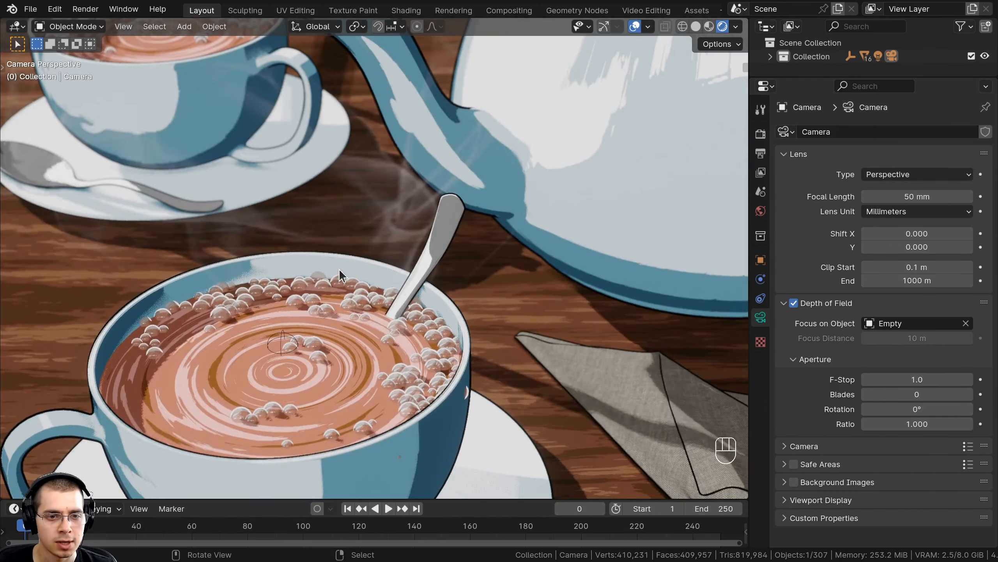
shift+middle_drag(484, 199, 540, 421)
shift+middle_drag(410, 118, 439, 147)
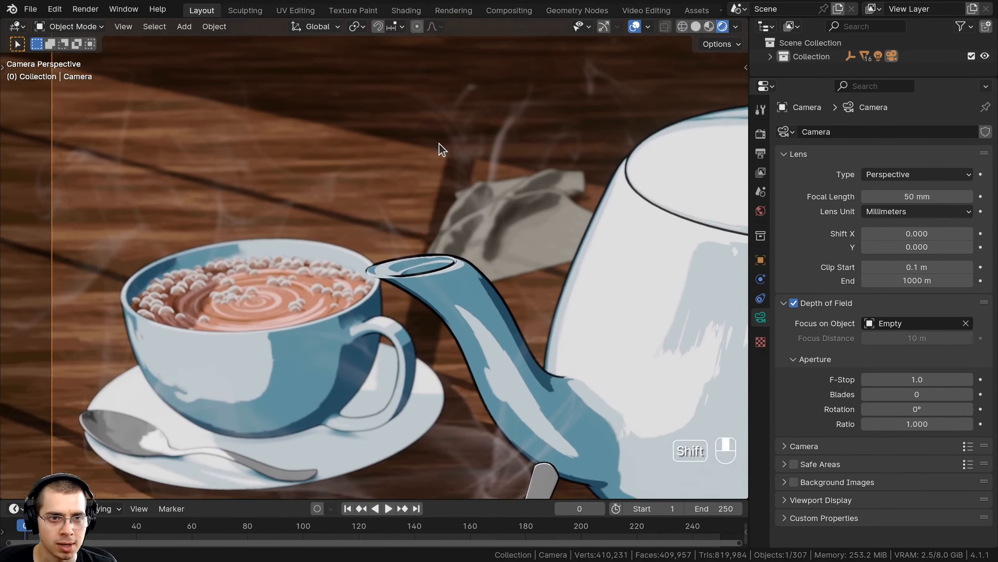
scroll(258, 82, up, 1)
shift+middle_drag(305, 86, 249, 324)
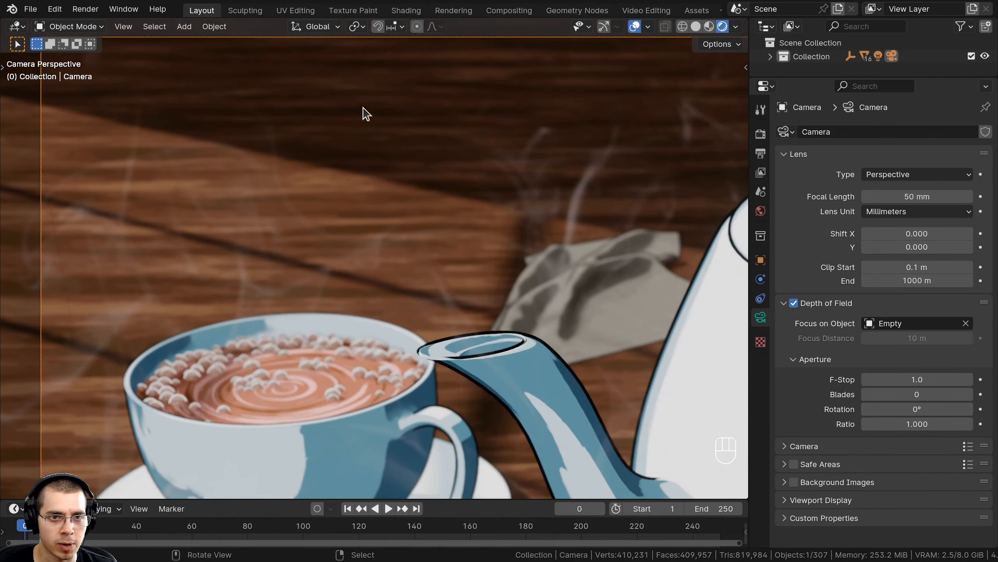
scroll(492, 153, down, 6)
shift+middle_drag(543, 358, 444, 254)
shift+middle_drag(506, 262, 491, 251)
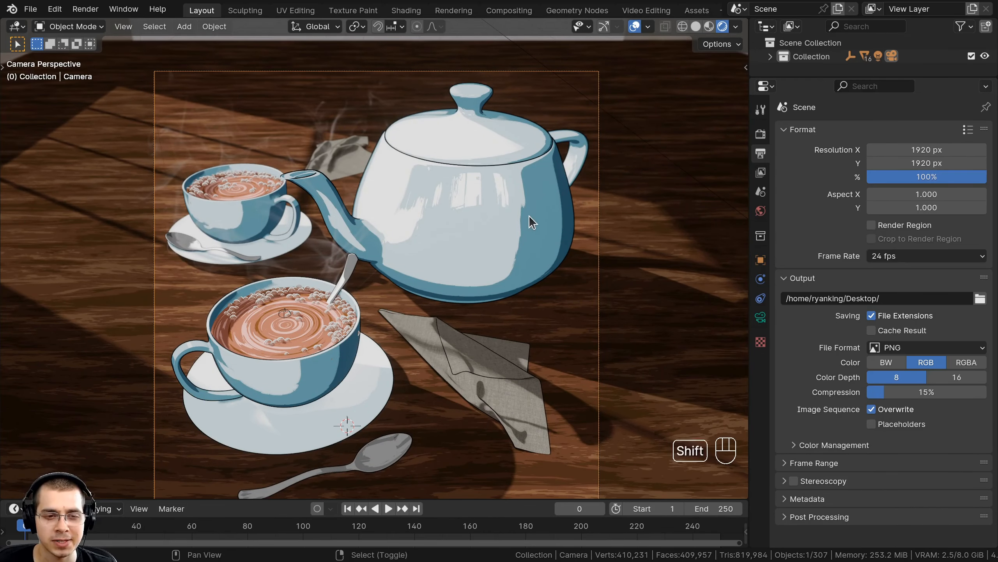
shift+middle_drag(321, 191, 323, 192)
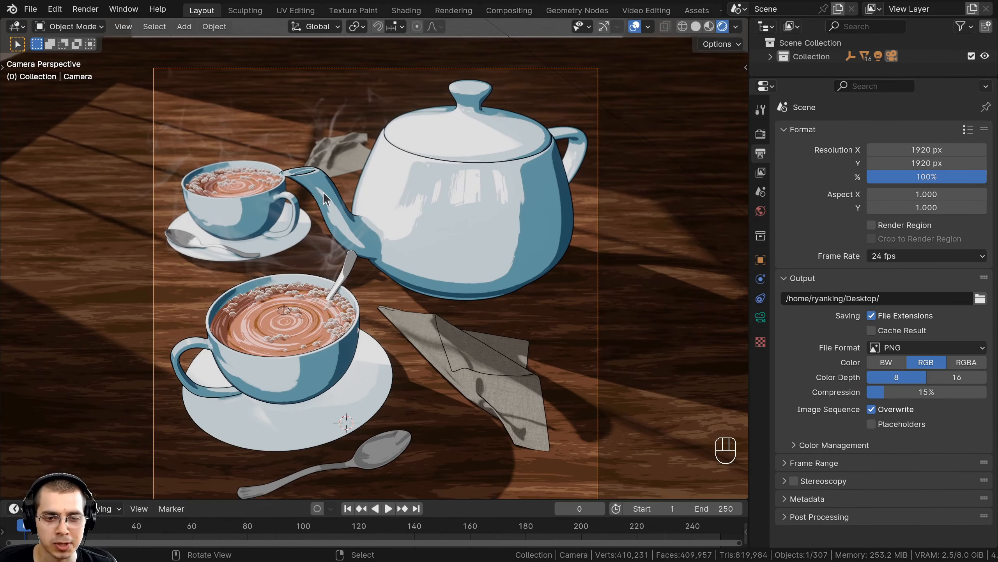
Widen the properties area, show the Bloom render settings and turn Bloom off and on again to compare its effect
click(759, 134)
drag(750, 130, 704, 130)
click(749, 281)
scroll(773, 293, down, 5)
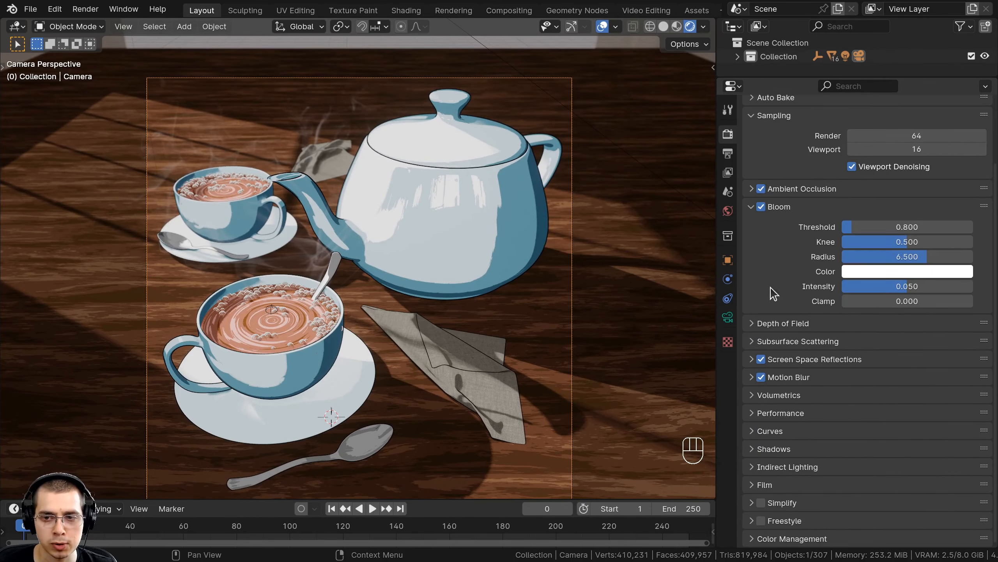
click(762, 205)
click(762, 206)
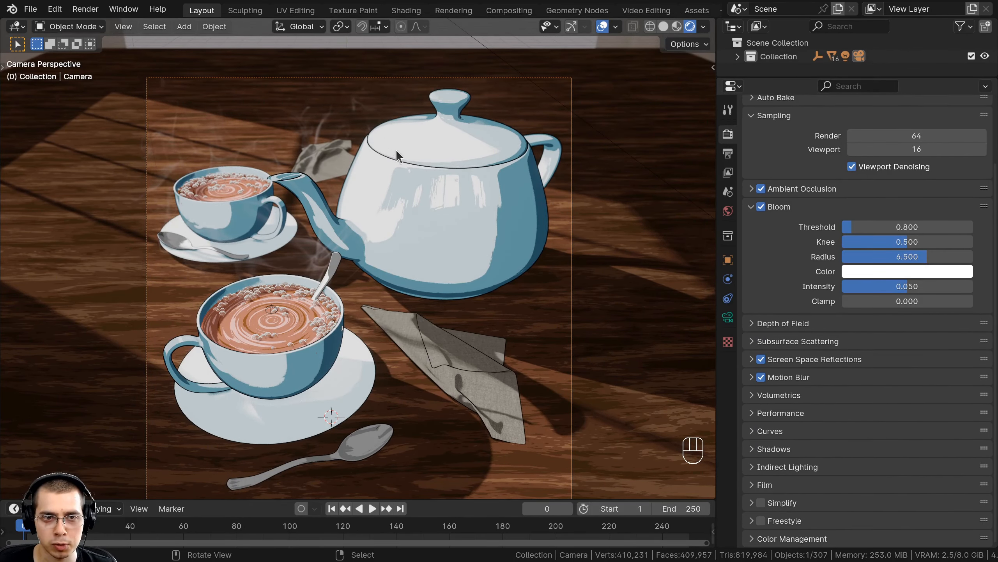
Set the Bloom intensity to 1 and its radius to 4.5
shift+scroll(388, 180, down, 3)
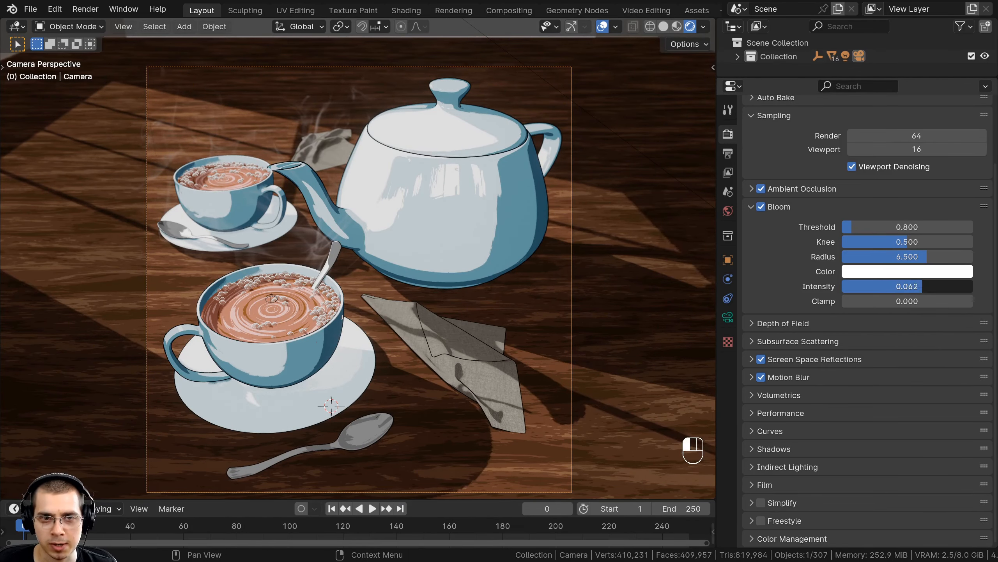
drag(898, 286, 965, 293)
click(916, 292)
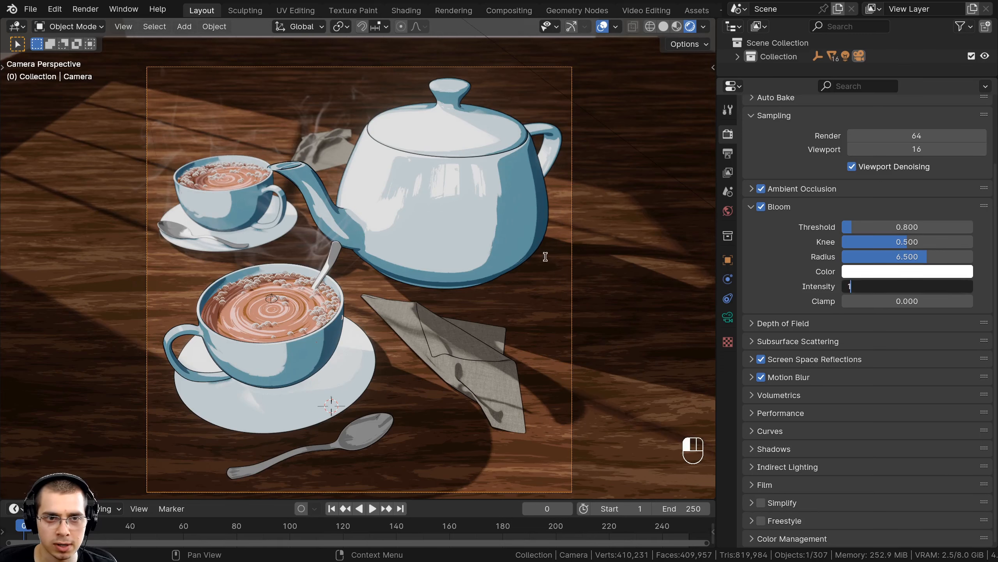
text(1)
key(Return)
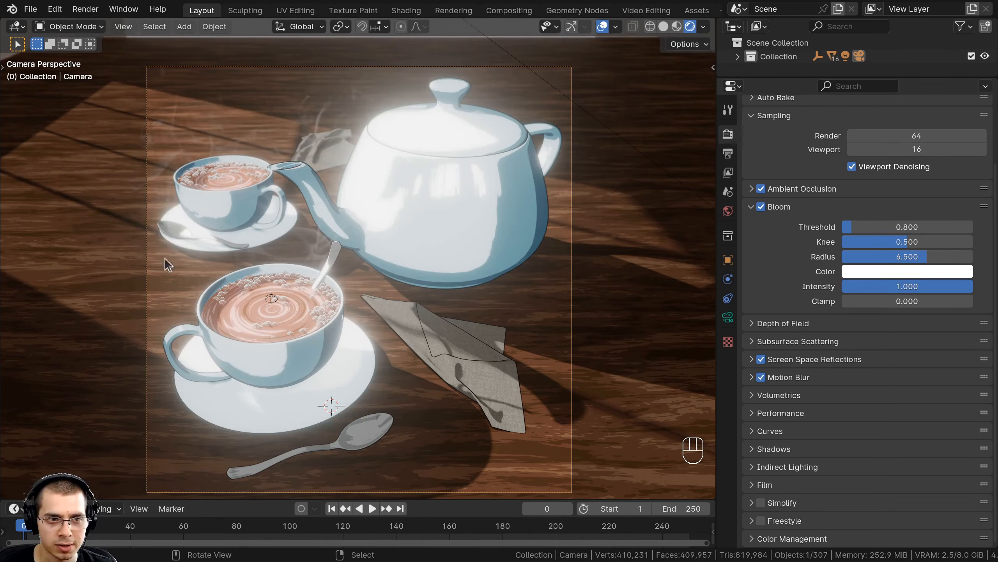
drag(925, 259, 899, 260)
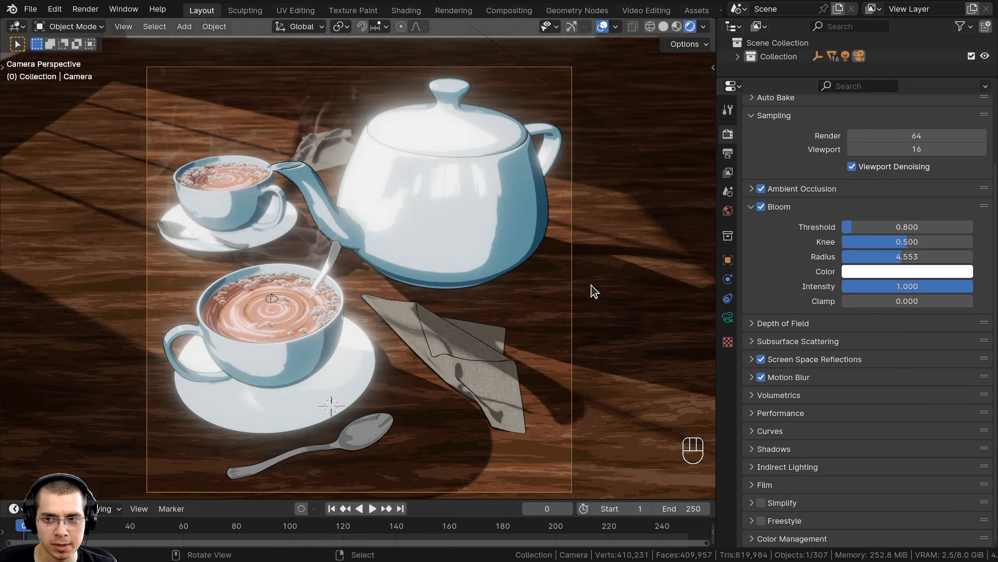
drag(882, 255, 804, 255)
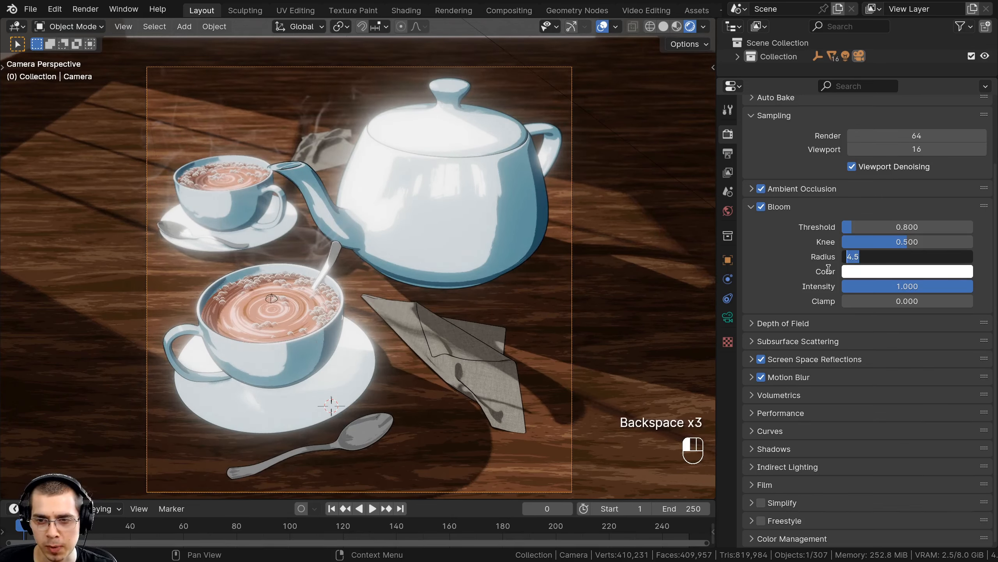
click(820, 271)
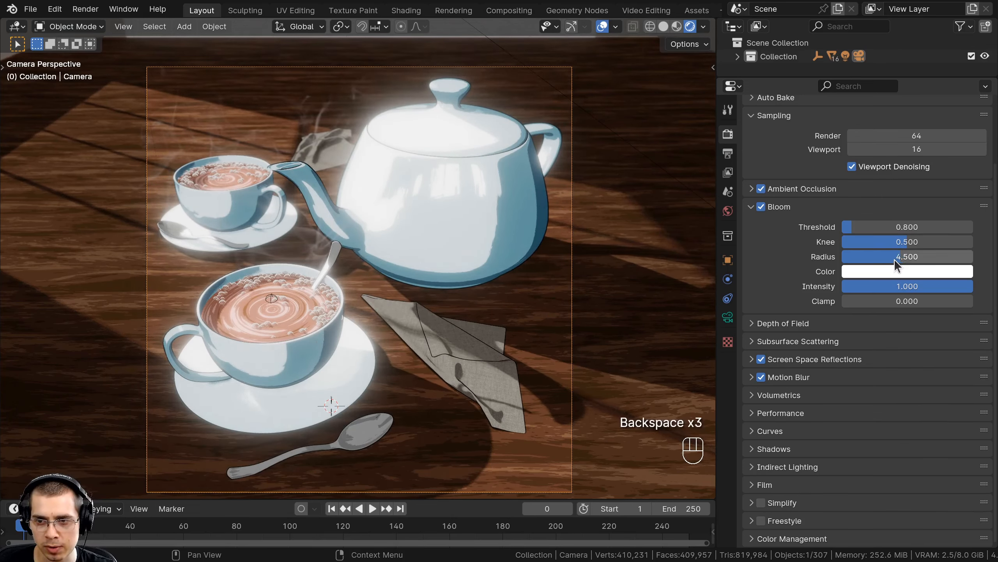
Lower the Bloom intensity to 0.448 and check the glow on the cups and teapot
drag(931, 290, 856, 290)
scroll(365, 292, up, 5)
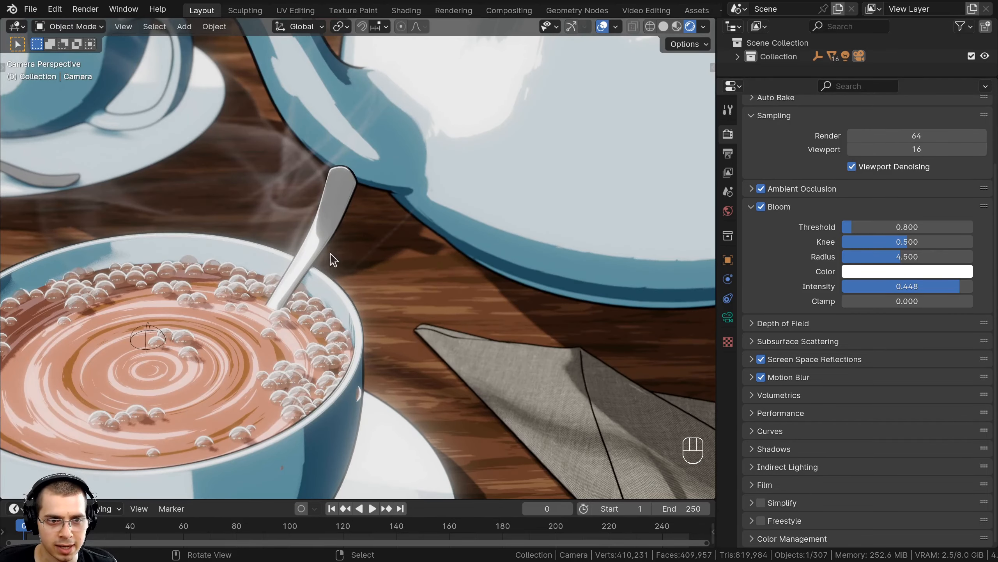
scroll(335, 250, down, 5)
scroll(537, 157, up, 4)
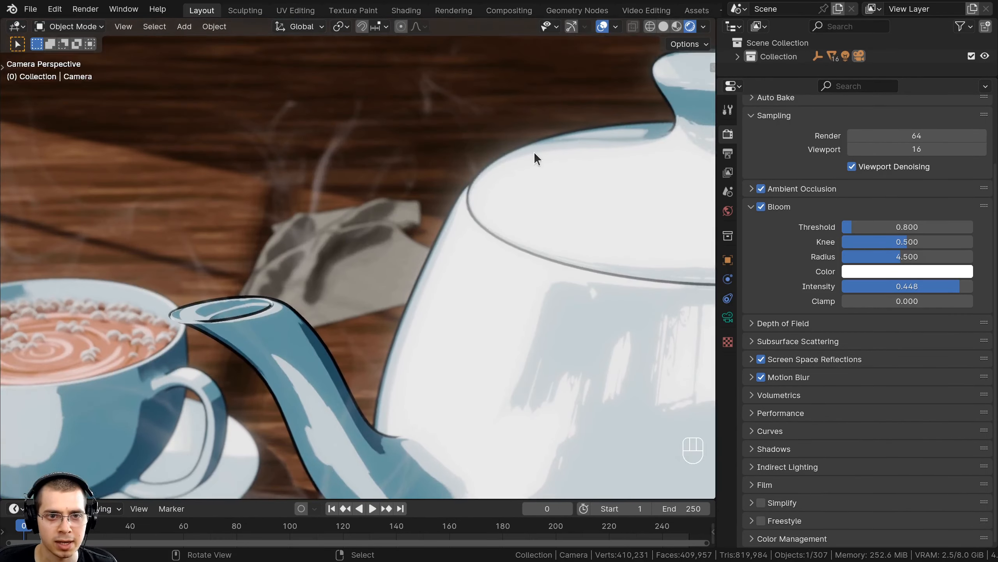
scroll(478, 135, down, 8)
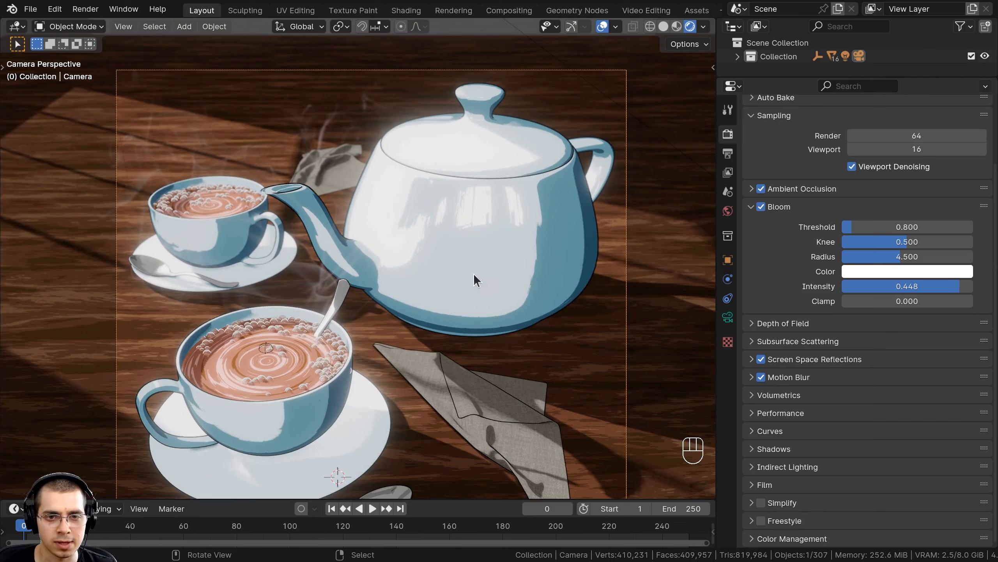
Set the Bloom radius to 4 and the intensity to 0.3
key(ctrl+z)
key(ctrl+z)
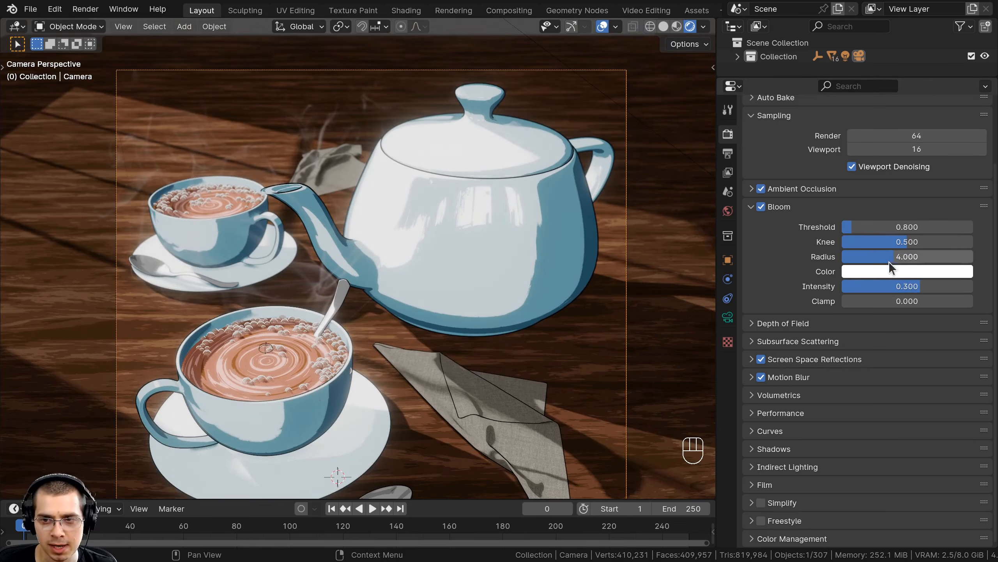
scroll(417, 225, down, 2)
shift+middle_drag(417, 225, 417, 213)
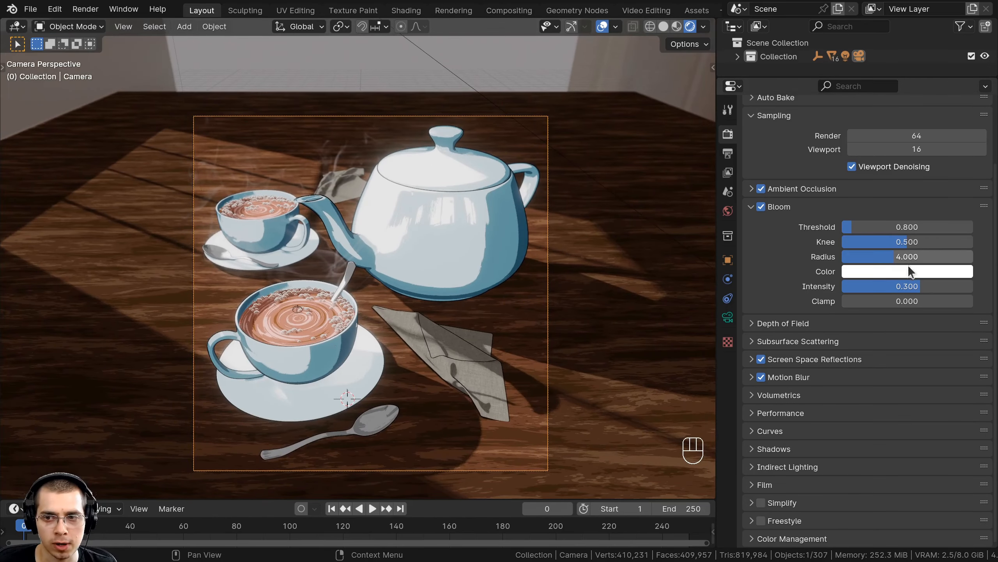
Move the window object Plane.006 horizontally, locking the Z axis, to shift the light and shadows over the tea set
key(g)
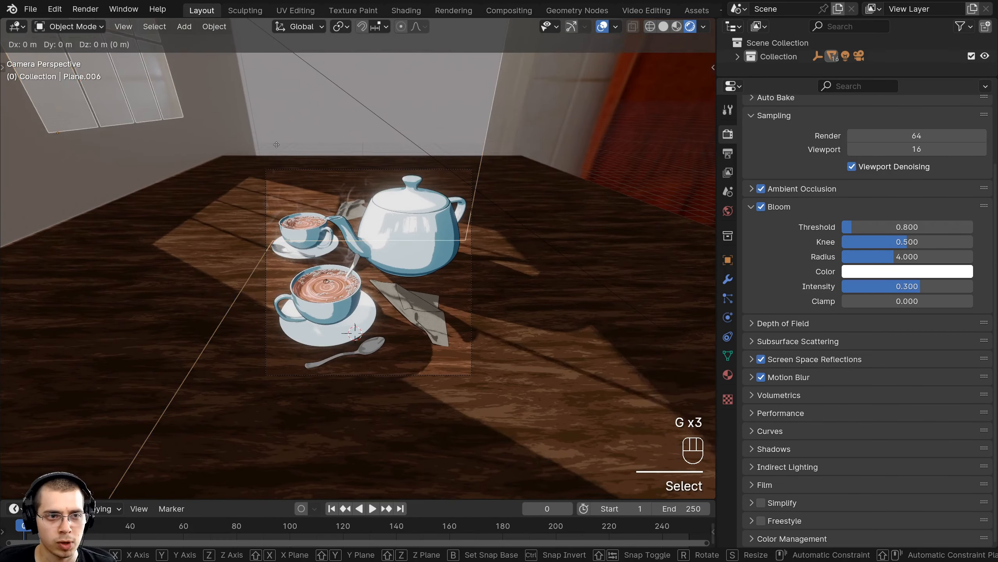
key(shift+z)
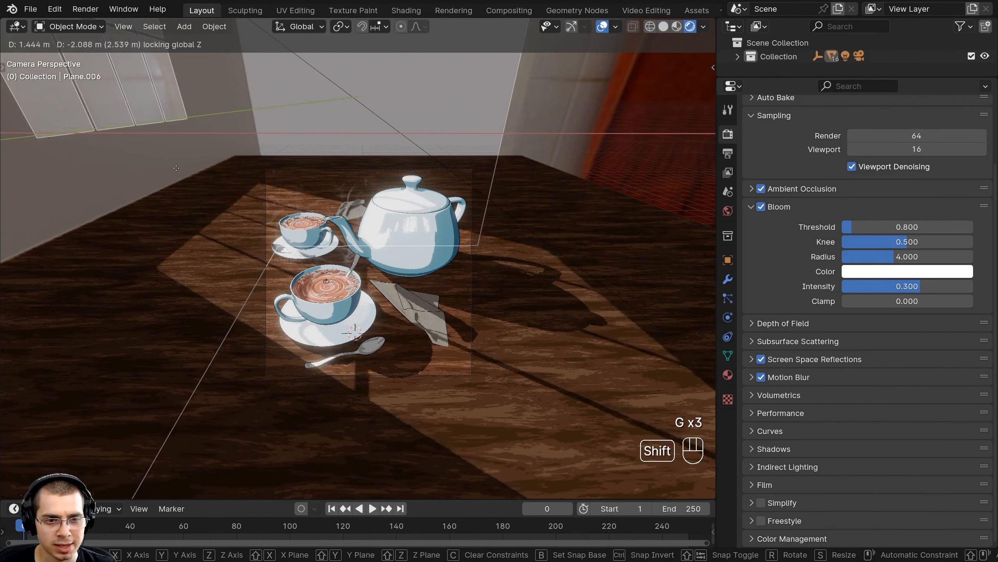
click(193, 197)
shift+middle_drag(192, 192, 199, 124)
key(g)
key(shift+z)
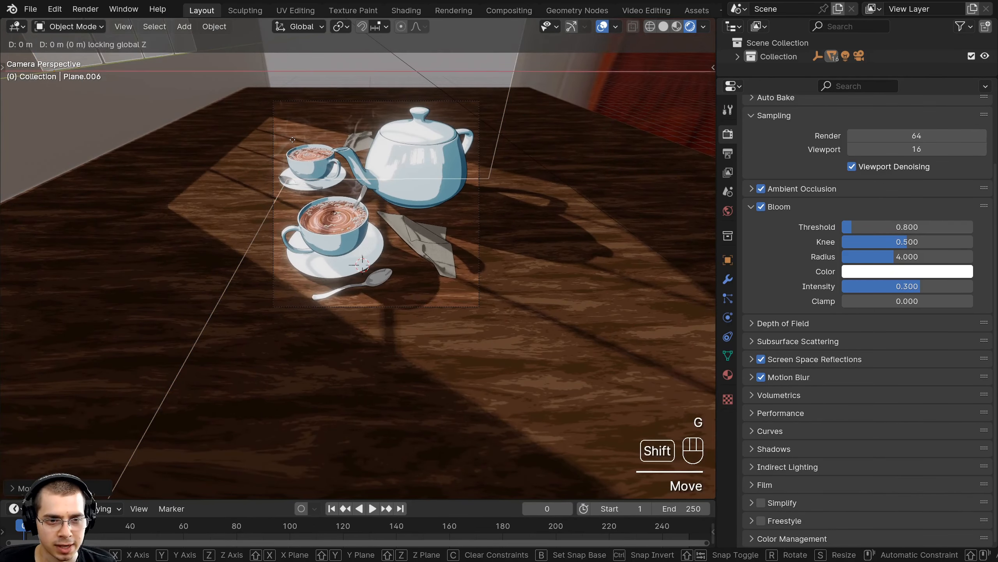
click(317, 259)
Move the spoon in front of the front saucer slightly along the tabletop, locking the Z axis
scroll(278, 349, up, 3)
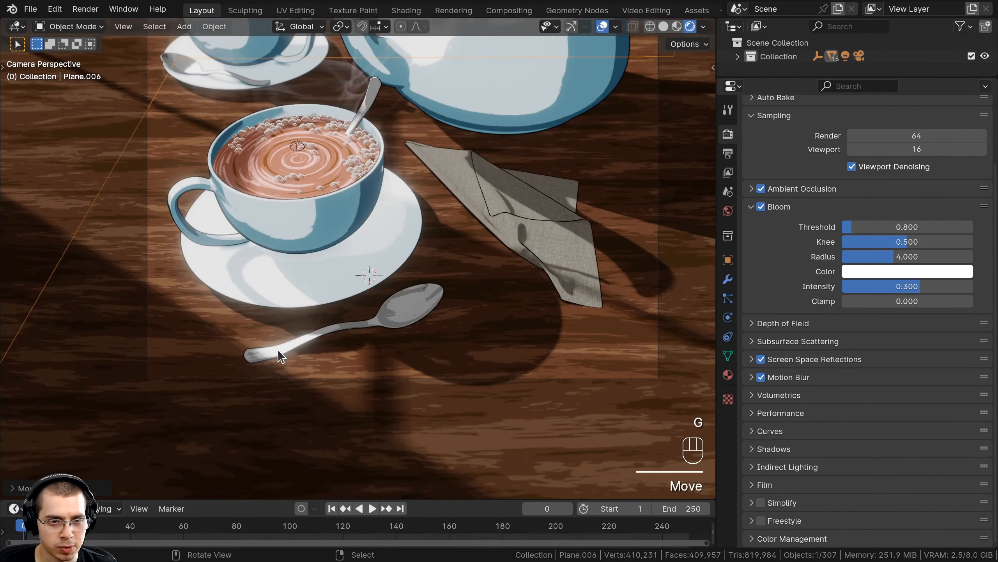
click(277, 349)
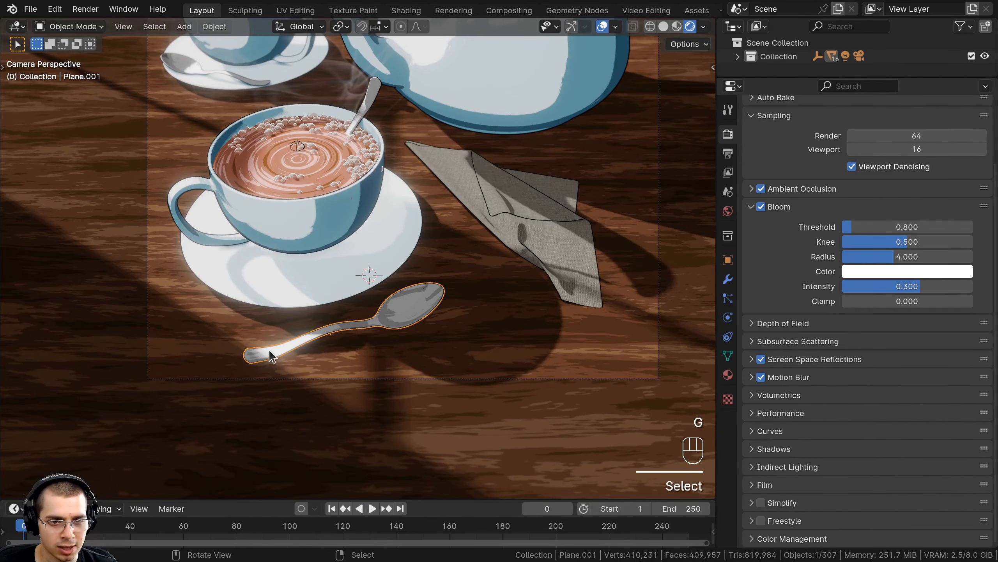
key(g)
key(shift+z)
click(486, 345)
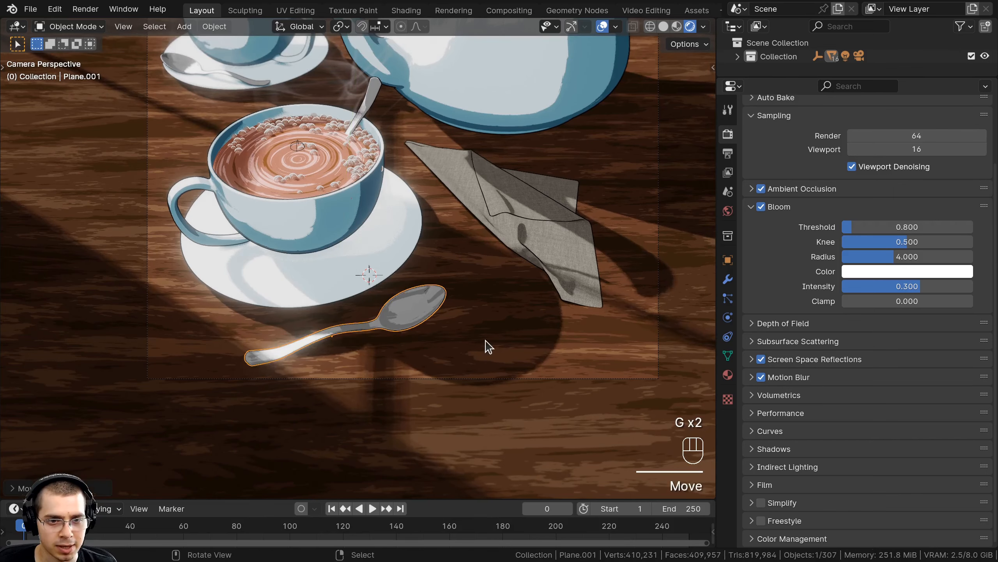
Save the file and render the current frame, checking the cups, teapot and spoon in the rendered image
key(ctrl+s)
scroll(369, 277, down, 3)
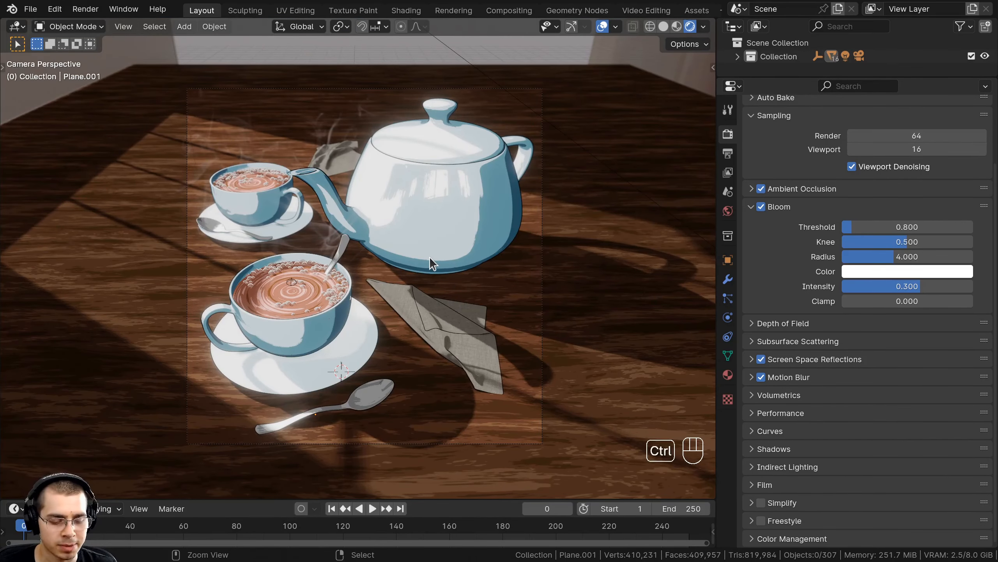
key(ctrl+s)
shift+middle_drag(511, 340, 508, 342)
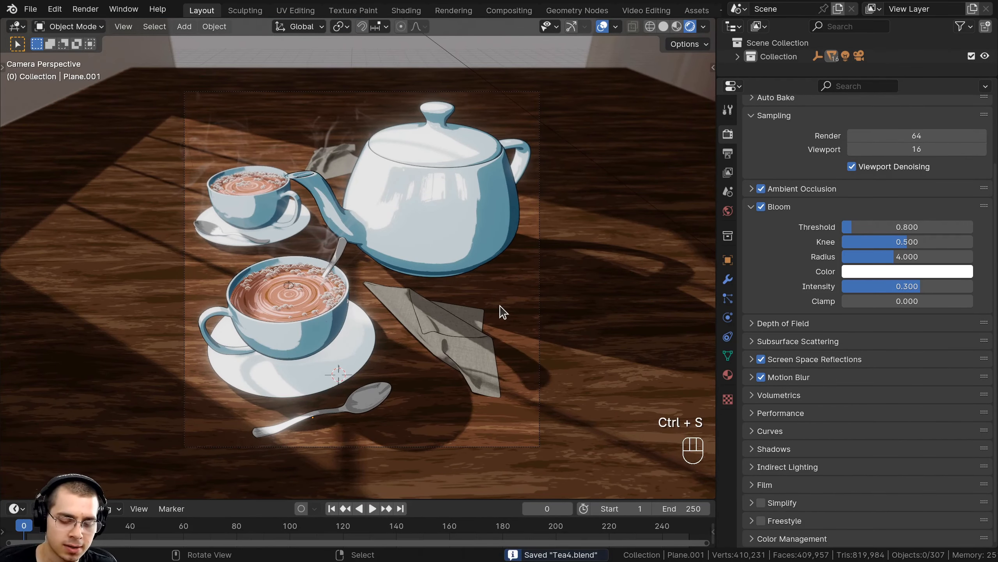
key(F12)
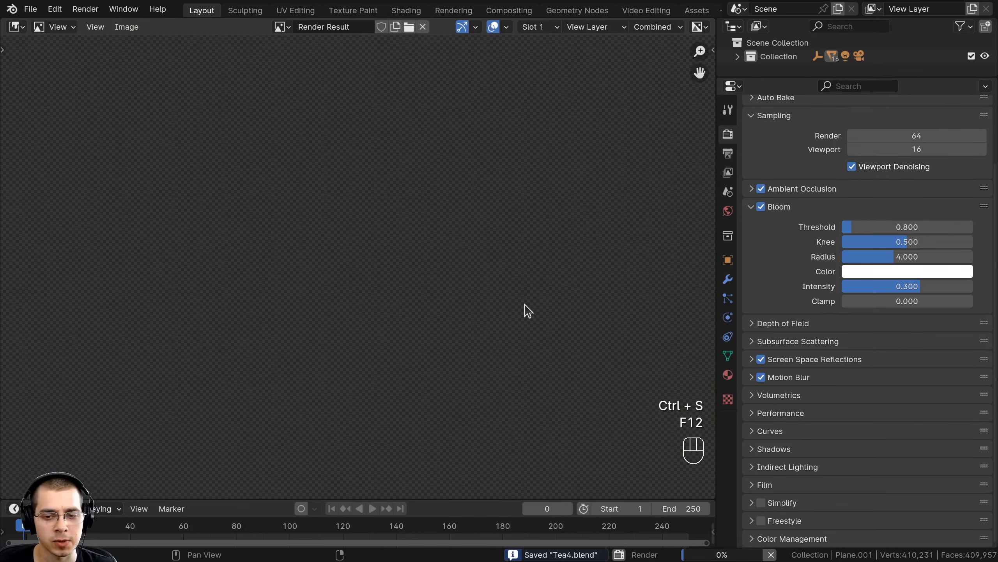
scroll(506, 286, down, 2)
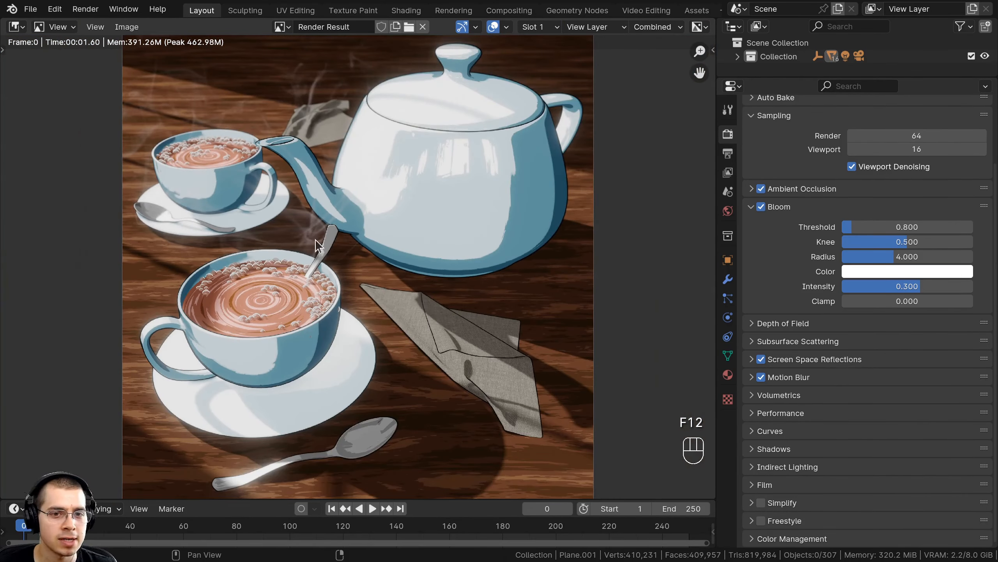
mouse_move(420, 224)
middle_down()
mouse_move(437, 212)
mouse_move(480, 217)
mouse_move(423, 244)
middle_up()
scroll(479, 217, up, 3)
scroll(463, 228, down, 3)
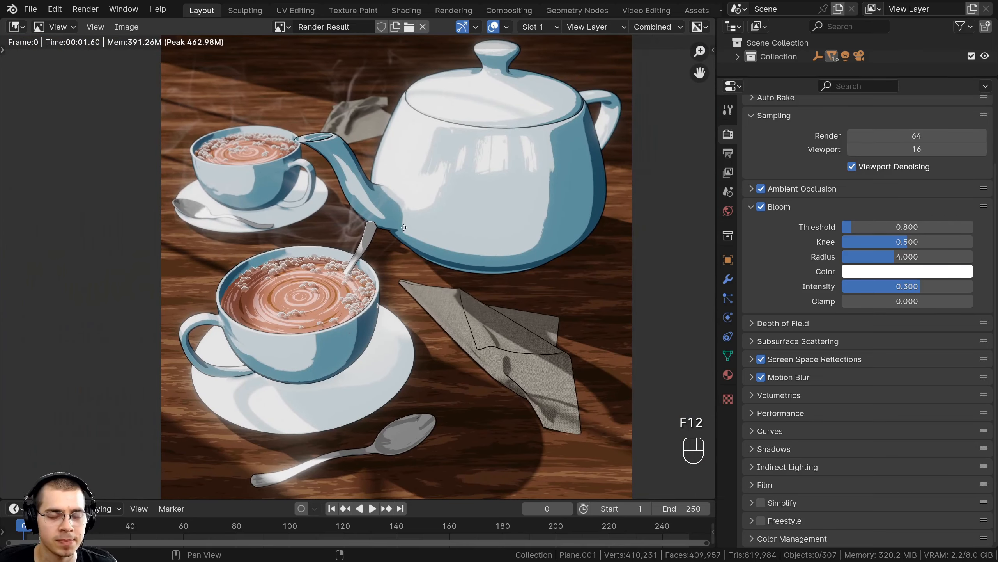
scroll(424, 154, down, 1)
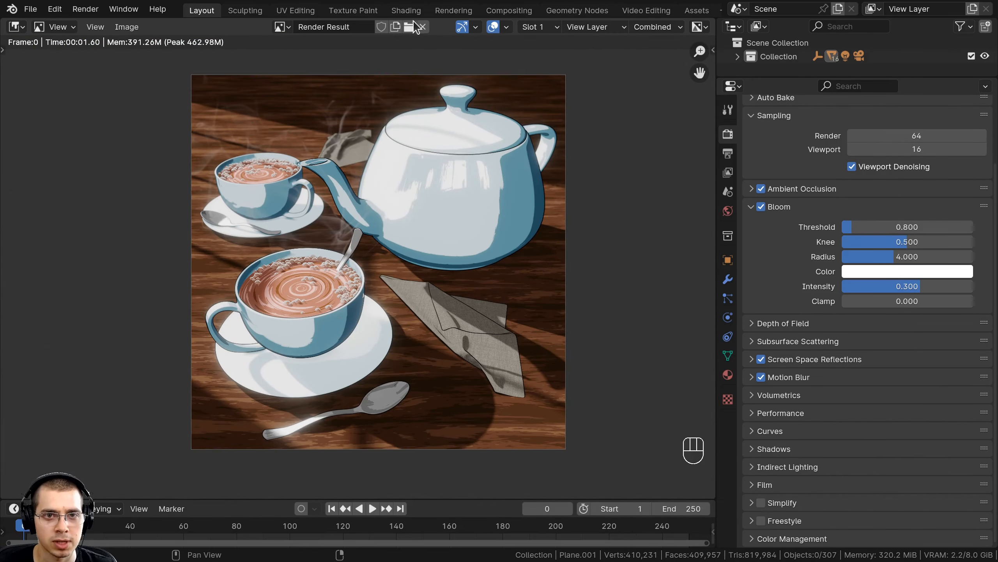
Open the Compositing workspace and enable Use Nodes for the scene
click(502, 11)
click(157, 27)
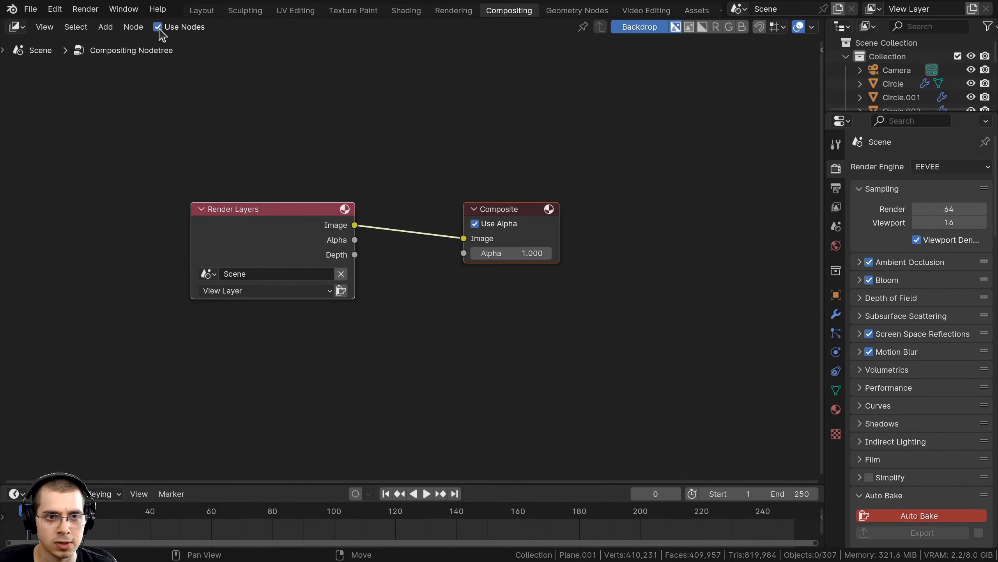
click(356, 347)
drag(354, 347, 327, 350)
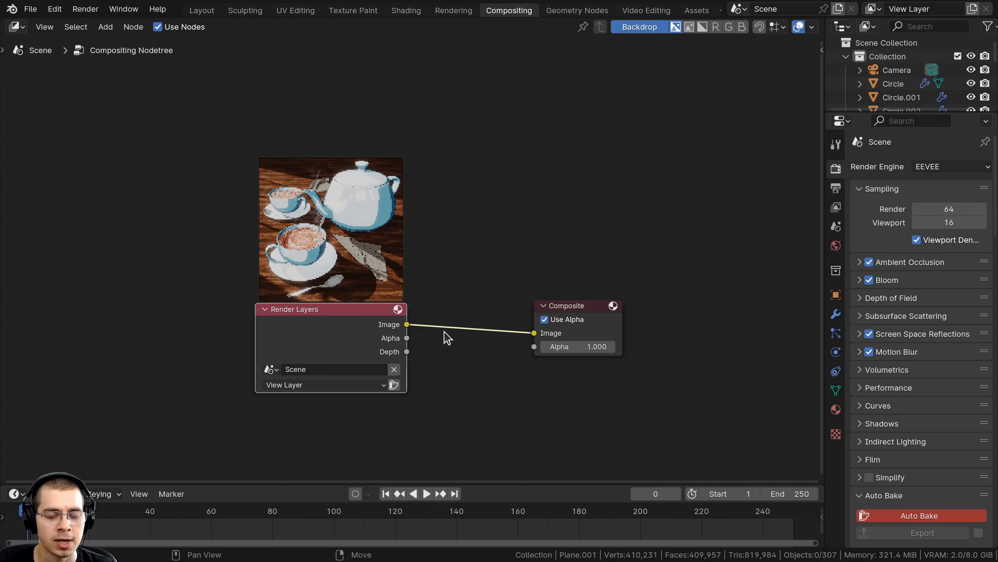
middle_drag(454, 194, 406, 194)
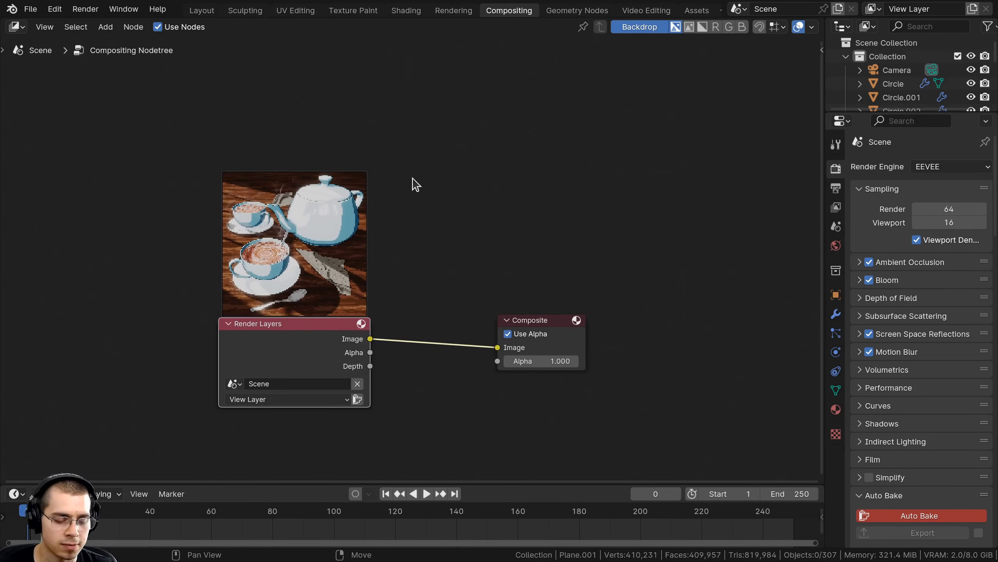
Add a Box Mask node and place it above the Render Layers node
key(shift+a)
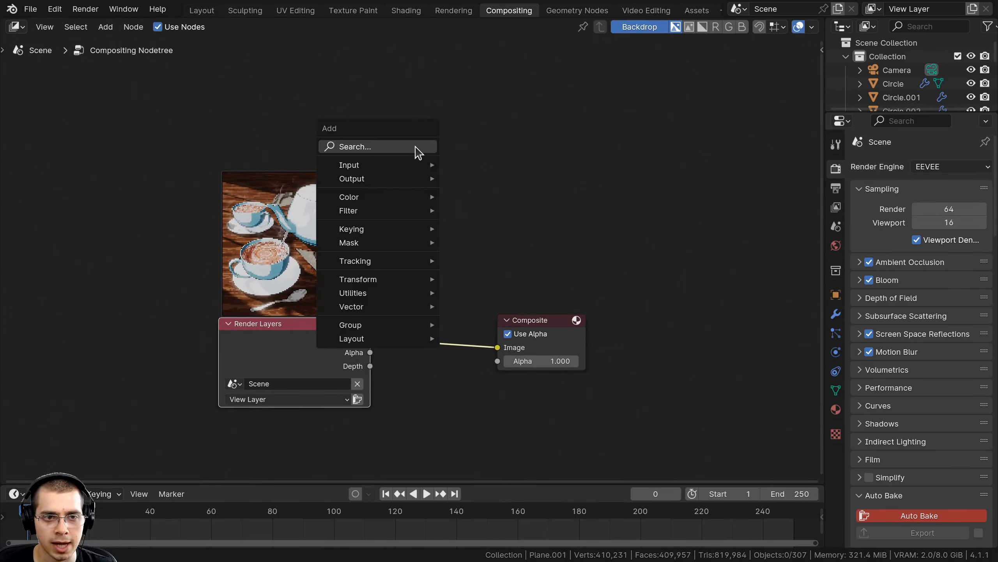
click(415, 147)
text(box)
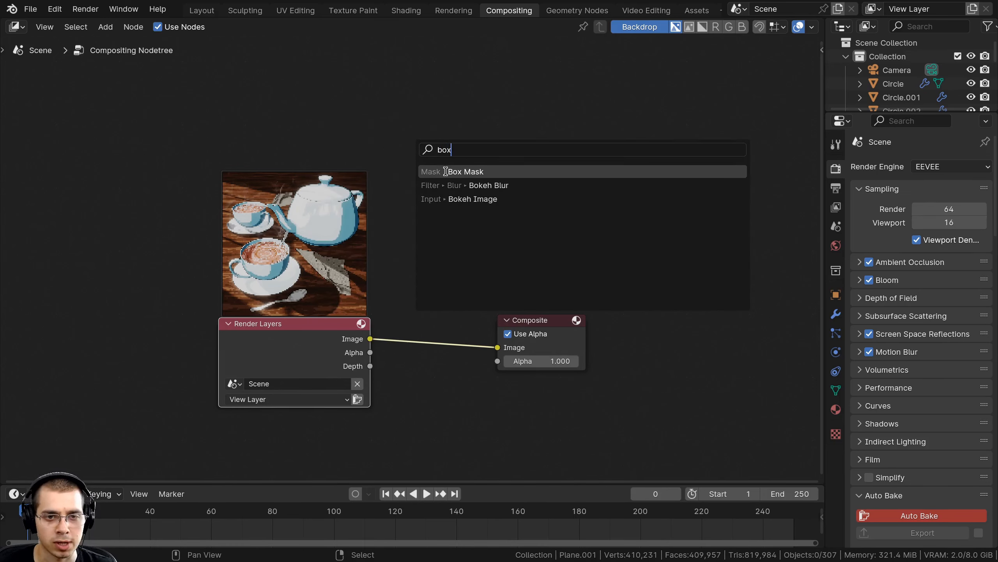
click(445, 171)
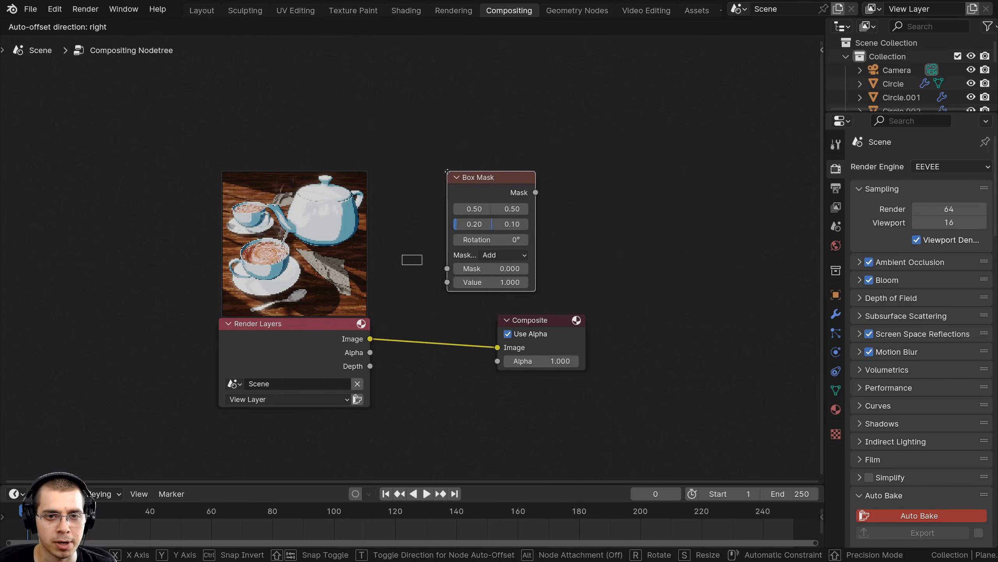
click(325, 181)
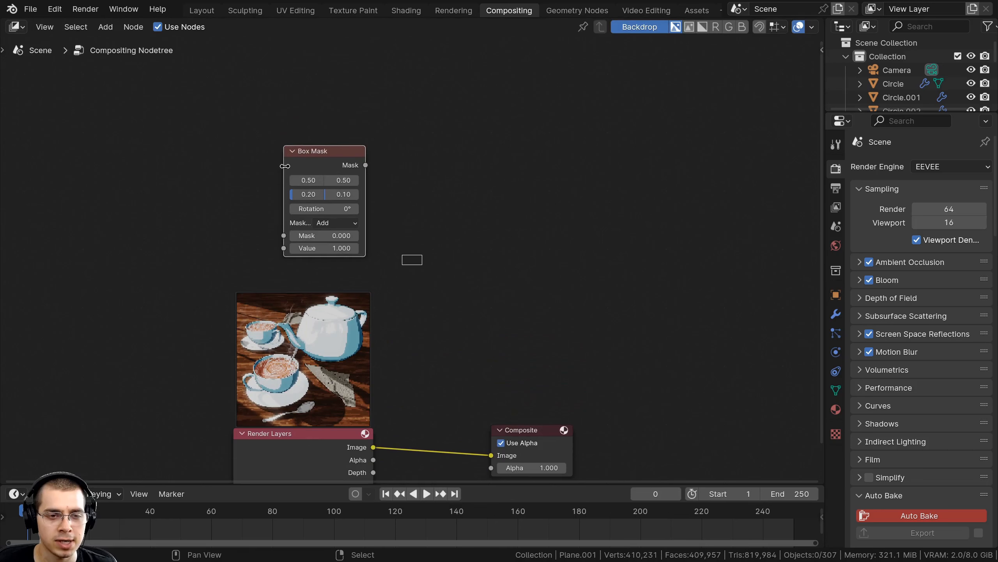
key(Home)
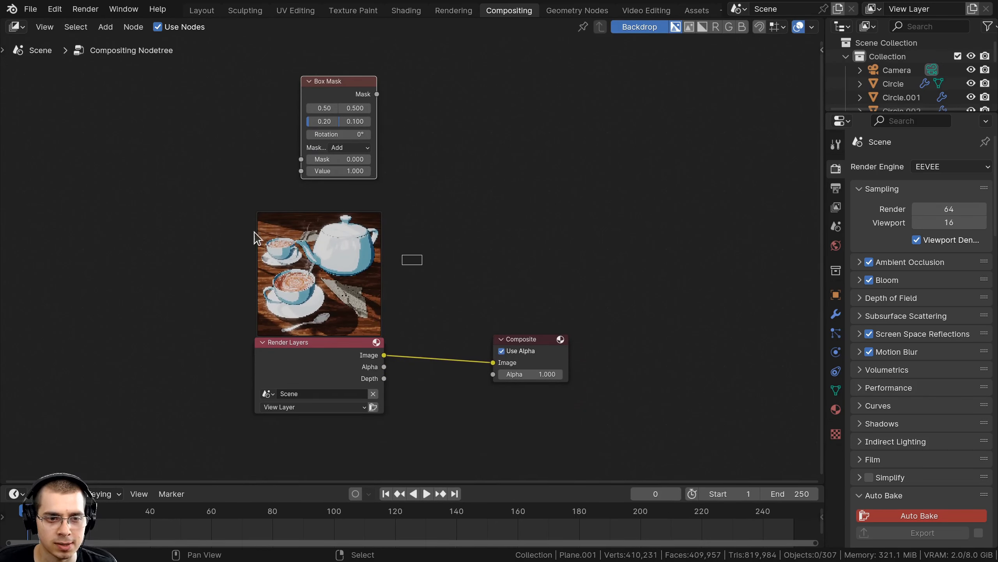
middle_drag(373, 129, 363, 147)
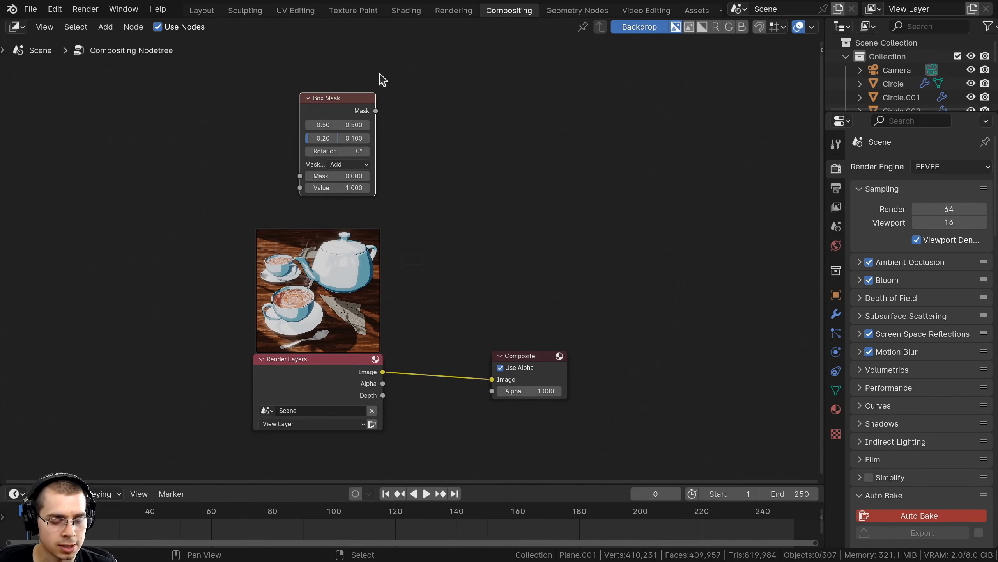
Connect the Box Mask output to a Viewer node to preview the mask in the backdrop
ctrl+shift+click(337, 123)
scroll(409, 236, down, 1)
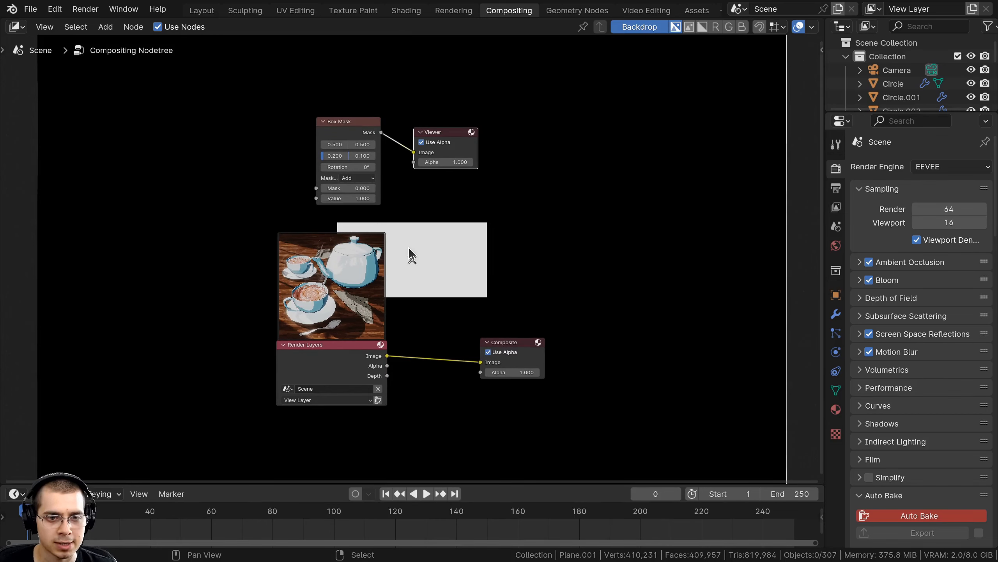
scroll(327, 161, up, 2)
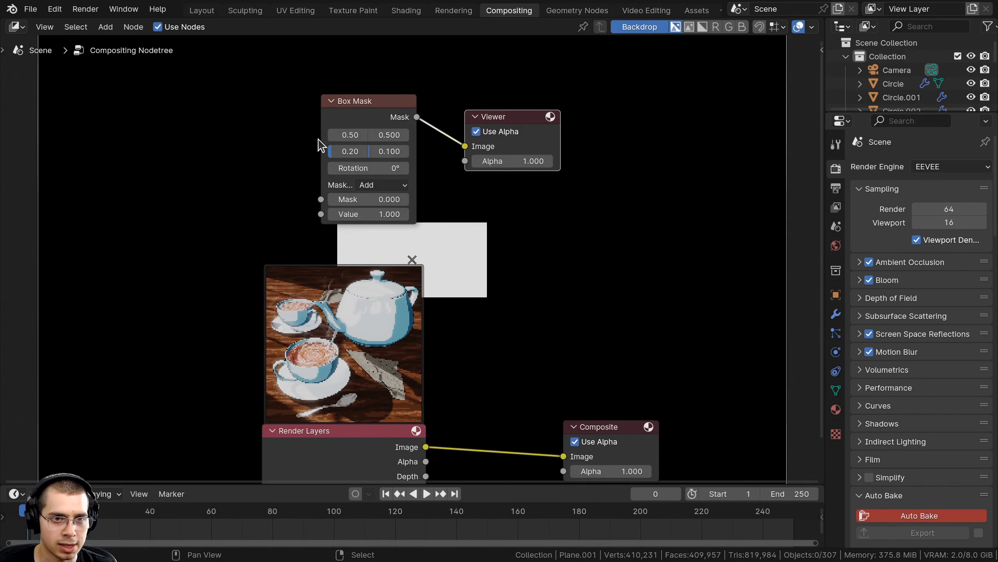
Widen the Box Mask node and set both its mask width and height to 0.932
drag(320, 138, 434, 151)
mouse_move(308, 151)
shift+mouse_down()
mouse_move(327, 151)
mouse_move(306, 153)
shift+mouse_up()
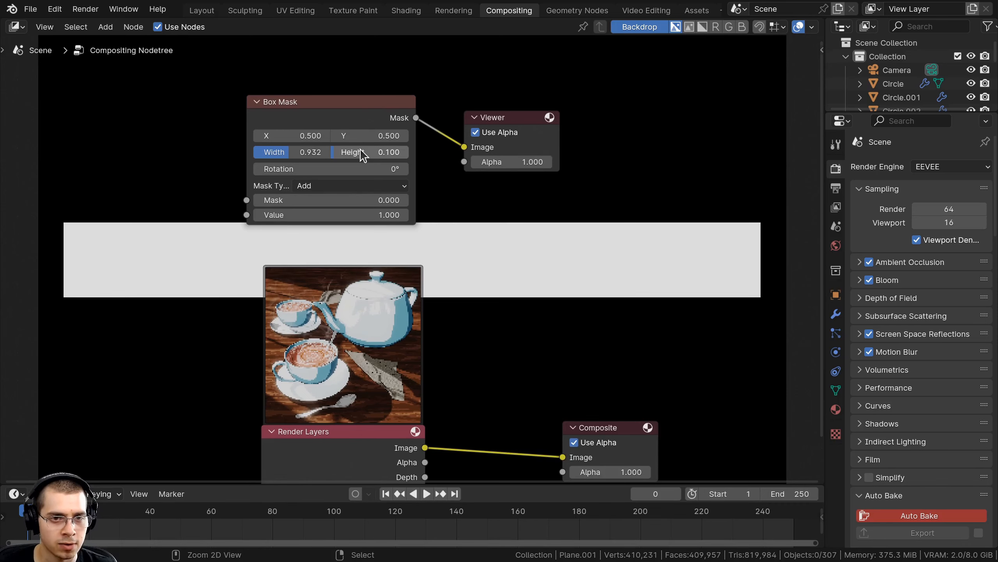
text(0.932)
scroll(442, 166, down, 1)
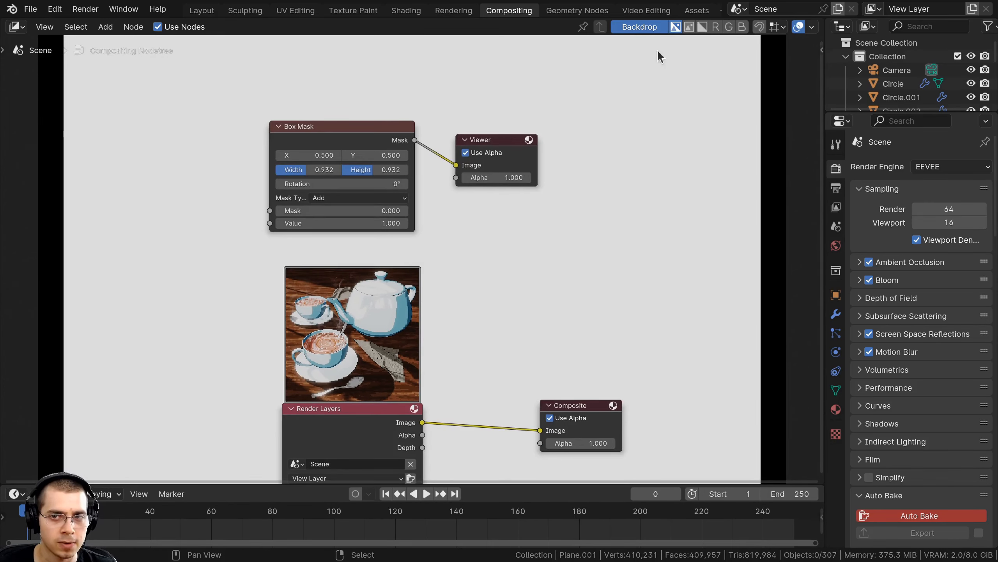
Scale the backdrop image so the whole mask and its border fit in the node editor
key(v)
key(v)
key(v)
key(v)
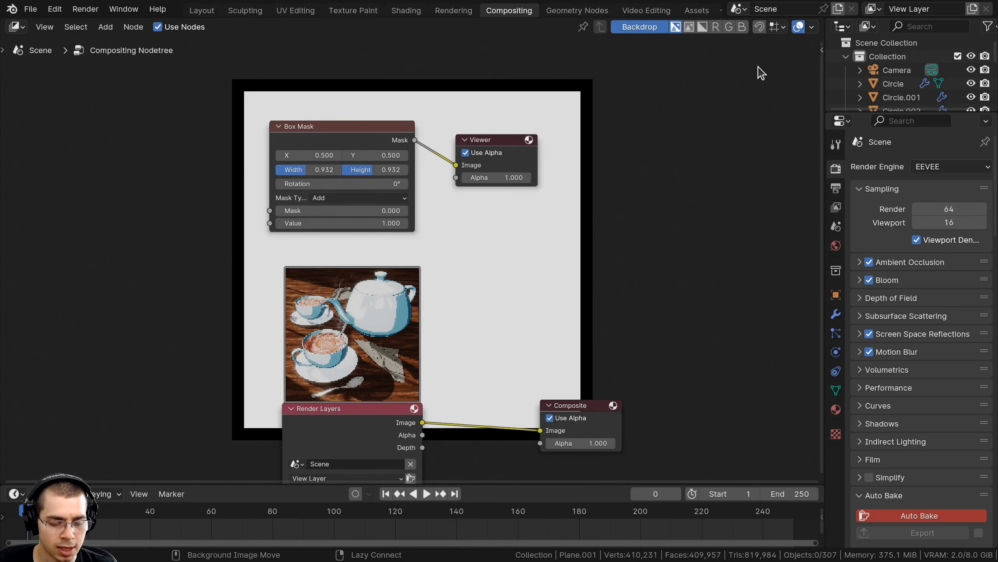
key(alt+v)
Move the Viewer and Box Mask nodes apart to leave room for another node between them
drag(498, 145, 611, 193)
drag(317, 150, 290, 151)
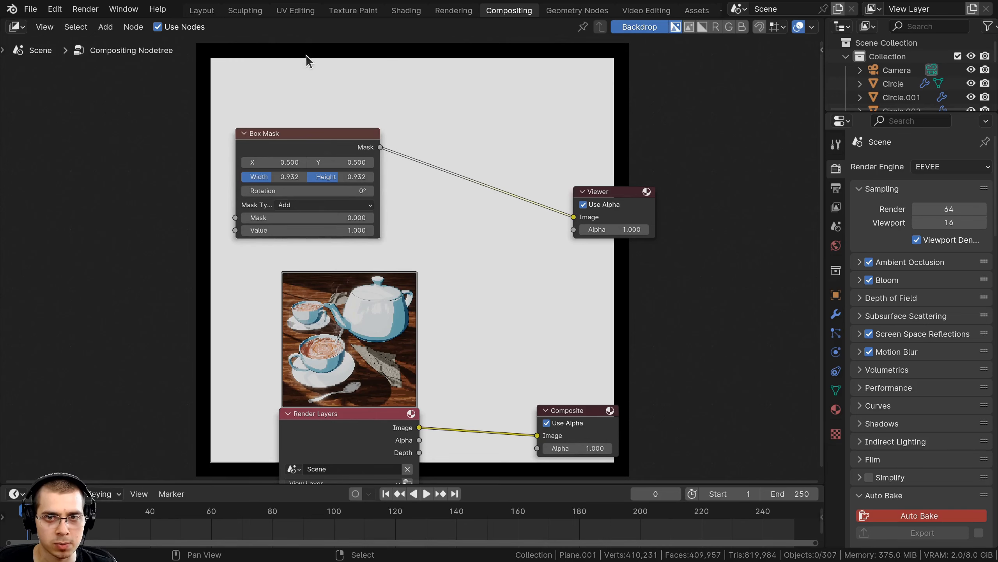
middle_drag(366, 149, 350, 147)
drag(350, 147, 338, 148)
middle_drag(426, 161, 401, 165)
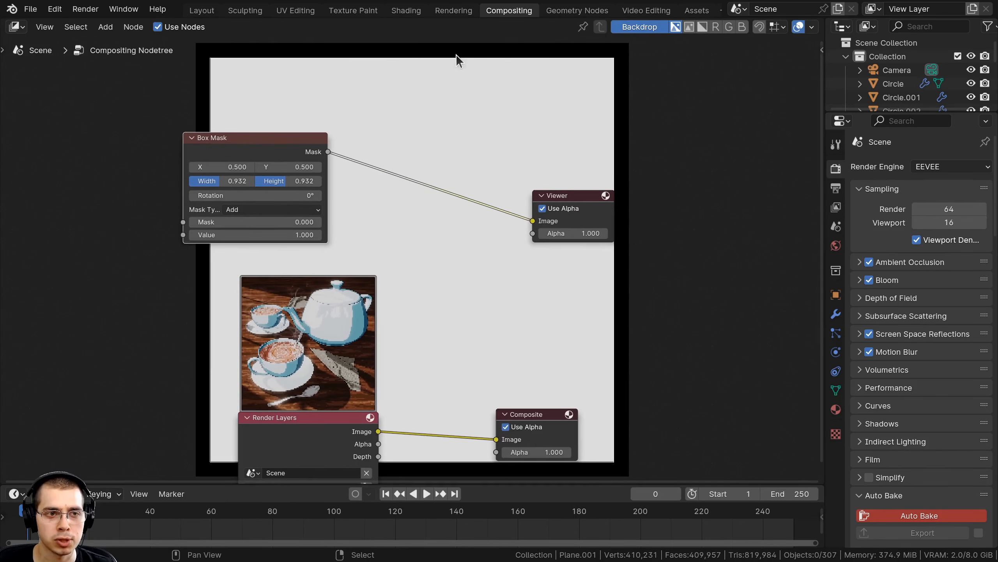
middle_drag(419, 229, 394, 183)
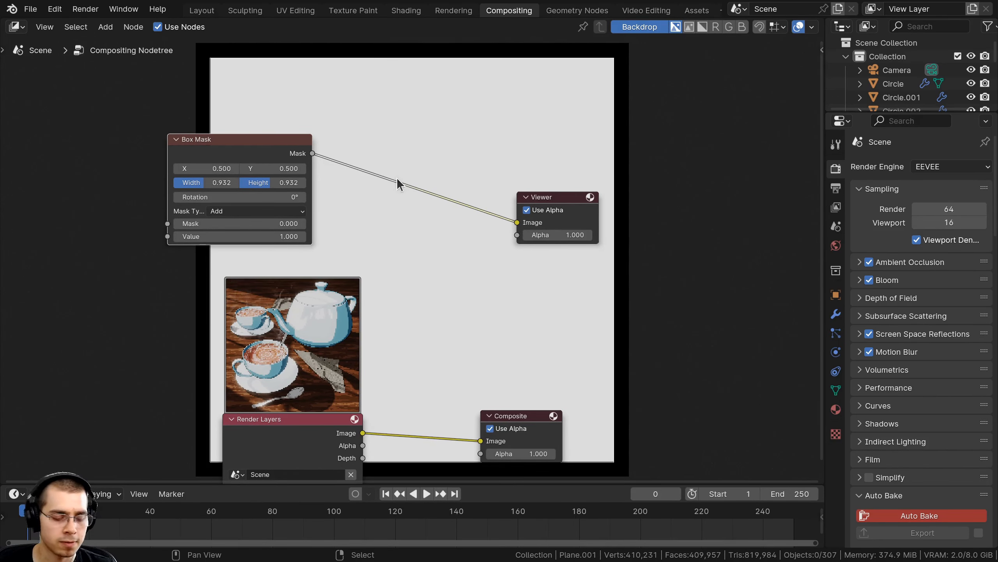
Add a Blur node and insert it between the Box Mask and the Viewer
key(shift+a)
click(404, 164)
text(bl)
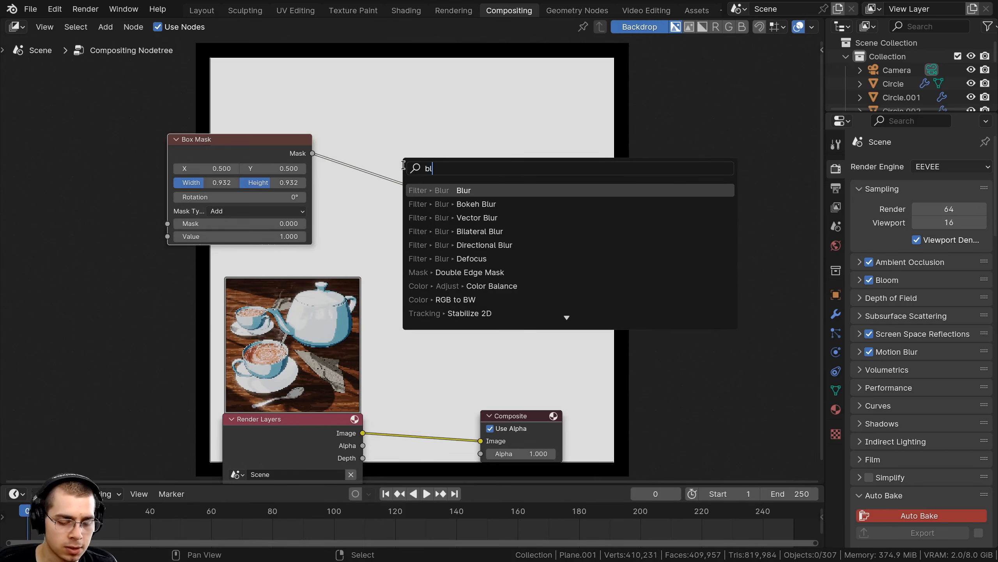
text(ur)
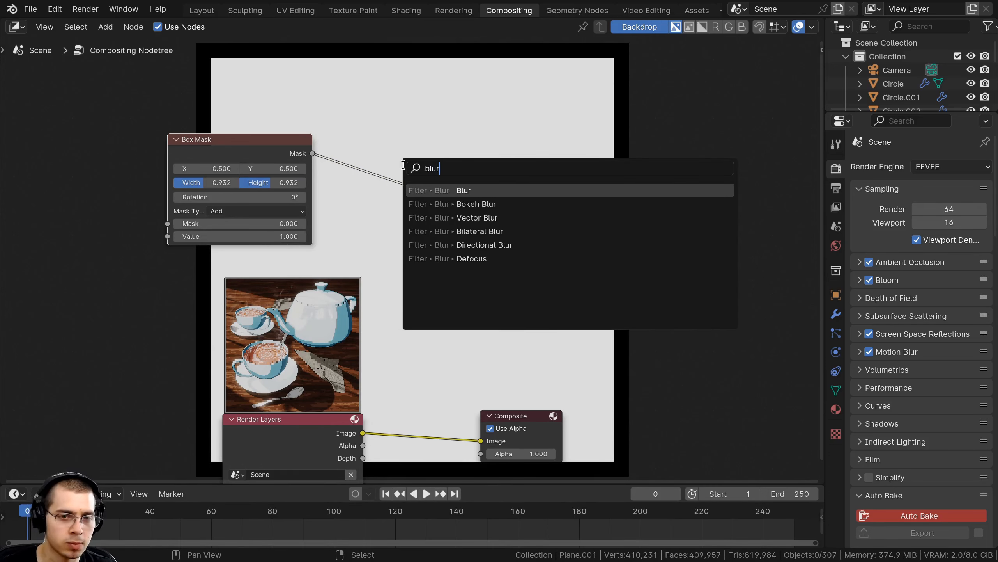
click(452, 191)
click(381, 275)
scroll(381, 276, up, 2)
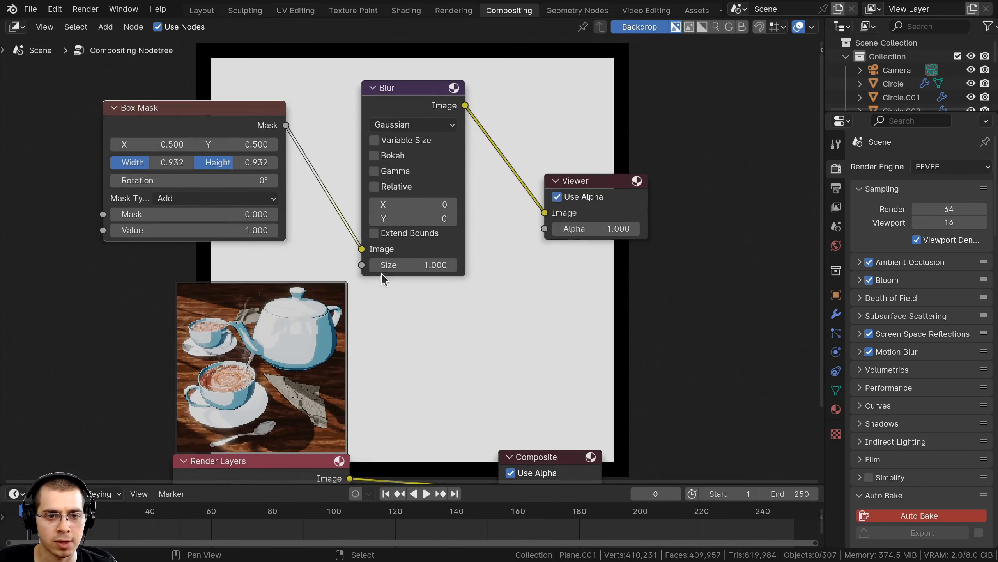
Set the Blur node's X and Y sizes to 250 to soften the mask edges
drag(420, 204, 418, 223)
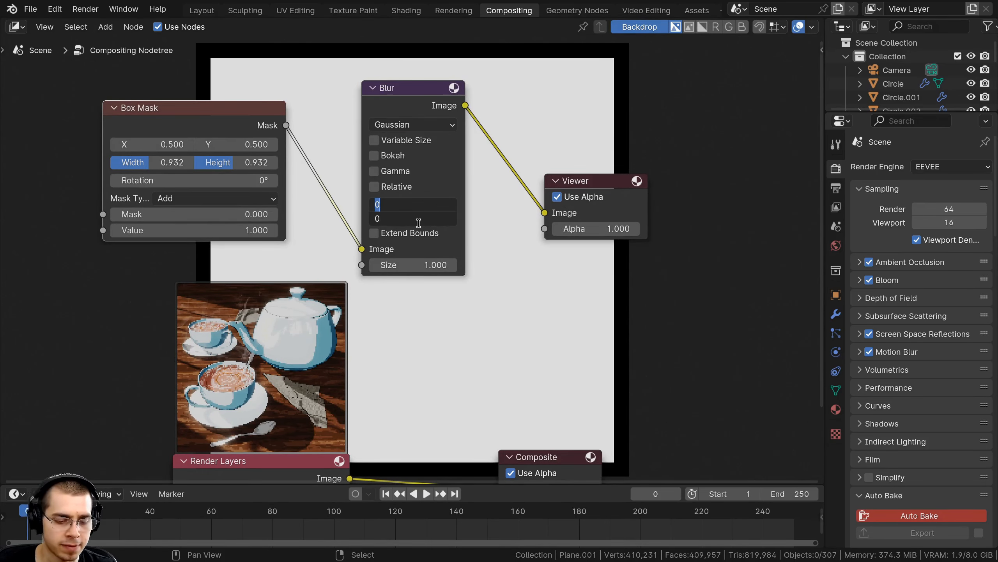
text(250)
key(Return)
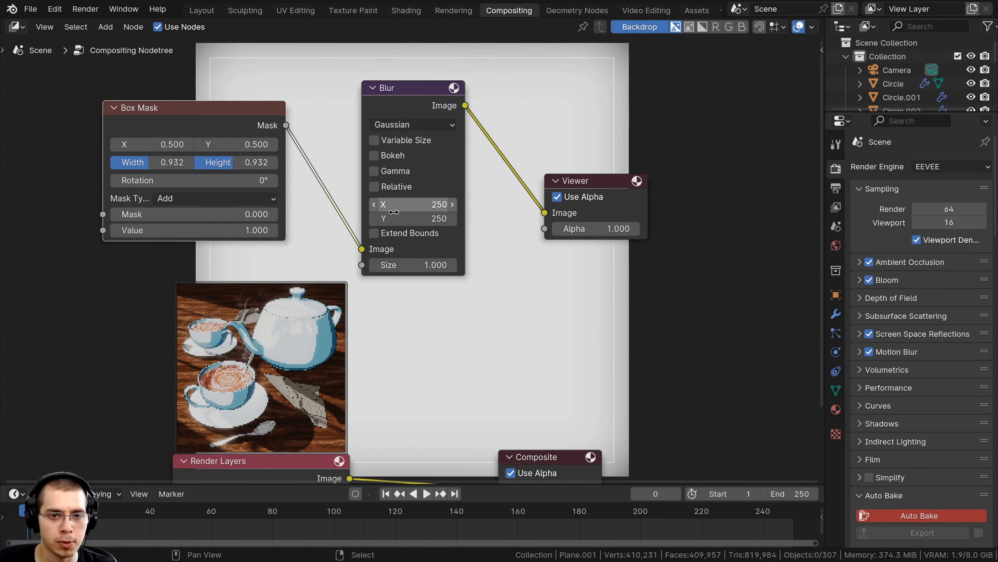
scroll(253, 220, down, 2)
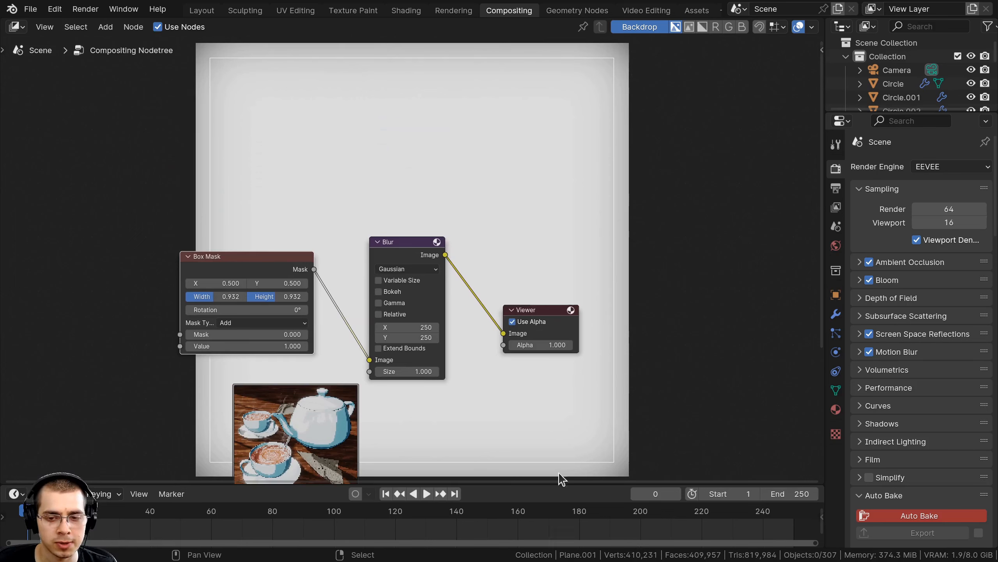
Reduce the Box Mask's width to 0.917 and copy the same value to its height
middle_drag(302, 235, 295, 145)
scroll(261, 181, up, 2)
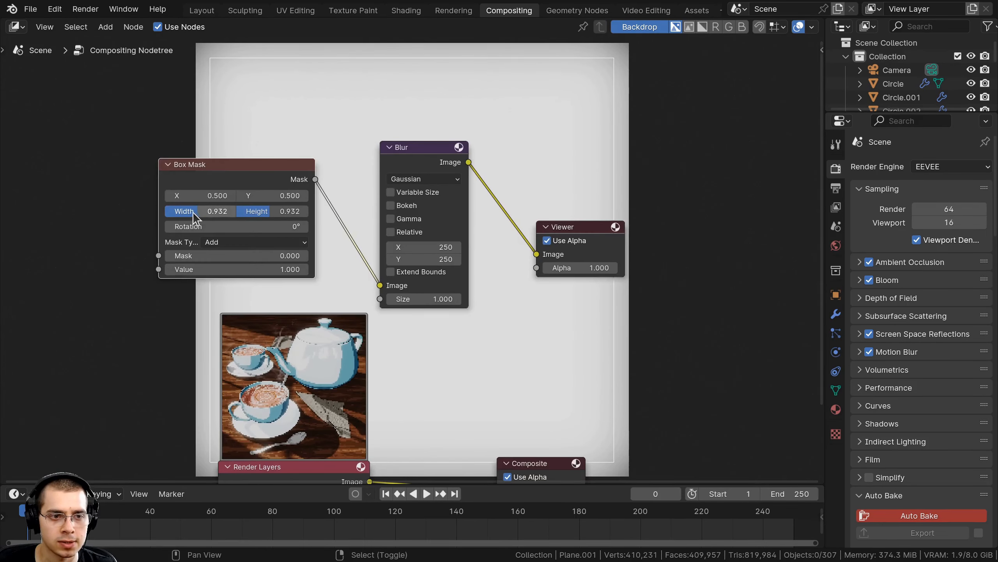
drag(193, 212, 206, 217)
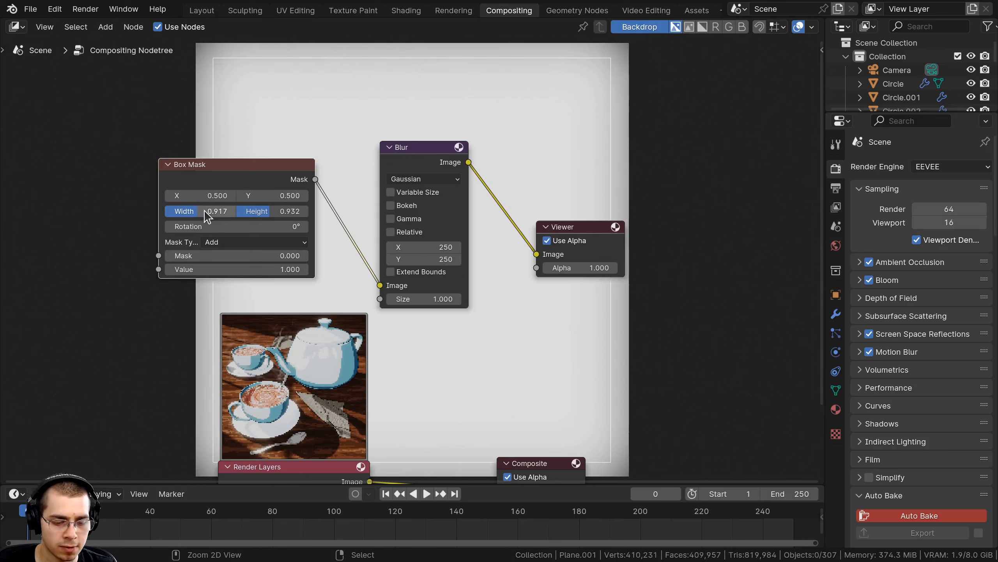
key(ctrl+c)
key(ctrl+v)
middle_drag(232, 65, 213, 136)
scroll(212, 136, up, 1)
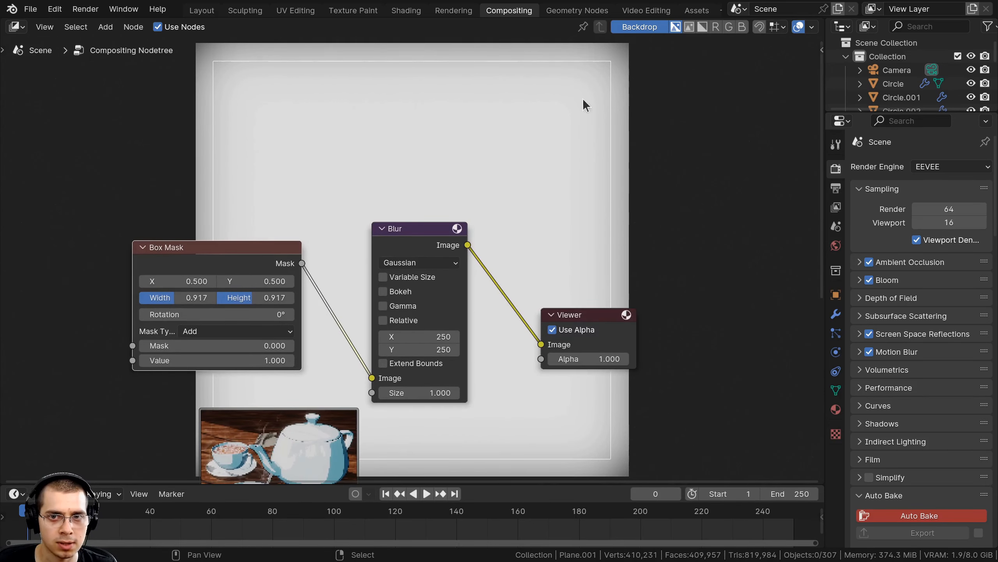
Move the Render Layers node beneath the Box Mask and nudge the Blur node down to tidy the layout
scroll(500, 299, down, 1)
middle_drag(501, 328, 439, 166)
click(452, 315)
scroll(462, 421, down, 3)
middle_drag(462, 422, 429, 336)
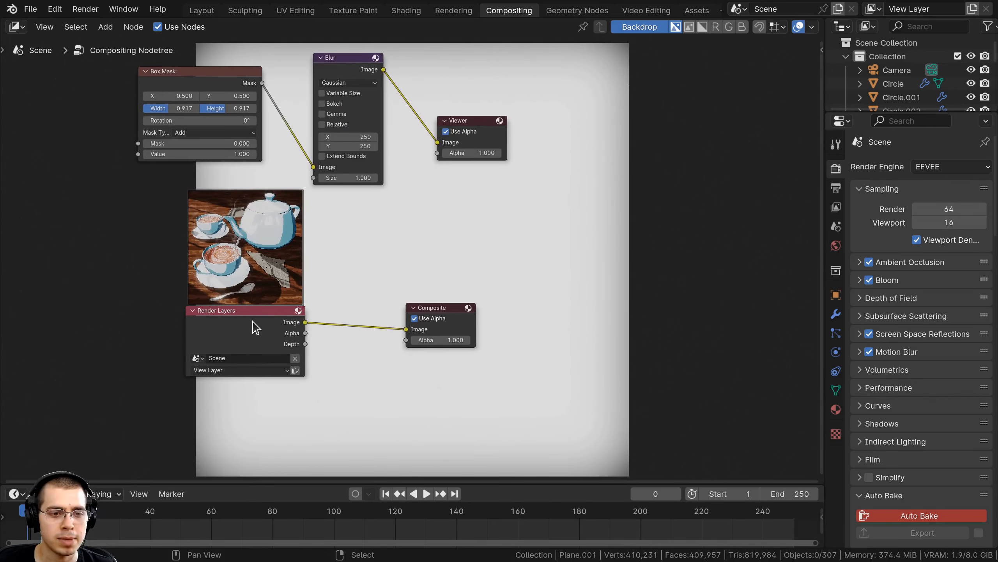
drag(255, 327, 211, 304)
drag(358, 61, 351, 76)
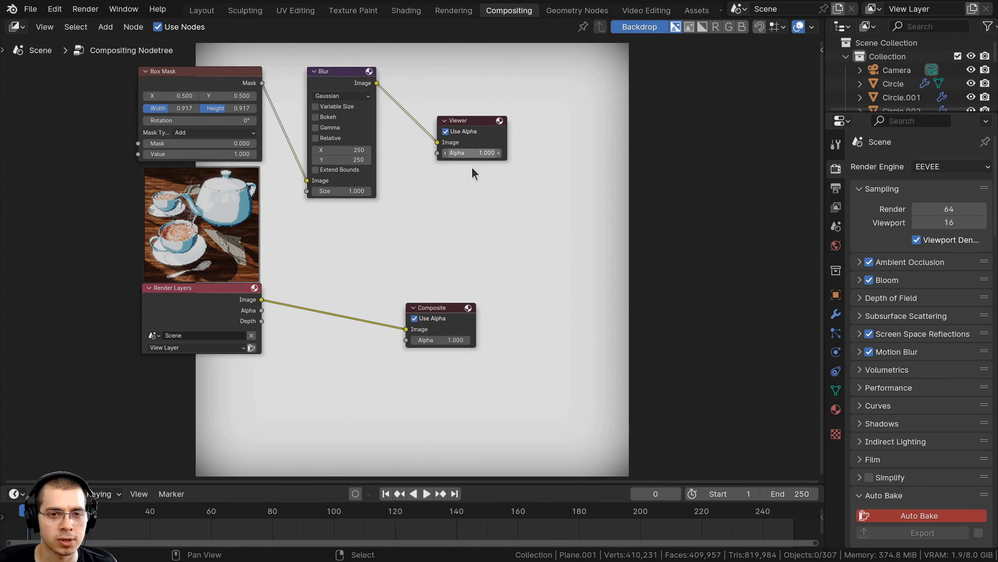
Insert an Alpha Over node between the Render Layers and Composite nodes, spacing the nodes out to fit it
key(shift+a)
text(alp)
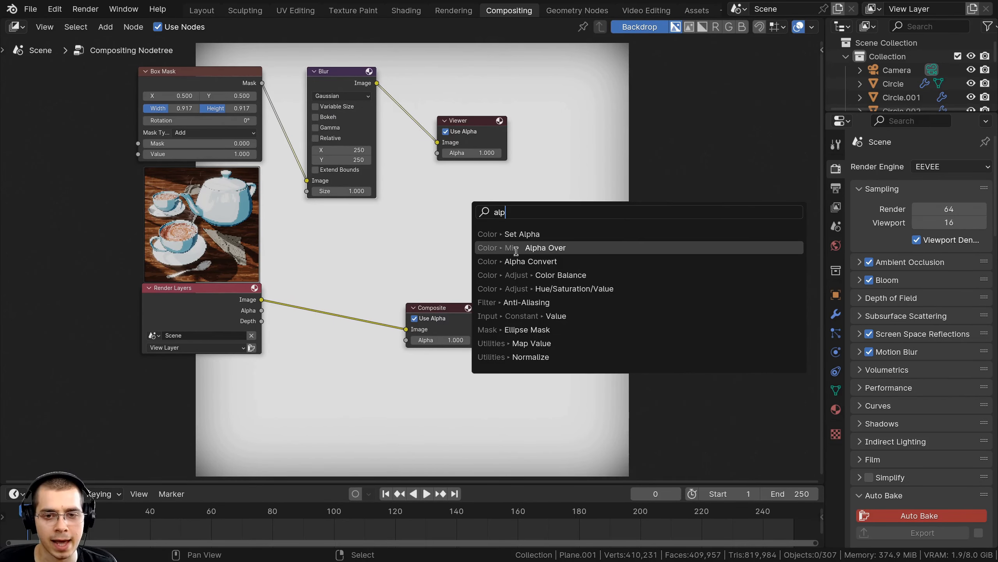
click(487, 247)
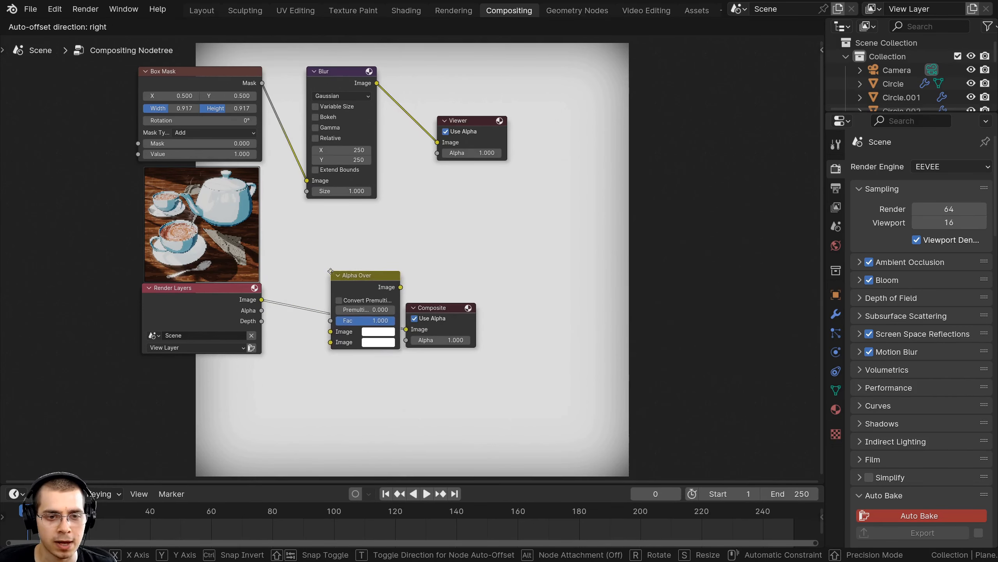
click(362, 275)
drag(525, 382, 439, 267)
Connect the Blur node's image output to the Alpha Over node's factor input
drag(353, 84, 422, 315)
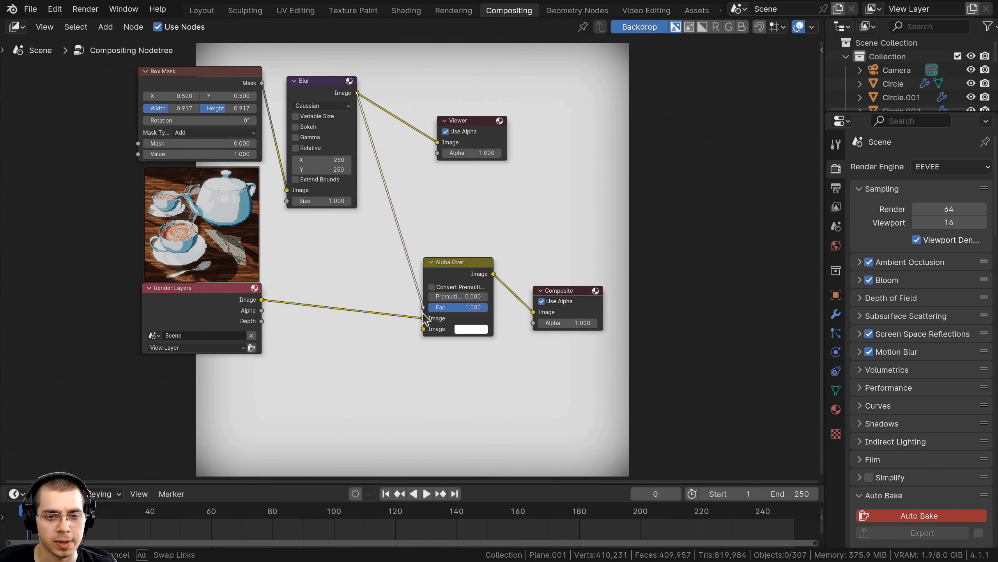
drag(426, 318, 423, 318)
scroll(437, 313, up, 2)
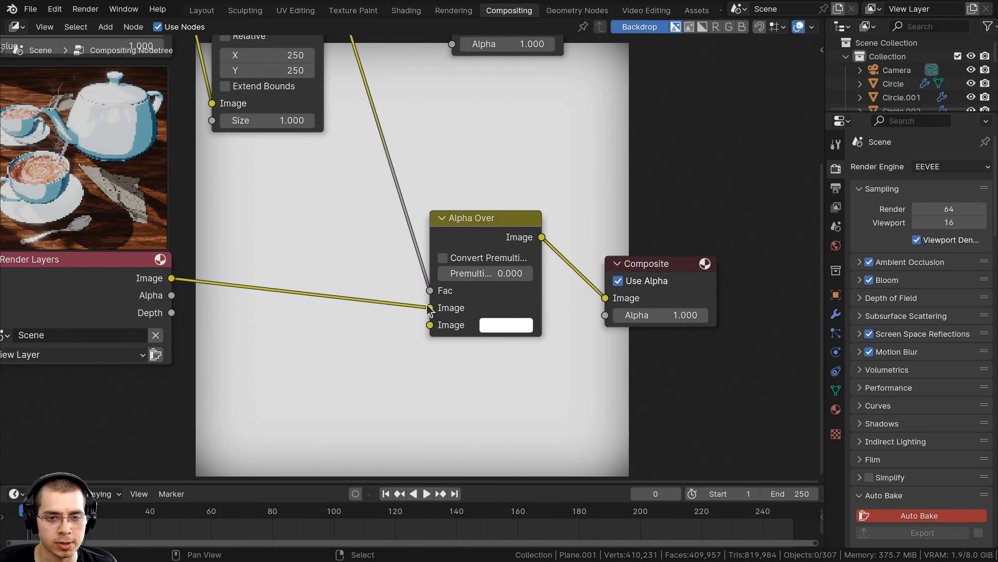
scroll(438, 253, down, 4)
middle_drag(414, 221, 391, 259)
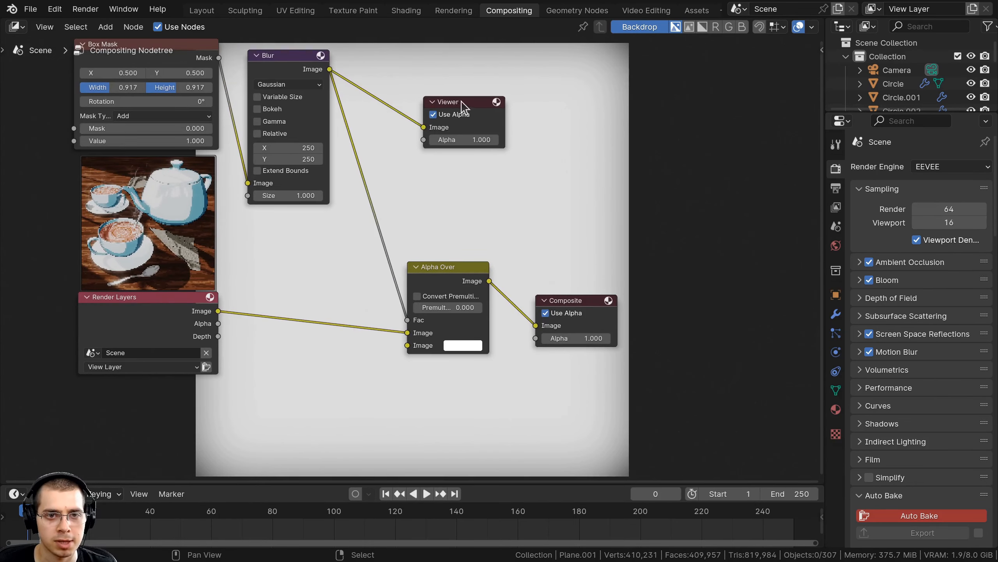
Feed the Alpha Over result into the Viewer and stack the Viewer directly above the Composite node
drag(460, 102, 565, 161)
drag(456, 267, 449, 257)
middle_drag(452, 261, 446, 249)
drag(478, 259, 513, 172)
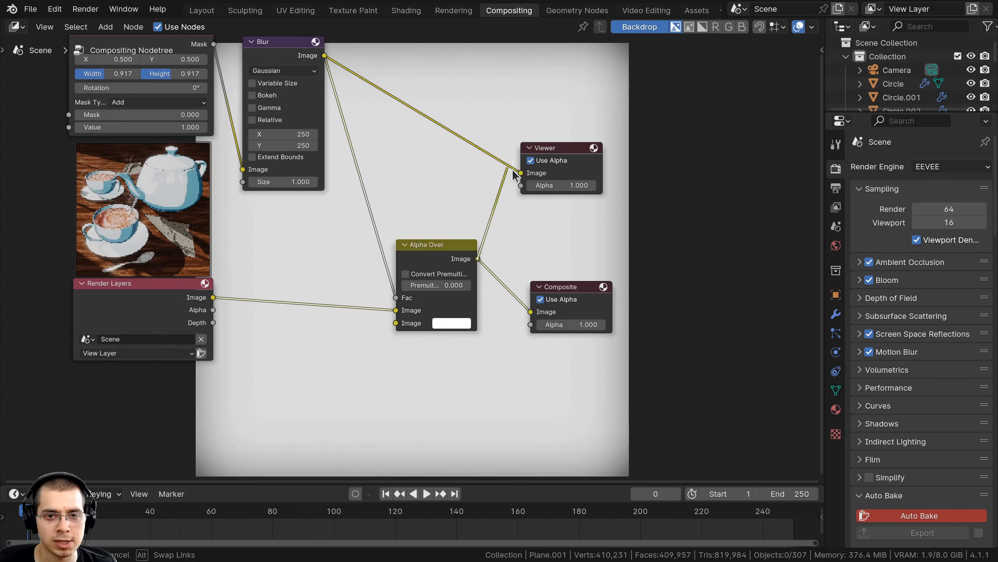
drag(576, 151, 585, 193)
drag(571, 284, 567, 256)
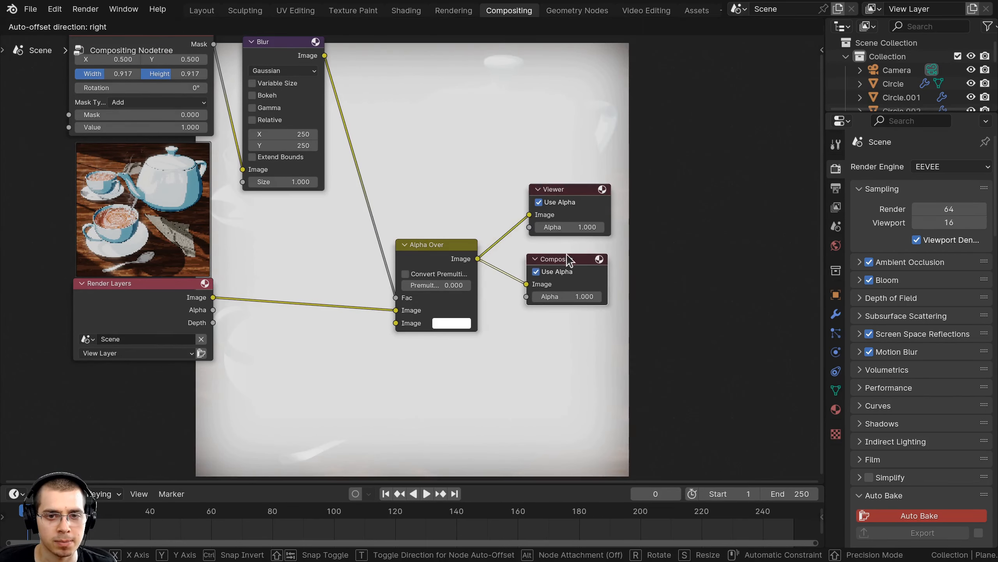
Move the Render Layers image link from the Alpha Over node's first image input to its second
middle_drag(377, 283, 185, 245)
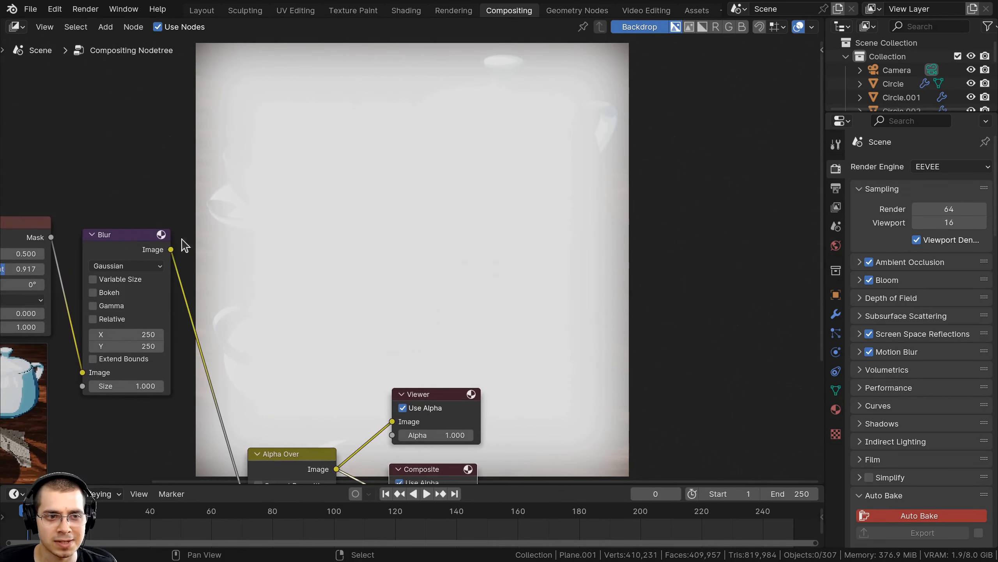
middle_drag(127, 359, 139, 320)
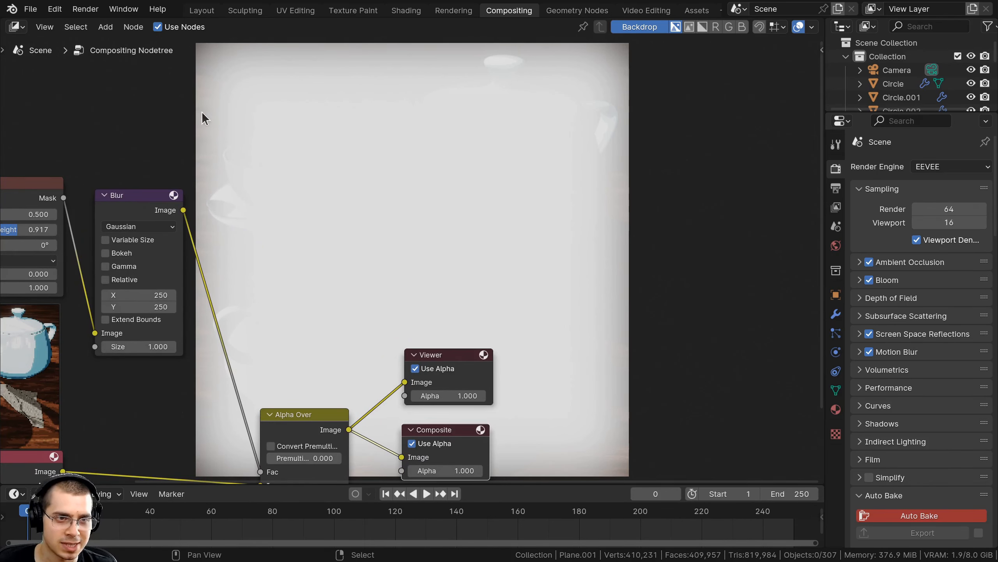
middle_drag(345, 338, 493, 112)
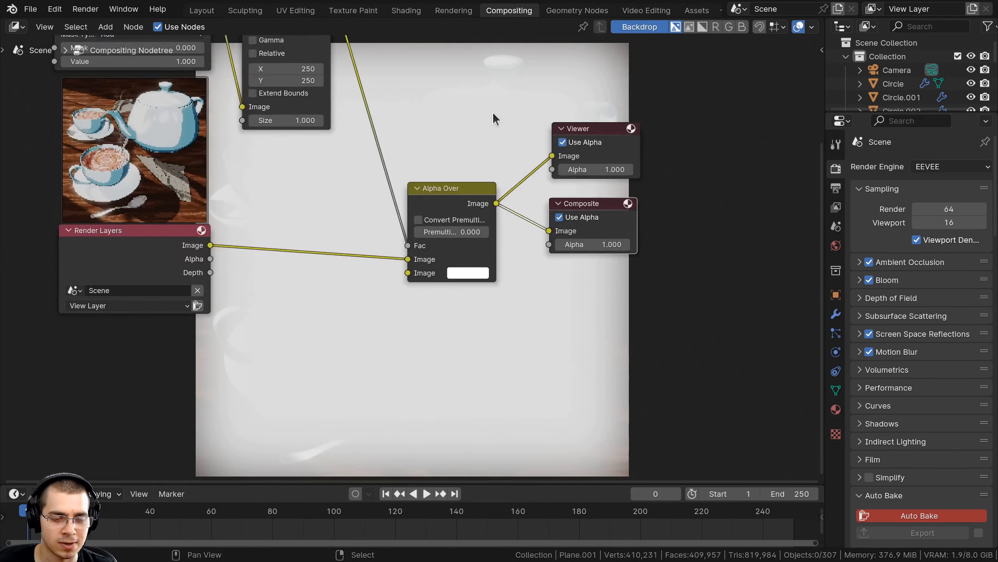
scroll(493, 112, up, 3)
drag(97, 237, 107, 238)
middle_drag(144, 224, 220, 222)
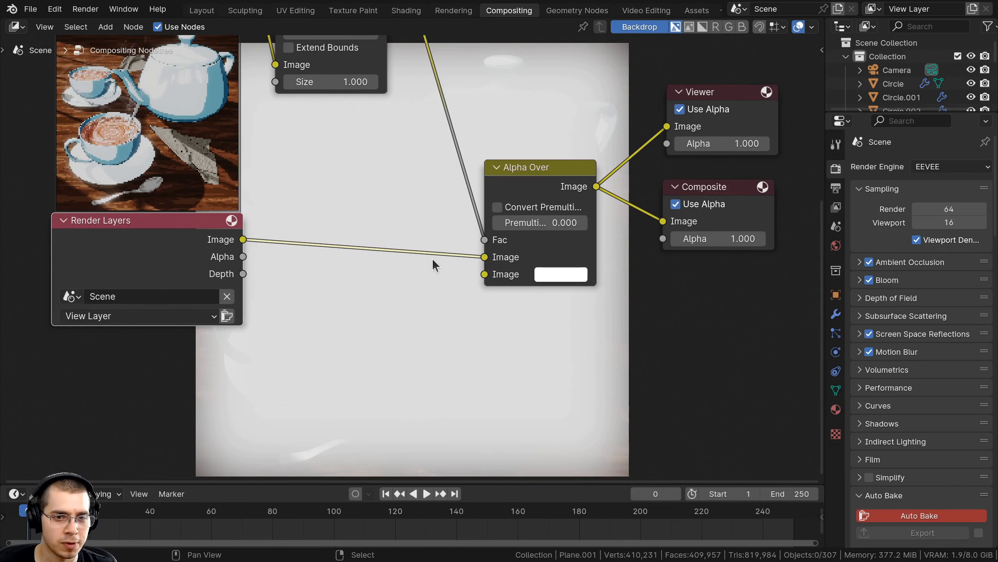
drag(483, 258, 478, 276)
middle_drag(582, 281, 410, 345)
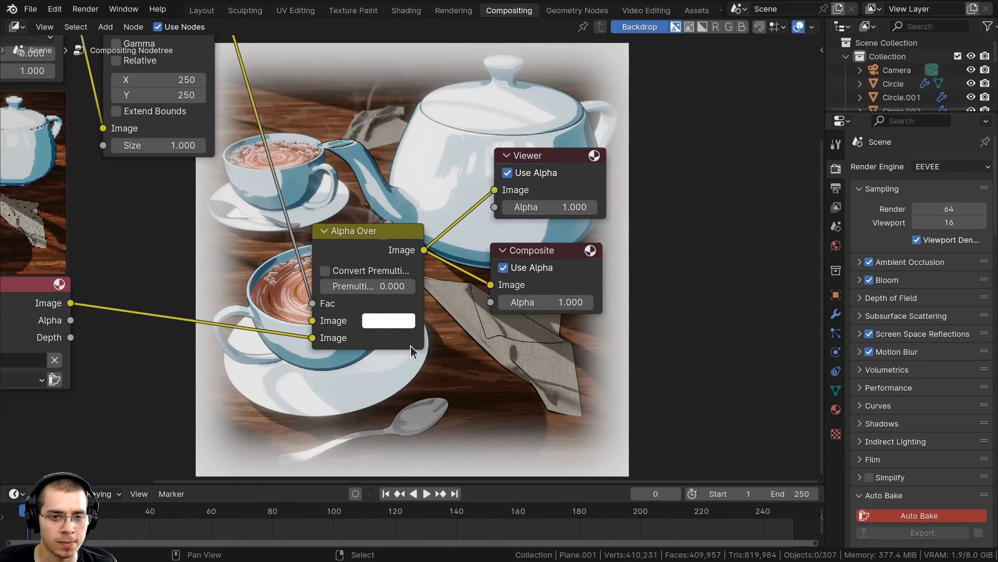
Set the Alpha Over node's first image colour to black for a dark vignette
scroll(381, 315, down, 1)
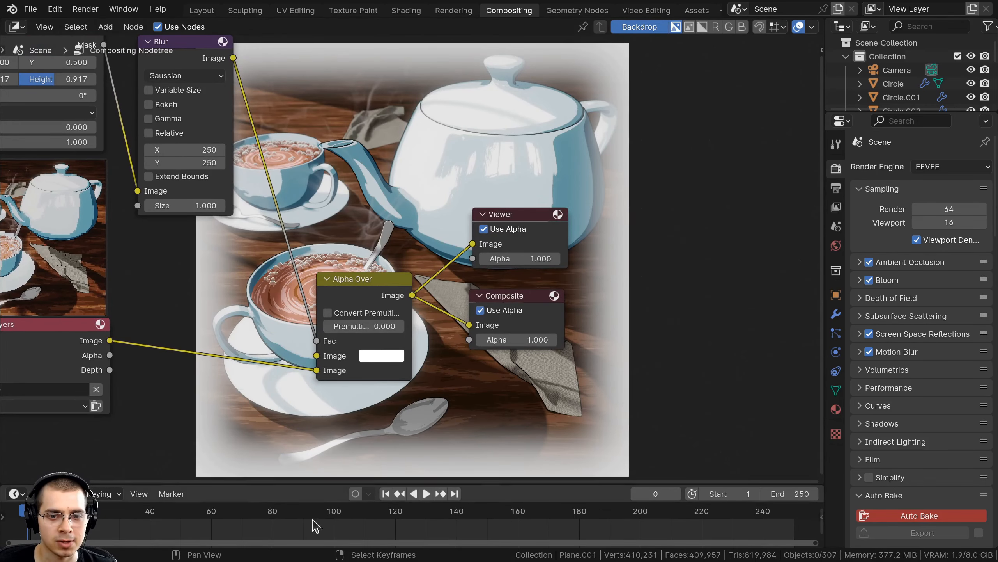
click(384, 359)
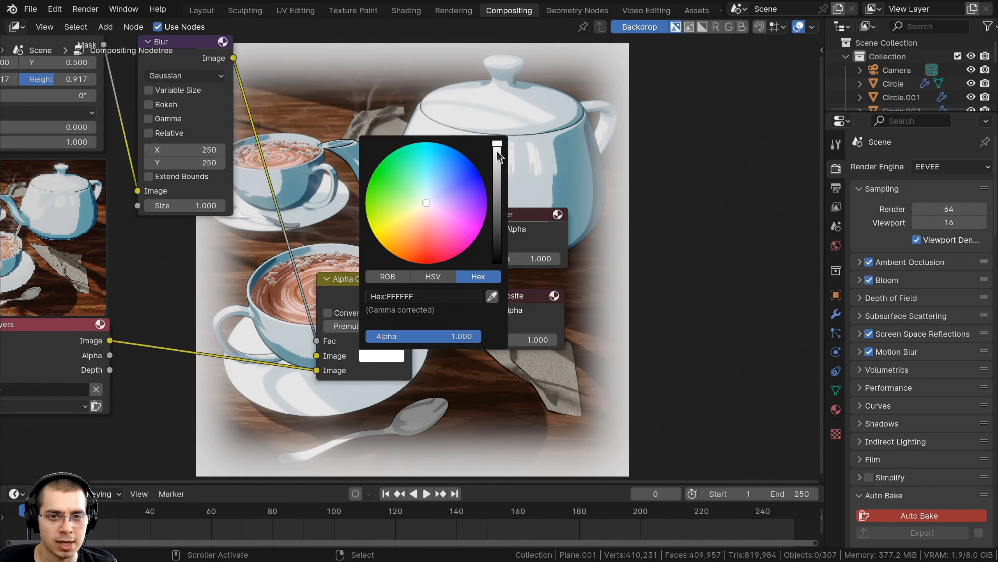
drag(498, 145, 497, 264)
middle_drag(271, 391, 220, 142)
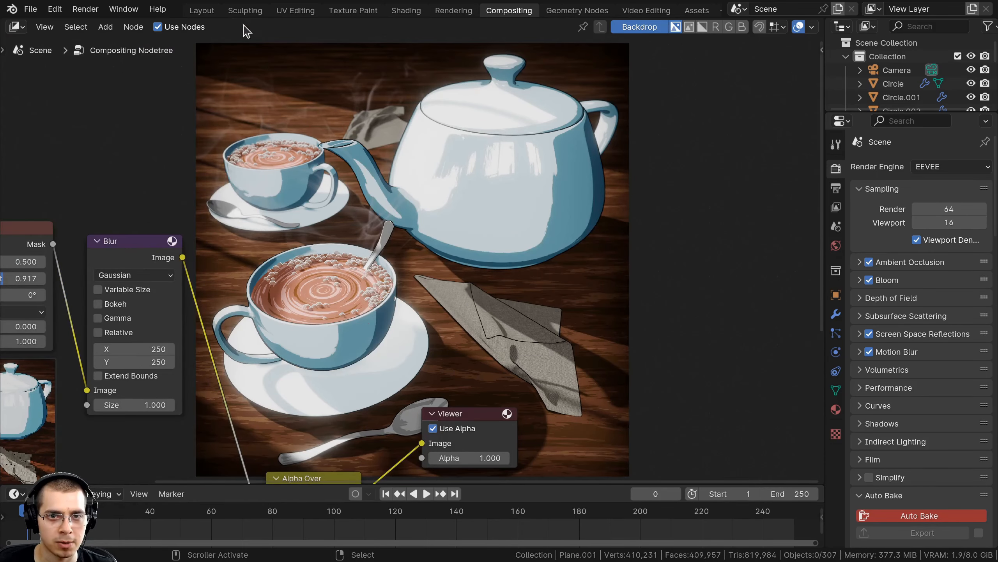
middle_drag(67, 466, 263, 267)
scroll(263, 271, down, 3)
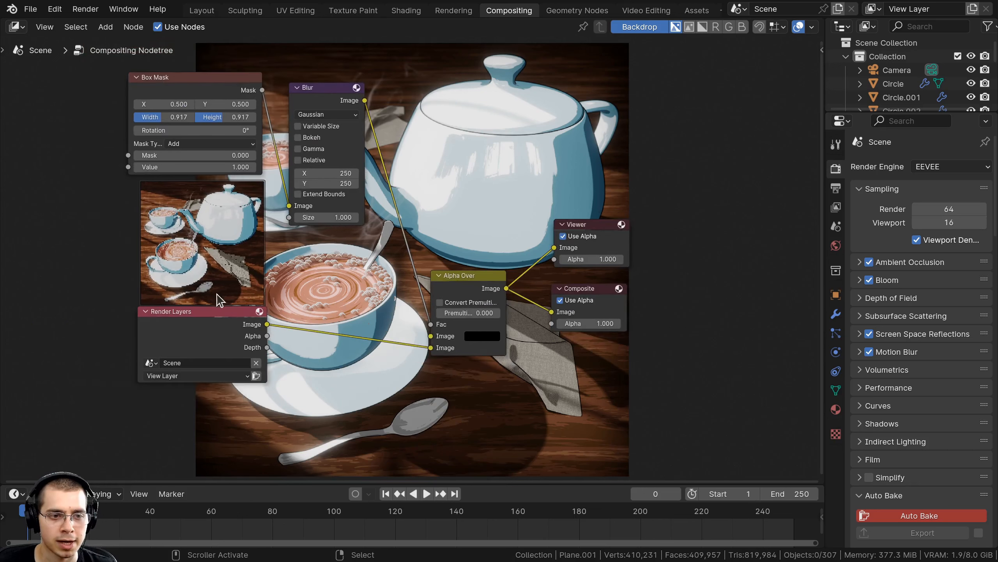
Move the Render Layers node farther from the Alpha Over node to make room between them
drag(214, 311, 145, 322)
middle_drag(391, 295, 456, 228)
drag(170, 270, 90, 273)
middle_drag(244, 256, 270, 222)
Insert an RGB Curves node on the link between Render Layers and Alpha Over, placed close to Alpha Over
key(shift+a)
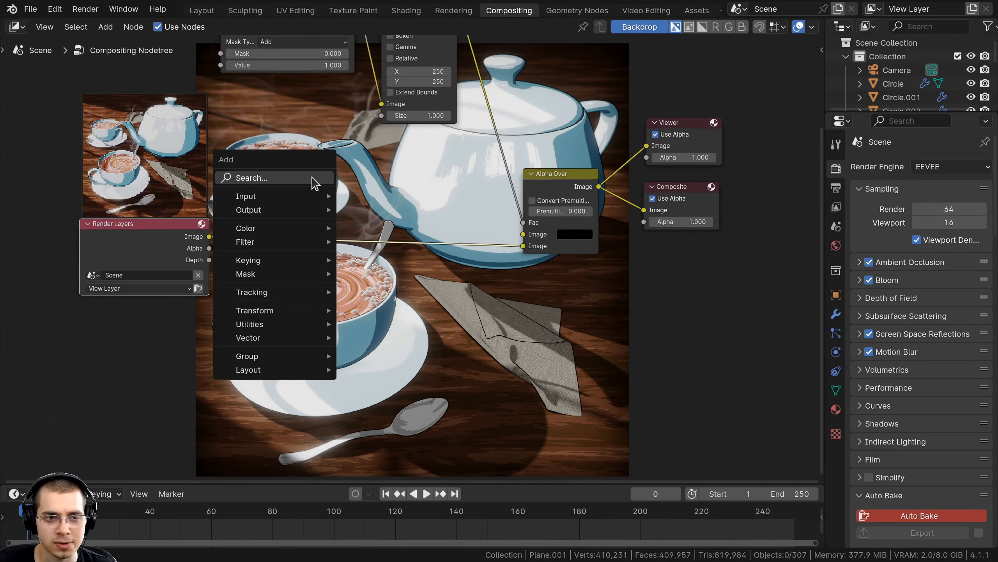
click(314, 180)
text(rgb)
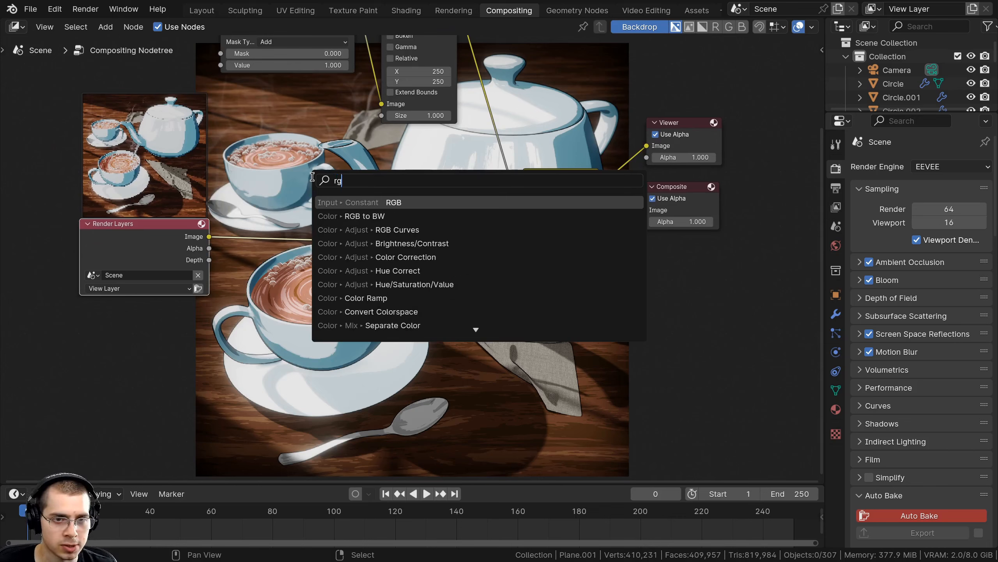
click(363, 228)
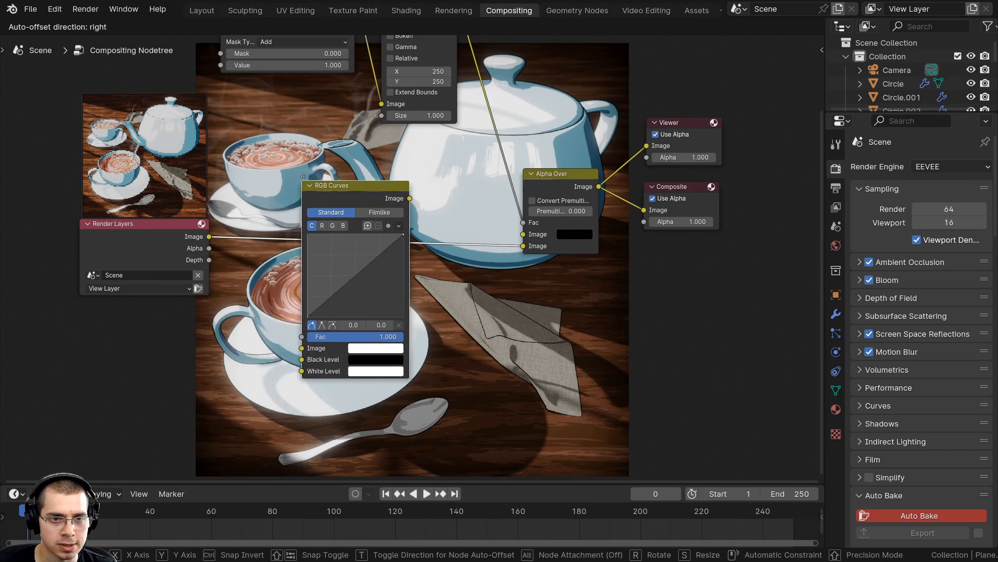
click(305, 180)
scroll(331, 205, up, 1)
scroll(407, 312, up, 1)
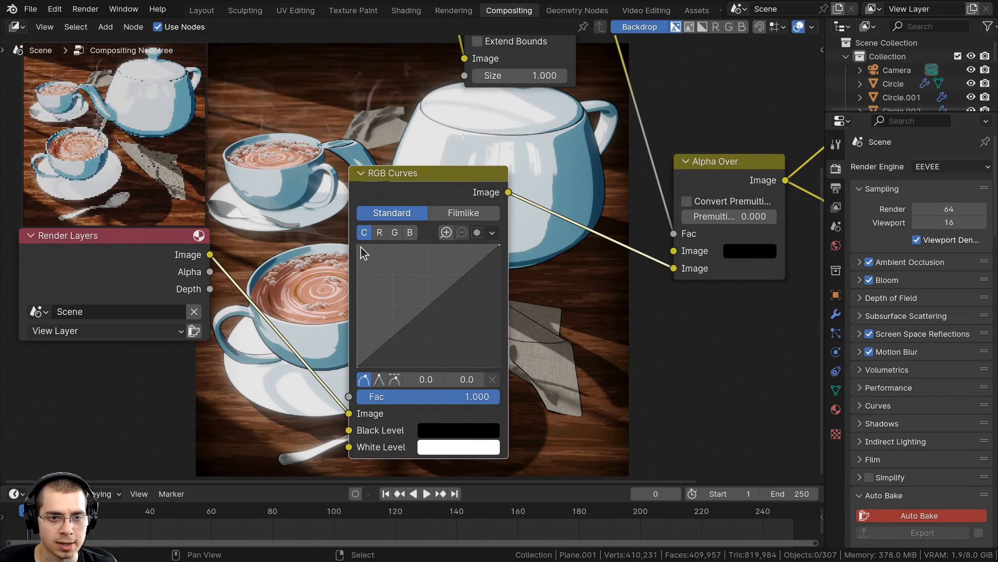
drag(419, 188, 516, 188)
middle_drag(555, 289, 573, 277)
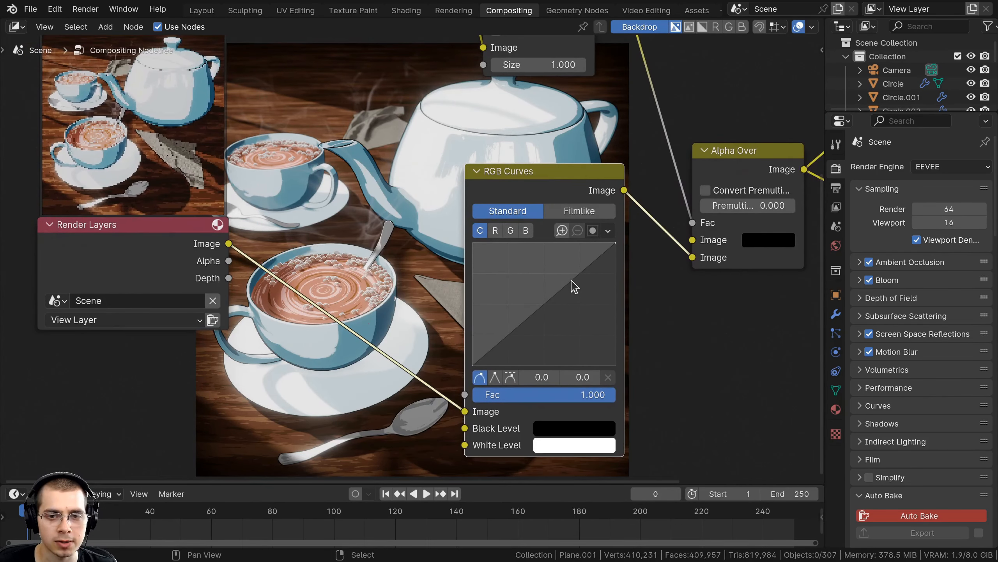
Shape the combined RGB curve into a gentle S with points at about (0.6, 0.7) and (0.3, 0.2)
drag(566, 291, 564, 279)
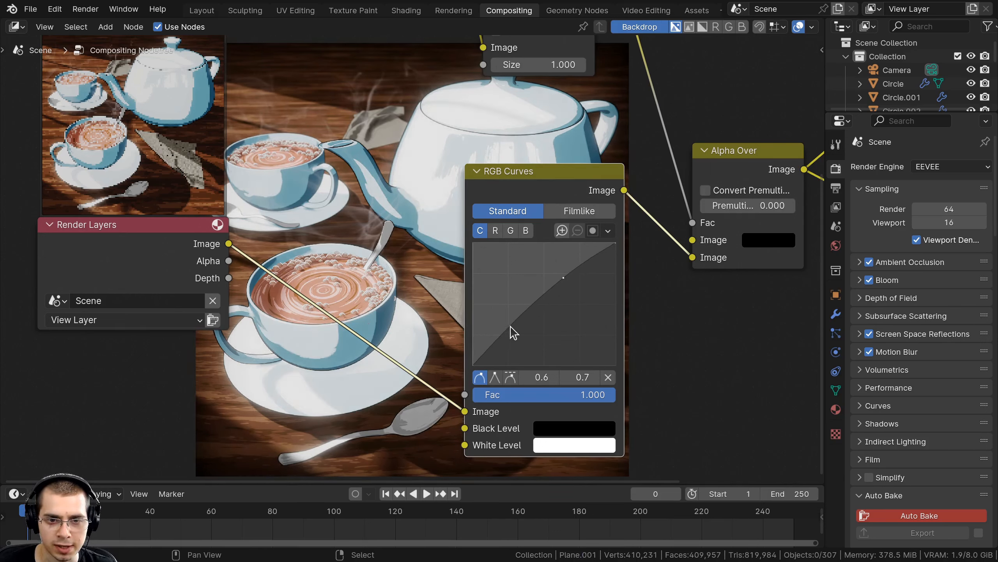
click(513, 330)
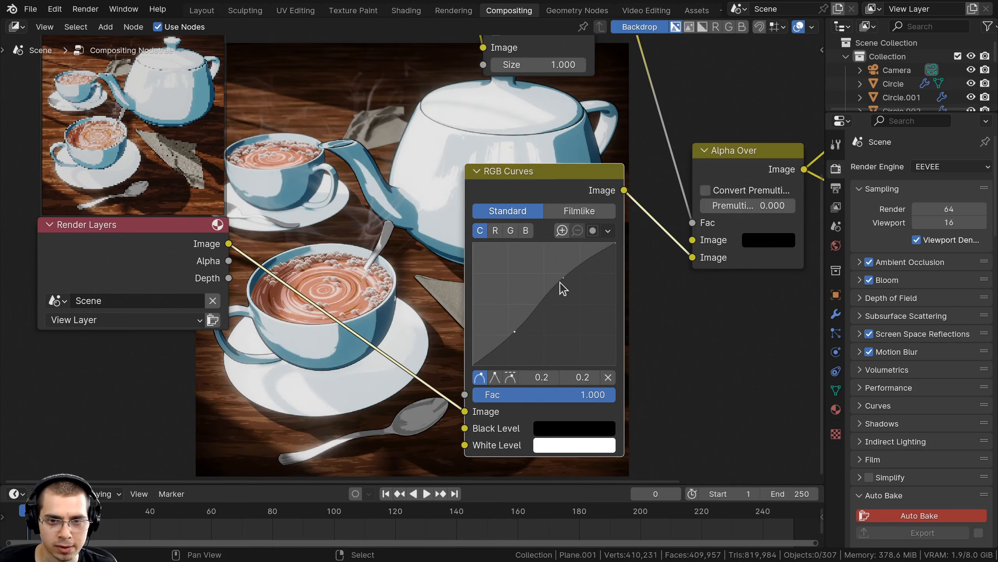
drag(515, 332, 517, 333)
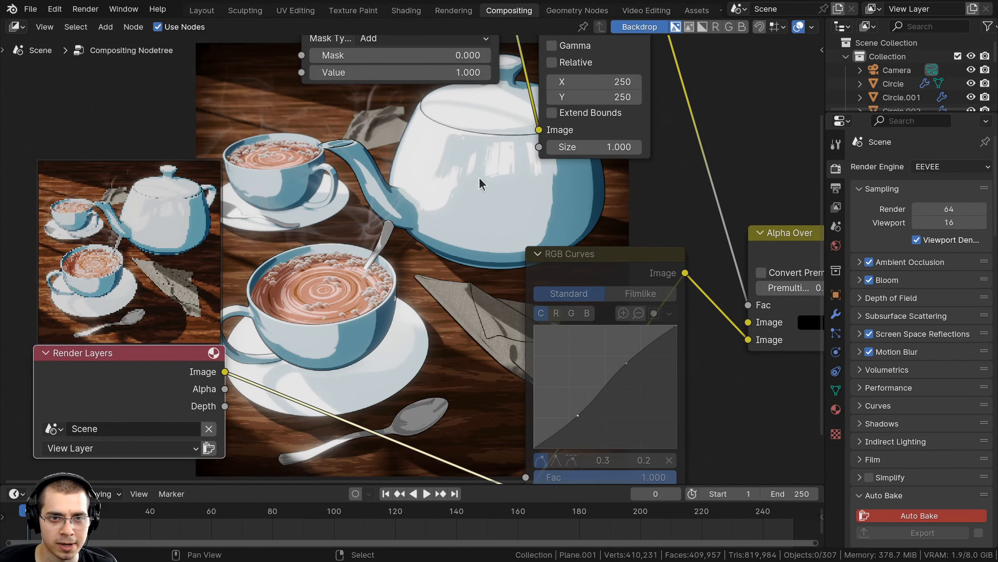
drag(599, 282, 612, 256)
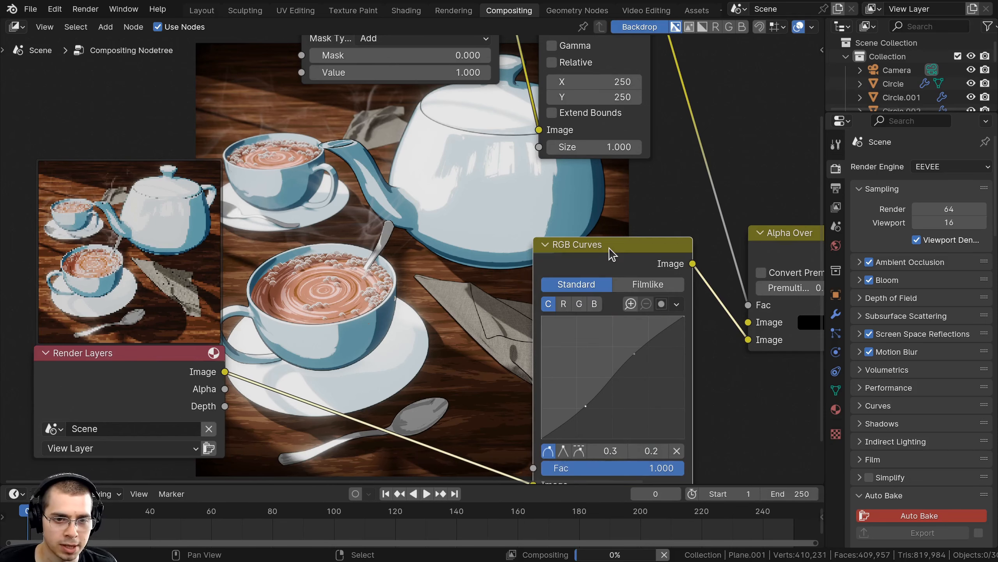
drag(635, 354, 633, 353)
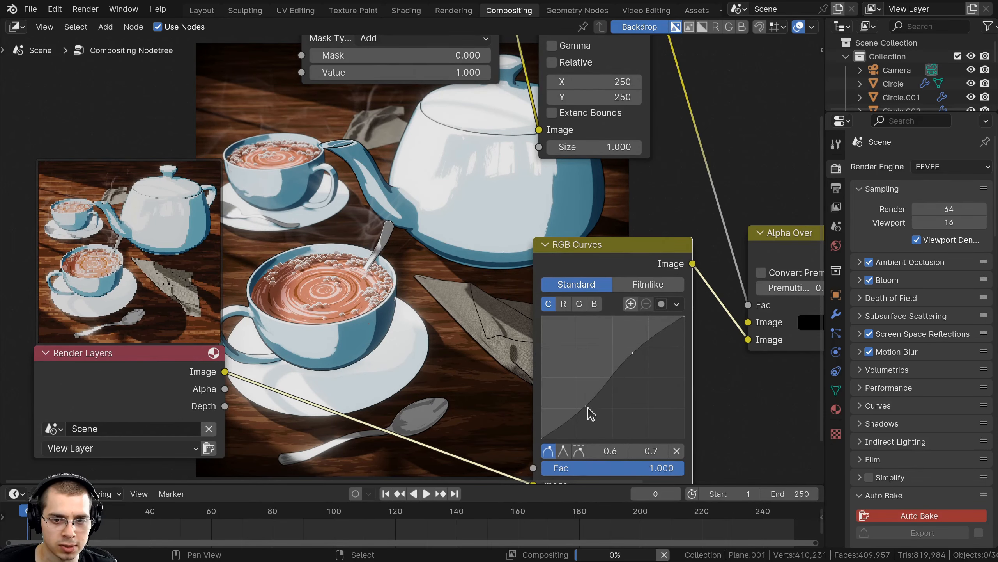
drag(586, 406, 585, 406)
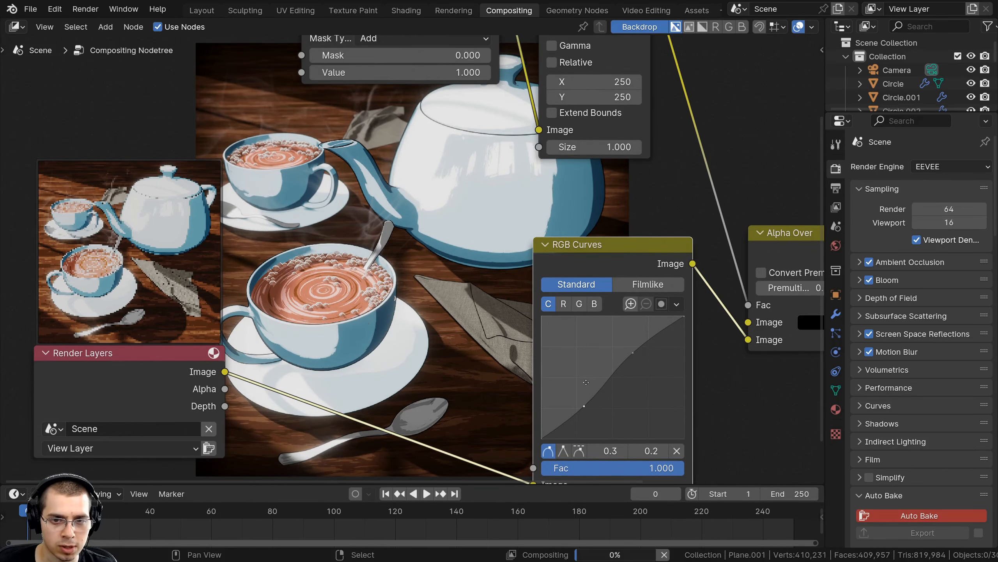
Raise the blue channel curve slightly with a midpoint at about (0.4, 0.5) in the RGB Curves node
middle_drag(600, 325, 583, 309)
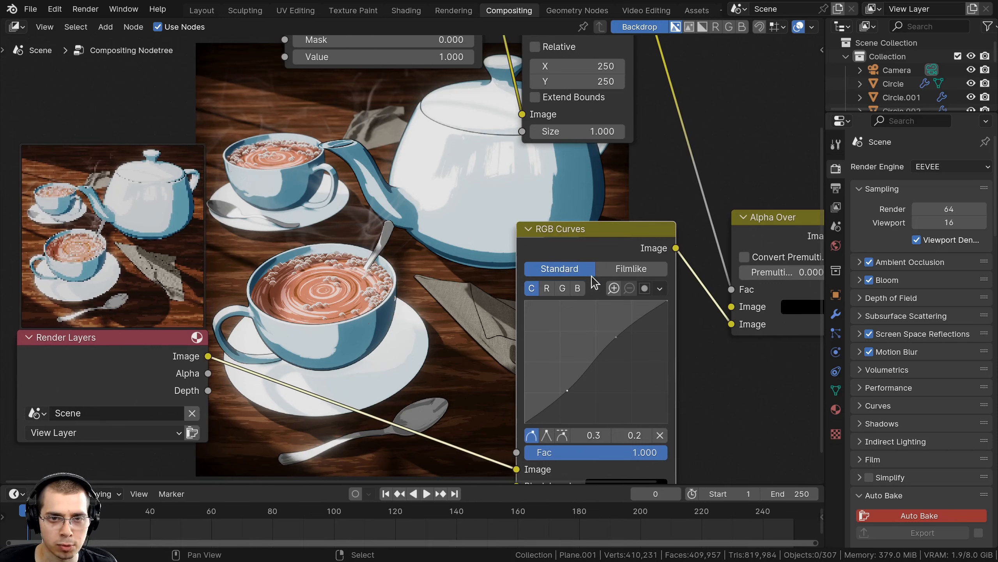
click(578, 288)
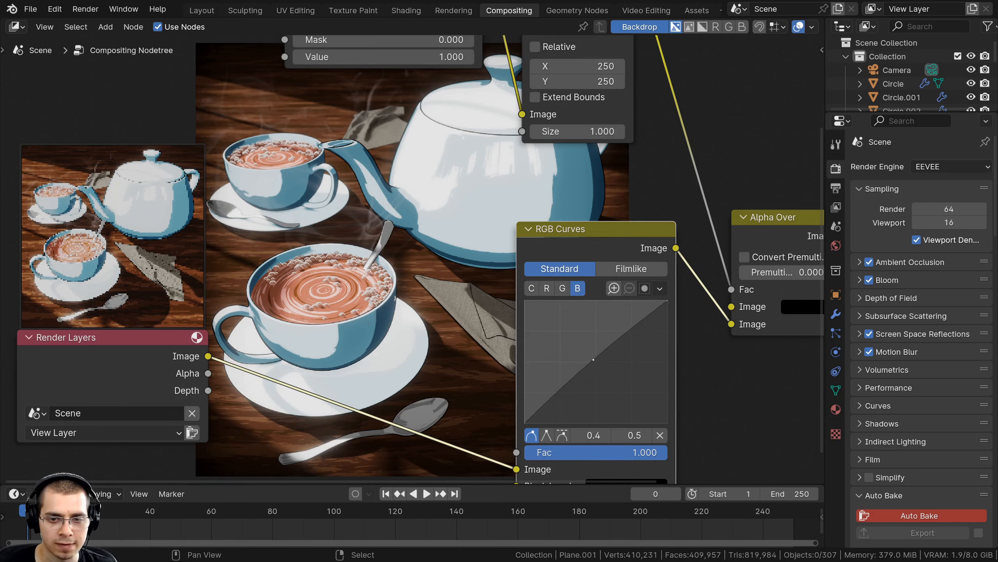
mouse_move(594, 359)
mouse_down()
mouse_move(566, 342)
mouse_move(625, 387)
mouse_move(591, 364)
mouse_up()
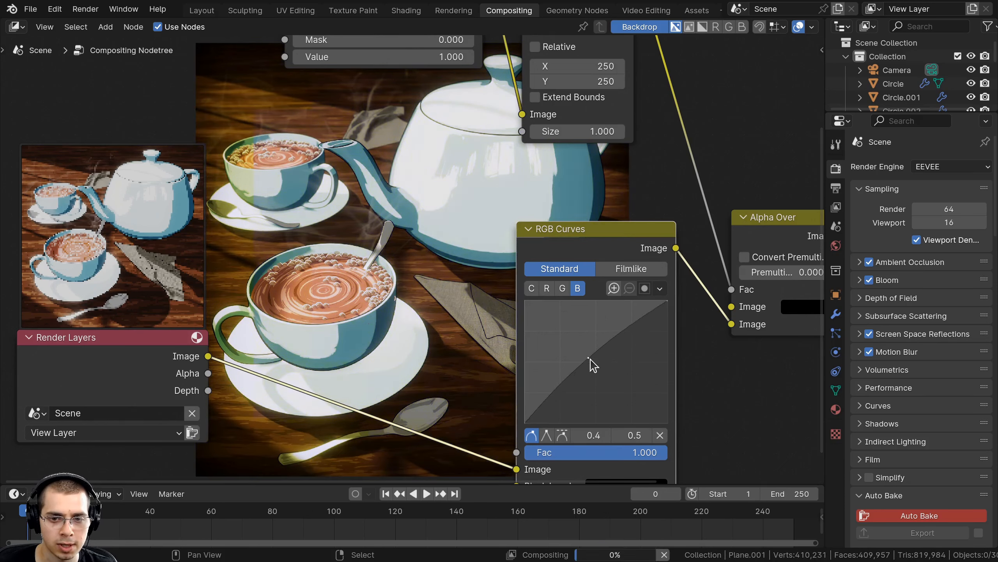
Mute and unmute the RGB Curves node to compare the image with and without the colour correction
drag(585, 247, 593, 246)
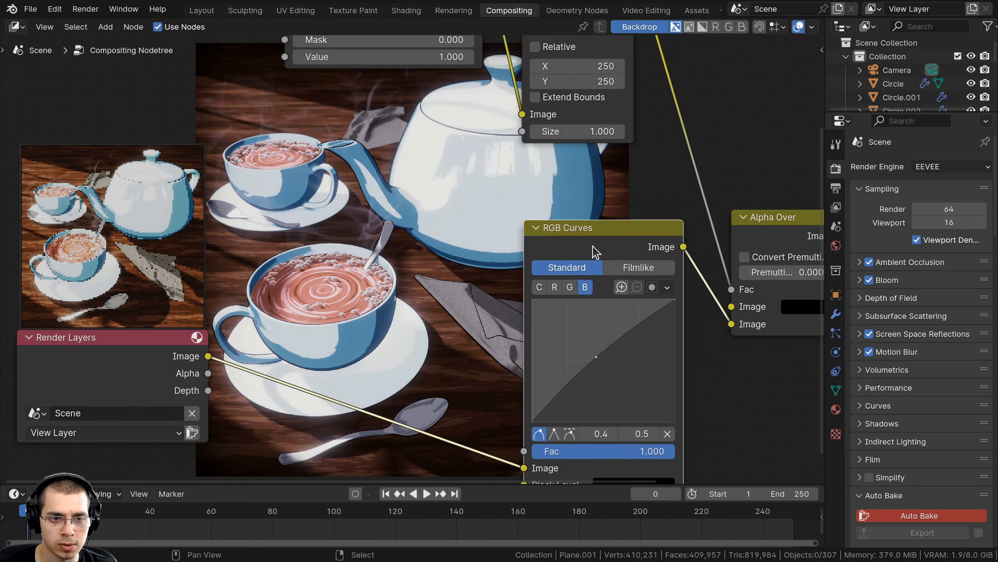
key(m)
key(m)
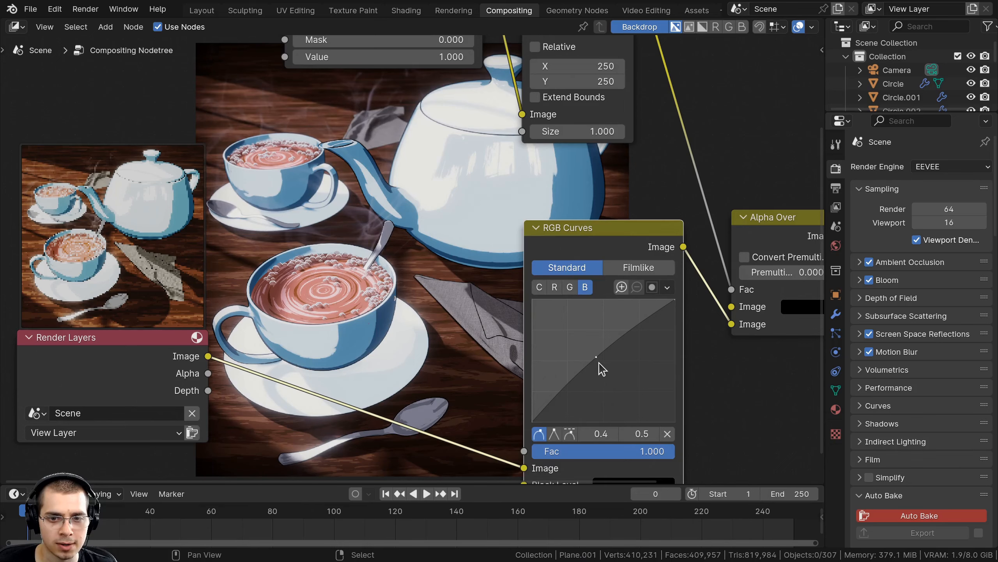
scroll(456, 303, down, 2)
middle_drag(503, 296, 459, 295)
middle_drag(753, 51, 600, 344)
middle_drag(460, 328, 468, 308)
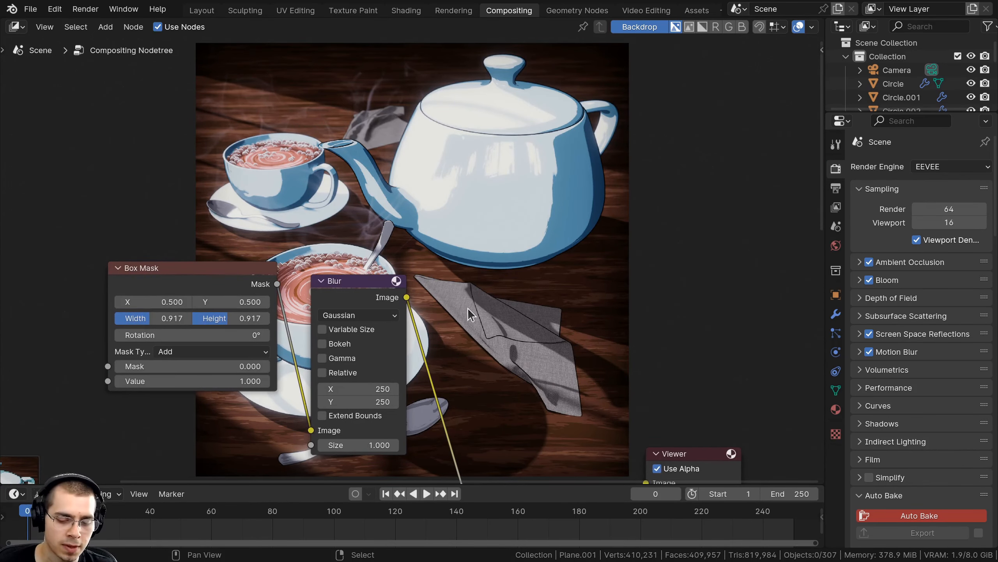
Open the rendered image view and set it to display the Viewer Node image
key(F11)
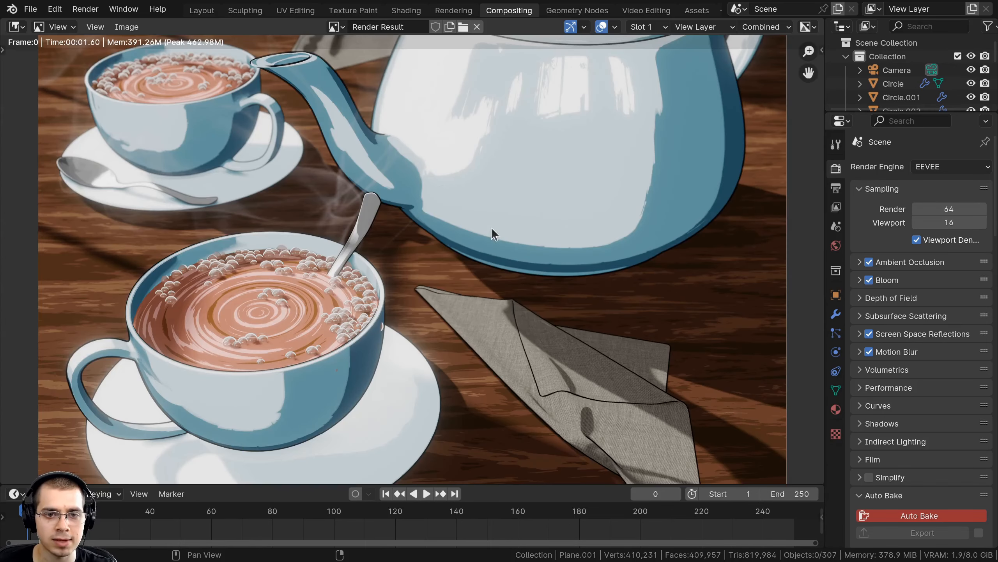
scroll(465, 211, down, 4)
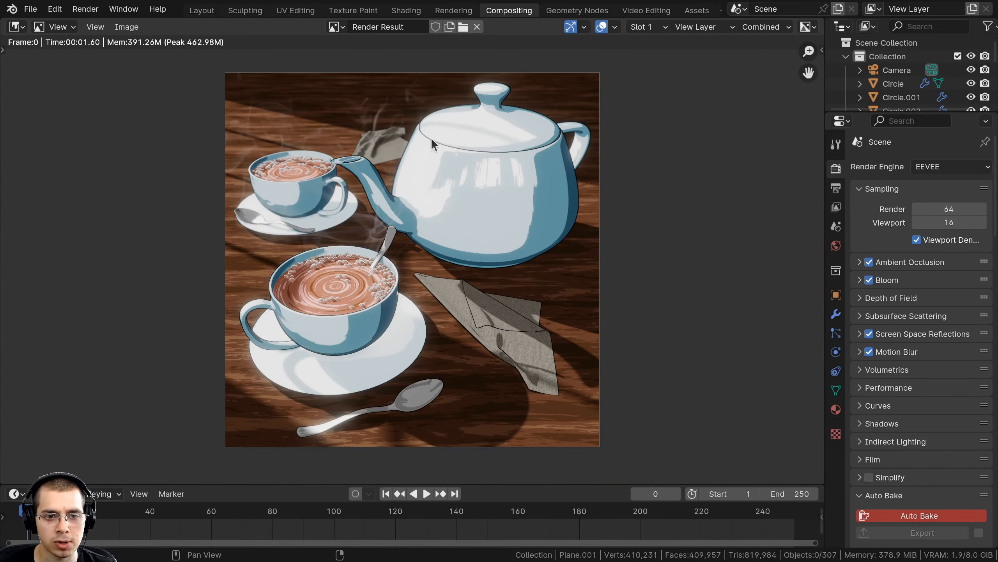
scroll(432, 133, up, 1)
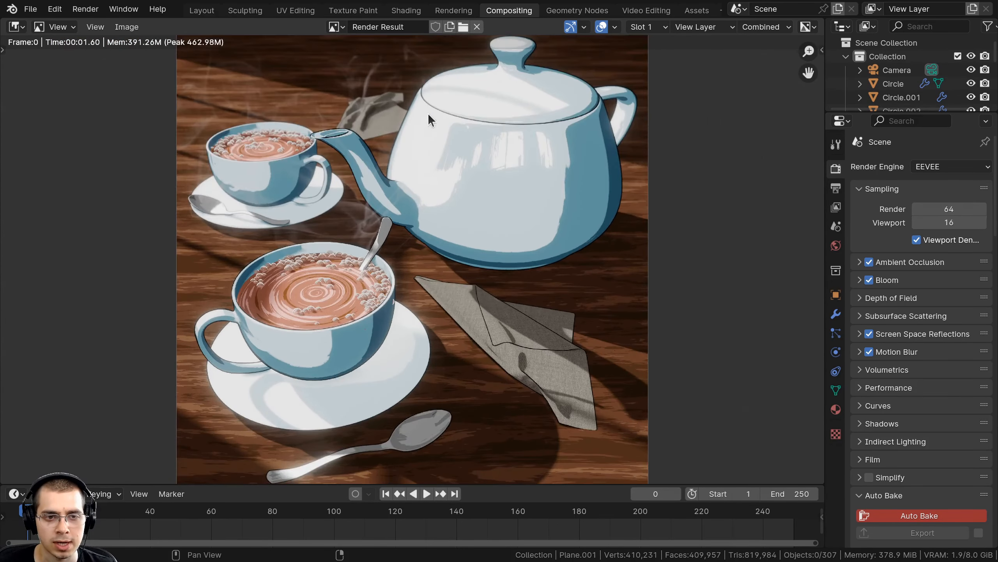
click(332, 28)
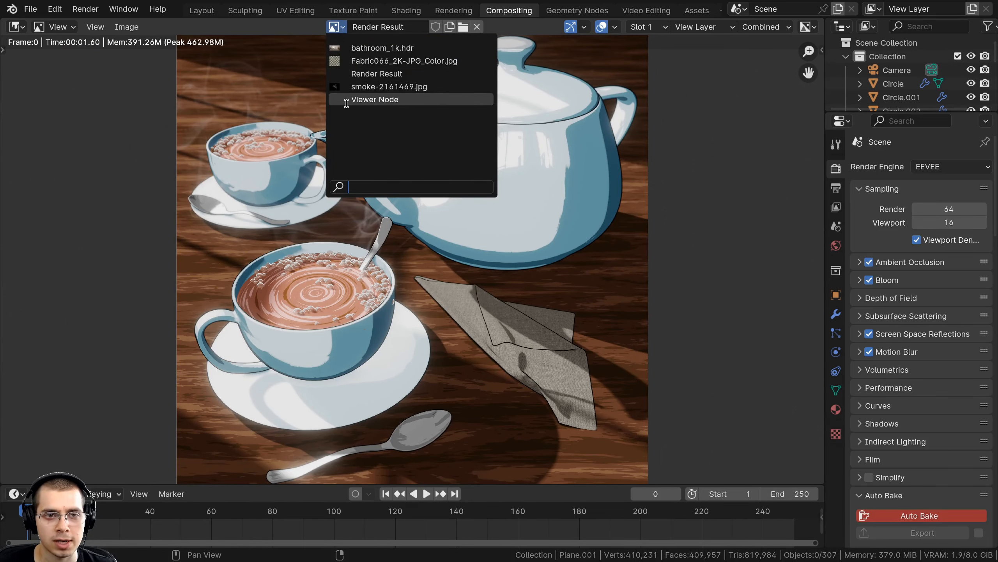
click(375, 100)
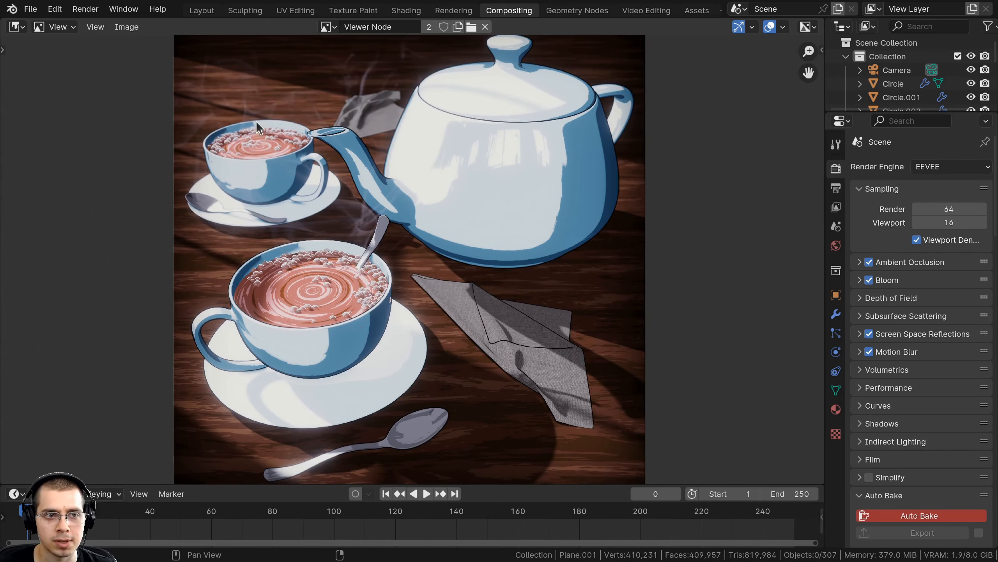
Save the composited image as Final Render.png in PNG format in the V3 (Tutorial) folder, and maximise the image view
click(127, 27)
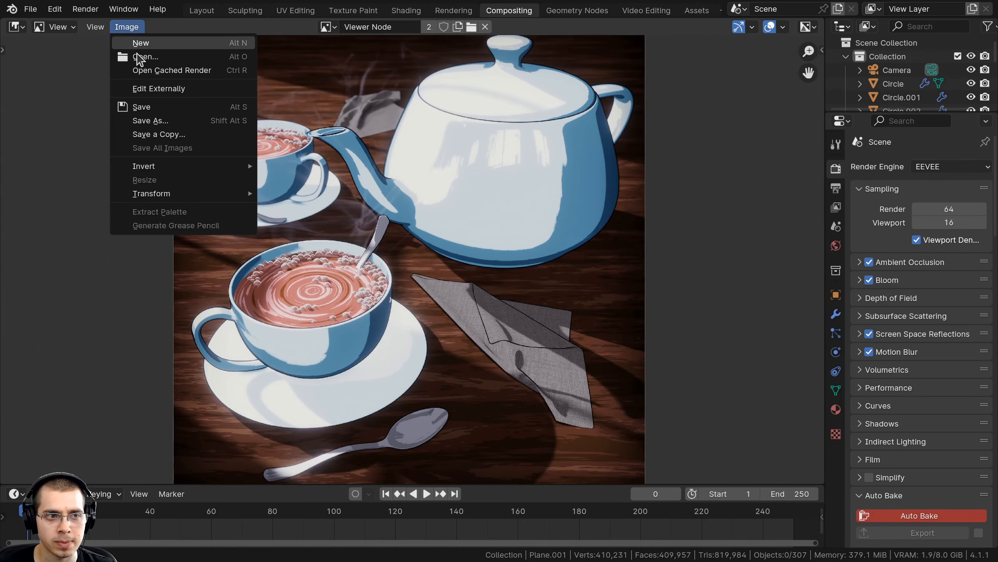
click(178, 122)
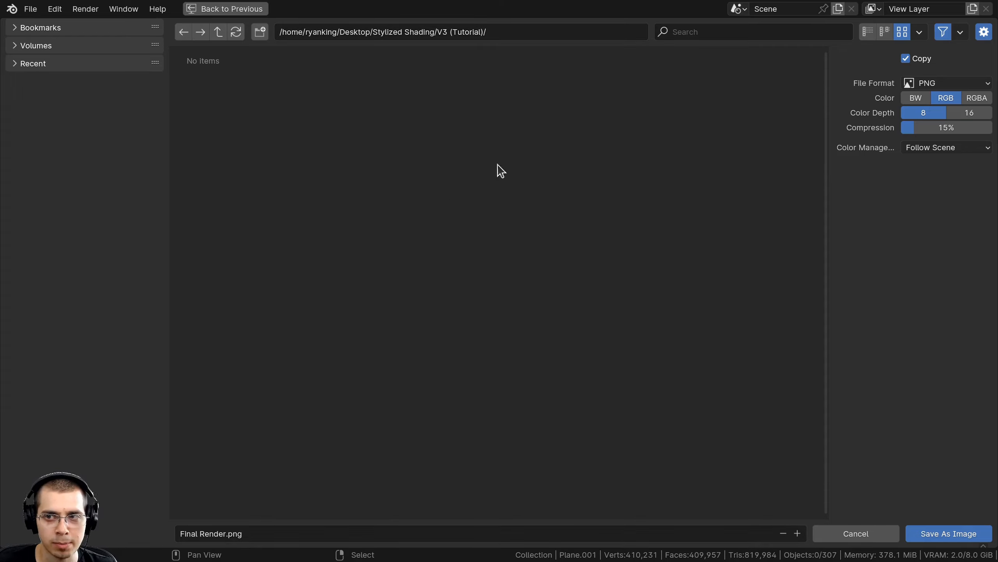
click(947, 83)
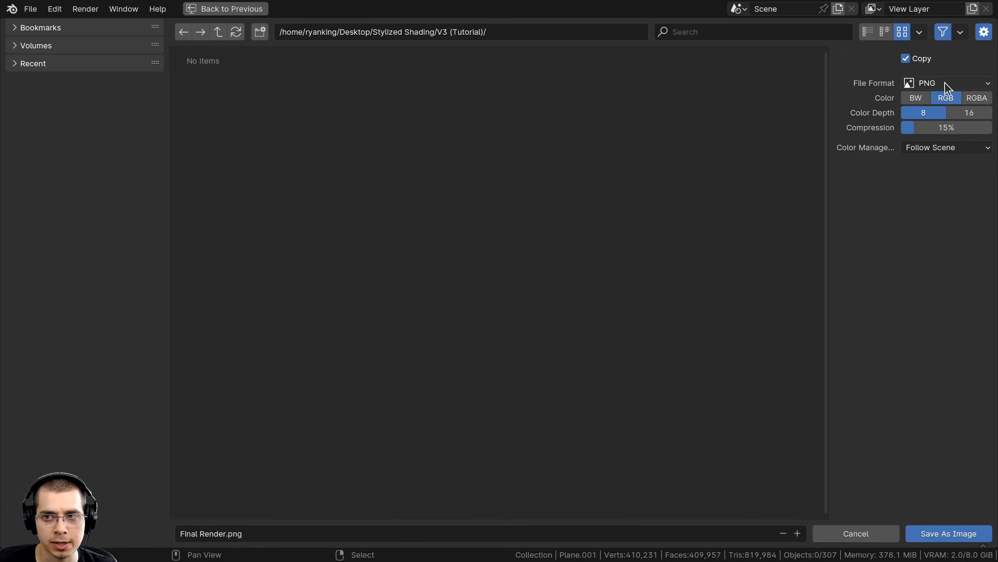
click(959, 534)
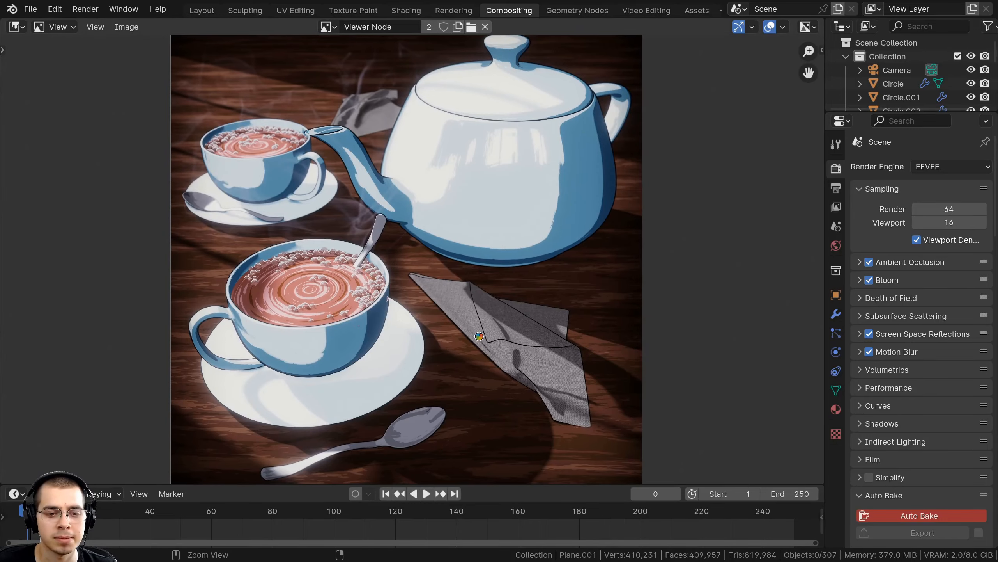
key(ctrl+space)
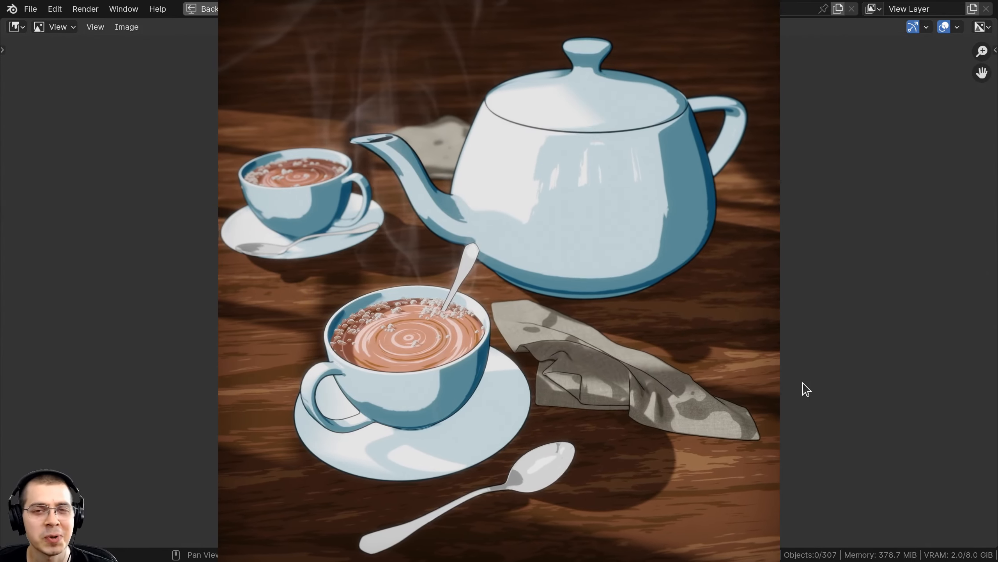